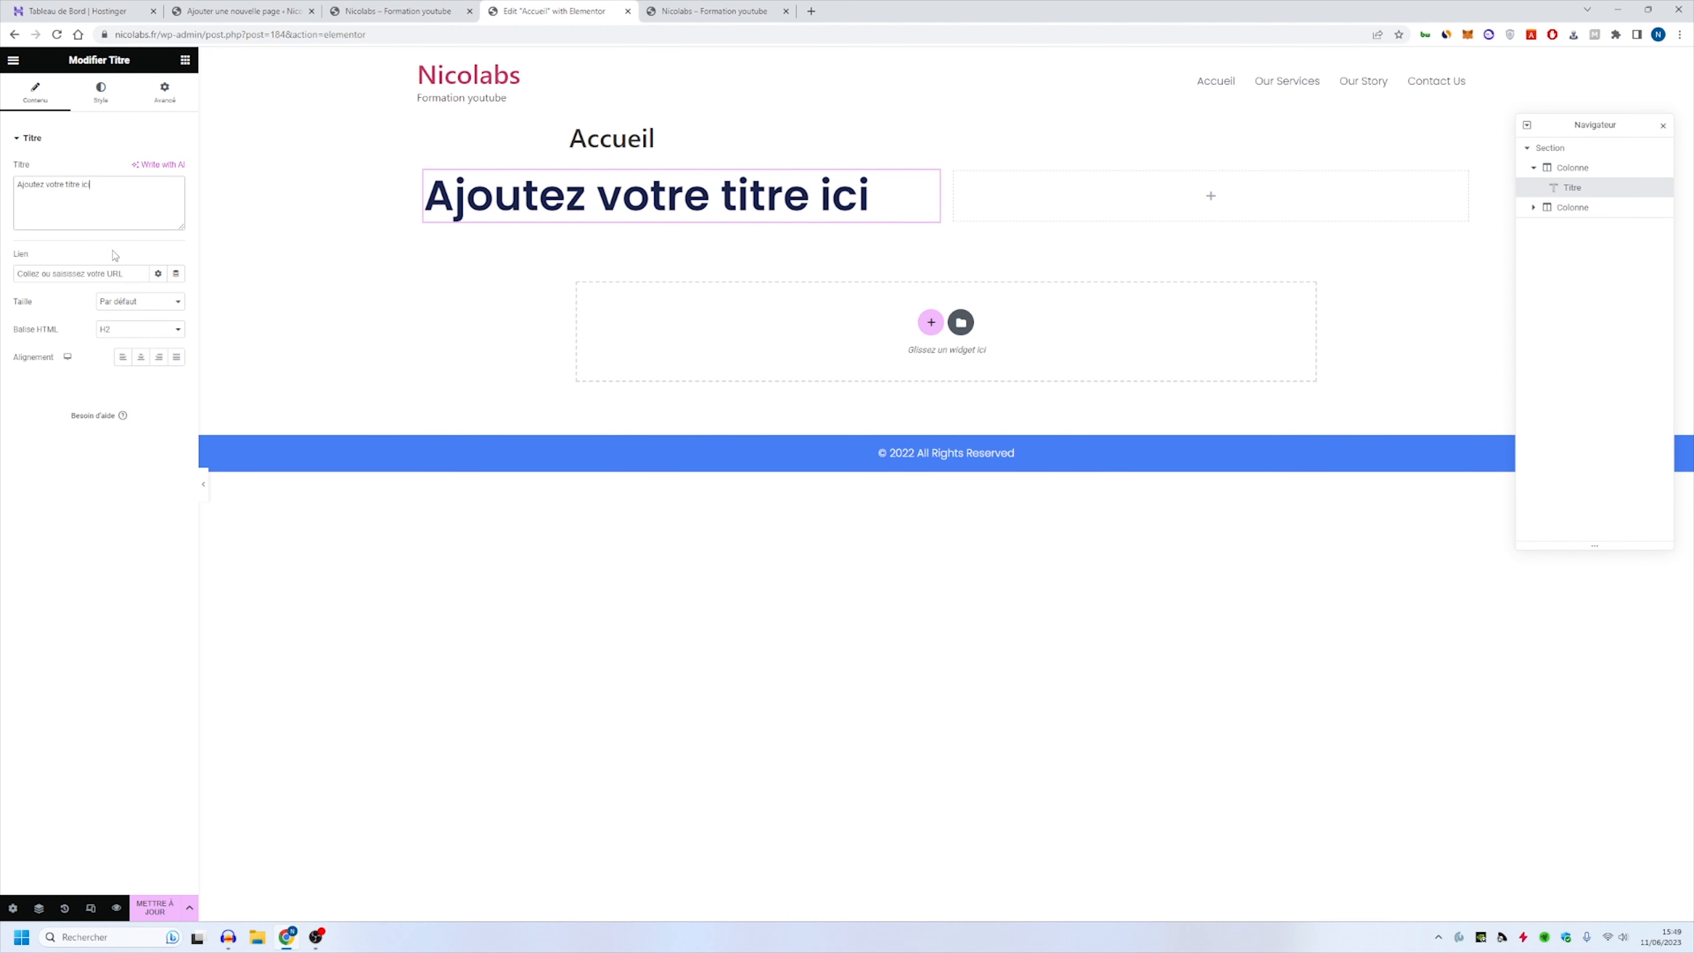
# Step: Set the heading's font family to Poor Story and its font size to 46 px
pyautogui.click(131, 329)
pyautogui.click(101, 93)
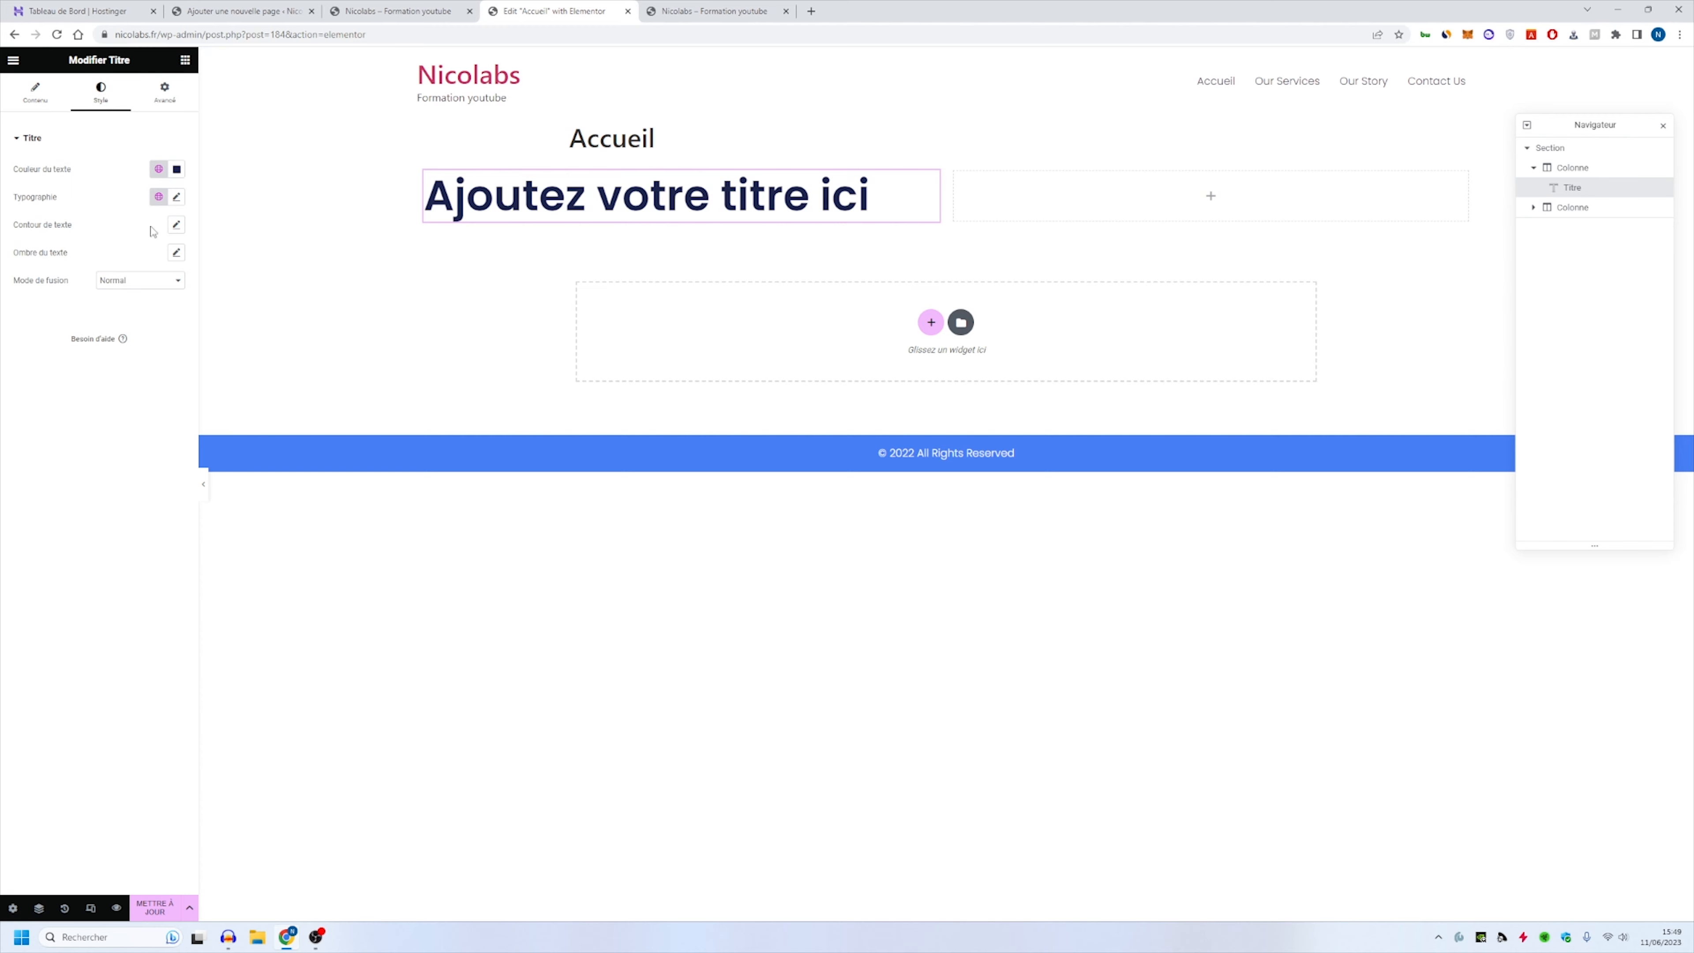
pyautogui.click(176, 196)
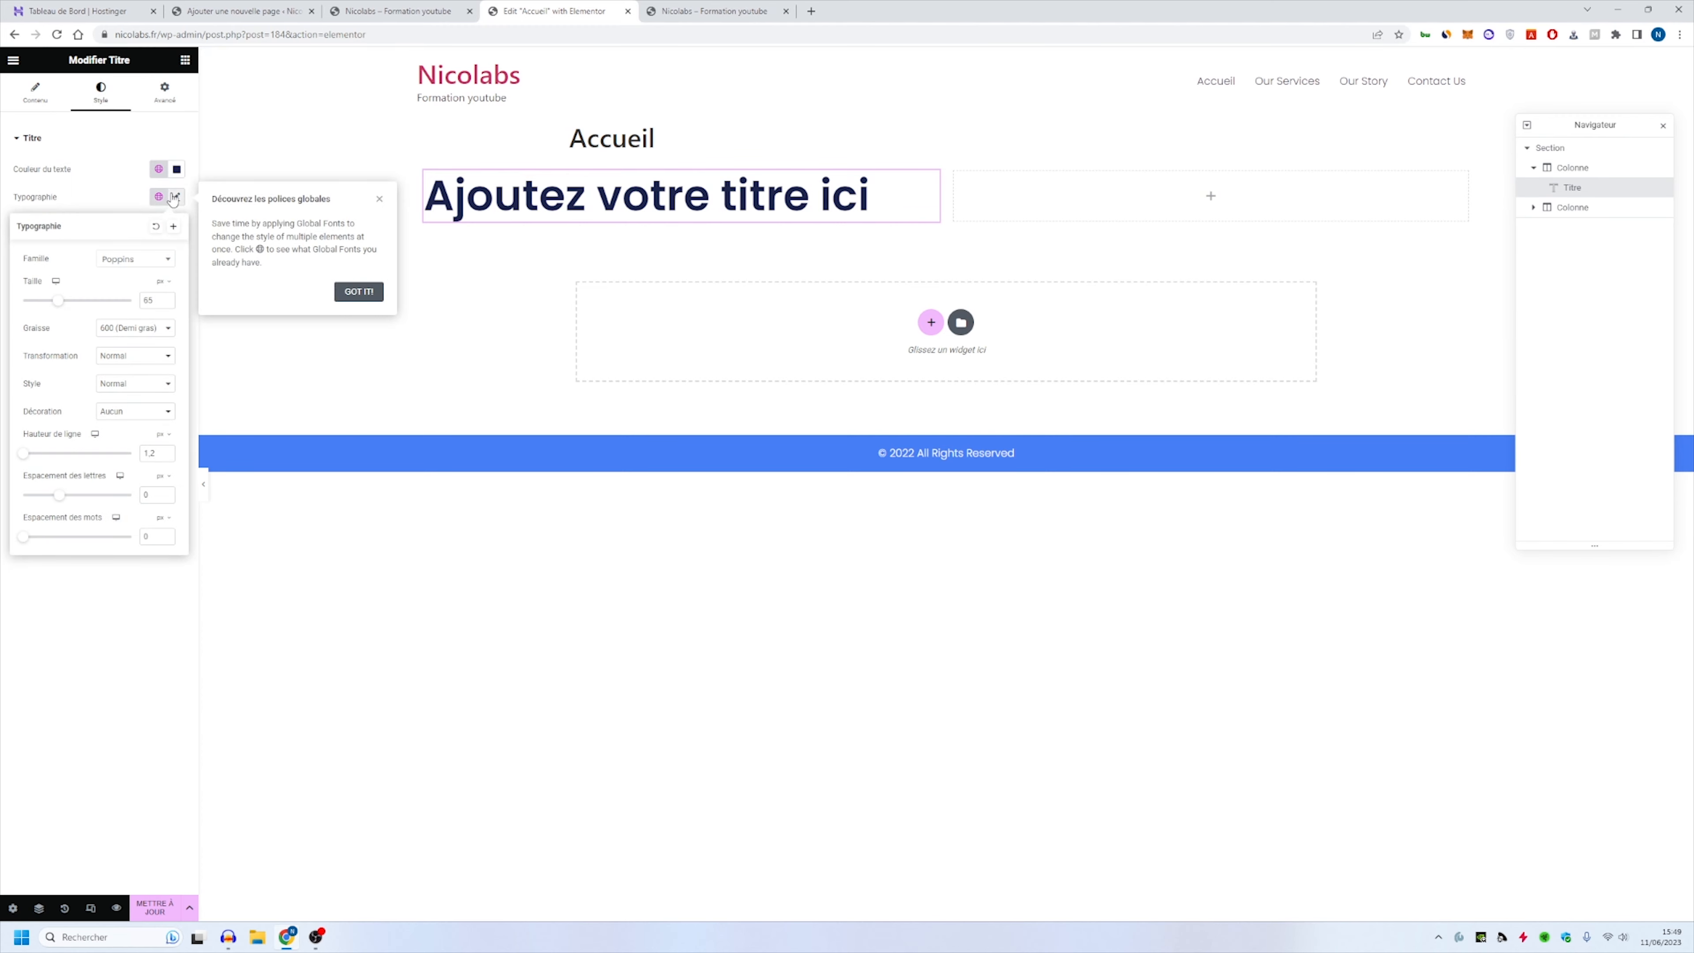
pyautogui.click(134, 259)
pyautogui.click(127, 313)
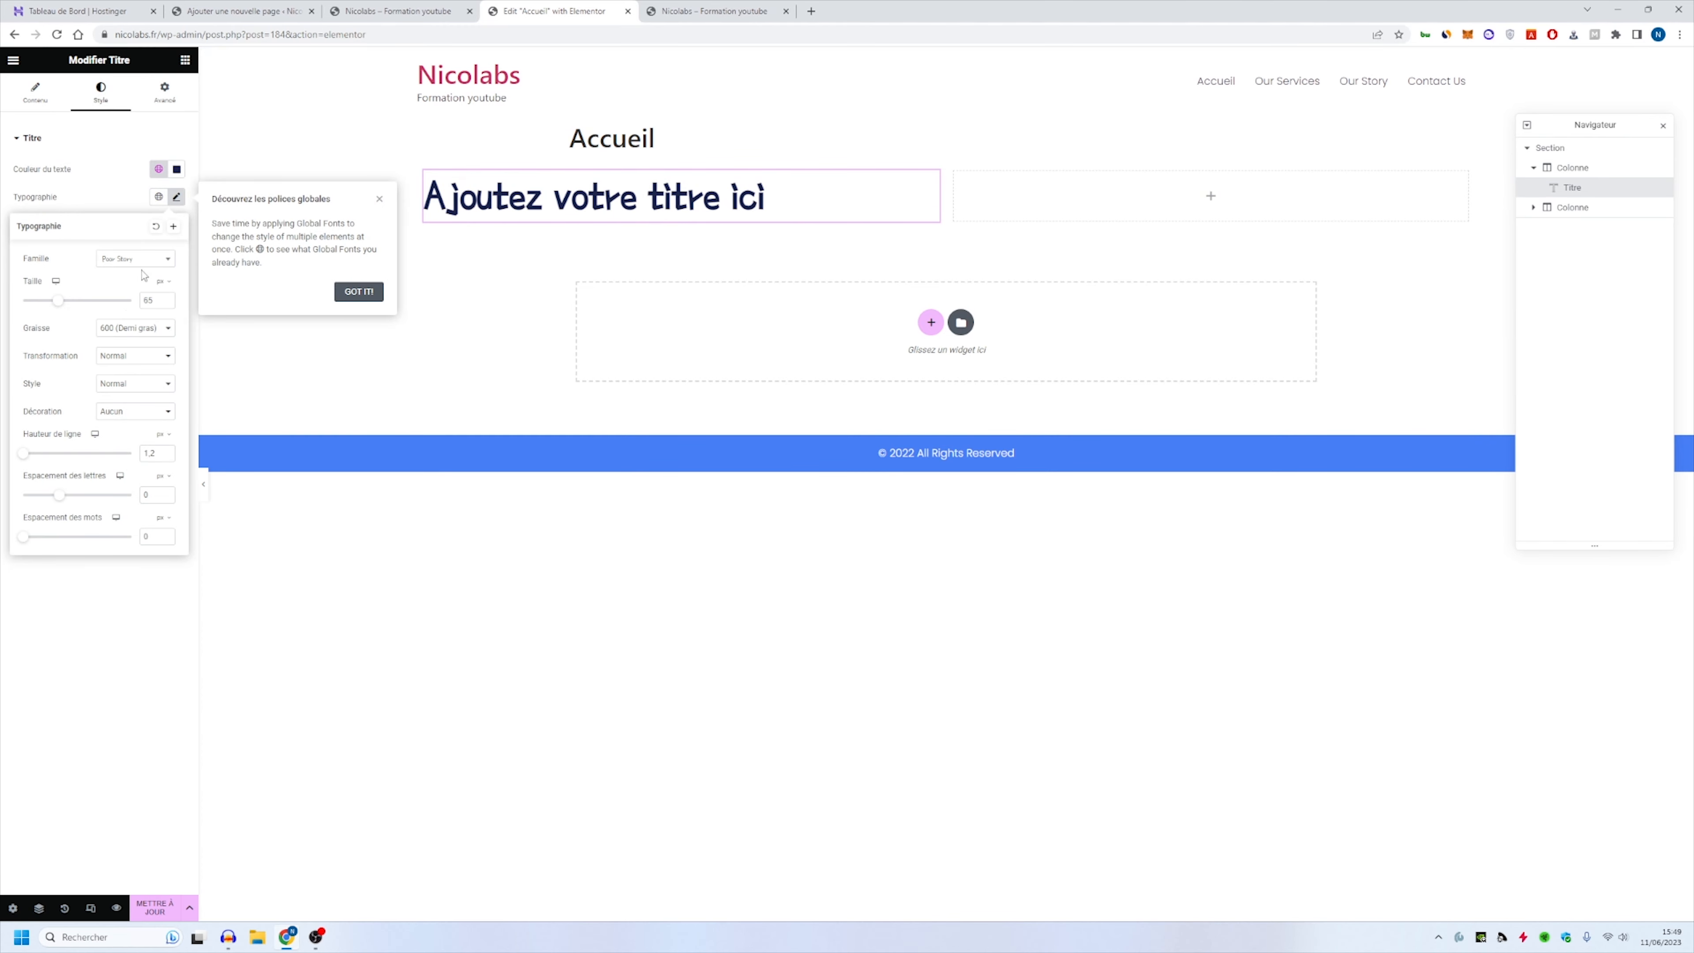
pyautogui.moveTo(58, 300); pyautogui.dragTo(47, 300)
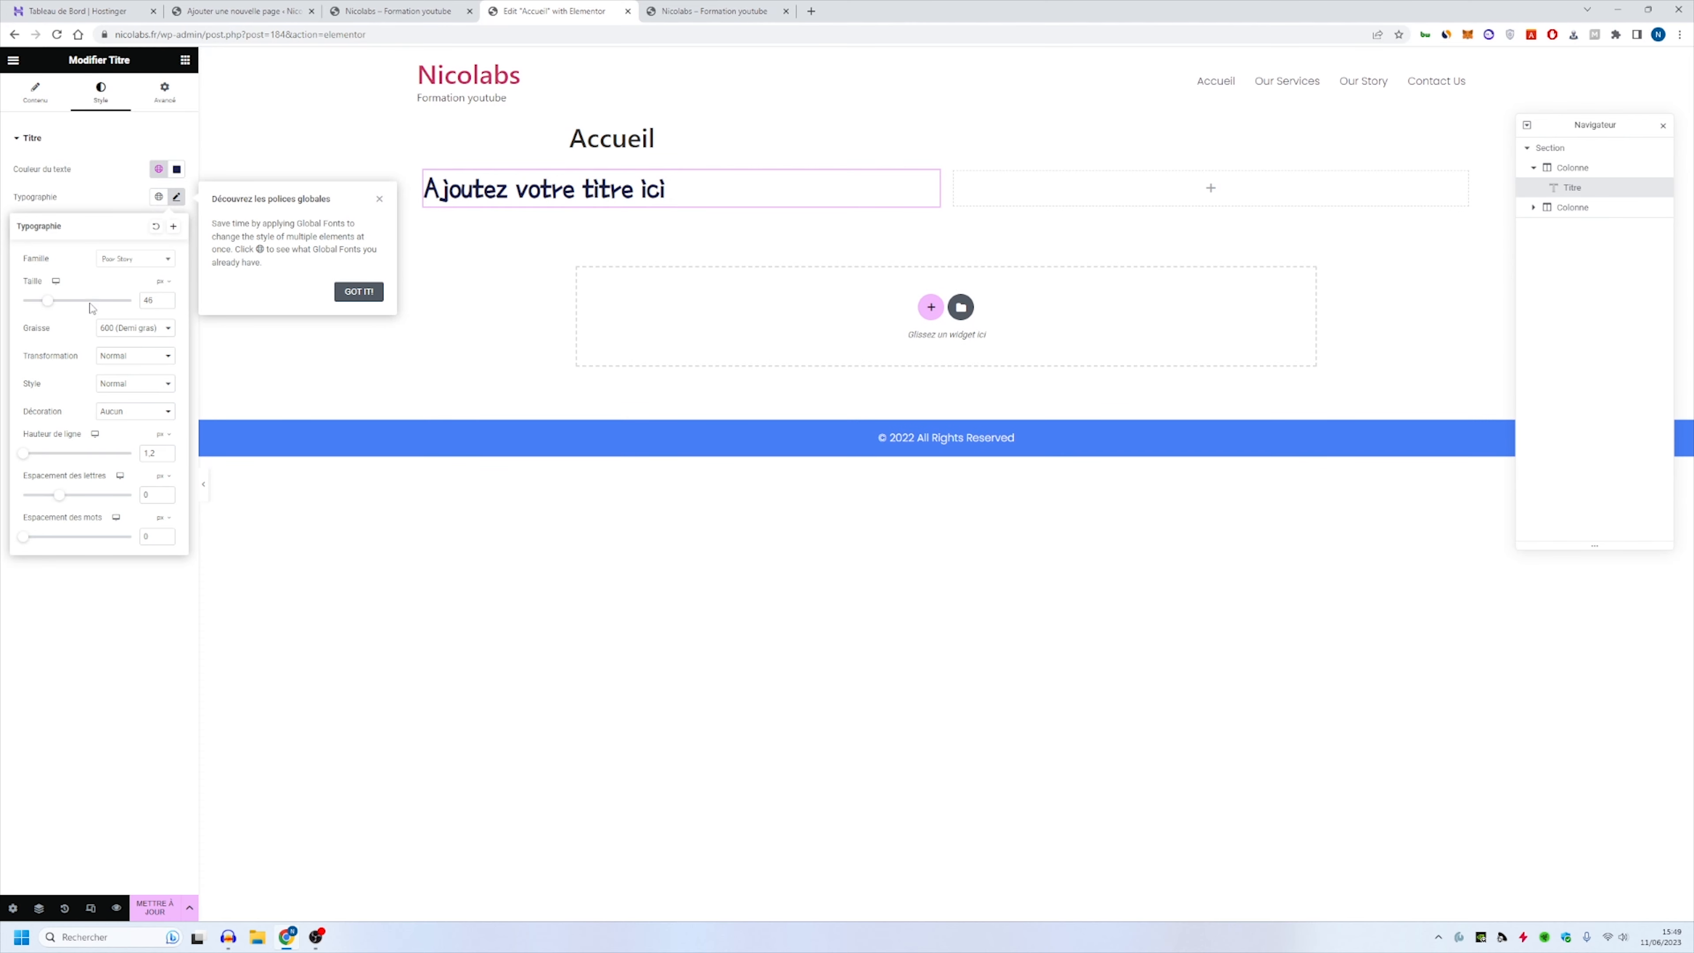
# Step: Reset the heading's font family to Par défaut
pyautogui.click(131, 259)
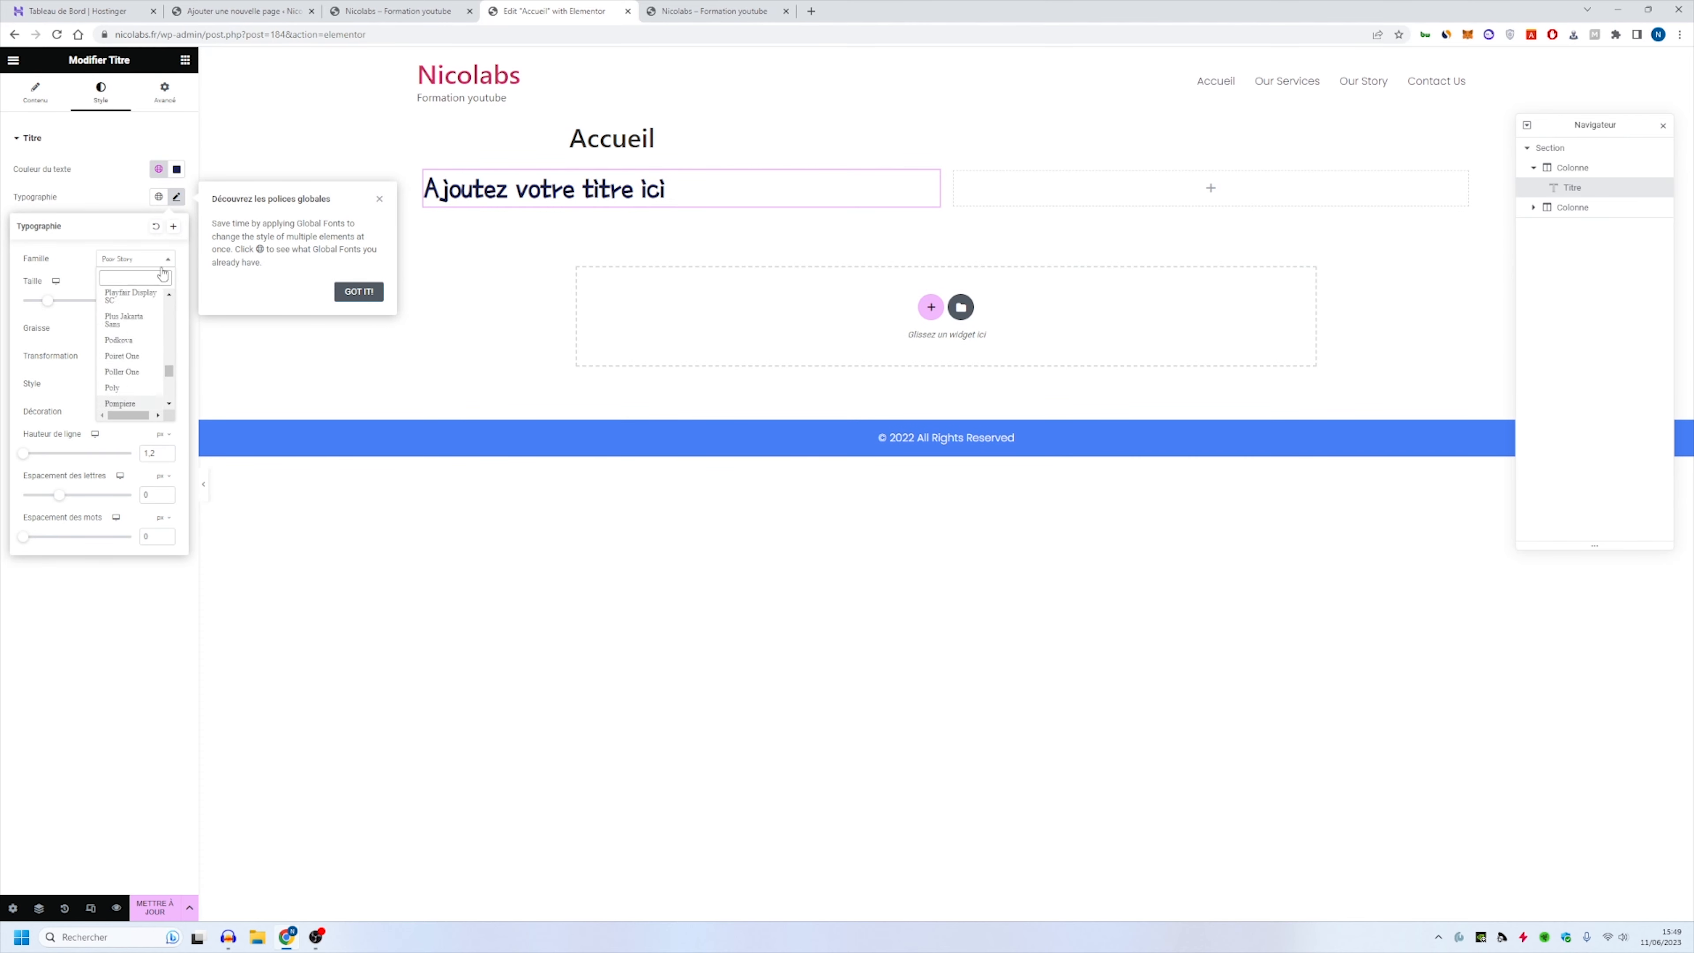
pyautogui.scroll(20, 136, 314)
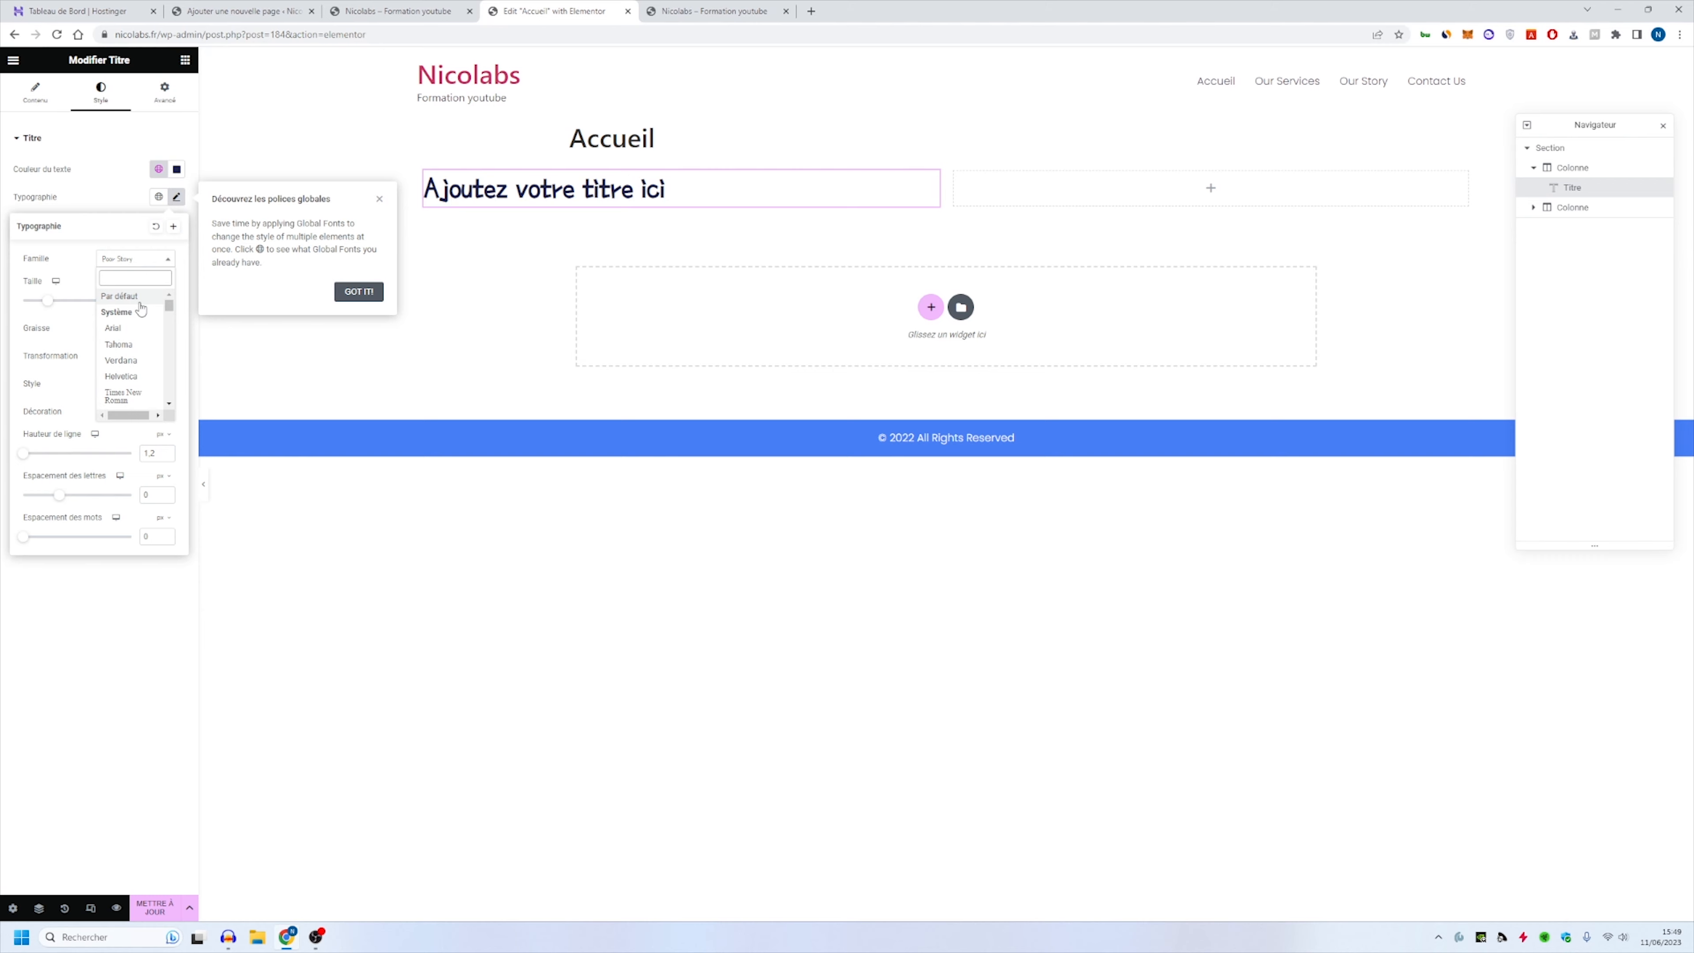
pyautogui.click(140, 302)
pyautogui.click(110, 194)
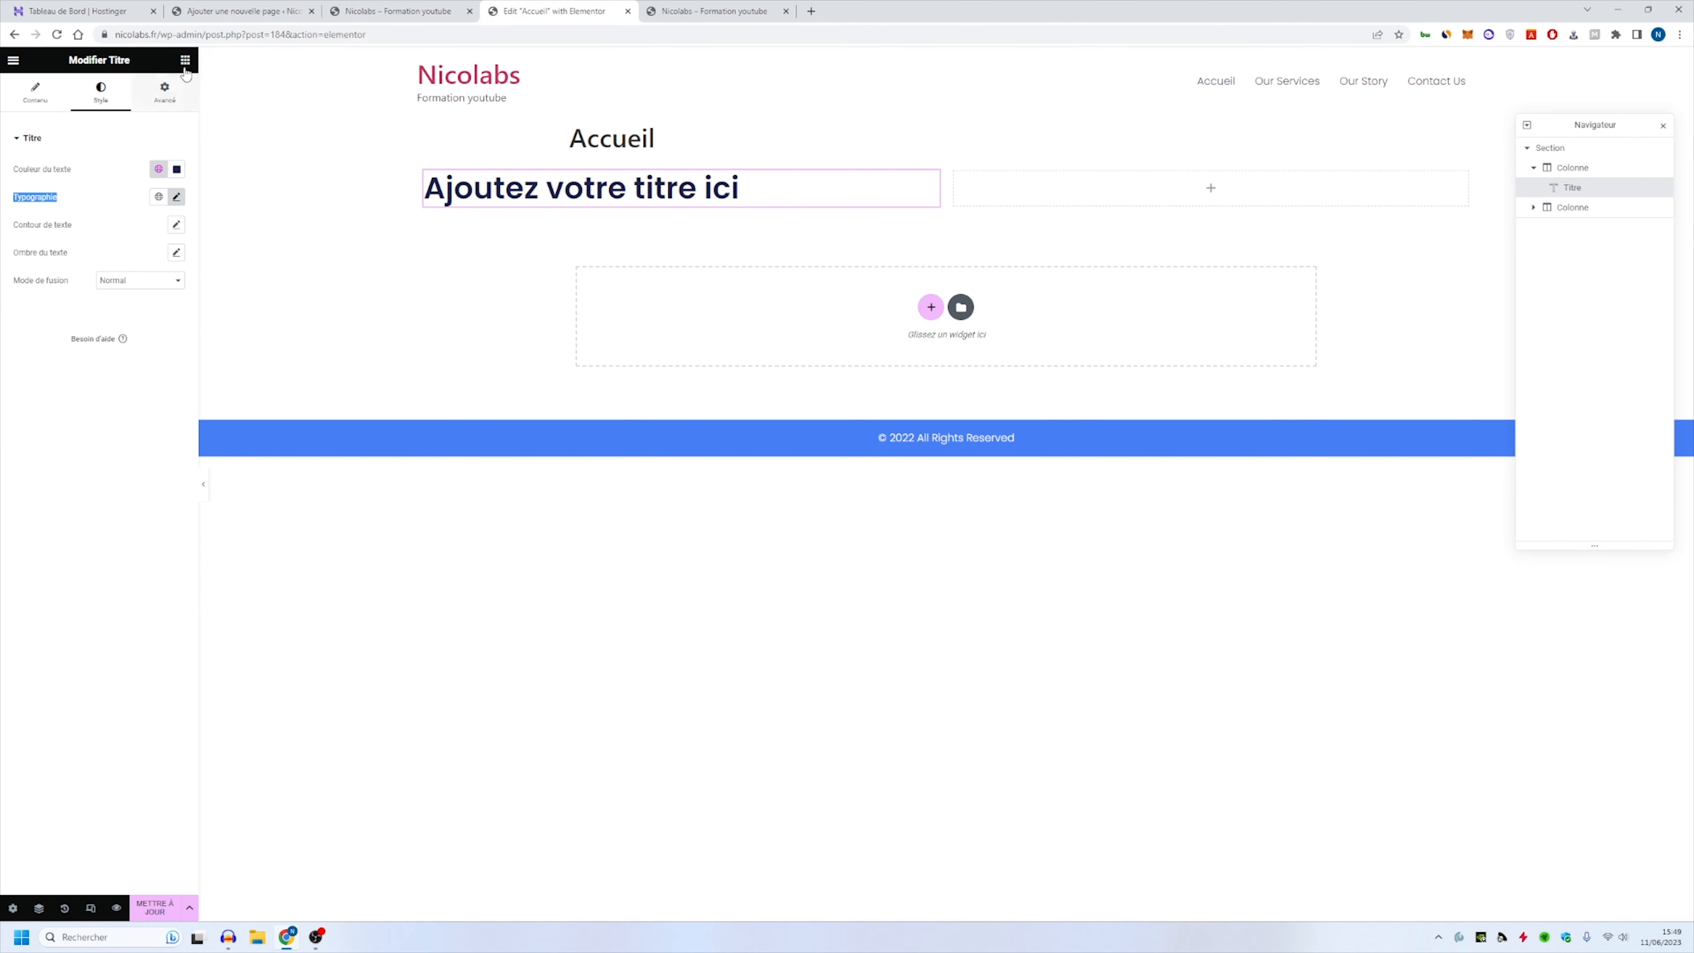
# Step: Add a text editor widget under the heading and an image widget with the bread photo in the empty second column
pyautogui.click(185, 60)
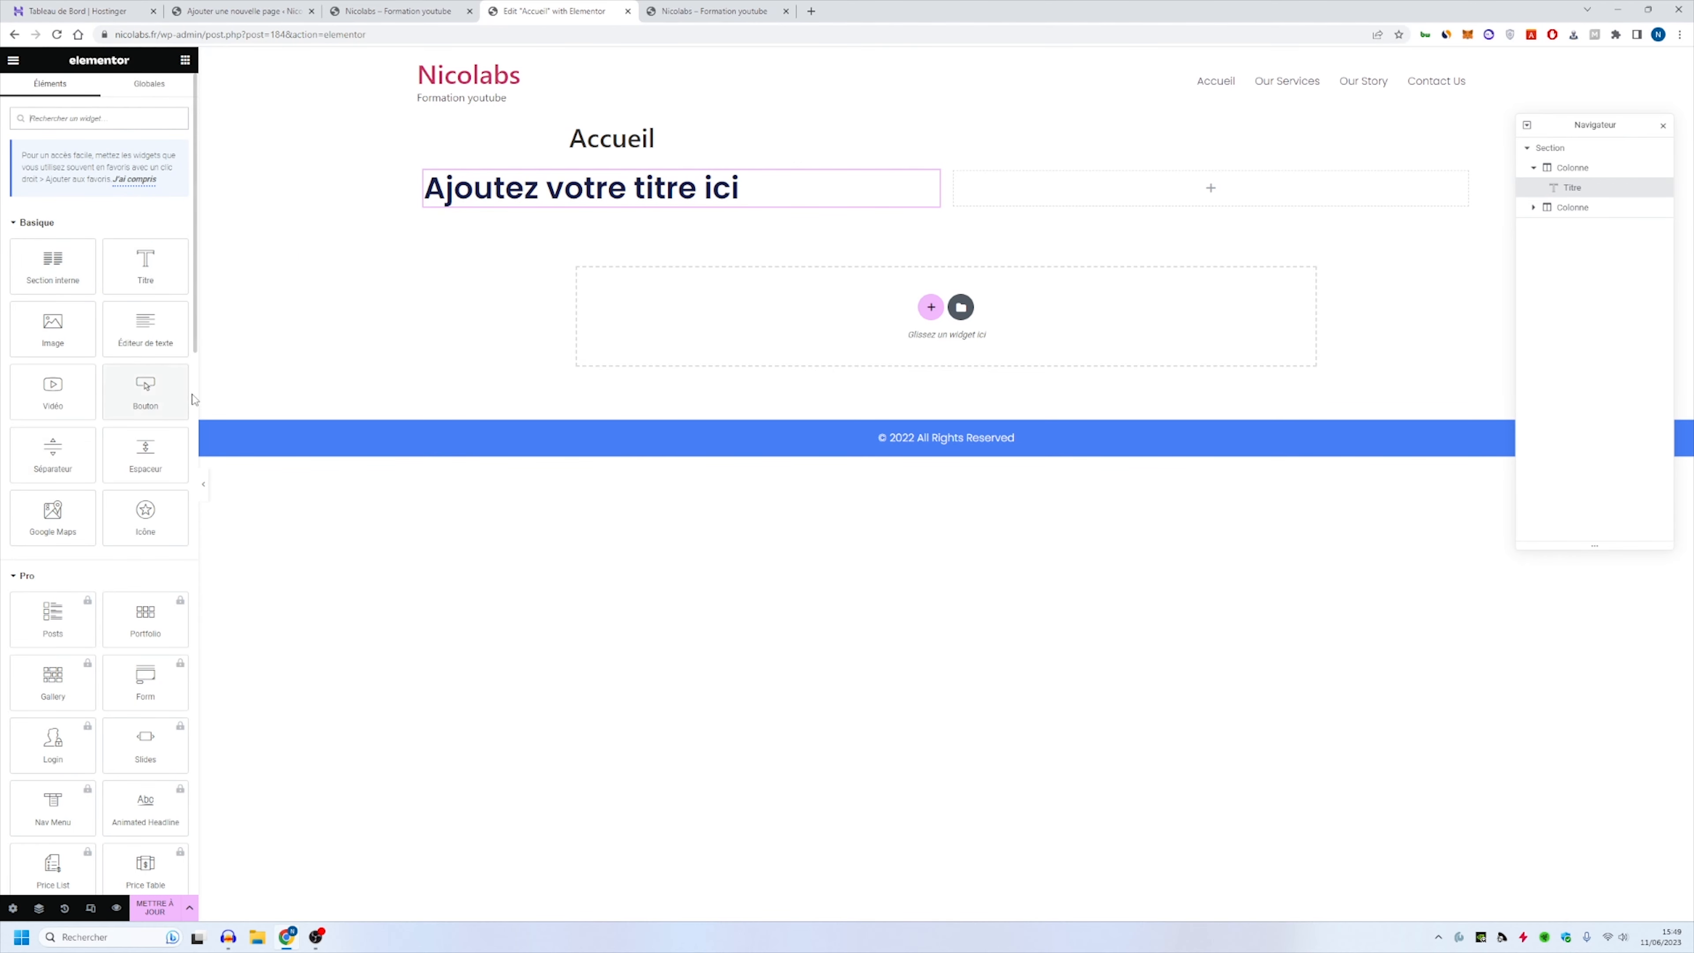
pyautogui.moveTo(156, 339); pyautogui.dragTo(546, 212)
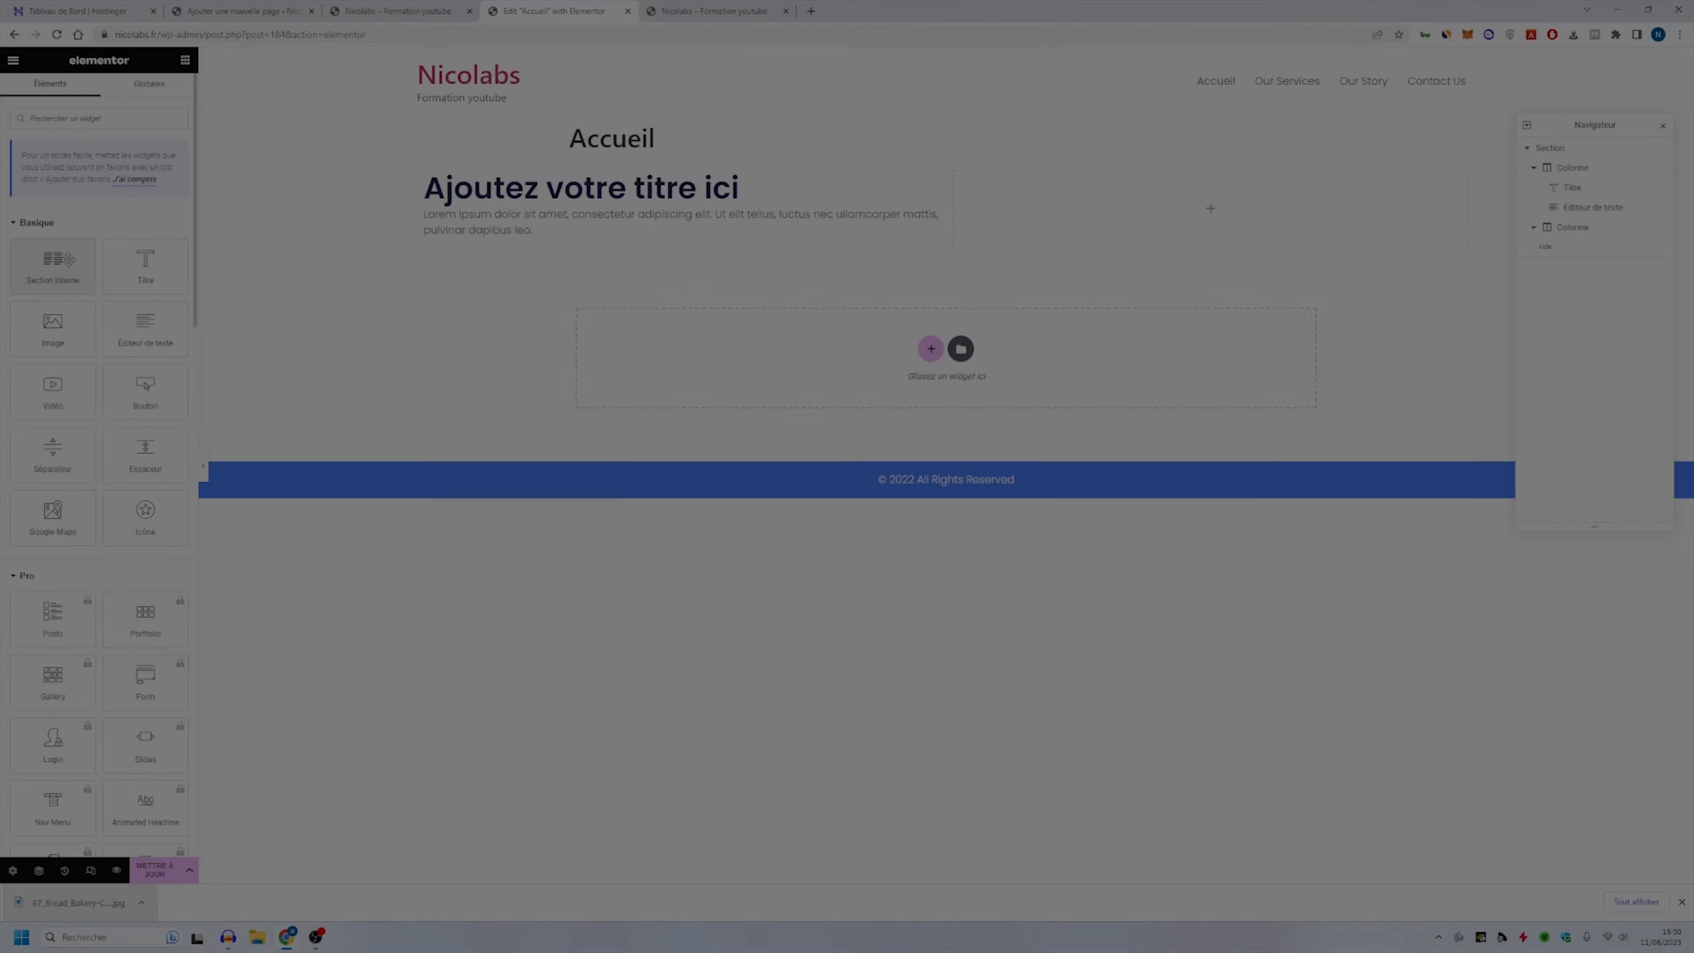
pyautogui.moveTo(52, 329); pyautogui.dragTo(1085, 193)
pyautogui.click(110, 230)
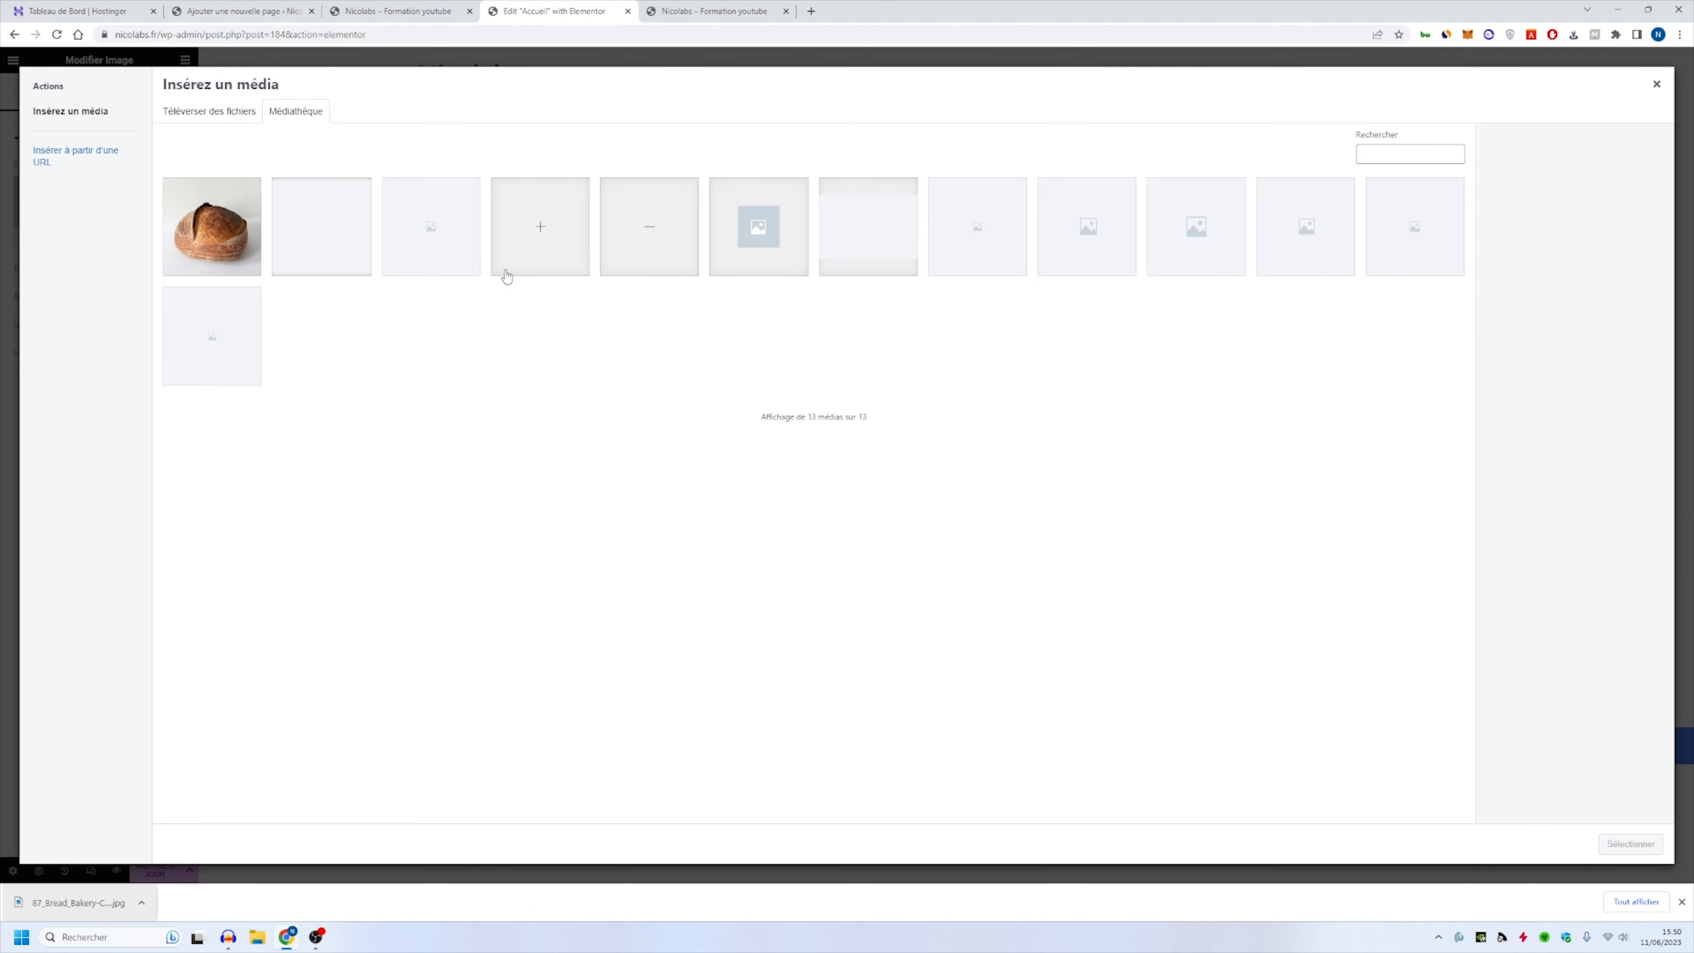
pyautogui.click(189, 204)
pyautogui.click(1629, 844)
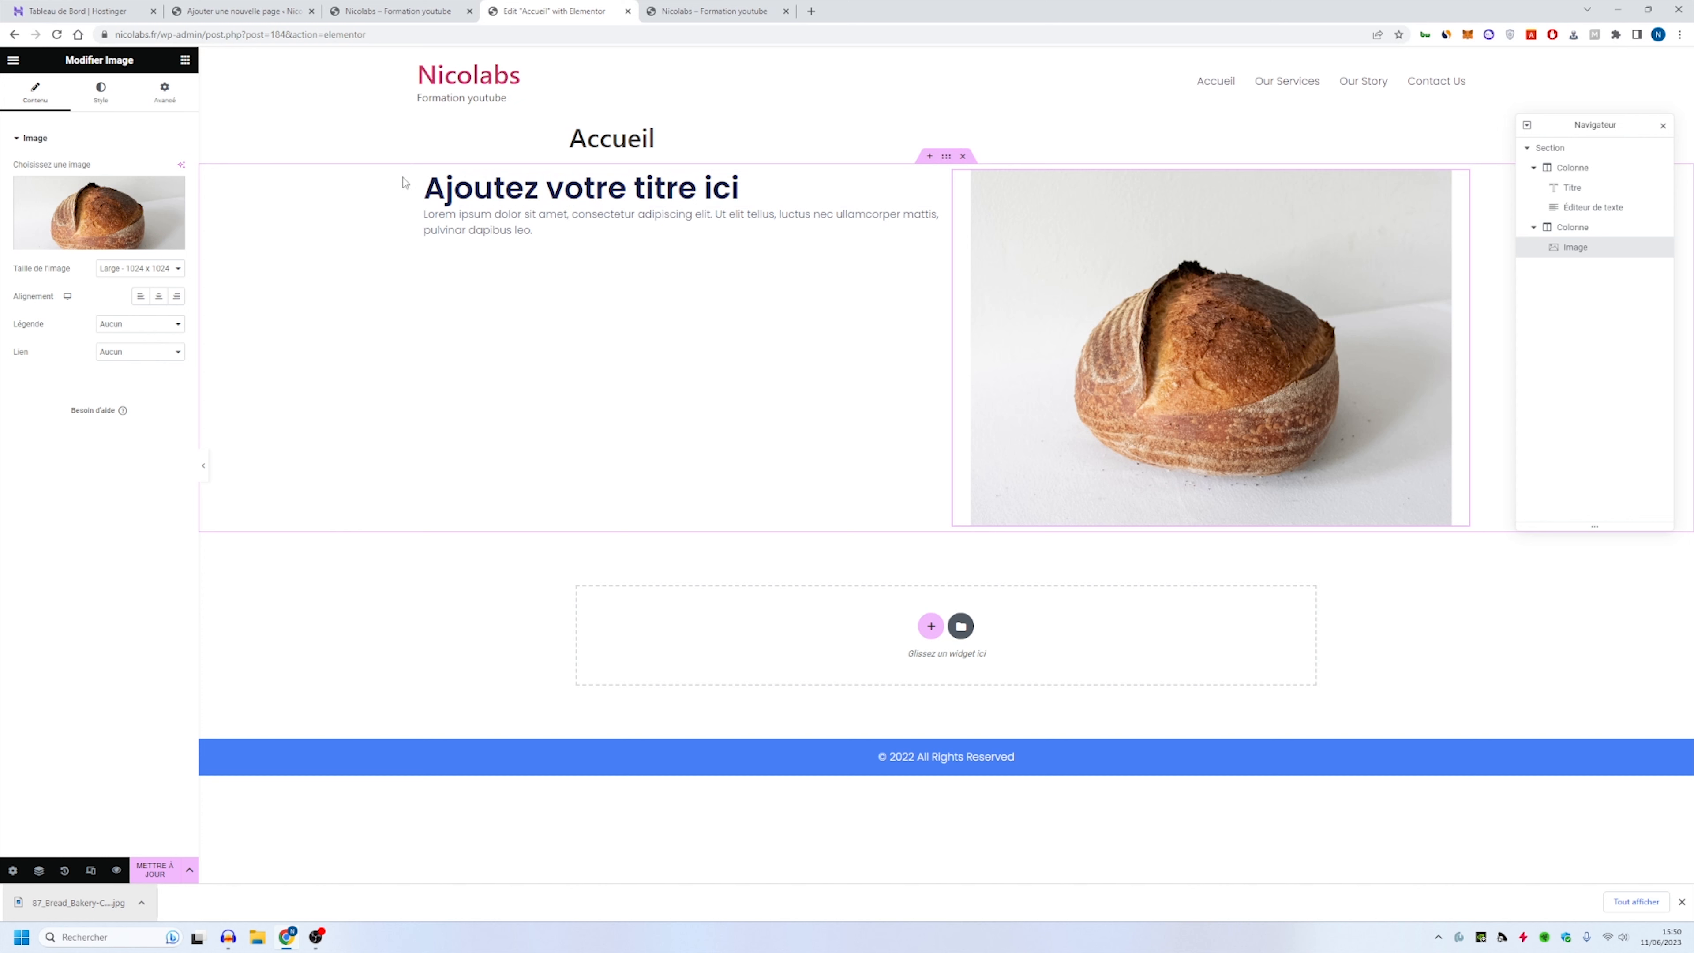
# Step: Set the vertical alignment of the column containing the heading and text to Milieu
pyautogui.click(424, 172)
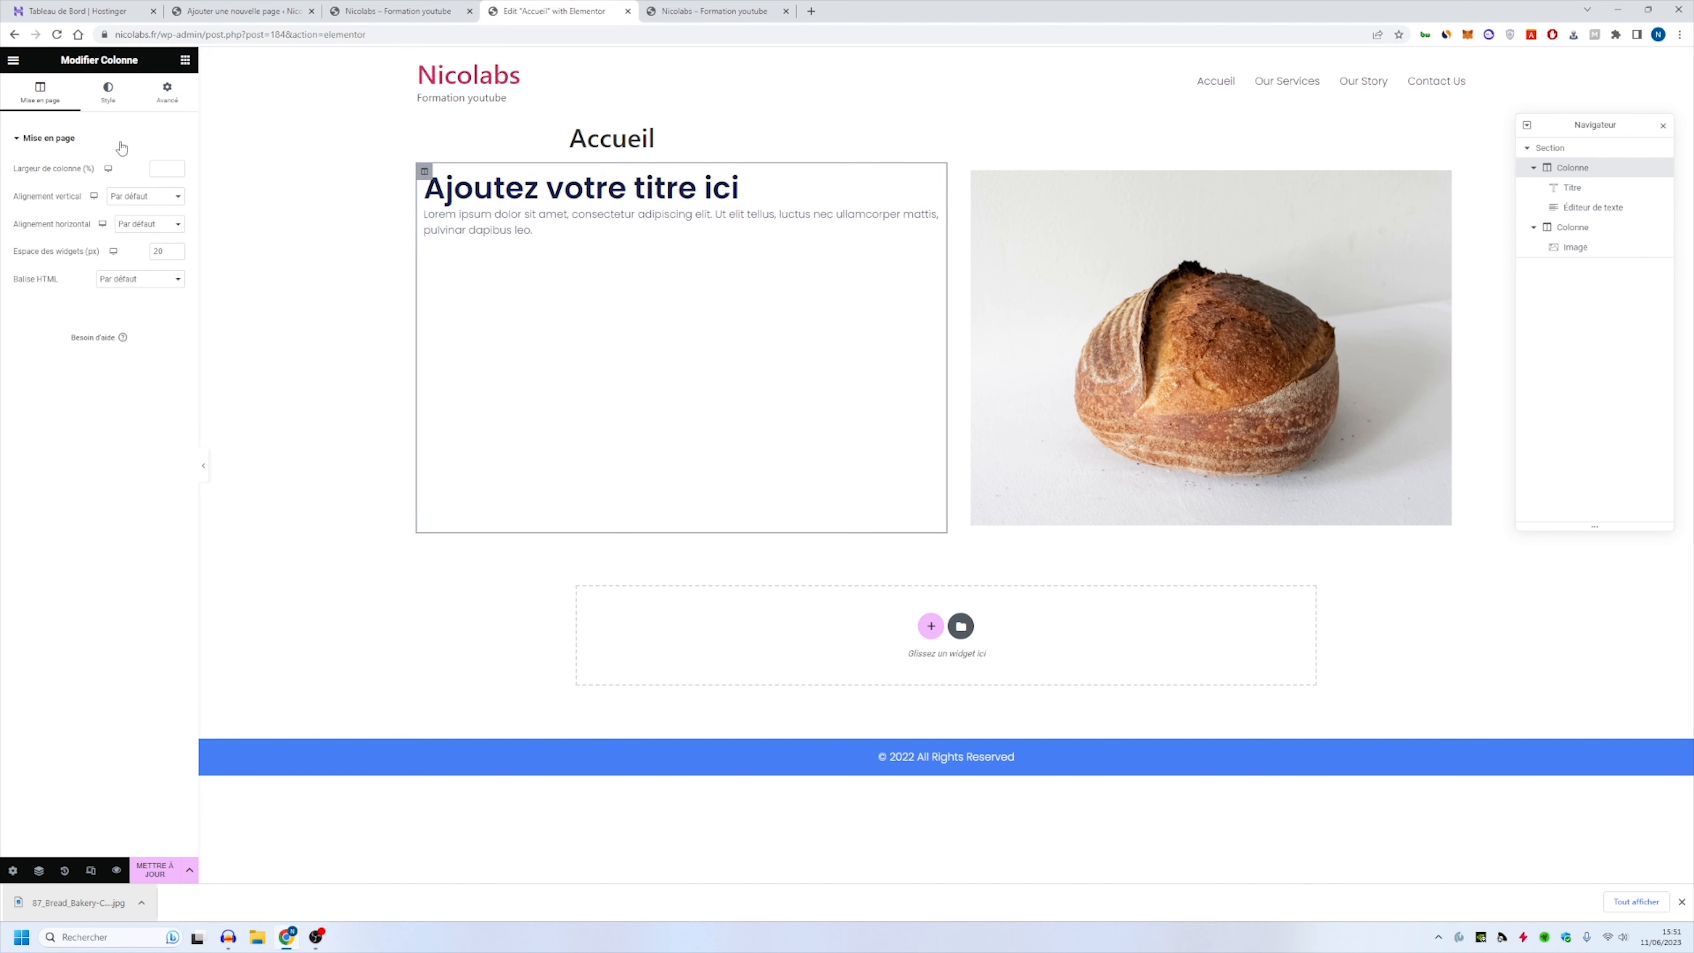
pyautogui.click(174, 197)
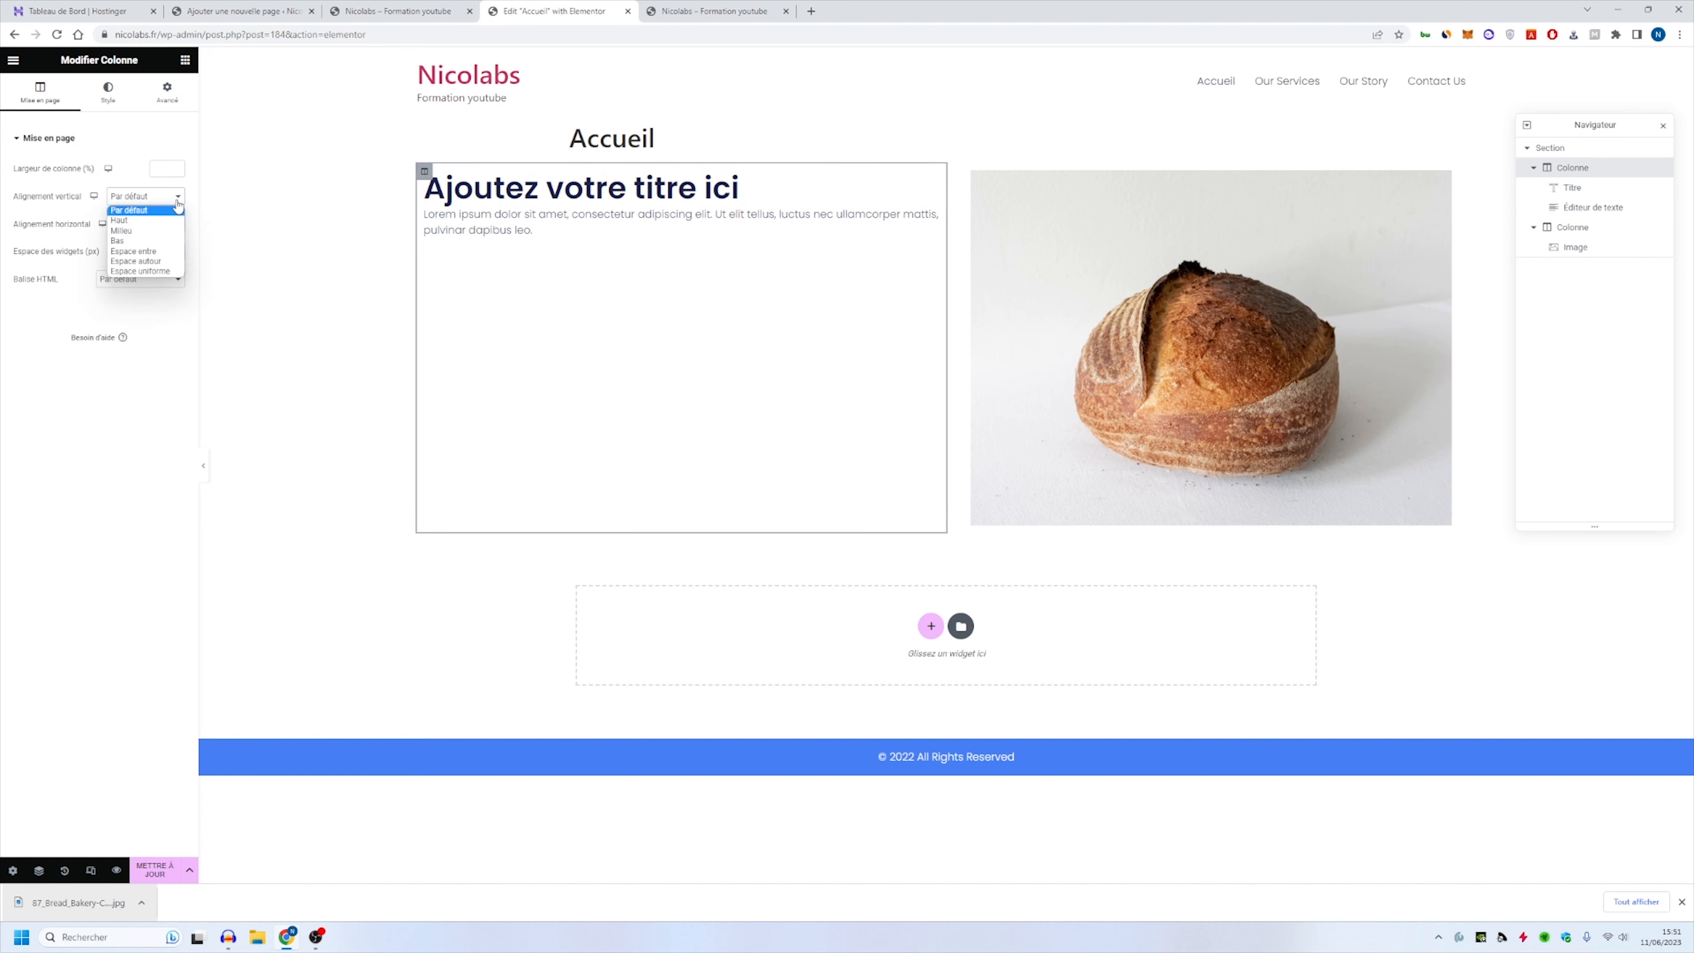
pyautogui.click(159, 230)
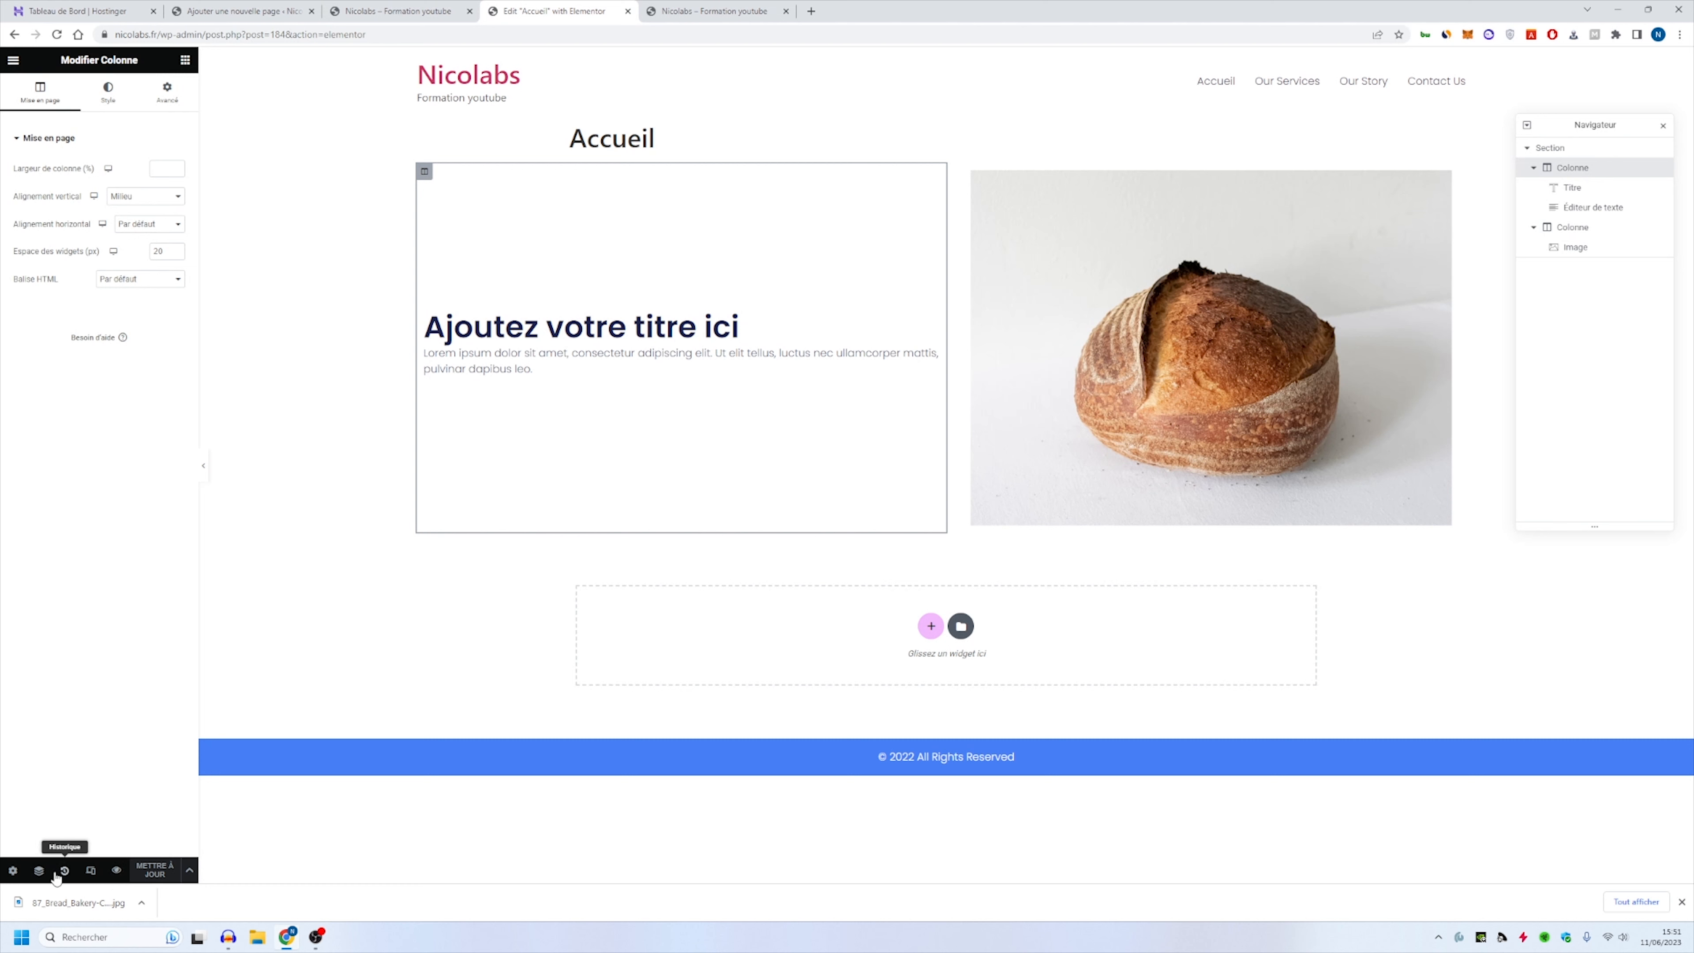
# Step: Quit the Elementor editor with the exit destination Cette publication and return to the WordPress pages list
pyautogui.click(13, 870)
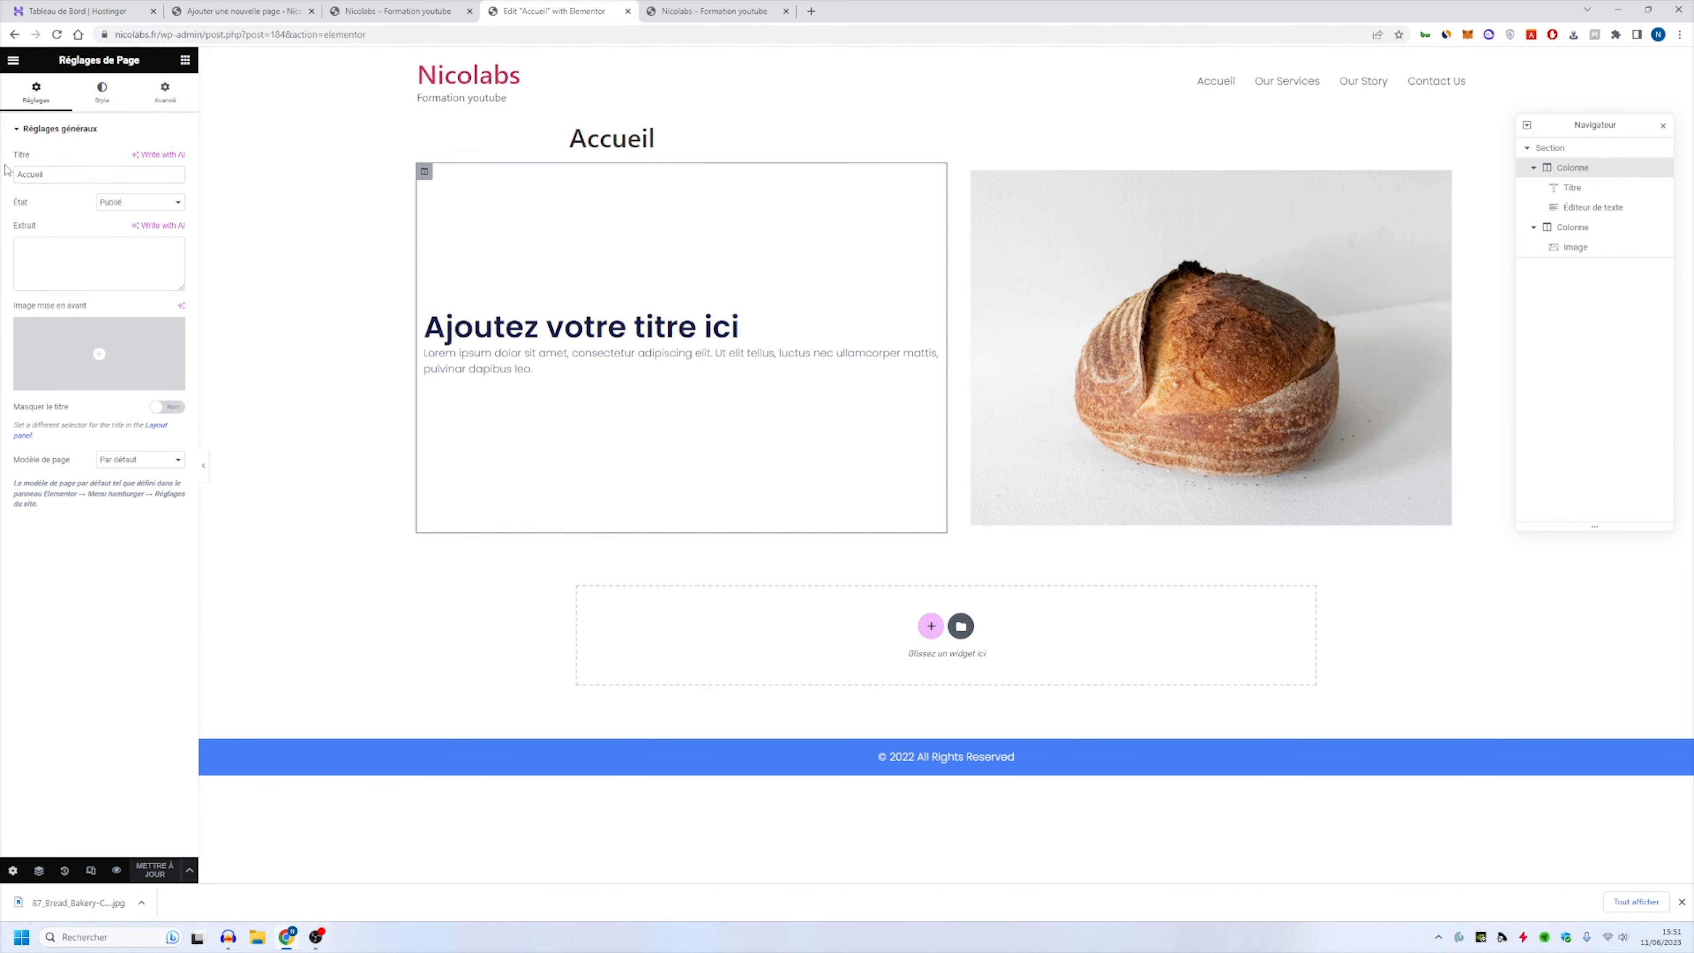
pyautogui.click(13, 59)
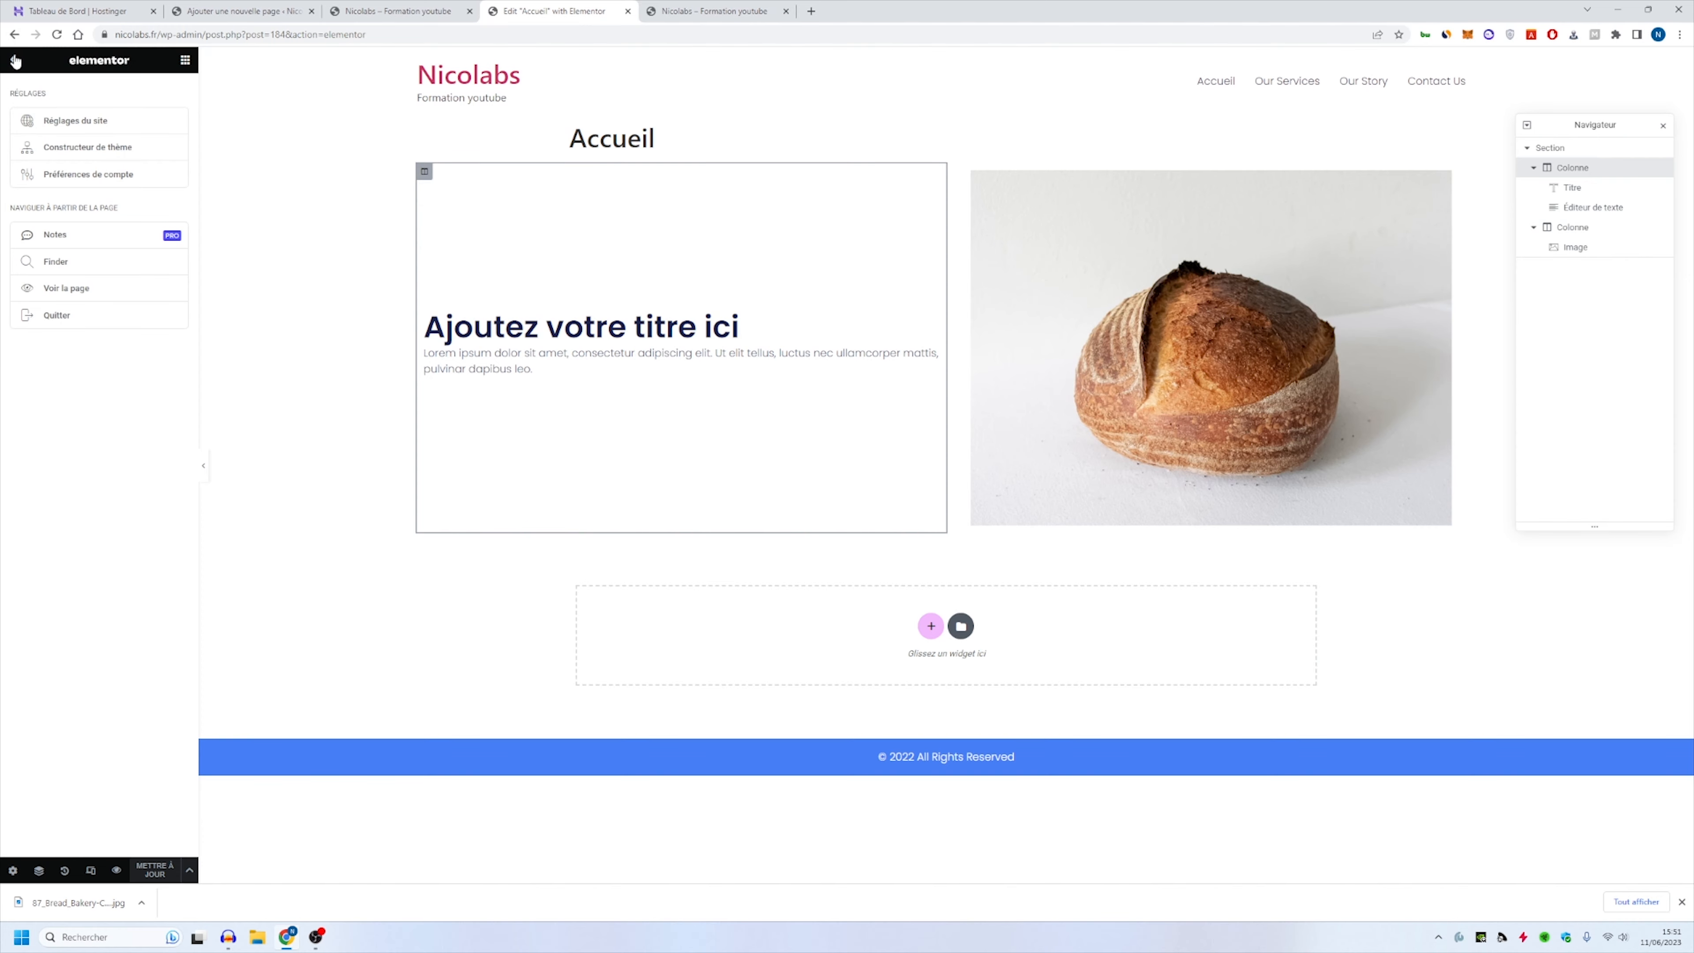
pyautogui.click(54, 316)
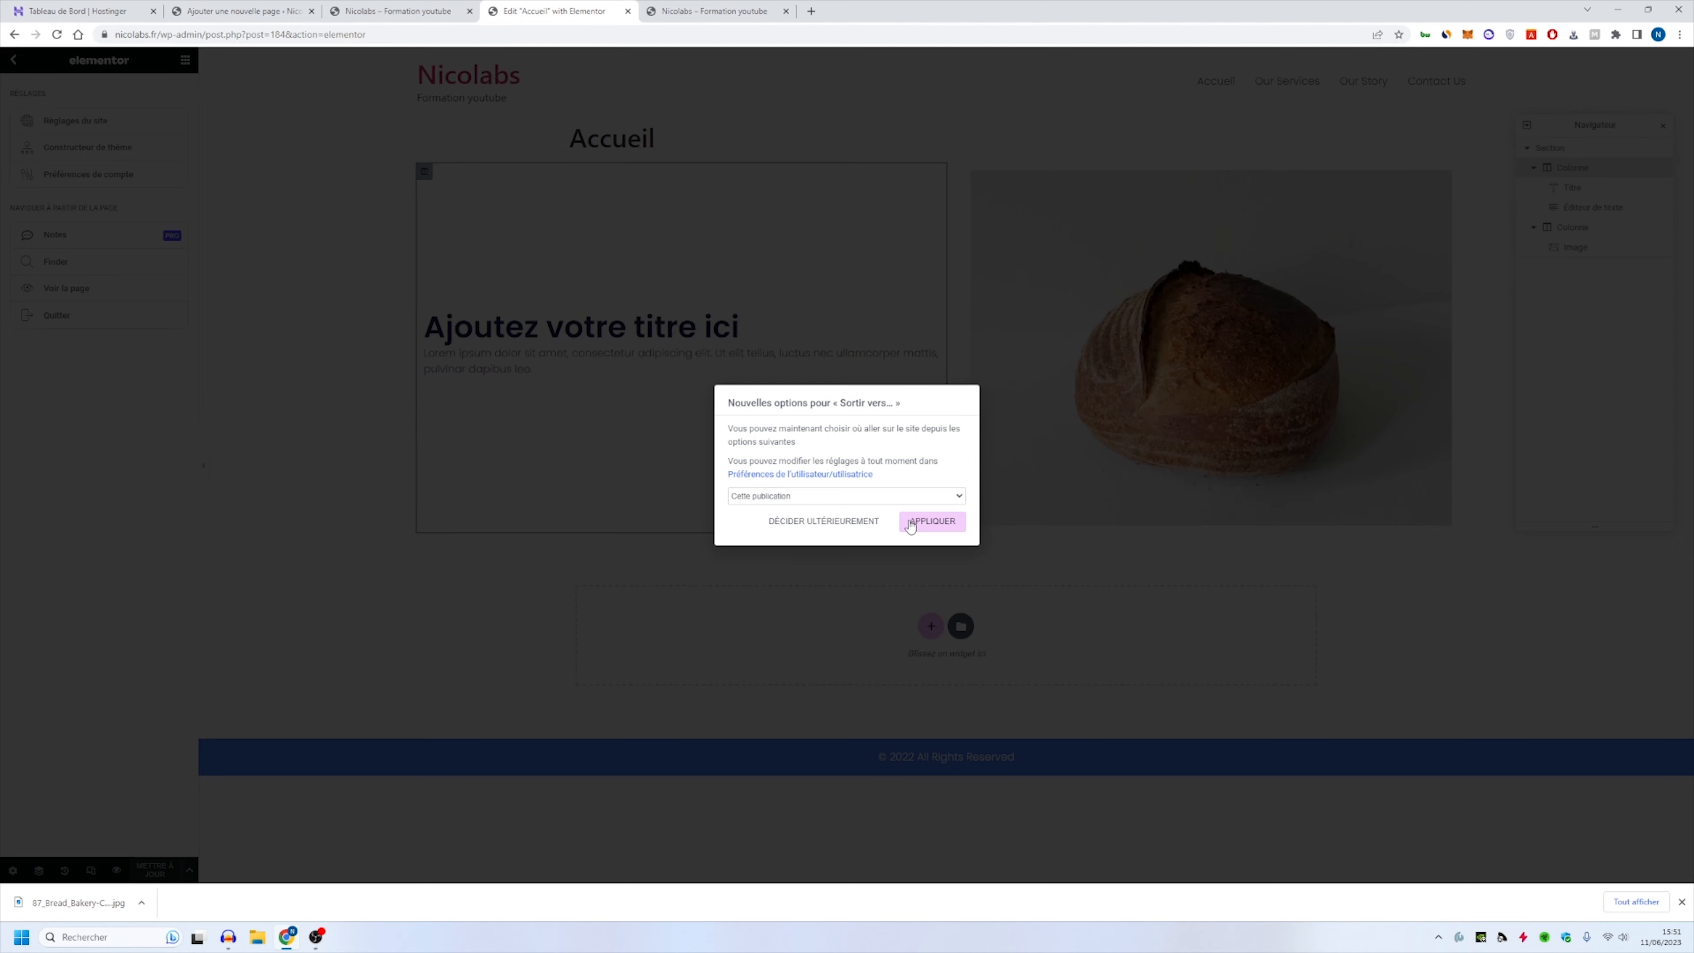
pyautogui.click(862, 494)
pyautogui.click(862, 497)
pyautogui.click(907, 524)
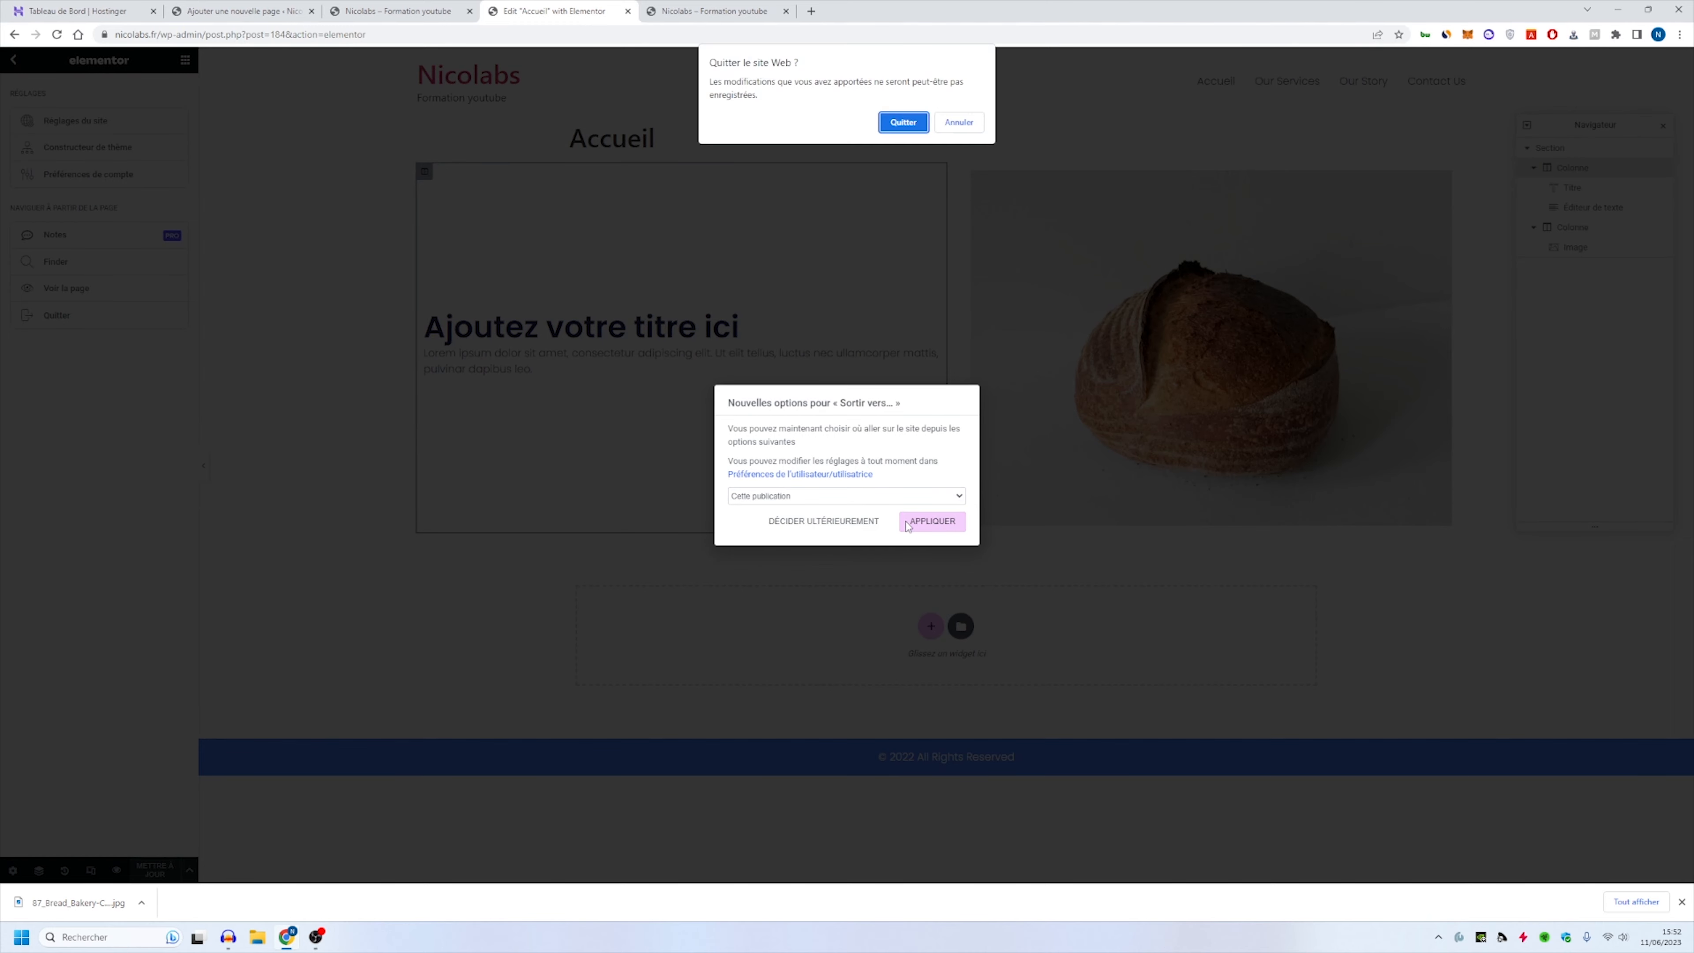
pyautogui.click(903, 122)
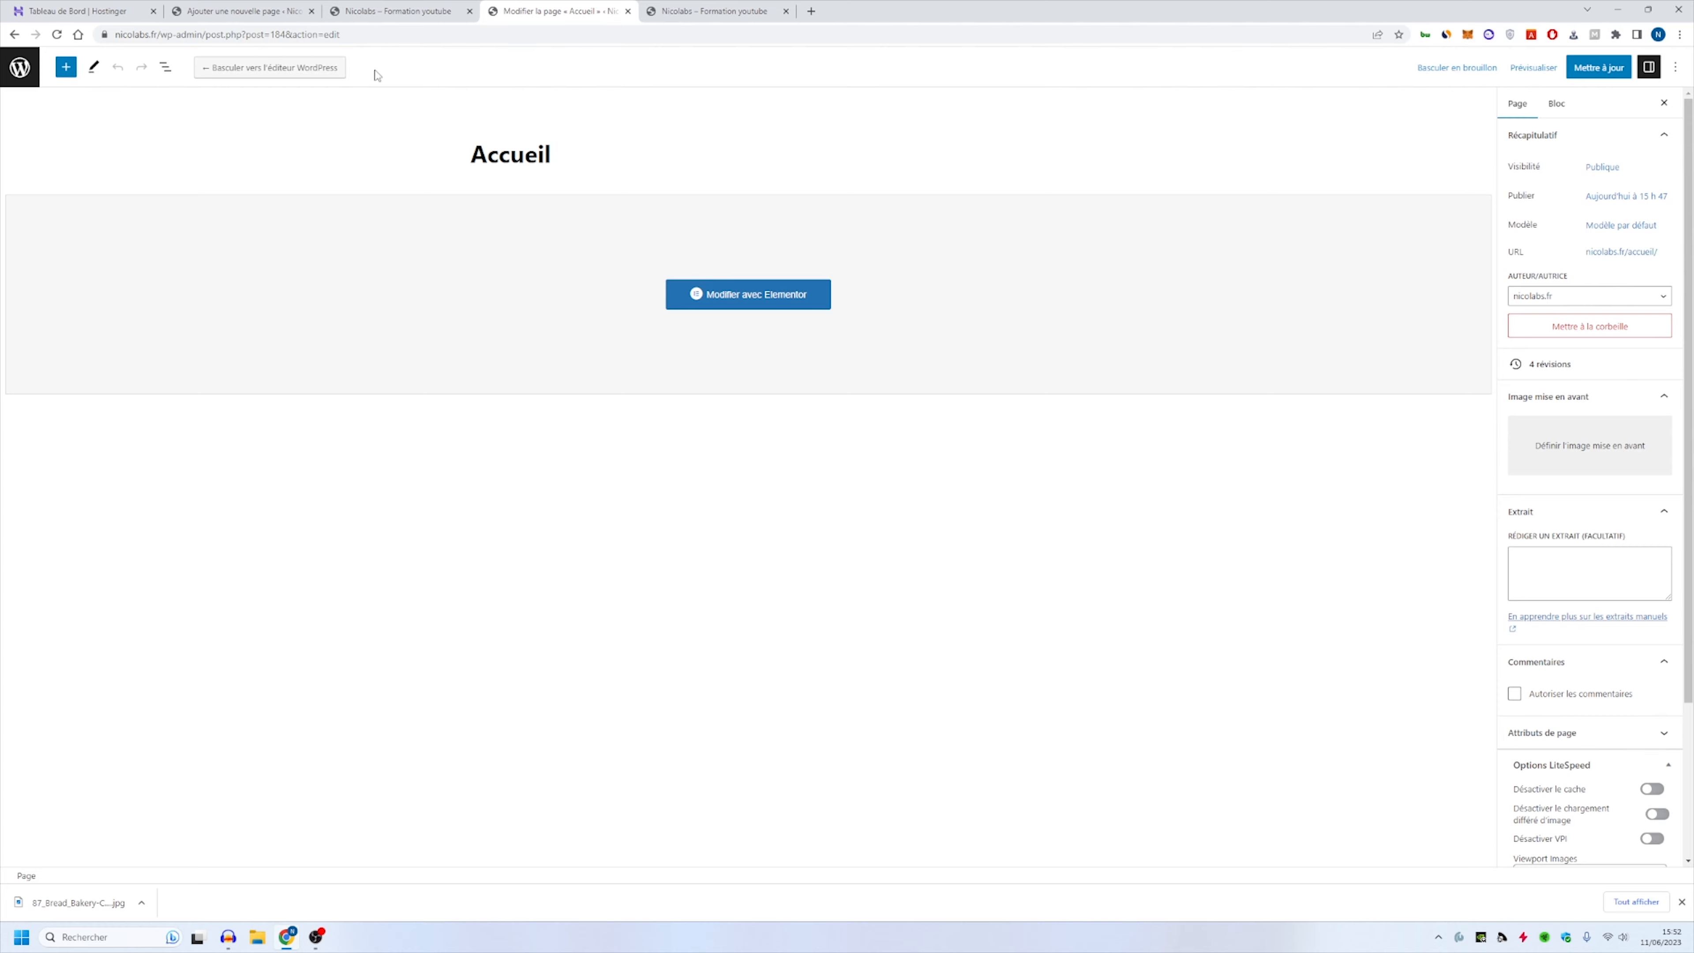
pyautogui.click(20, 67)
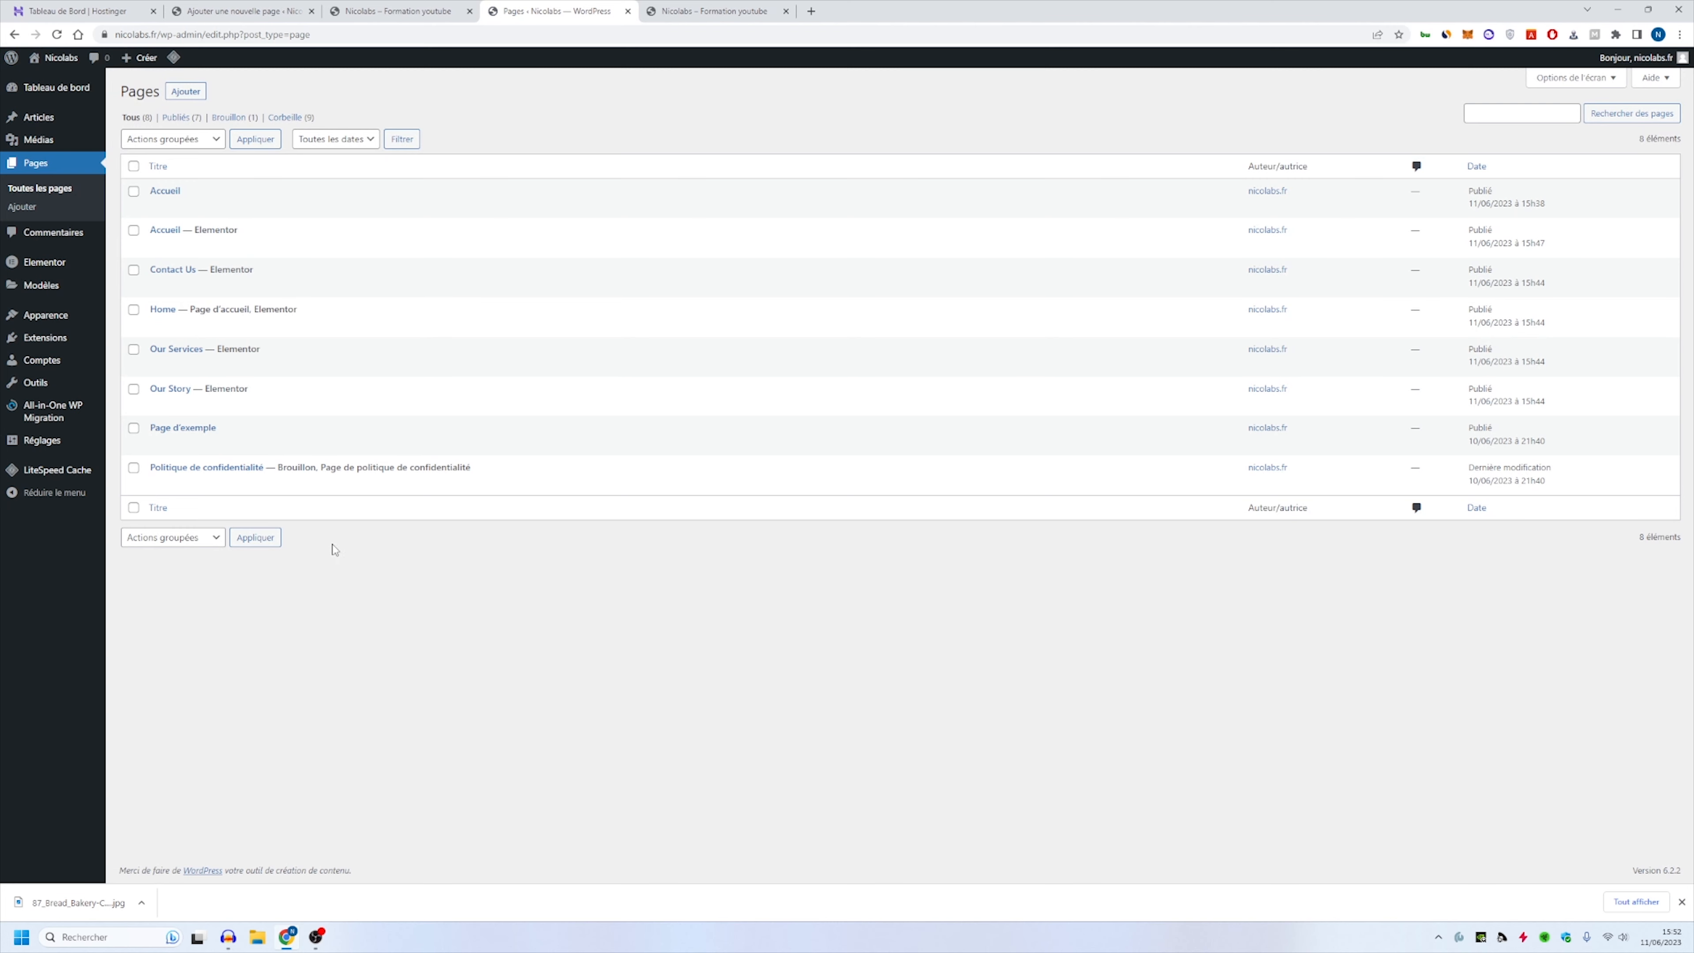
# Step: Set the static homepage in the site customizer to the Accueil page built with Elementor
pyautogui.click(155, 336)
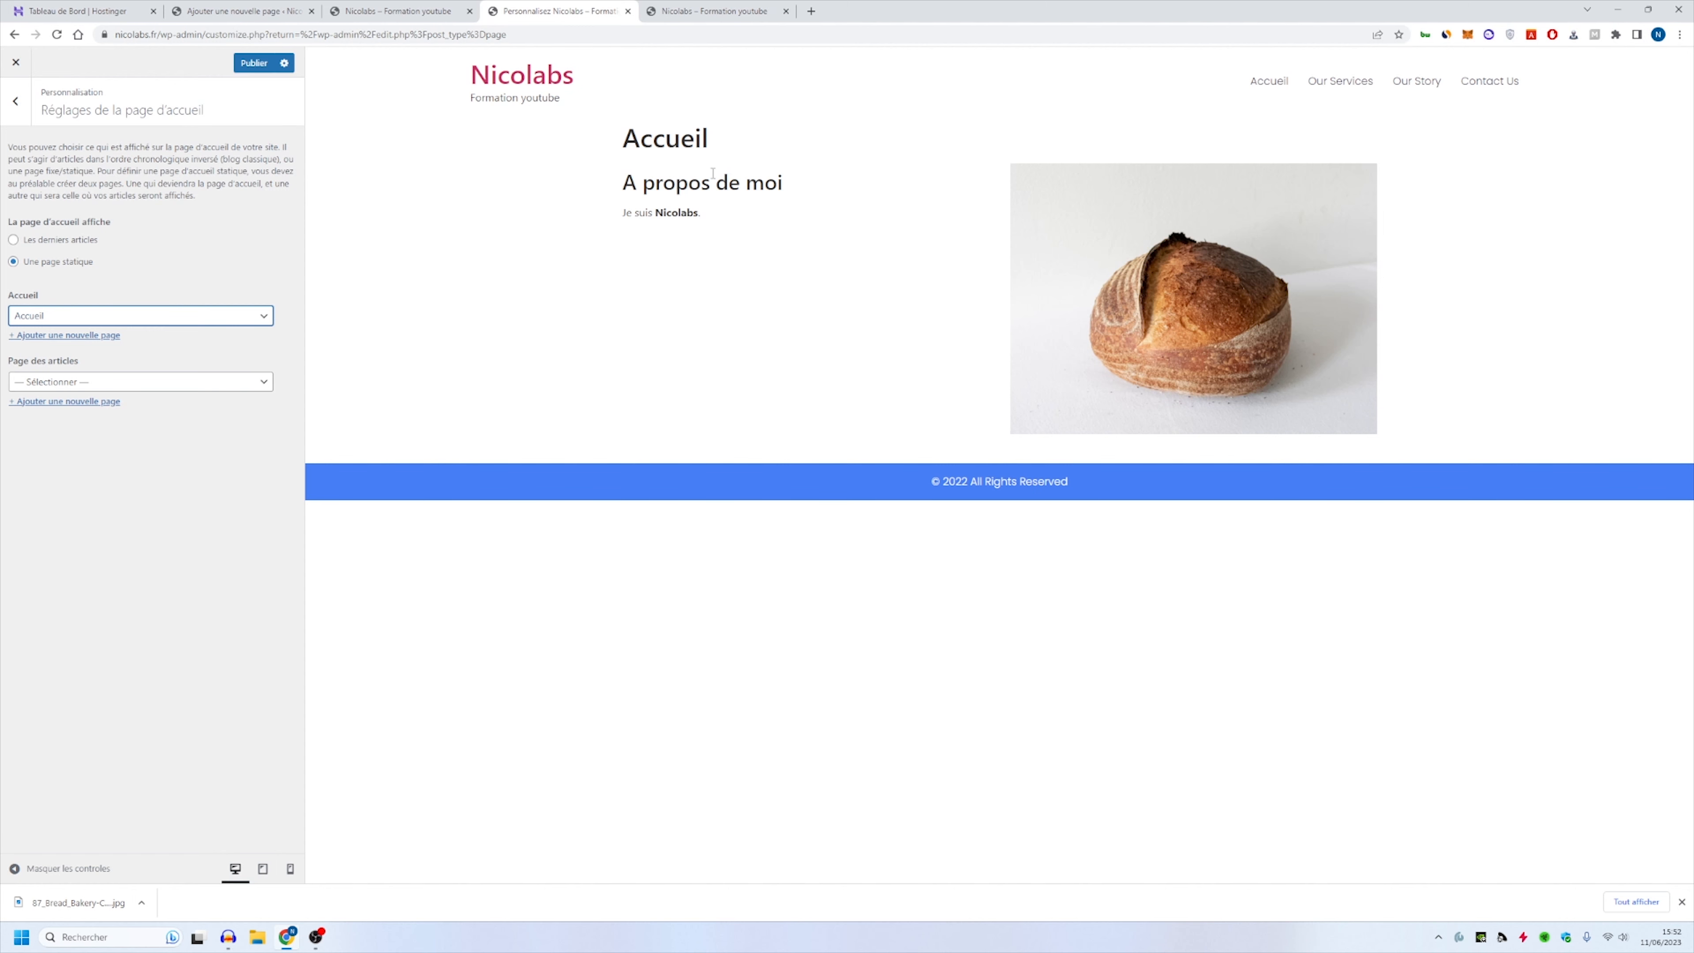
pyautogui.click(153, 315)
pyautogui.click(113, 364)
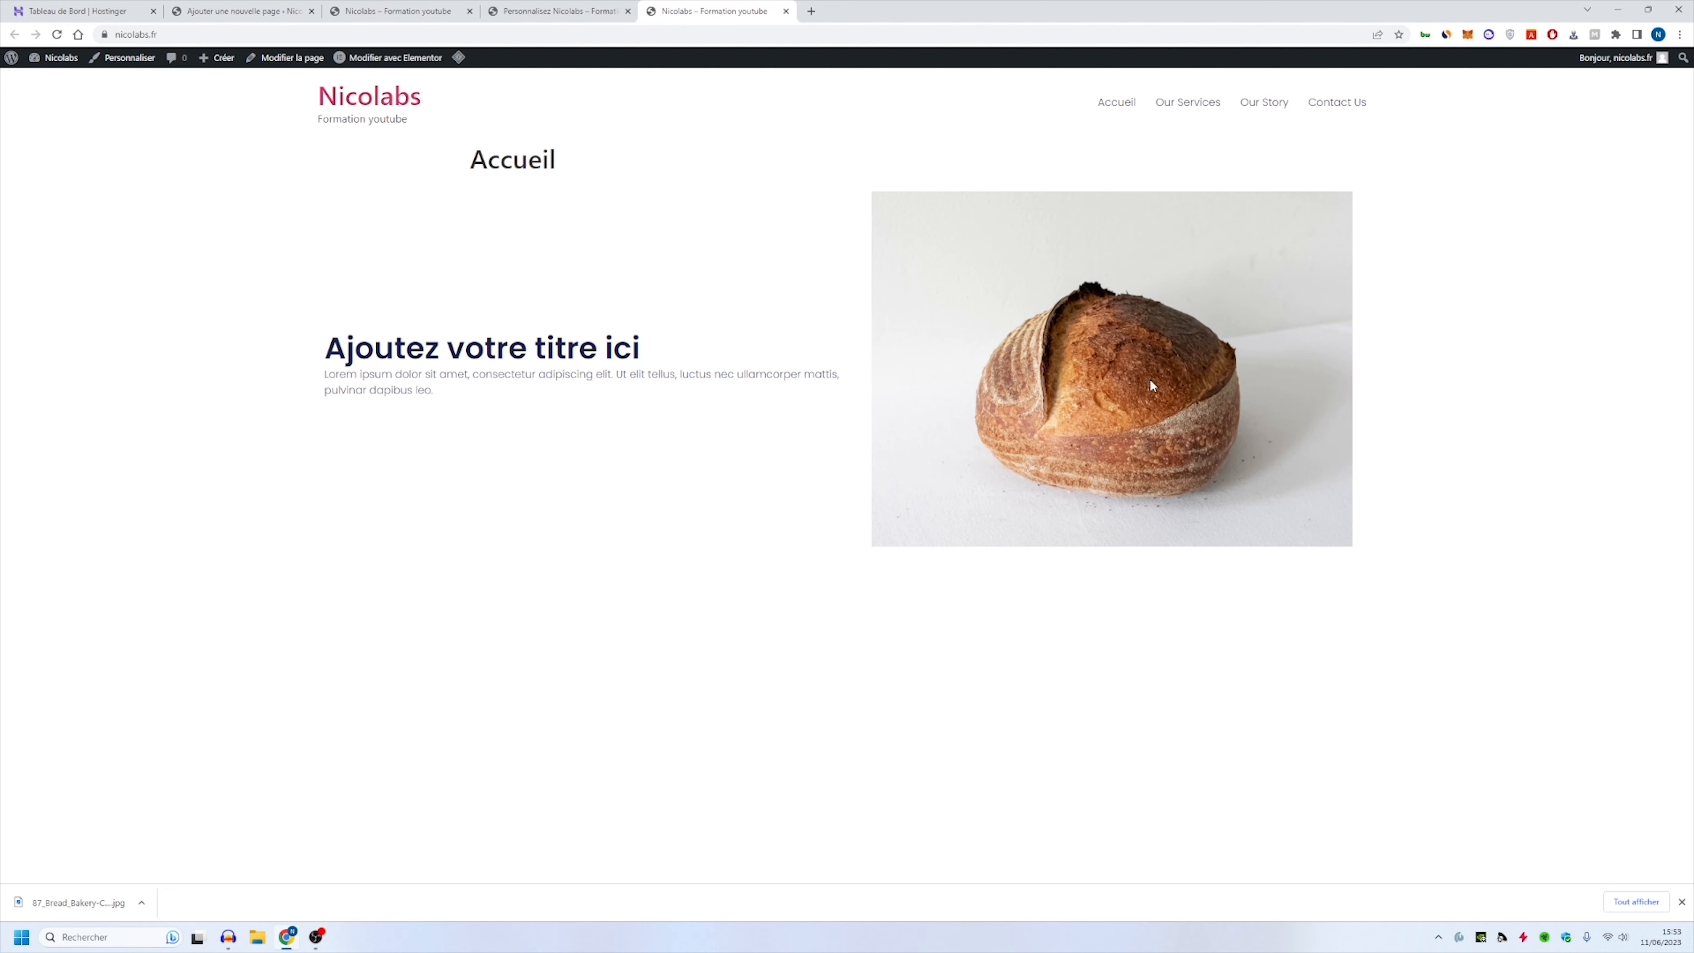
pyautogui.click(320, 934)
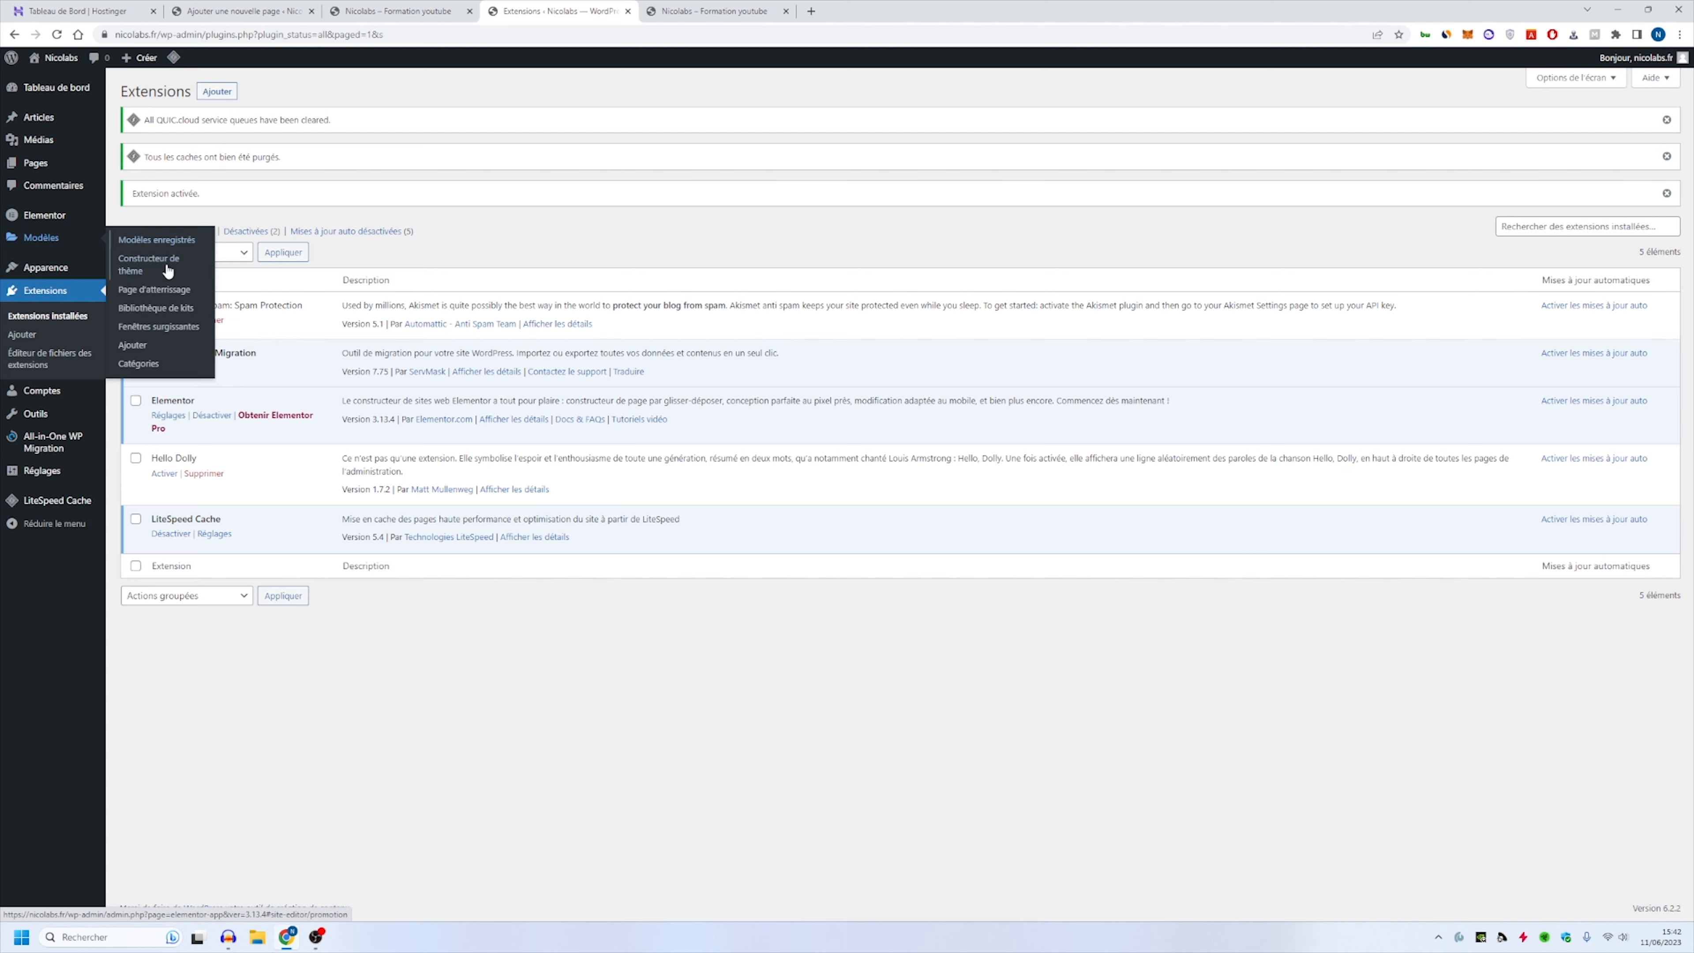
# Step: Open Elementor's kit library and filter the website kits to the Free plan
pyautogui.click(172, 308)
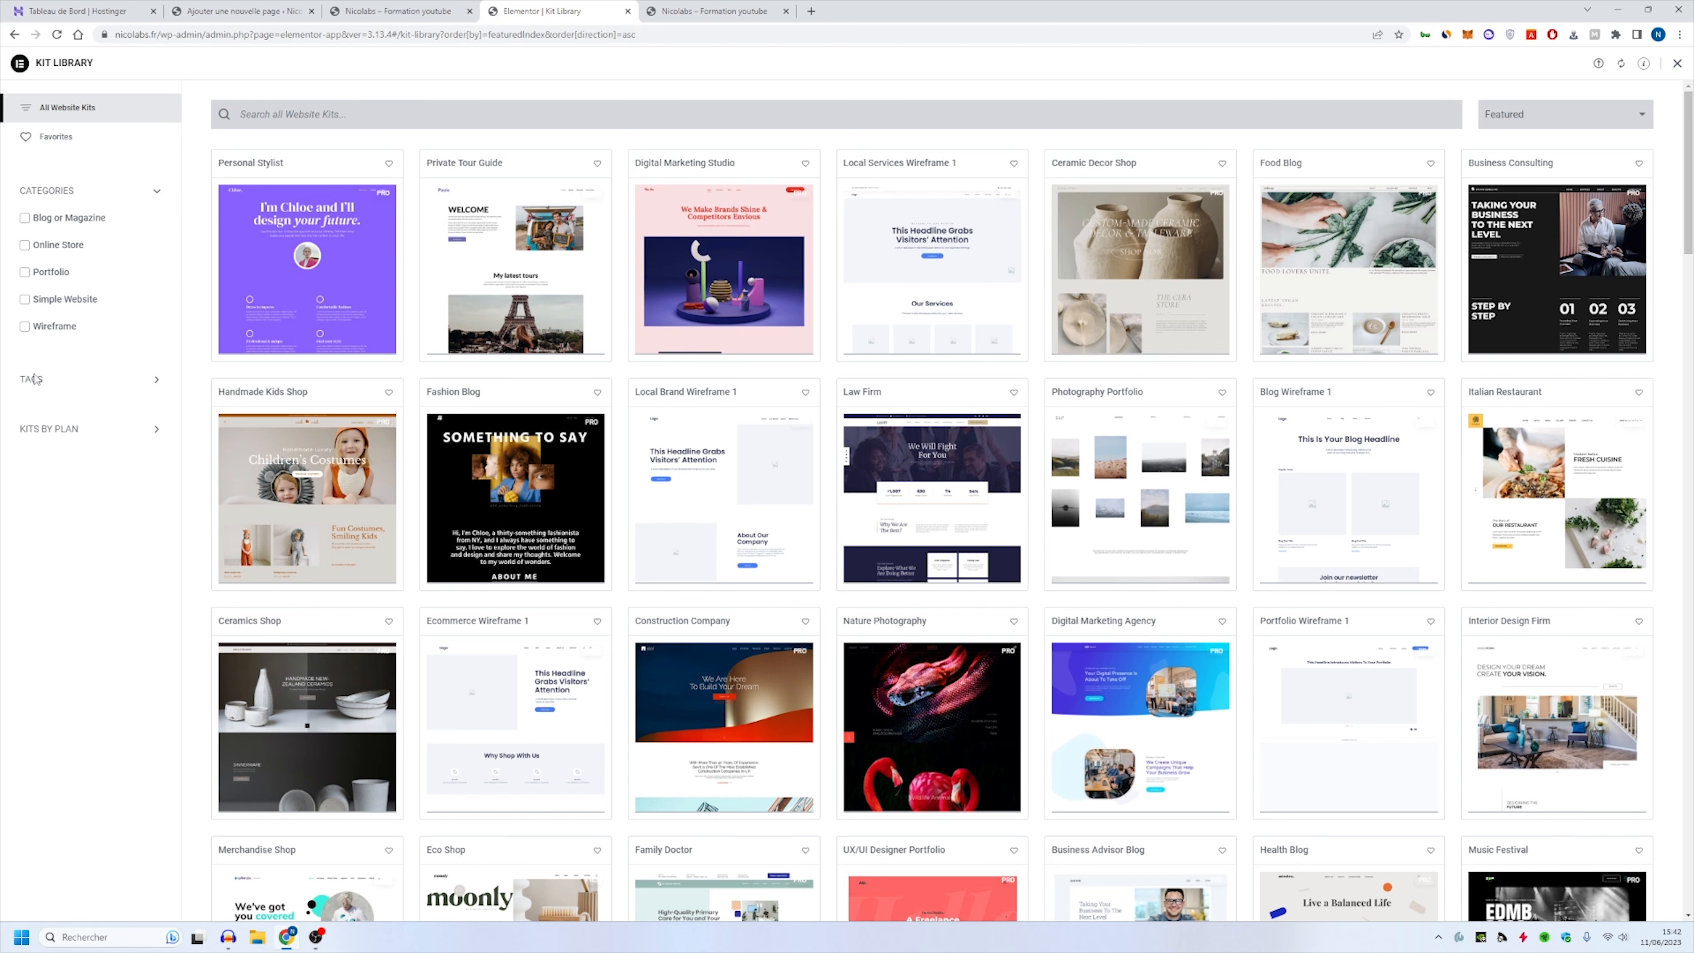
pyautogui.click(156, 429)
pyautogui.click(24, 458)
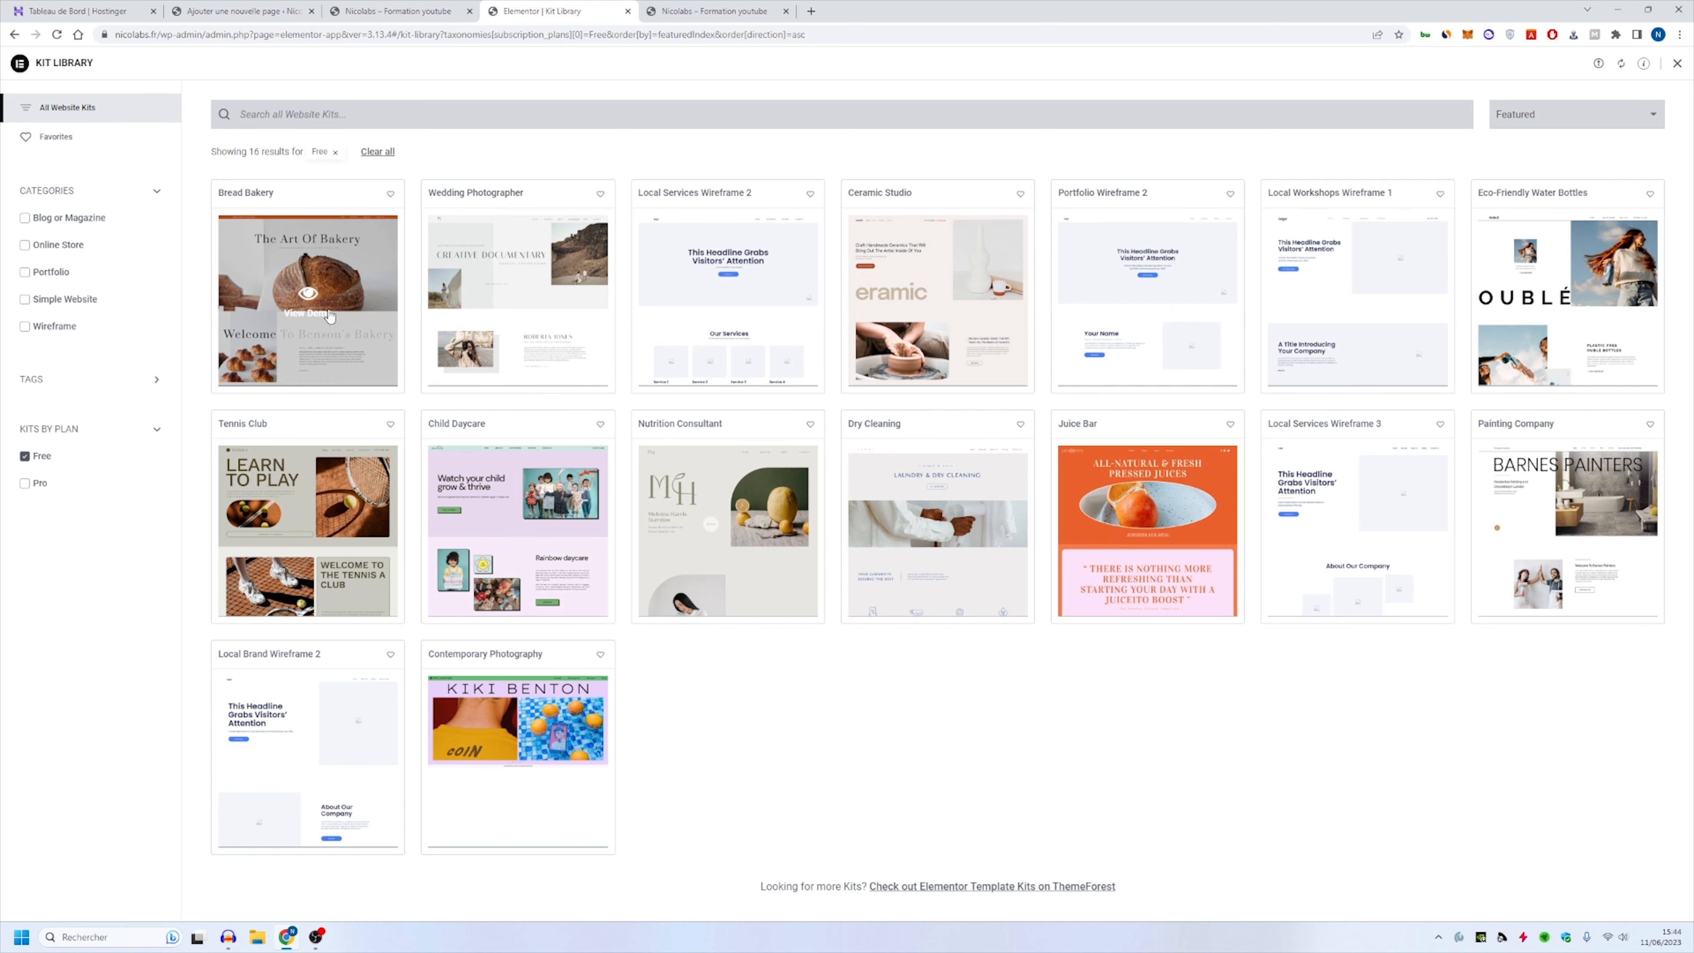
# Step: Preview the Local Services Wireframe 2 kit, apply all of its content to the site and close the importer
pyautogui.click(730, 310)
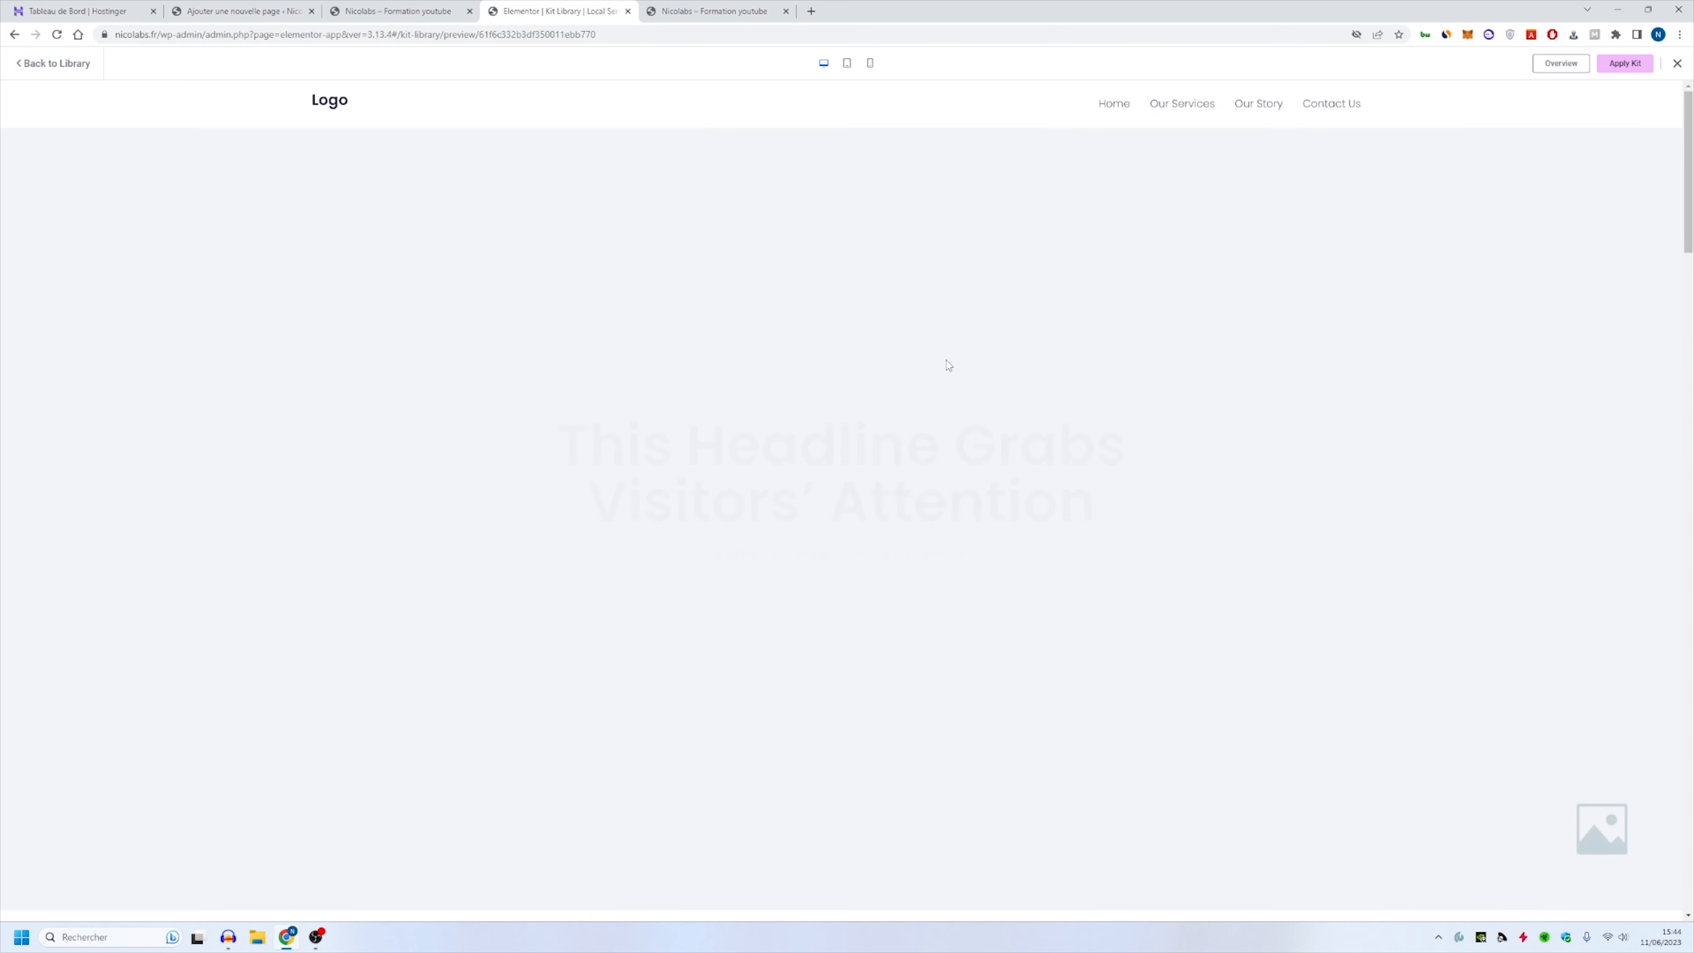
pyautogui.scroll(-10, 484, 250)
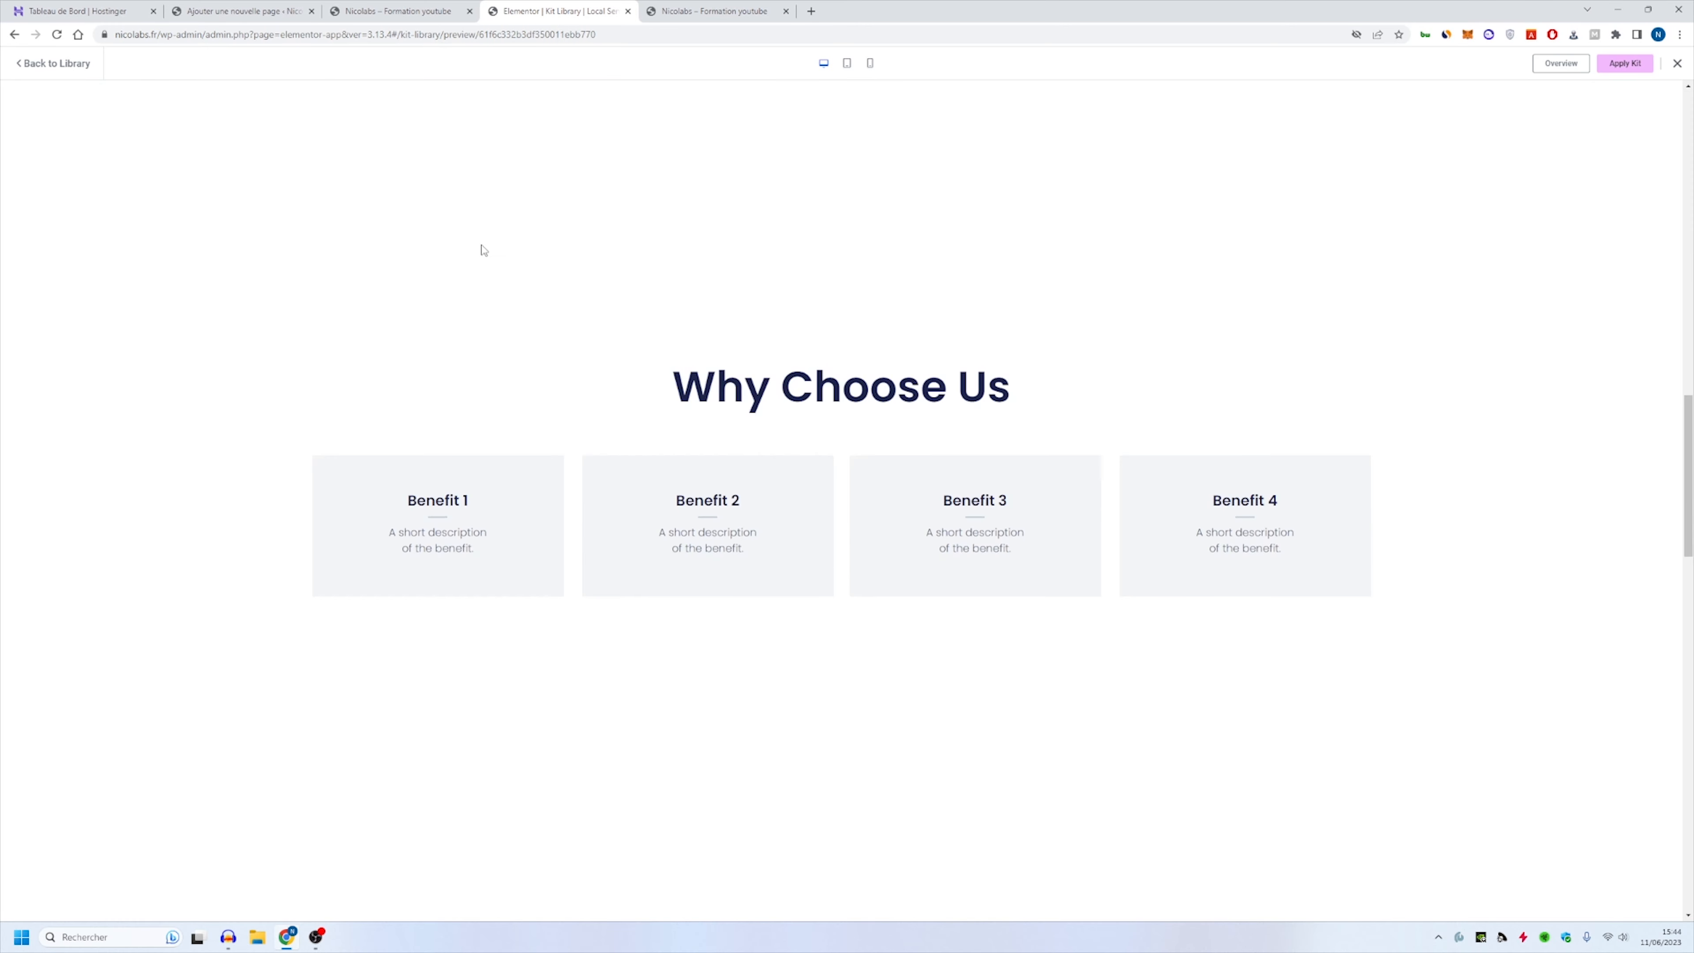
pyautogui.scroll(-5, 480, 253)
pyautogui.scroll(8, 469, 261)
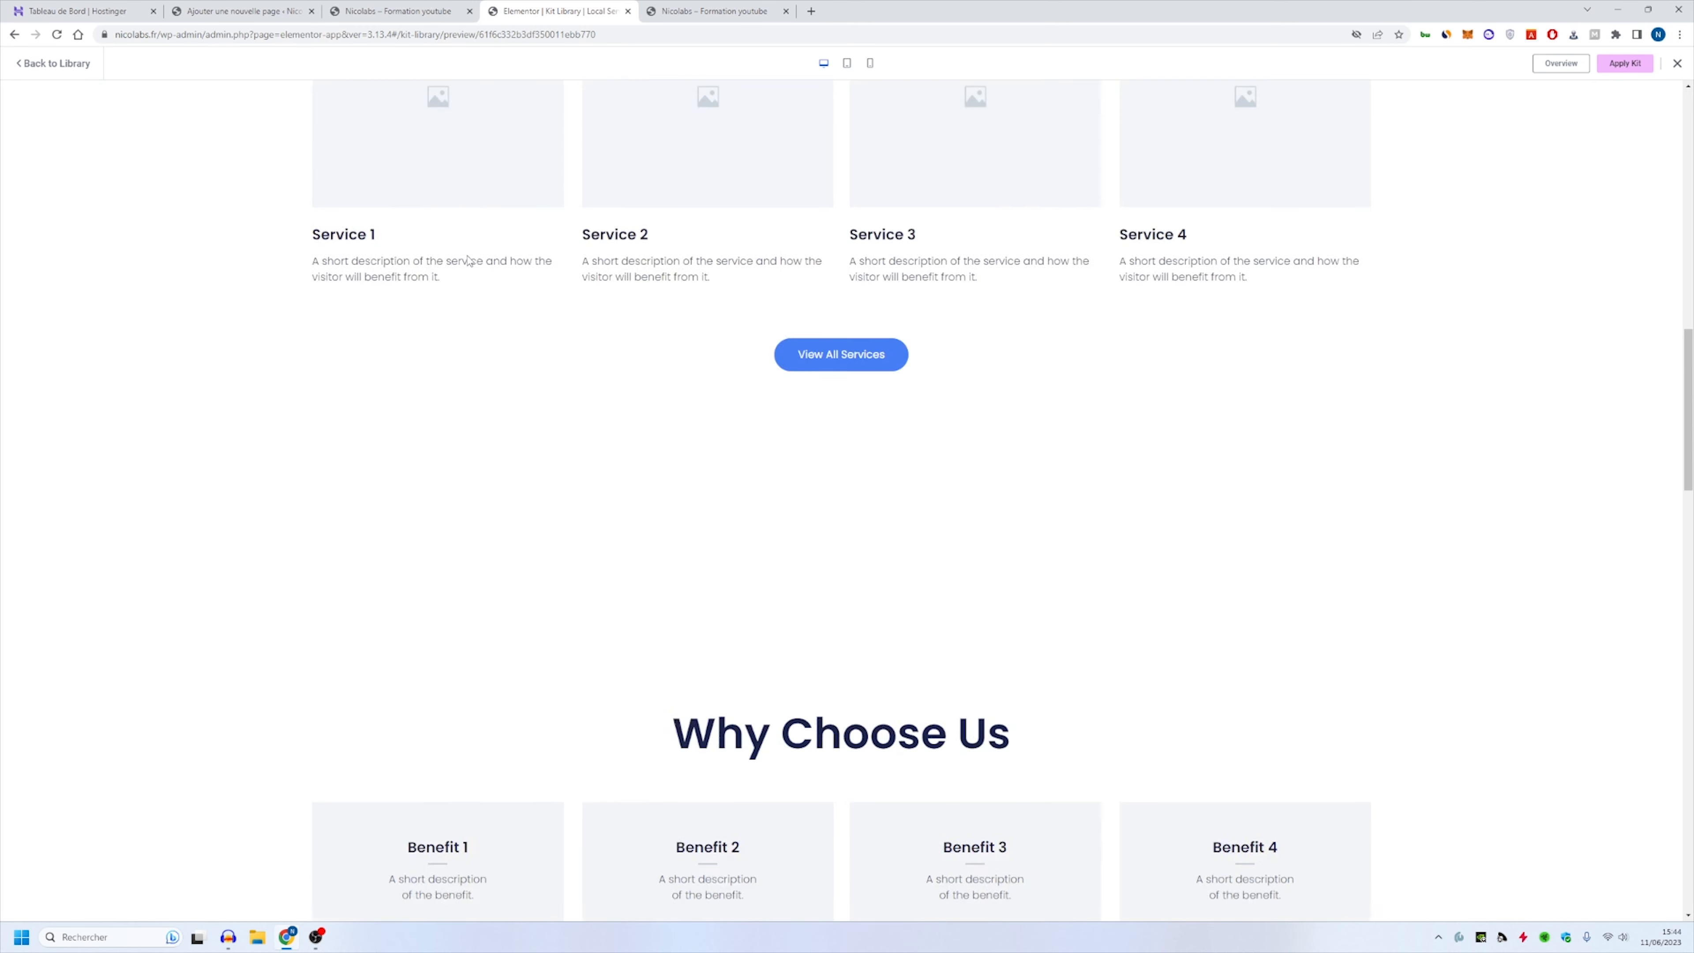
pyautogui.scroll(10, 470, 260)
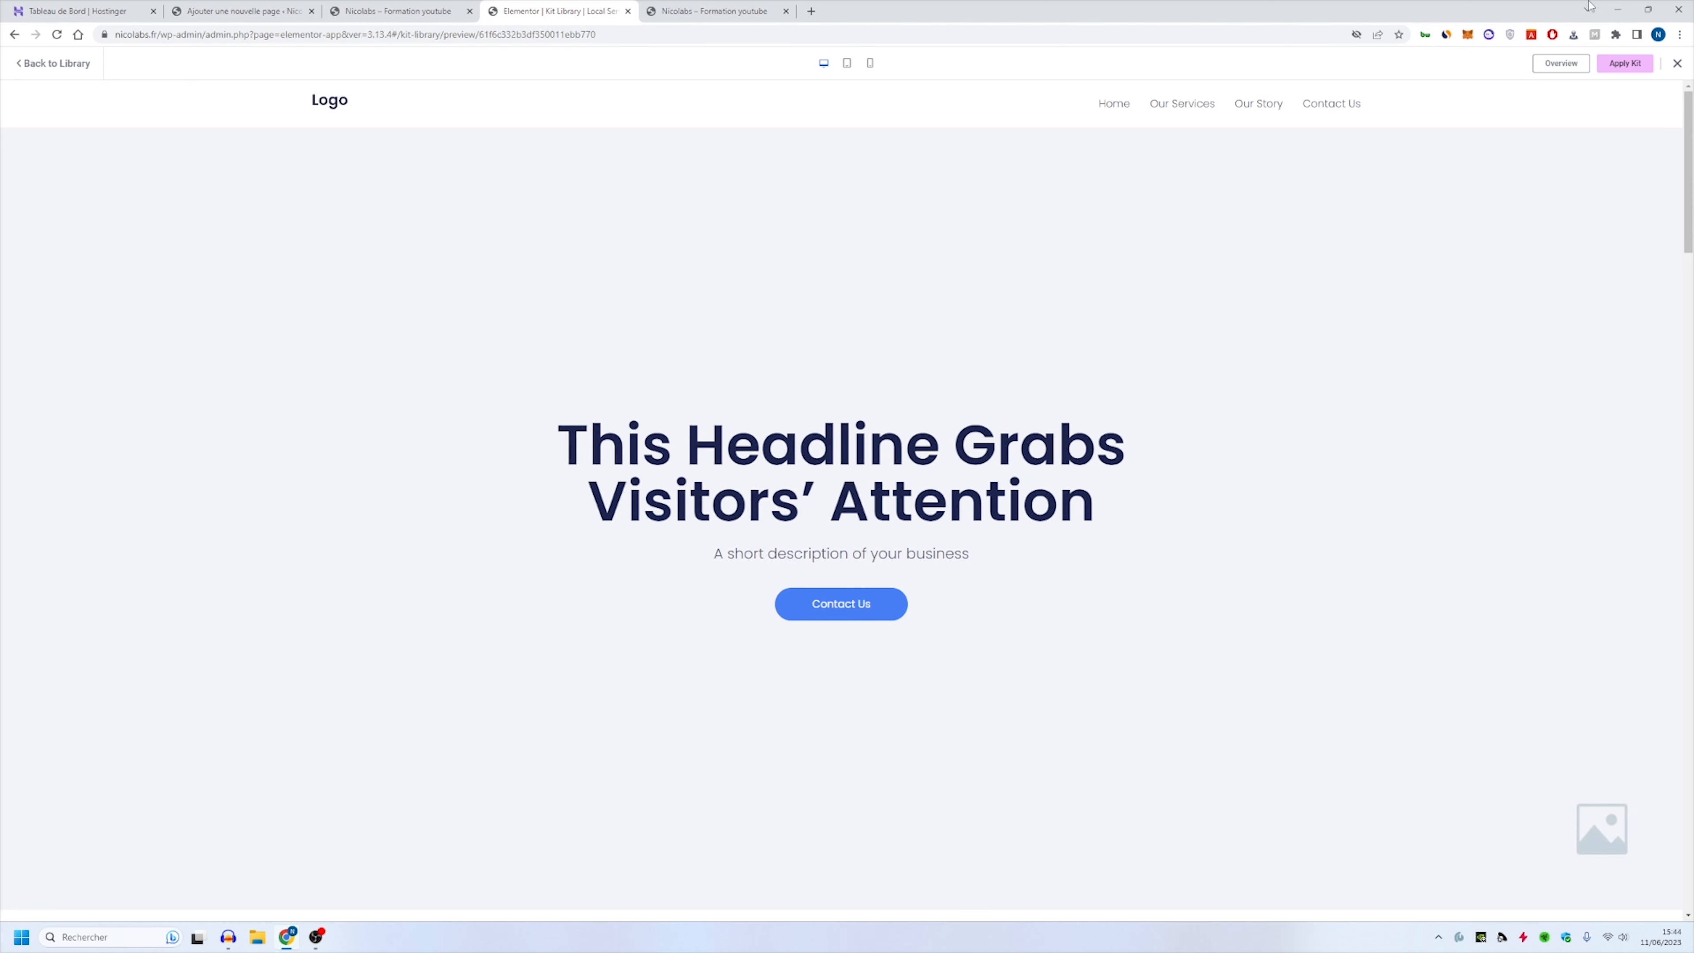
pyautogui.click(1617, 67)
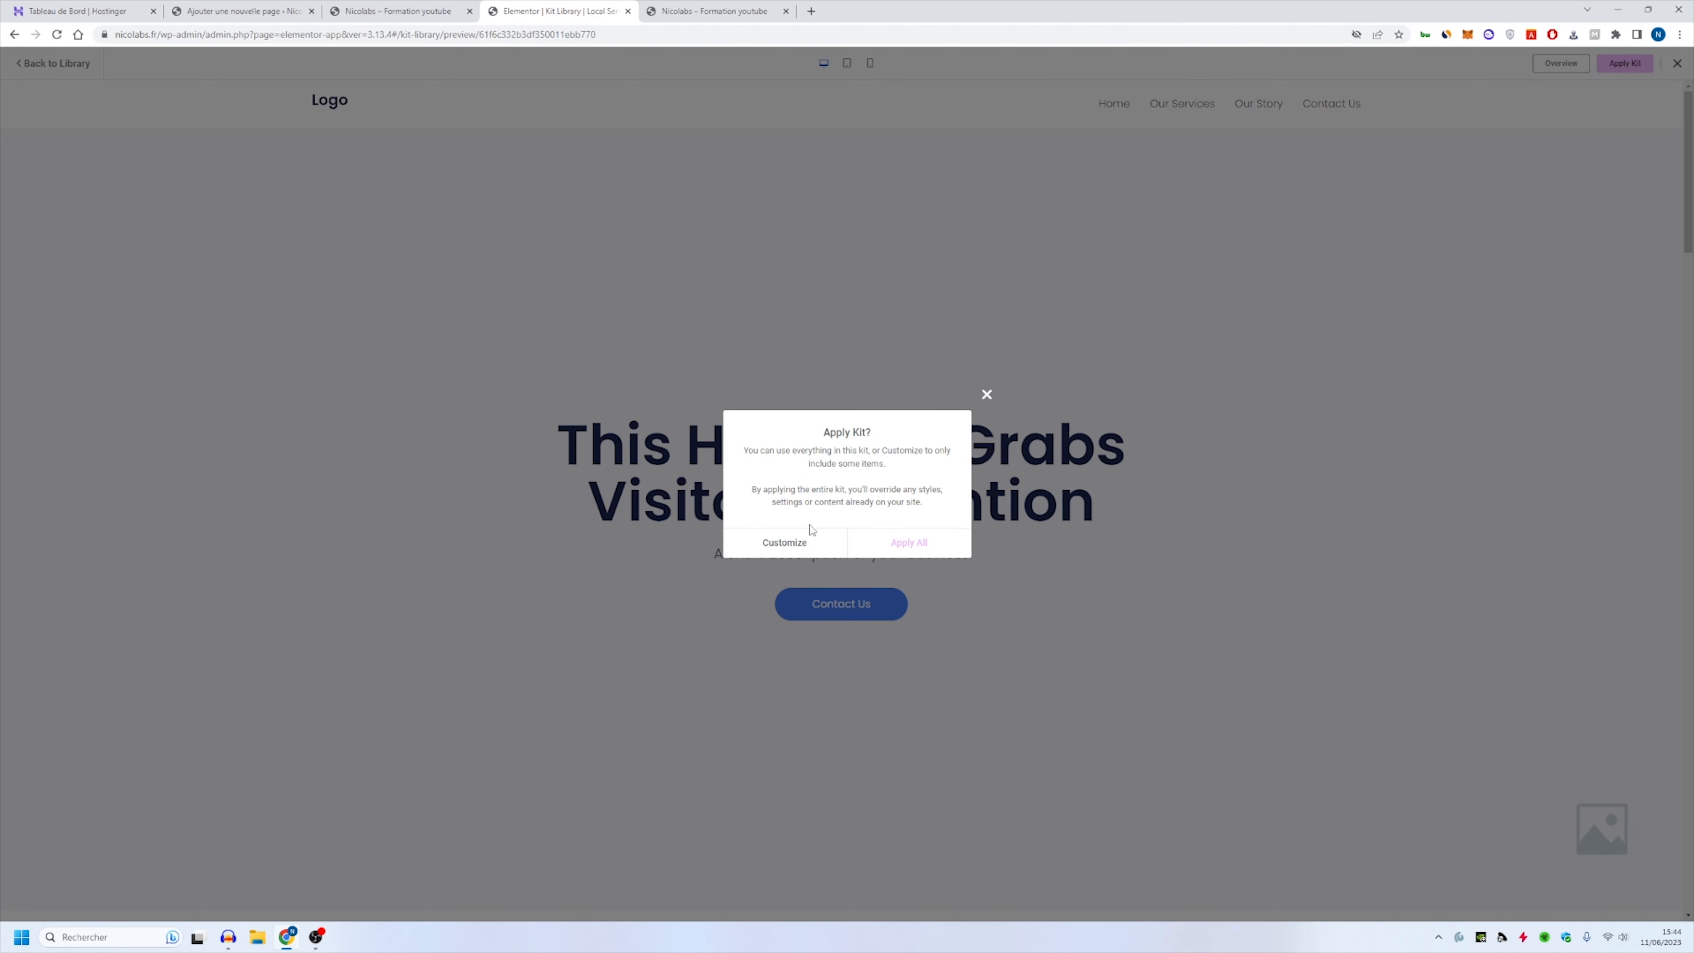
pyautogui.click(909, 543)
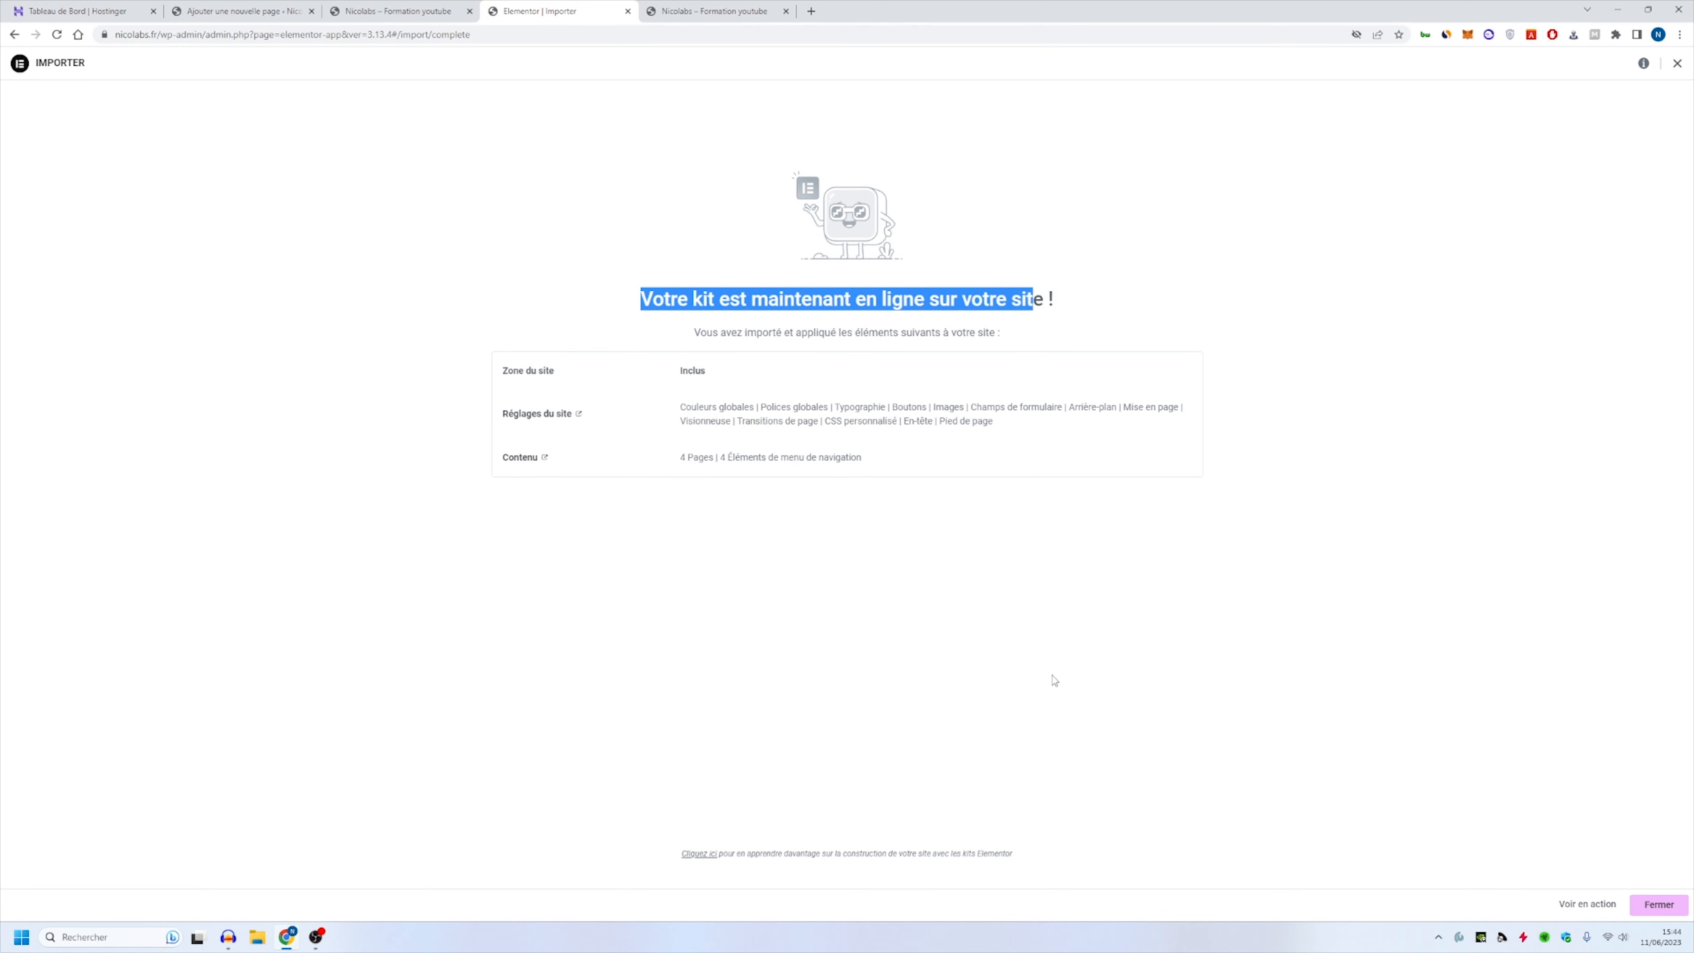
pyautogui.click(1652, 903)
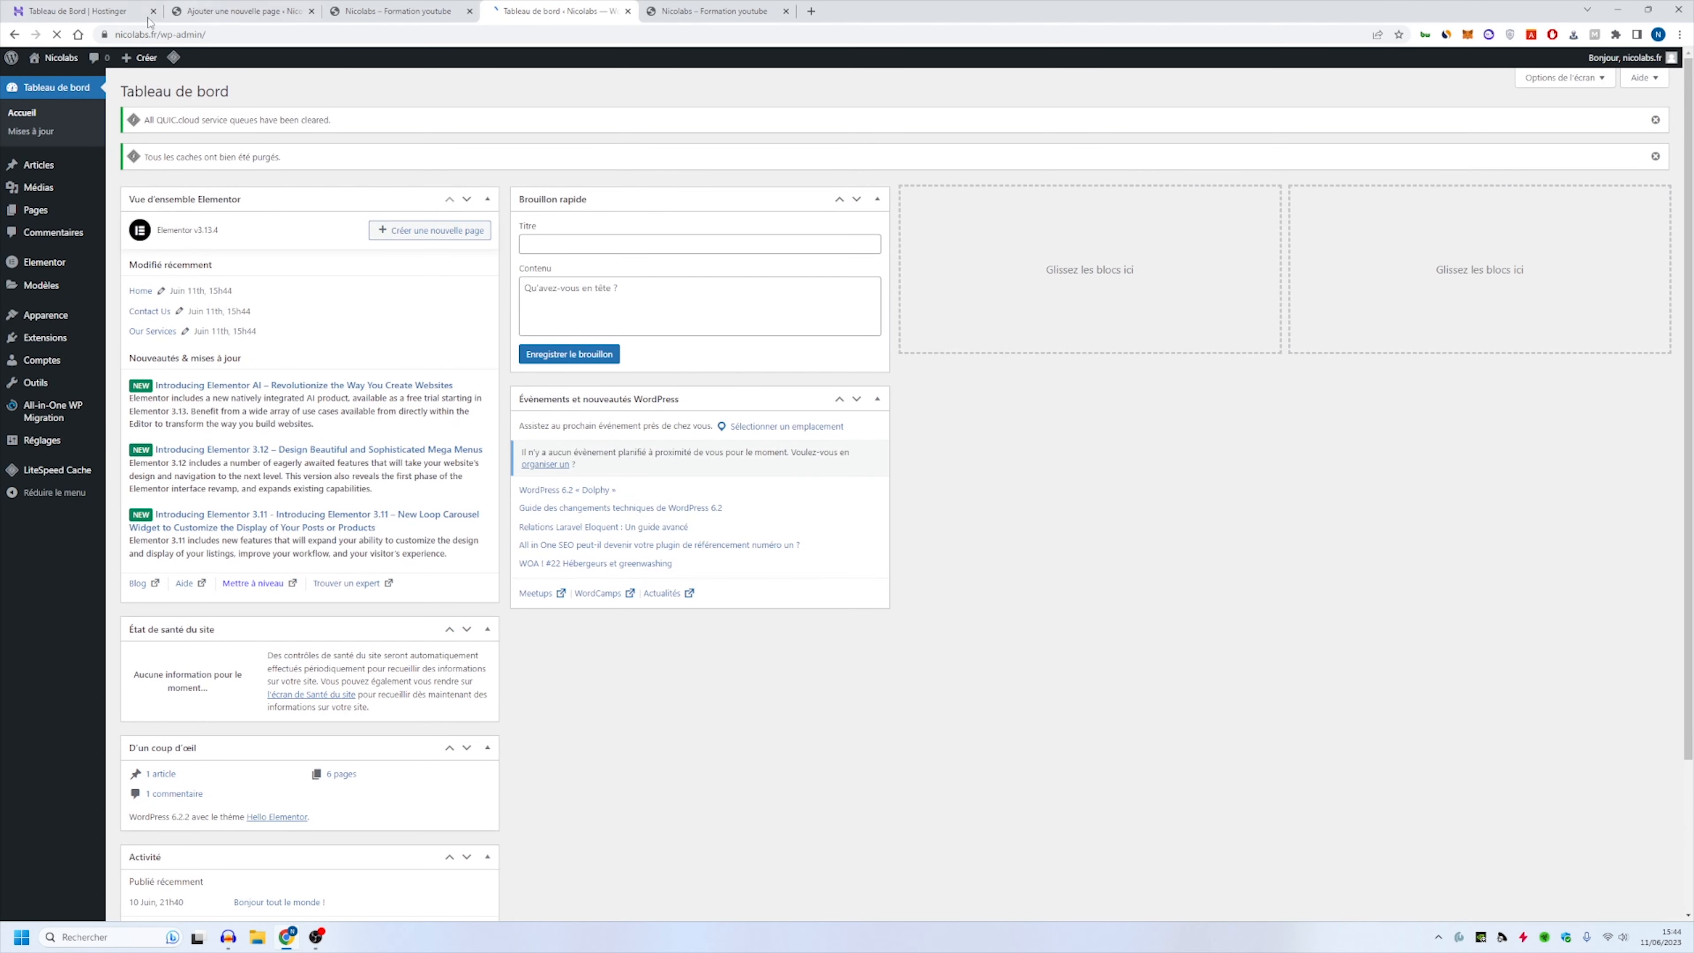
# Step: Visit the site's live homepage and review the sections from the applied kit
pyautogui.click(55, 69)
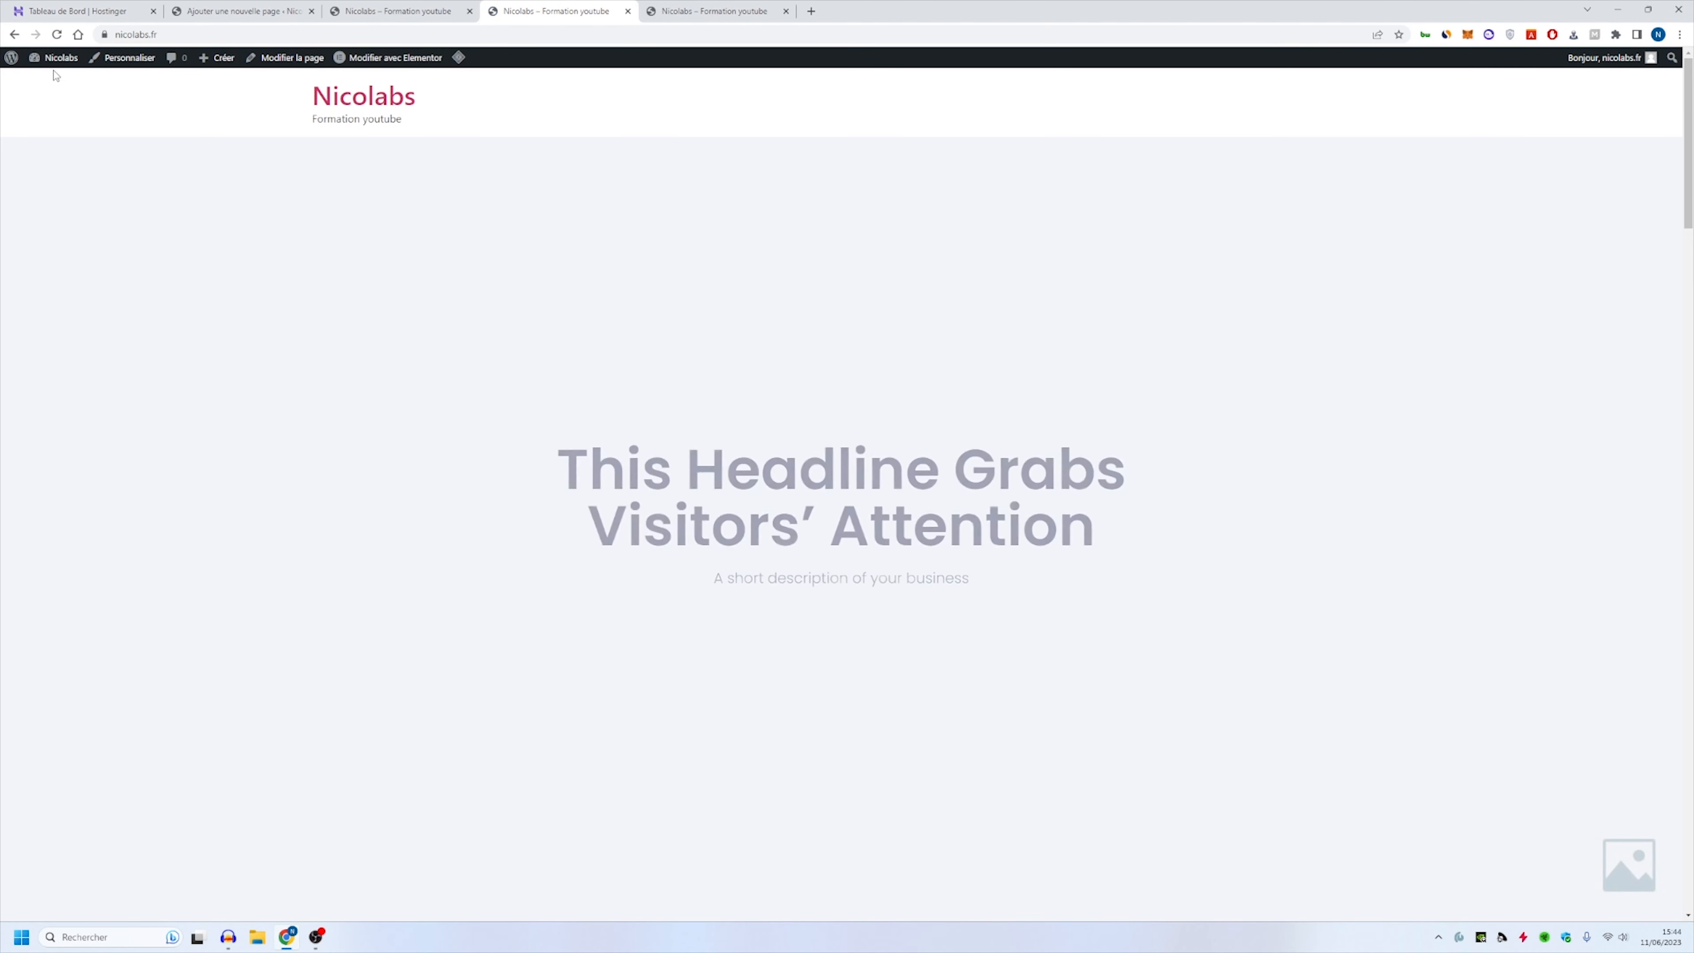
pyautogui.scroll(-10, 733, 286)
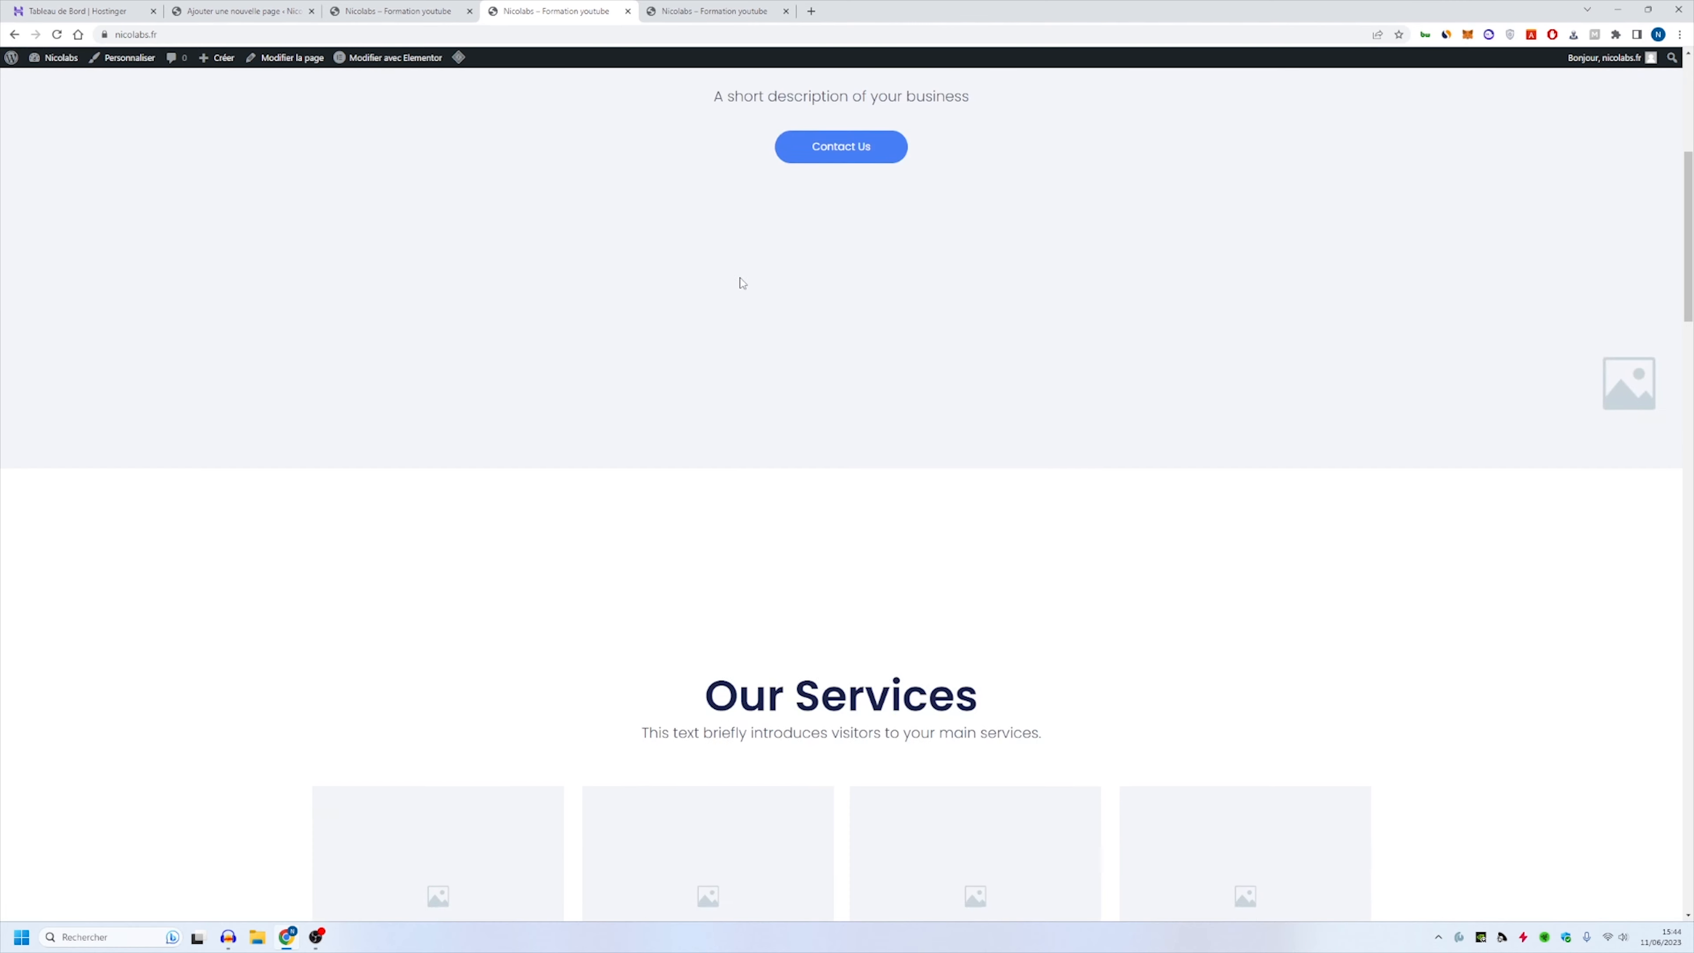
pyautogui.scroll(-20, 707, 278)
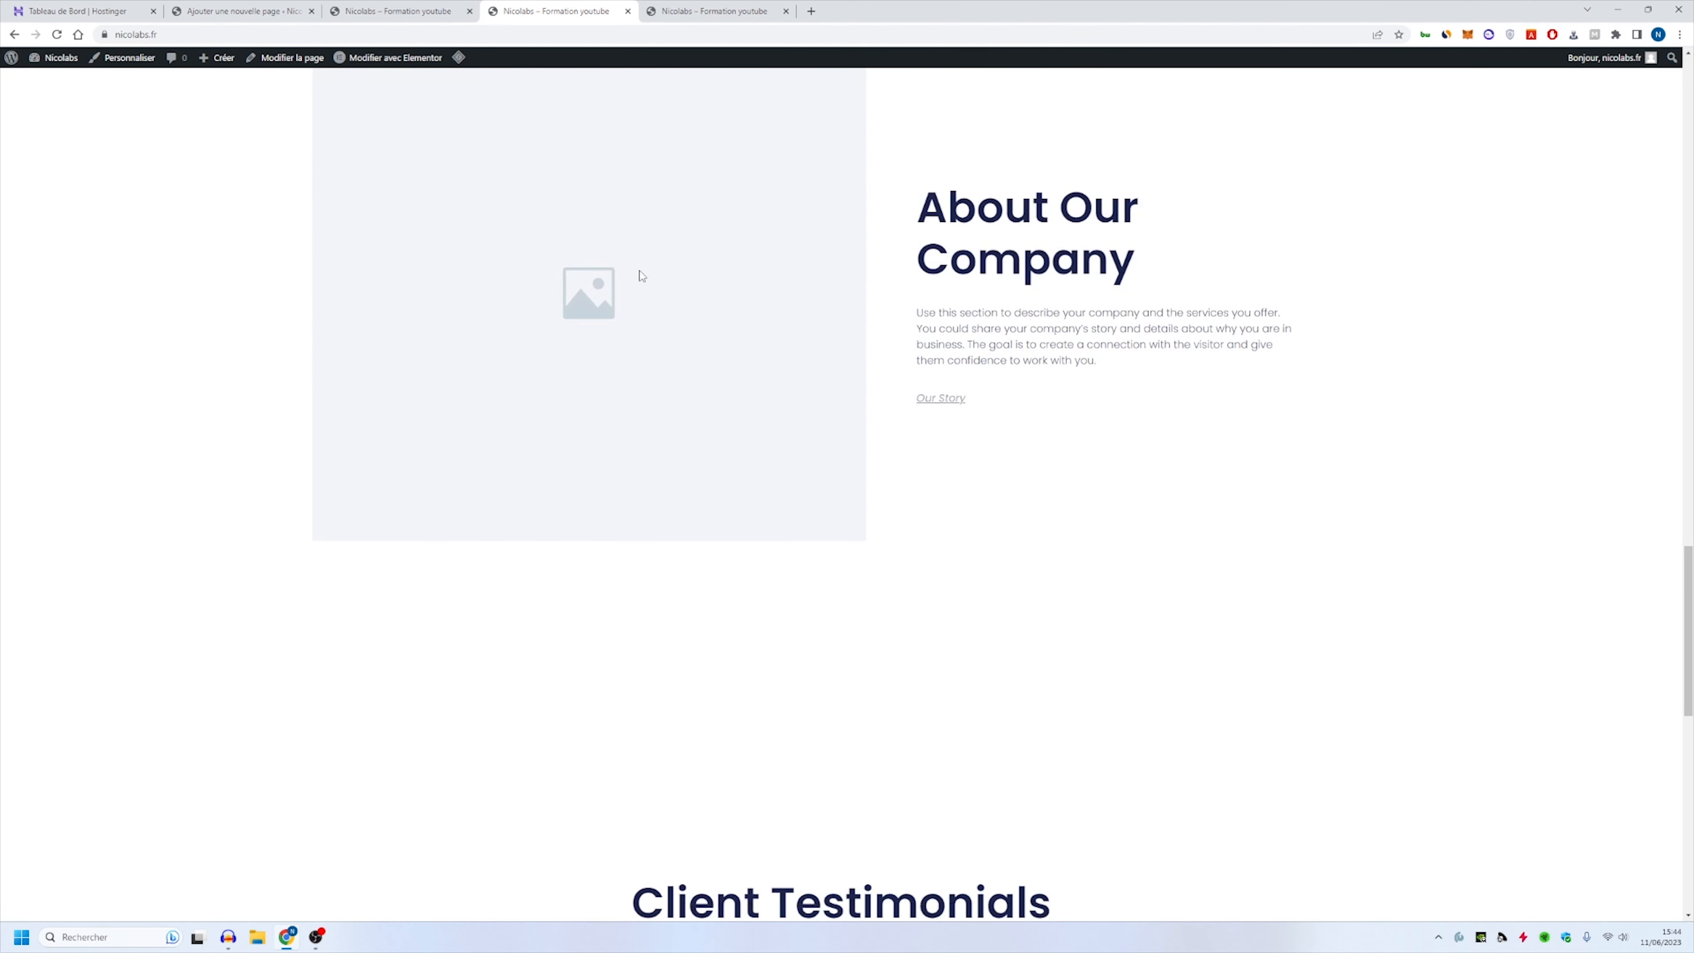
# Step: Assign the Primary Menu to the En-tête location in the WordPress menu settings and save the menu
pyautogui.scroll(-3, 643, 277)
pyautogui.press('Home')
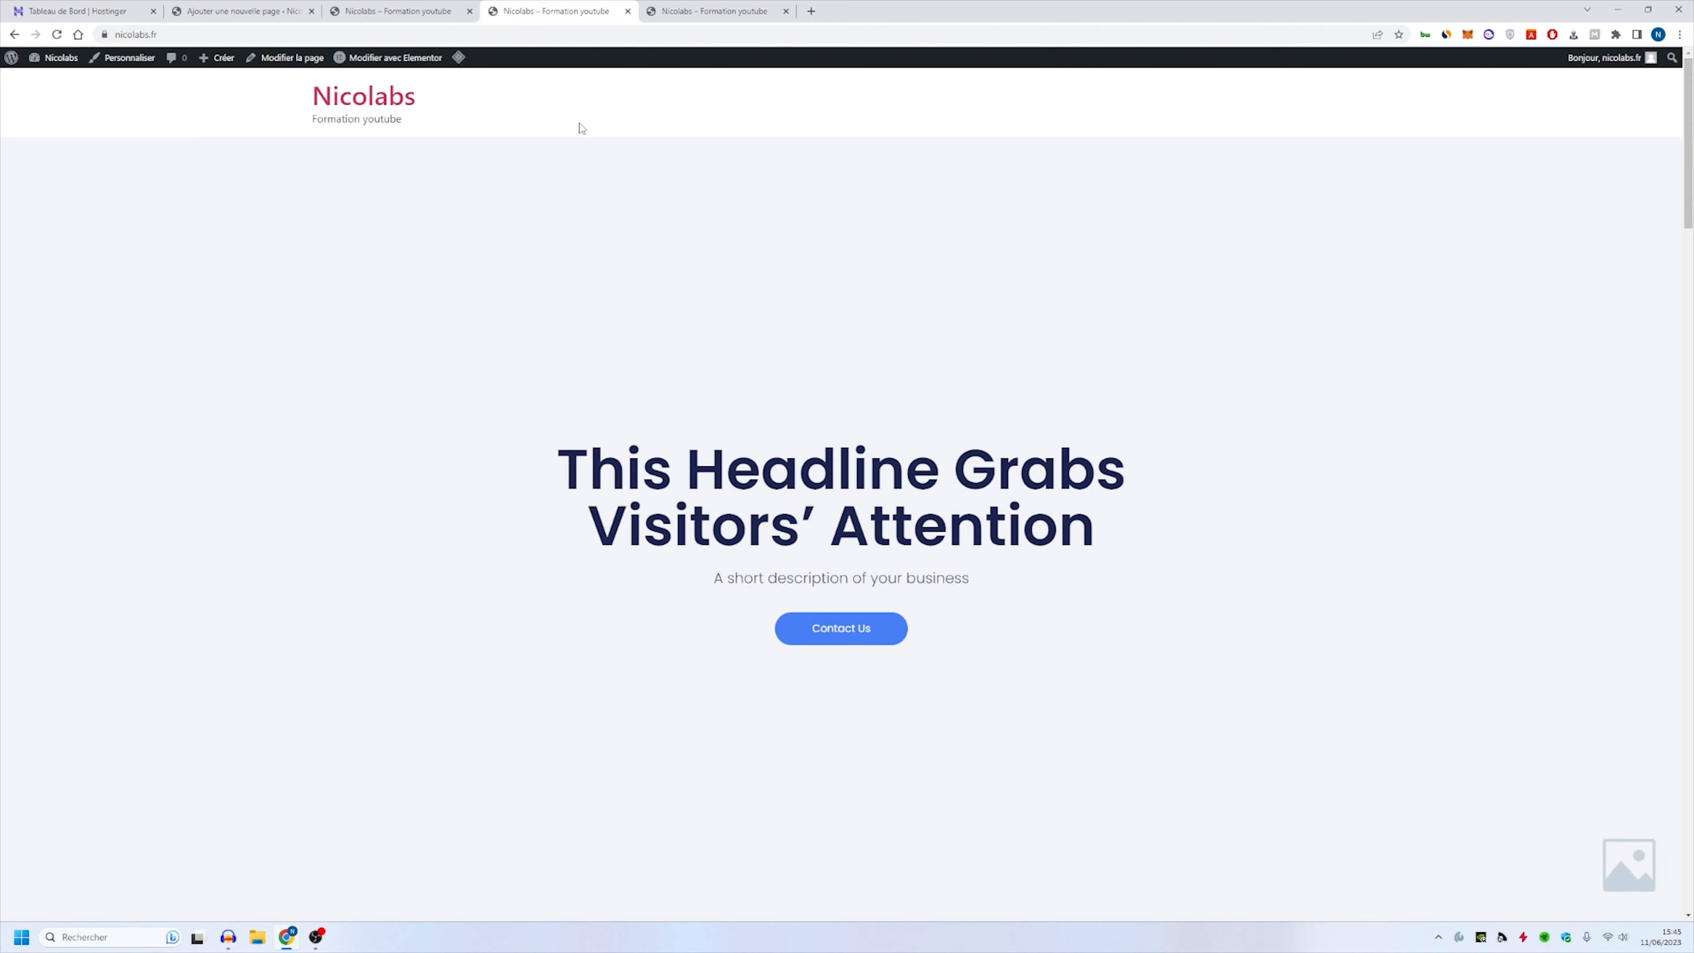
pyautogui.click(59, 64)
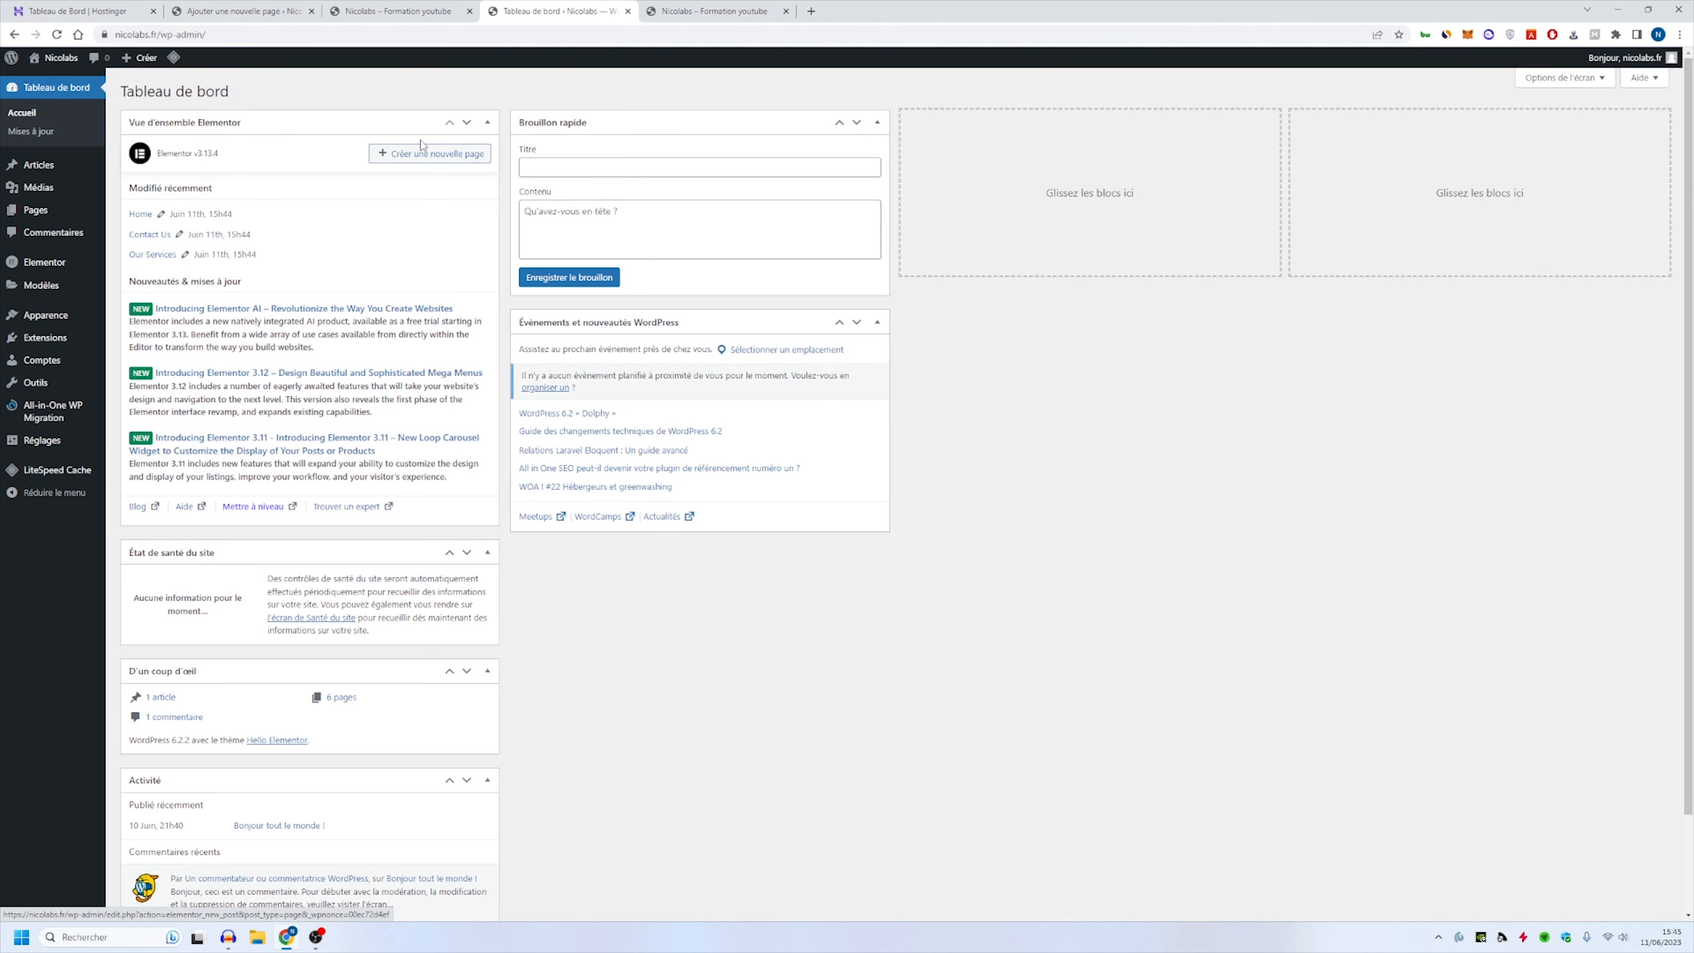
pyautogui.moveTo(46, 315)
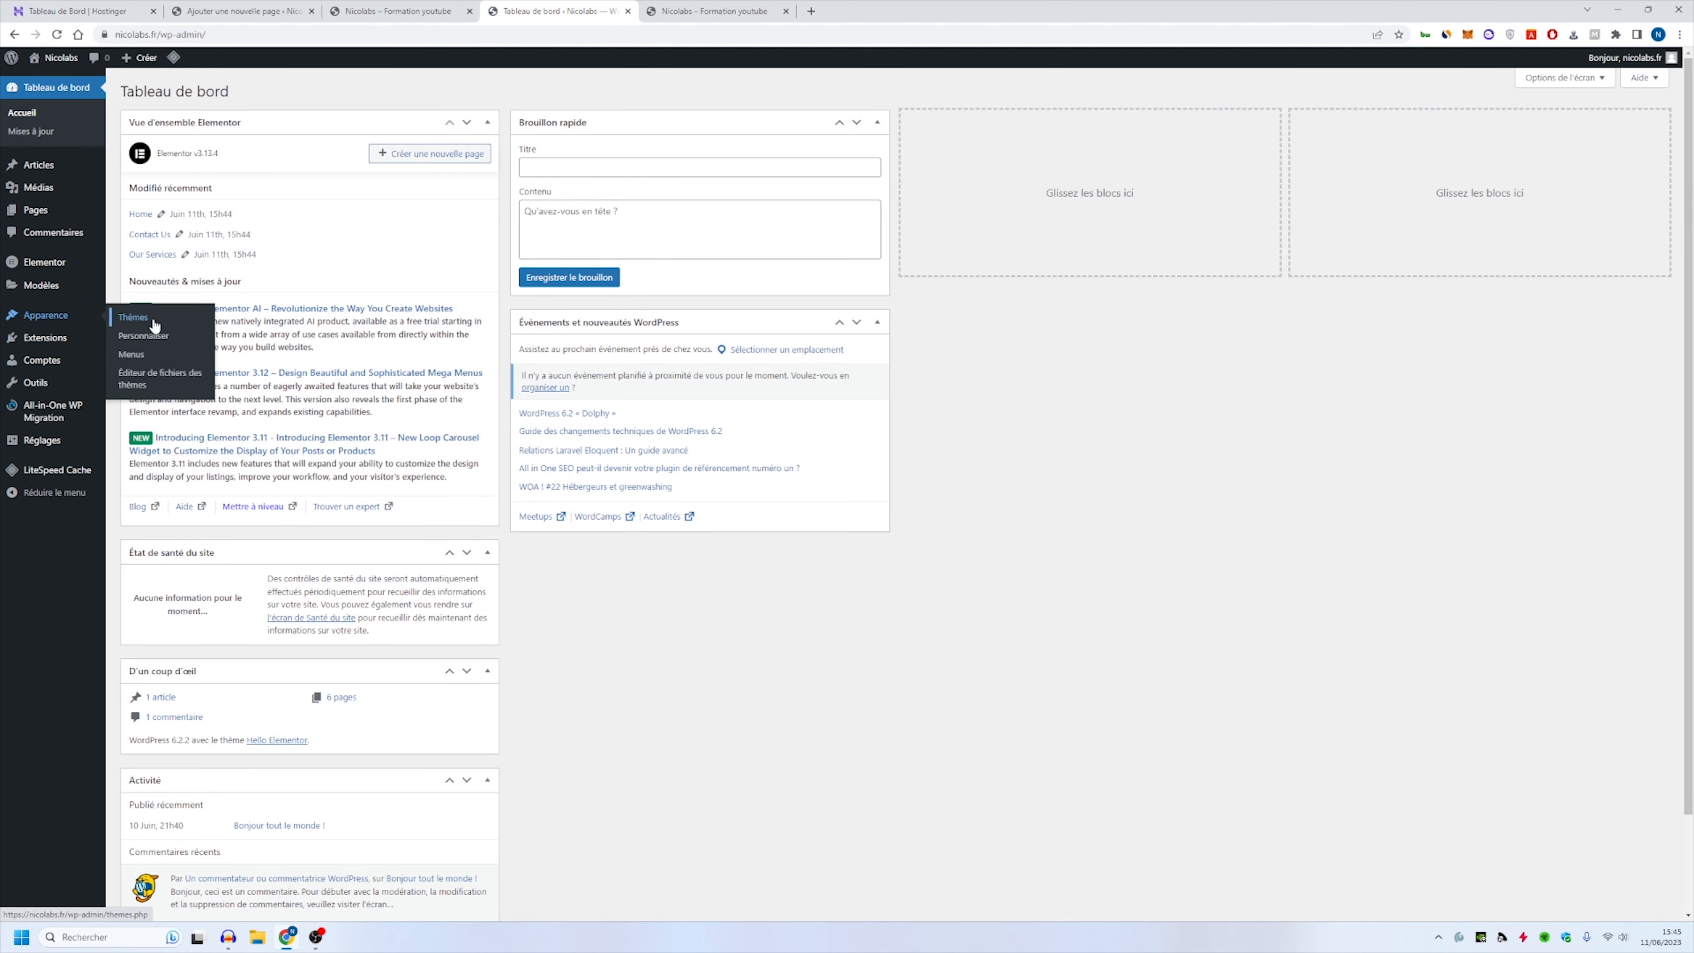
pyautogui.click(132, 354)
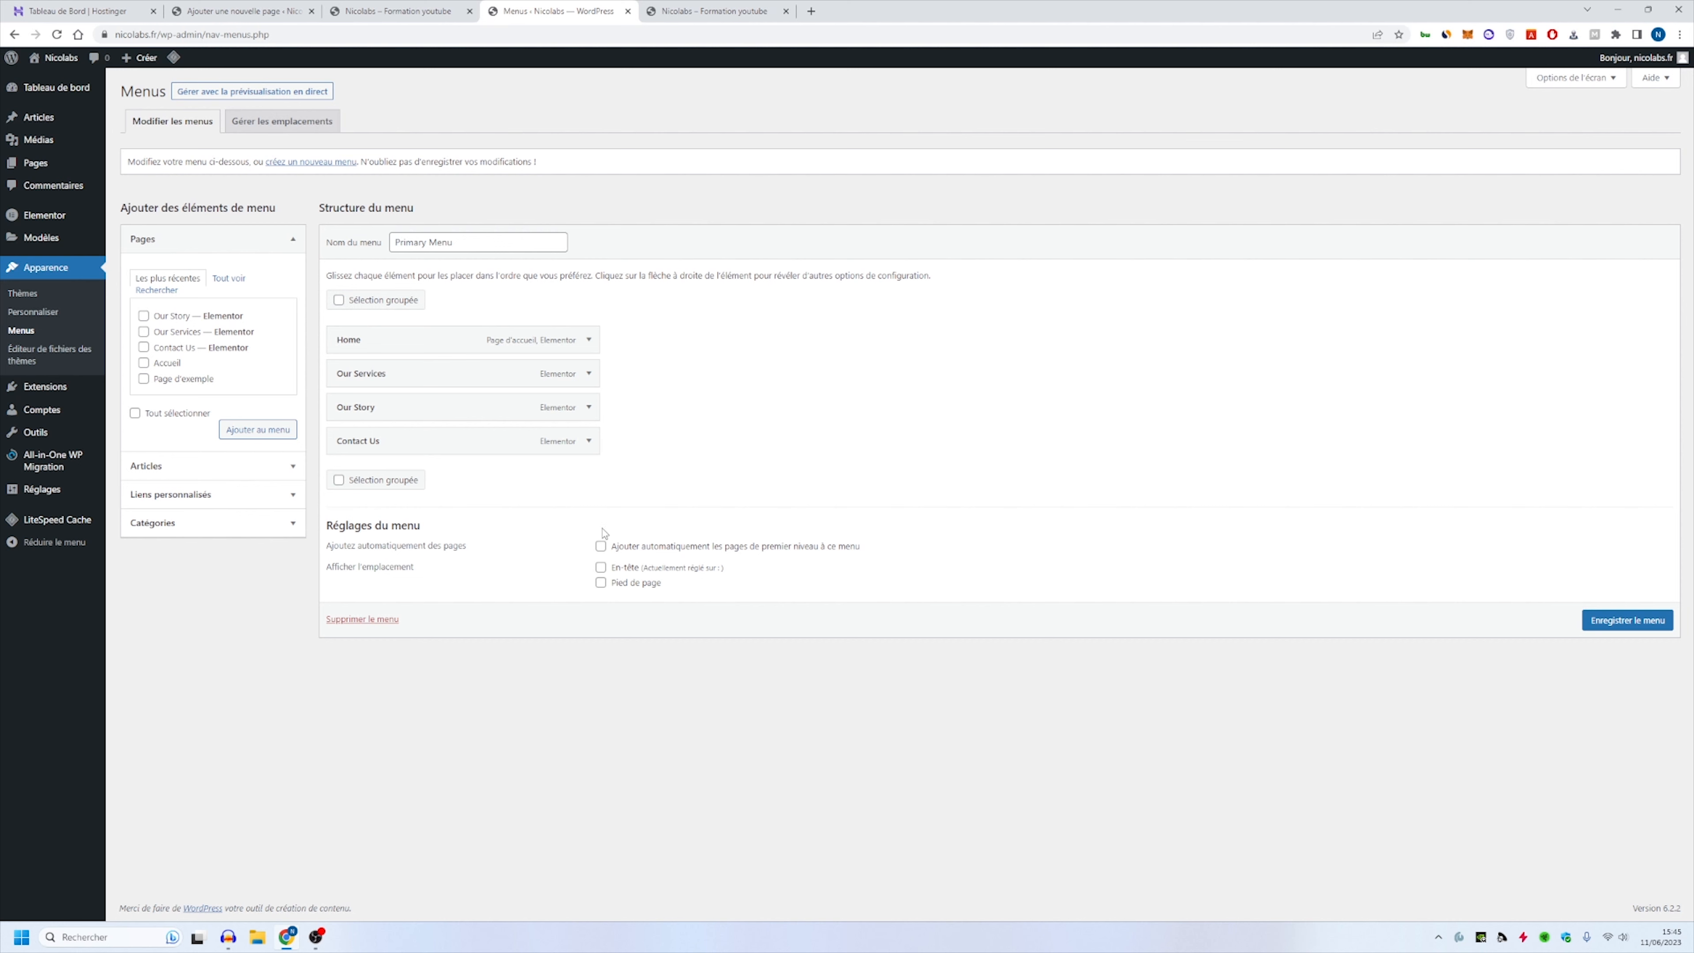
pyautogui.click(1627, 620)
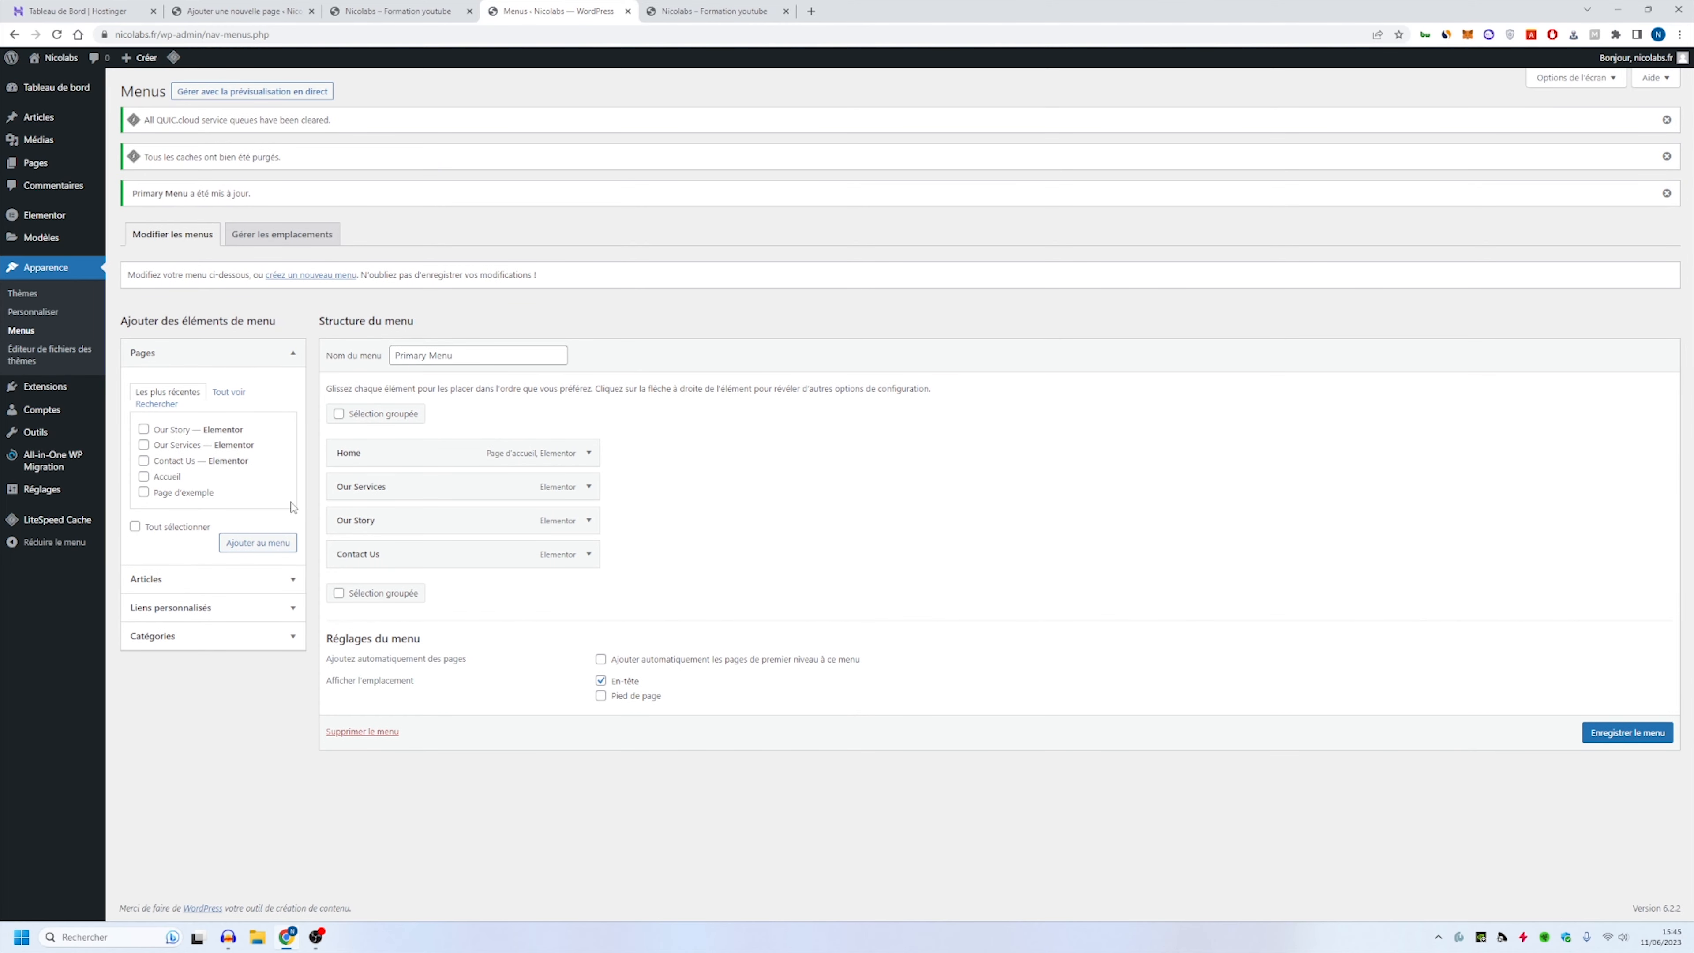
# Step: Change the Home menu item's navigation title to "Accueil" and save the Primary Menu
pyautogui.click(589, 453)
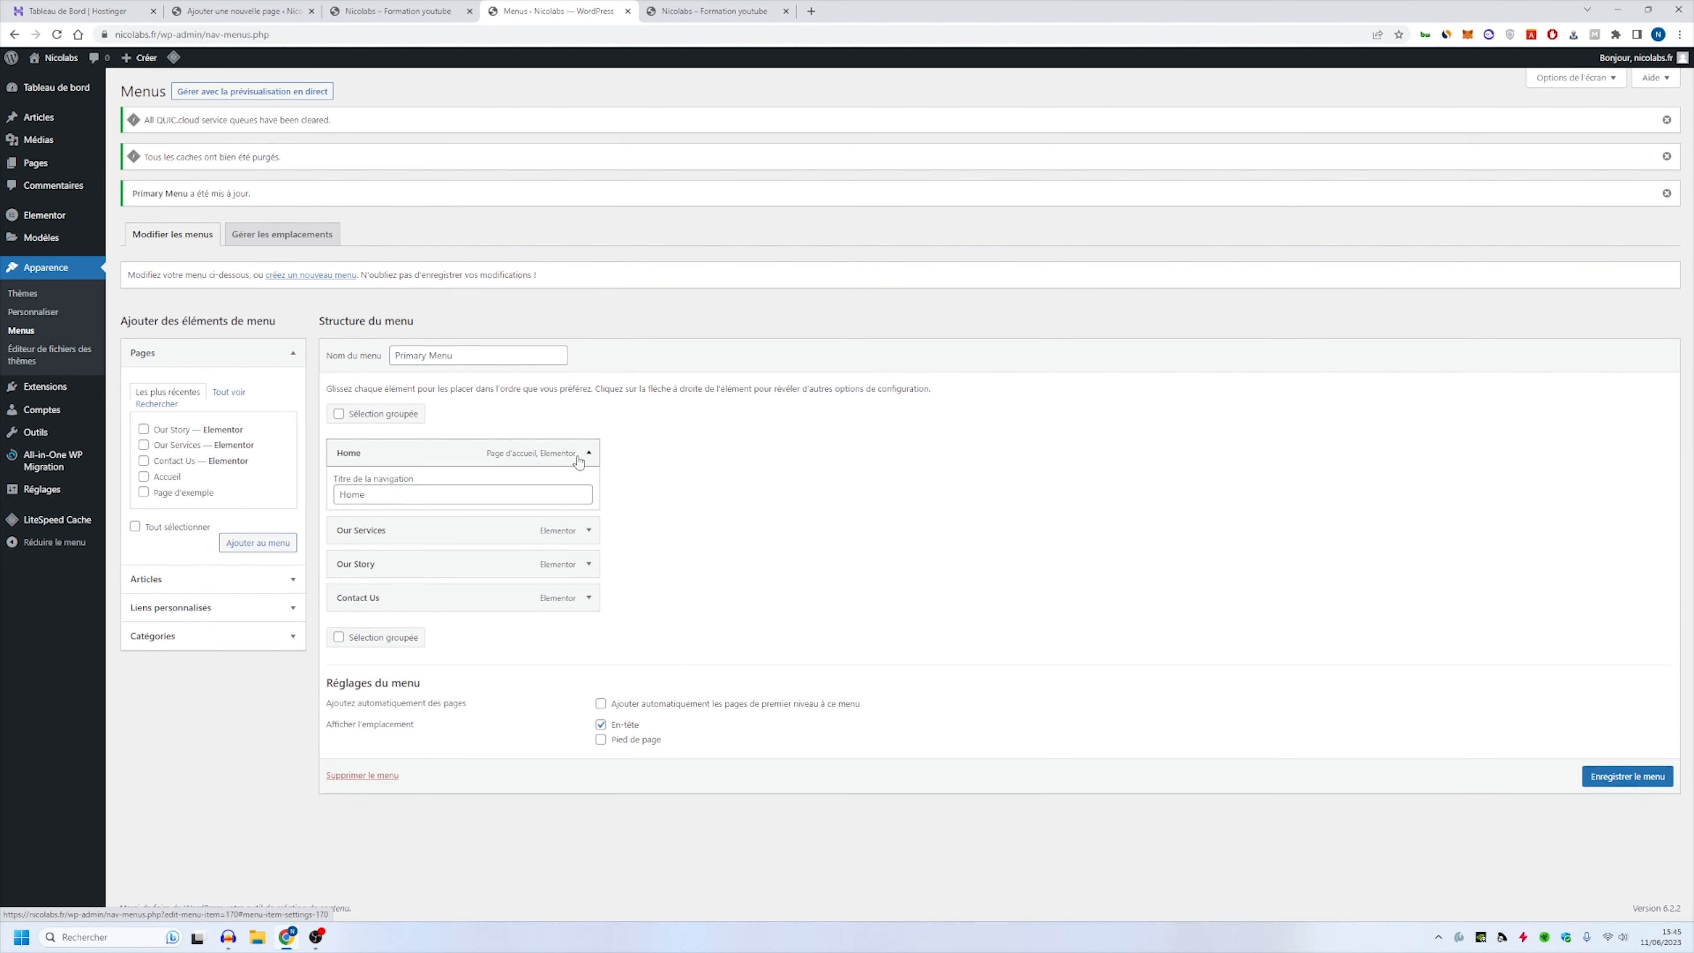
pyautogui.doubleClick(419, 492)
pyautogui.write('Accueil')
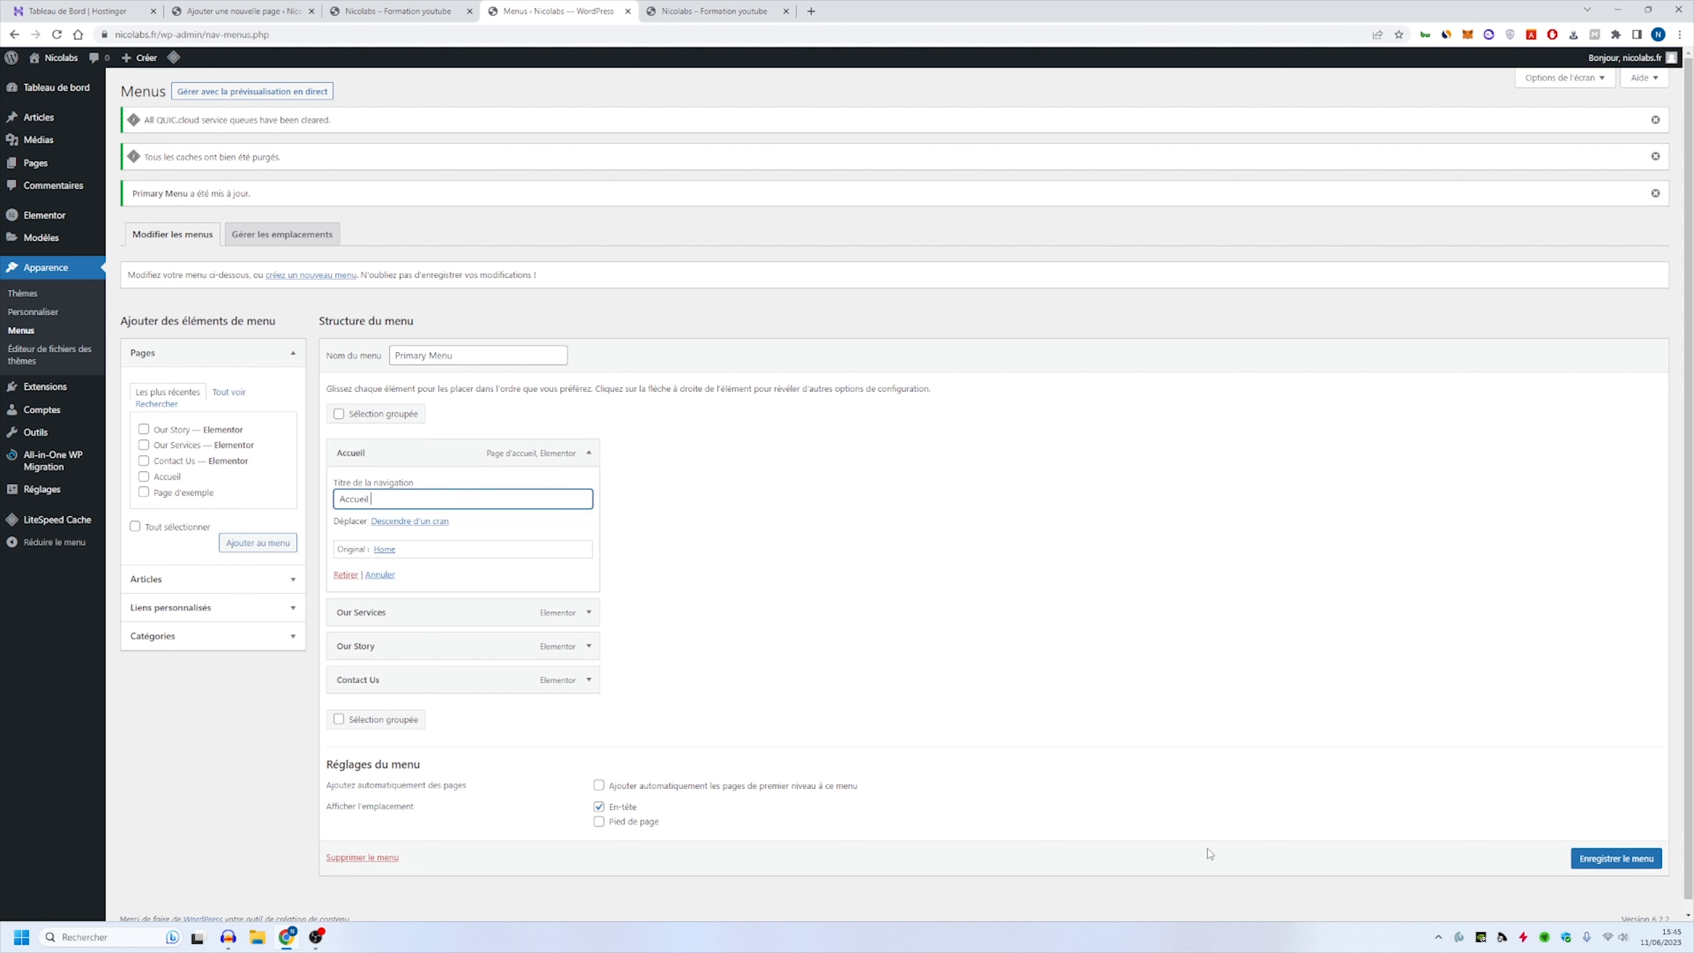
pyautogui.click(1599, 861)
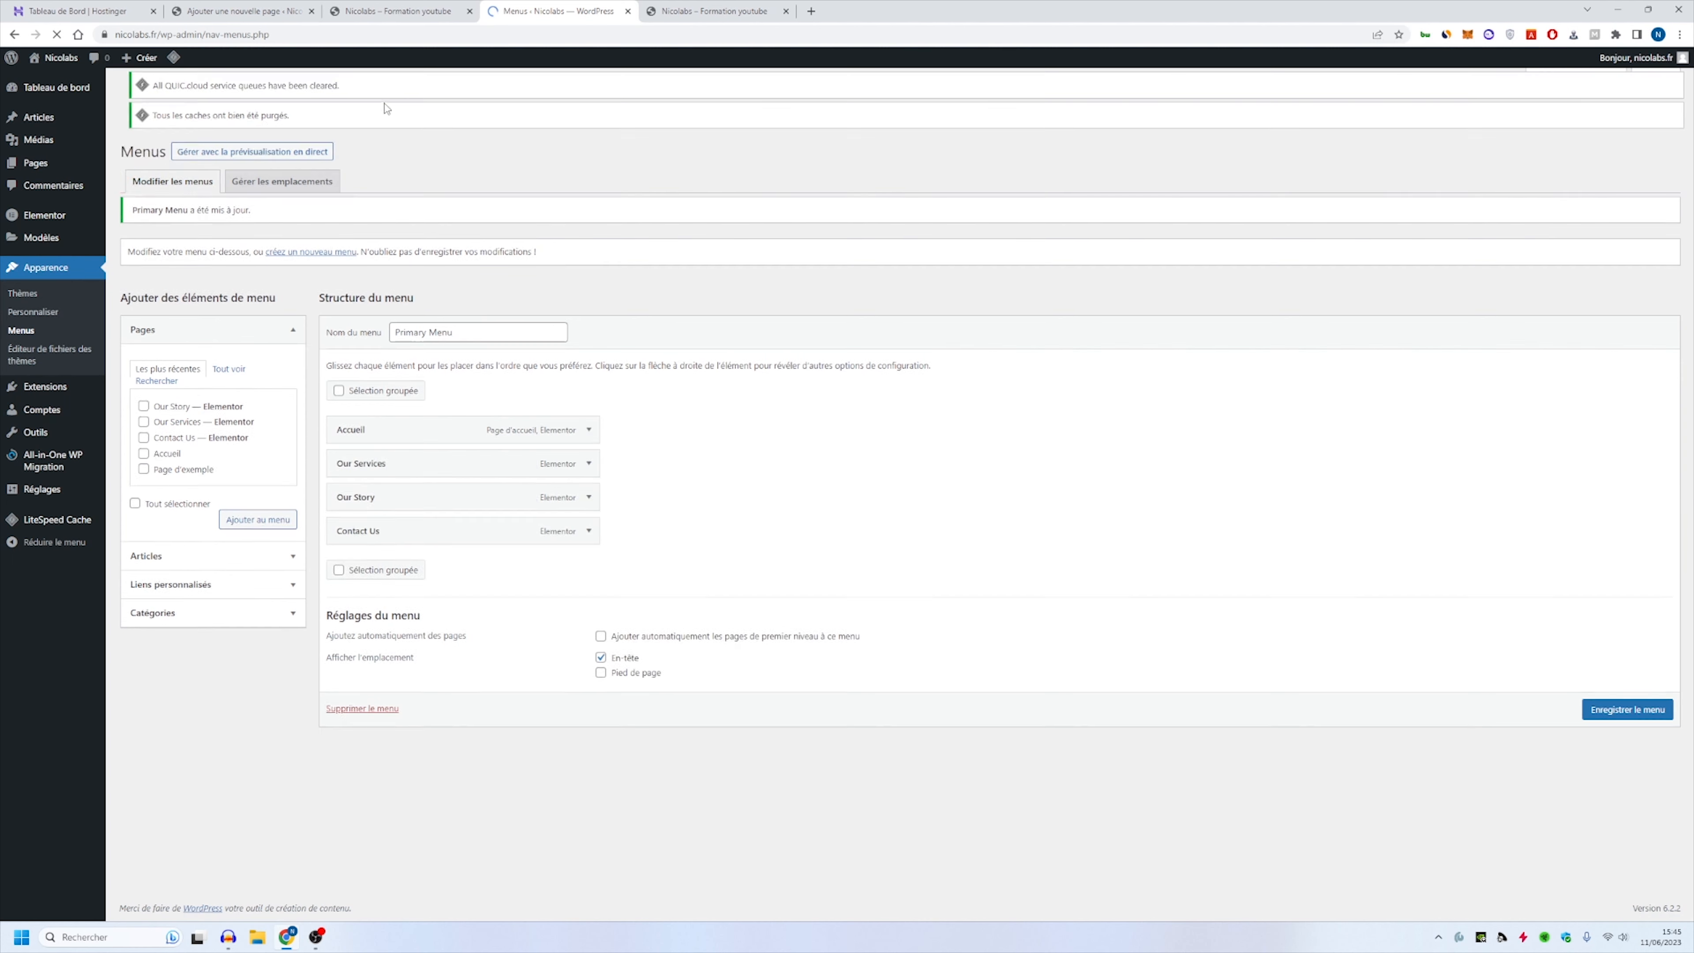
# Step: Reload the site's live homepage and check its header menu and sections through to the call to action
pyautogui.click(373, 11)
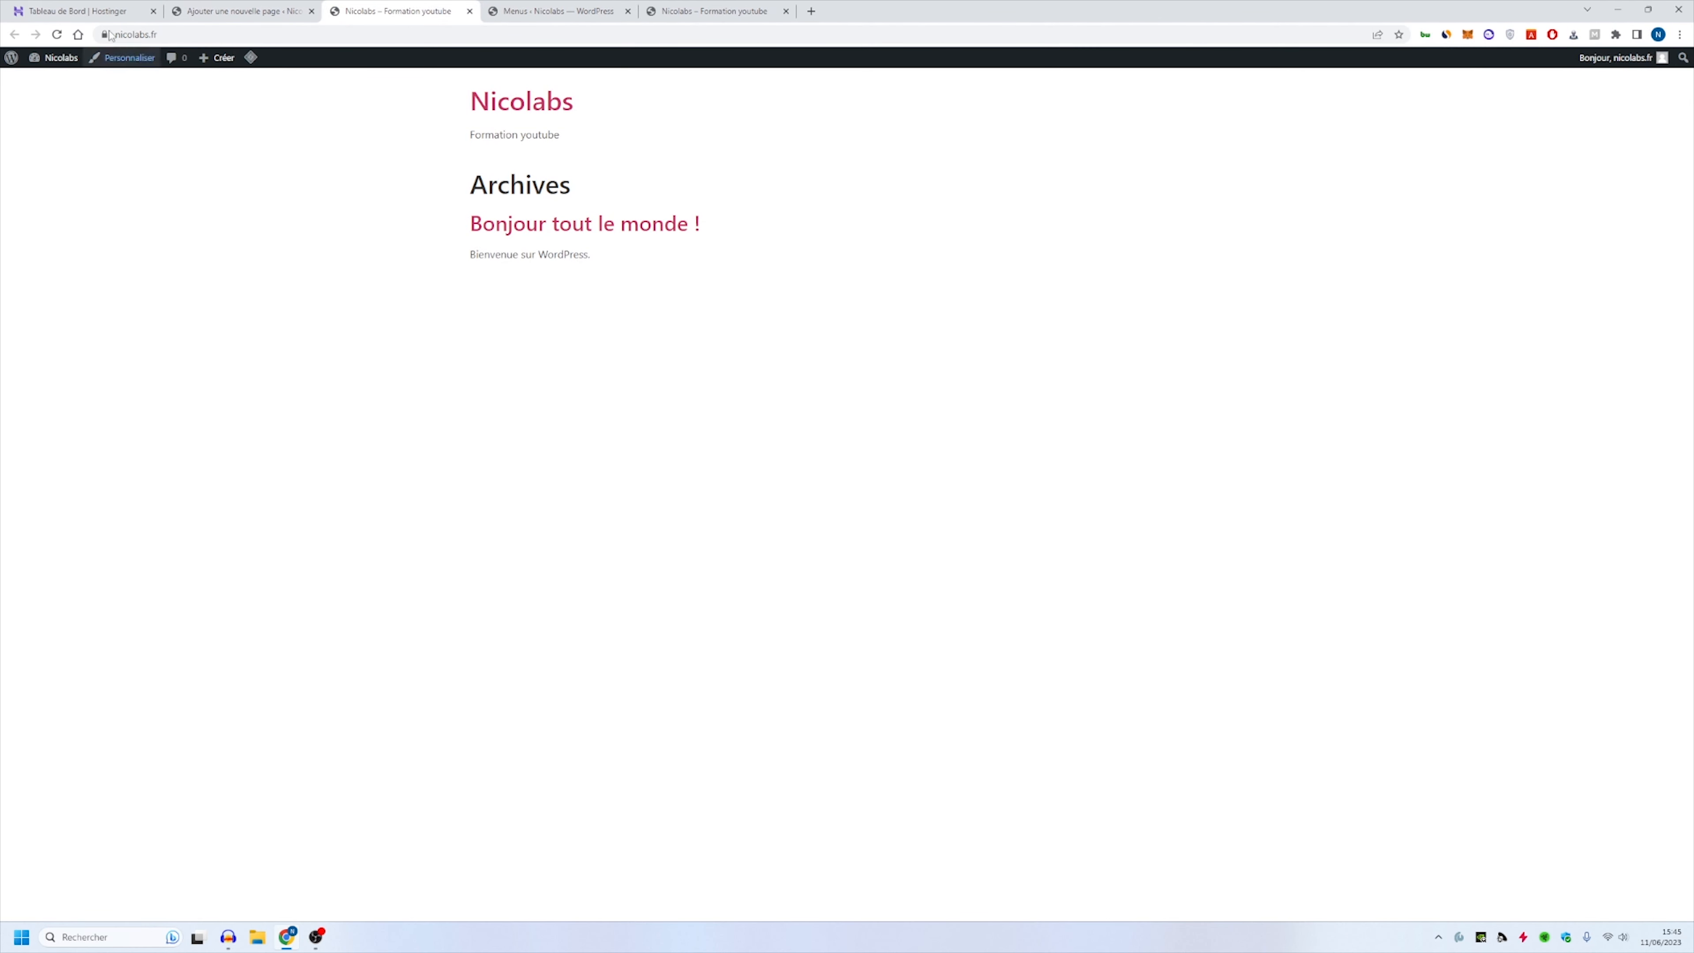
pyautogui.click(57, 34)
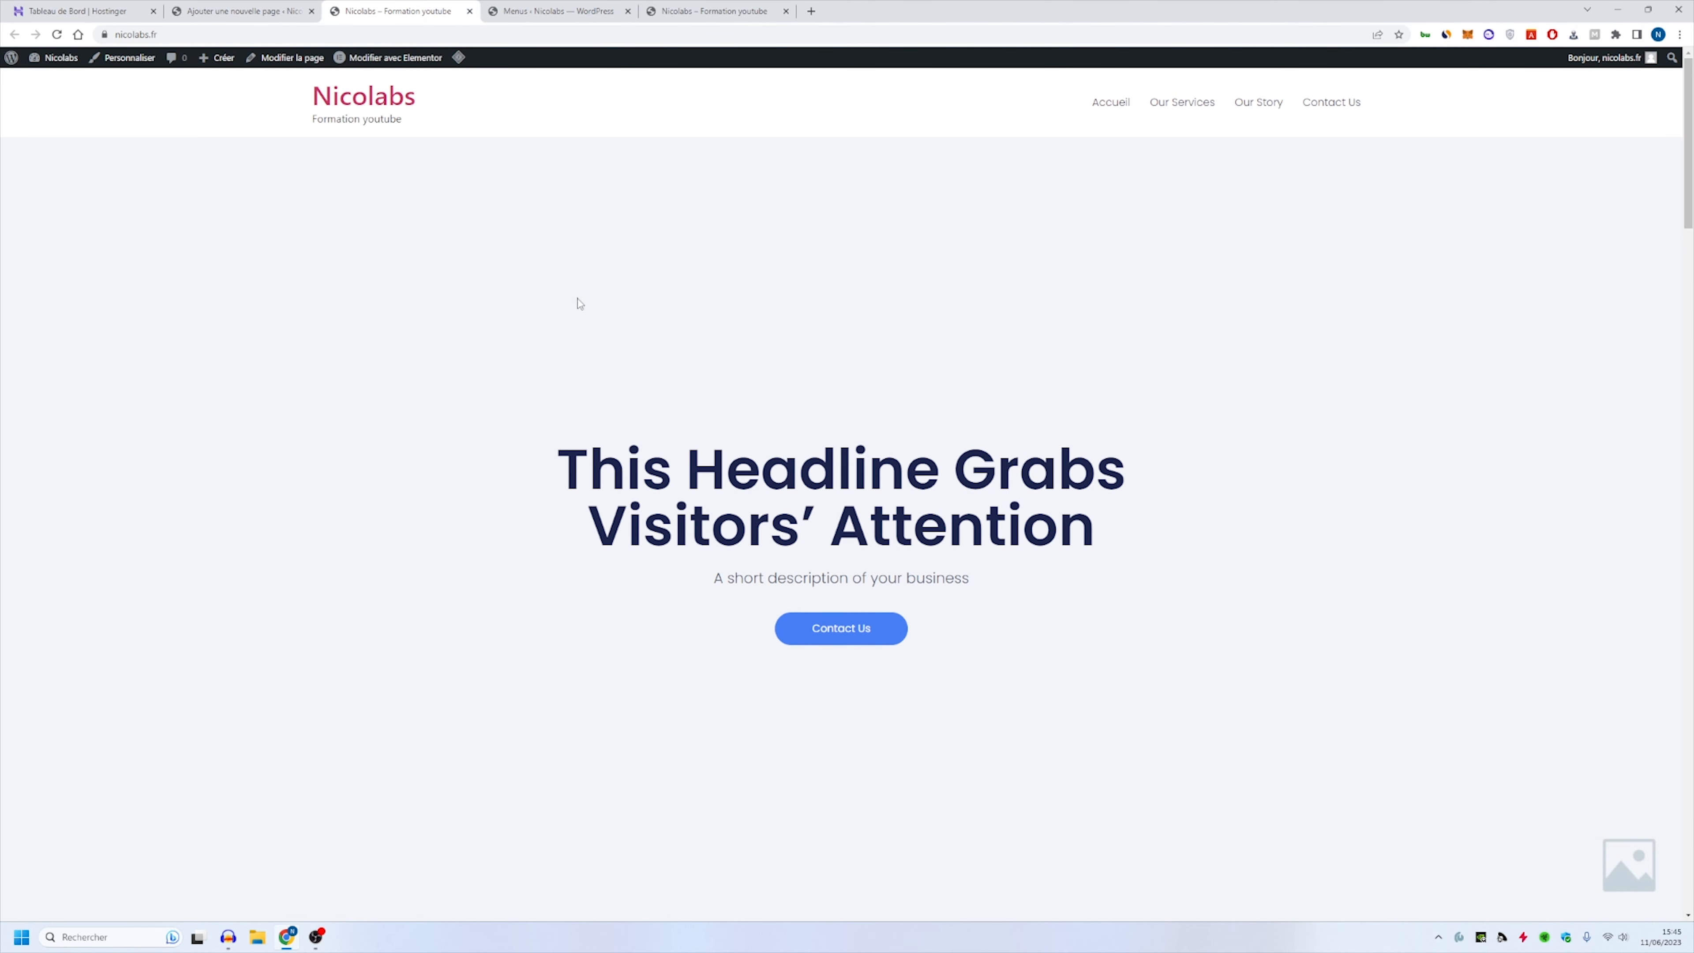
pyautogui.scroll(-8, 578, 305)
pyautogui.scroll(8, 583, 314)
pyautogui.scroll(-10, 907, 215)
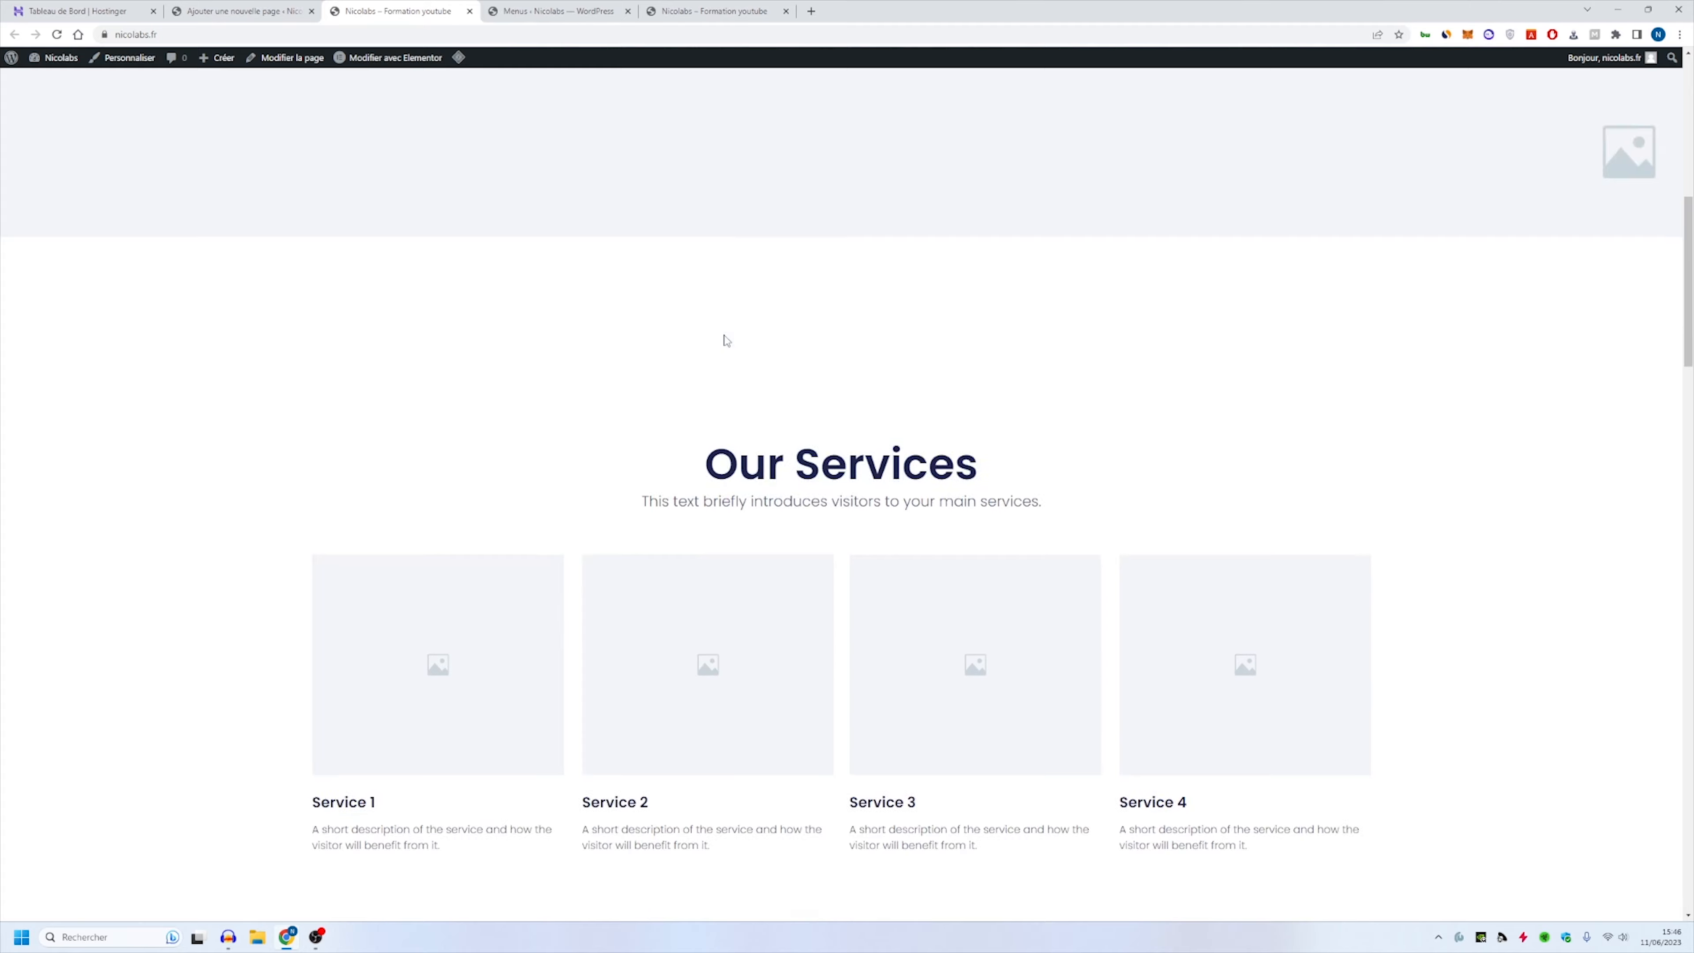
pyautogui.scroll(-15, 730, 340)
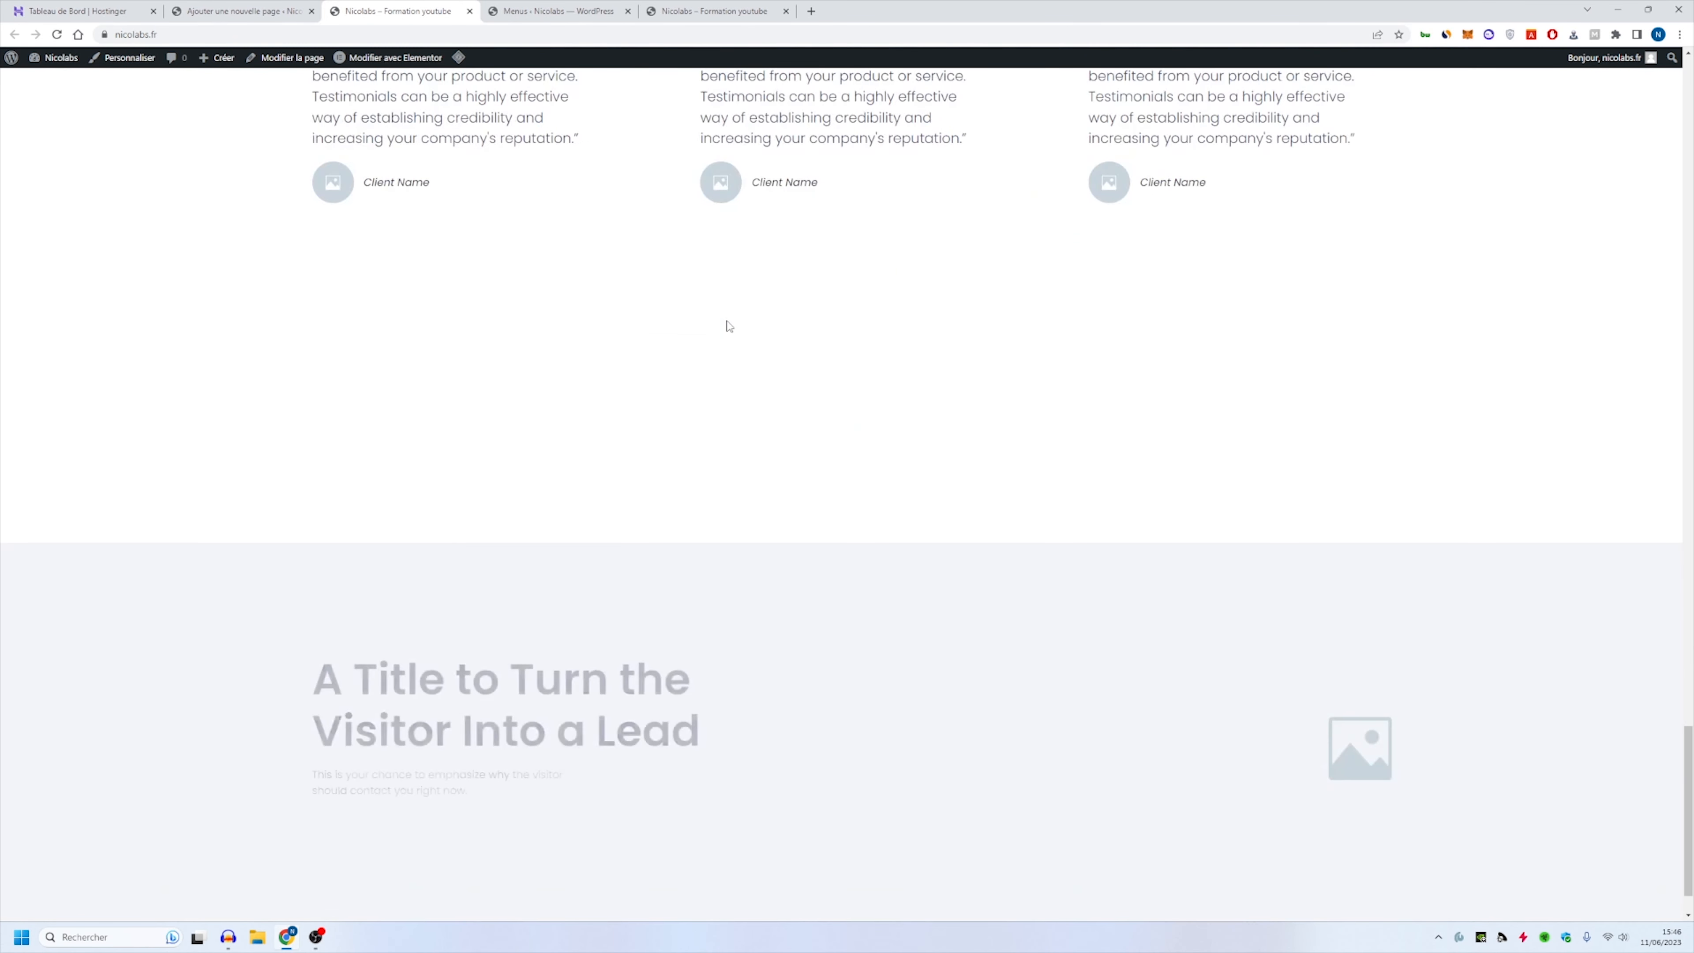
pyautogui.scroll(20, 829, 105)
# Step: Visit the live Our Services page and review its sections, expanding the second FAQ question
pyautogui.click(1168, 102)
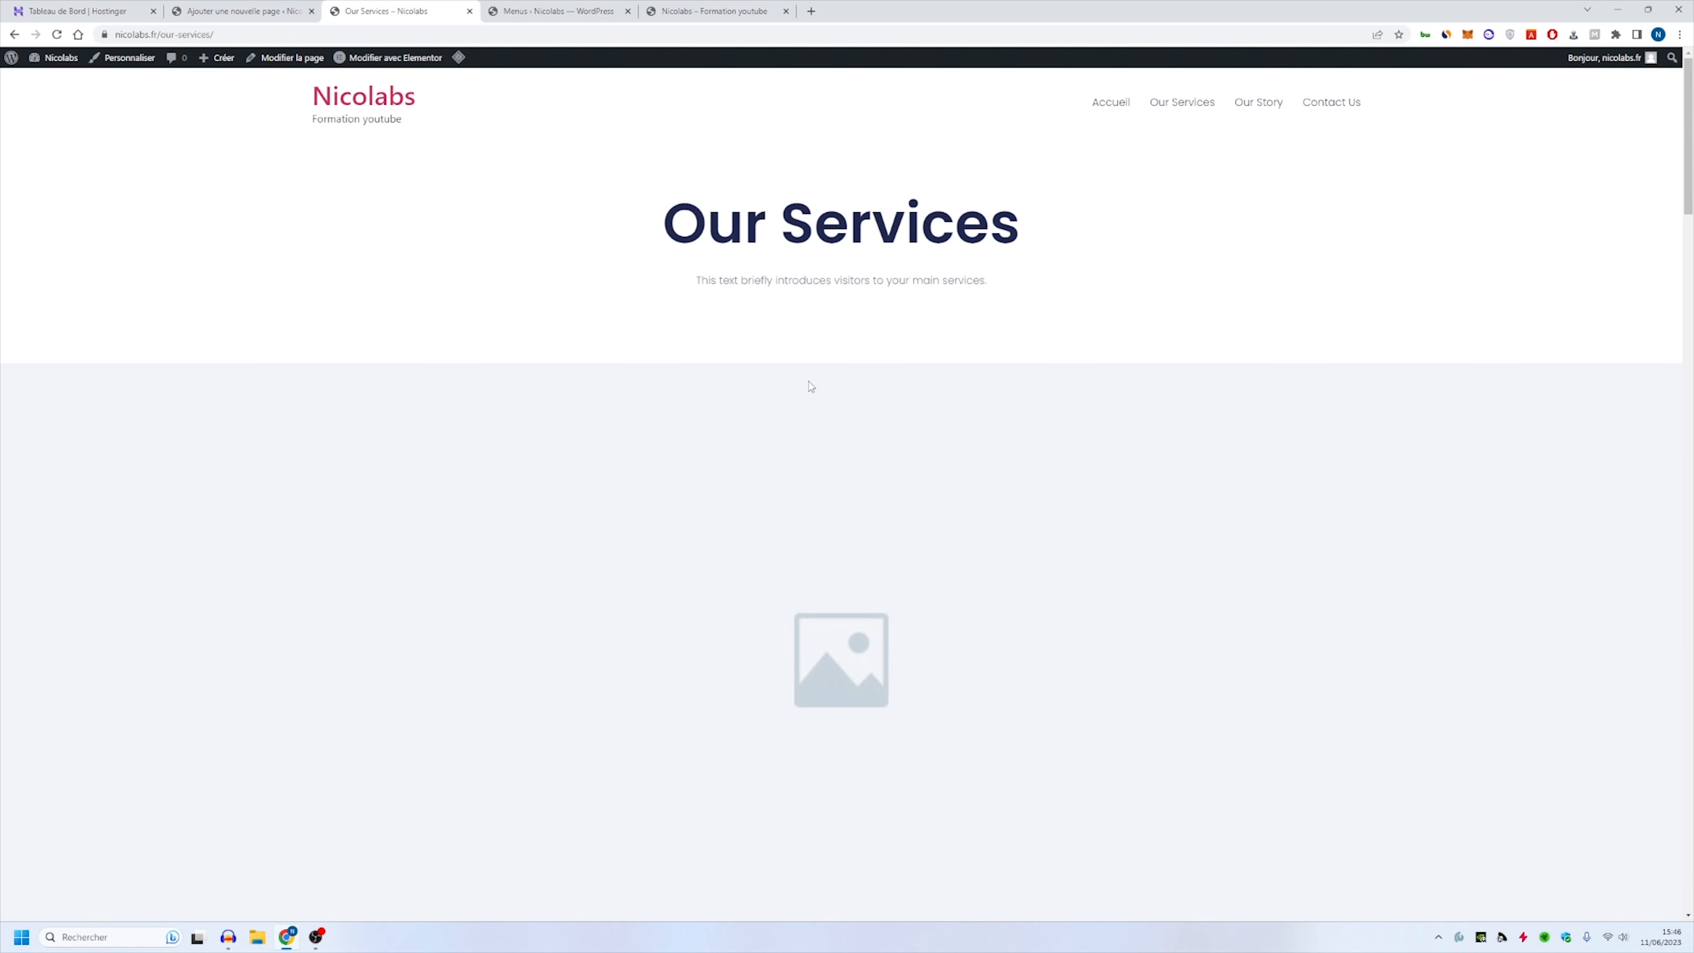
pyautogui.scroll(-6, 808, 382)
pyautogui.scroll(-15, 811, 393)
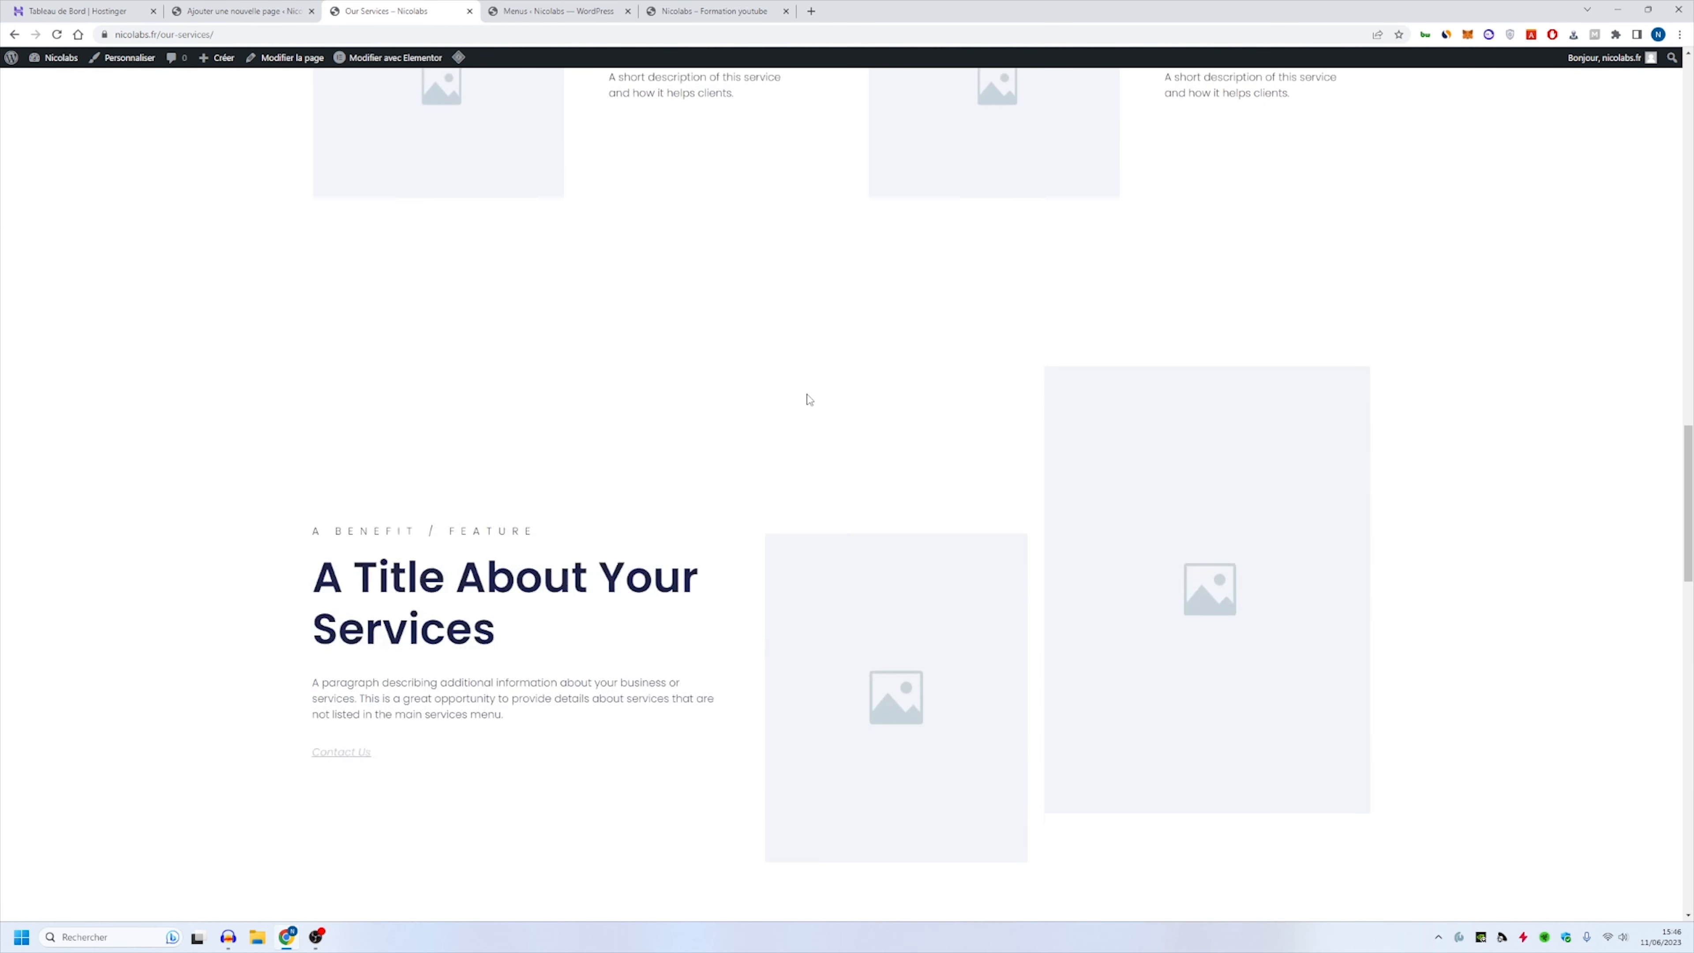
pyautogui.scroll(-8, 808, 399)
pyautogui.click(738, 387)
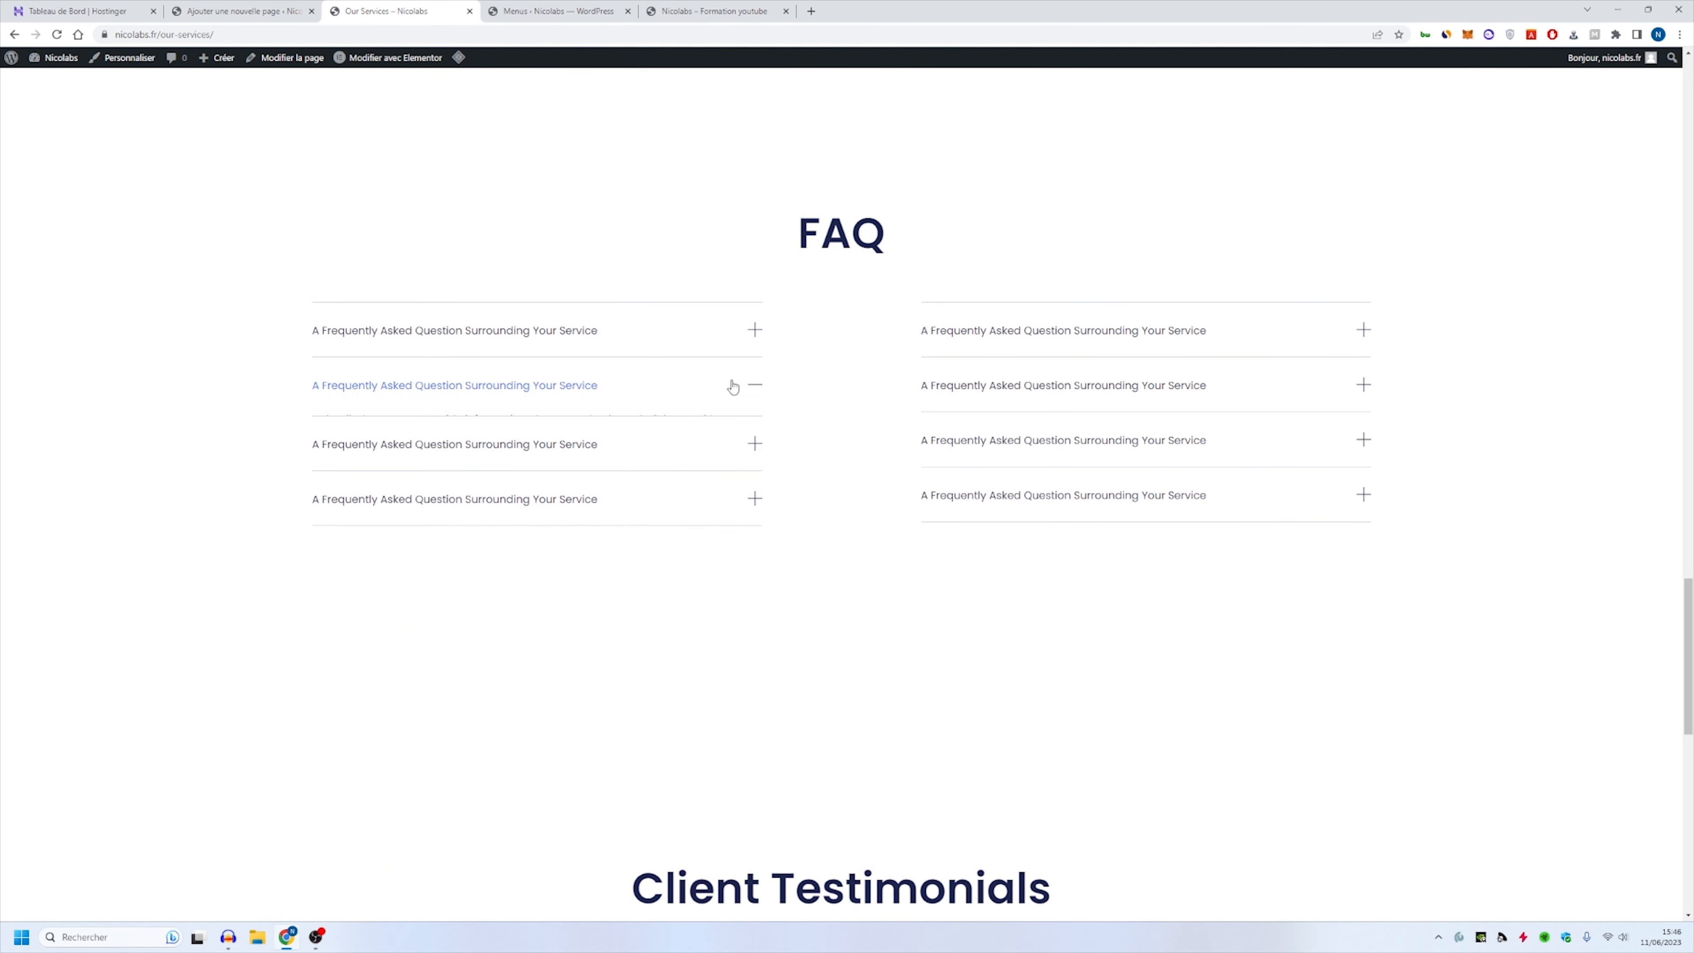
pyautogui.scroll(-12, 854, 556)
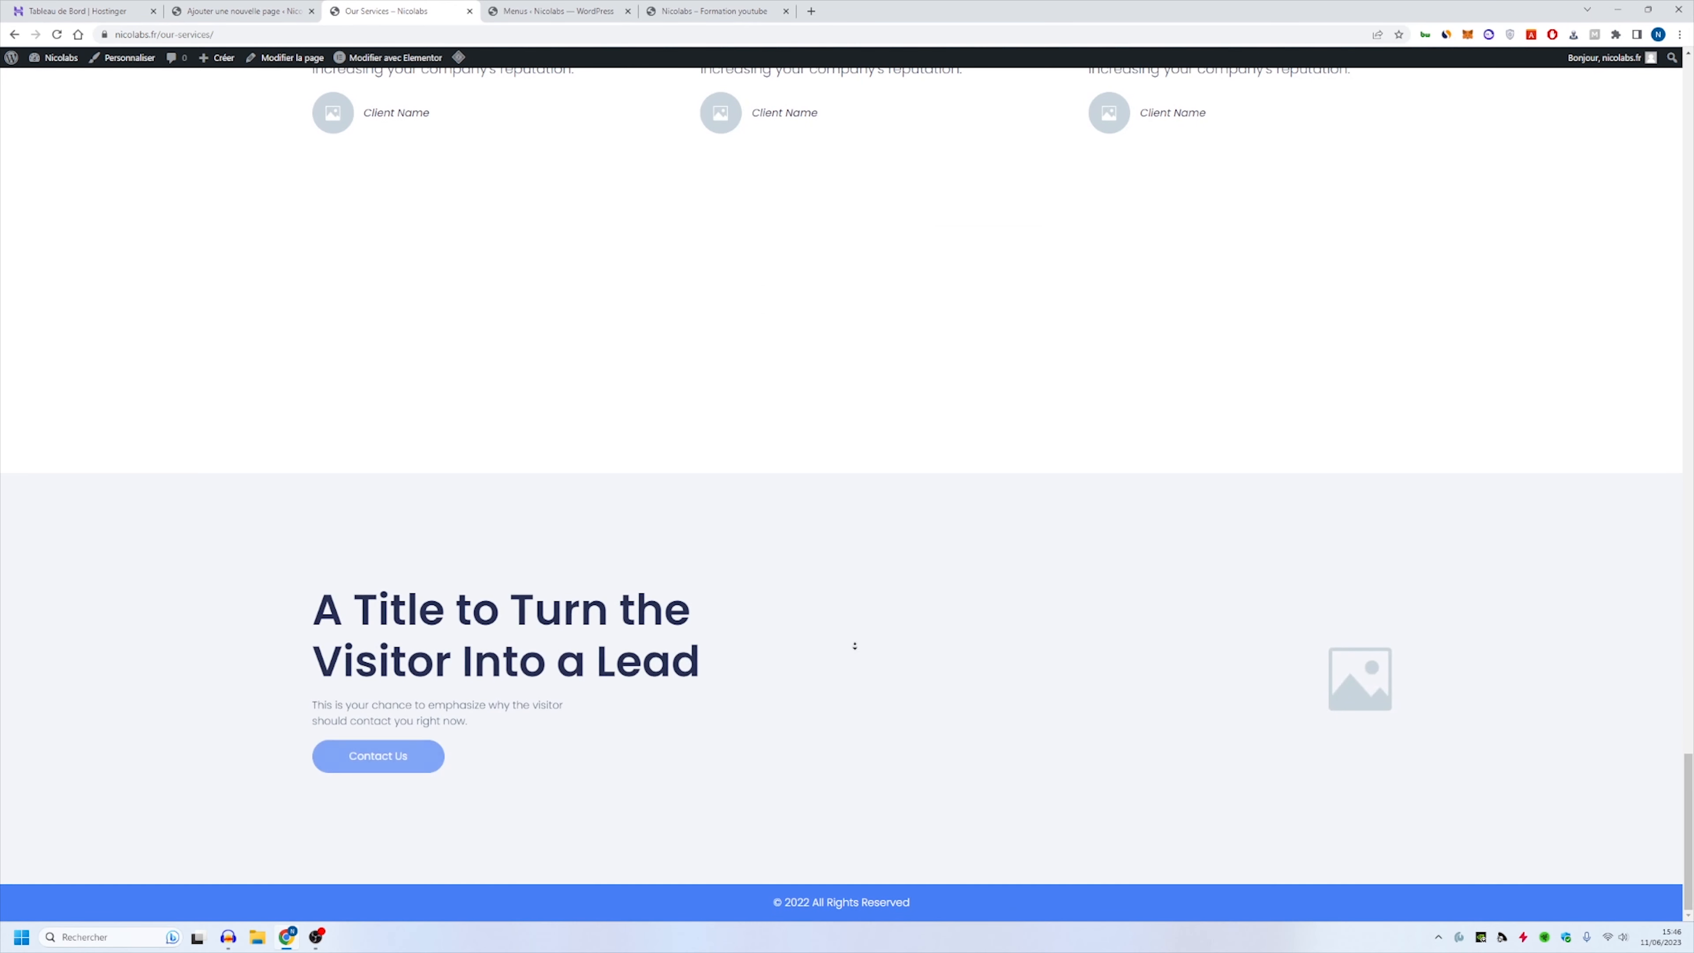
pyautogui.scroll(3, 889, 387)
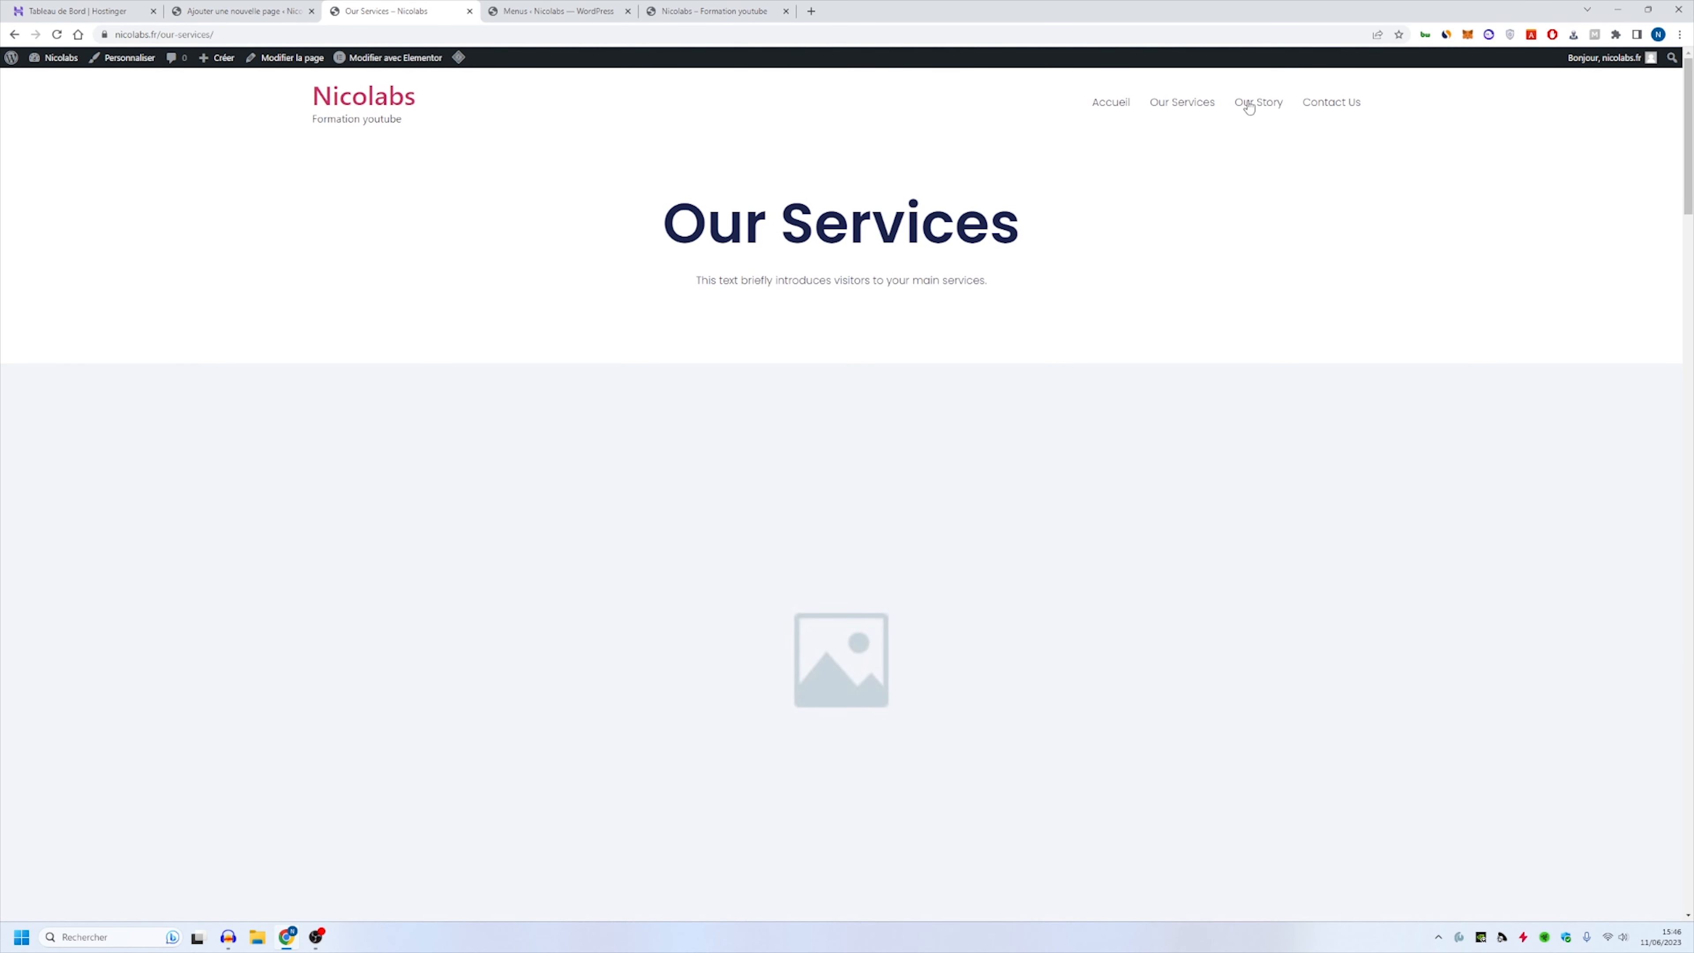
# Step: Visit the live Our Story and Contact Us pages from the site menu and review their content
pyautogui.click(1248, 103)
pyautogui.scroll(-3, 949, 389)
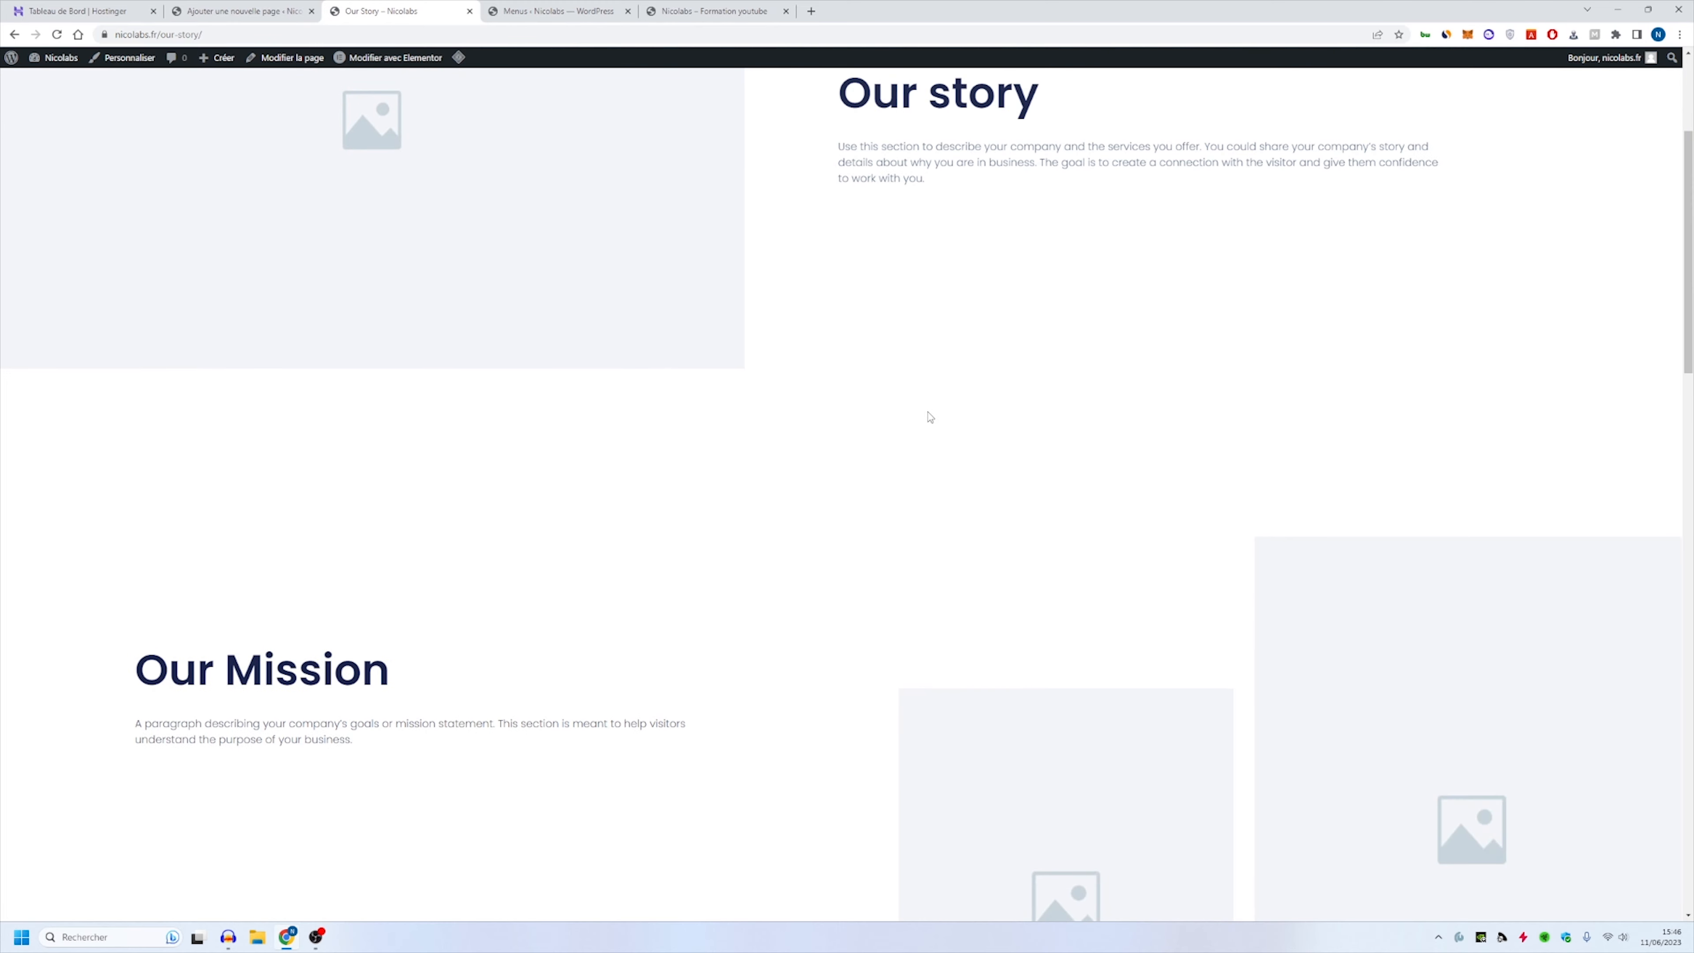
pyautogui.scroll(-15, 937, 416)
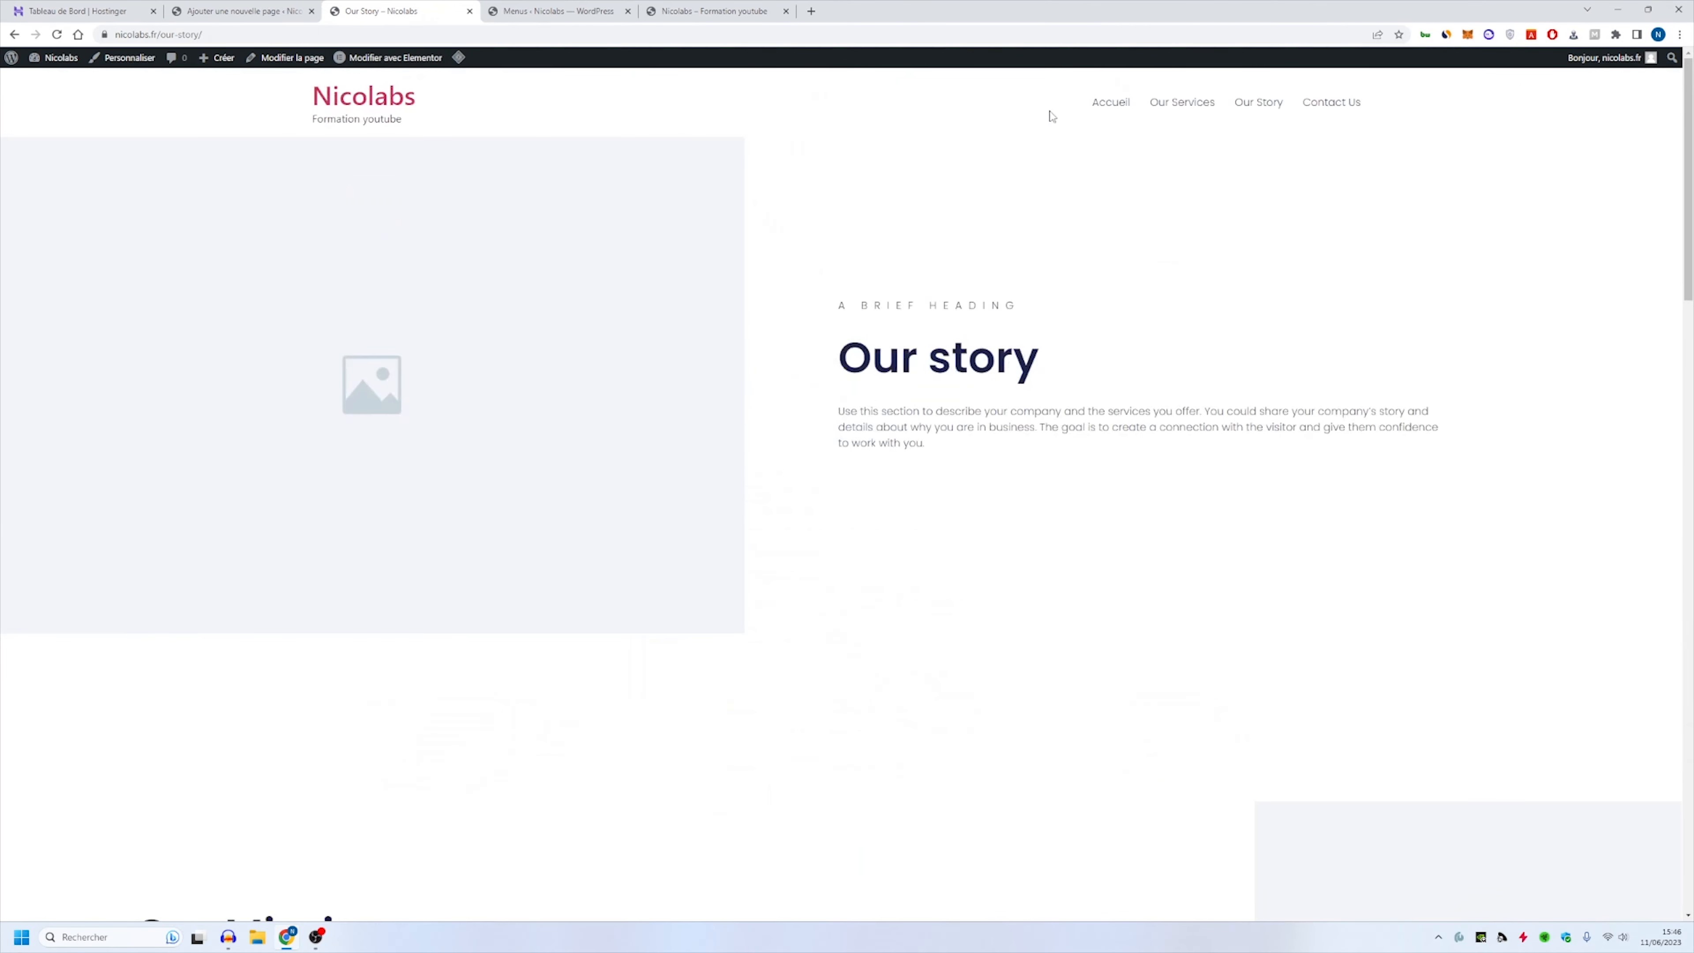
pyautogui.click(1325, 104)
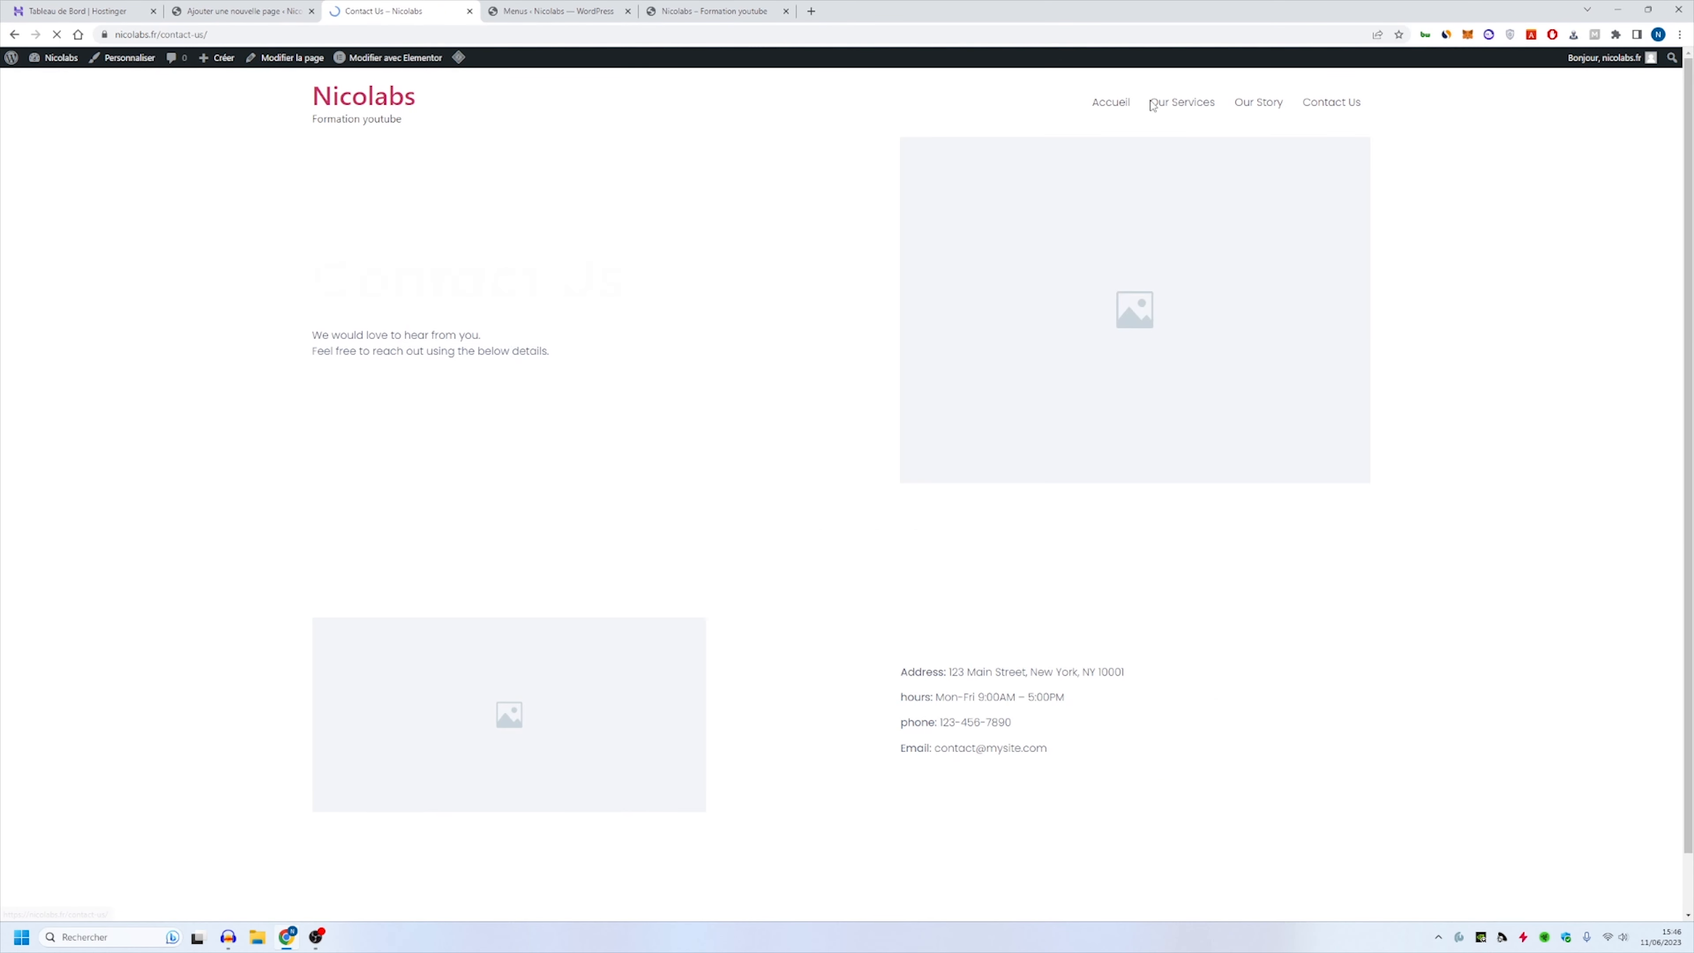
pyautogui.scroll(-1, 863, 412)
pyautogui.scroll(1, 860, 413)
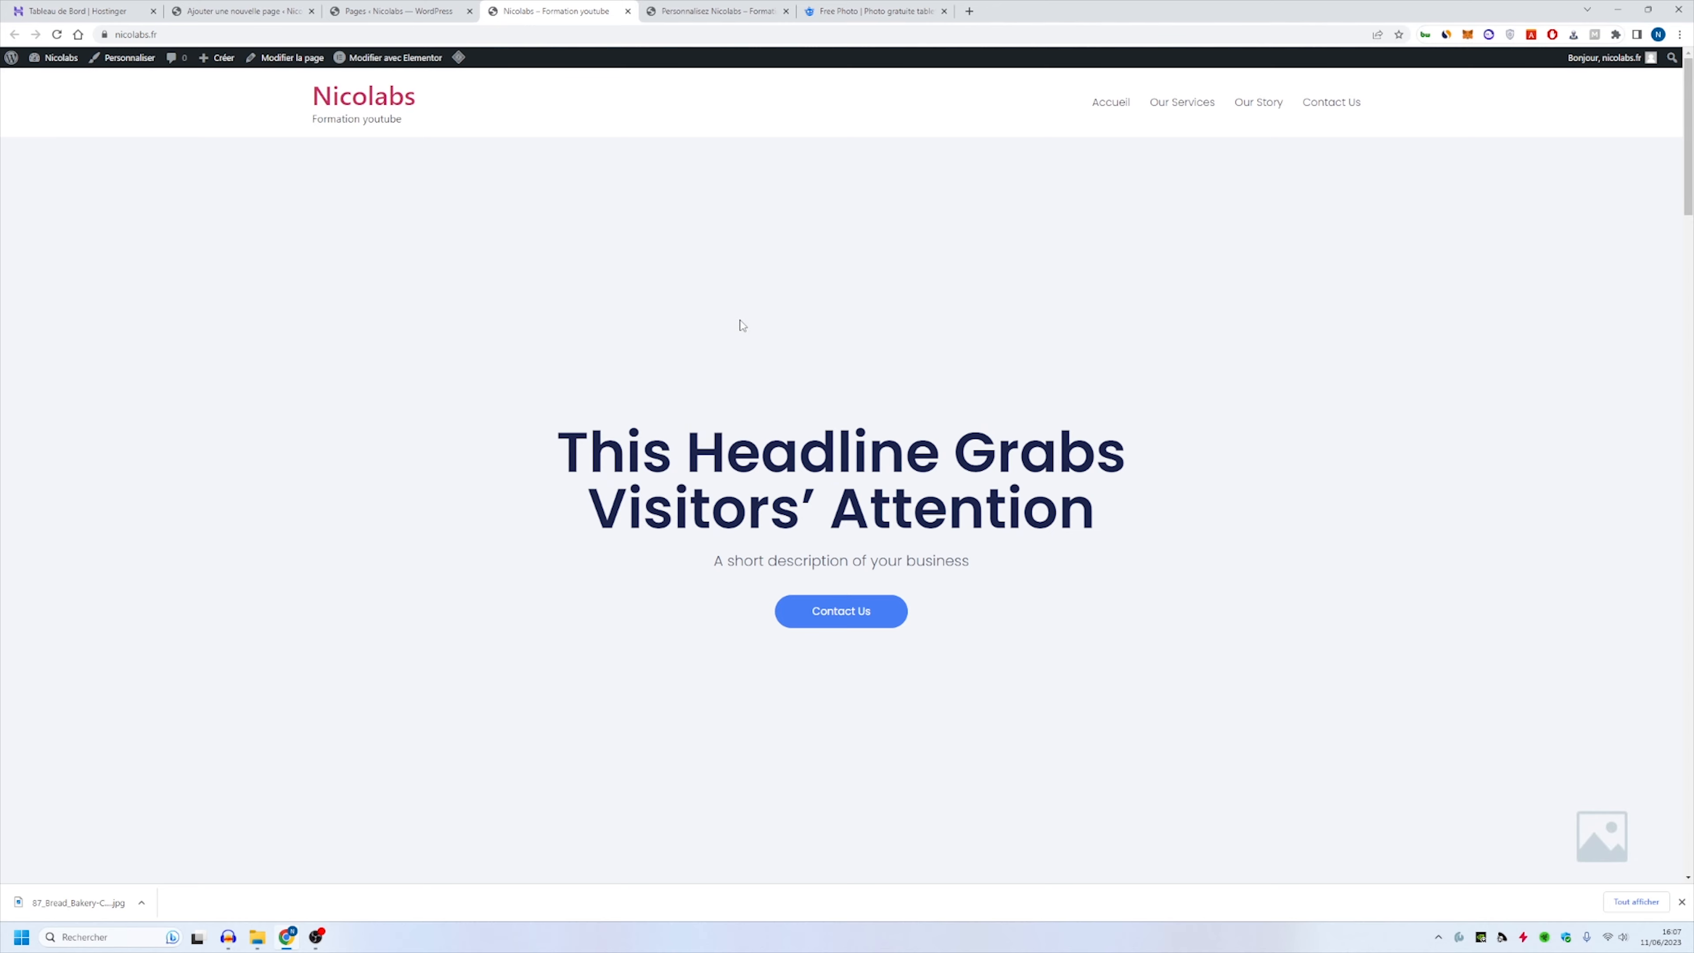
# Step: Review the homepage and the Our Services page down to the testimonials once more, and return to the homepage
pyautogui.scroll(-6, 744, 326)
pyautogui.scroll(6, 773, 319)
pyautogui.click(1169, 106)
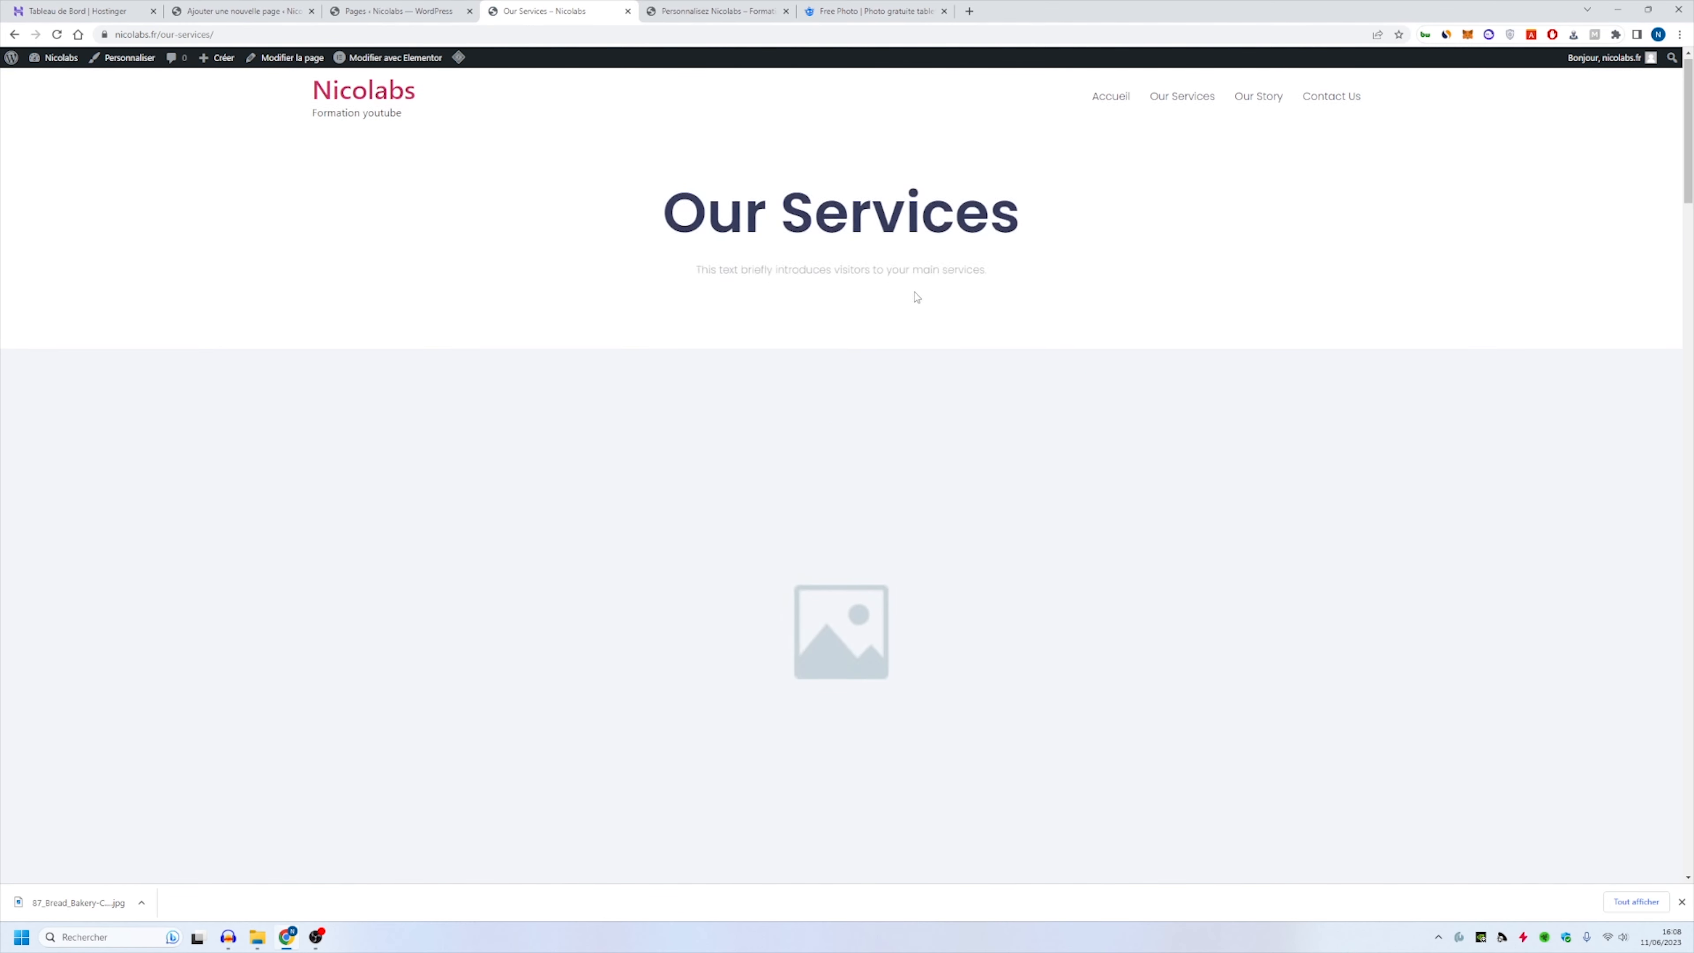
pyautogui.scroll(-15, 907, 294)
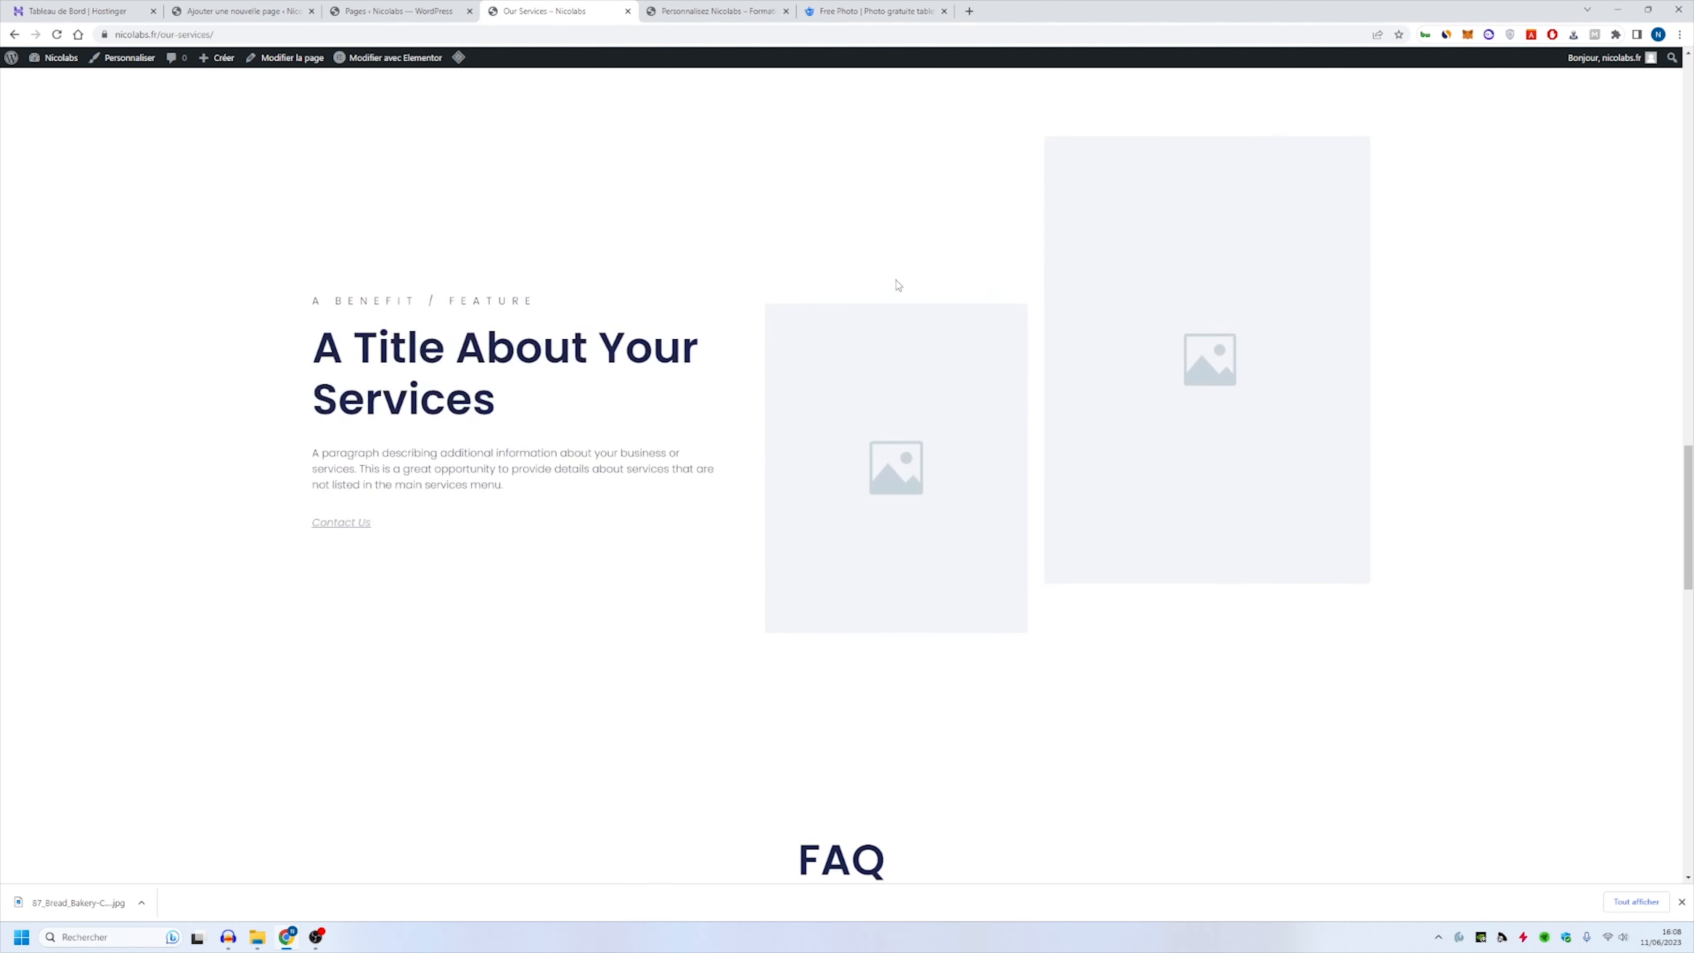
pyautogui.scroll(-15, 898, 285)
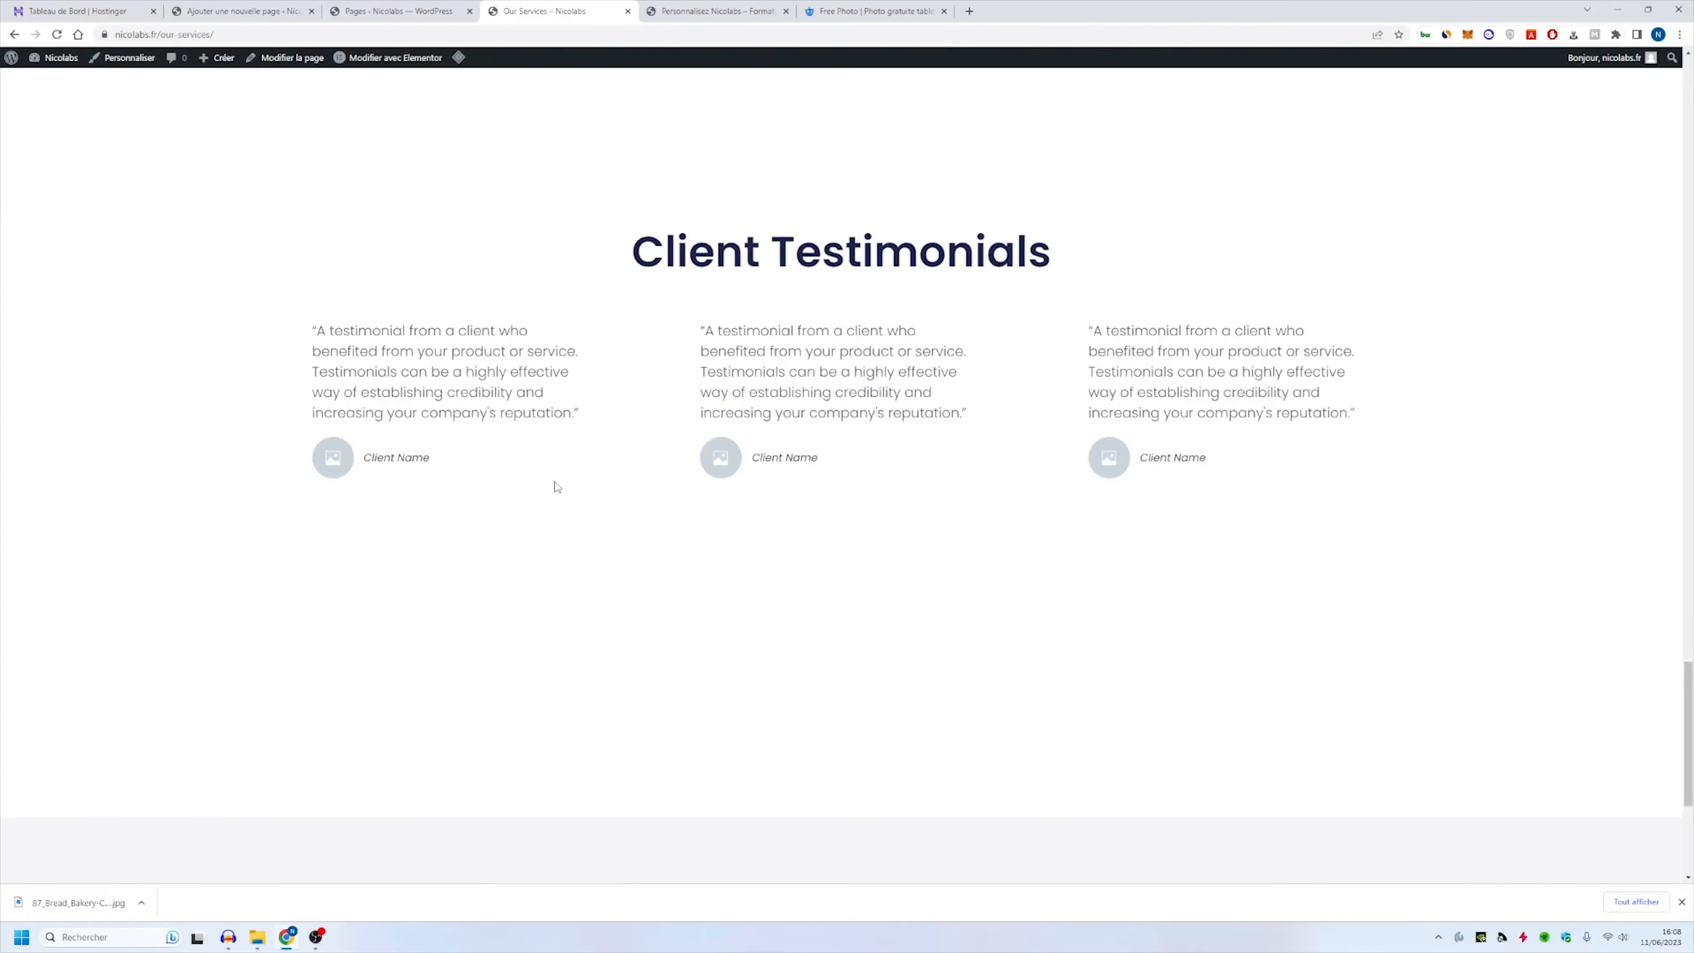
pyautogui.scroll(-8, 557, 487)
pyautogui.scroll(15, 552, 530)
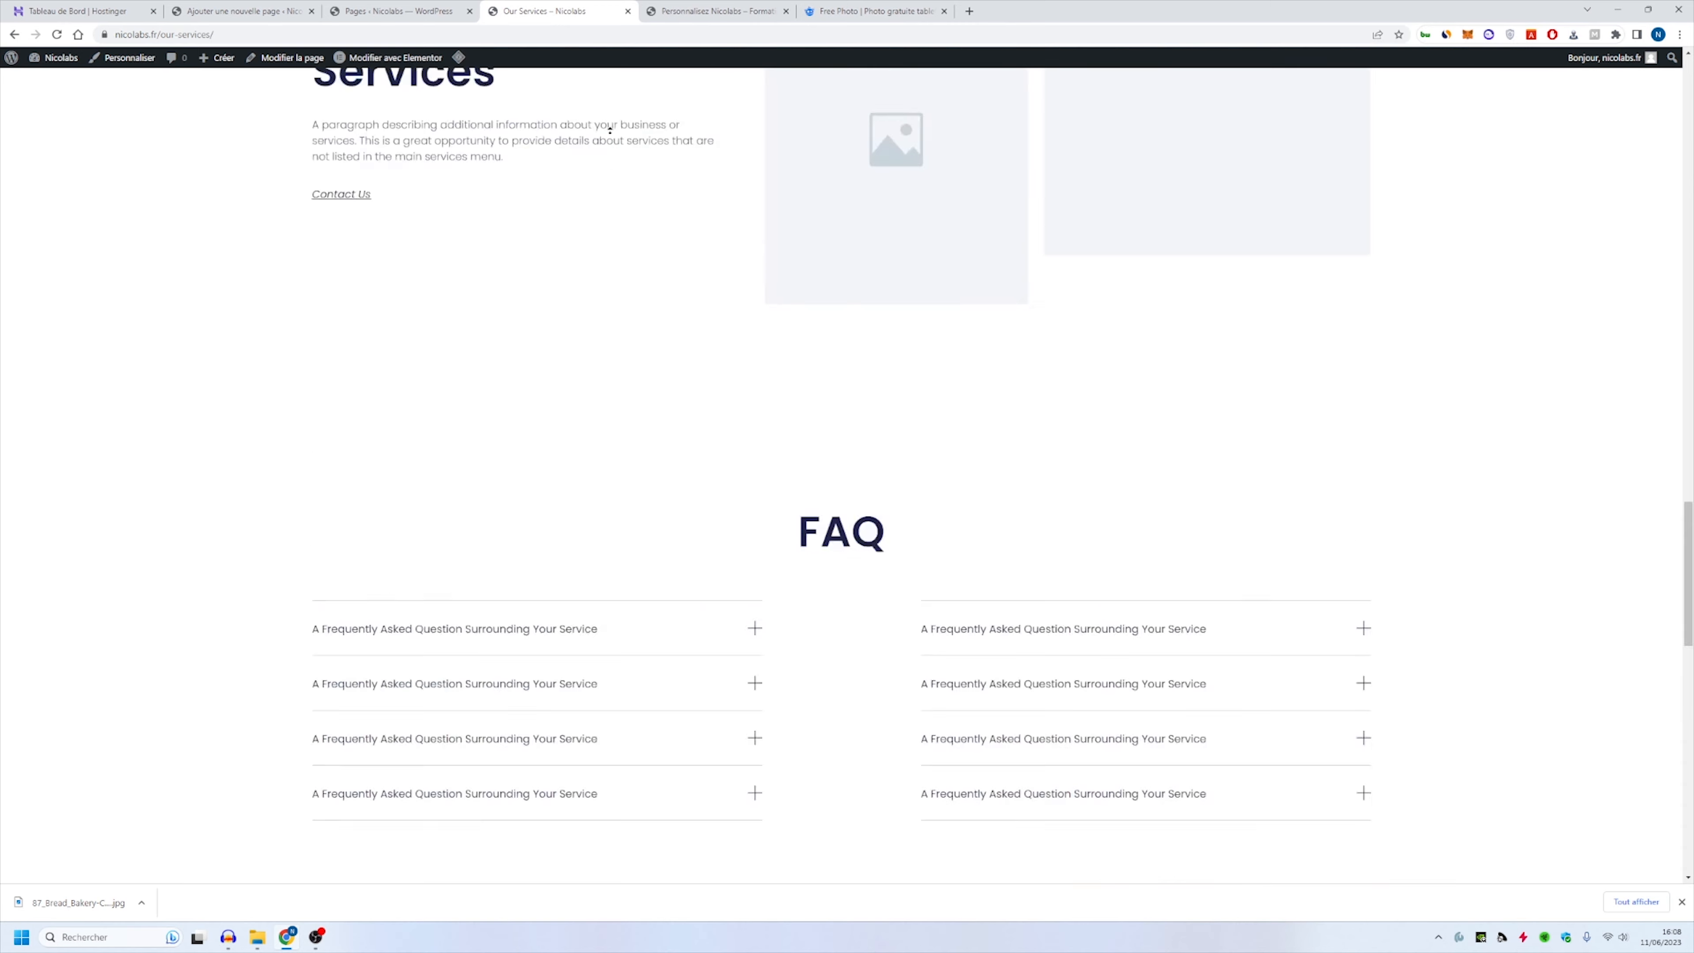
pyautogui.scroll(20, 610, 130)
pyautogui.click(378, 102)
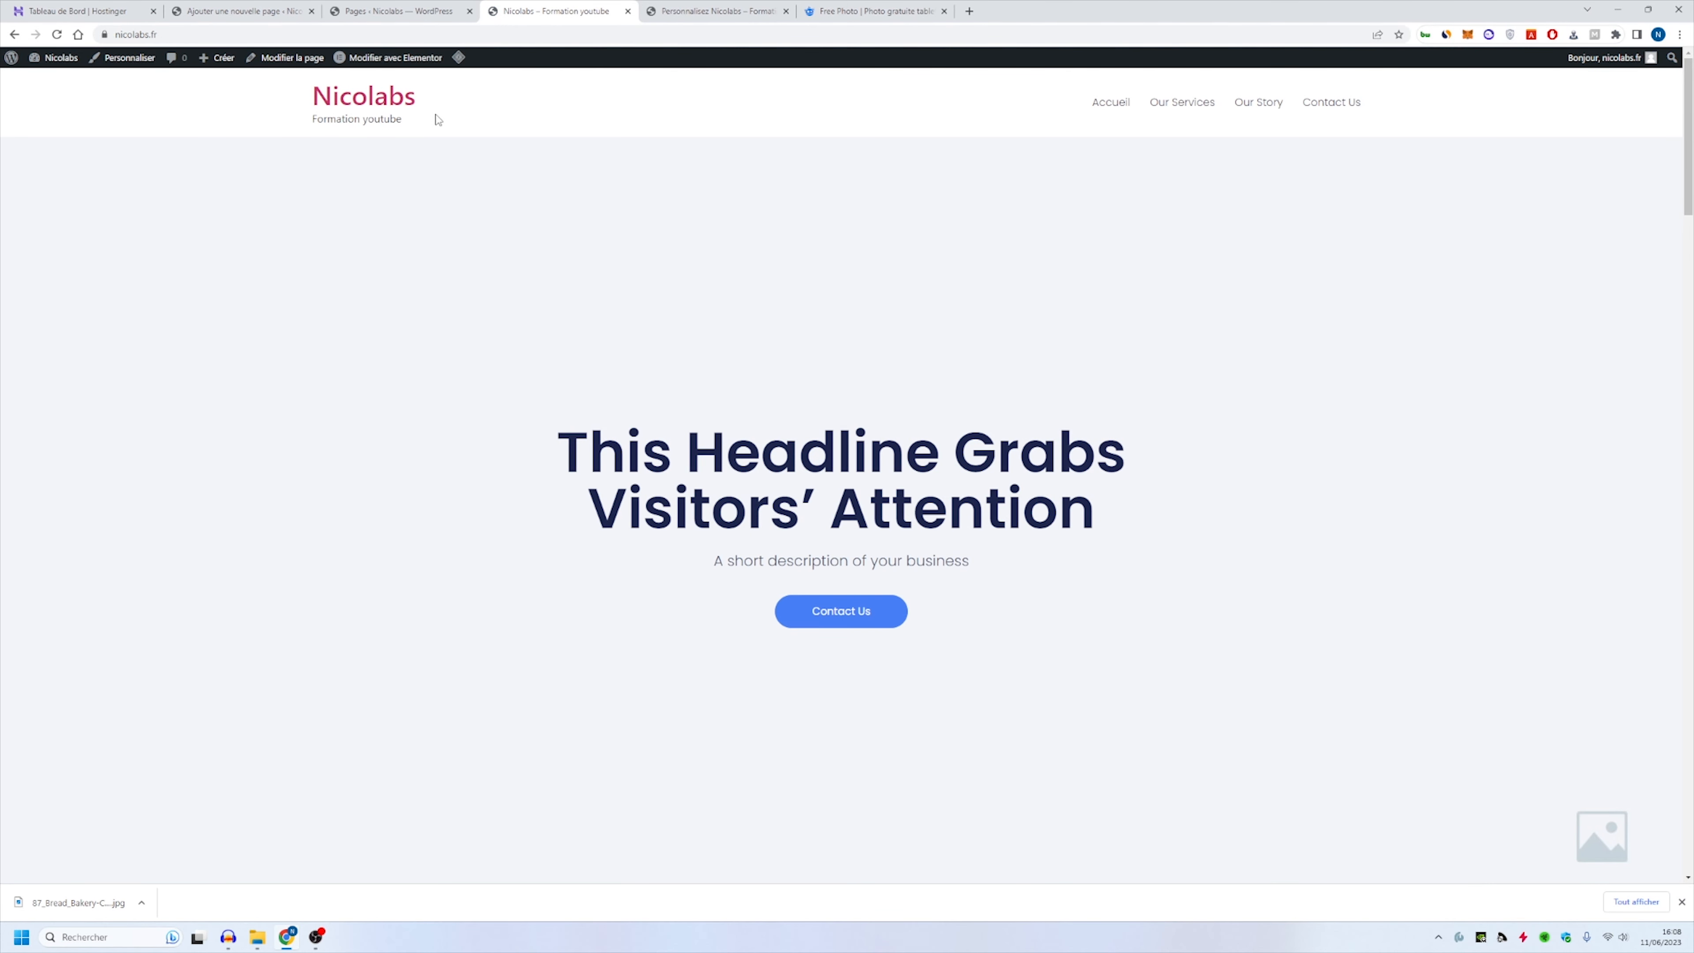
# Step: Move the two old Accueil pages to the trash with a bulk action in the Pages list
pyautogui.middleClick(393, 58)
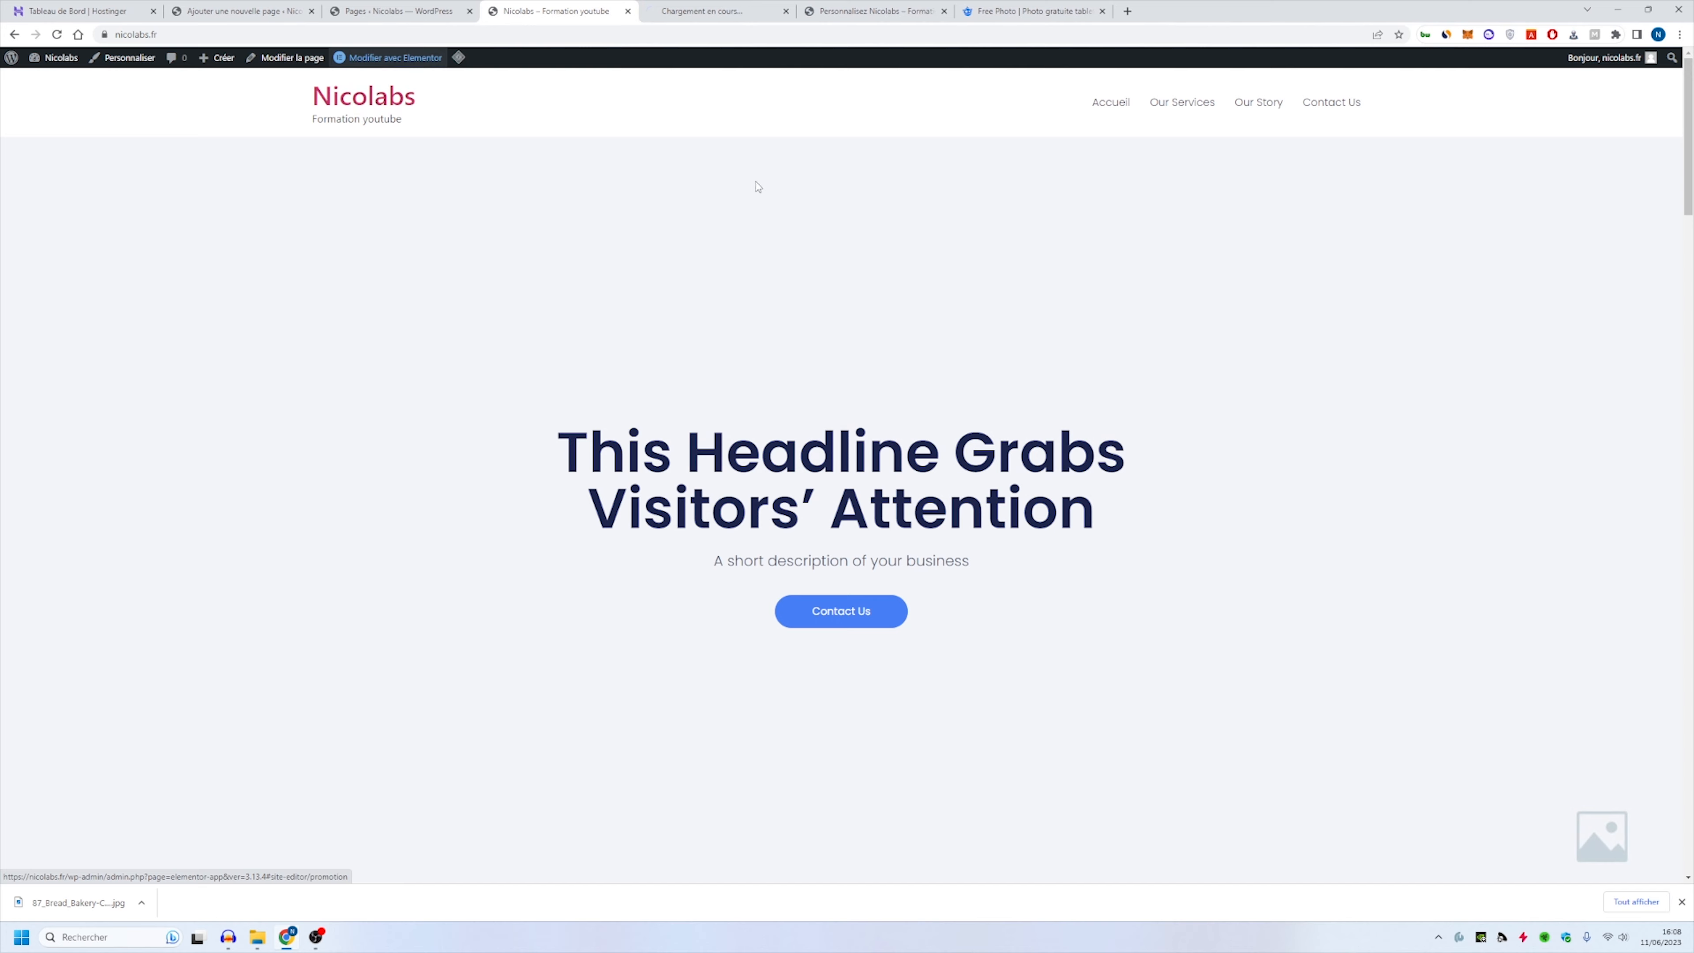
pyautogui.middleClick(687, 4)
pyautogui.click(446, 8)
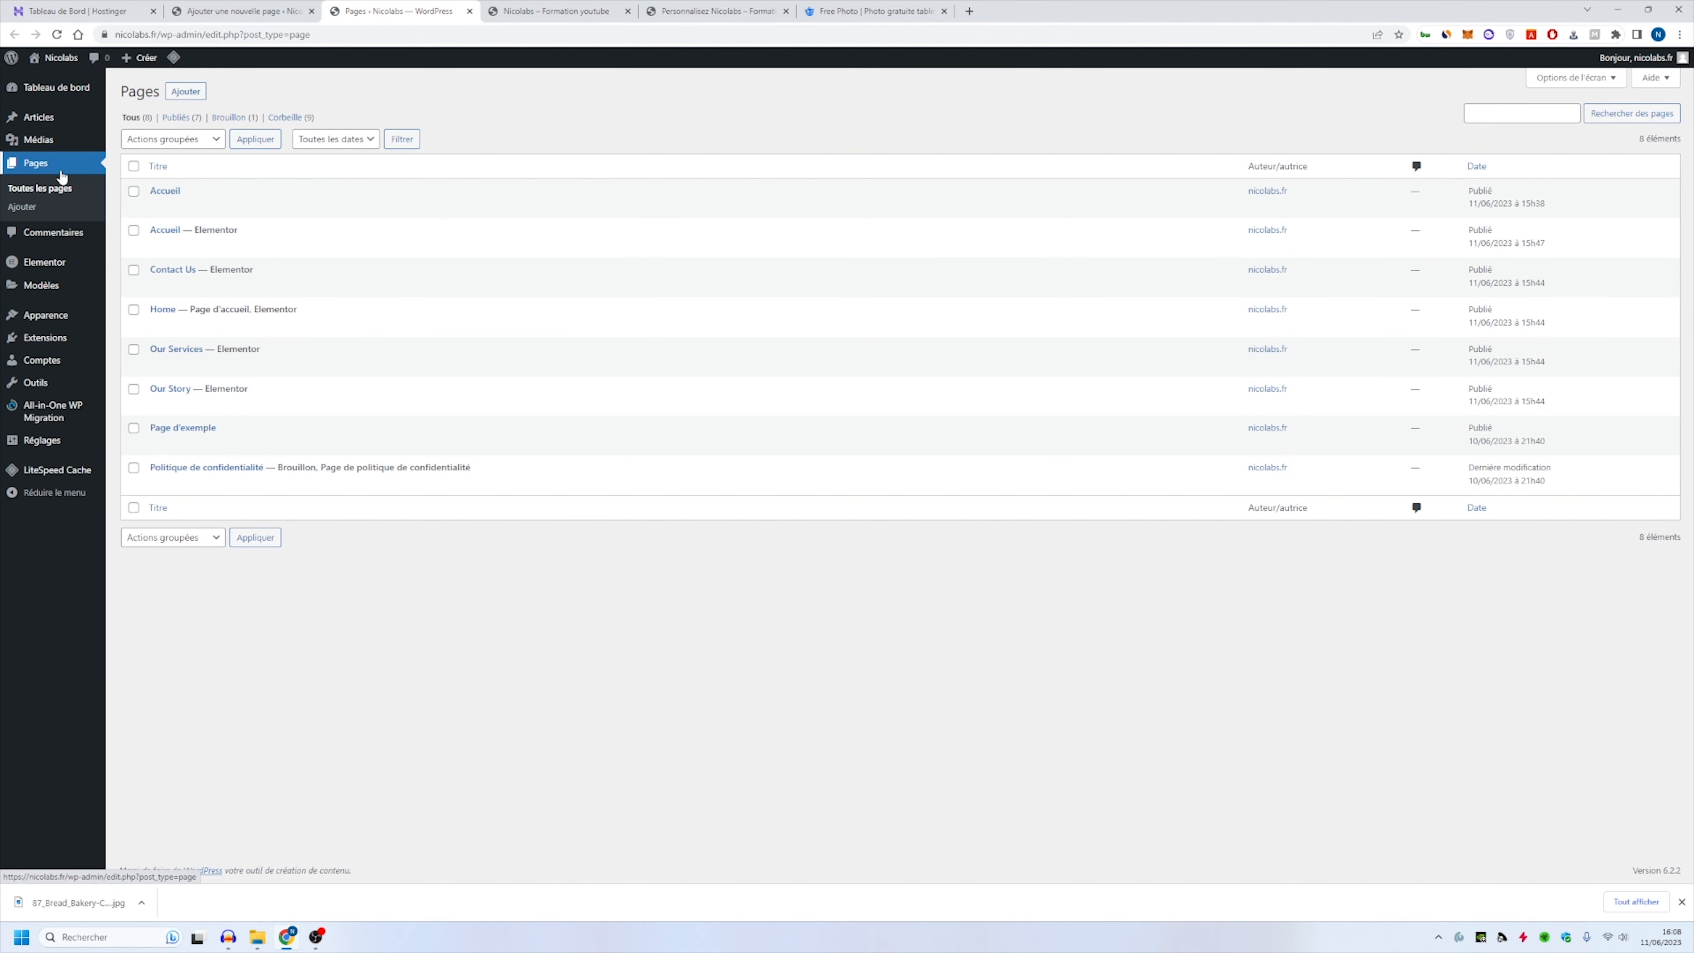
pyautogui.click(133, 229)
pyautogui.click(134, 191)
pyautogui.click(187, 139)
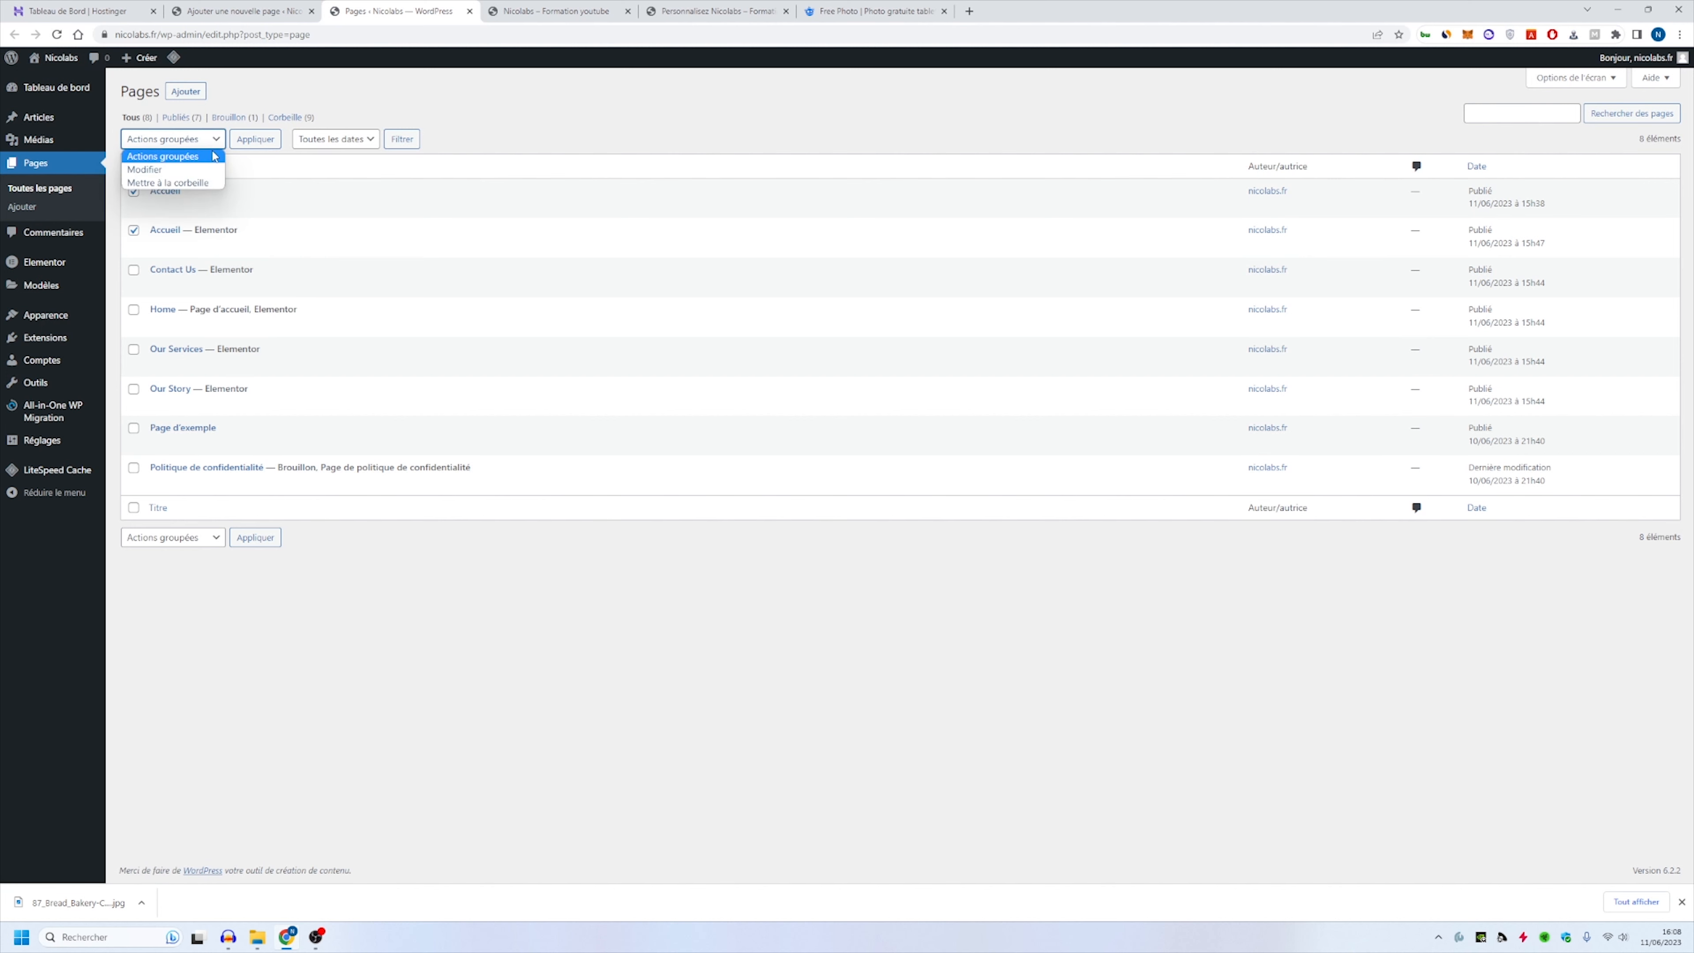
pyautogui.click(160, 181)
pyautogui.click(274, 142)
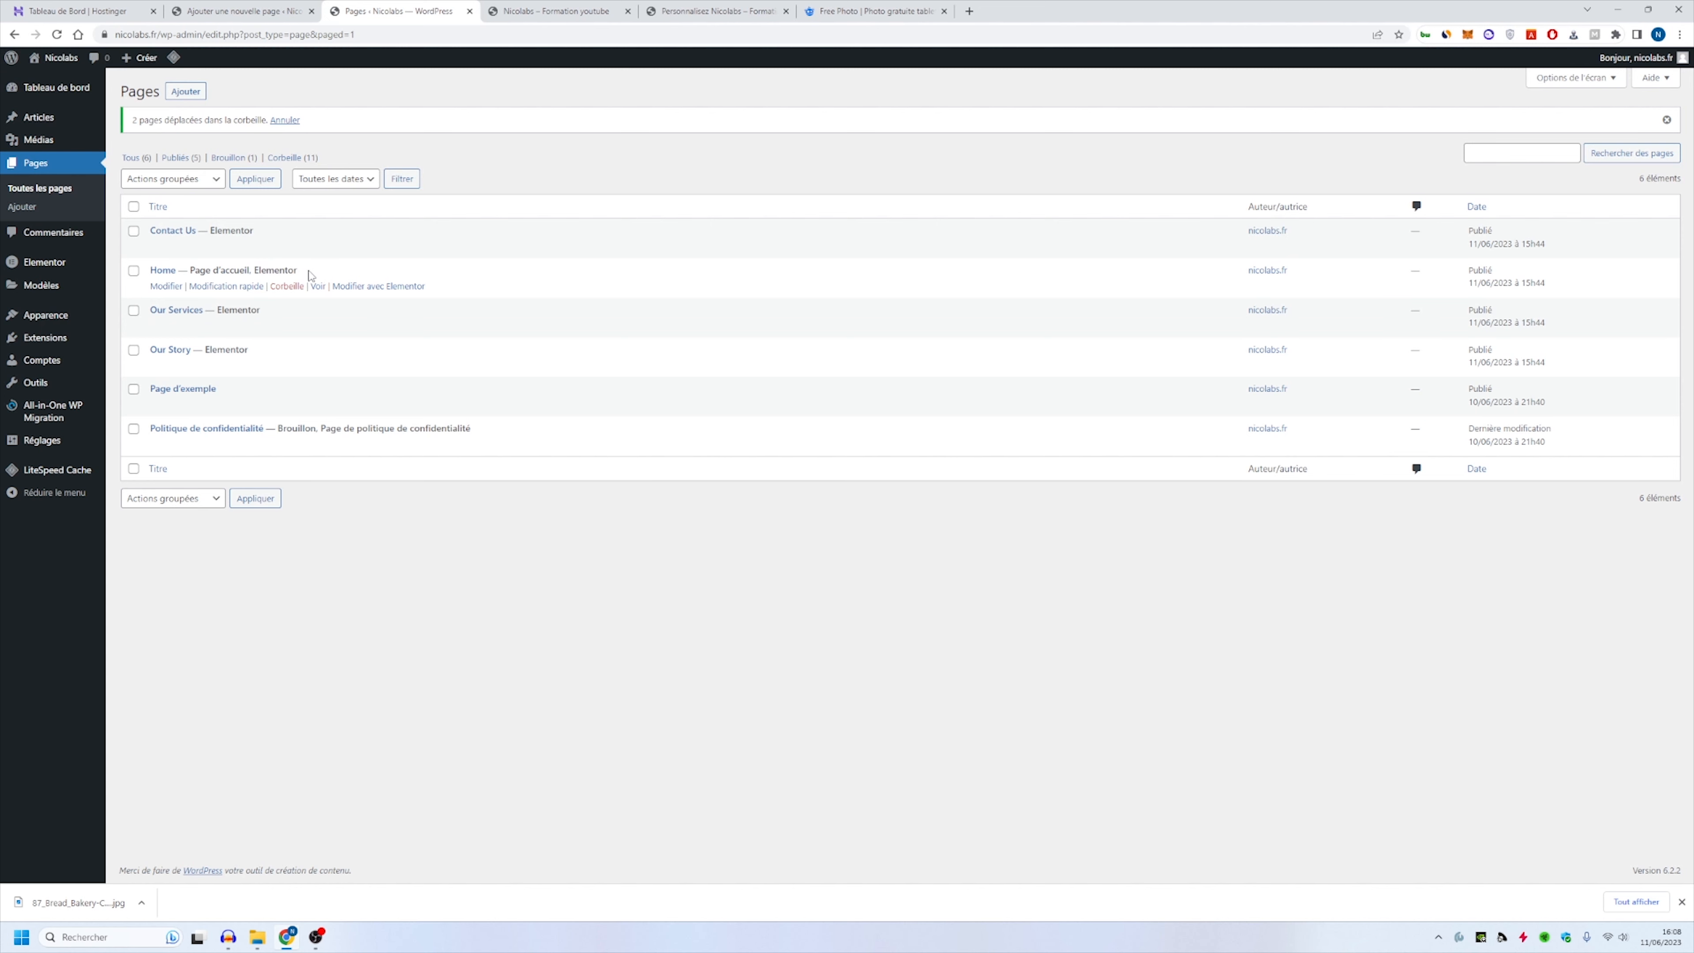
# Step: Open the Home page in the Elementor editor in a new browser tab placed directly after the Pages tab
pyautogui.middleClick(378, 287)
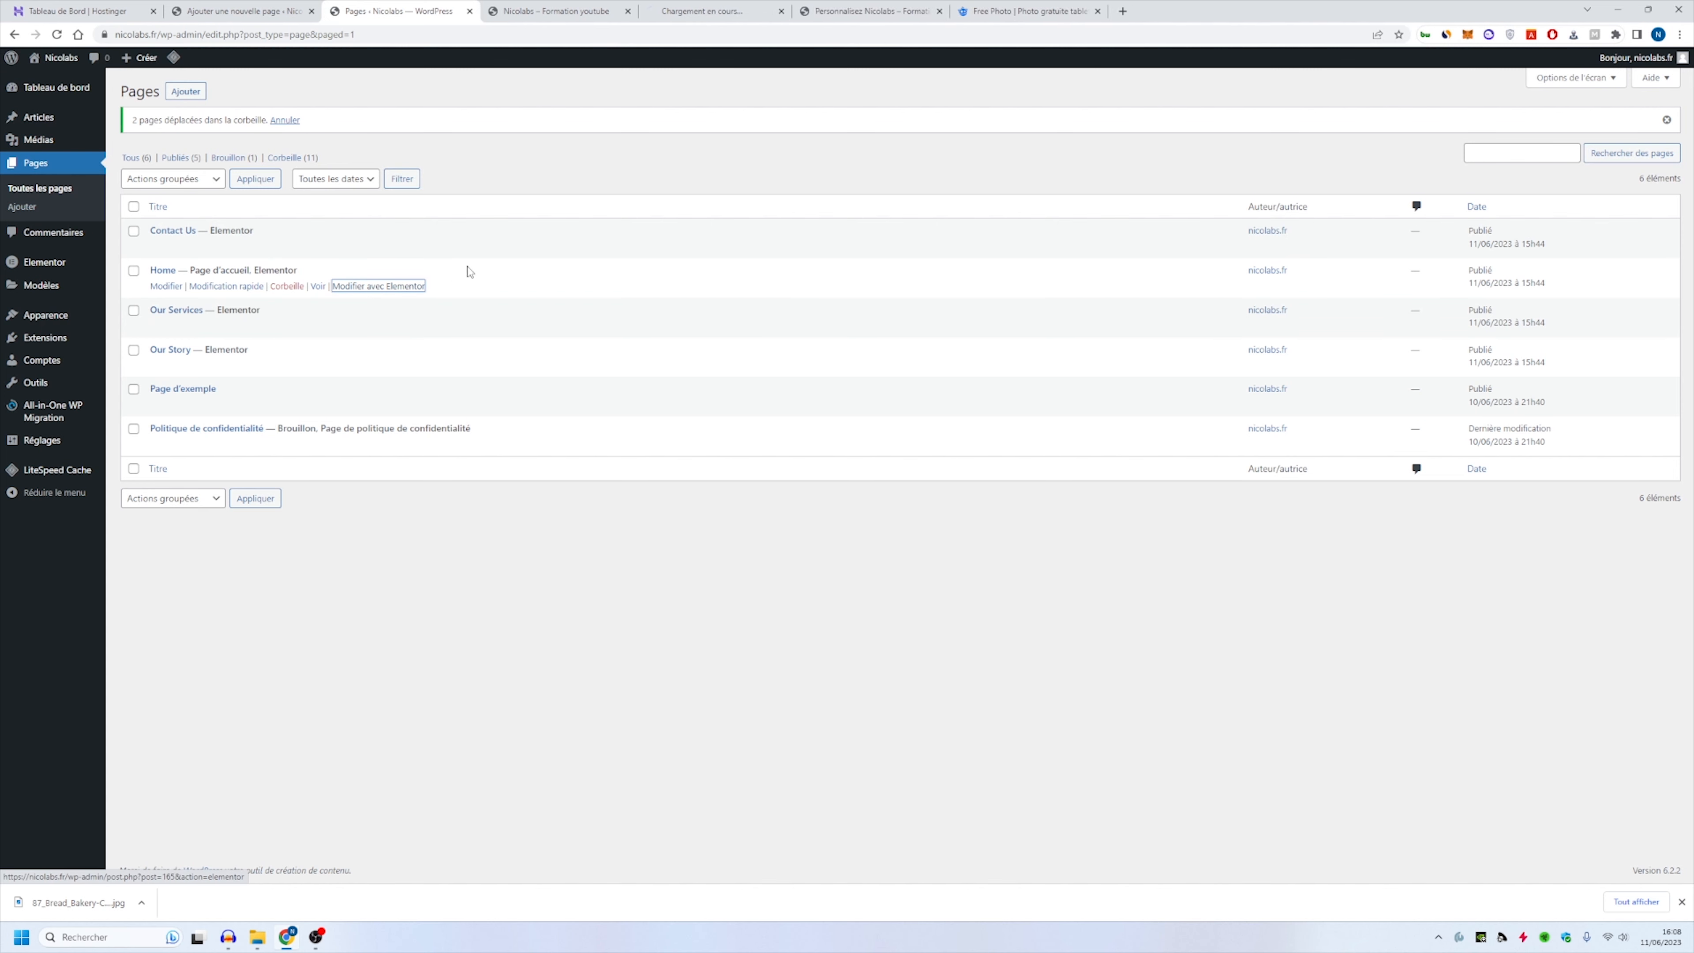
pyautogui.click(682, 8)
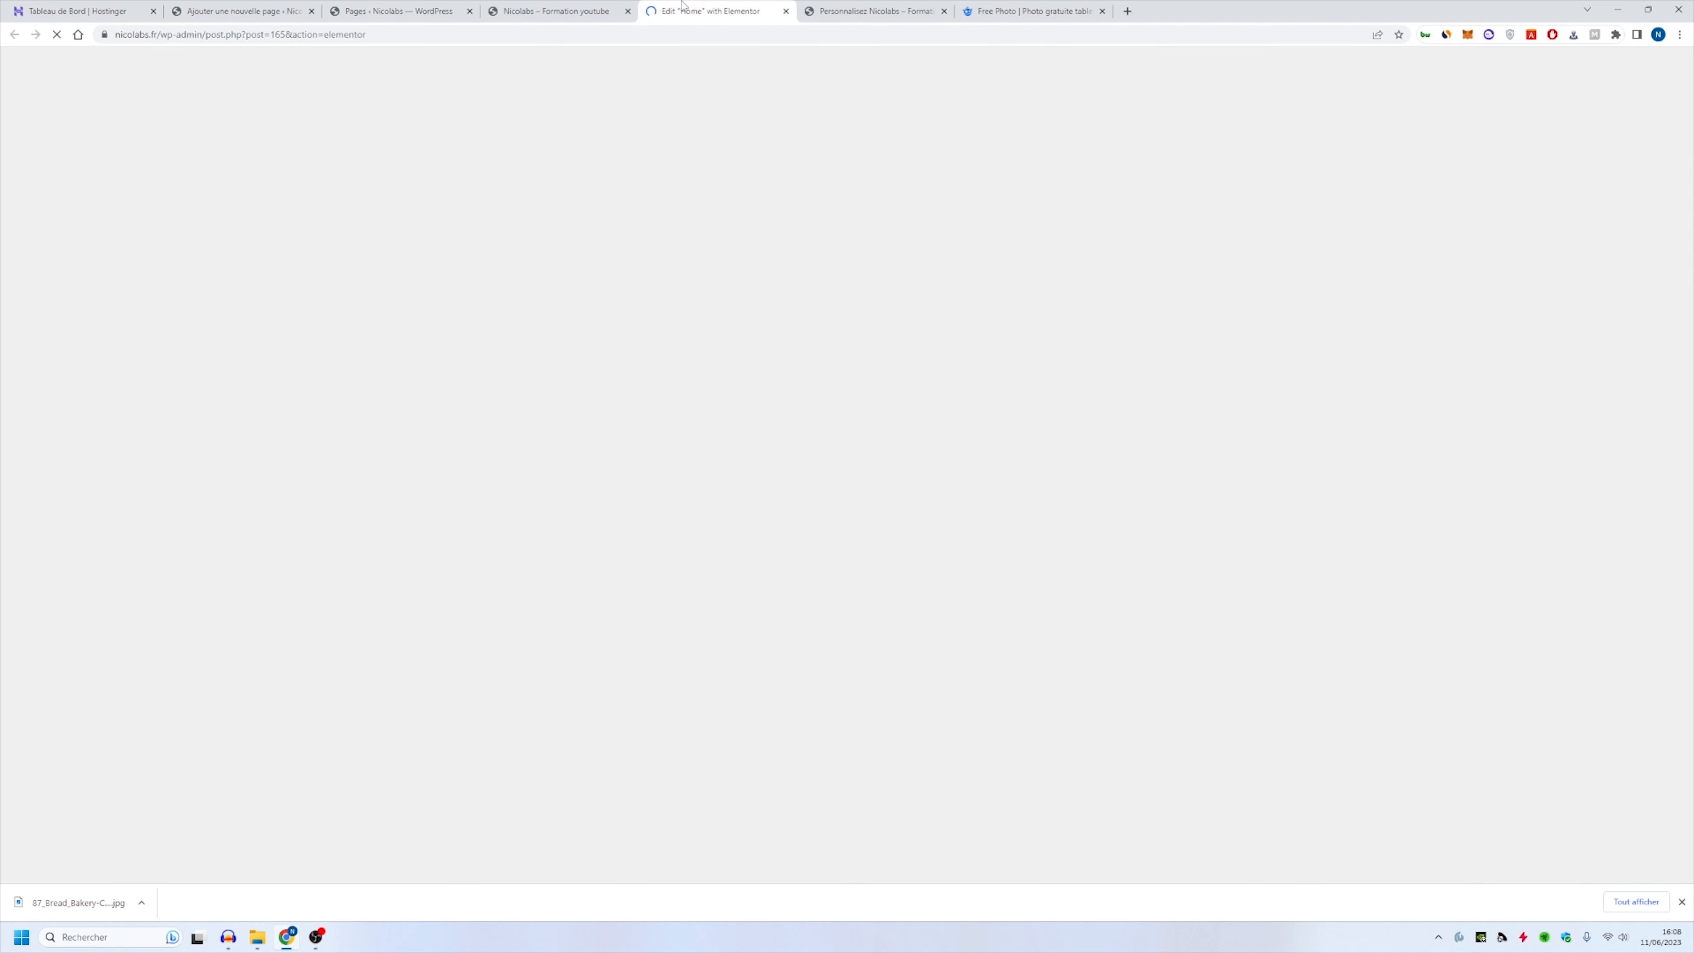
pyautogui.moveTo(683, 8); pyautogui.dragTo(533, 9)
pyautogui.click(400, 10)
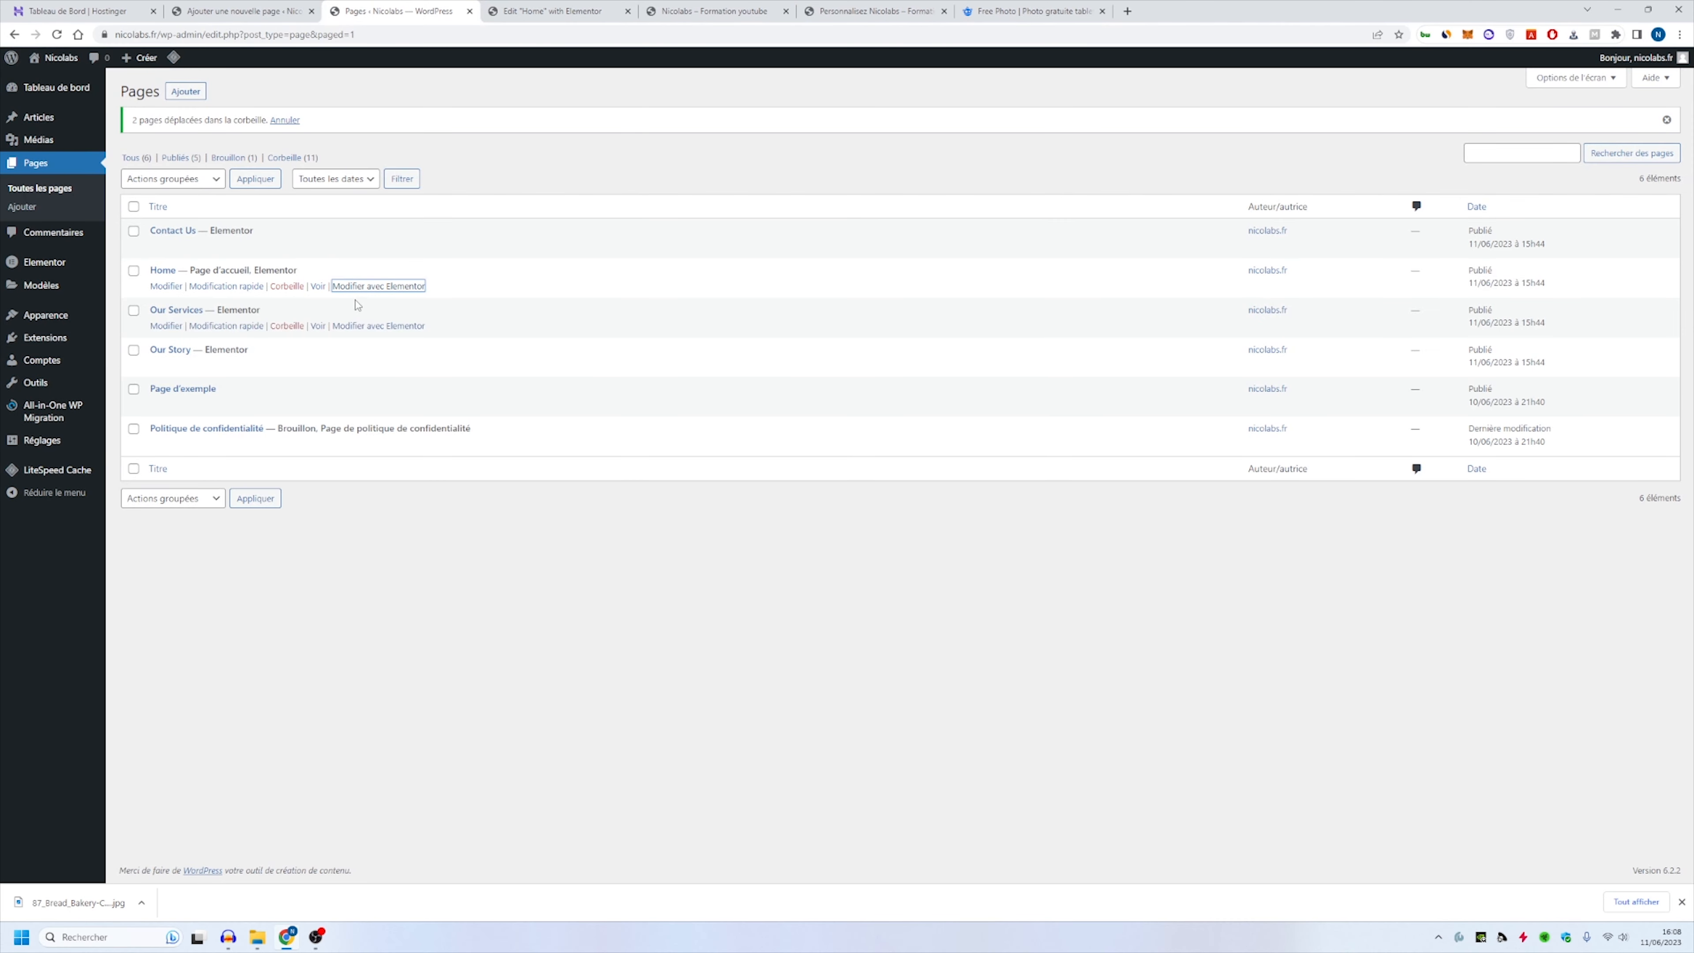
pyautogui.click(548, 10)
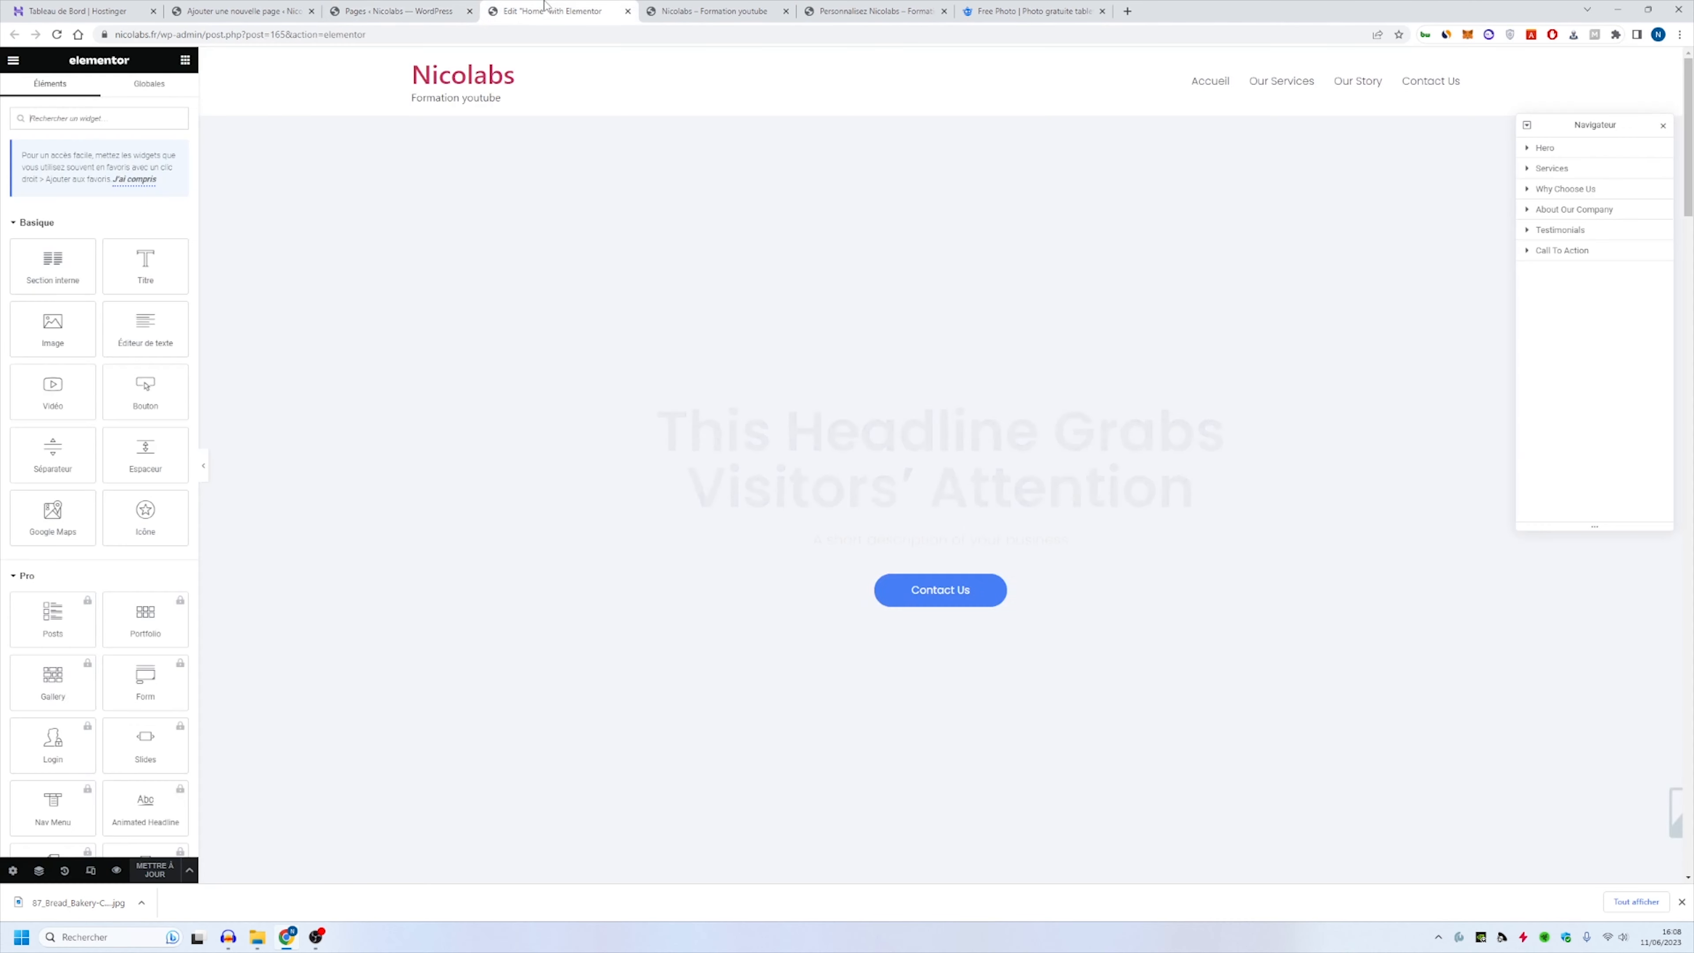
# Step: Close the live site, site customizer and Free Photo browser tabs, keeping the Elementor editor open
pyautogui.middleClick(711, 8)
pyautogui.middleClick(710, 7)
pyautogui.middleClick(709, 6)
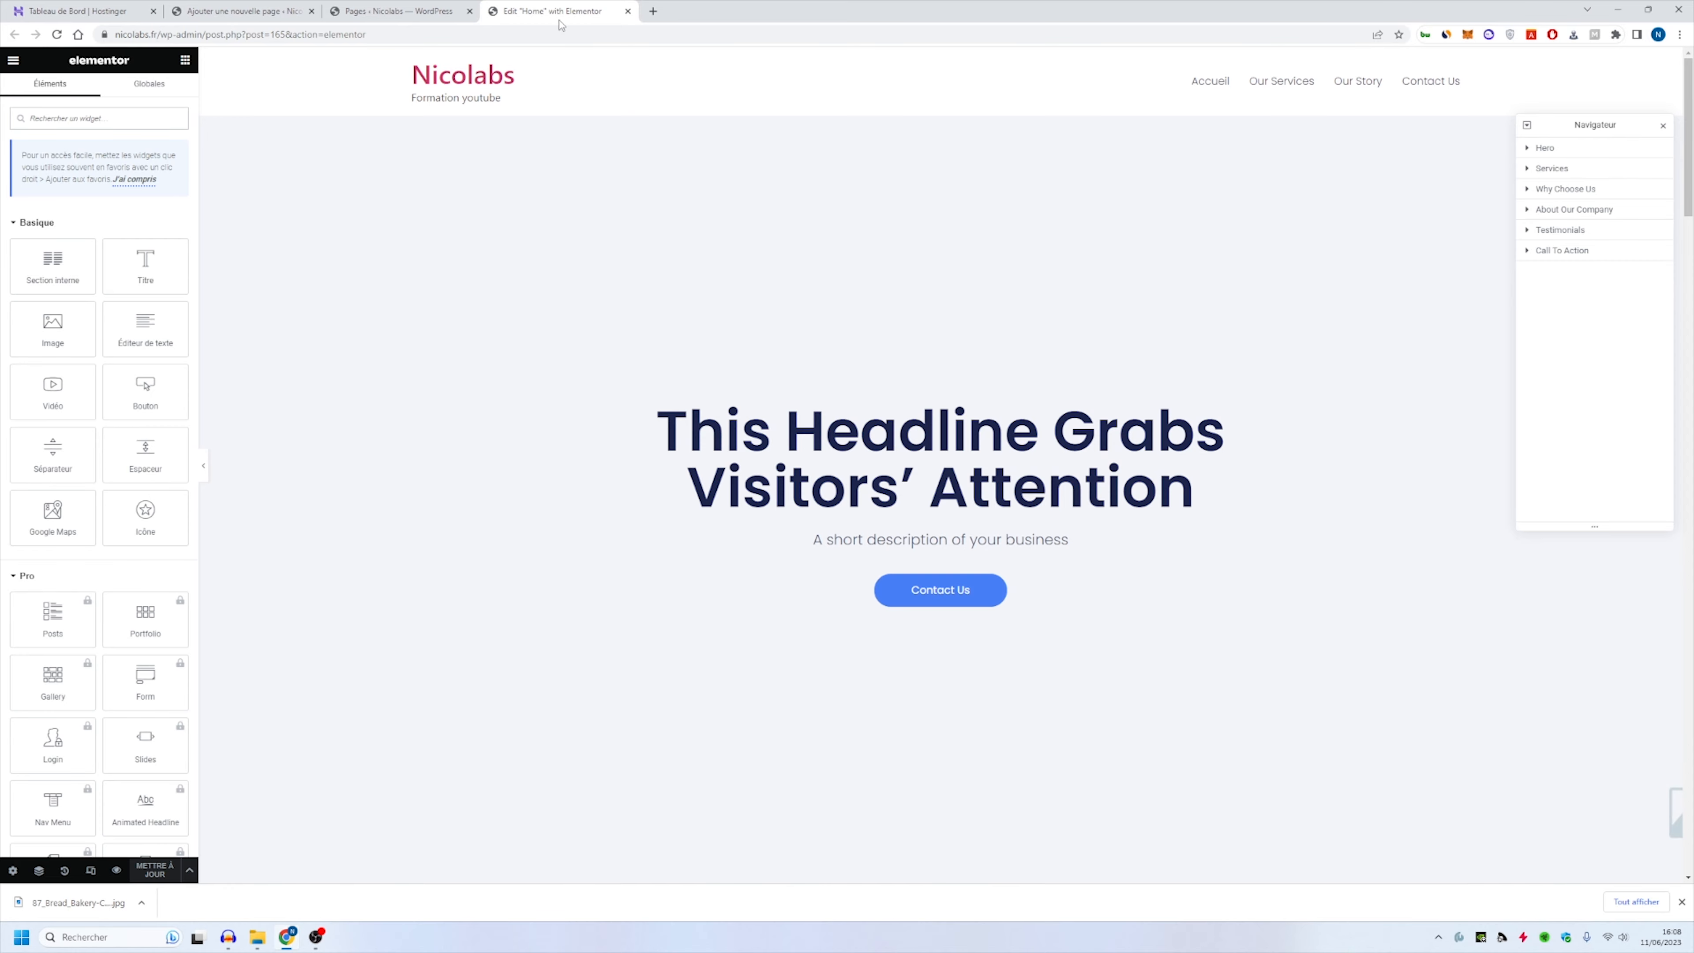
pyautogui.click(434, 10)
pyautogui.click(537, 9)
pyautogui.click(434, 9)
pyautogui.click(517, 7)
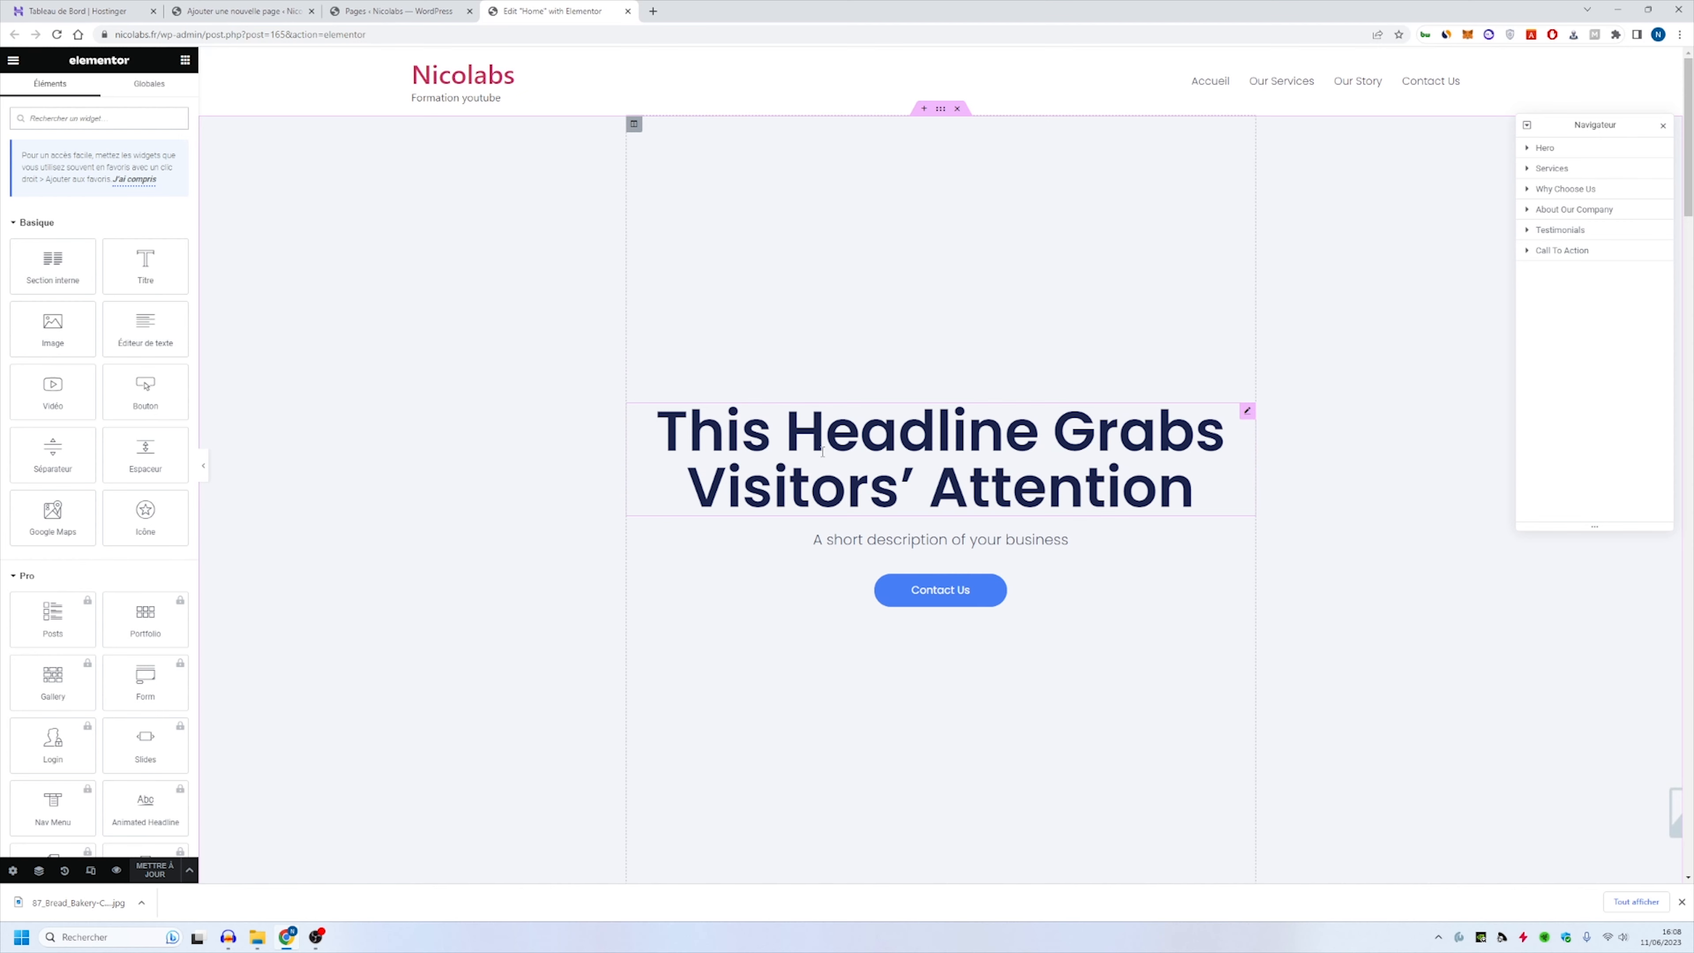
# Step: Replace the hero section's headline text with "Bienvenue sur mon blog"
pyautogui.click(792, 417)
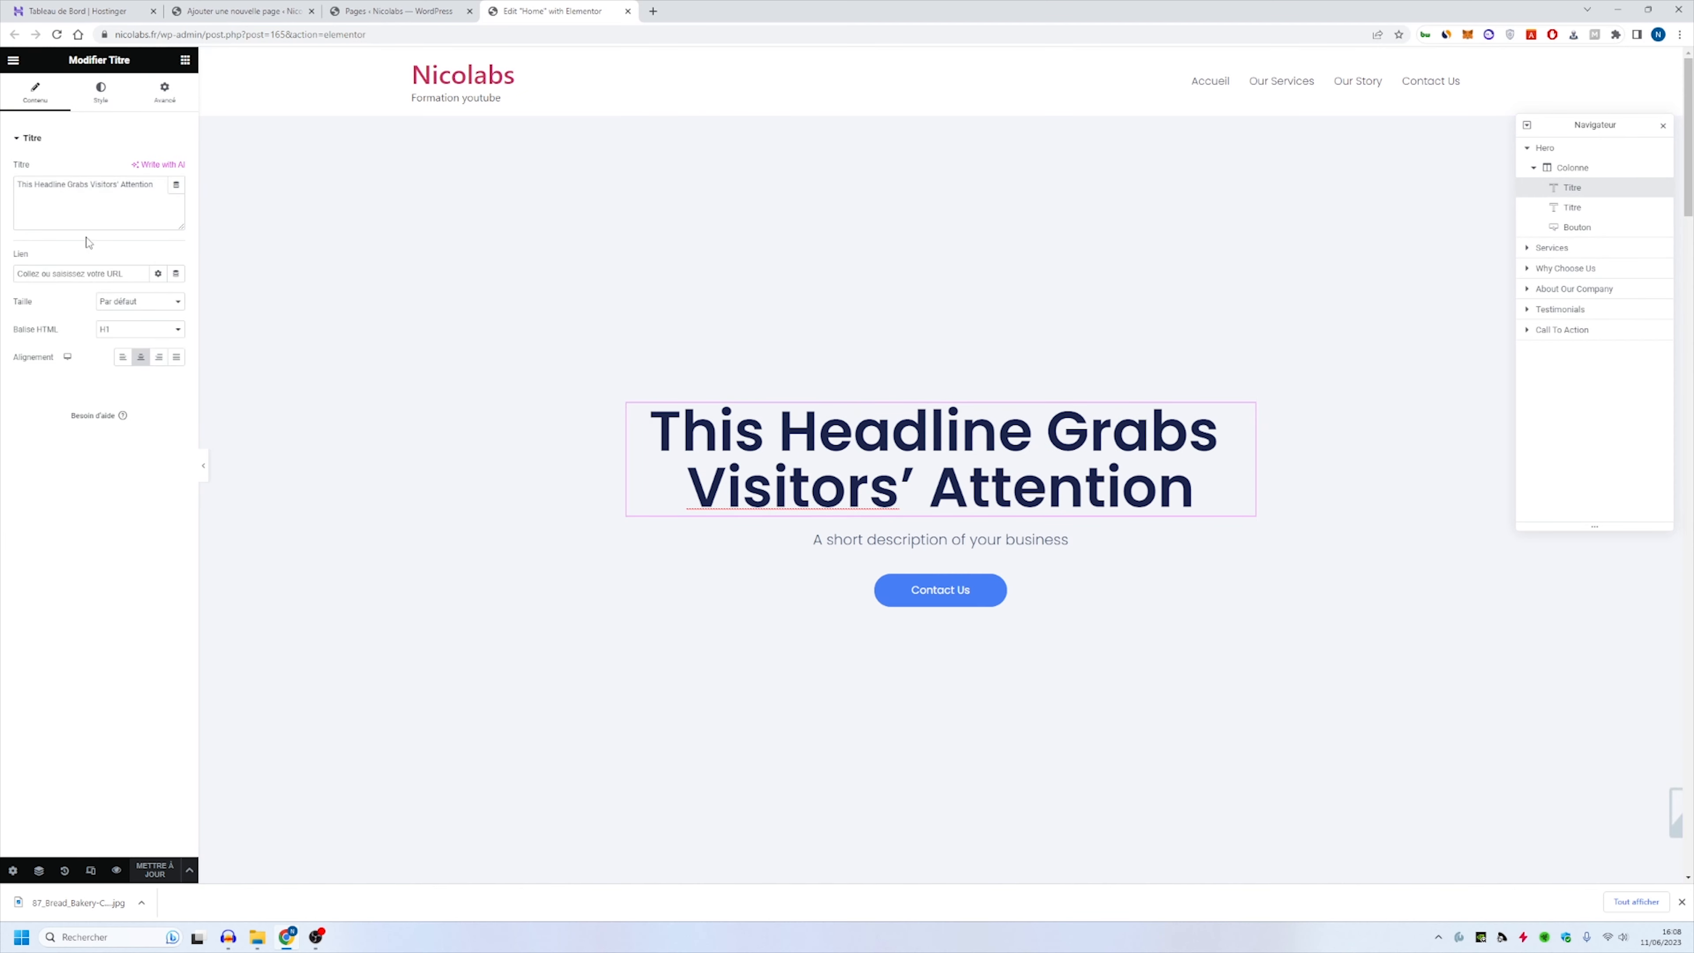
pyautogui.tripleClick(85, 195)
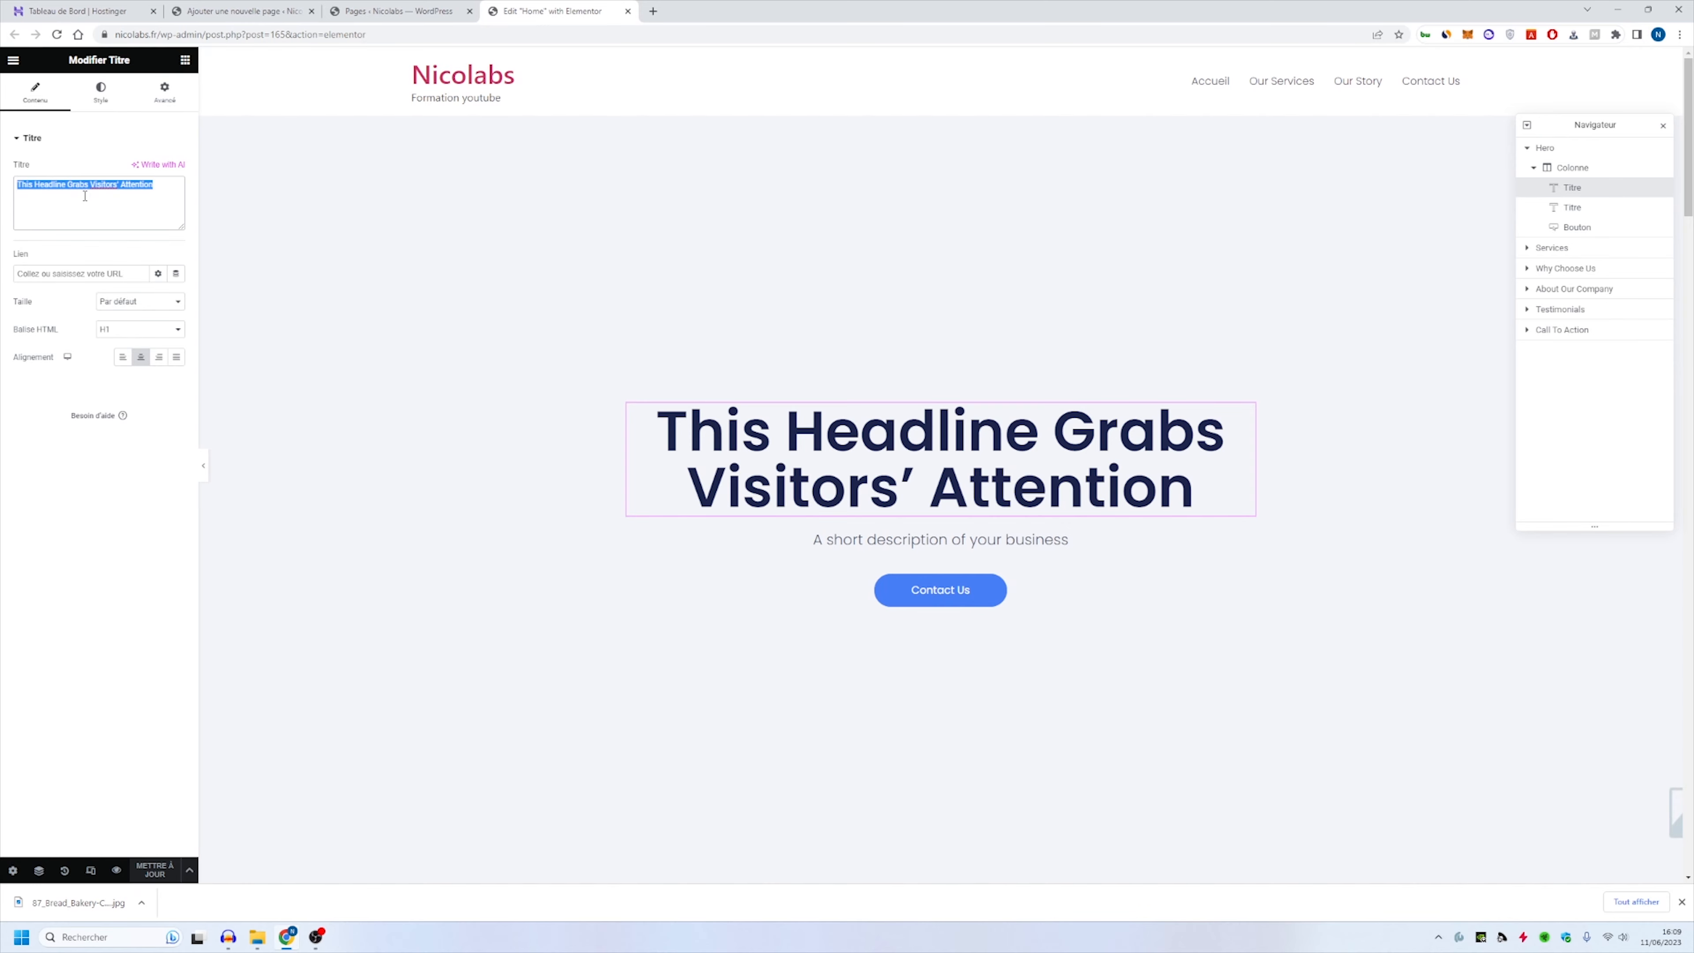
pyautogui.scroll(-5, 431, 295)
pyautogui.scroll(5, 408, 295)
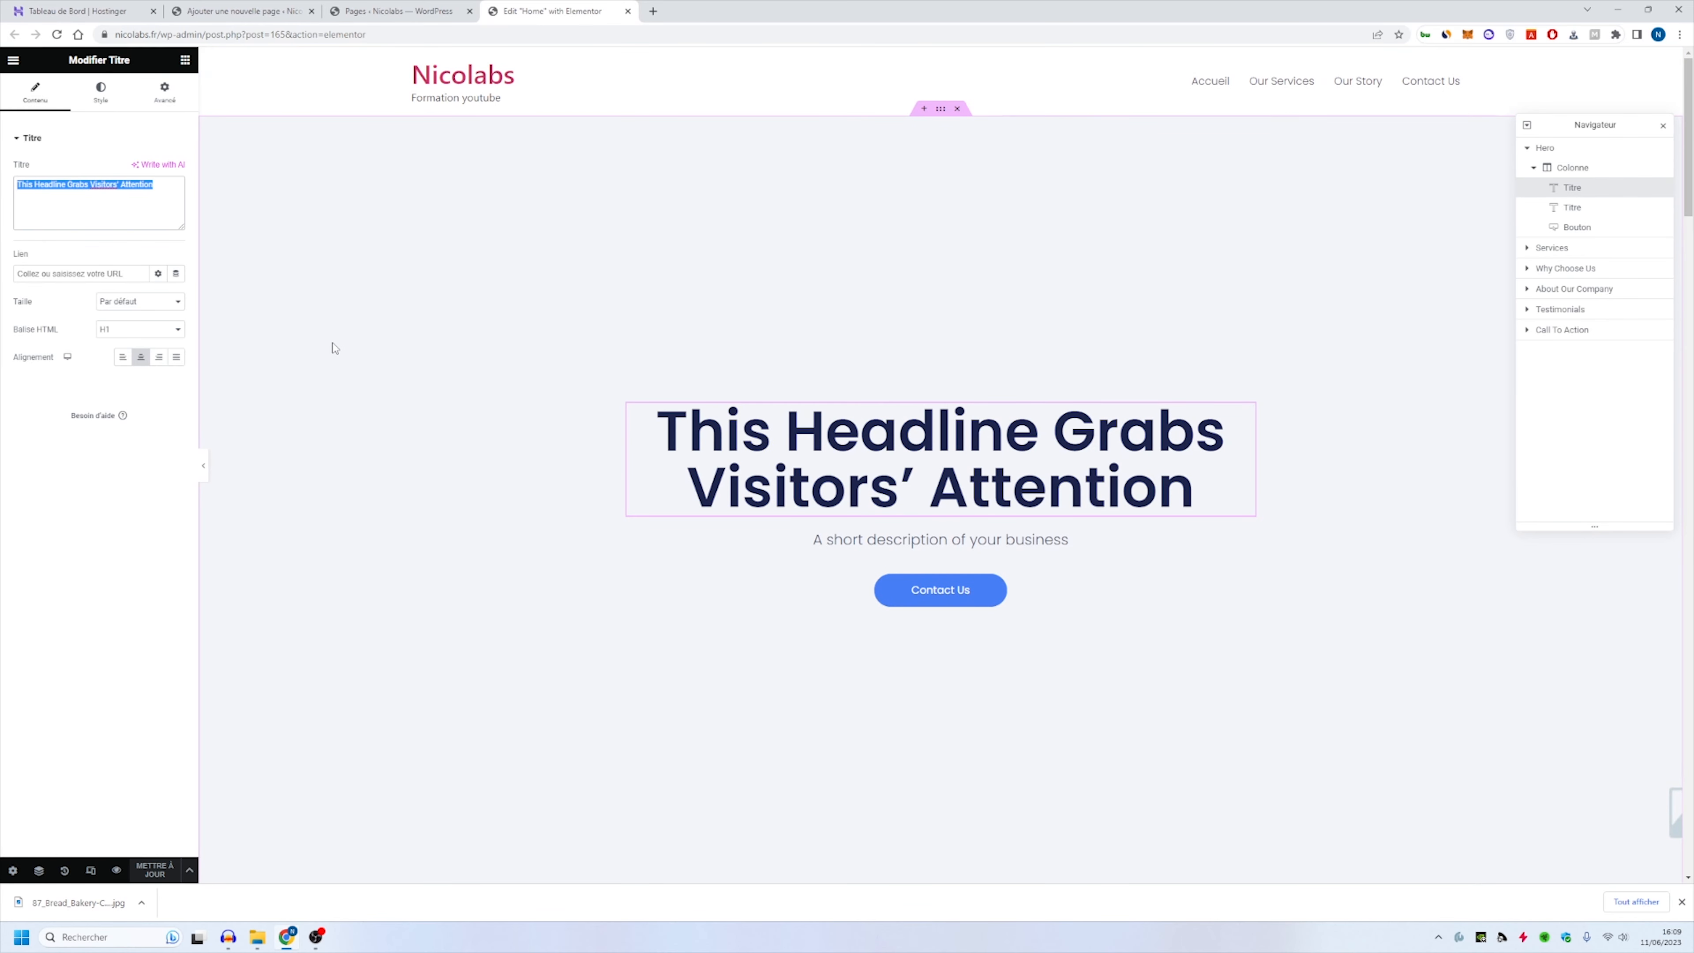
pyautogui.write('Bienvue')
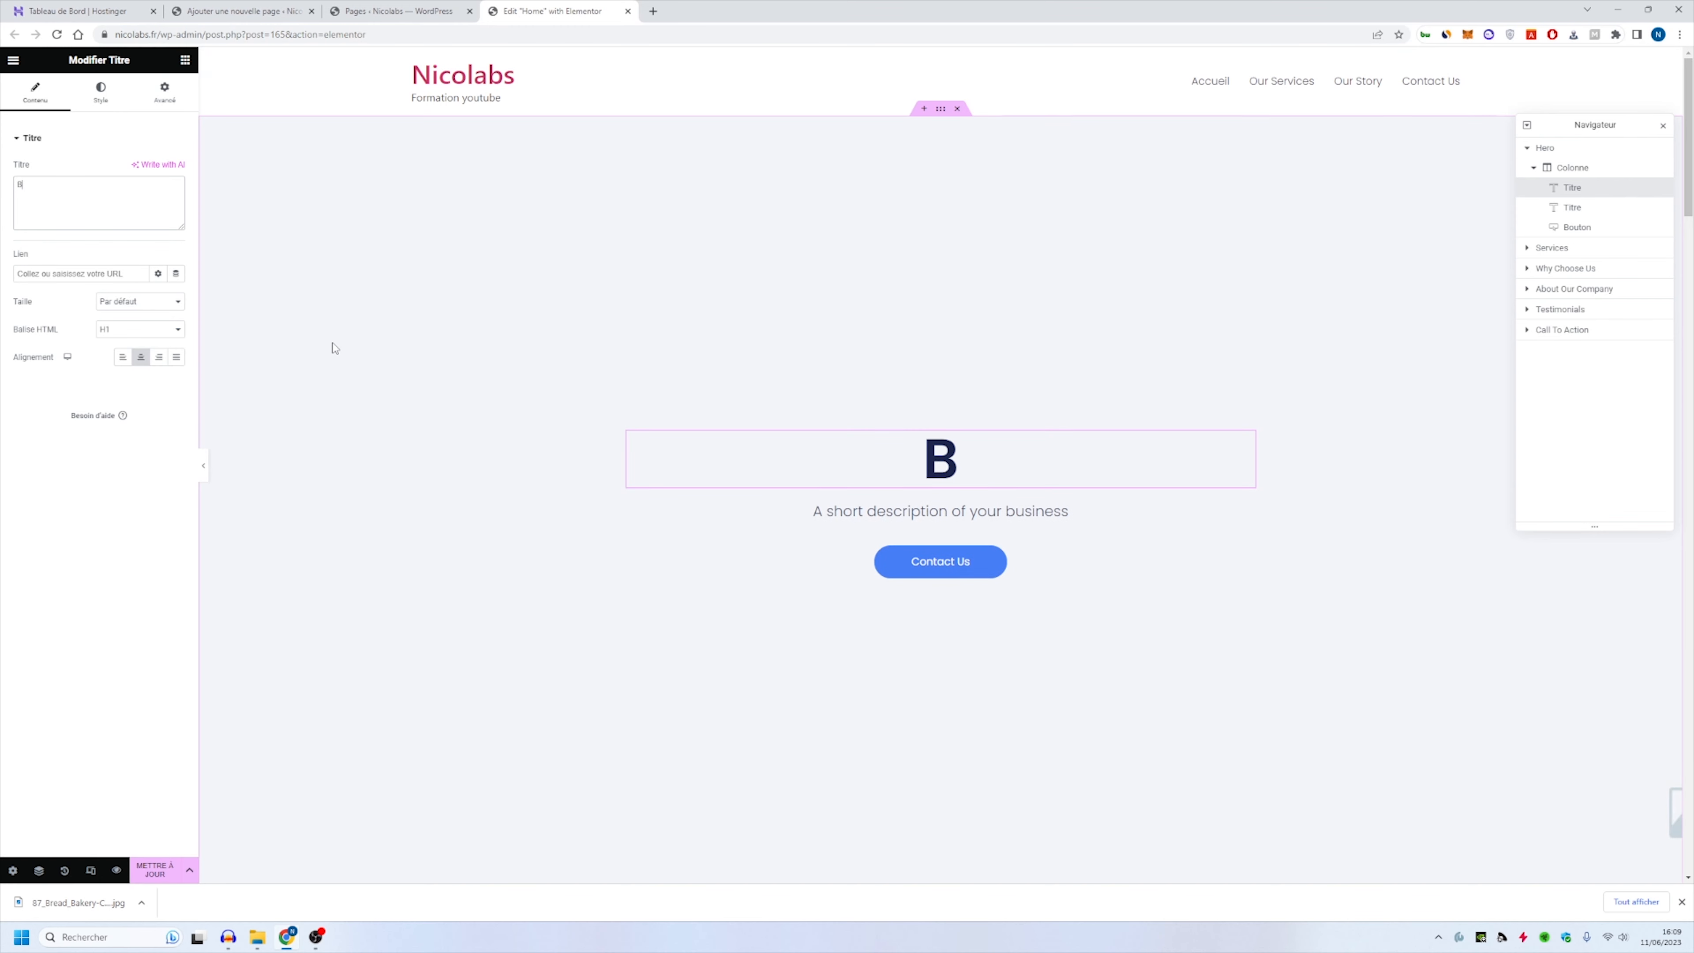
pyautogui.press('BackSpace')
pyautogui.press('BackSpace')
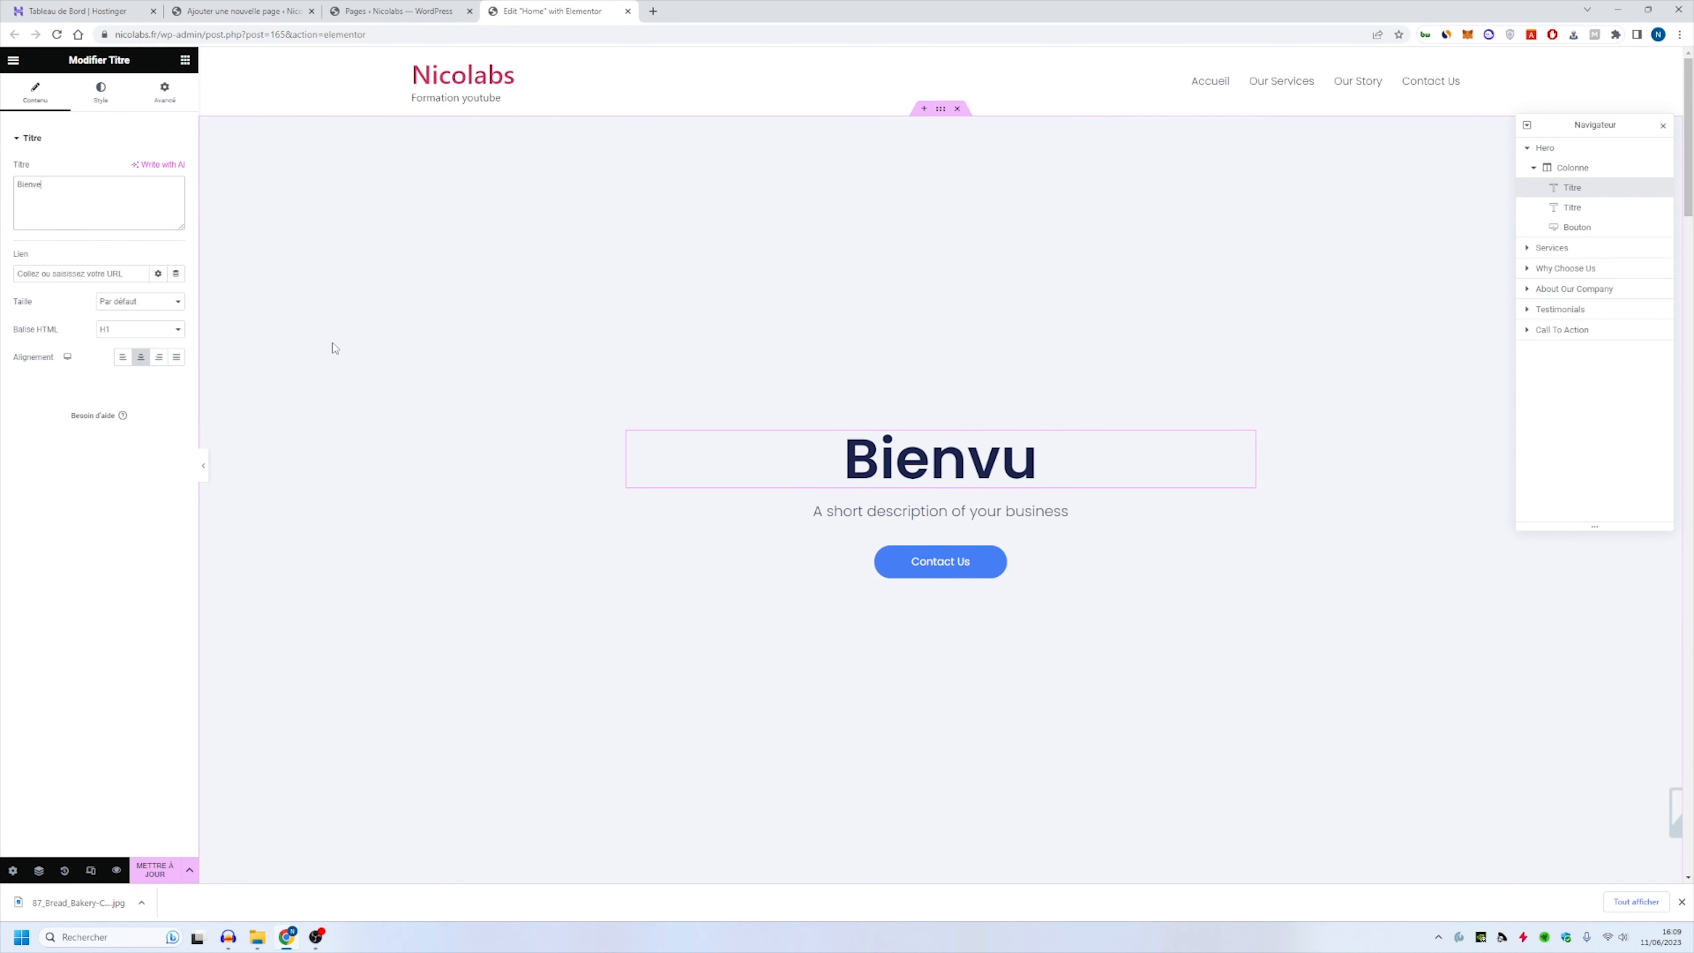
pyautogui.write('enue')
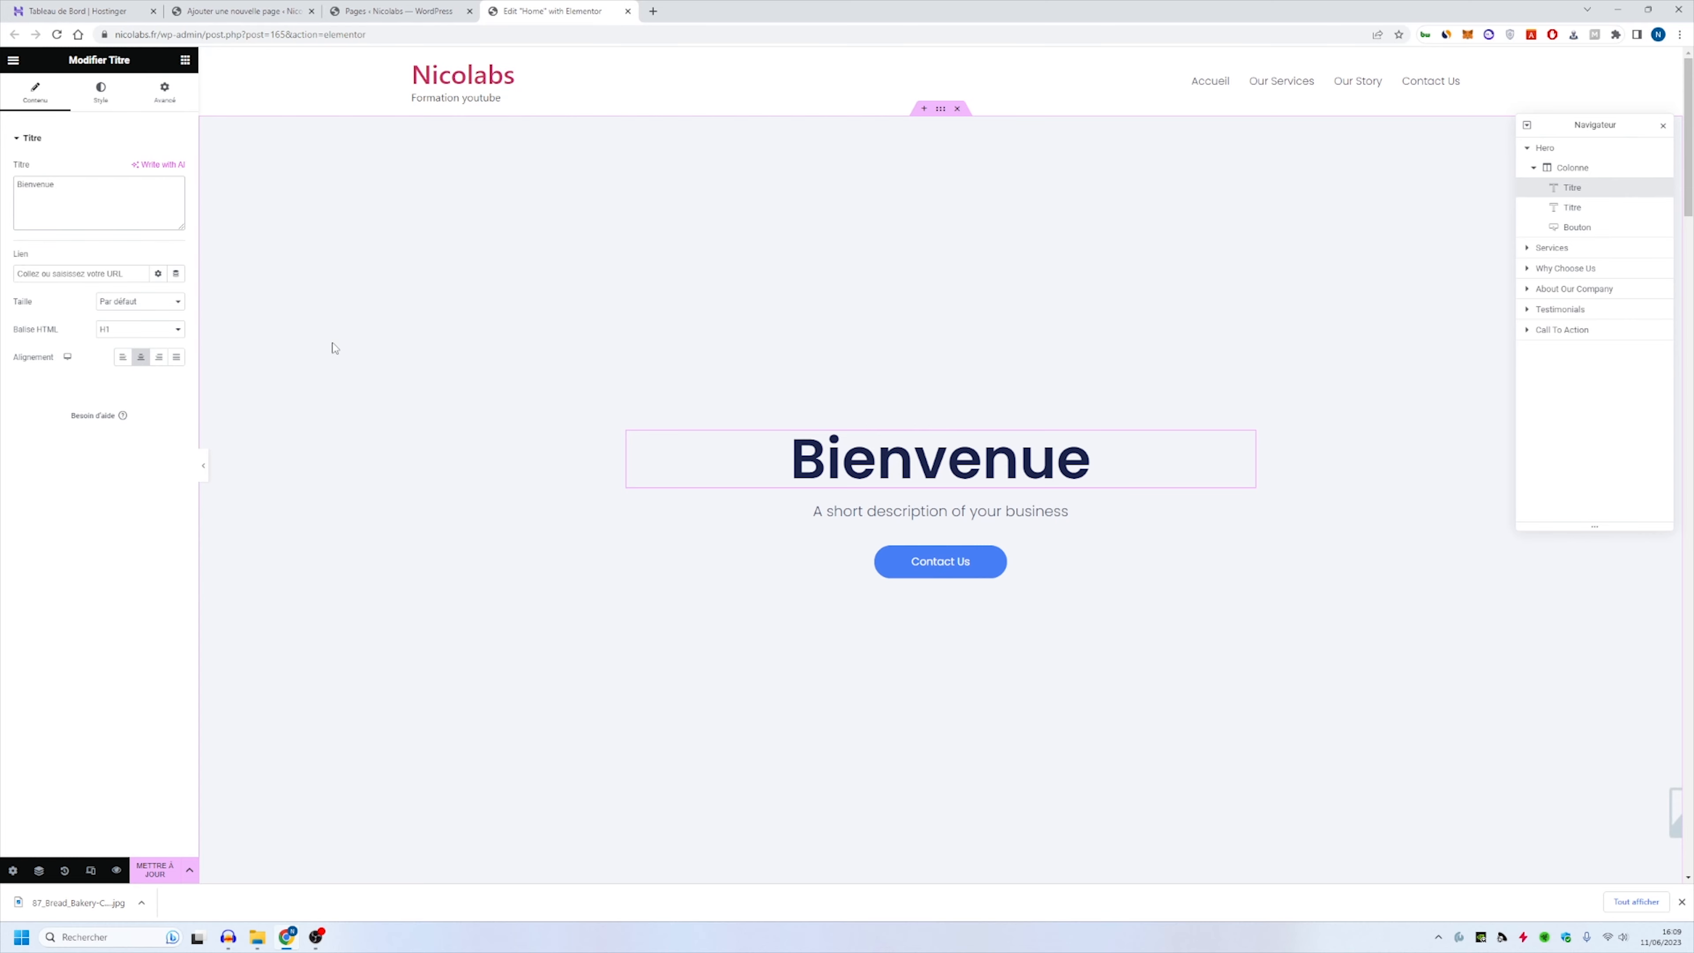
pyautogui.write(' sur')
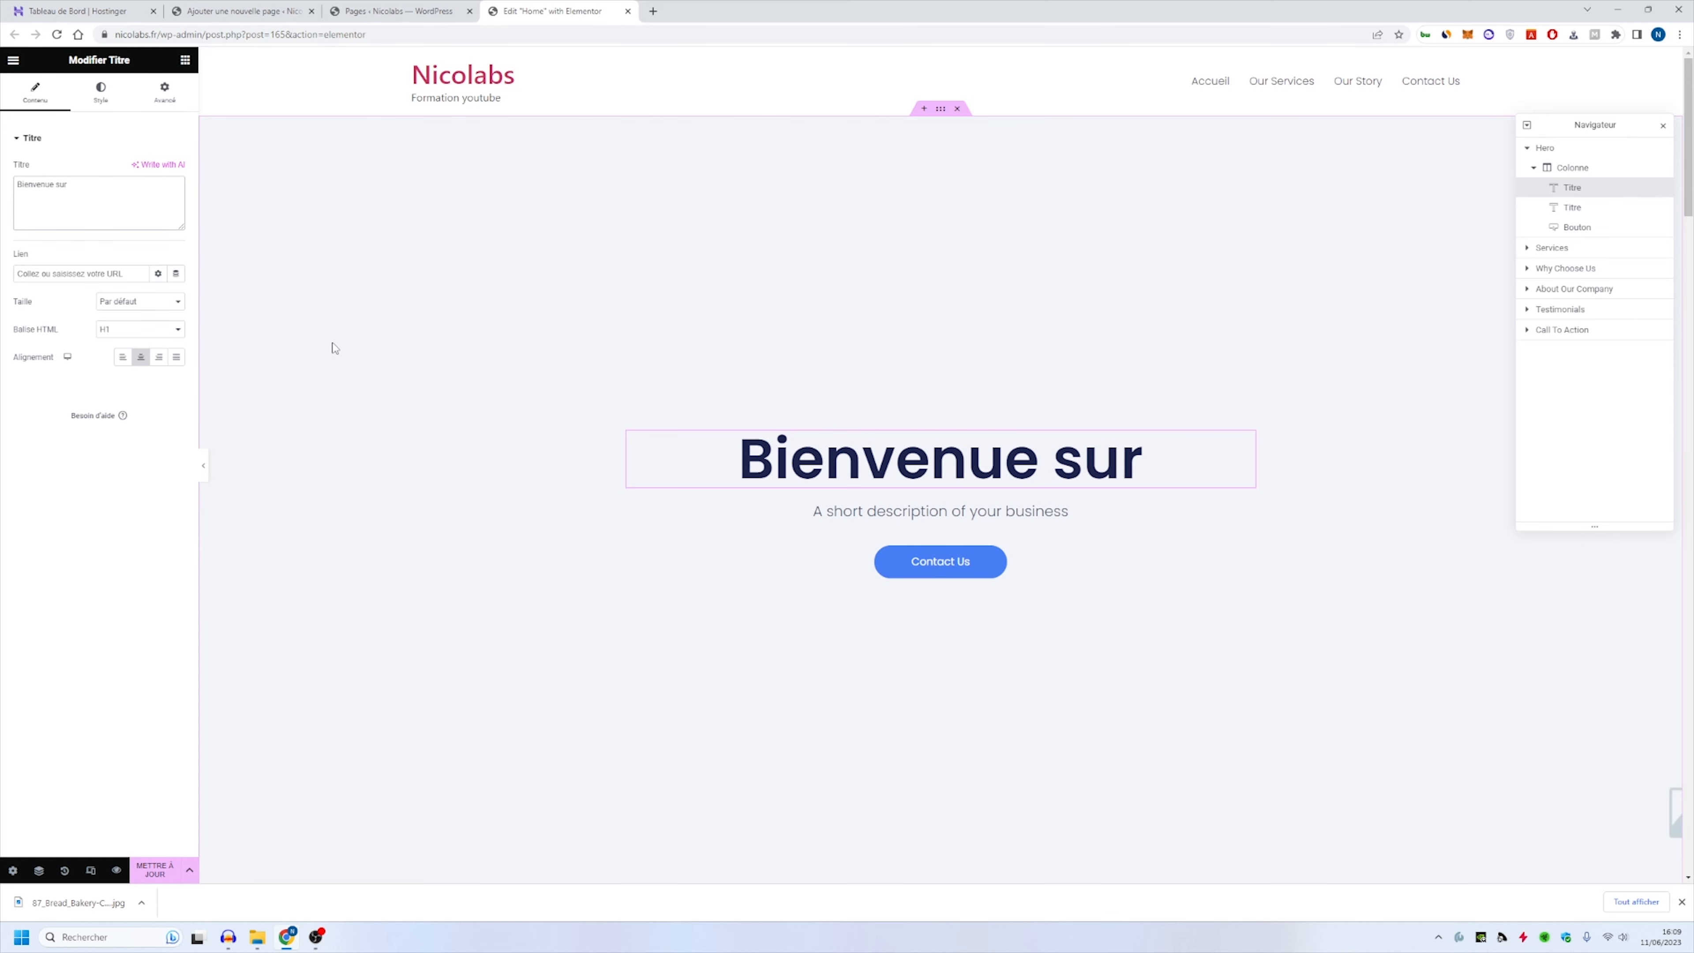
pyautogui.write(' mon blog')
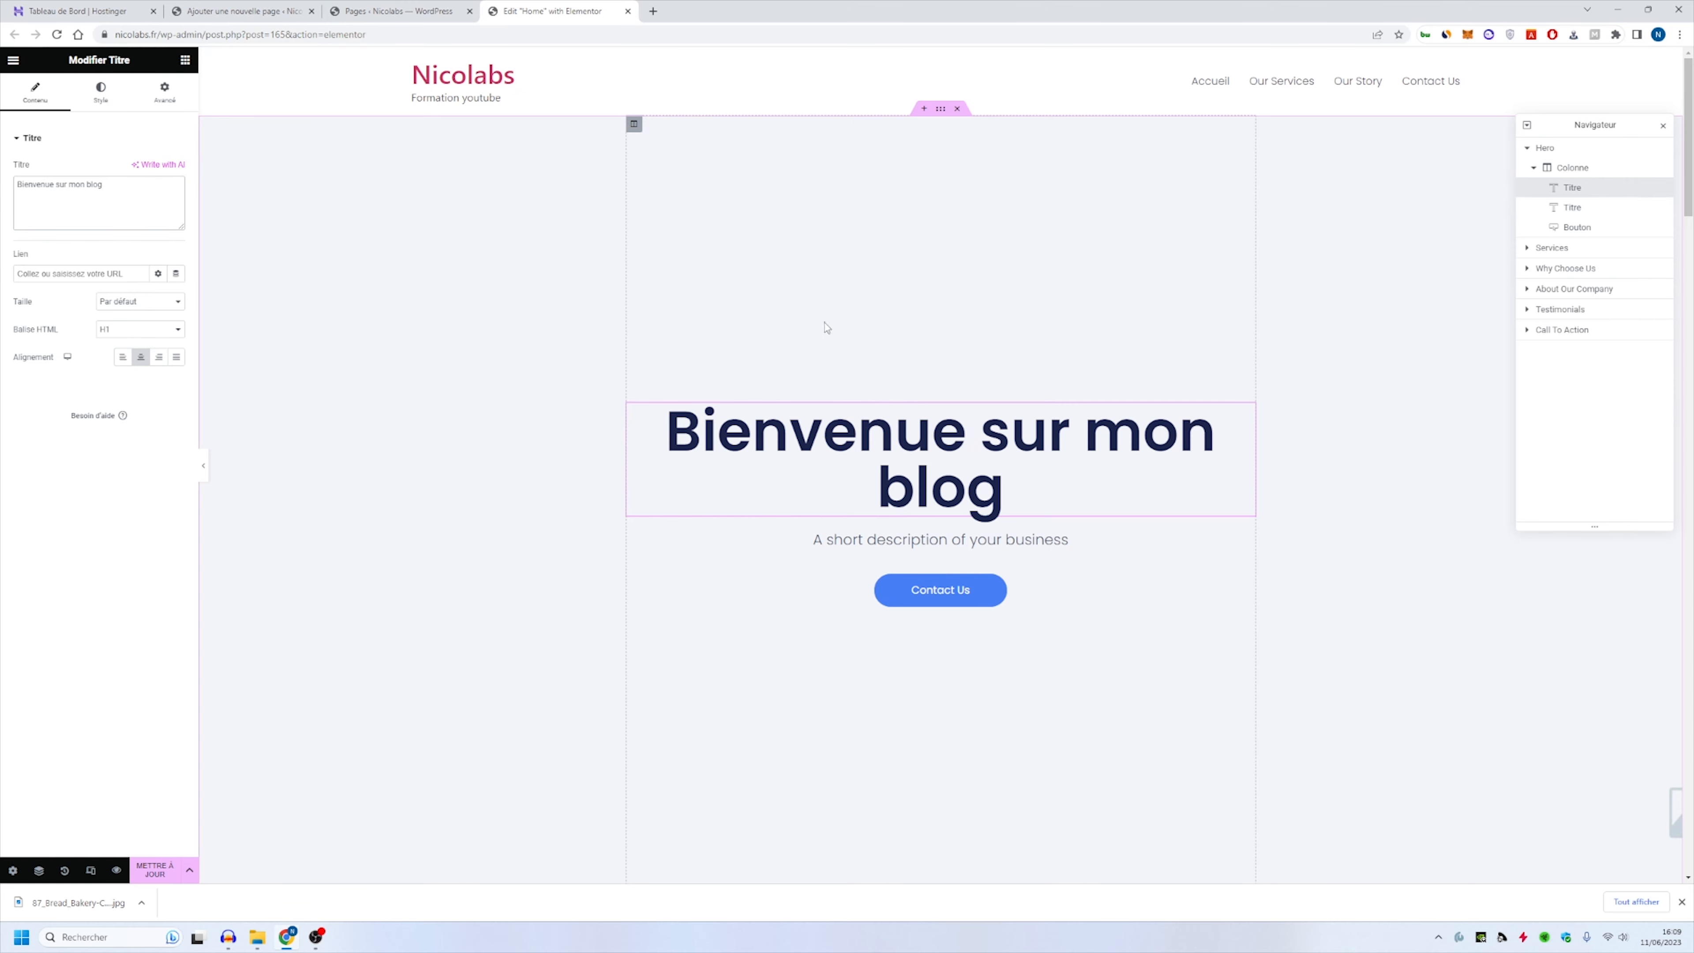
# Step: Widen the Hero section's boxed content to about 1229 and move the floating Navigator aside
pyautogui.click(634, 124)
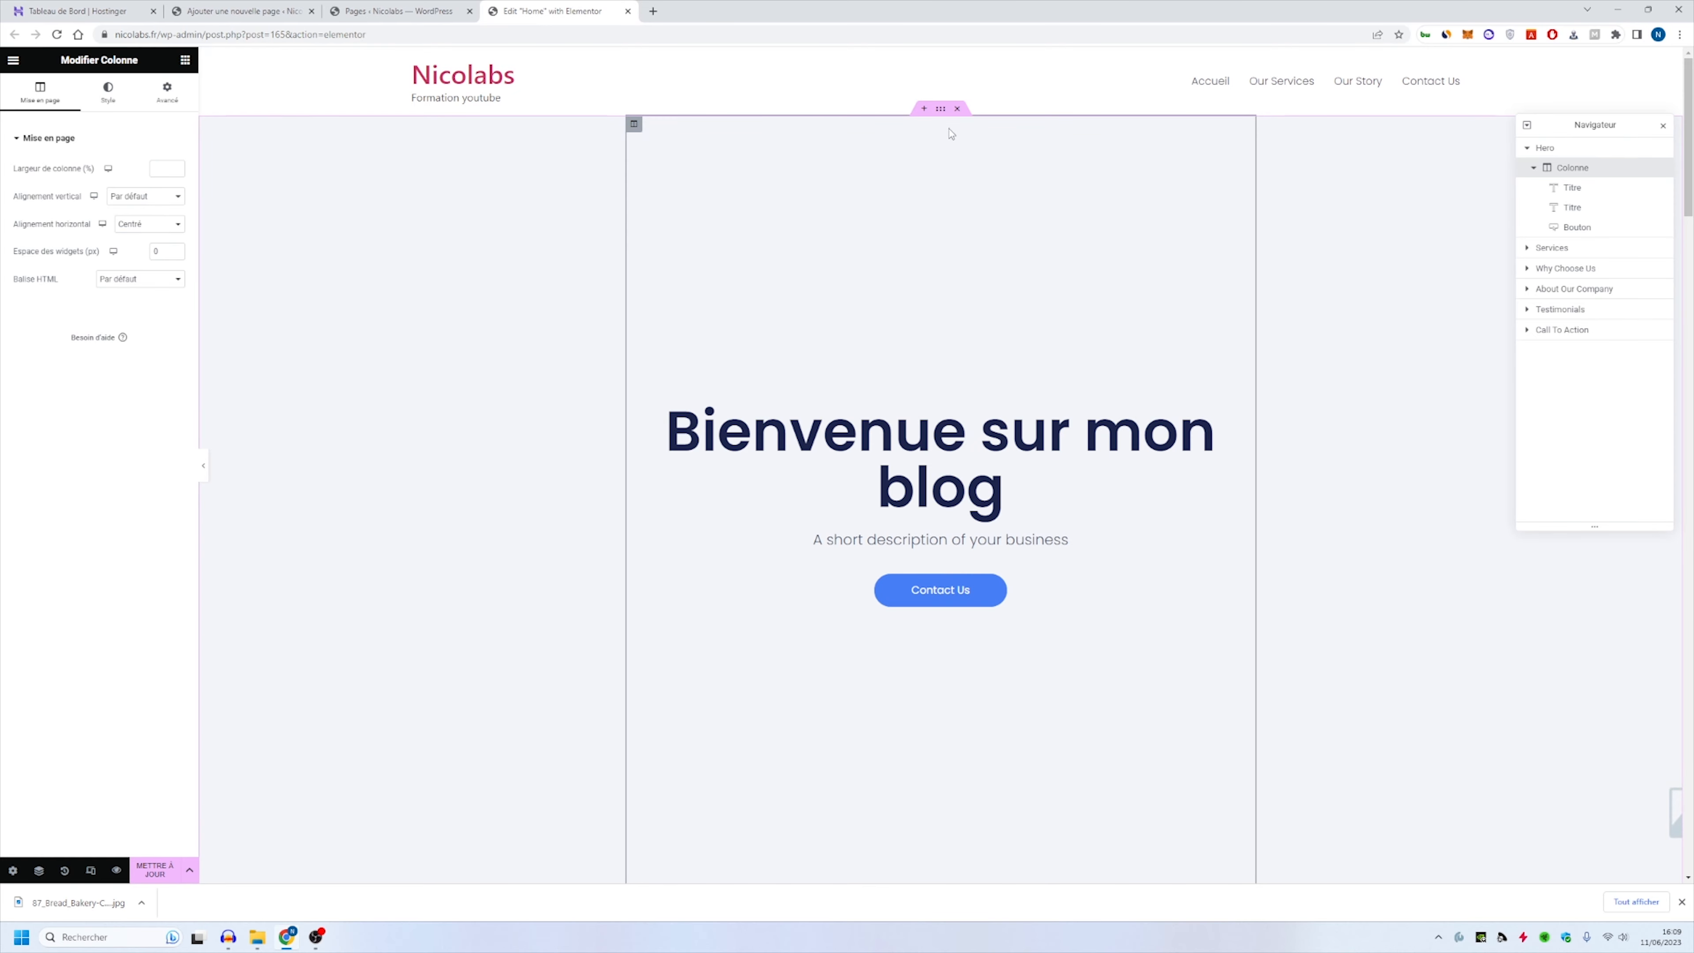
pyautogui.click(940, 109)
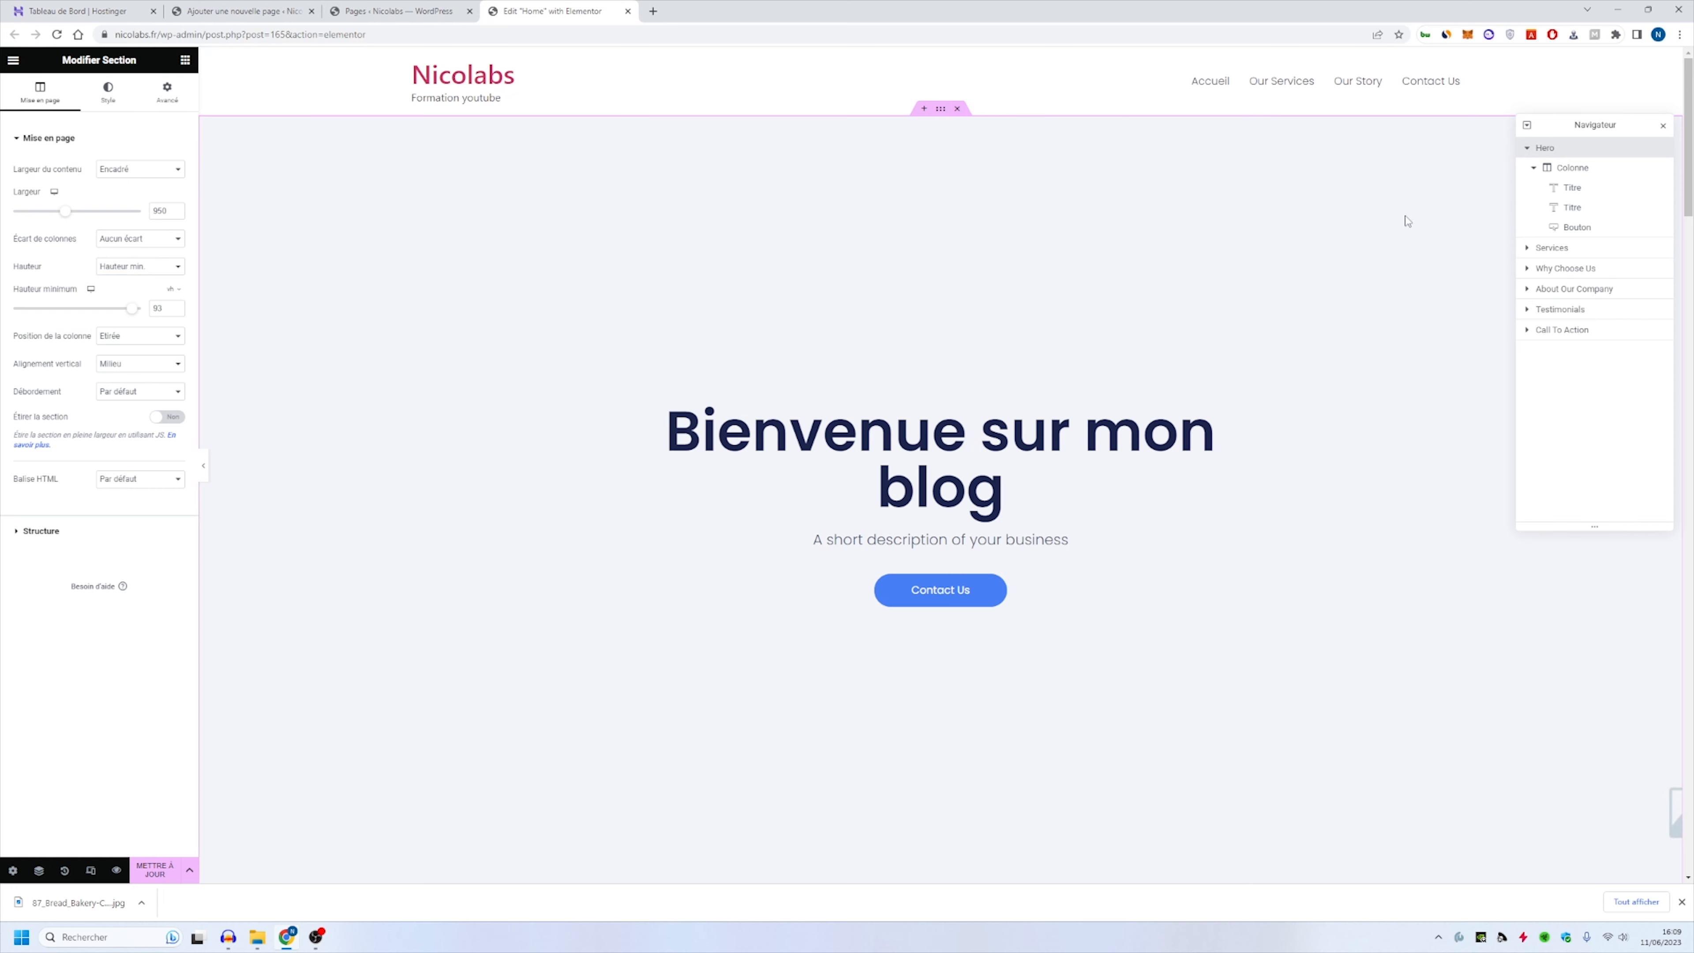
pyautogui.moveTo(1591, 120); pyautogui.dragTo(1576, 142)
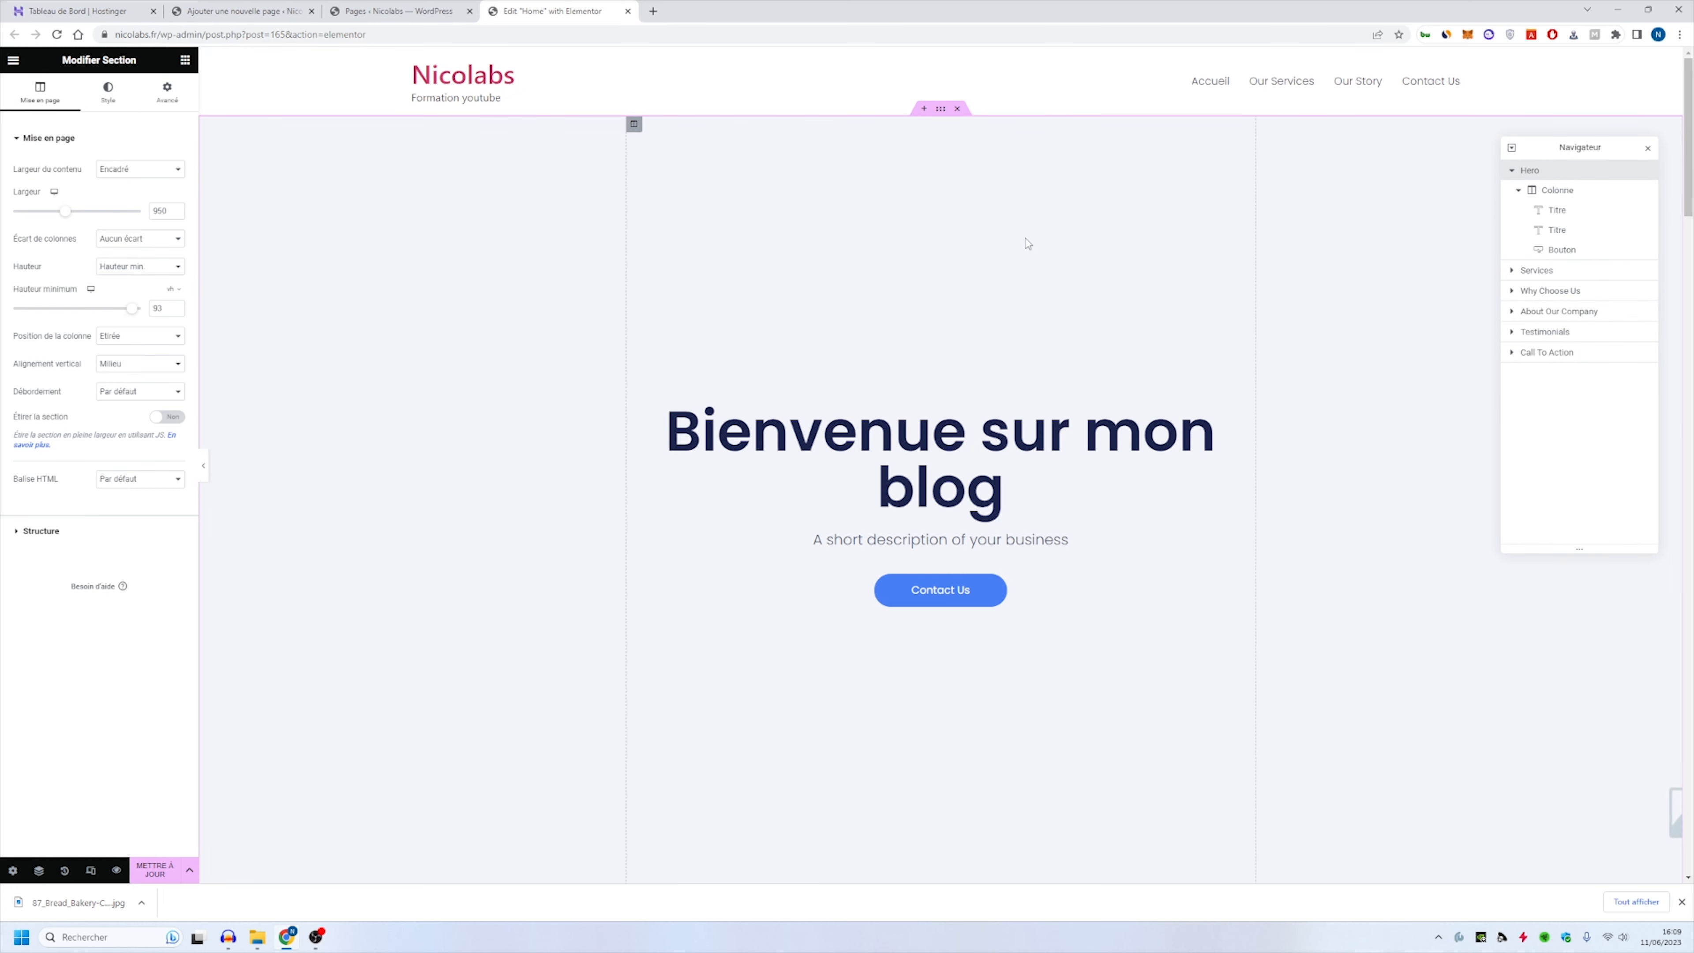
pyautogui.click(81, 536)
pyautogui.click(103, 137)
pyautogui.moveTo(87, 210); pyautogui.dragTo(97, 212)
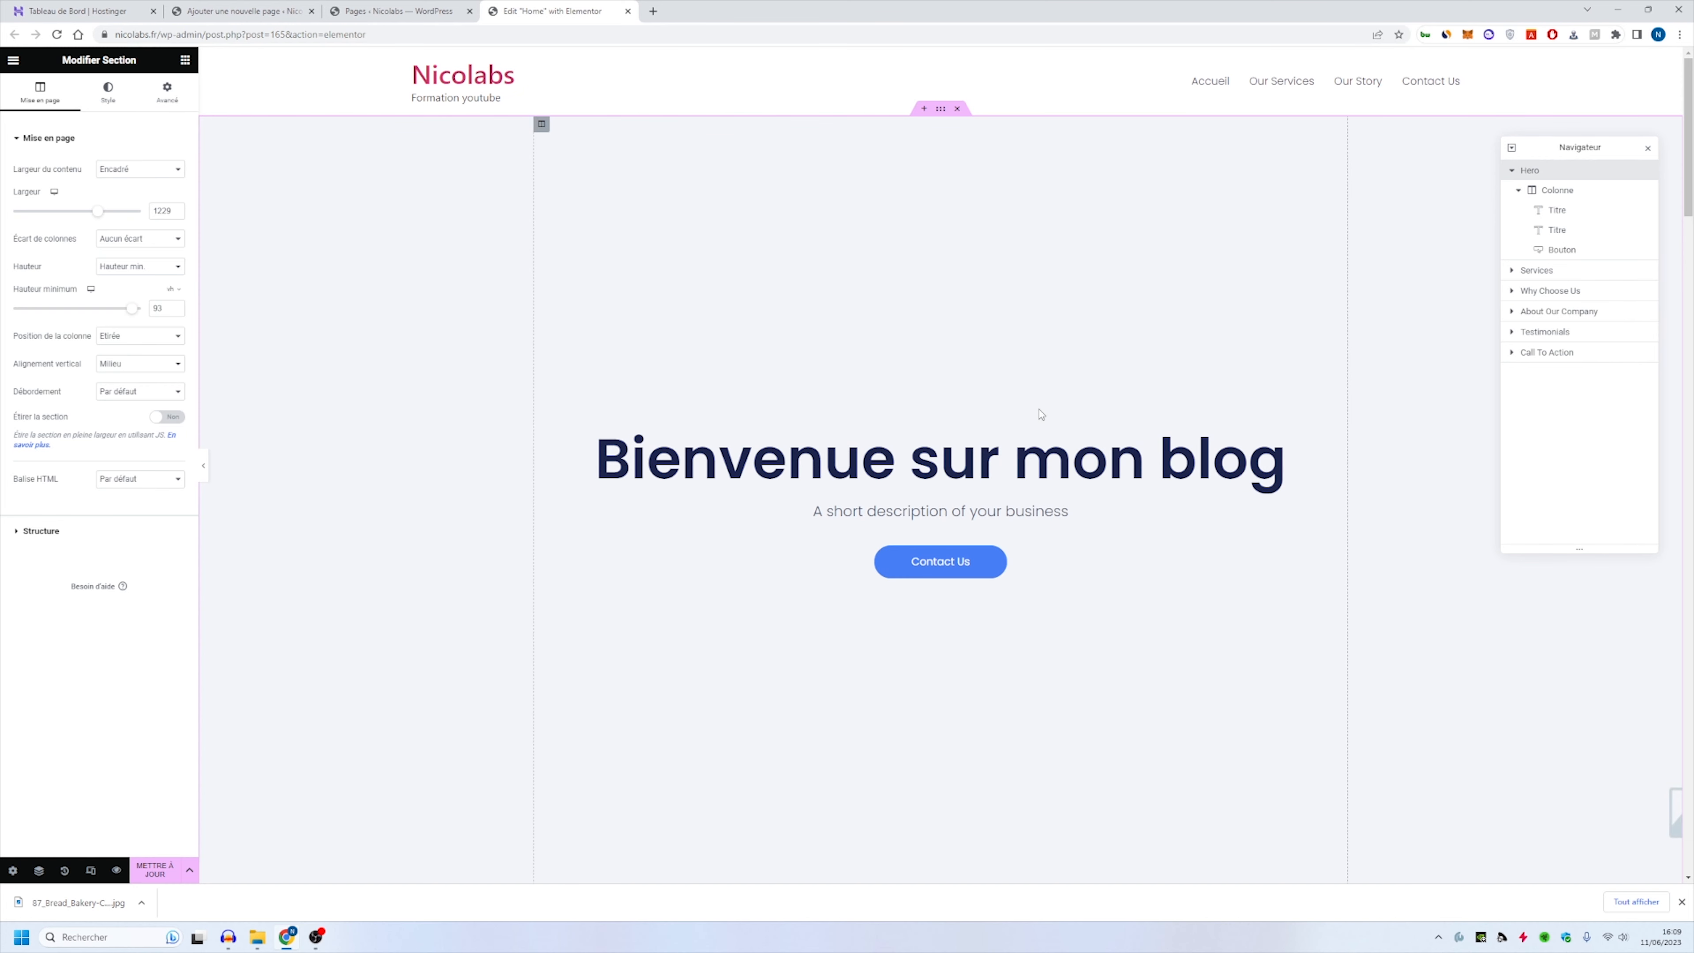
pyautogui.moveTo(1586, 144); pyautogui.dragTo(1505, 134)
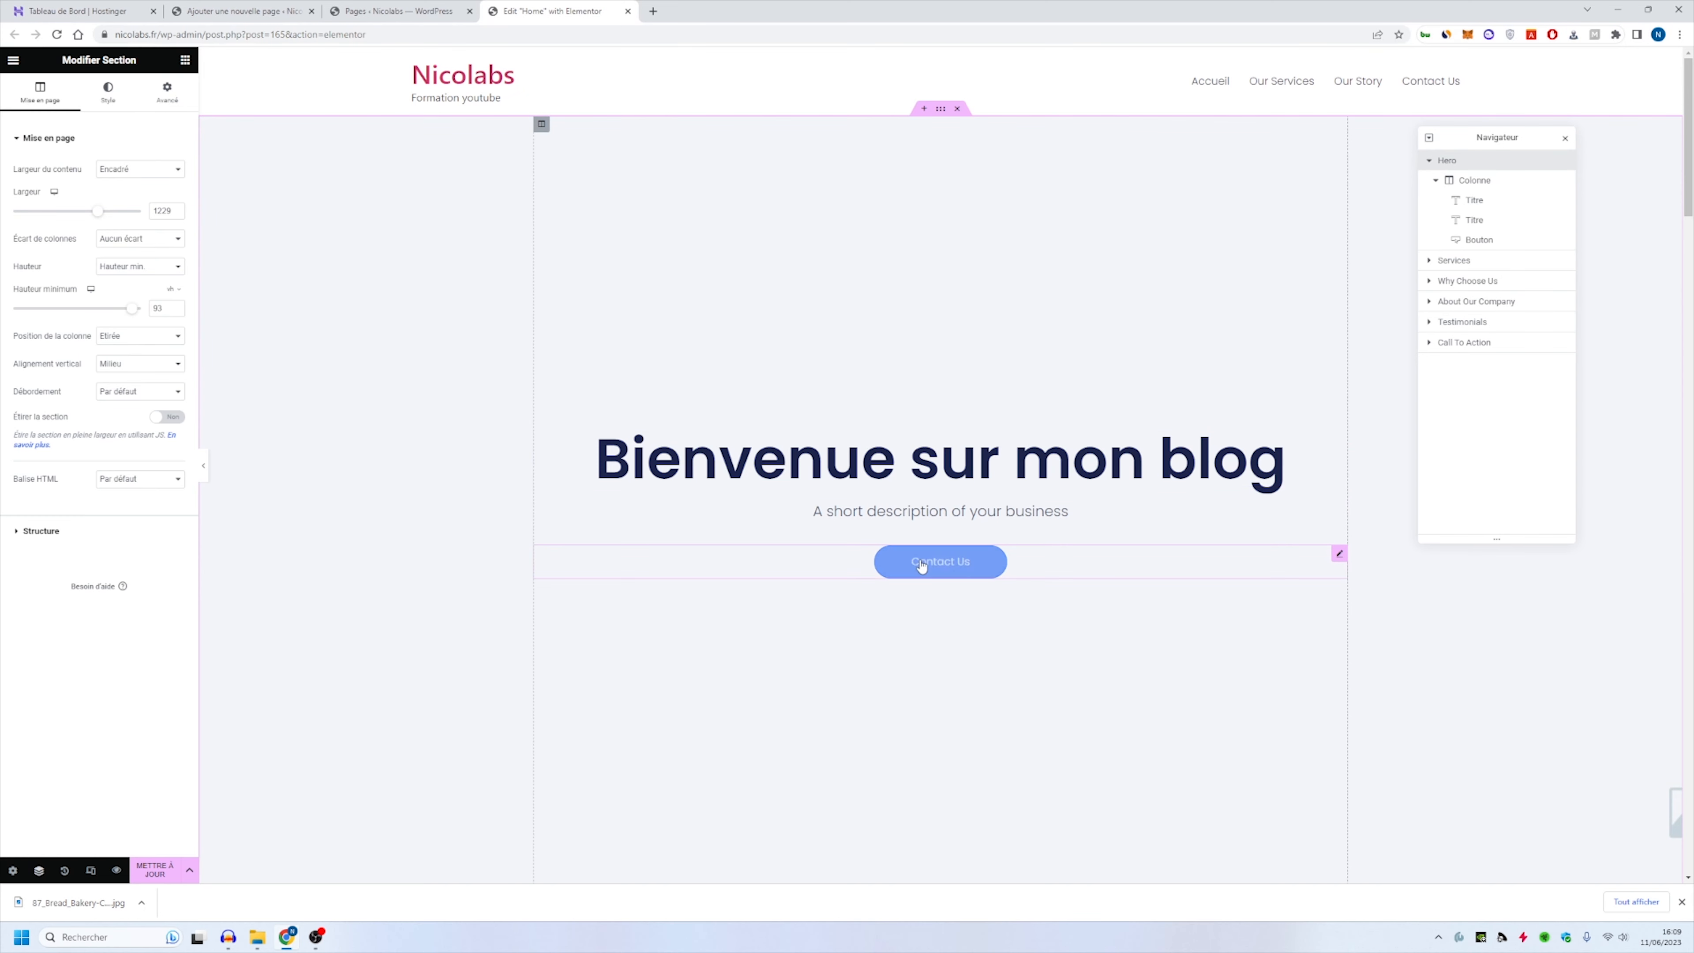
# Step: Add an Image widget between the hero headline and description, using Plus.svg from the media library
pyautogui.click(185, 64)
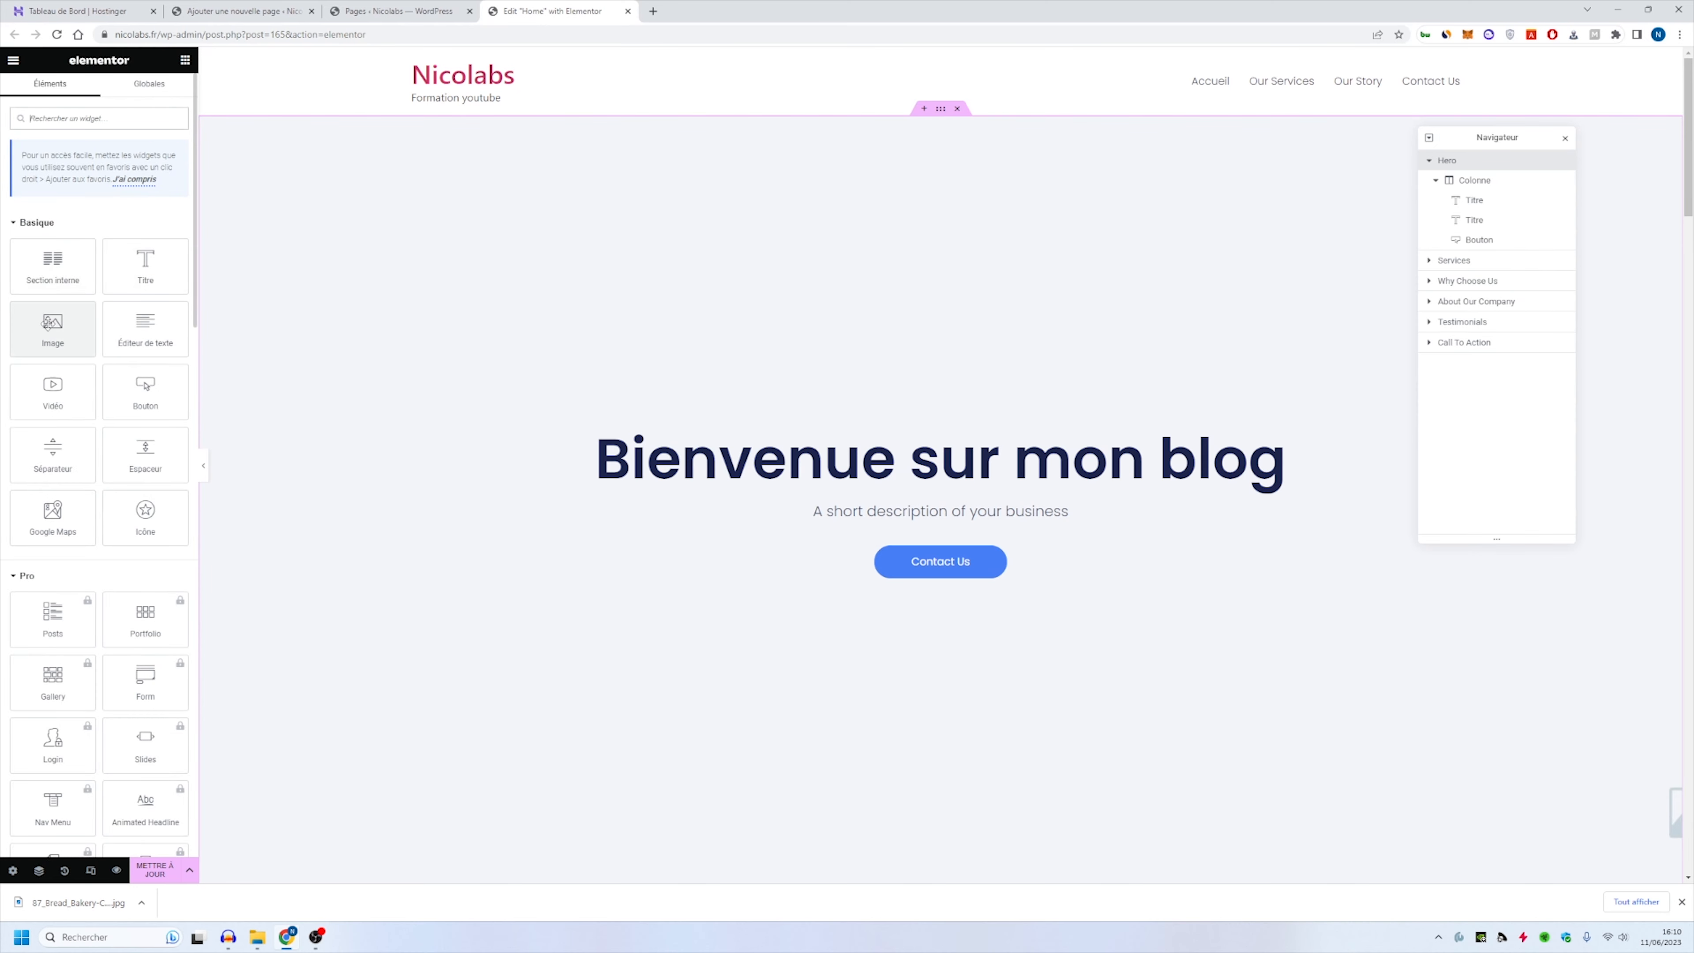
pyautogui.moveTo(60, 327); pyautogui.dragTo(920, 477)
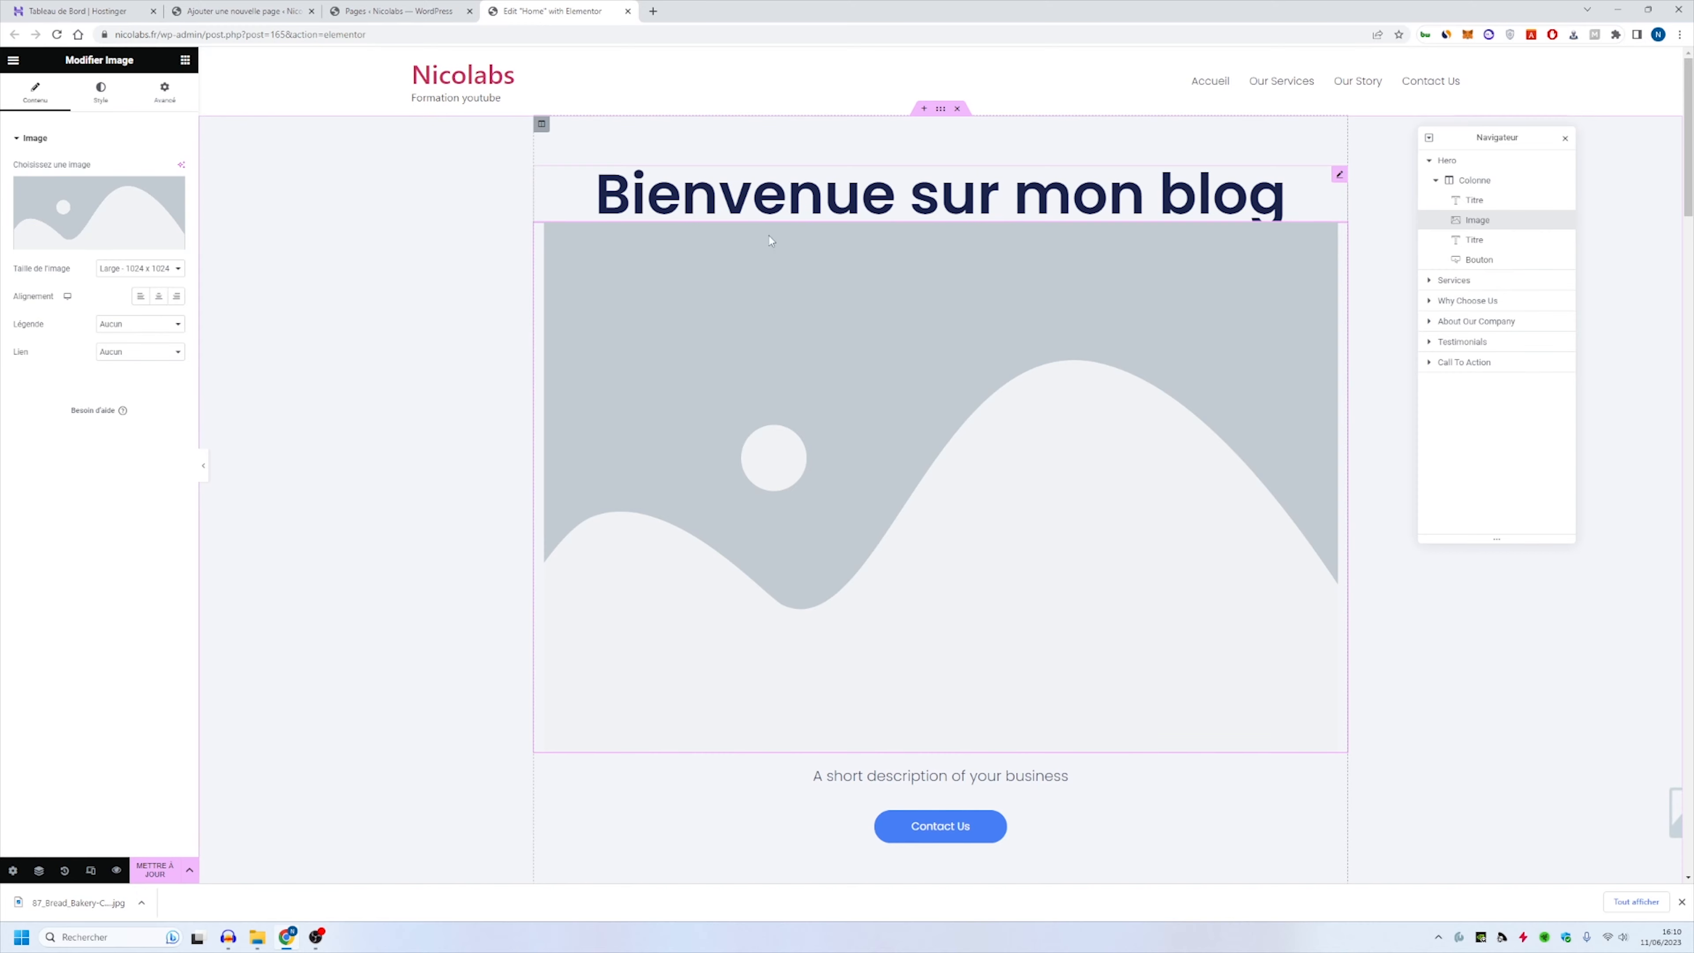
pyautogui.click(73, 232)
pyautogui.click(259, 235)
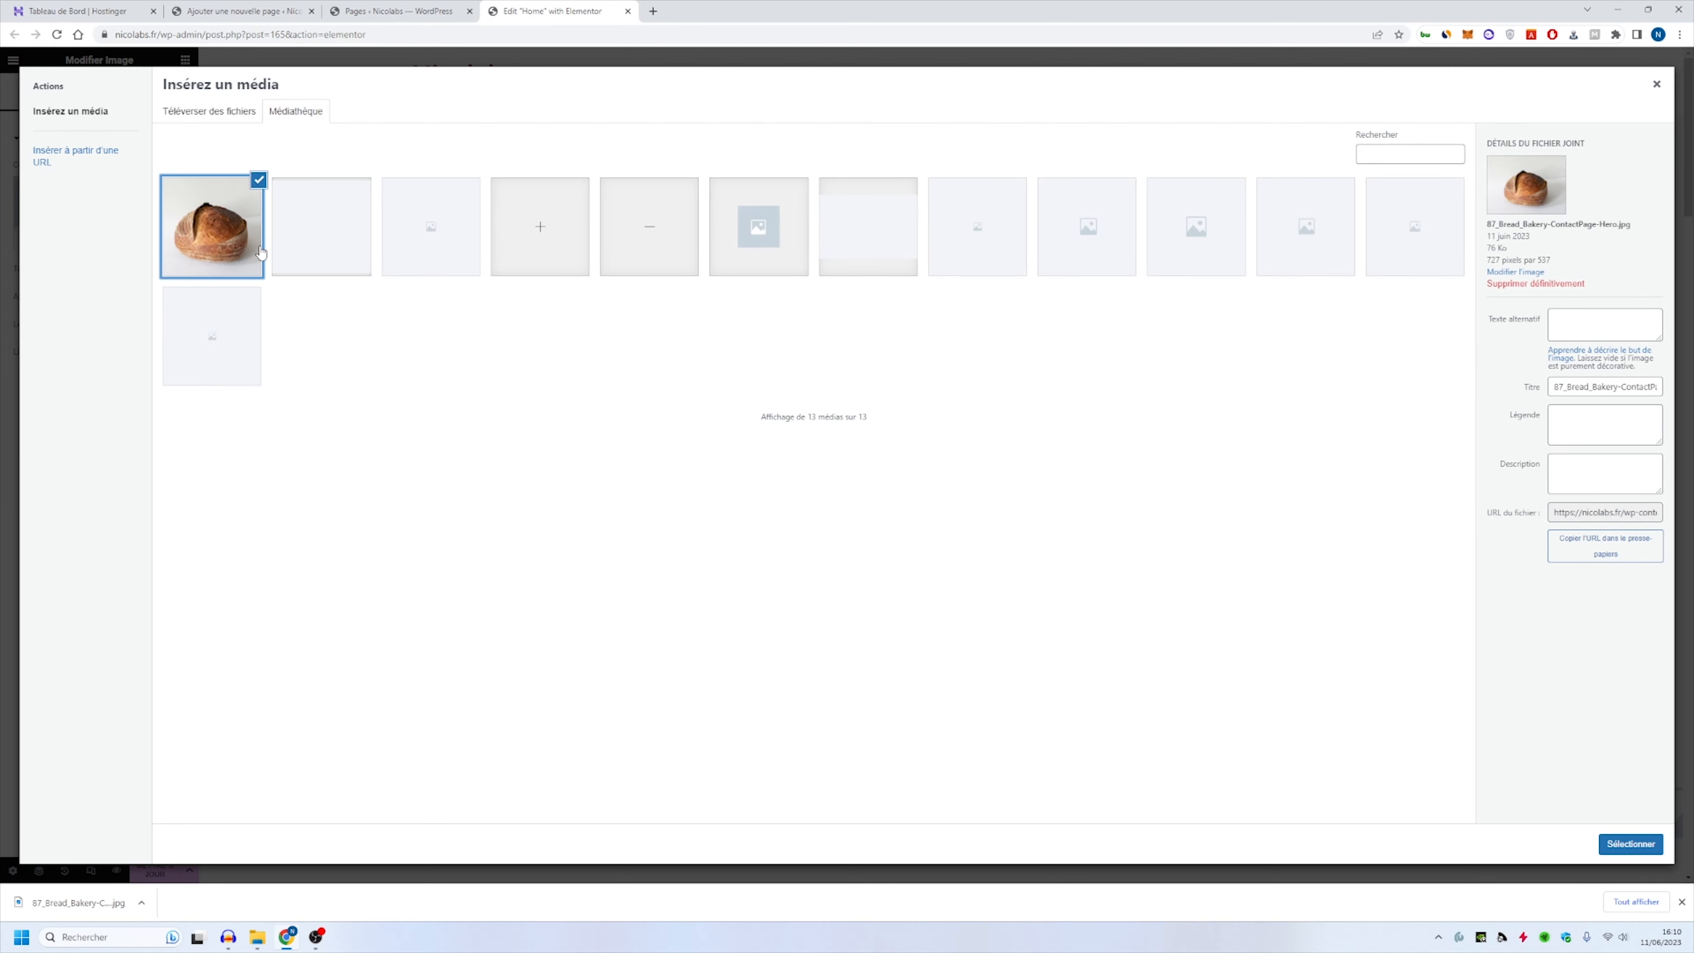
pyautogui.click(609, 259)
pyautogui.click(565, 253)
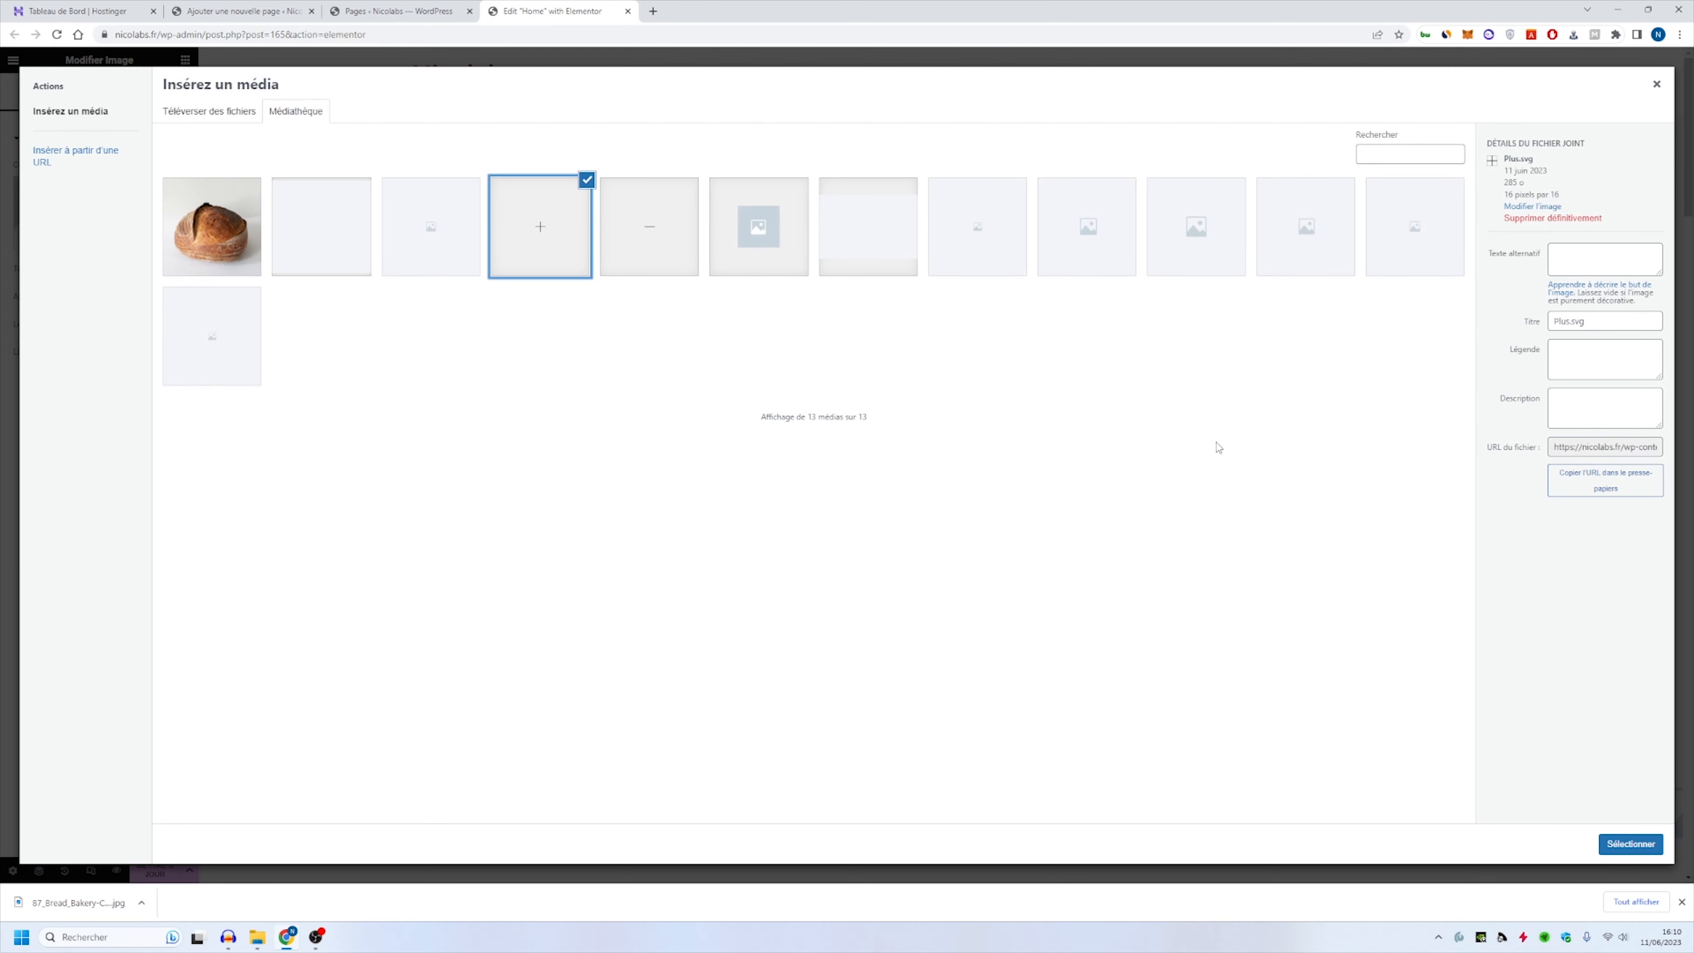
pyautogui.click(1627, 844)
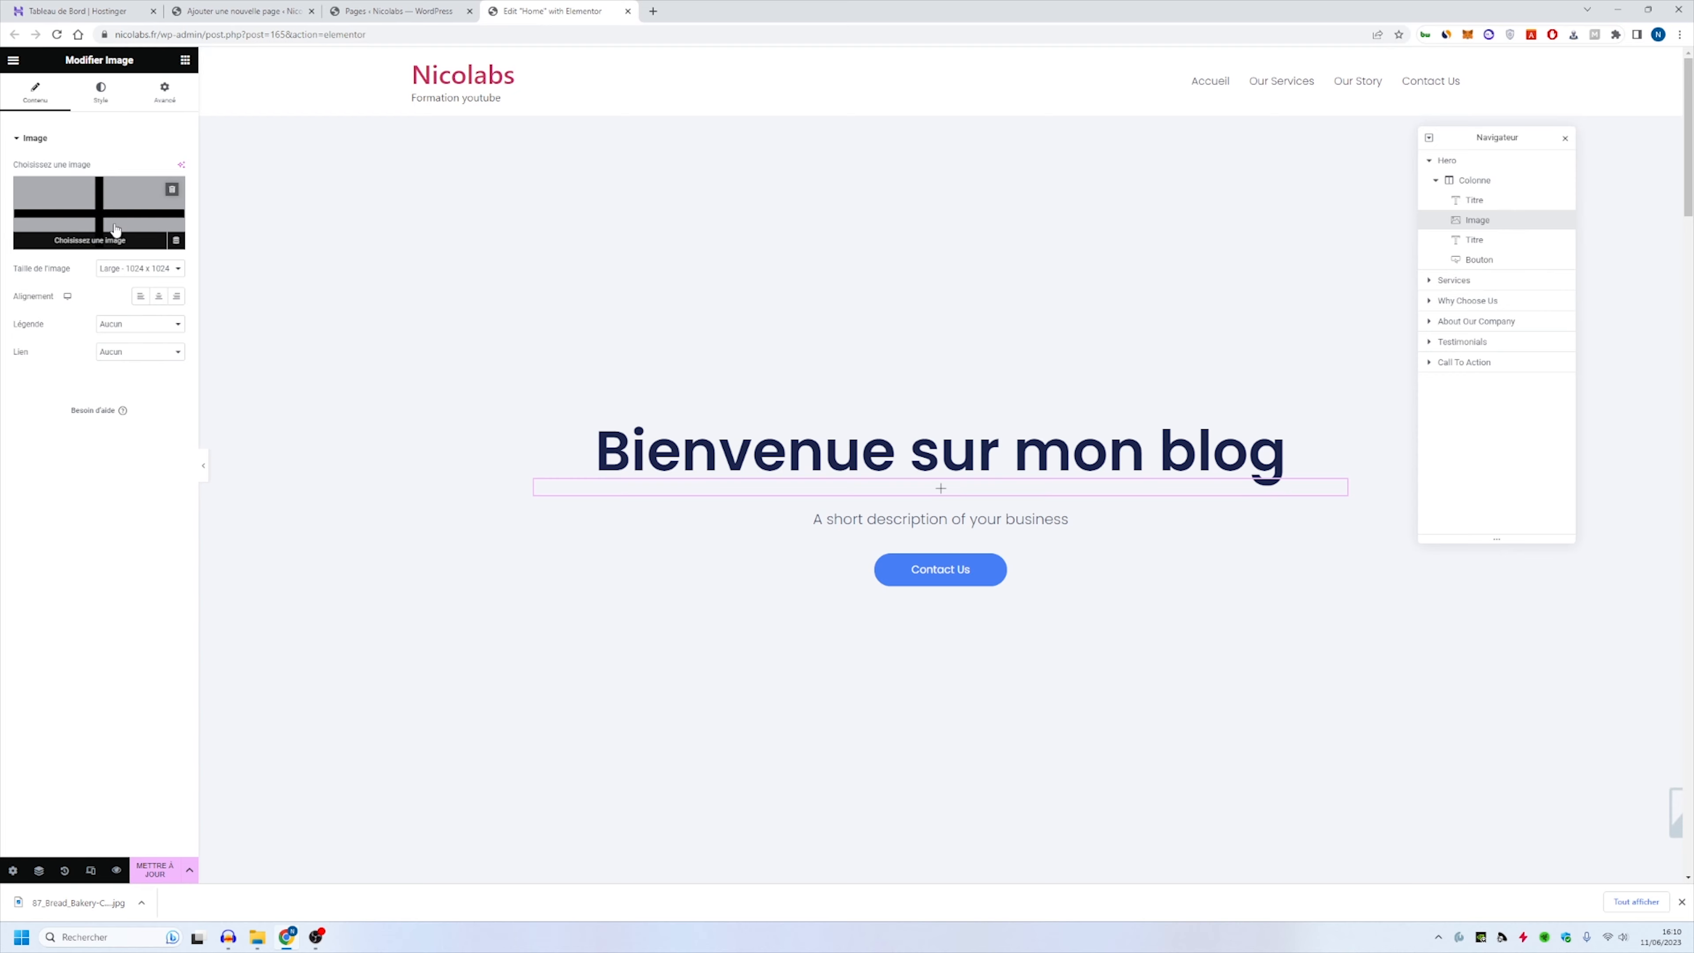
# Step: Look at the plus image's style options and delete that Image widget from the hero section
pyautogui.click(100, 91)
pyautogui.moveTo(17, 189)
pyautogui.mouseDown()
pyautogui.moveTo(36, 188)
pyautogui.moveTo(15, 186)
pyautogui.mouseUp()
pyautogui.rightClick(958, 500)
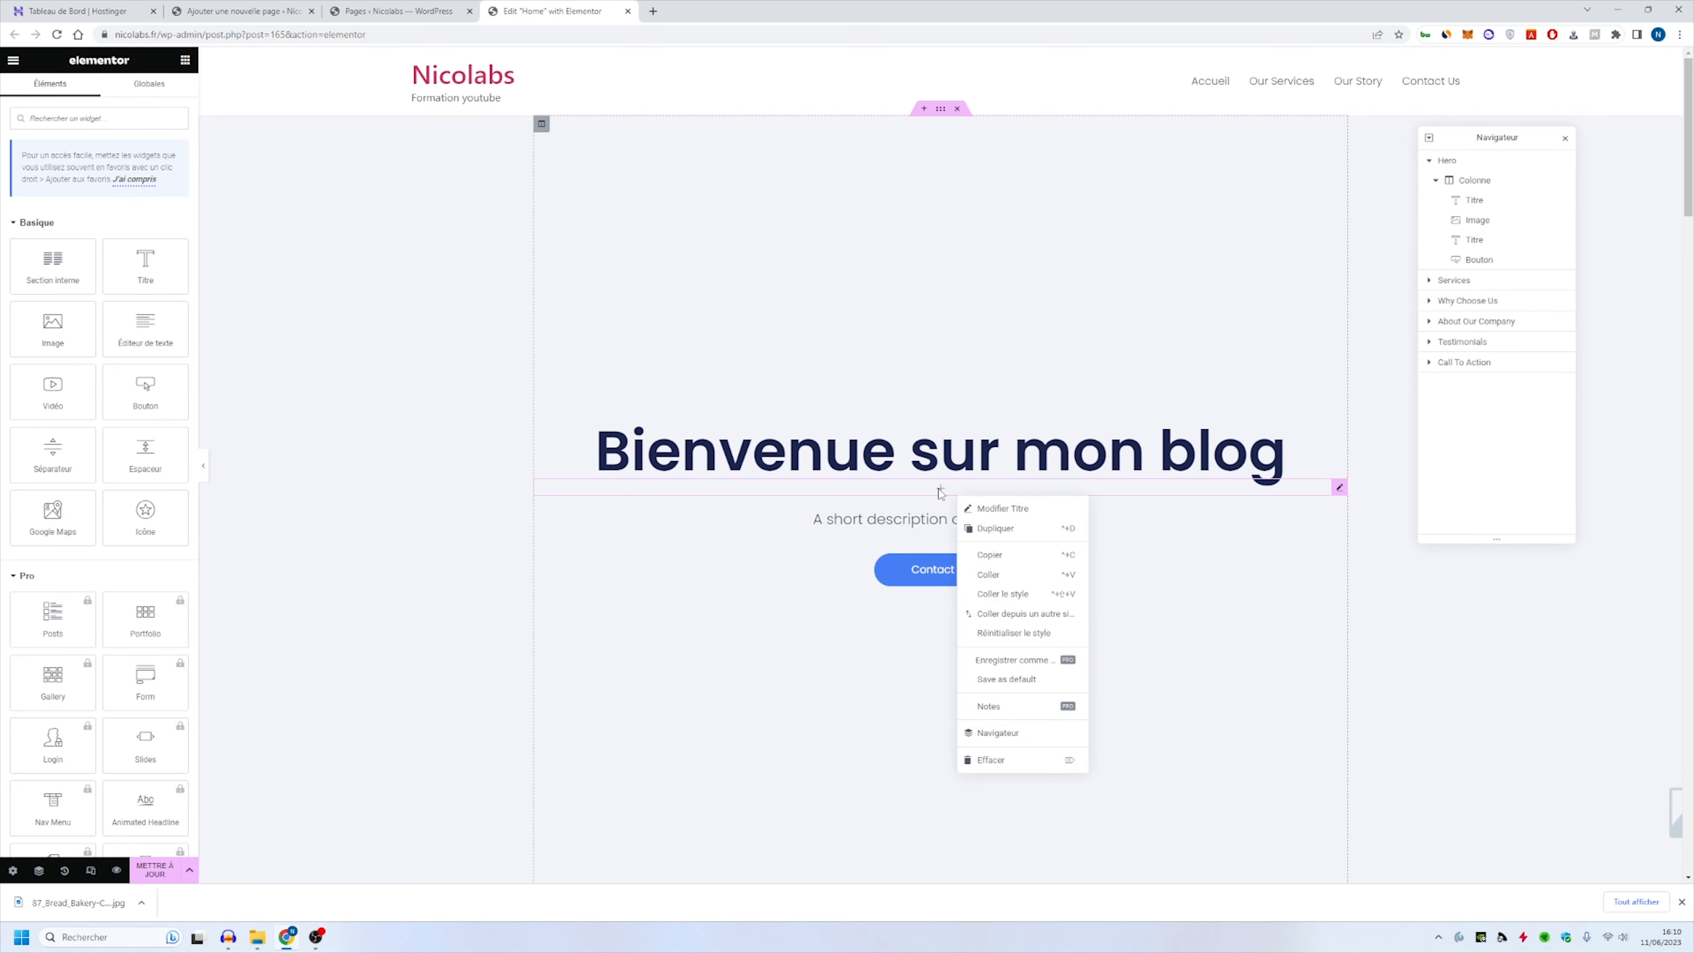
pyautogui.click(985, 752)
# Step: Duplicate the hero description "A short description of your business" twice
pyautogui.rightClick(927, 511)
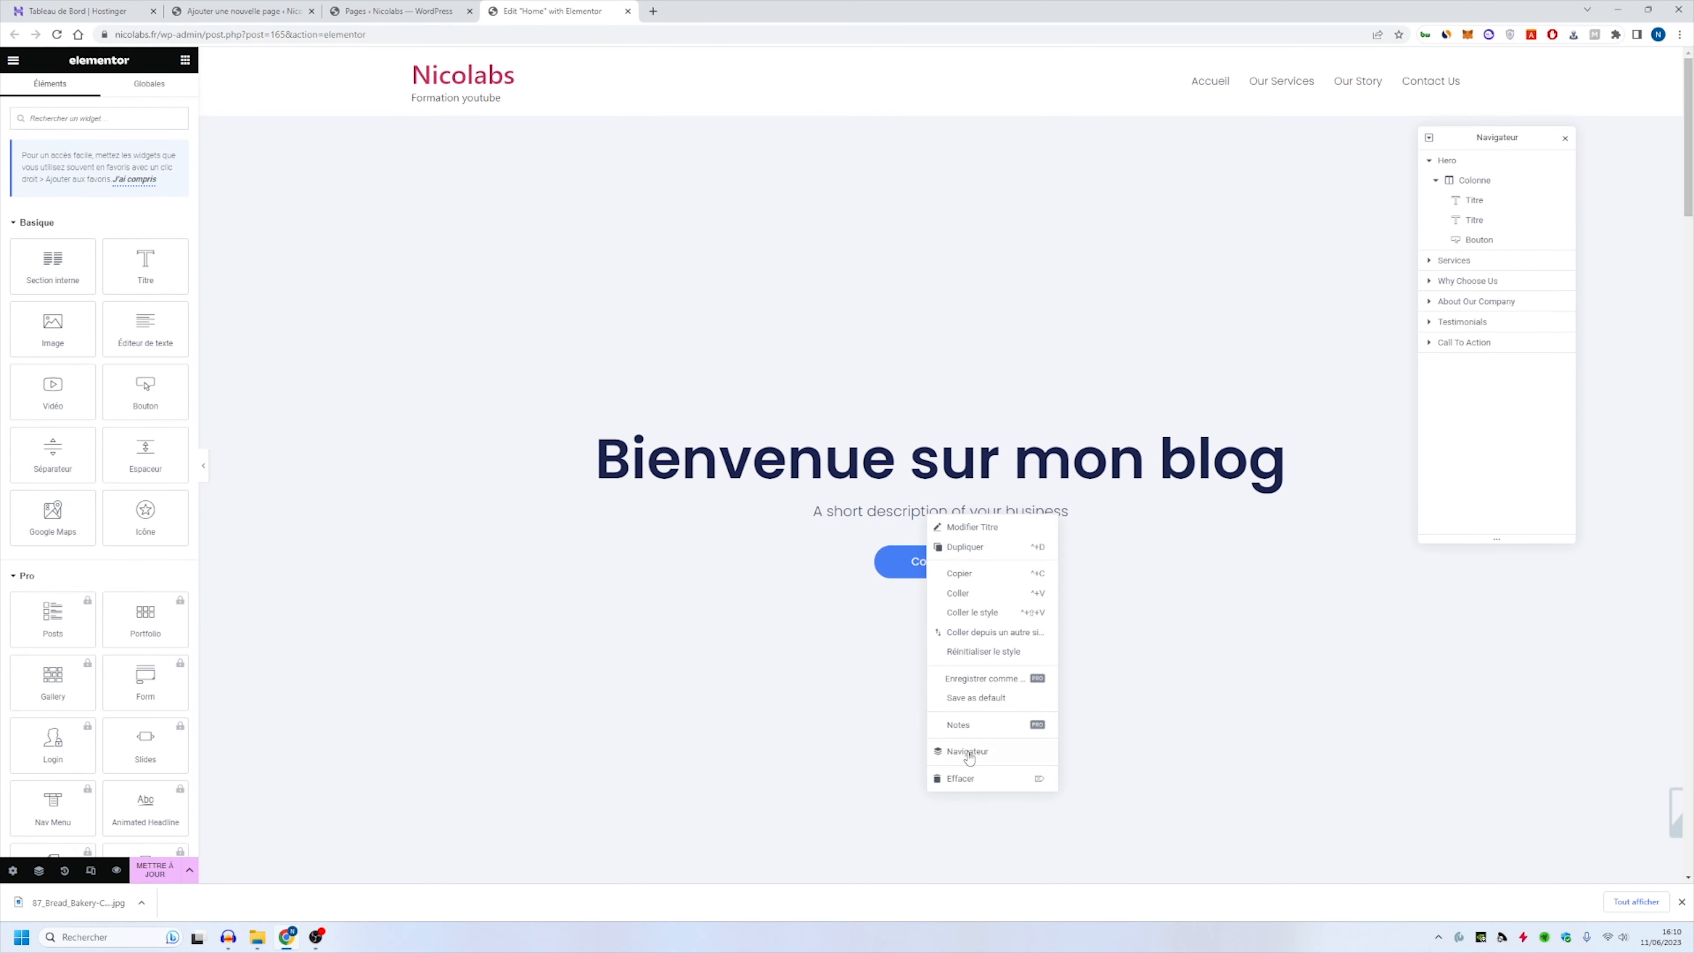
pyautogui.click(900, 512)
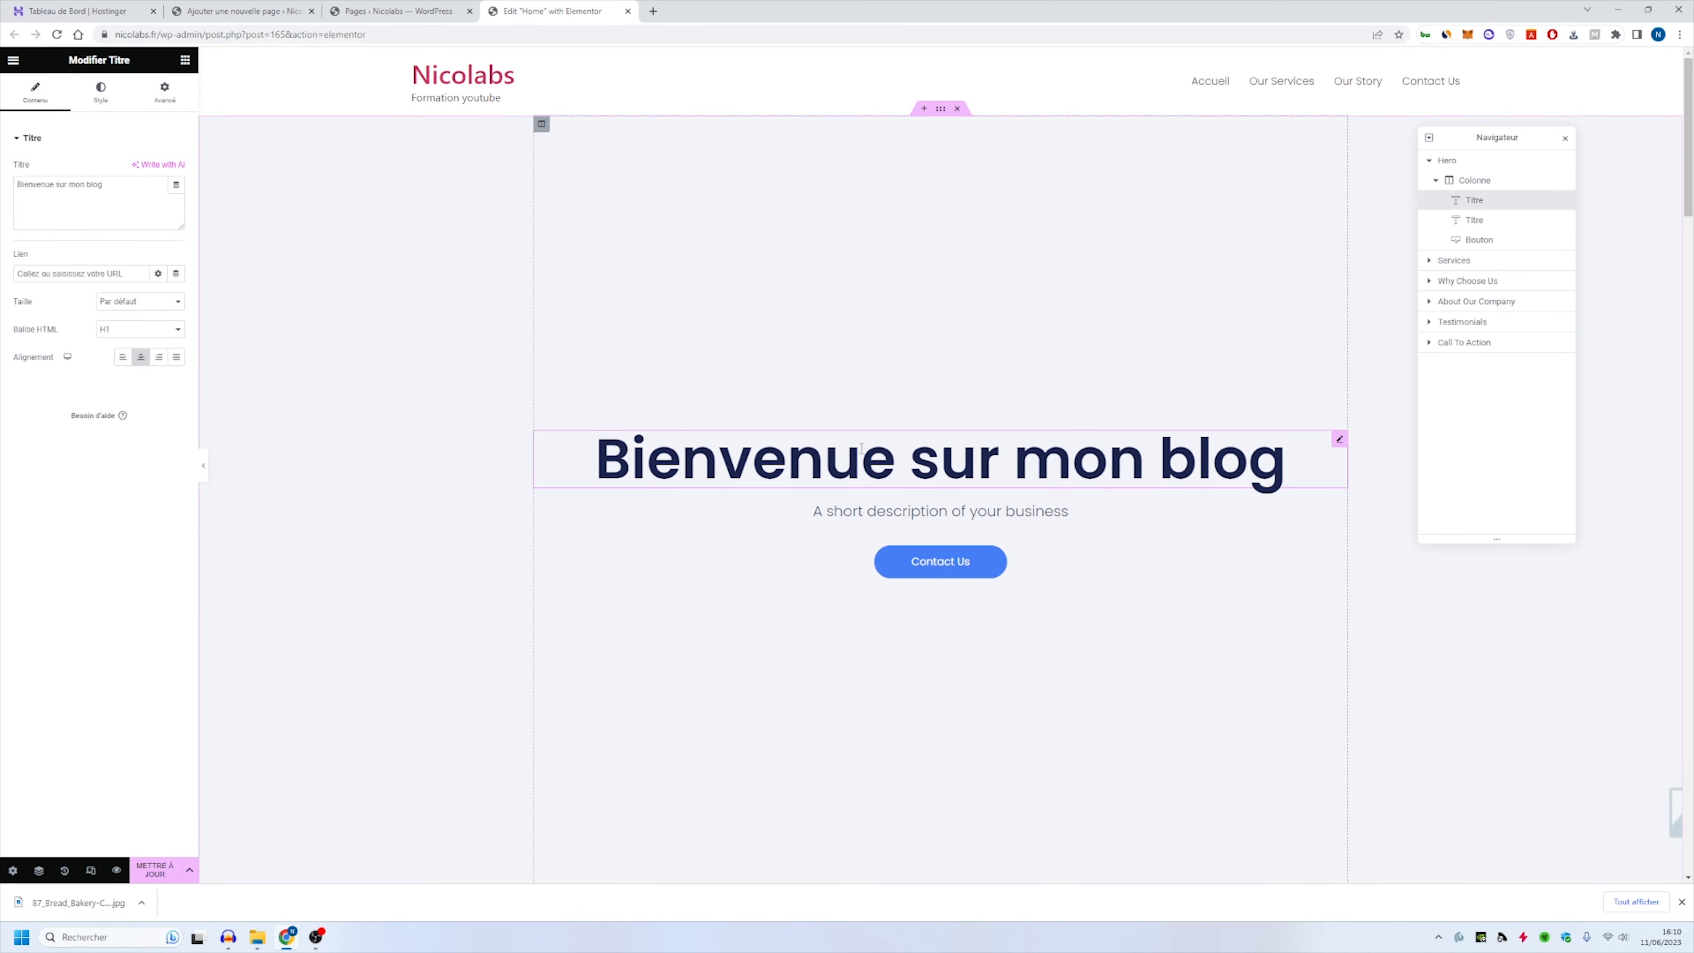
pyautogui.rightClick(873, 517)
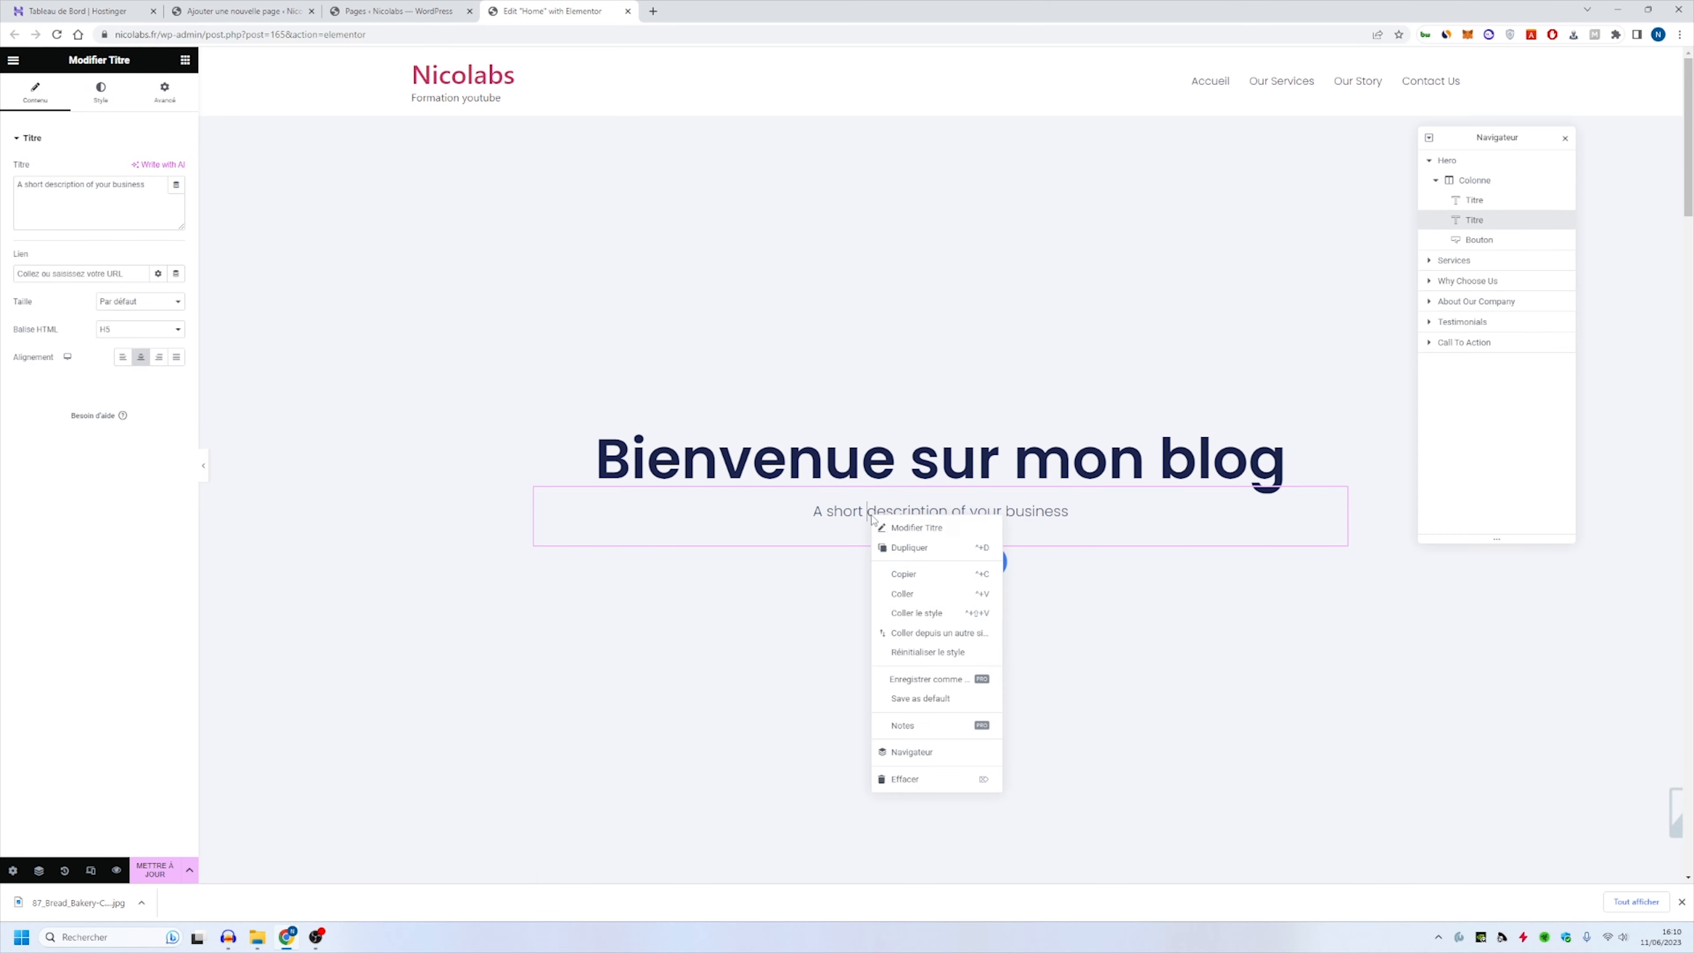
pyautogui.click(937, 546)
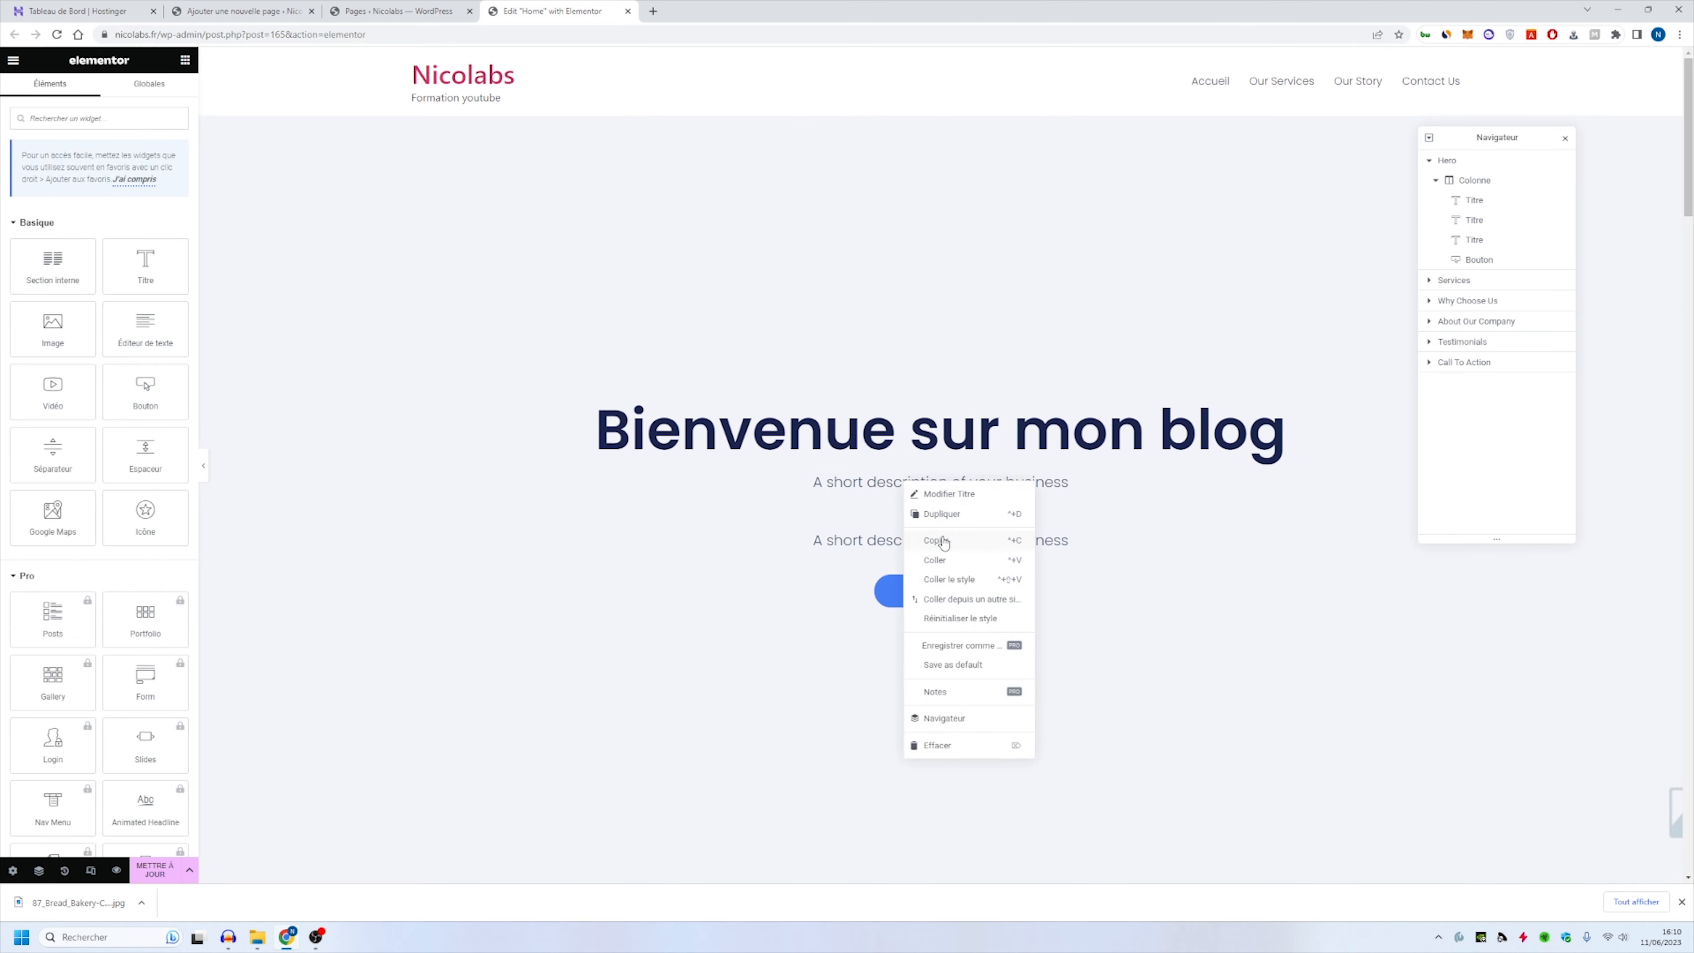
pyautogui.click(943, 542)
pyautogui.rightClick(941, 547)
pyautogui.click(986, 619)
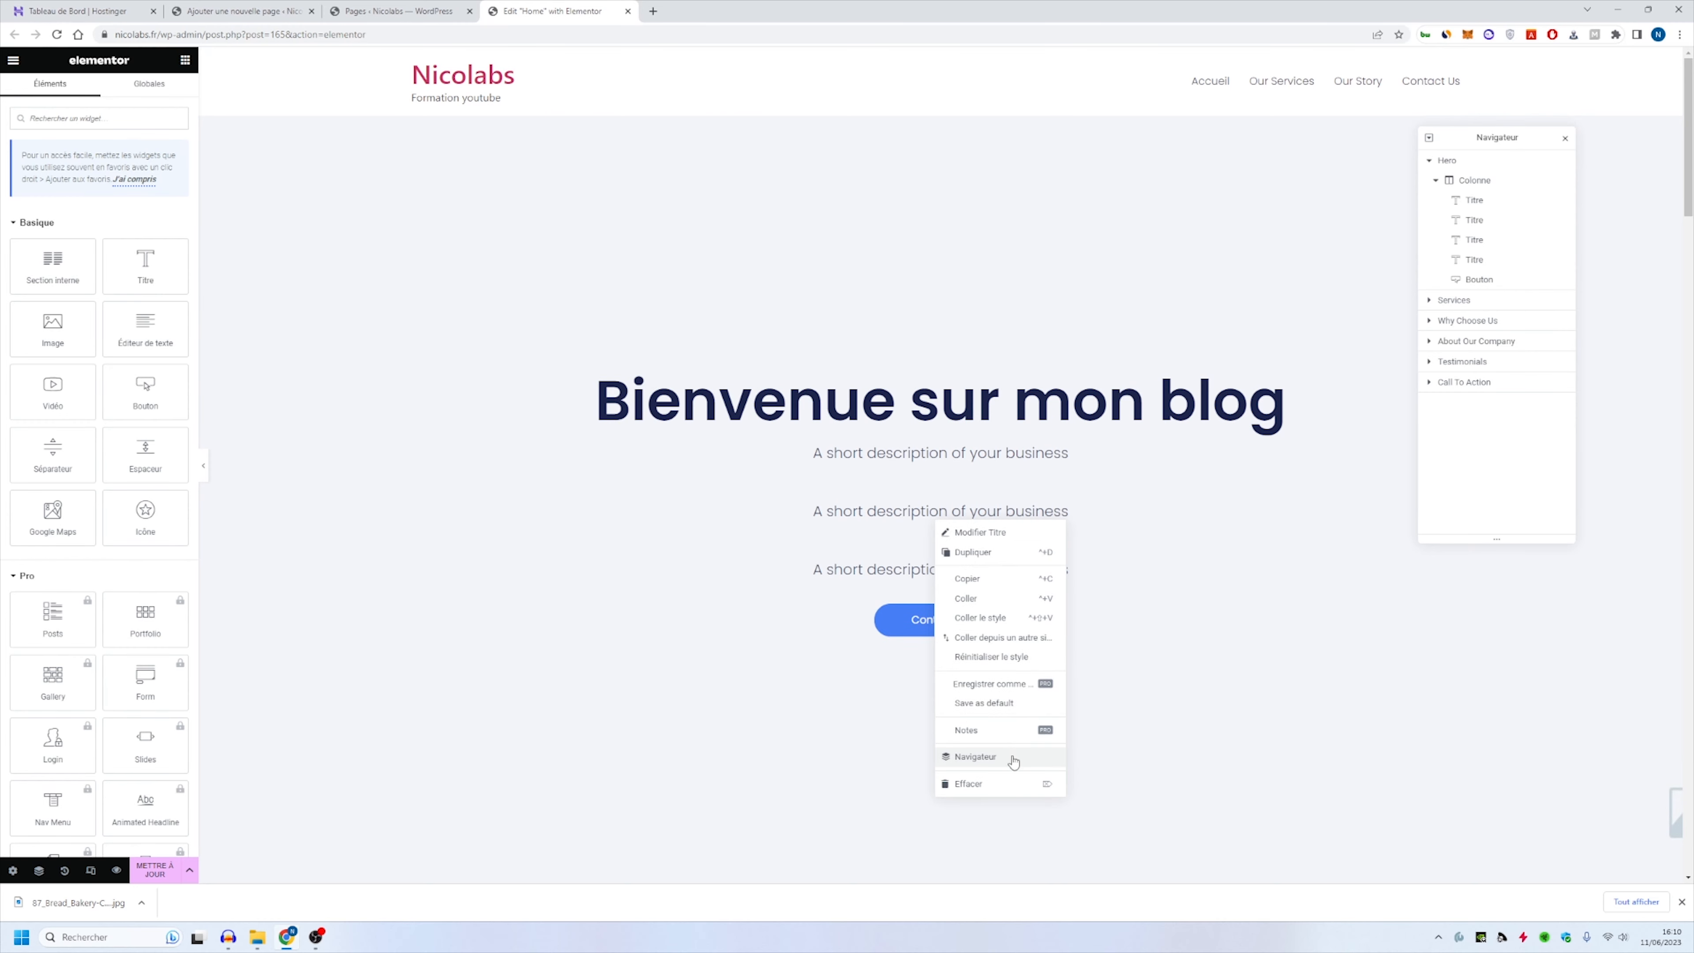
pyautogui.click(1006, 757)
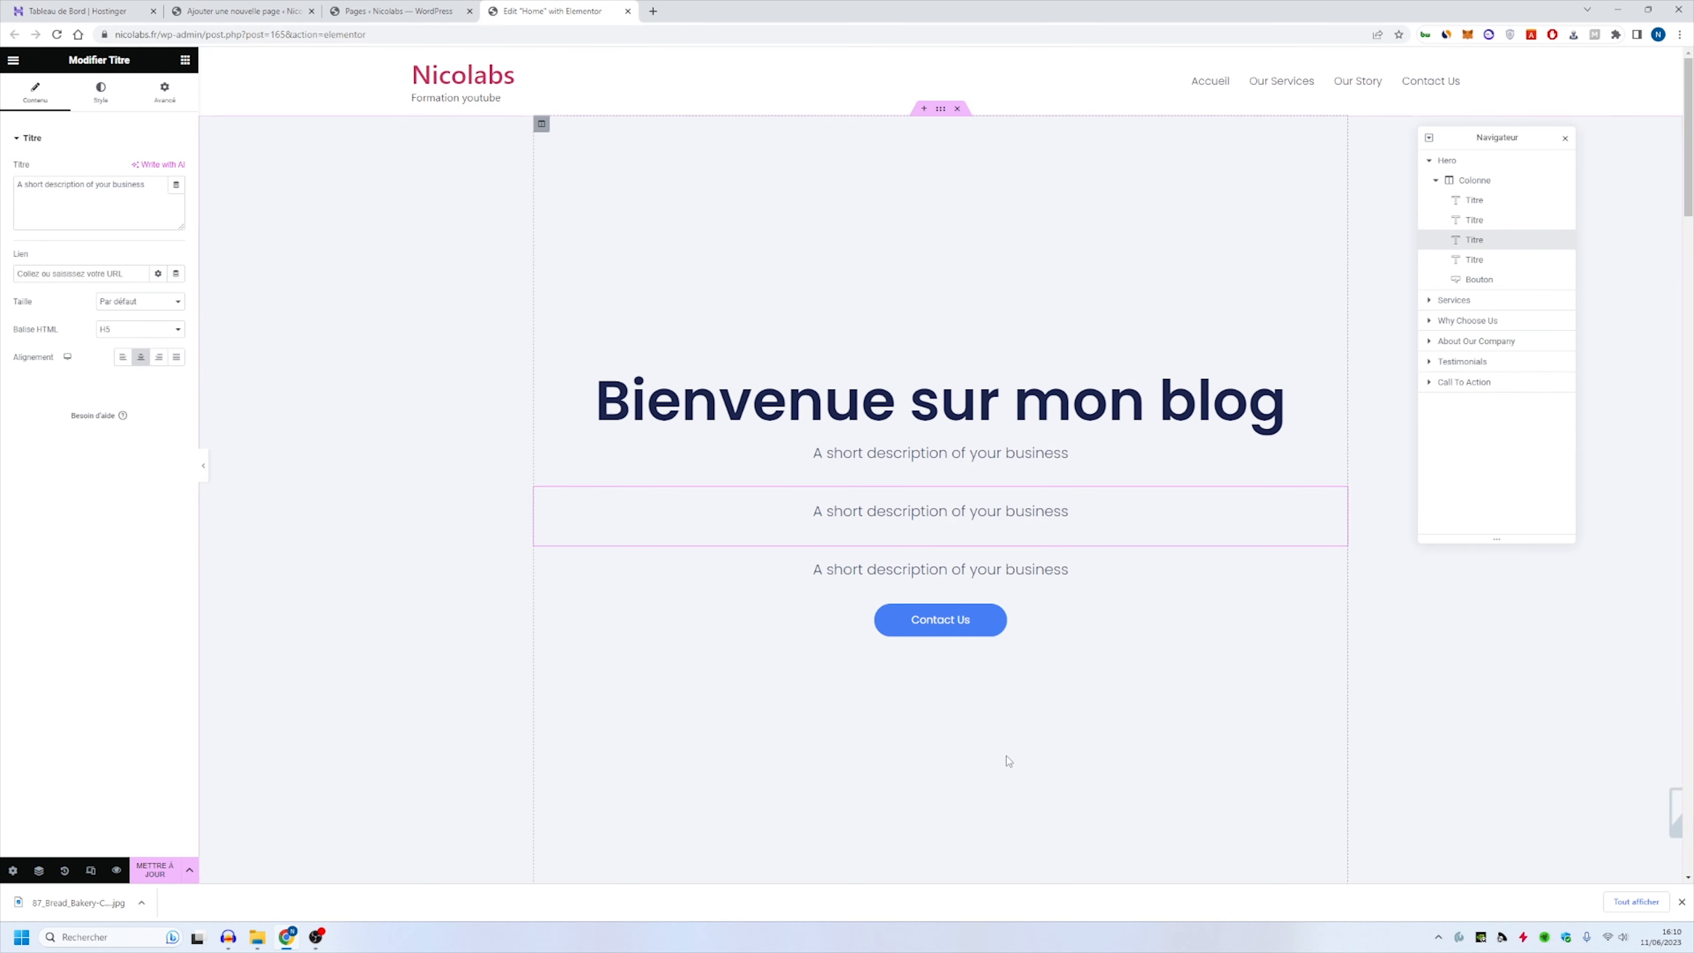
# Step: Move the floating Navigator aside and delete all three description titles below the hero headline
pyautogui.moveTo(1489, 135); pyautogui.dragTo(1546, 157)
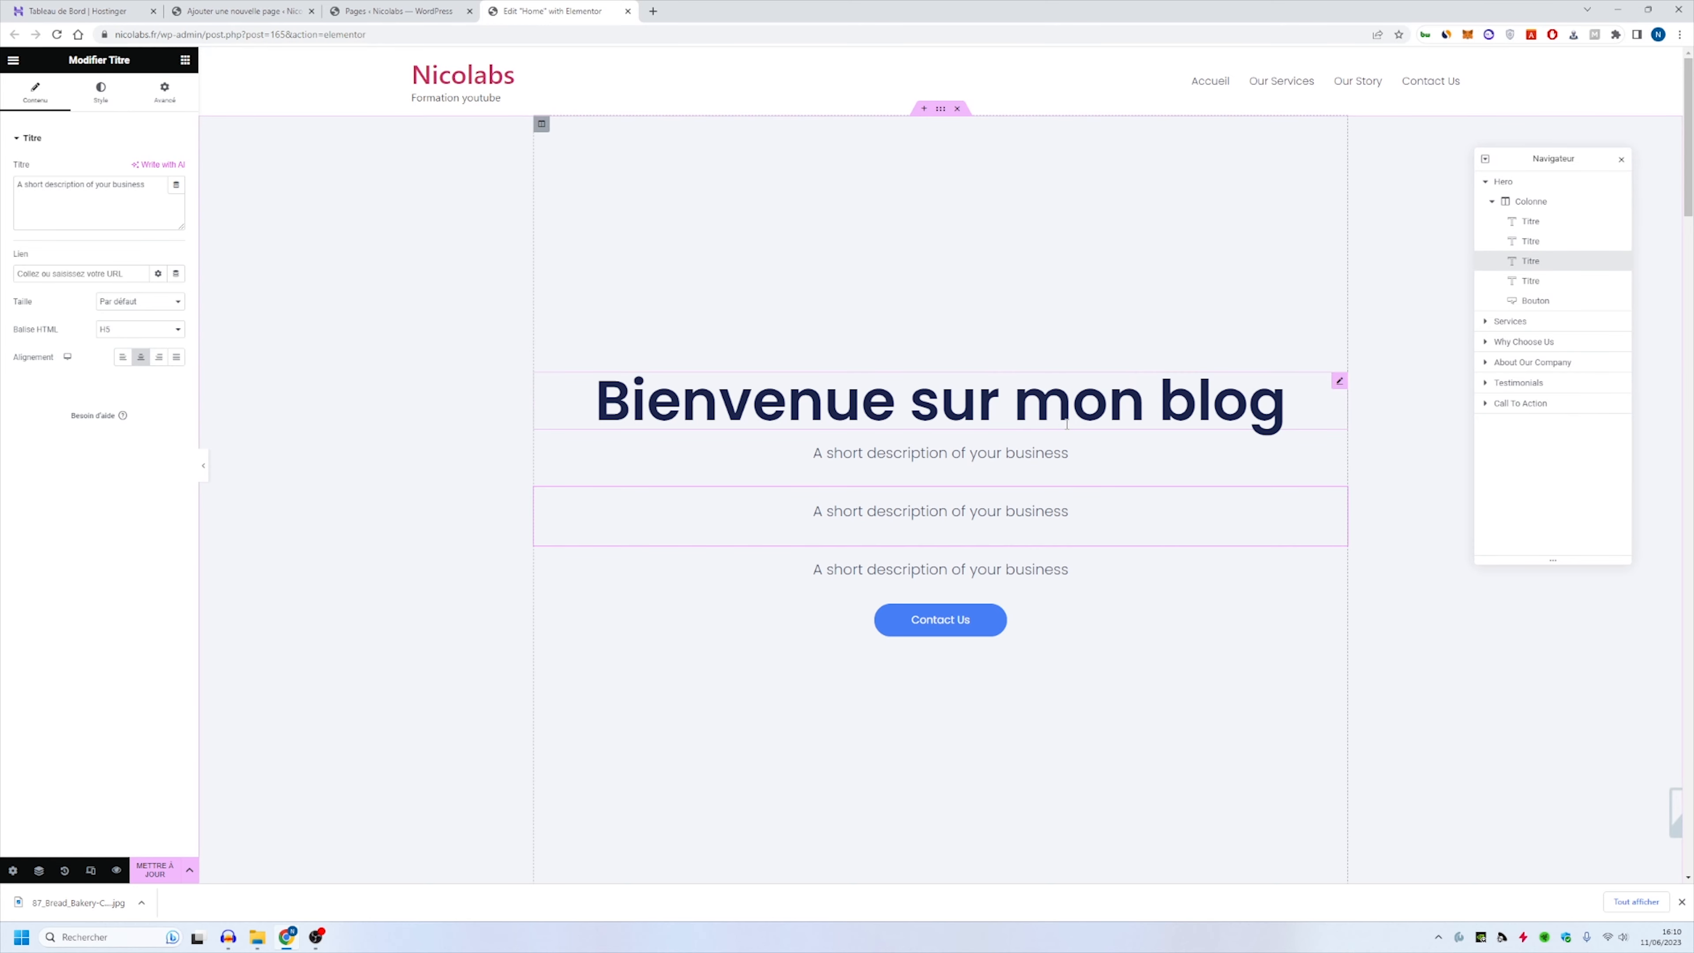
pyautogui.rightClick(920, 503)
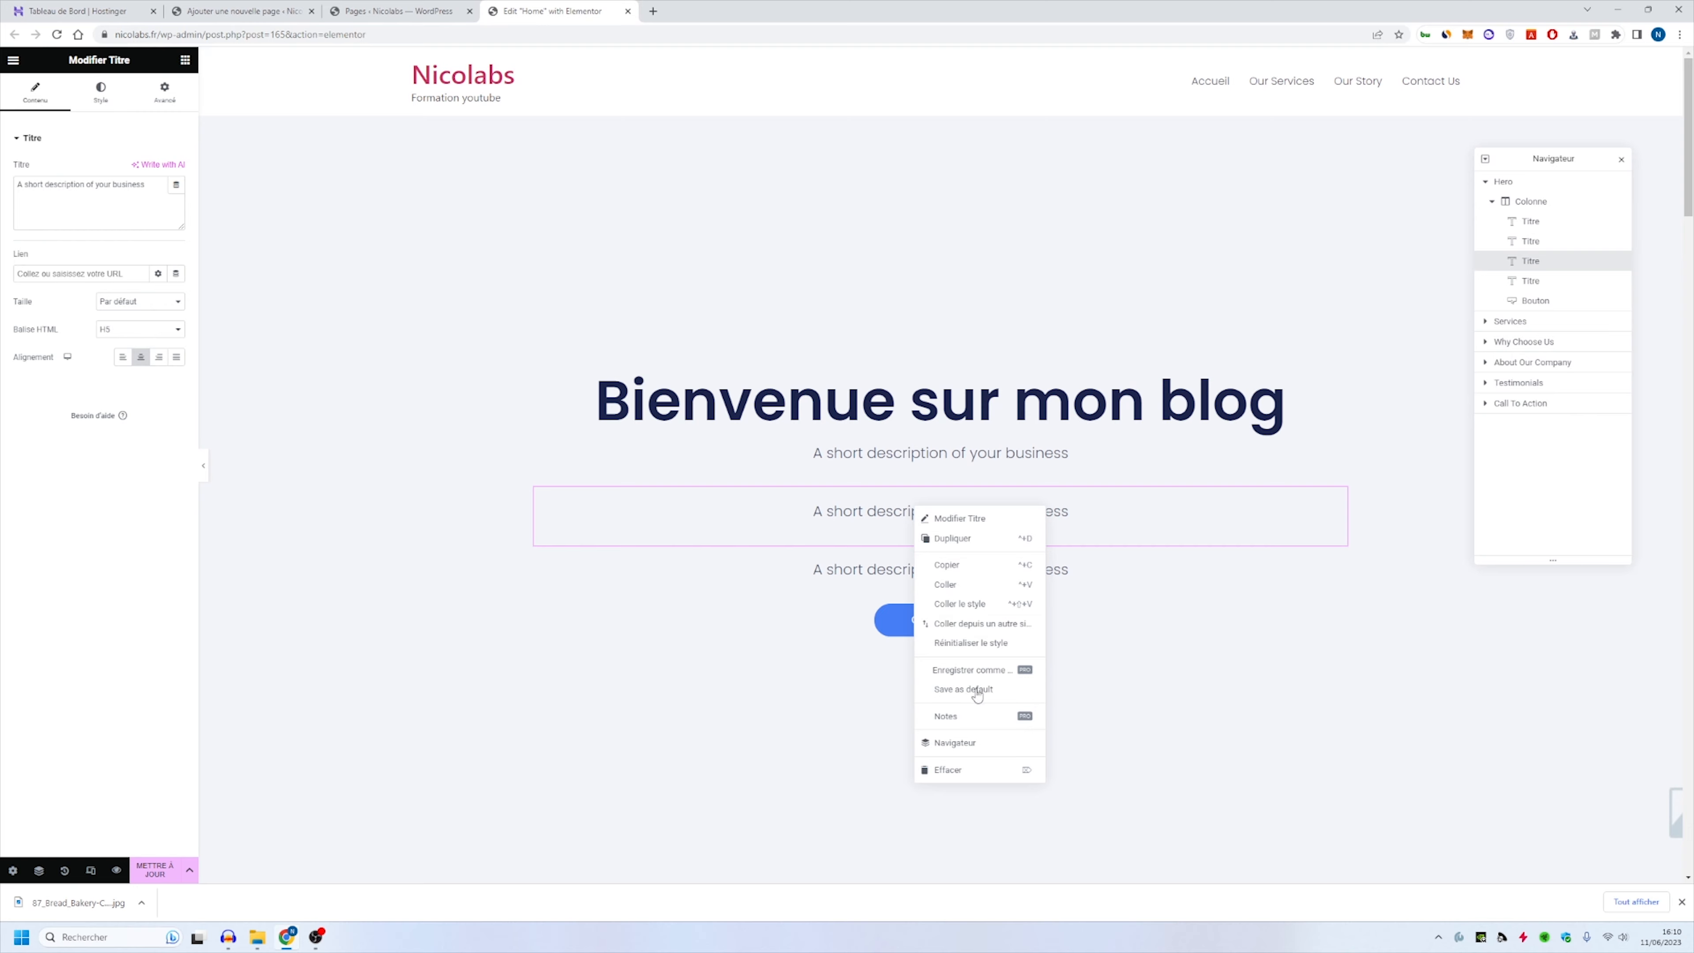
pyautogui.click(975, 775)
pyautogui.rightClick(907, 483)
pyautogui.click(933, 752)
pyautogui.rightClick(910, 507)
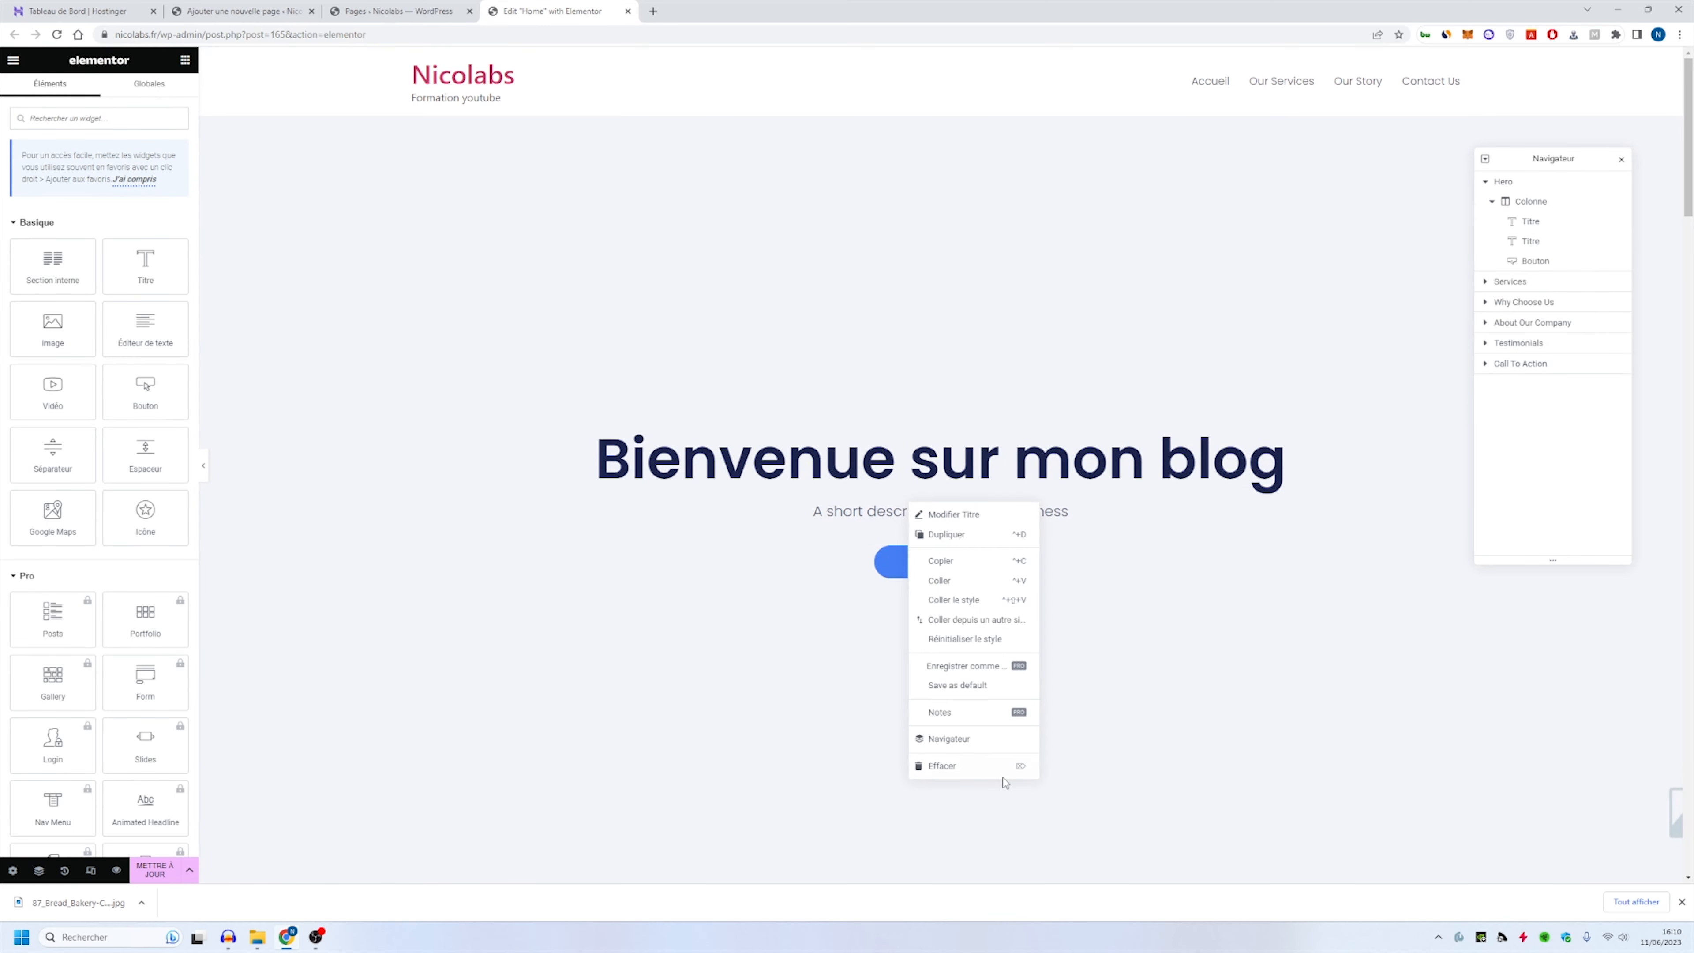
pyautogui.click(983, 770)
# Step: Change the hero button's text to "Découvrir mon blog"
pyautogui.click(962, 542)
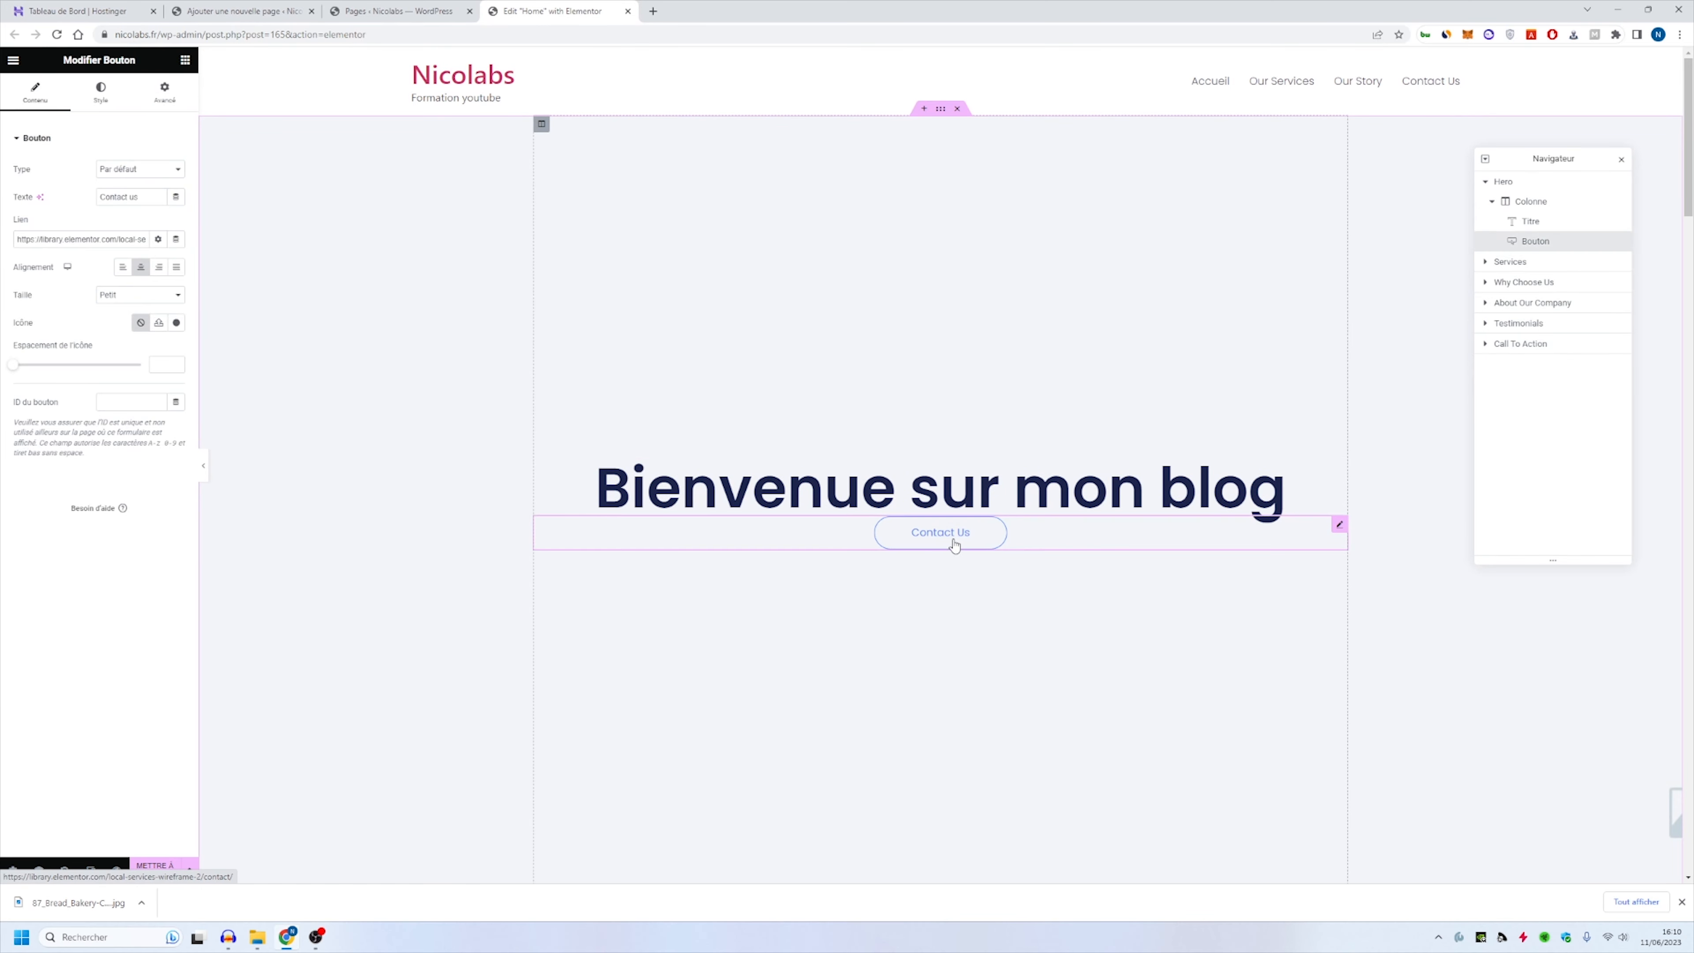
pyautogui.tripleClick(147, 197)
pyautogui.write('Décou')
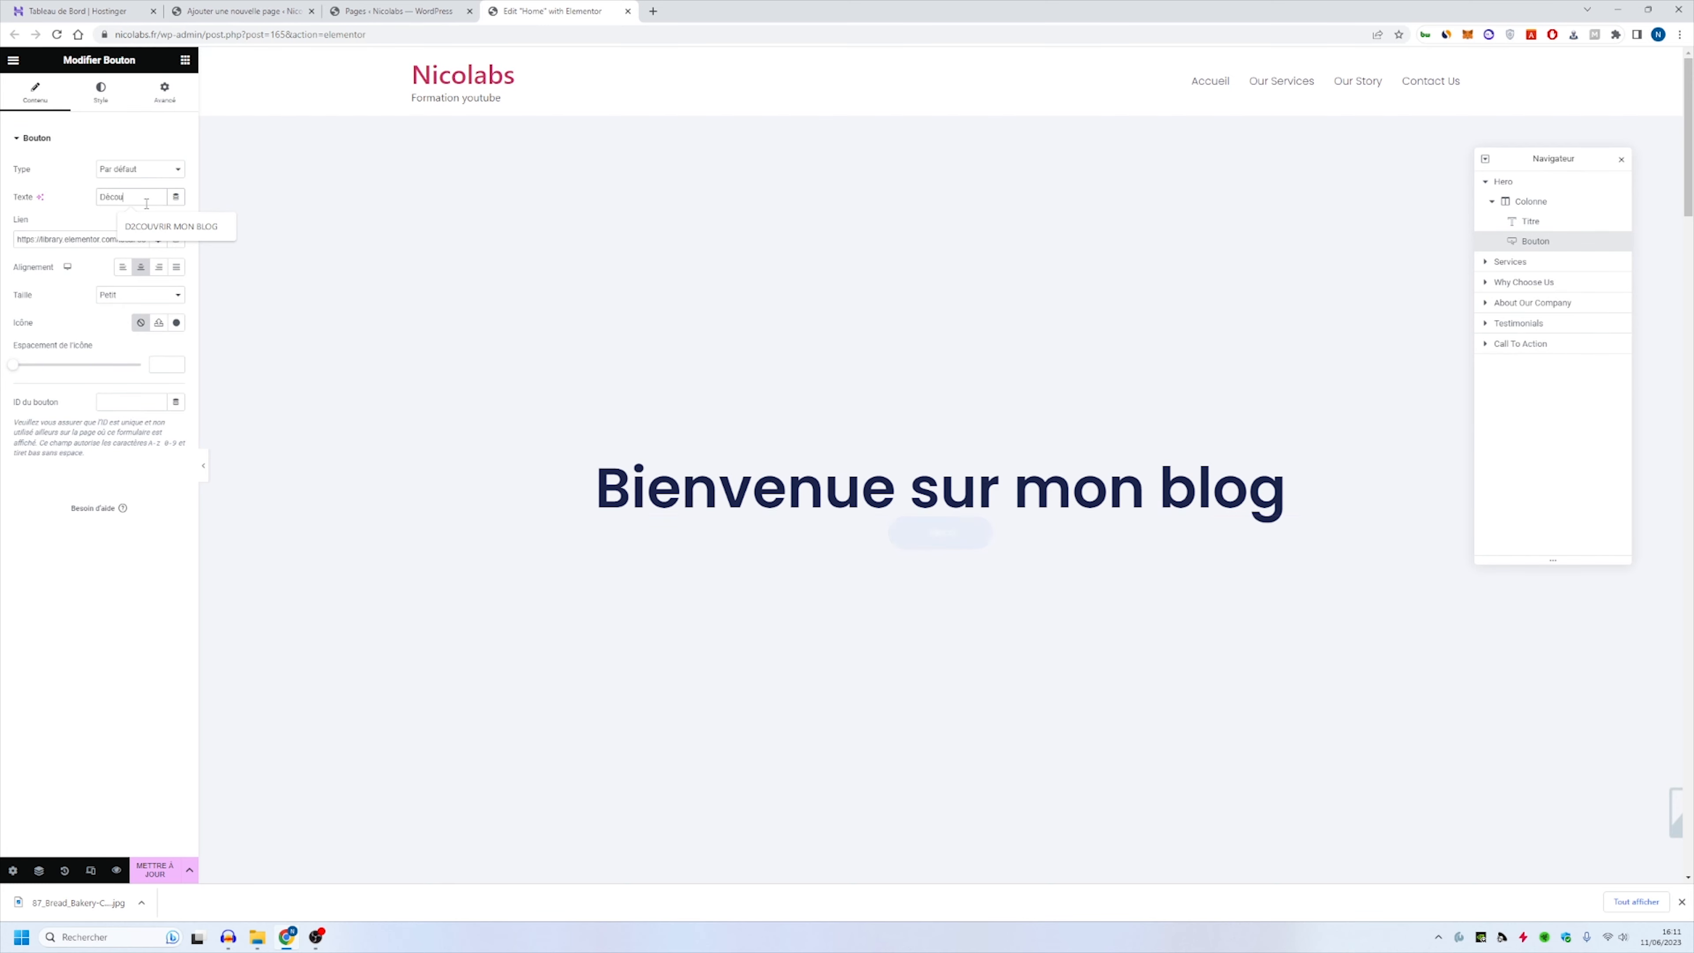
pyautogui.write('vrir mon ')
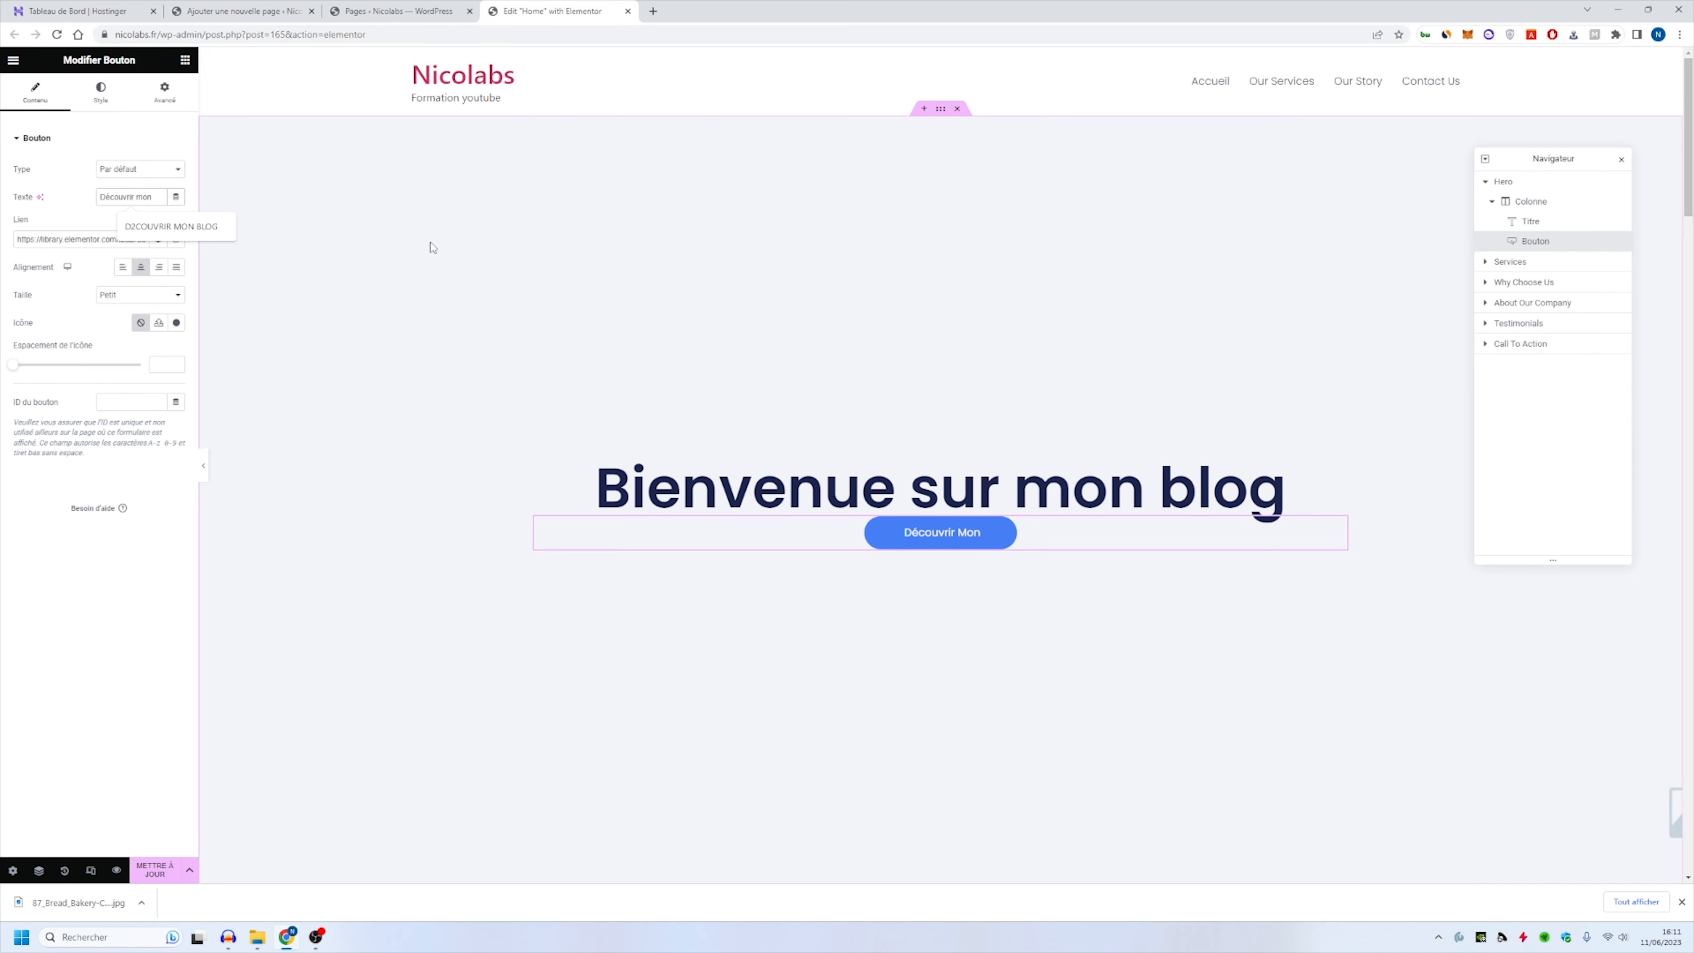
pyautogui.write('blog')
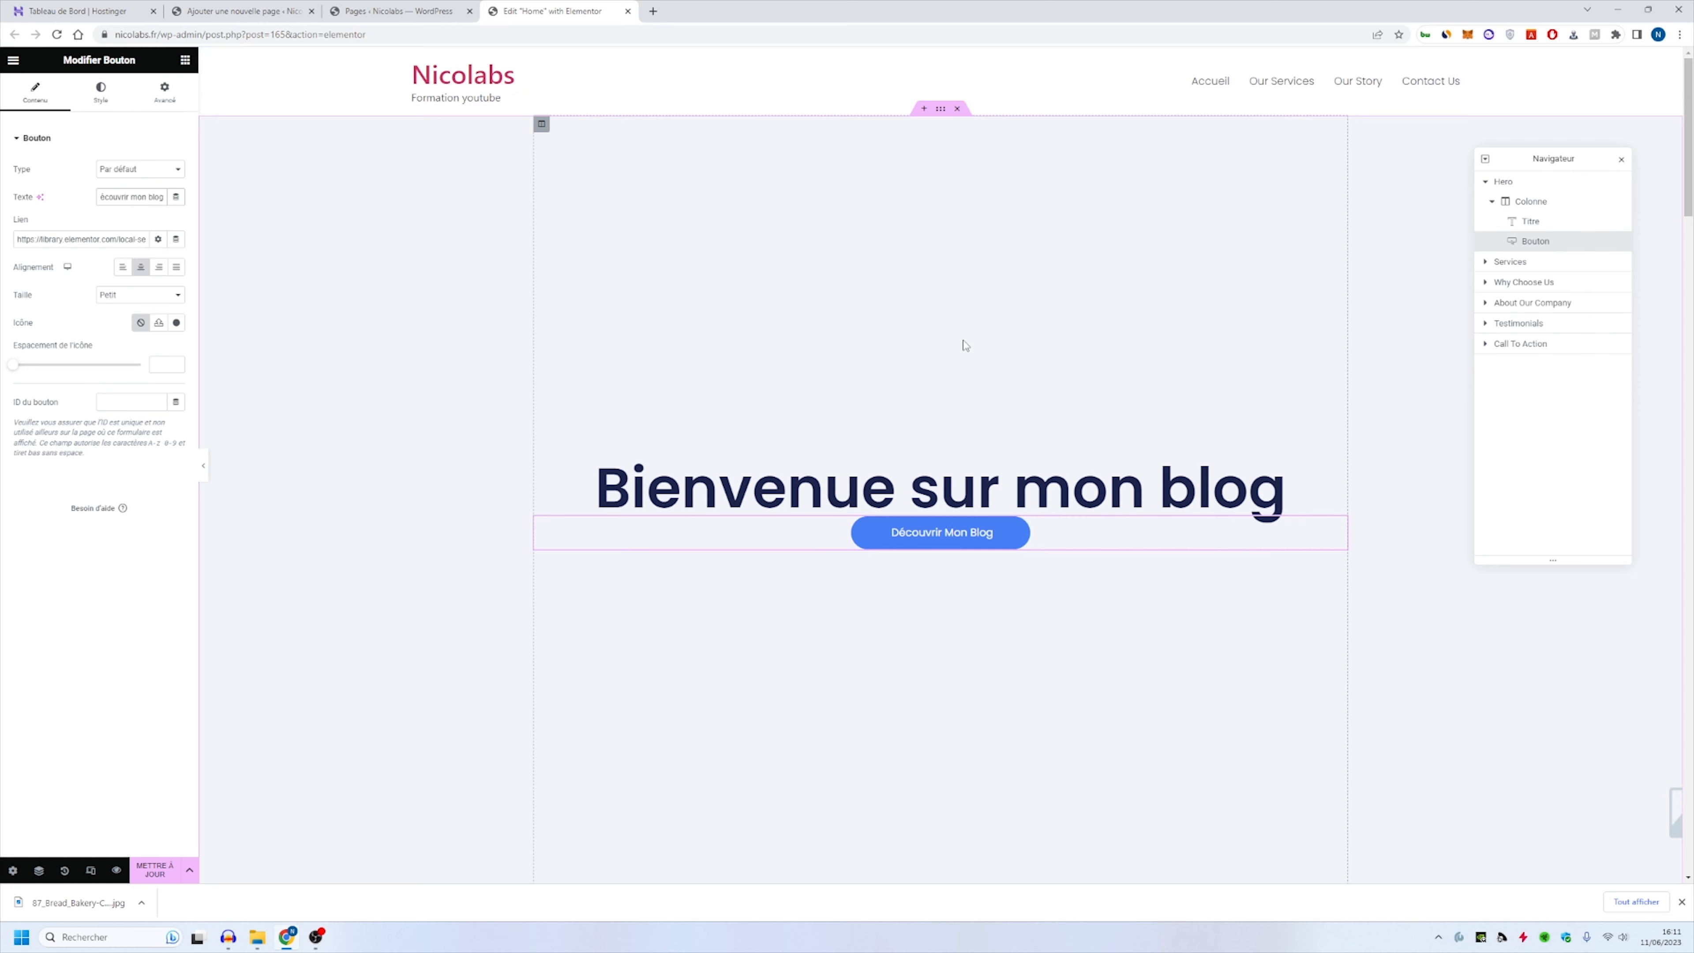
pyautogui.tripleClick(56, 234)
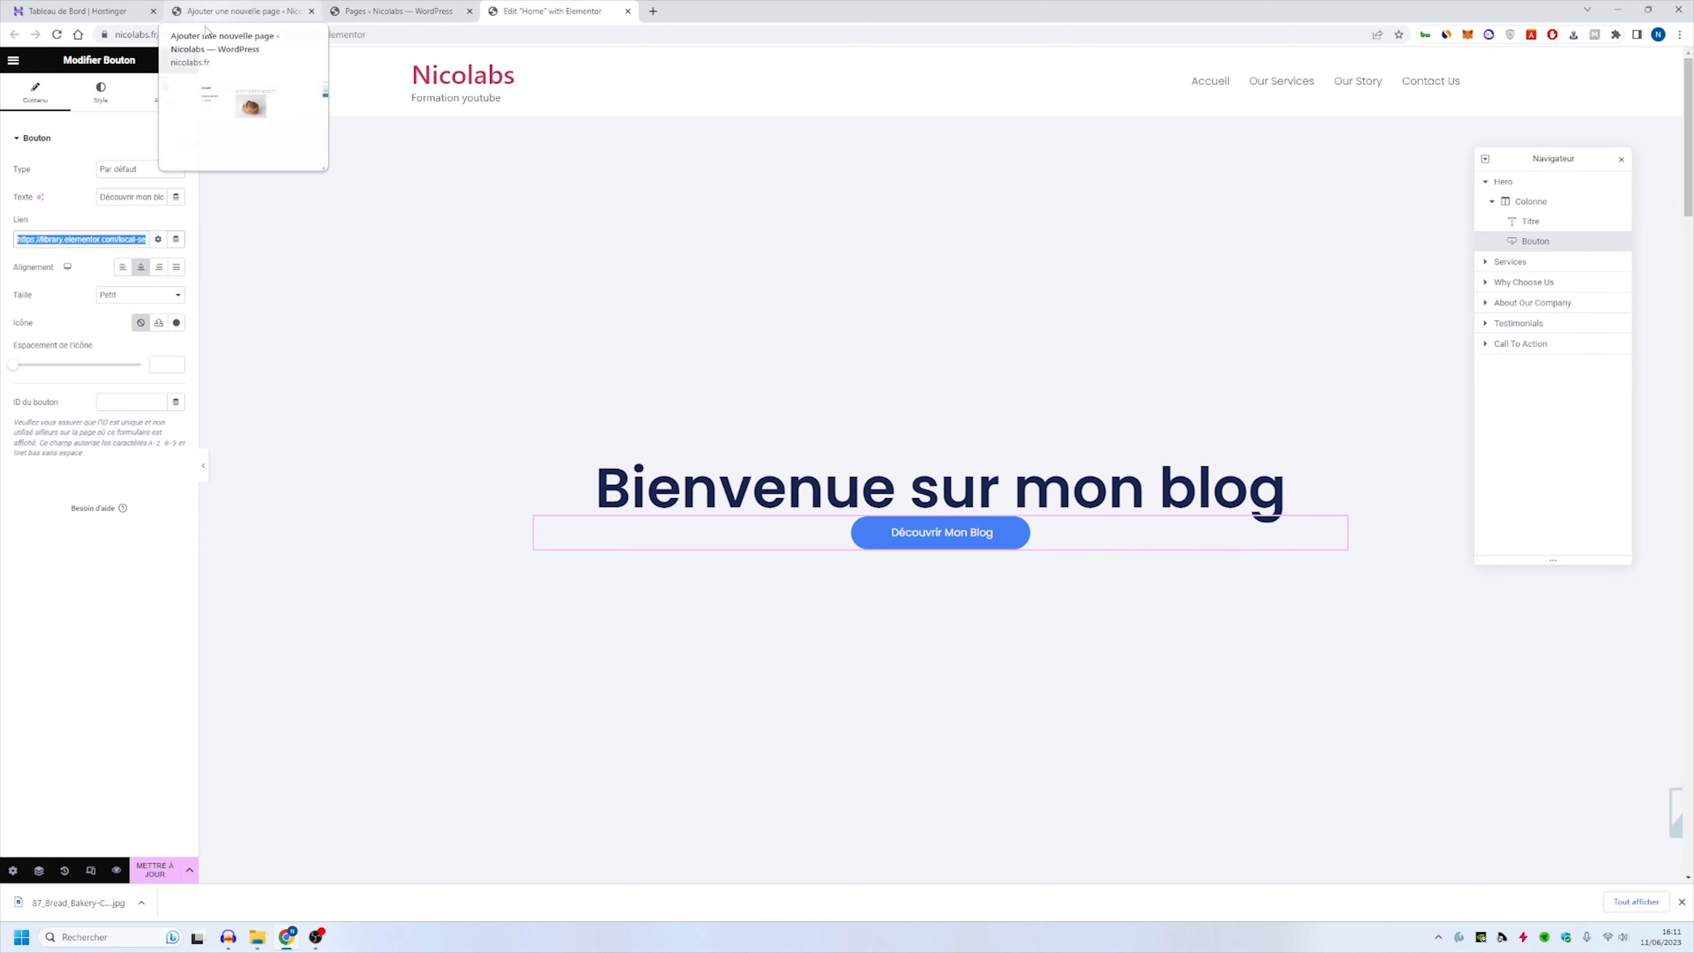
pyautogui.moveTo(187, 34); pyautogui.dragTo(3, 41)
pyautogui.hotkey('ctrl', 'c')
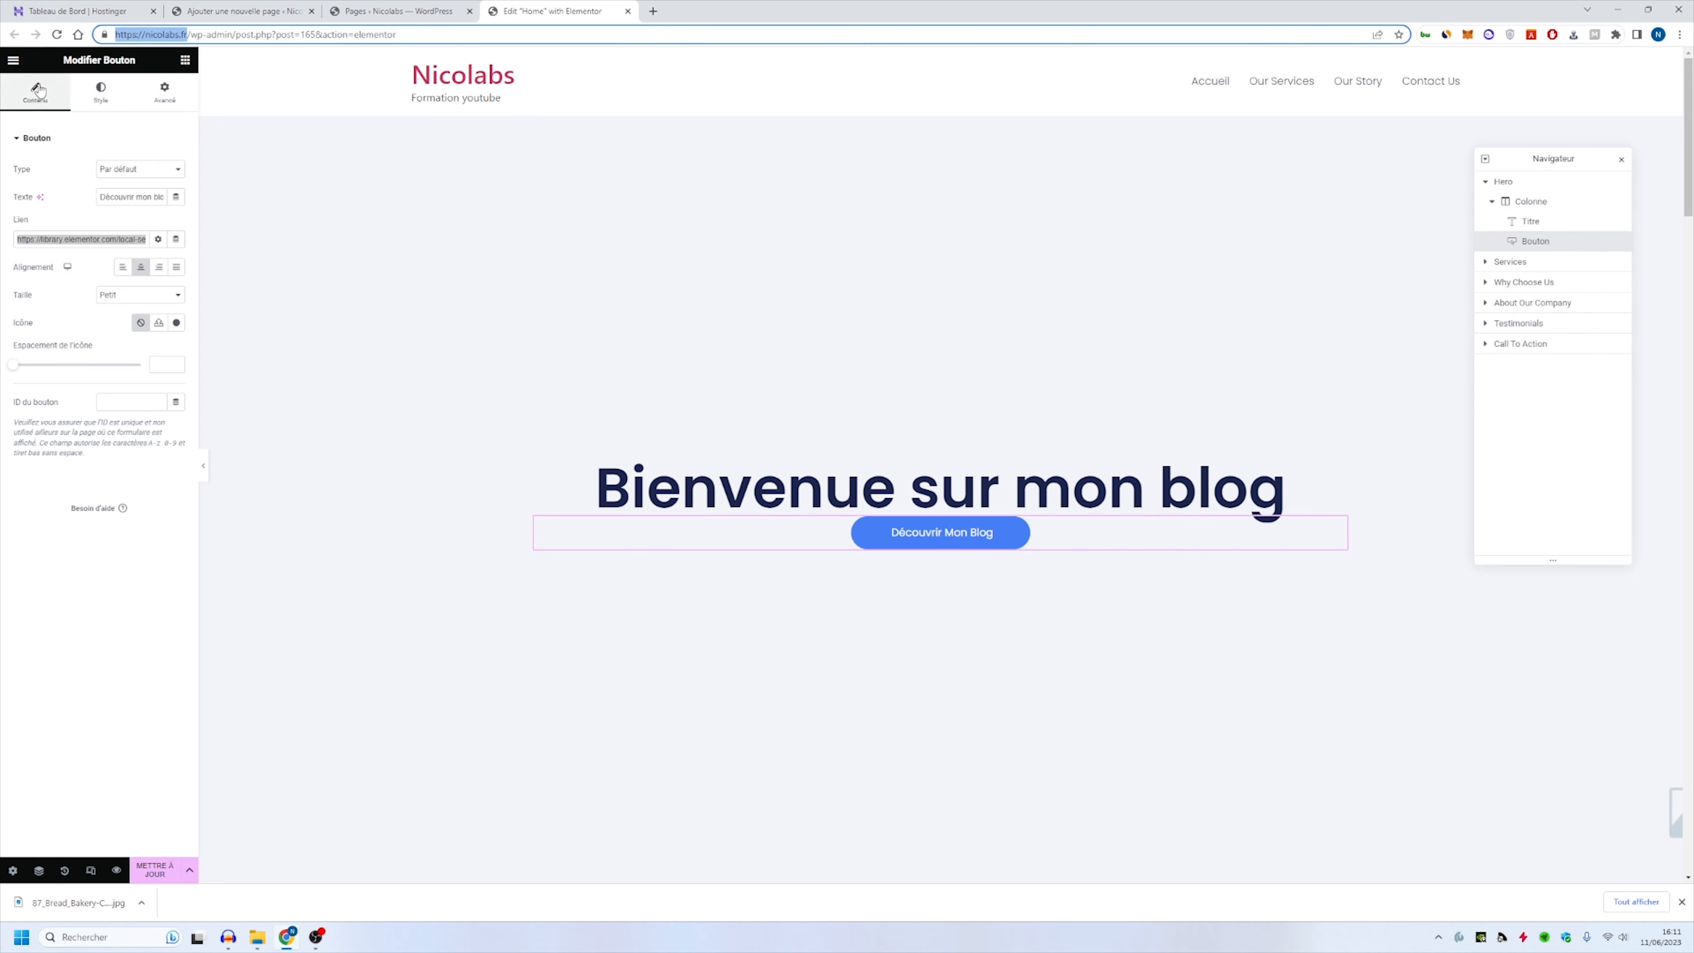
pyautogui.click(95, 232)
pyautogui.hotkey('ctrl', 'v')
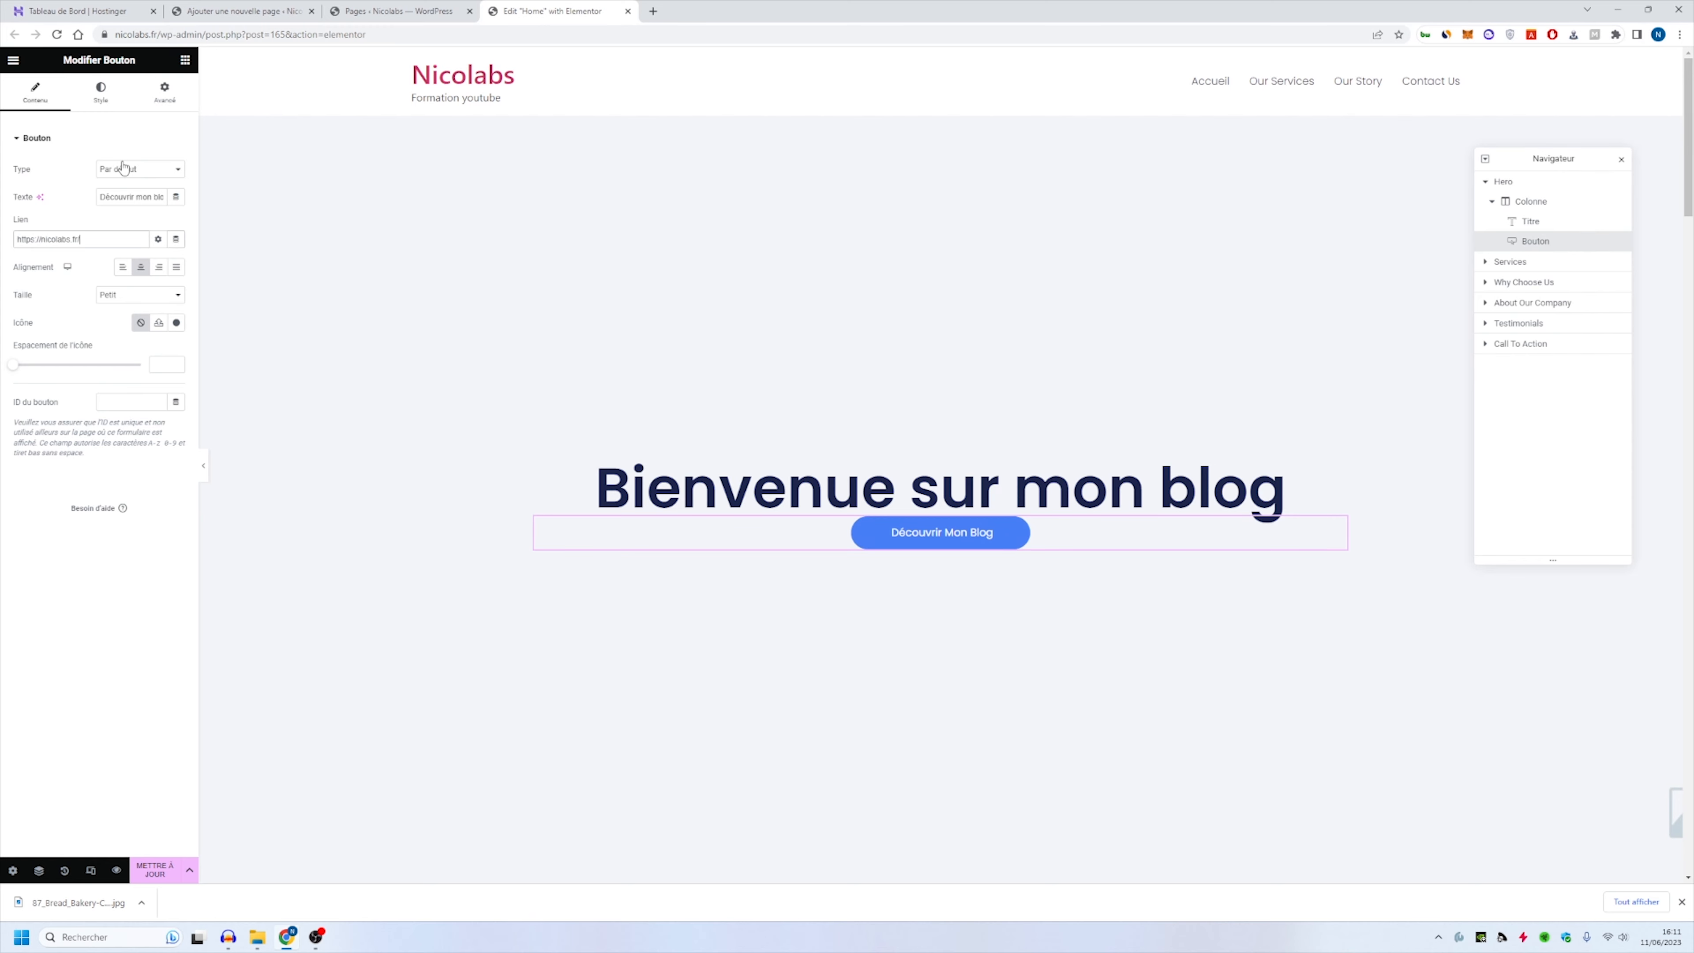
pyautogui.write('/blog')
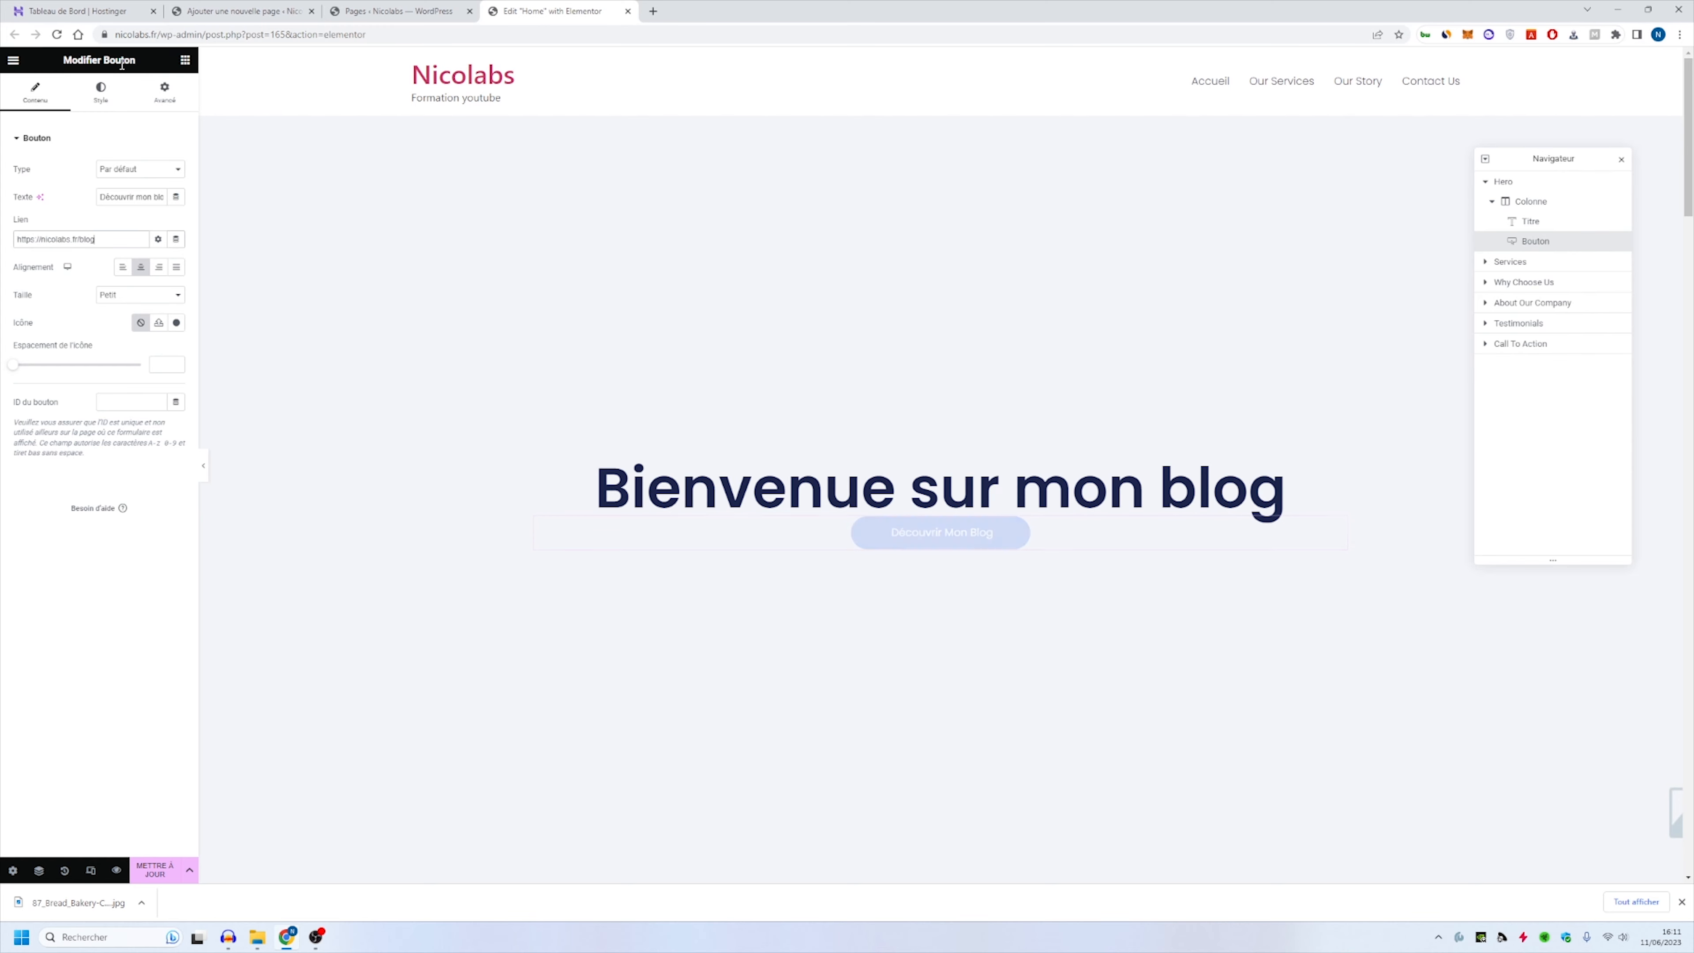
# Step: Add an Espaceur widget between the hero headline and the "Découvrir mon blog" button
pyautogui.click(165, 91)
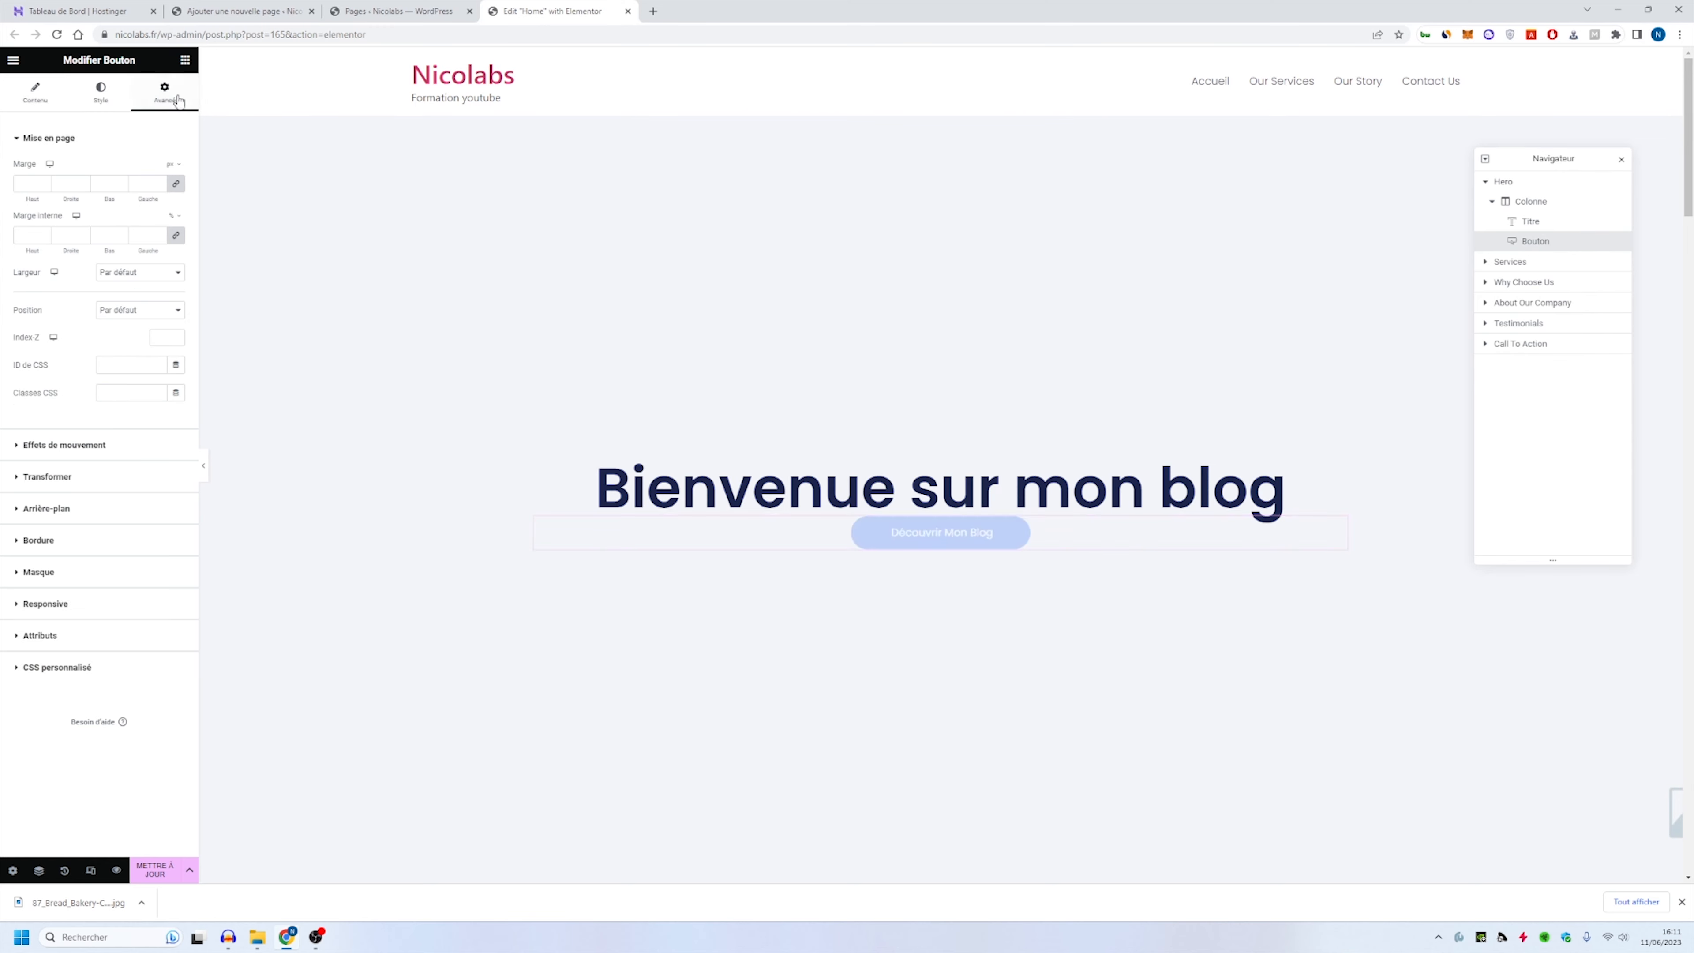
pyautogui.click(185, 60)
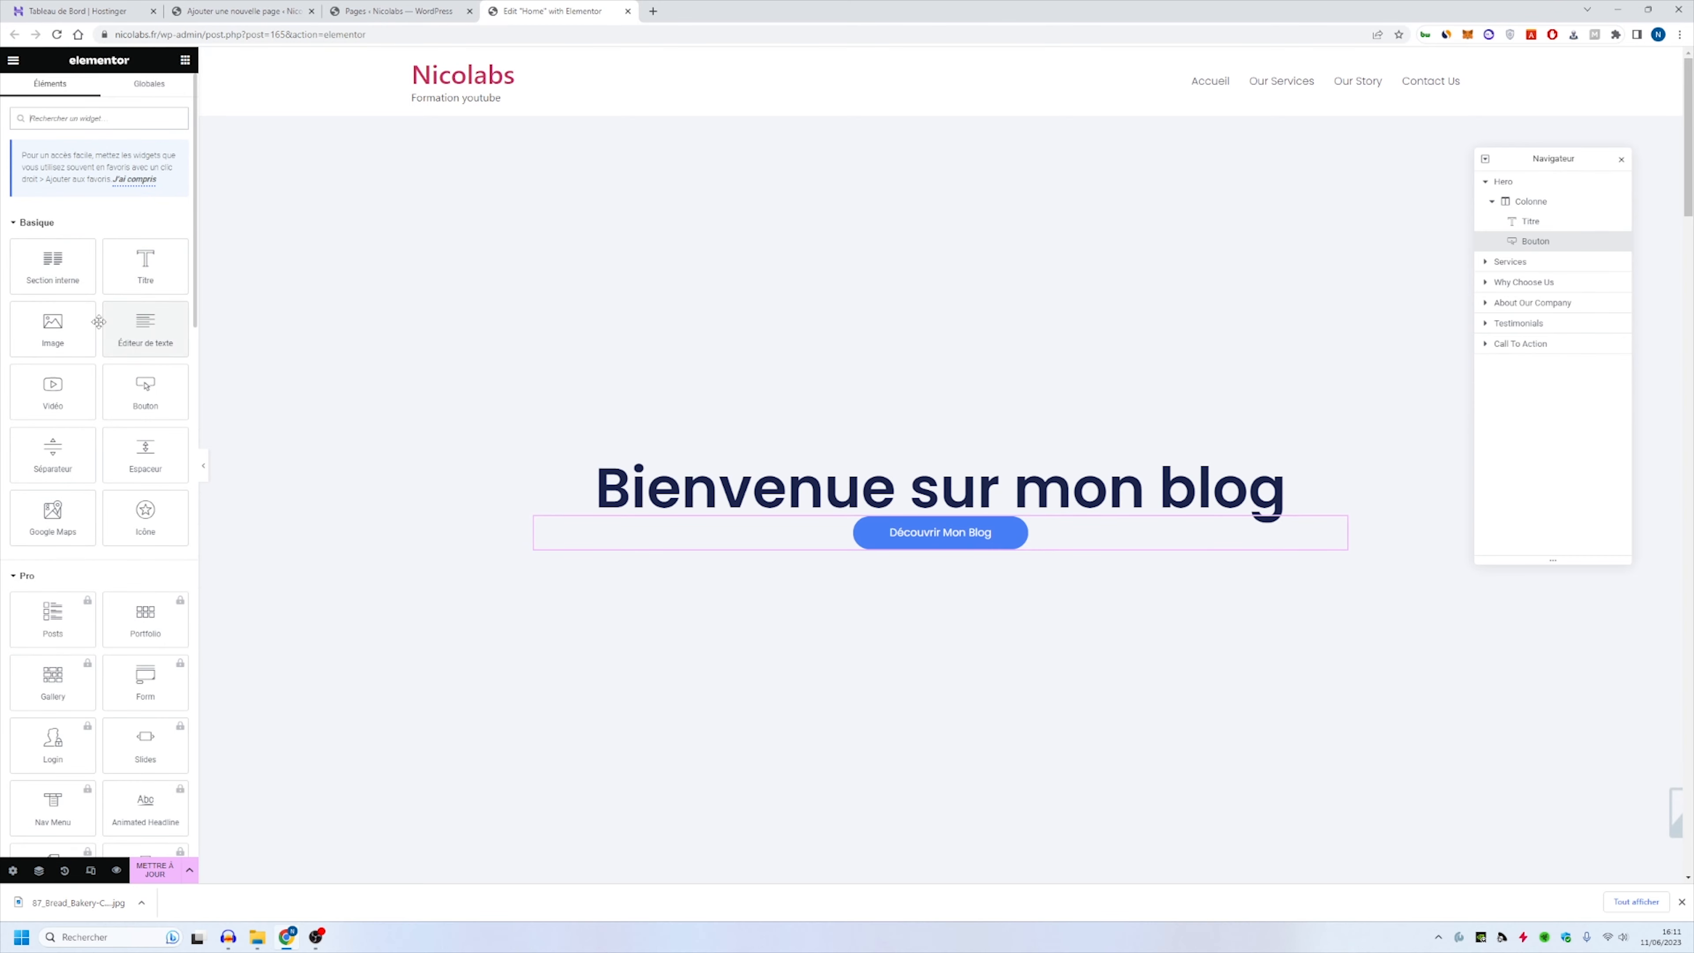
pyautogui.moveTo(145, 453); pyautogui.dragTo(871, 528)
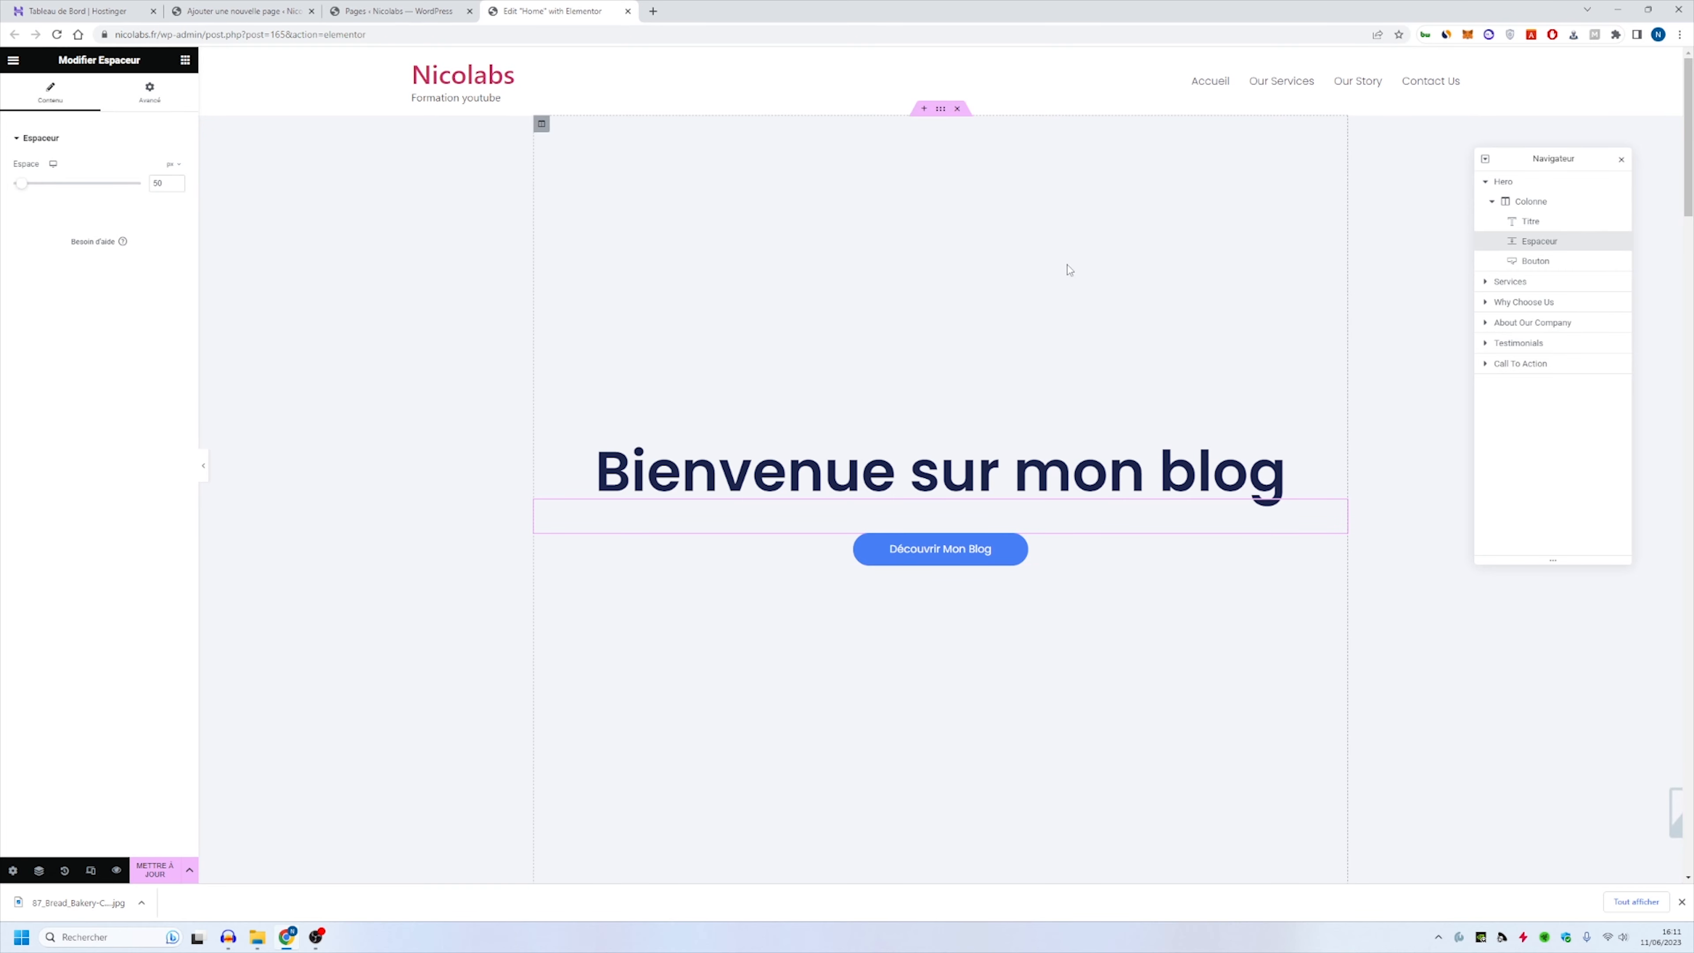
pyautogui.click(942, 553)
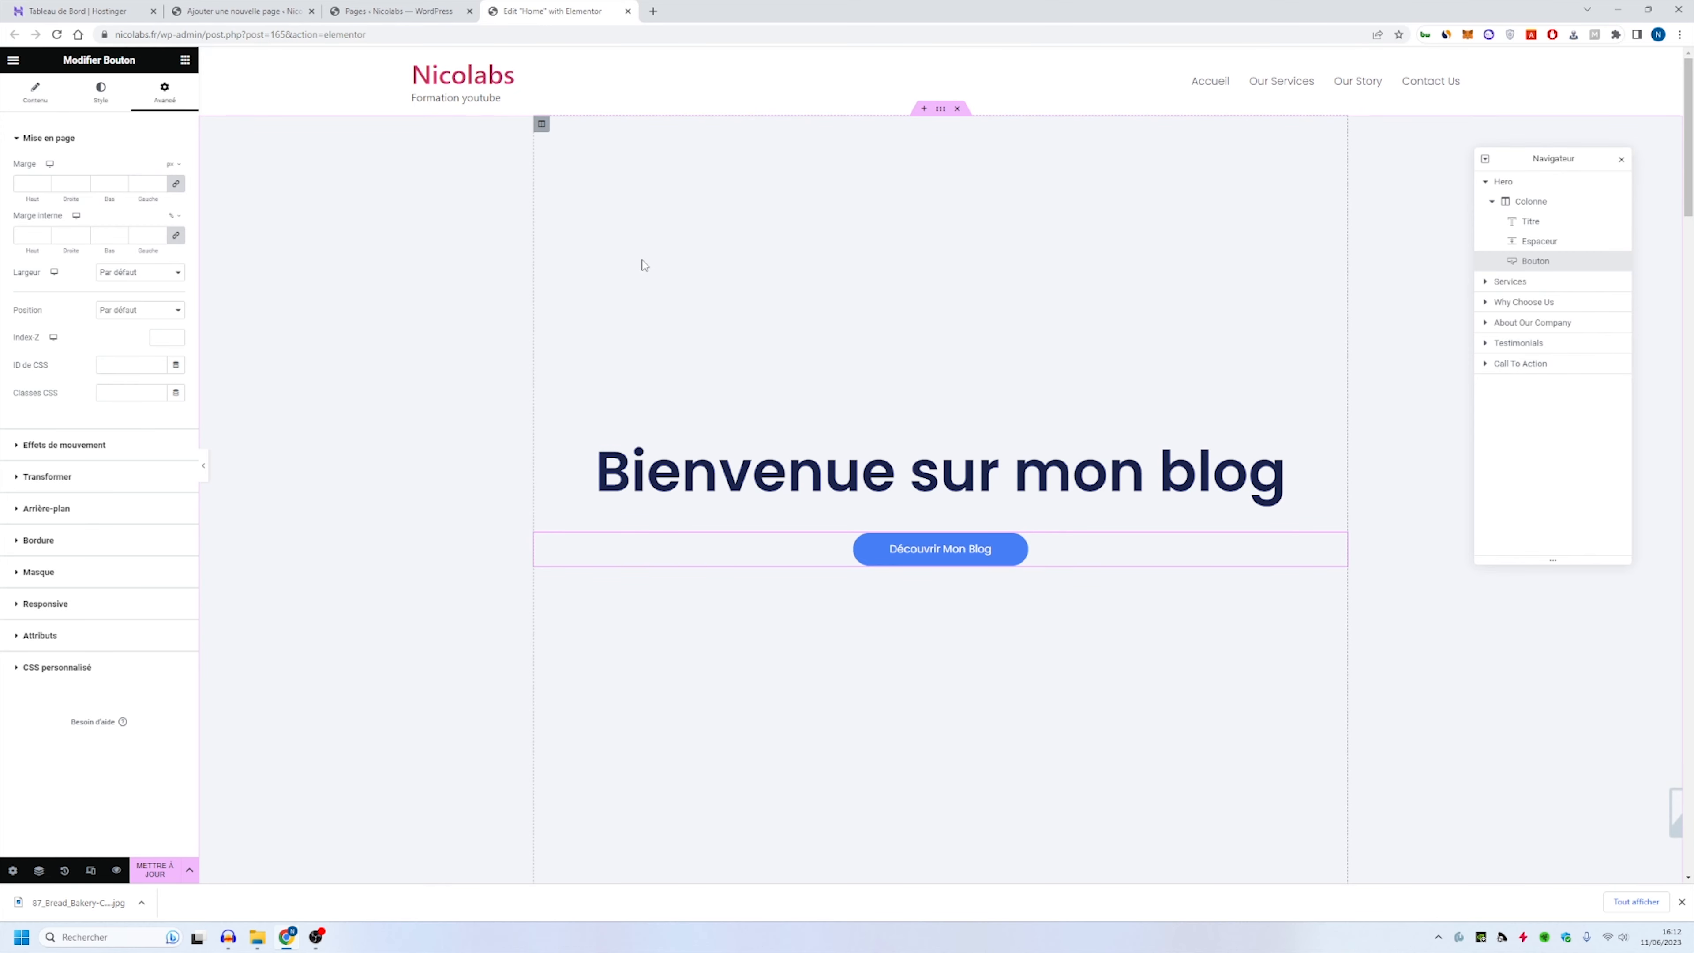
# Step: Open Freepik in a new browser tab, search its images for "blog" and filter the results to Photos
pyautogui.hotkey('ctrl', 't')
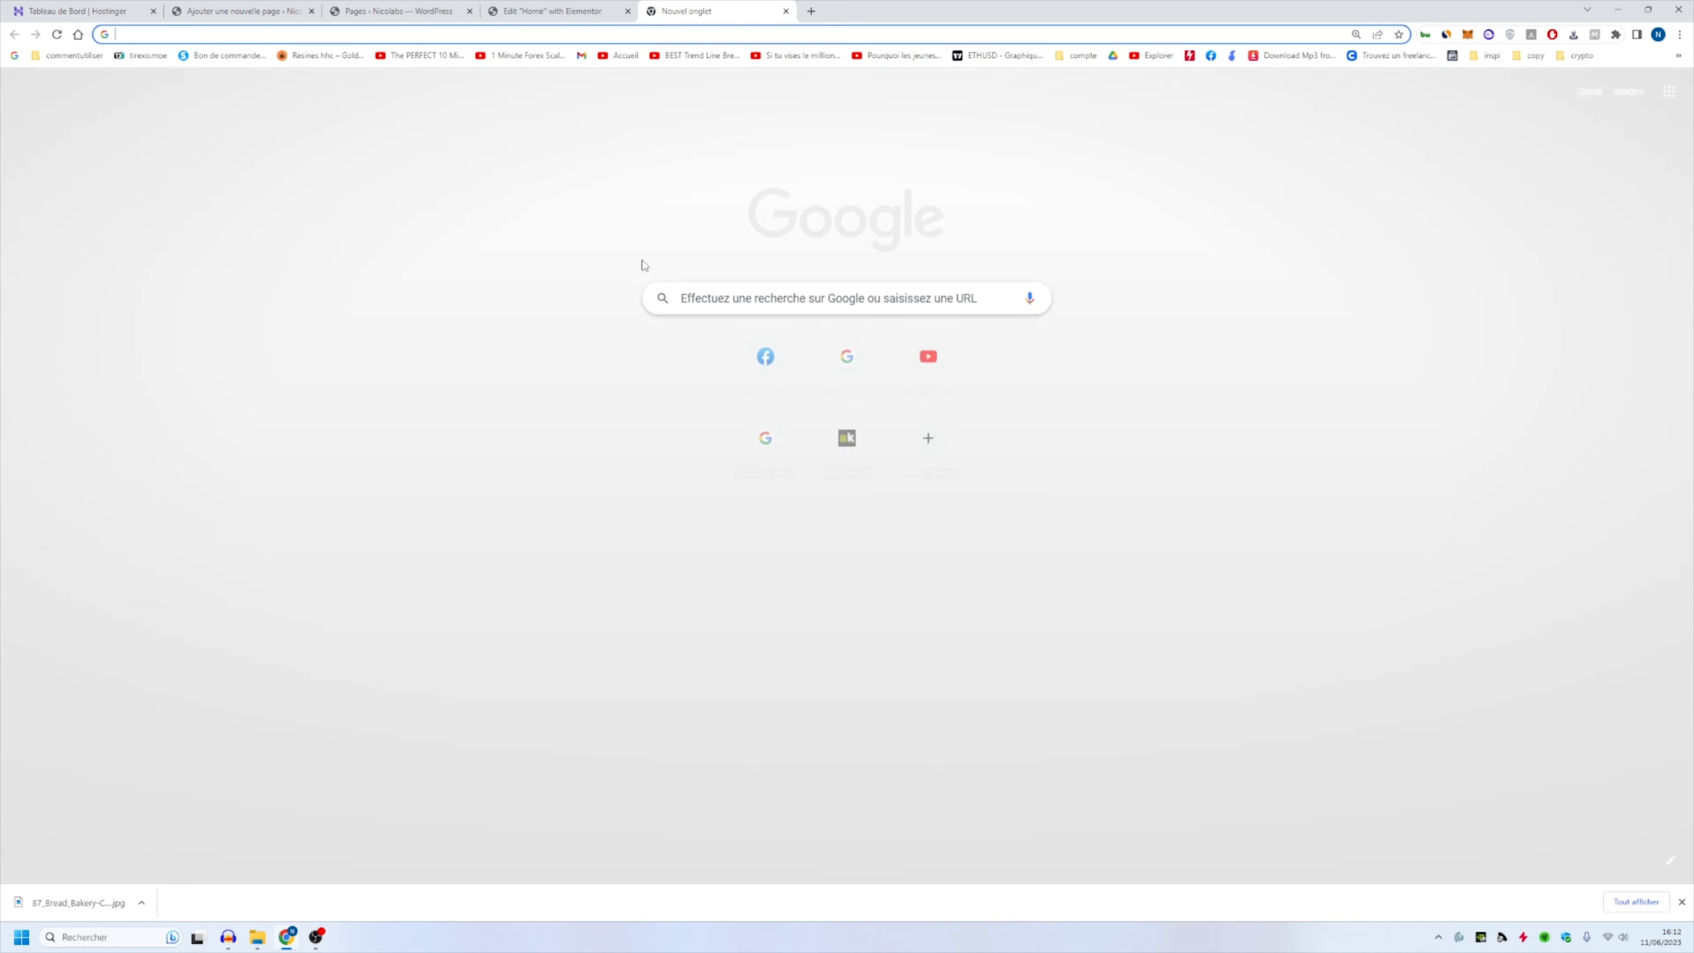
pyautogui.write('free')
pyautogui.press('Return')
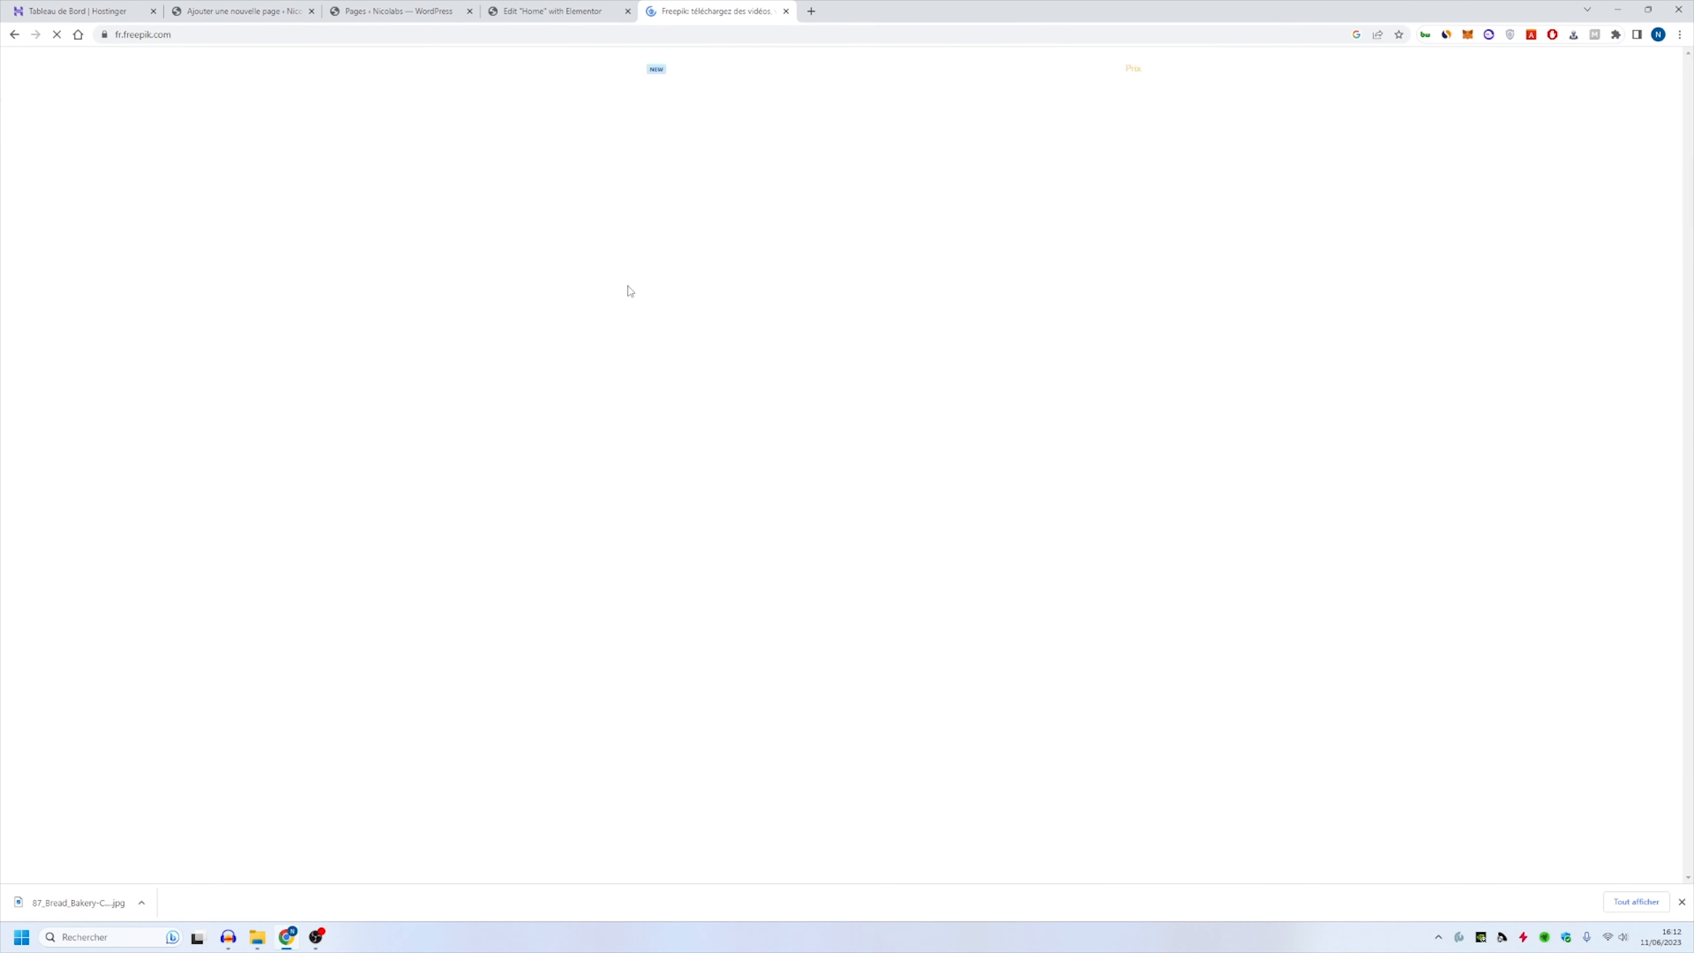
pyautogui.write('blog')
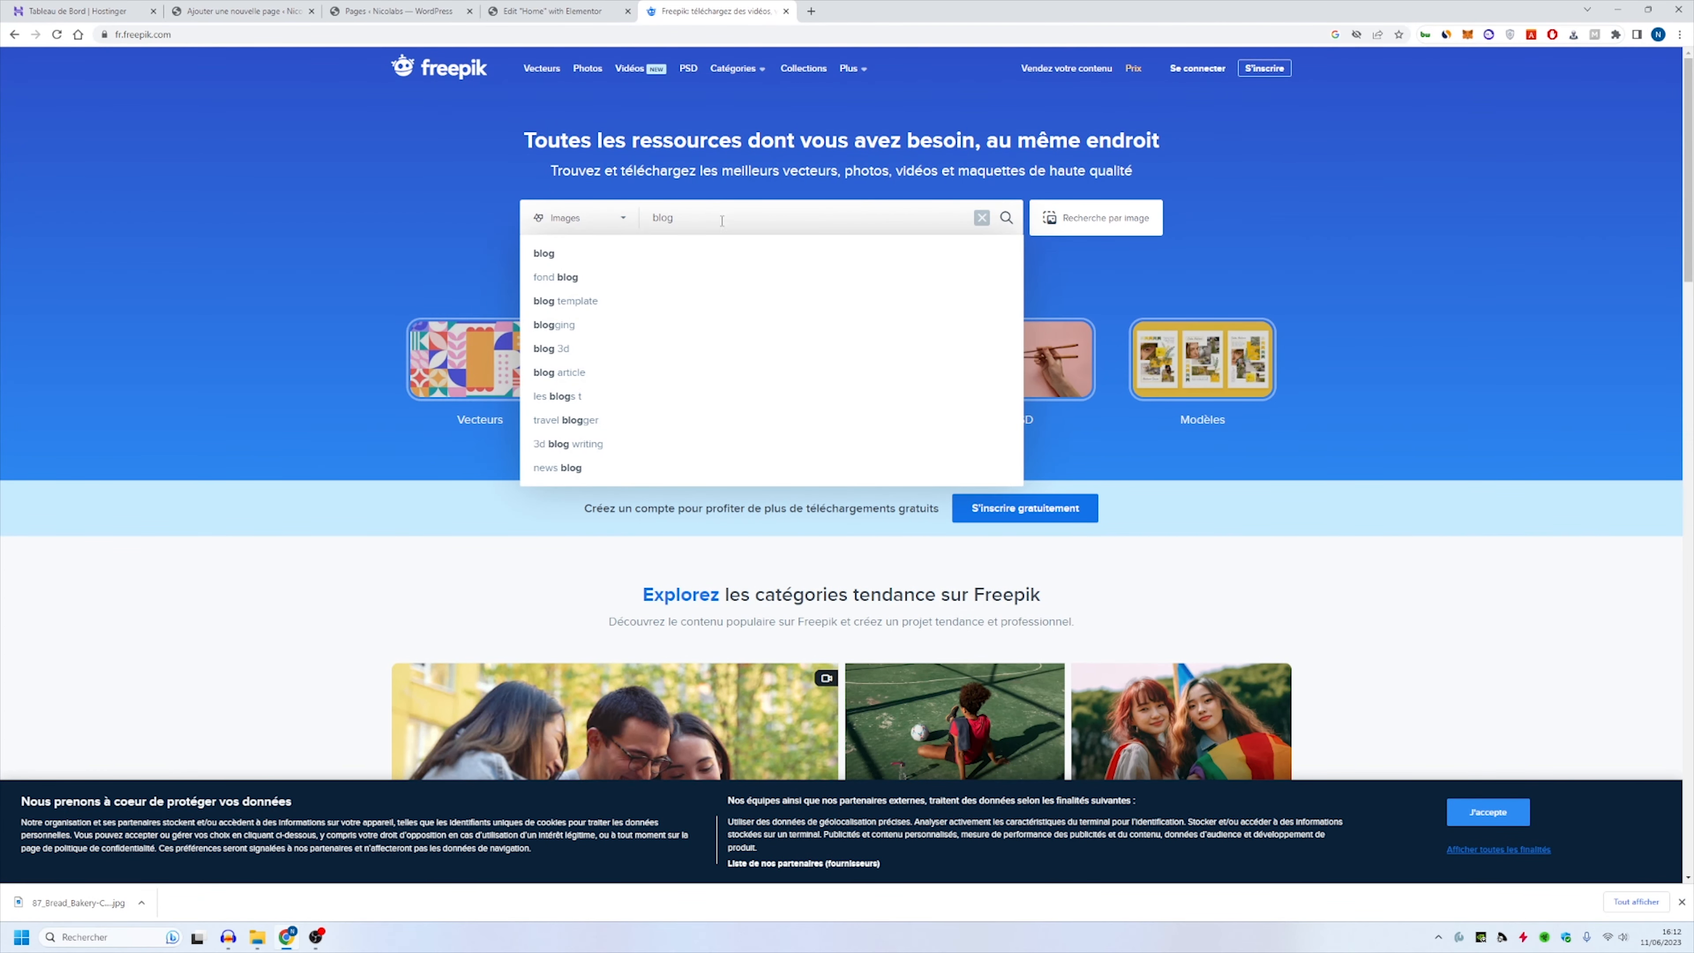
pyautogui.click(669, 259)
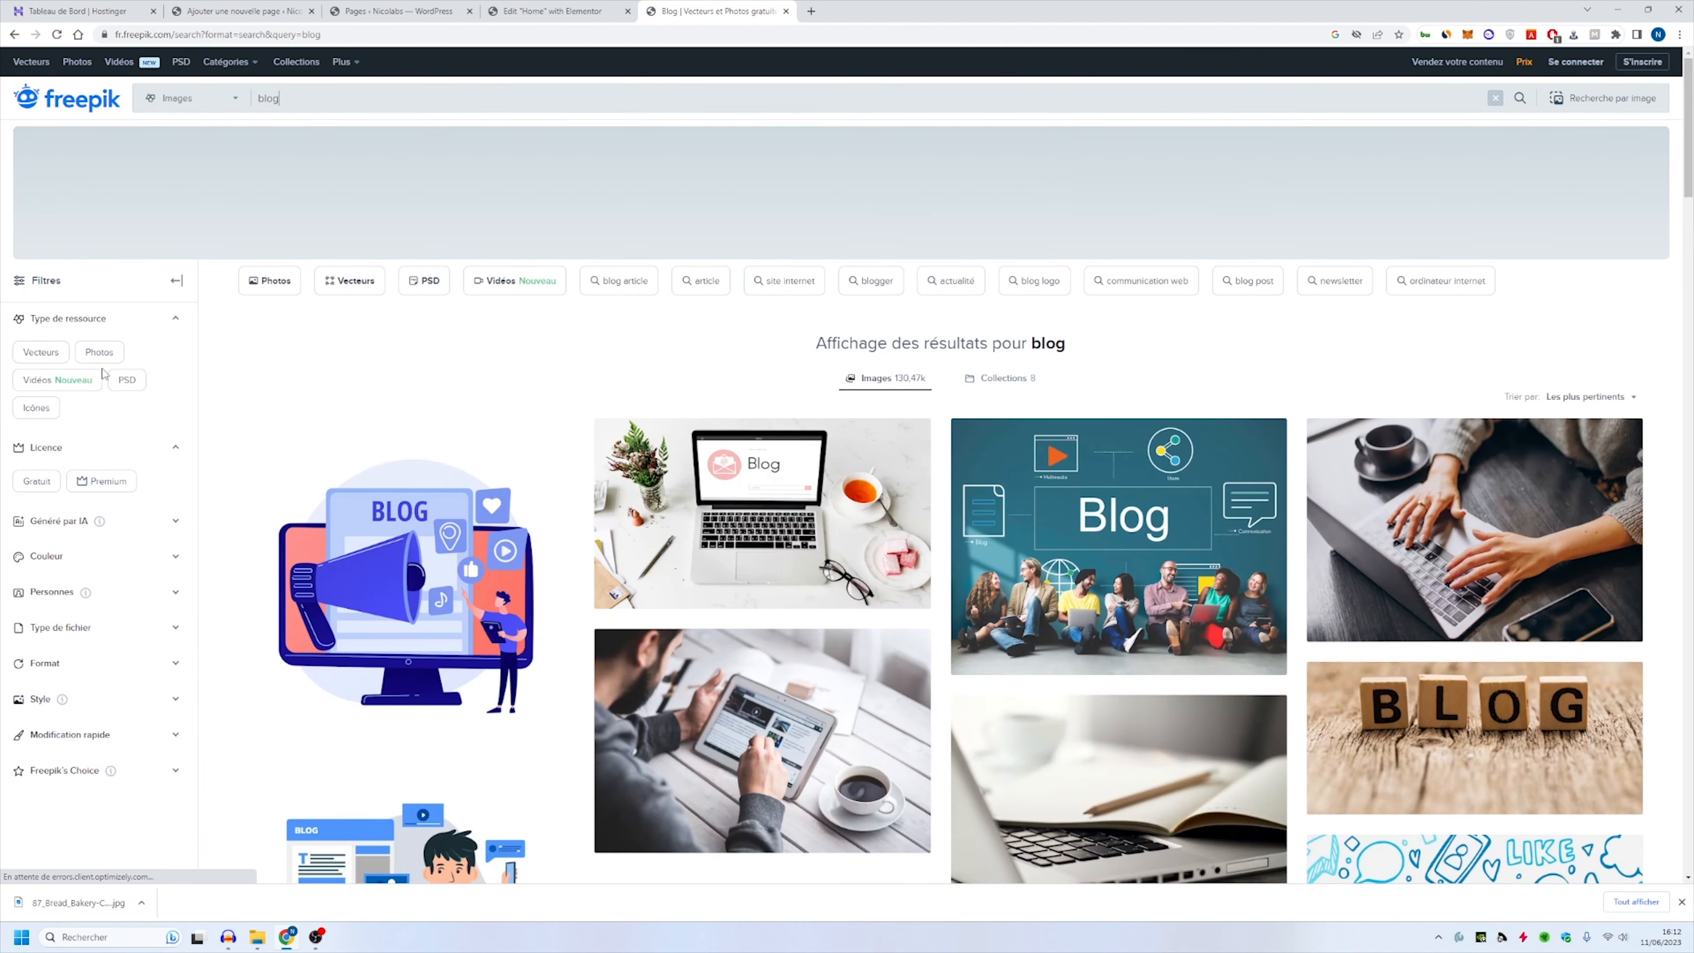
pyautogui.click(98, 352)
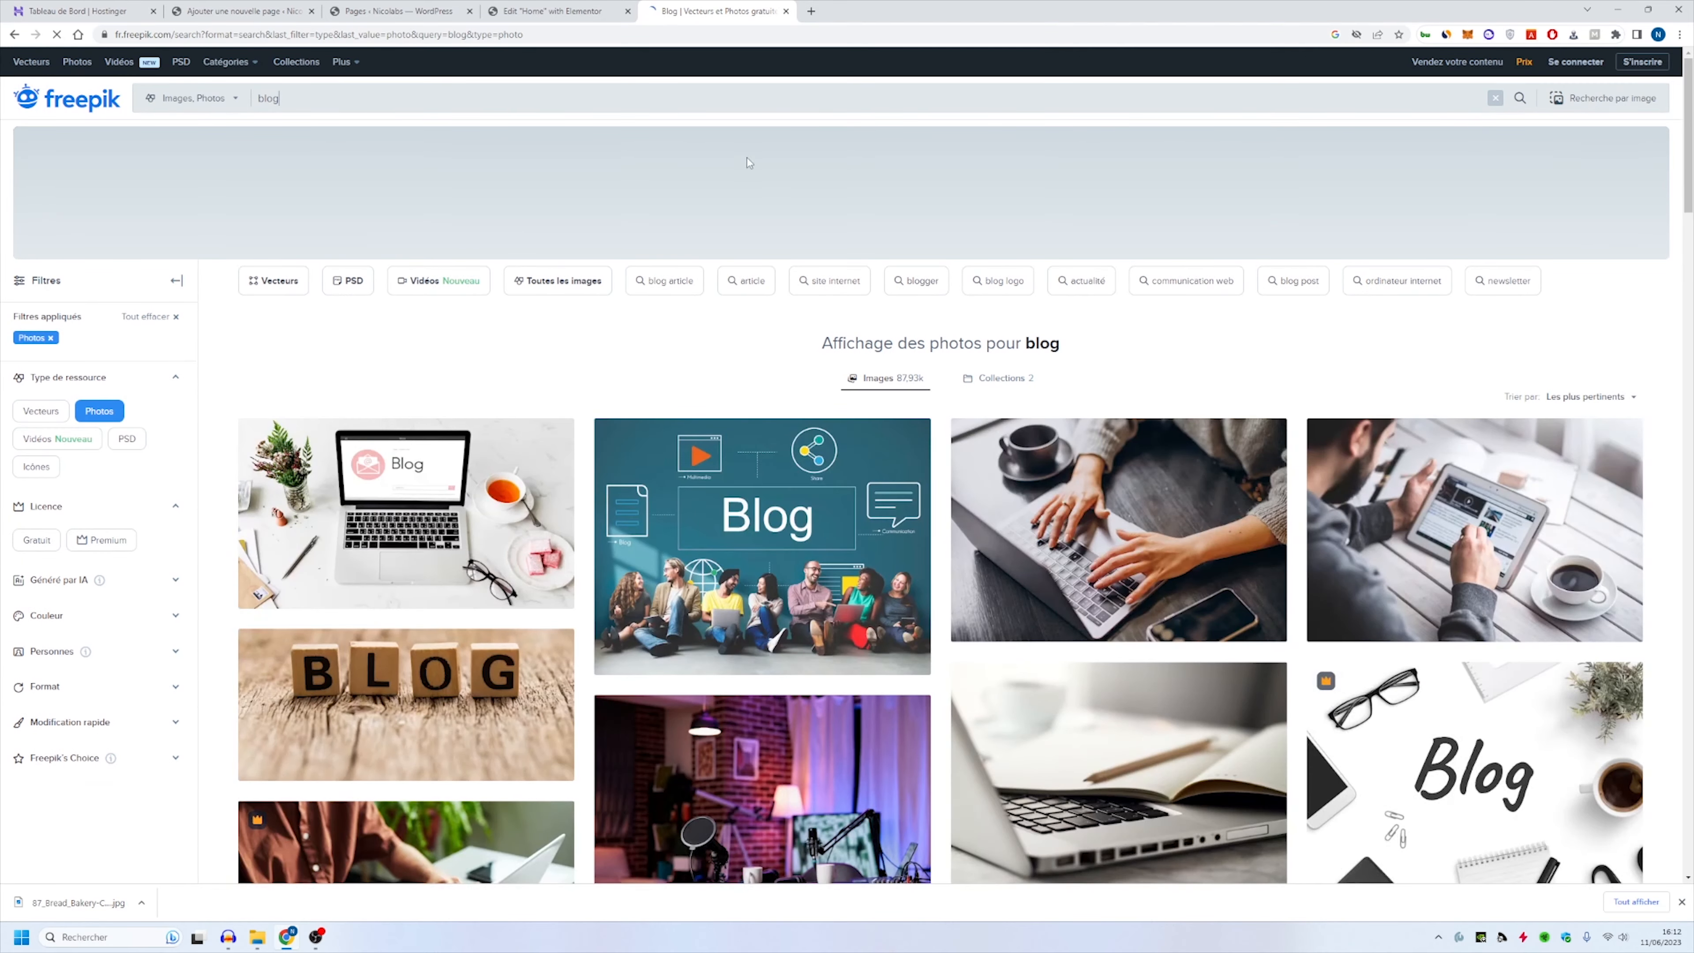
# Step: Download the free photo of female hands typing on a laptop keyboard
pyautogui.scroll(-3, 767, 359)
pyautogui.click(1067, 243)
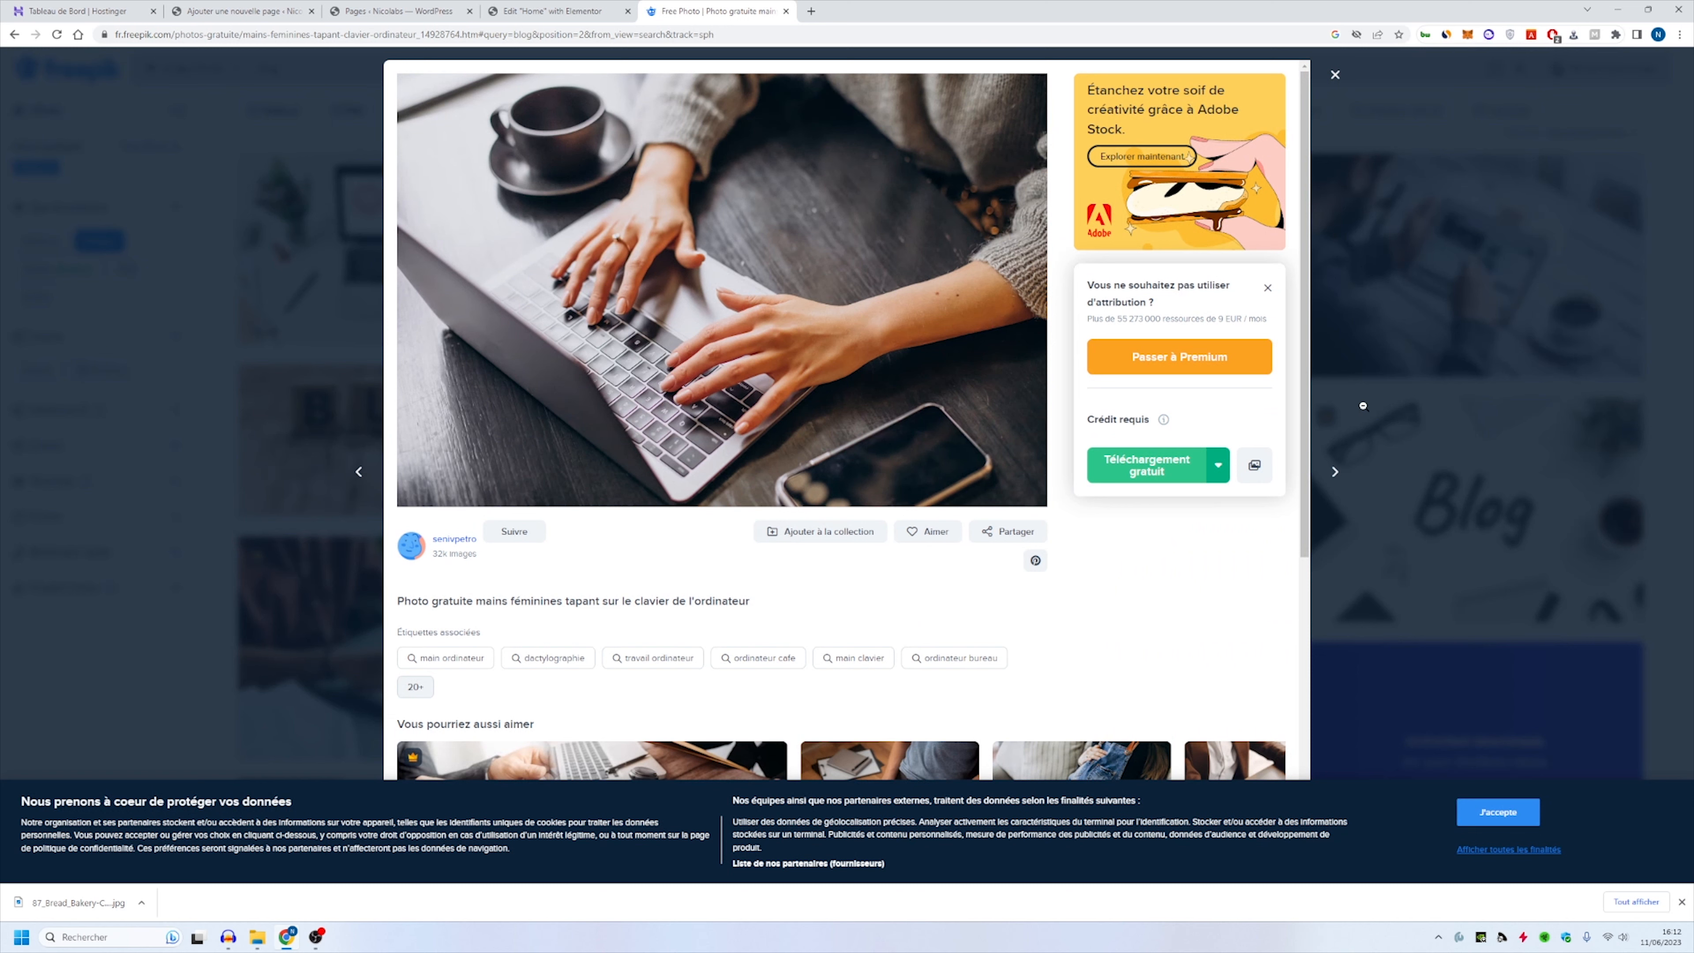
pyautogui.click(1146, 465)
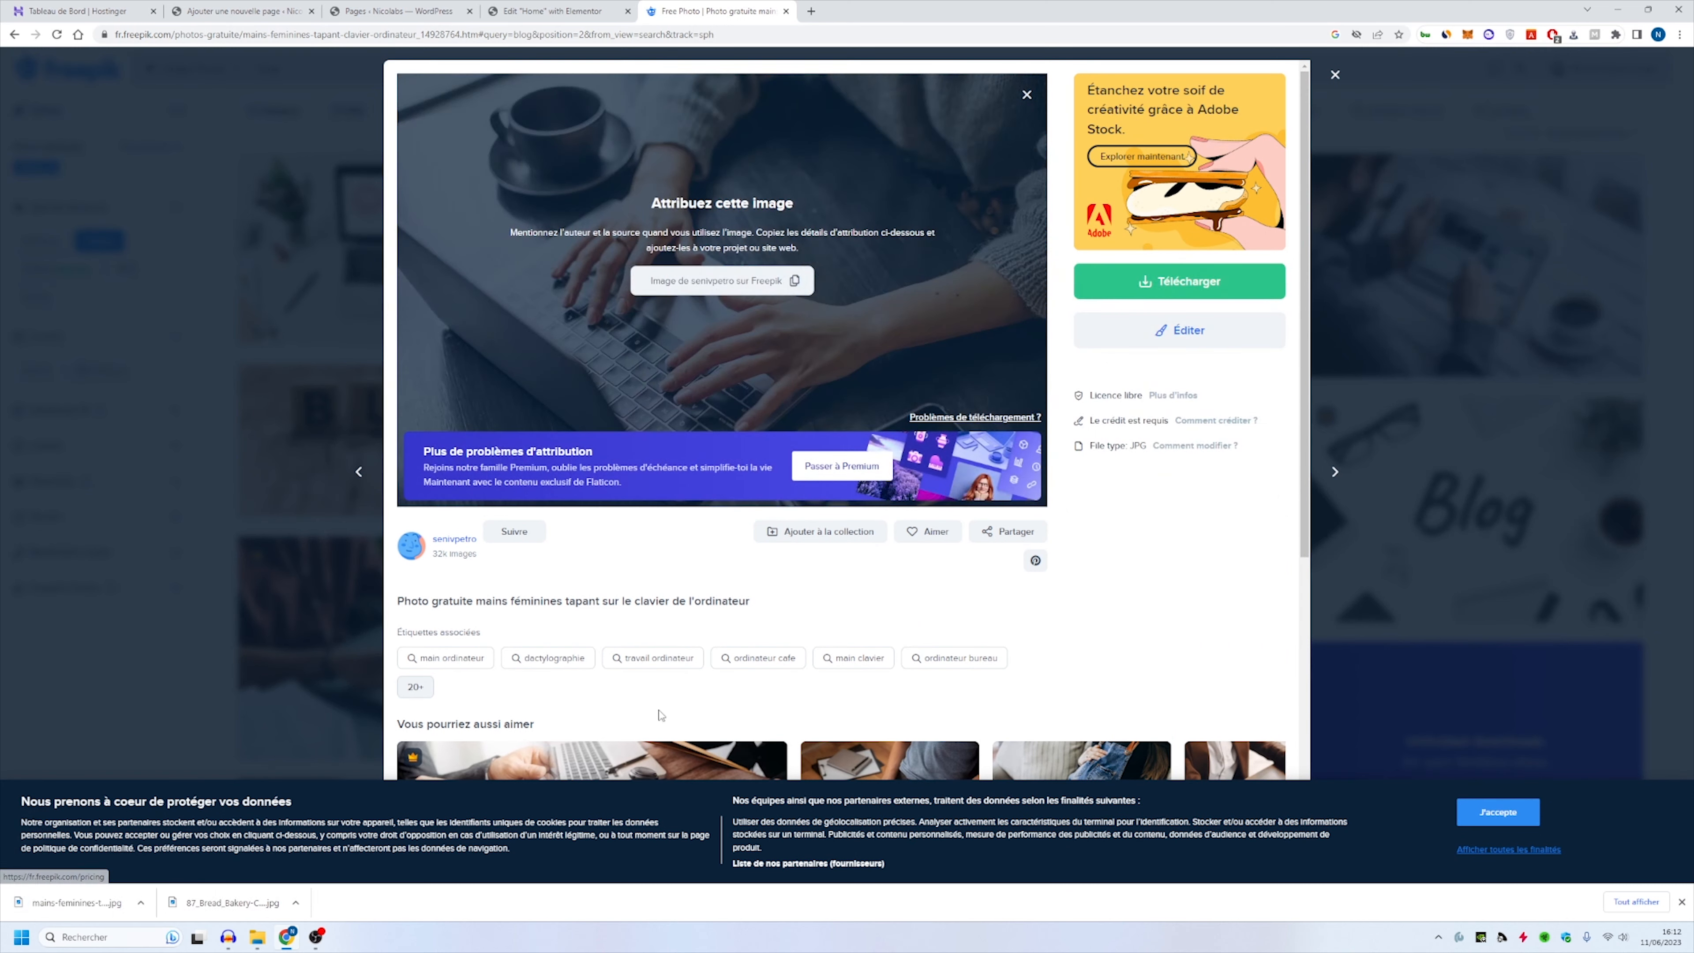
# Step: Back in the Elementor editor, upload the downloaded typing-hands photo and set it as the hero section's background image
pyautogui.click(598, 5)
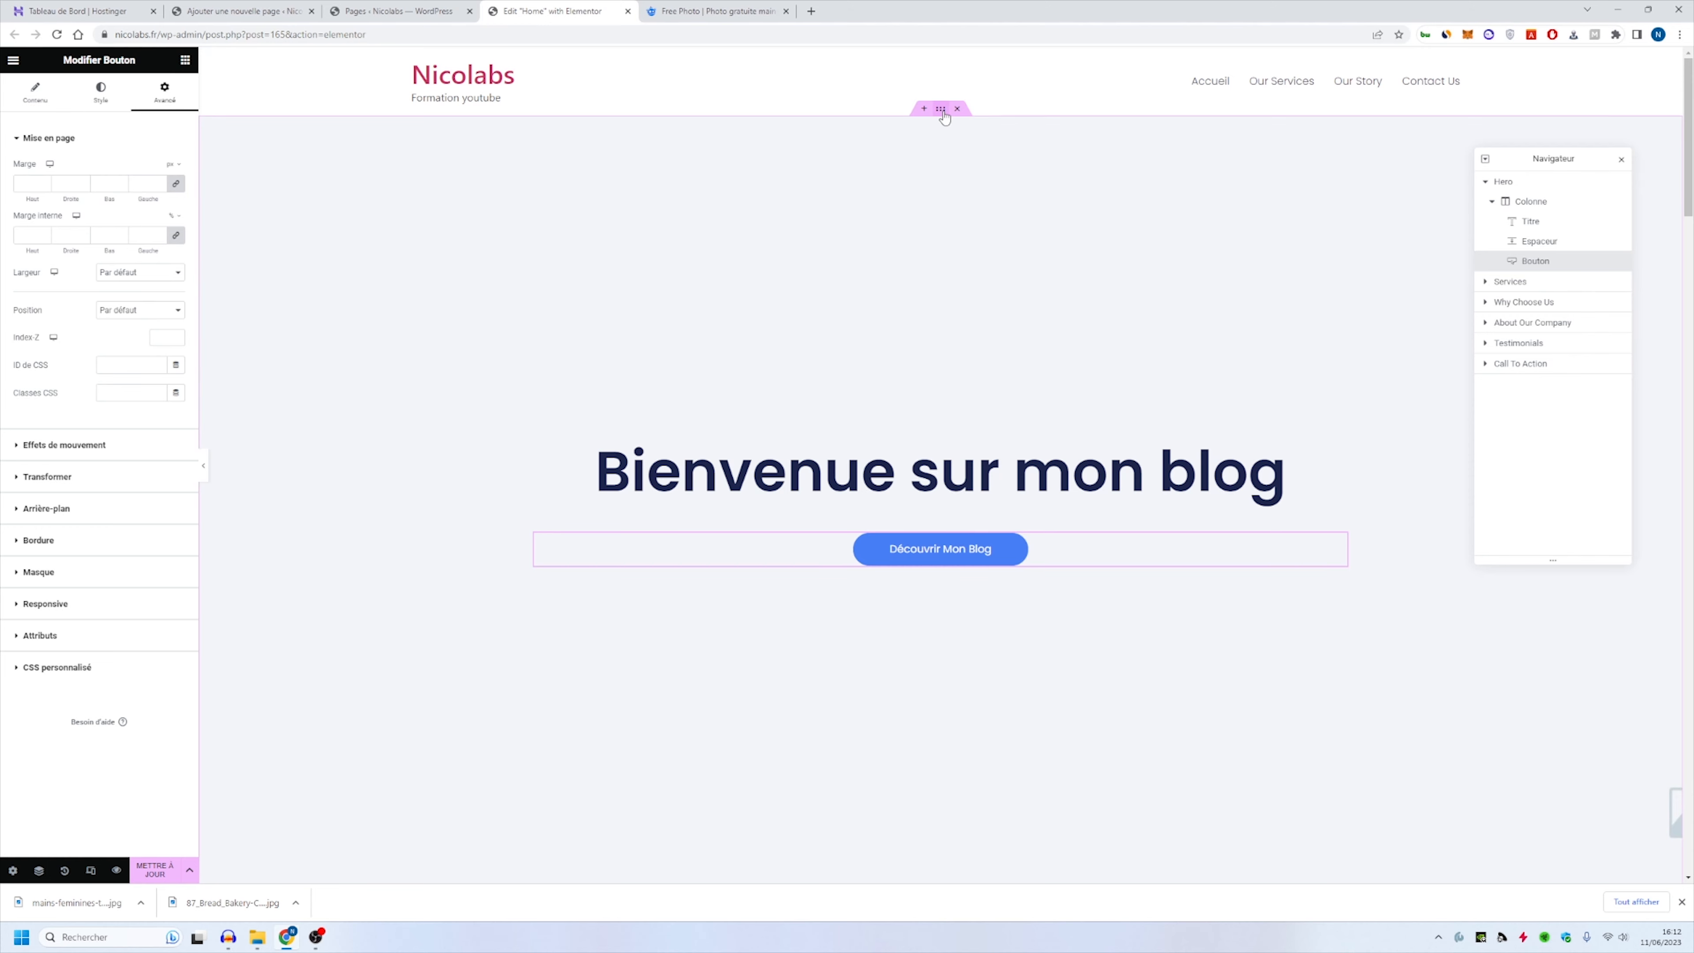
pyautogui.click(1145, 122)
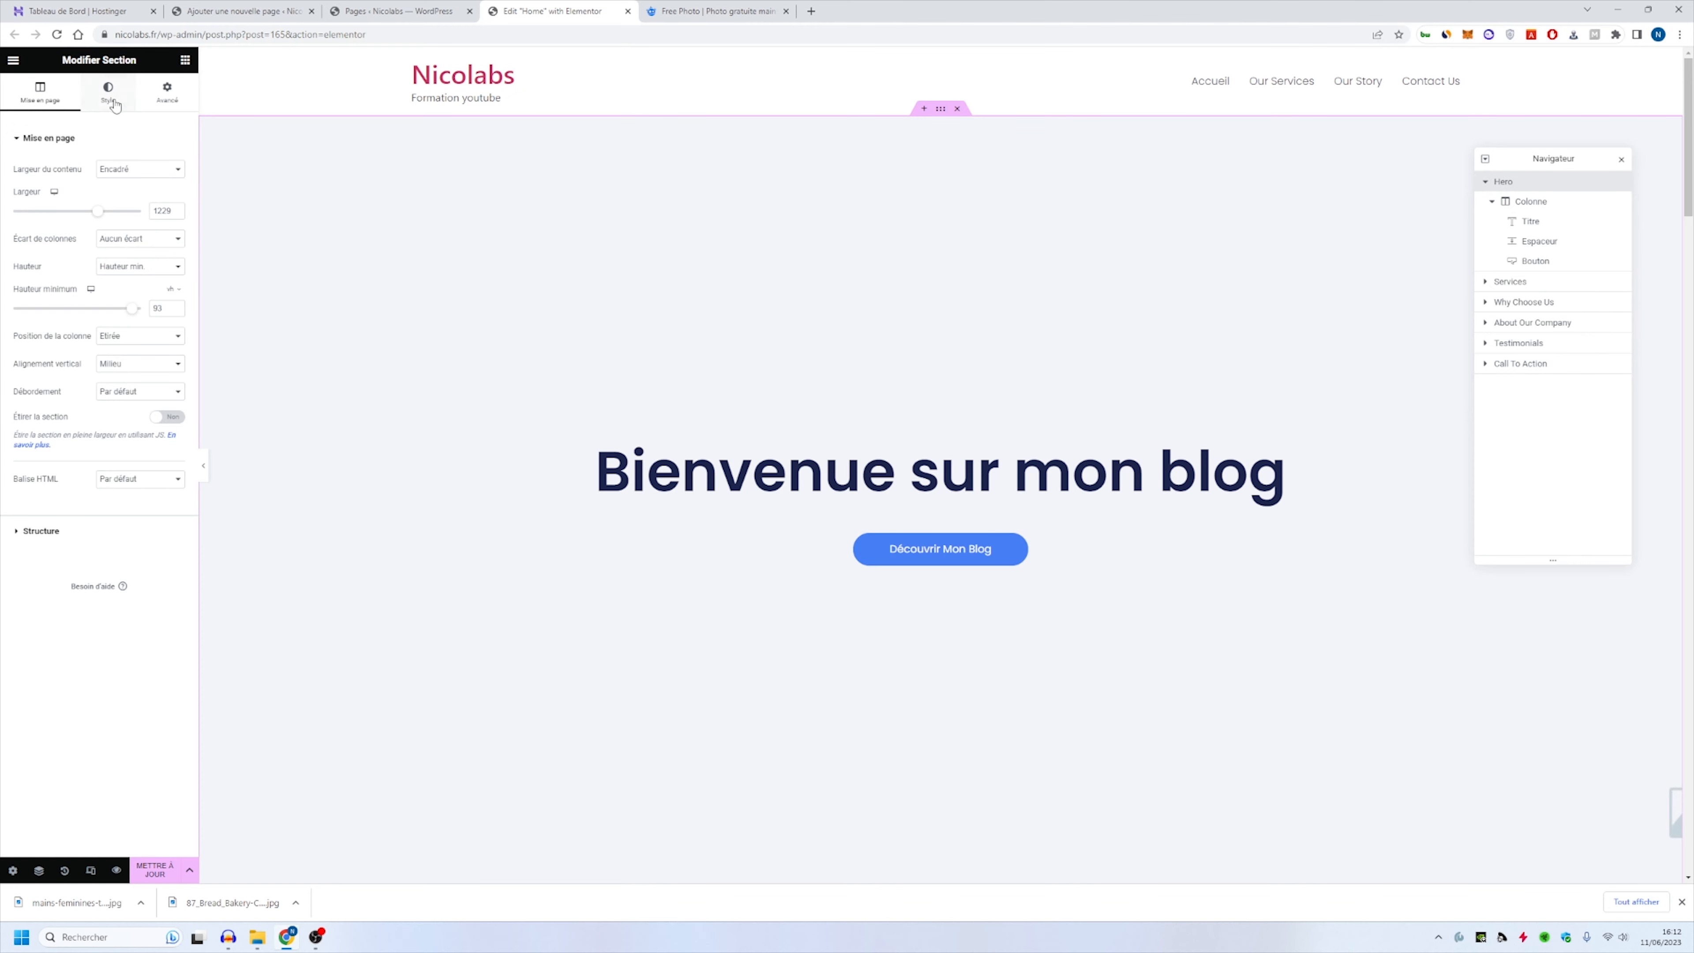
pyautogui.click(100, 105)
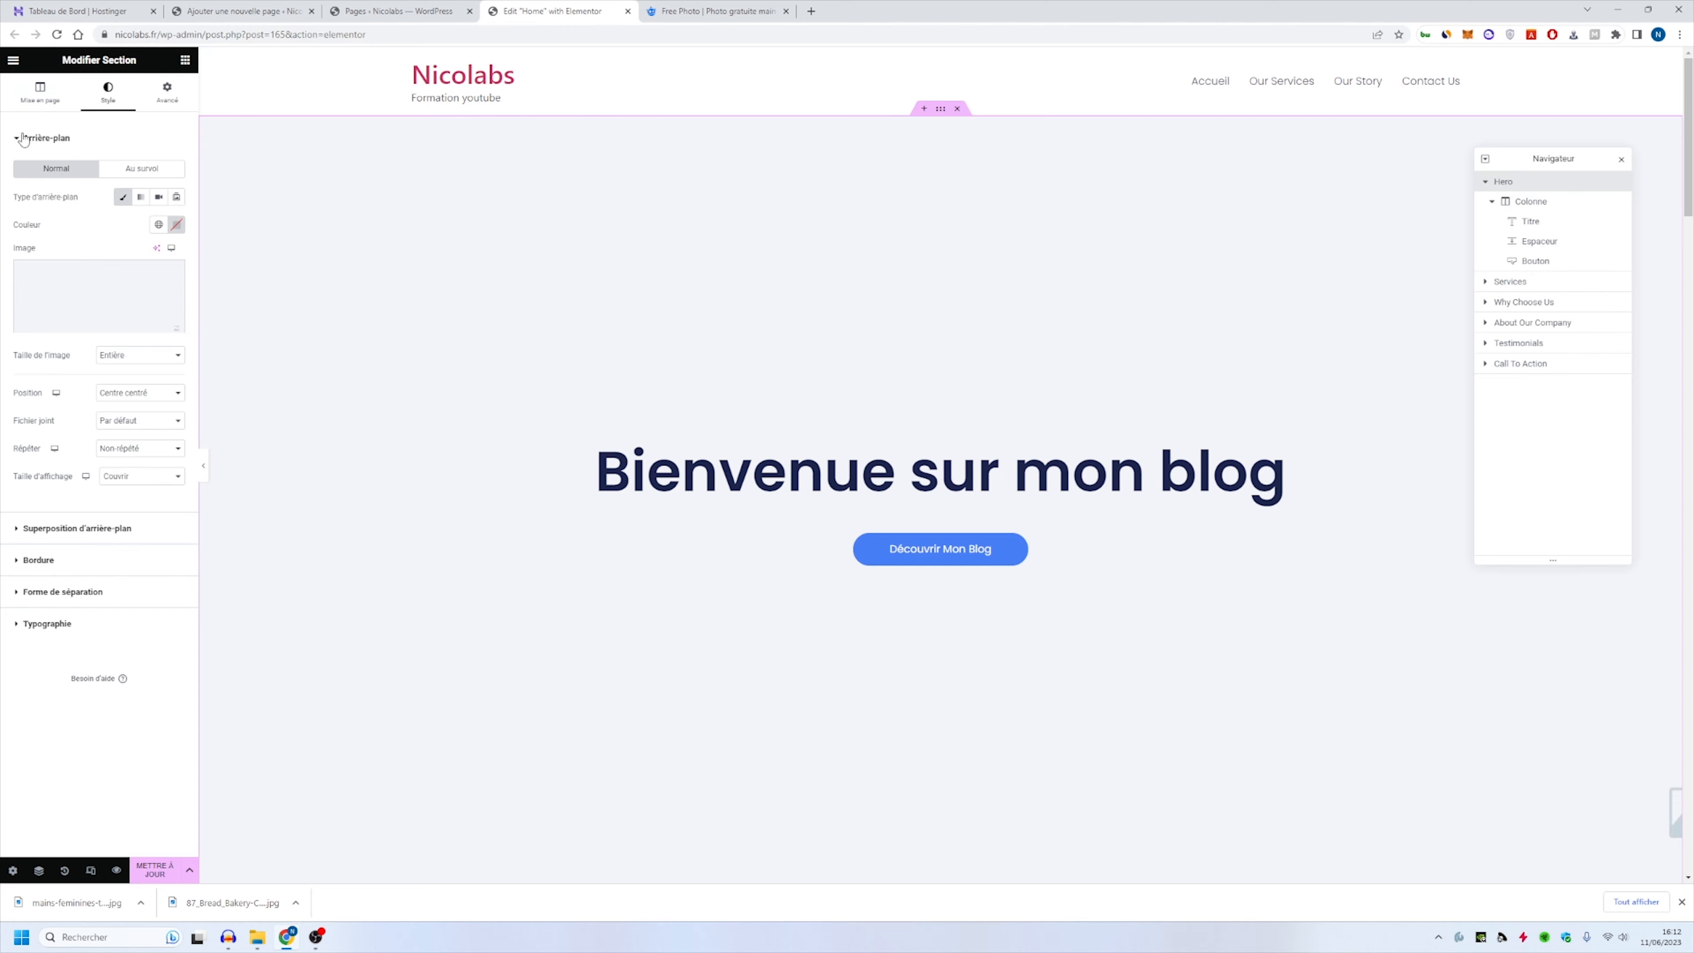
pyautogui.click(103, 282)
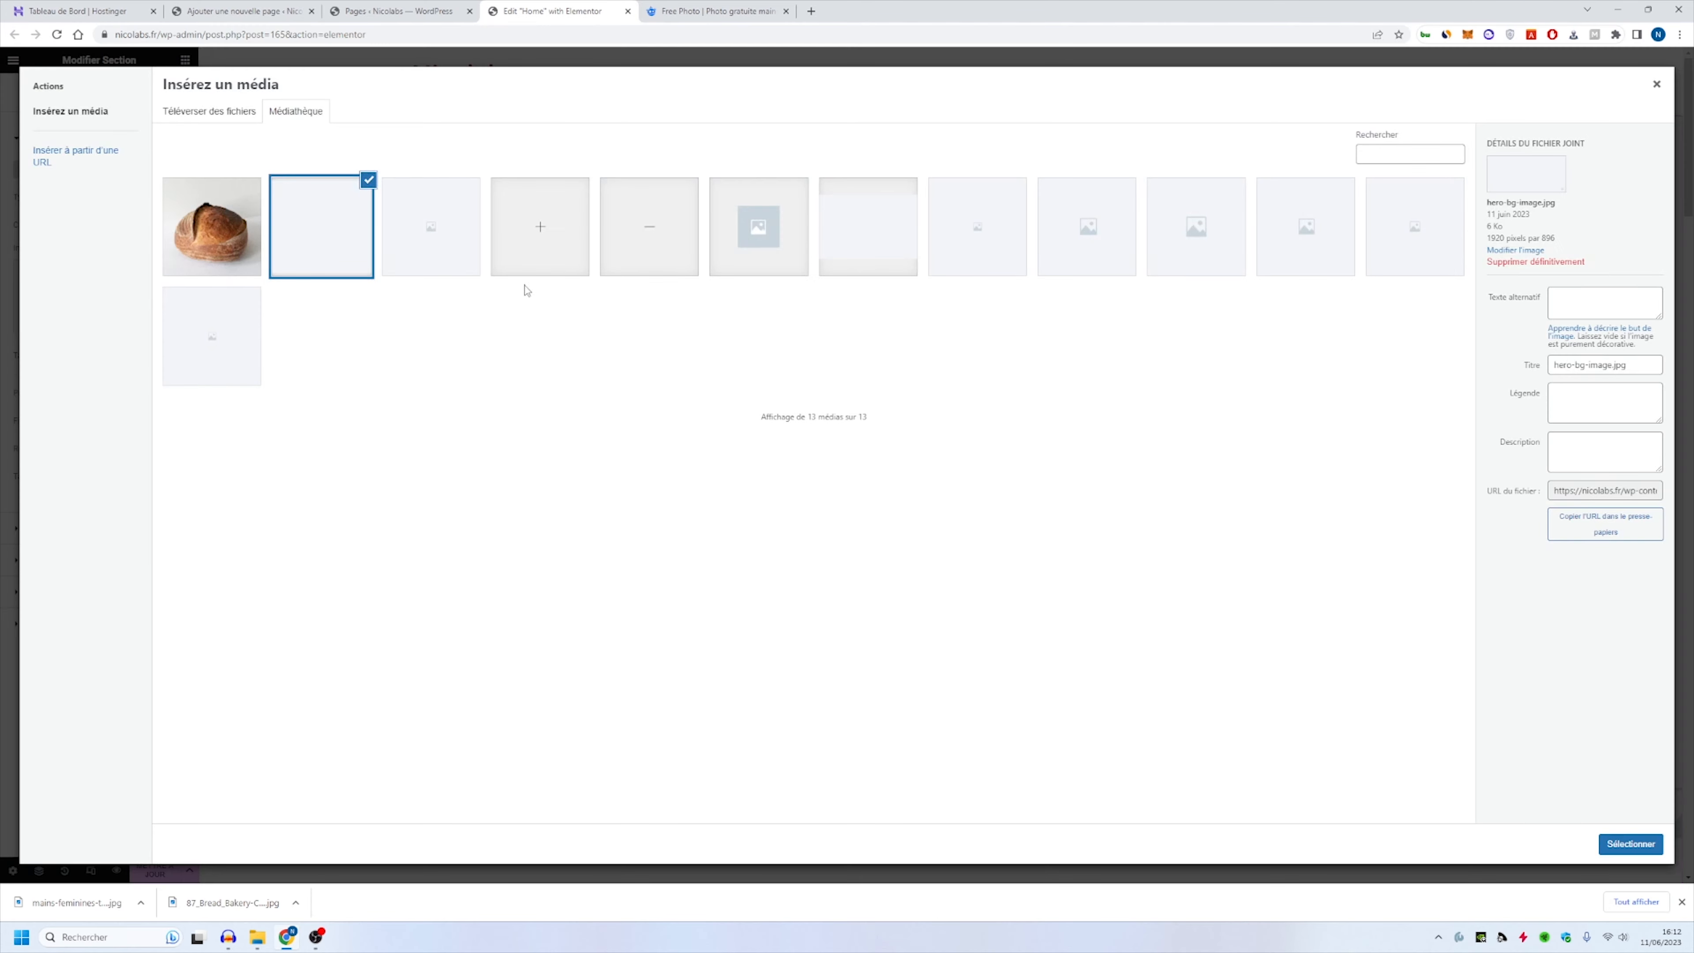
pyautogui.moveTo(77, 902); pyautogui.dragTo(356, 698)
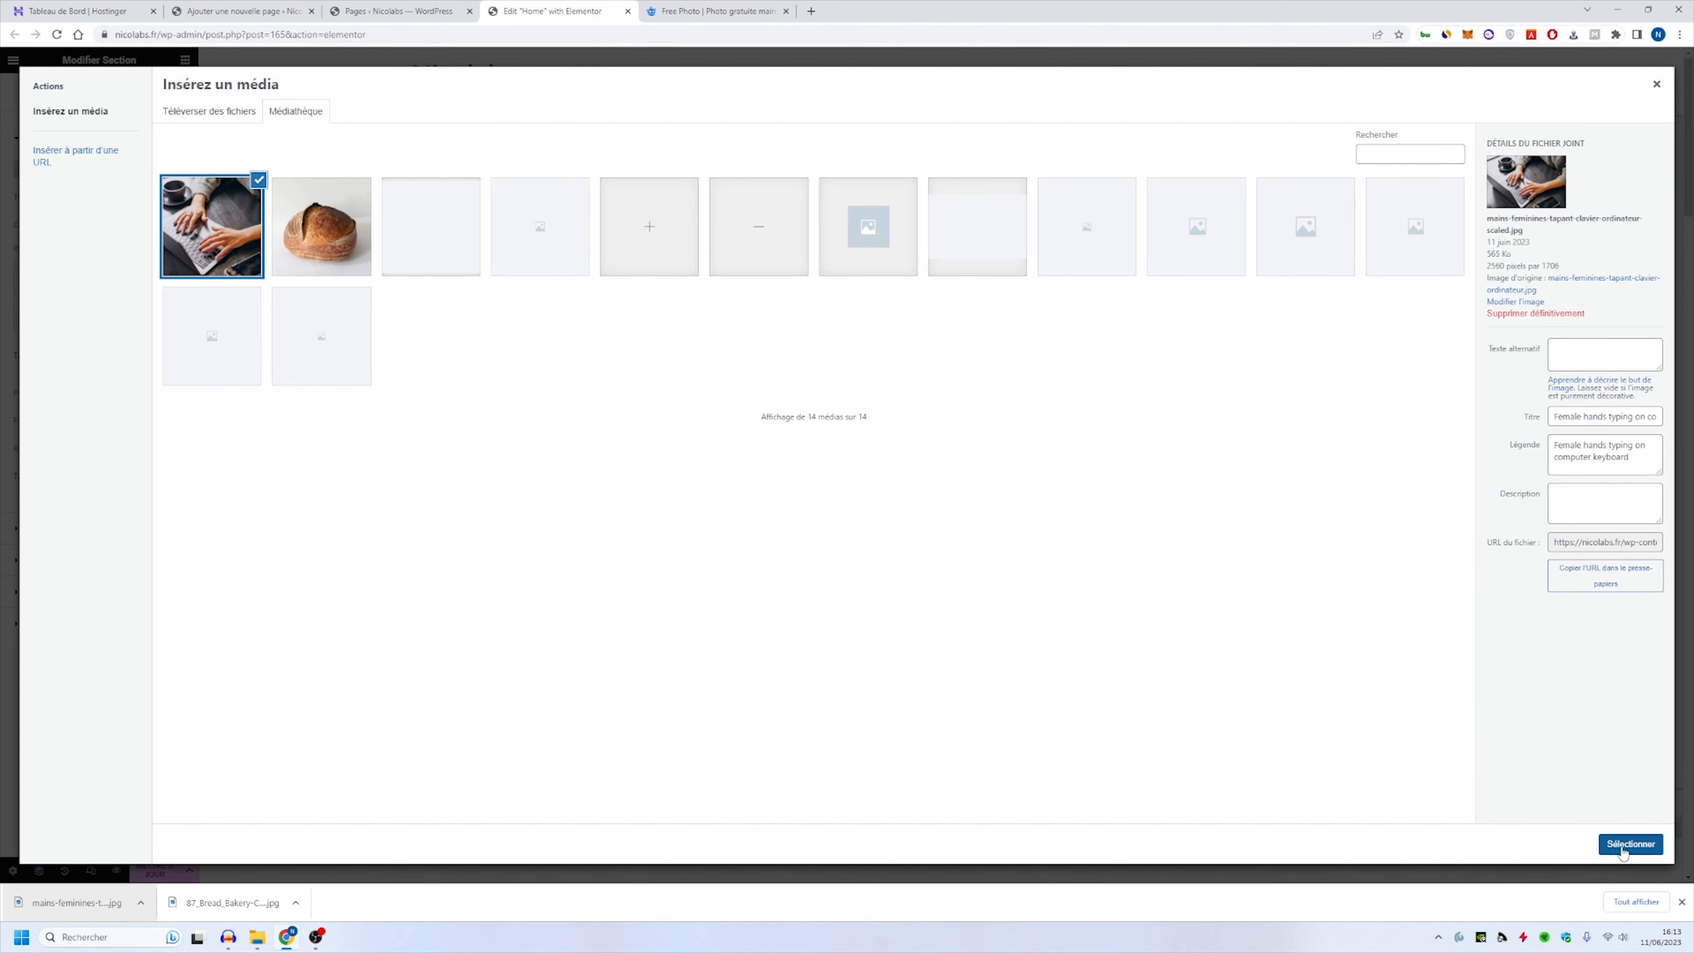
pyautogui.click(1629, 844)
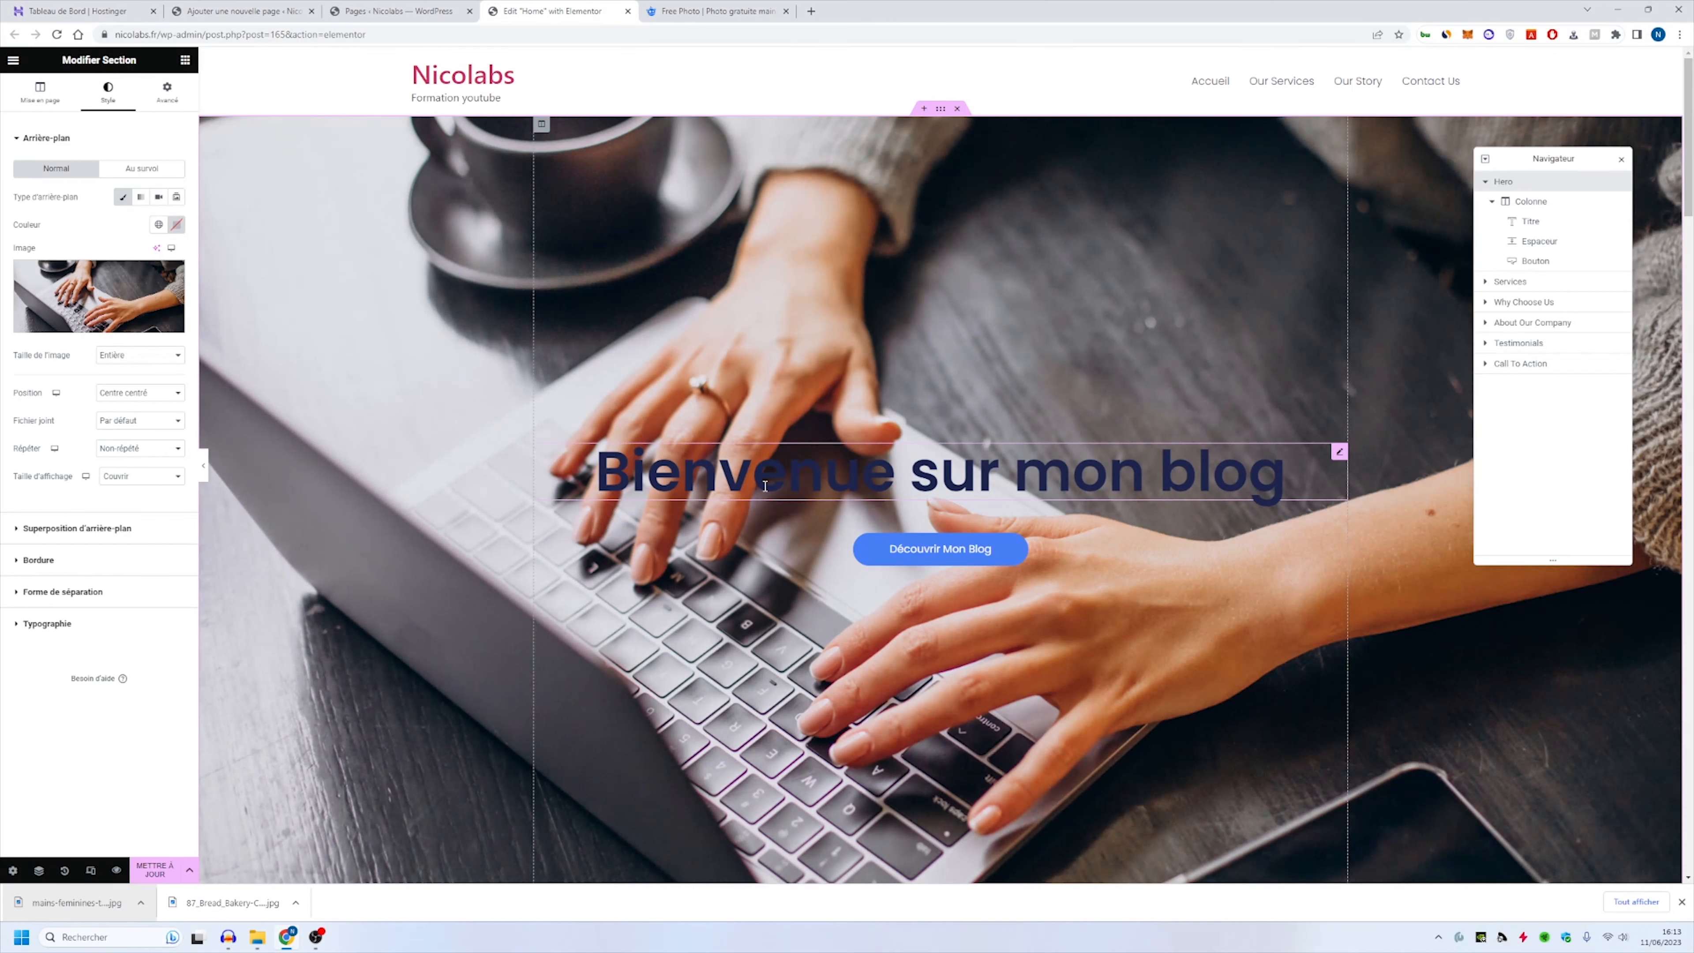
# Step: Give the hero section a classic background overlay in white (#FFFFFF)
pyautogui.click(58, 529)
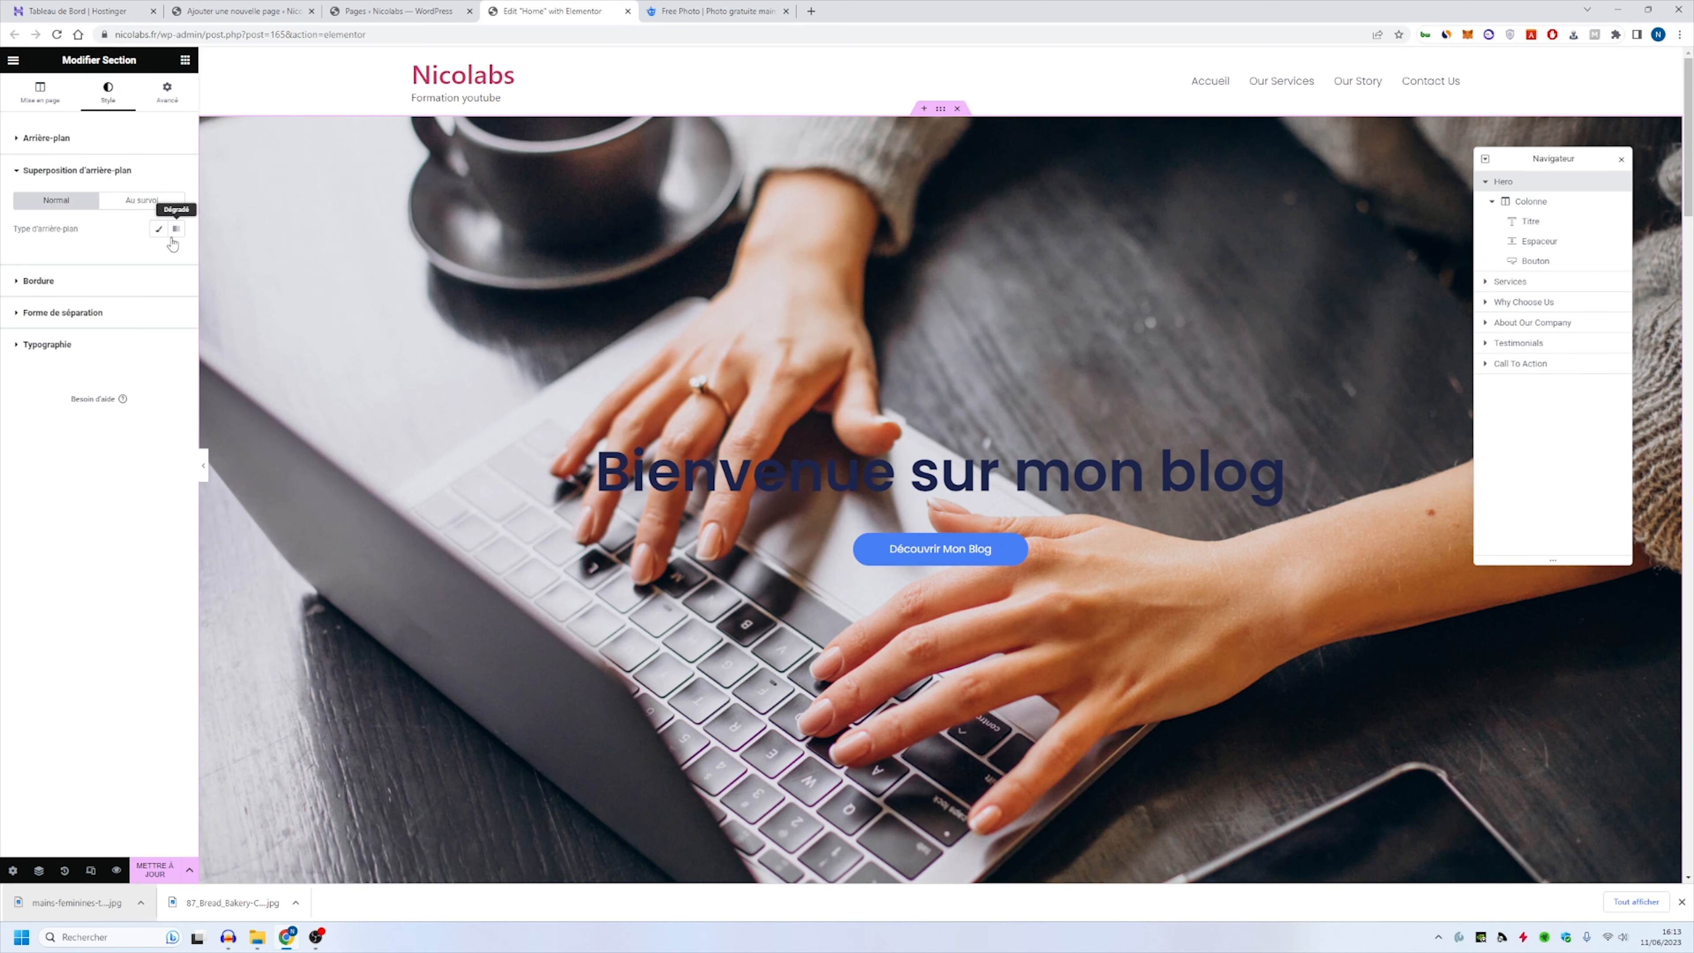
pyautogui.click(159, 232)
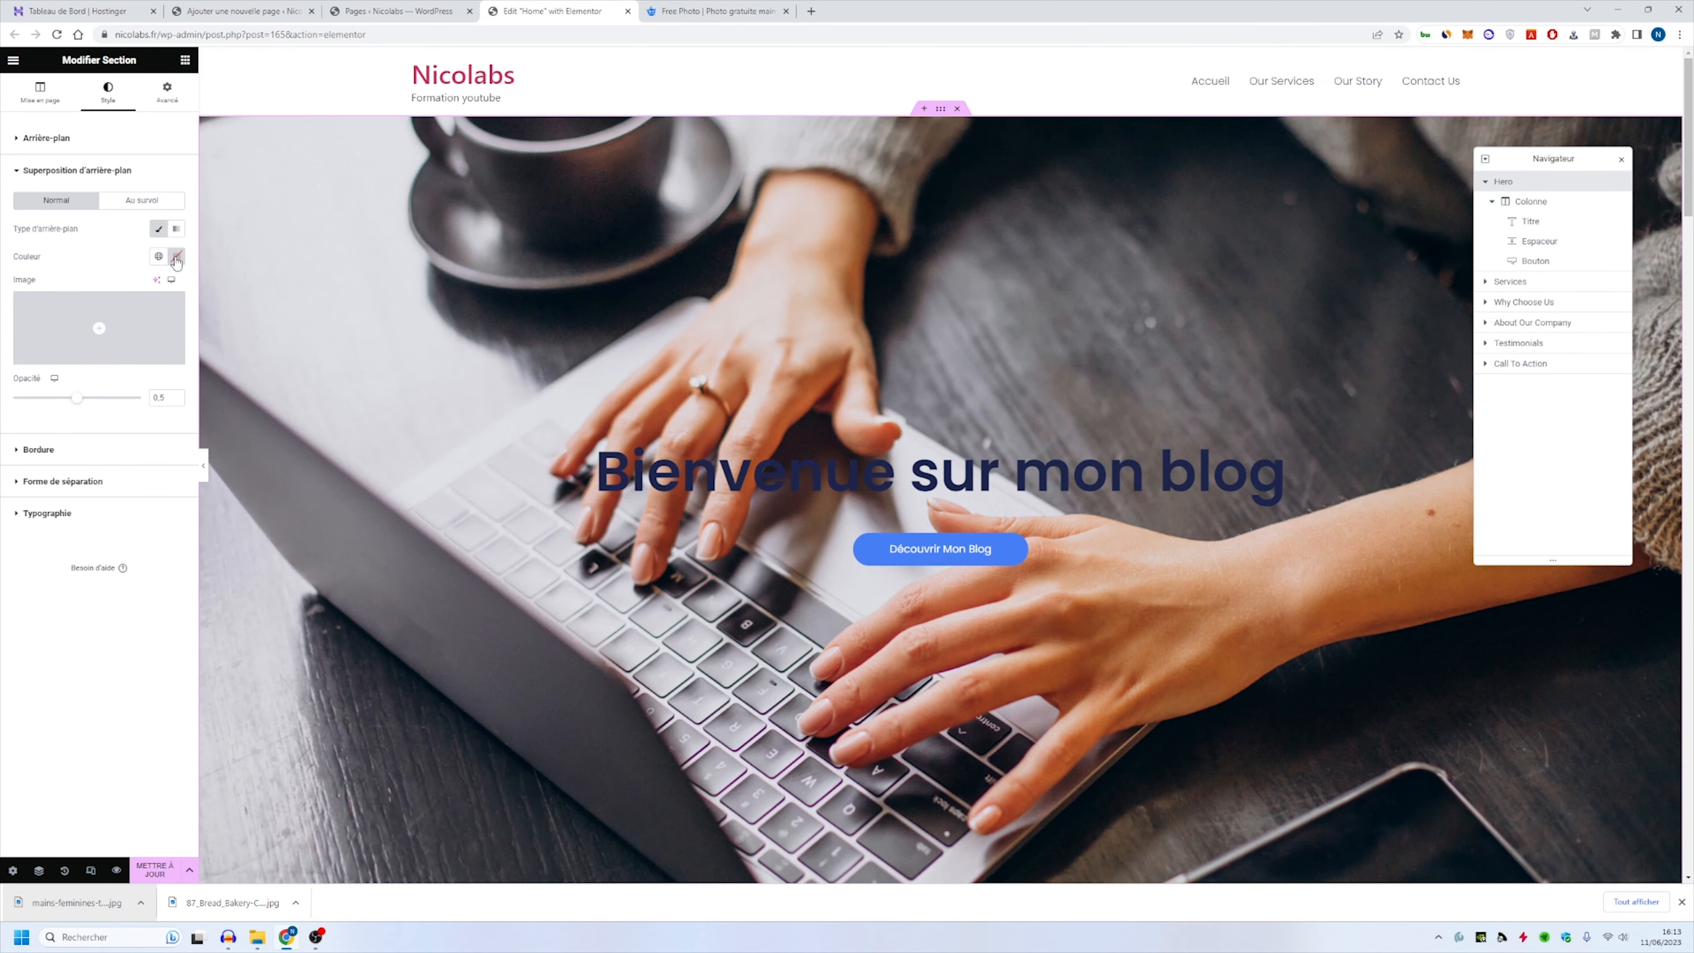
pyautogui.click(176, 257)
pyautogui.click(100, 310)
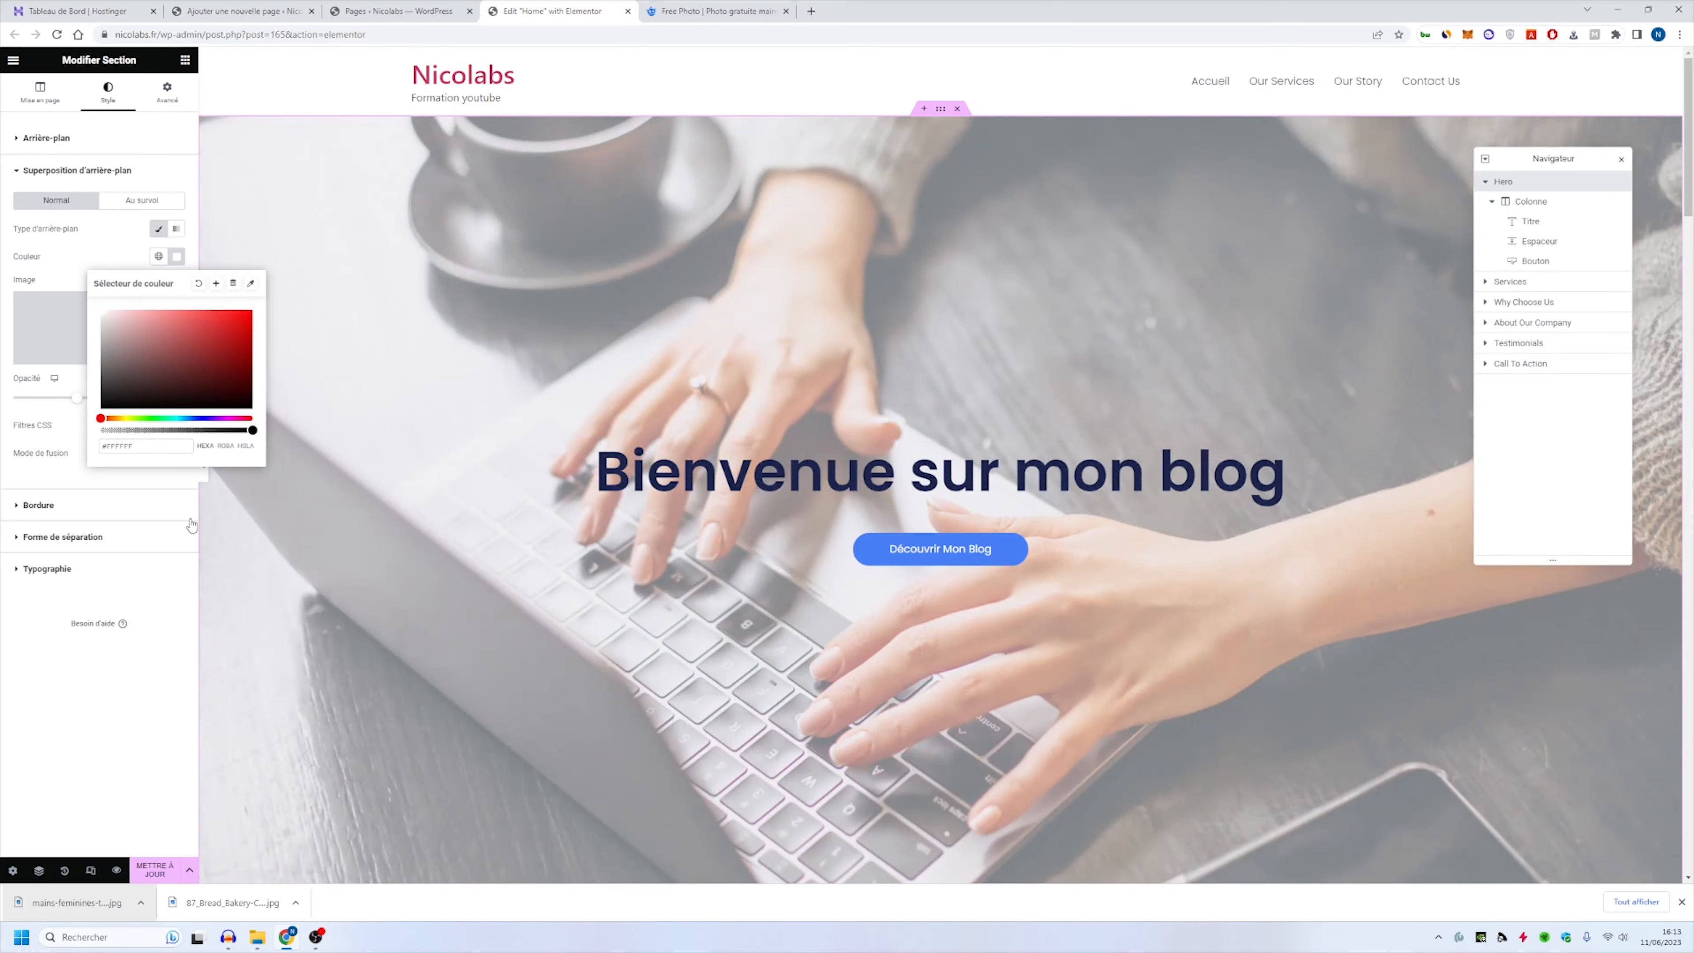
pyautogui.click(147, 598)
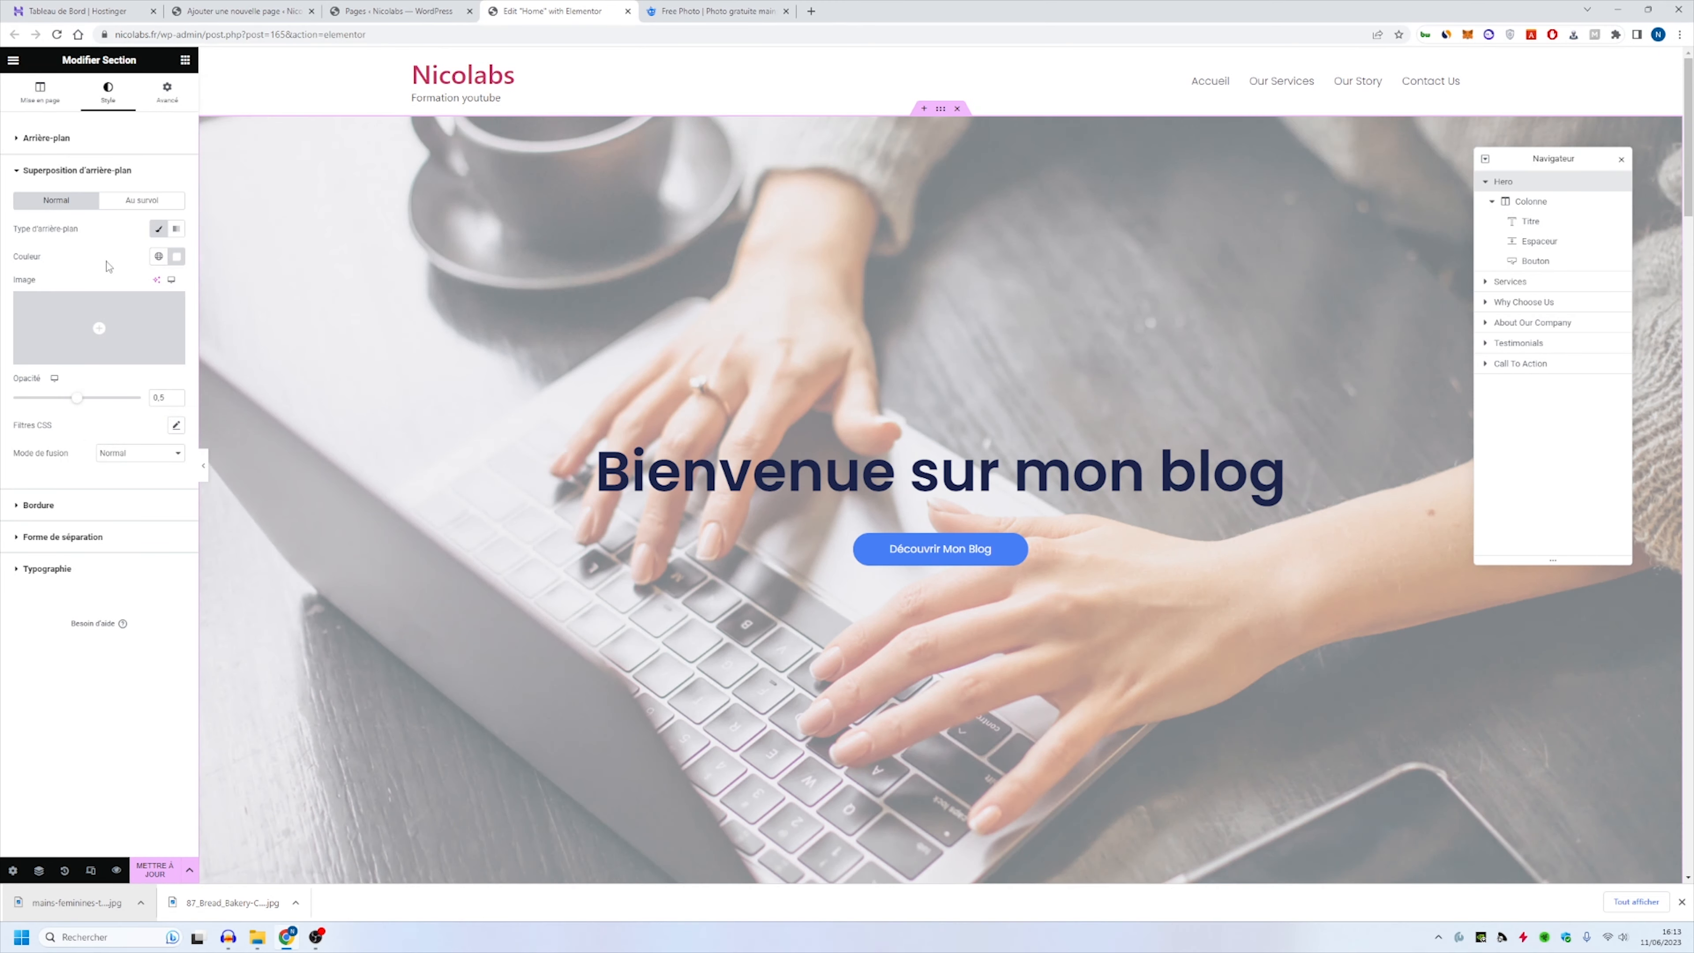
# Step: Try an unlinked top margin of 50 px on the hero section, and undo it
pyautogui.click(168, 99)
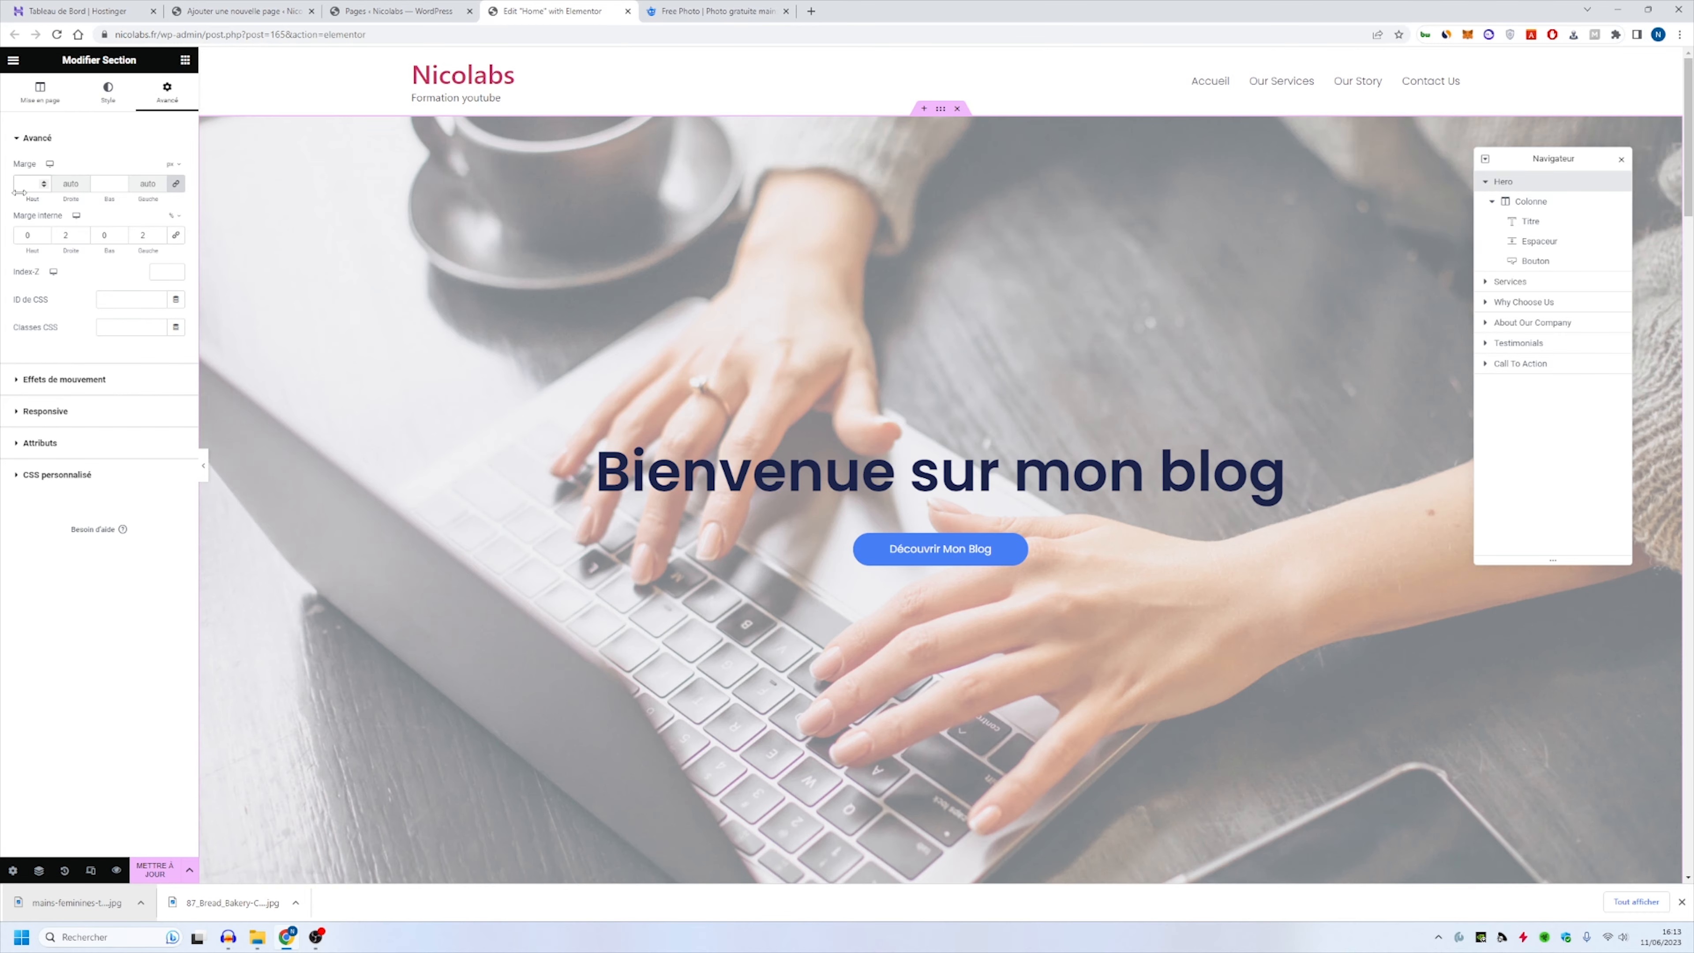
pyautogui.scroll(-4, 847, 412)
pyautogui.scroll(4, 846, 413)
pyautogui.click(175, 184)
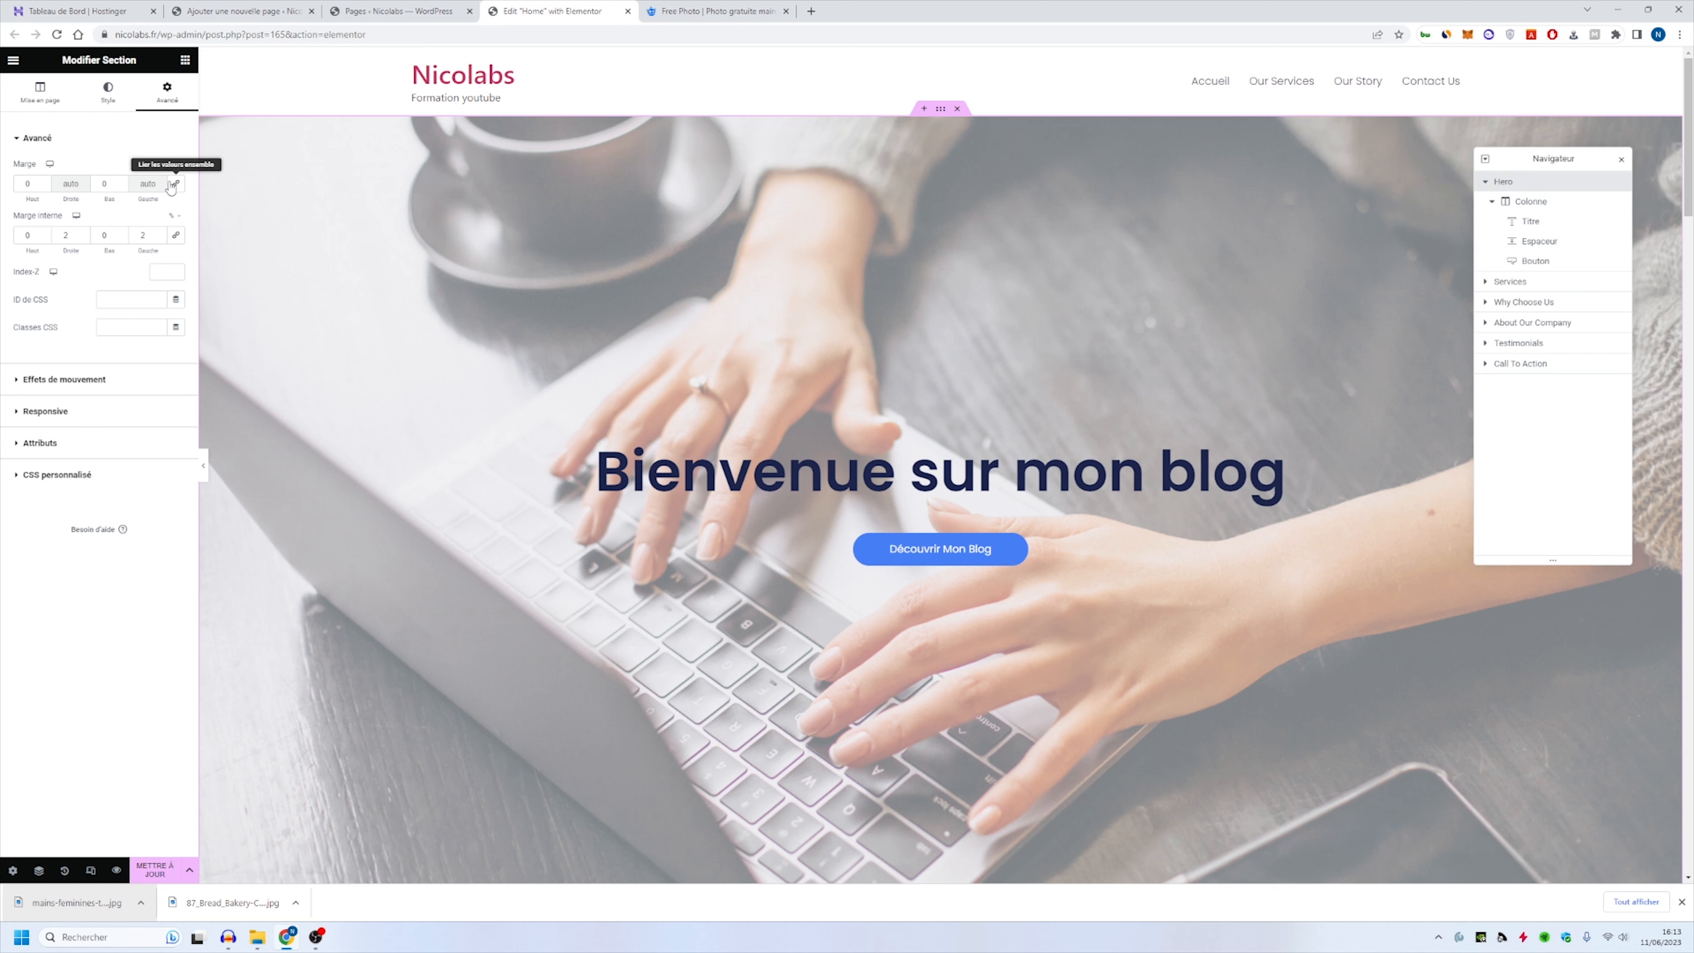
pyautogui.doubleClick(33, 185)
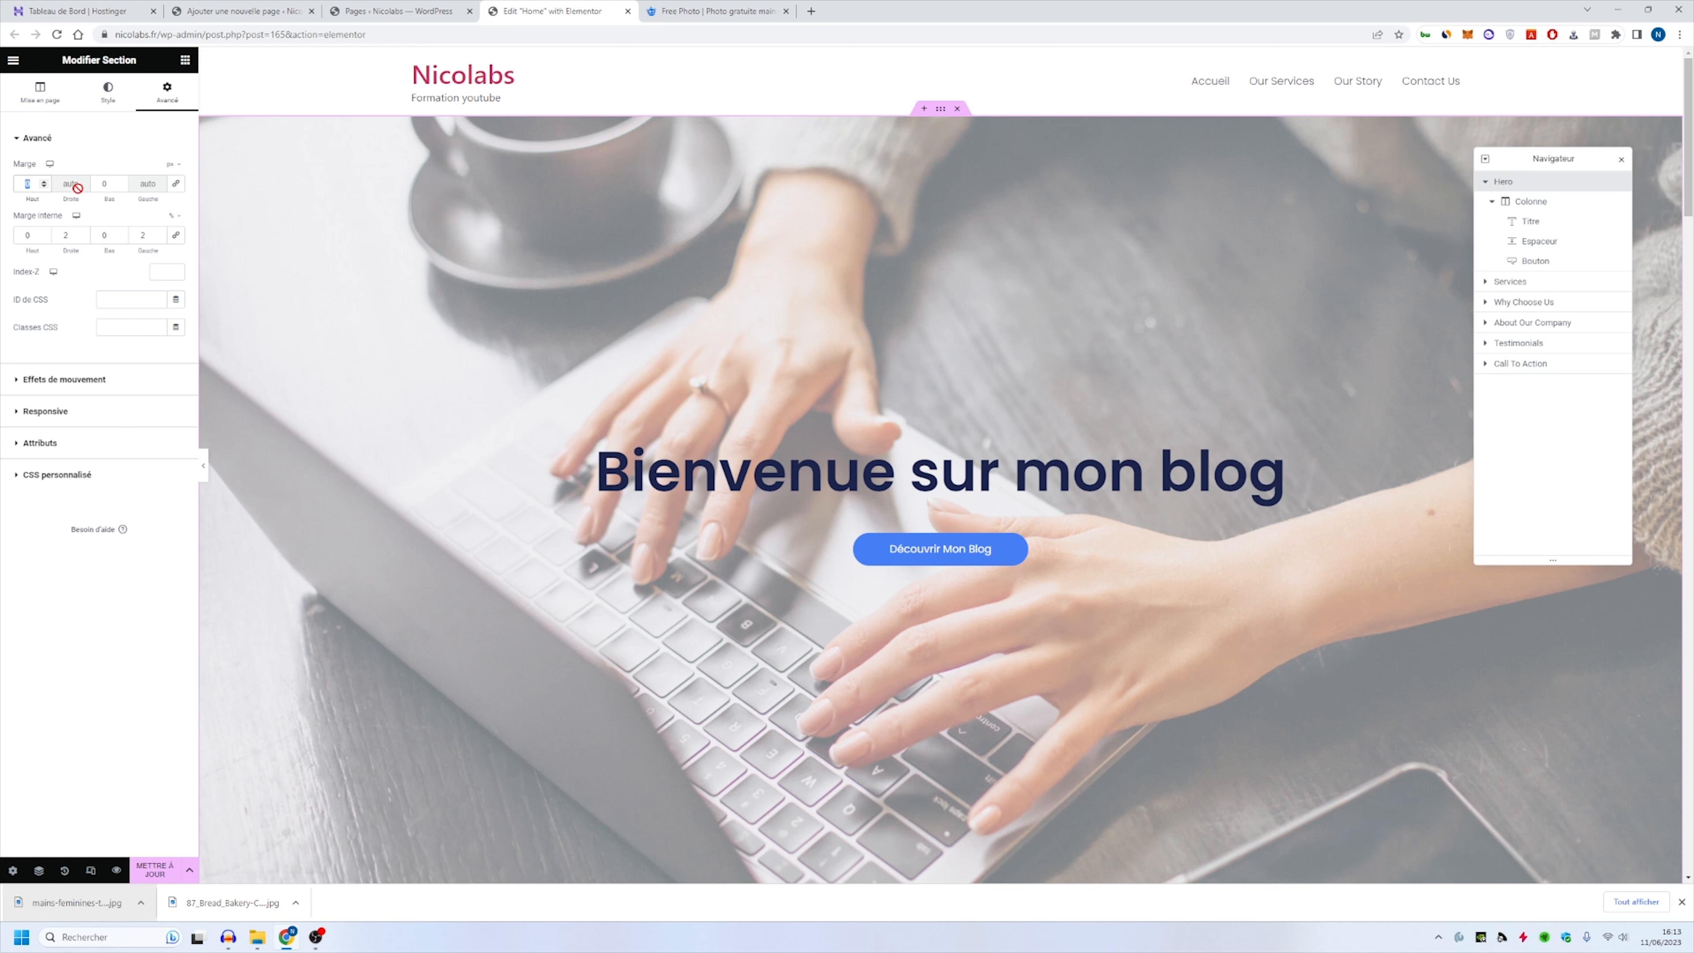
pyautogui.write('50')
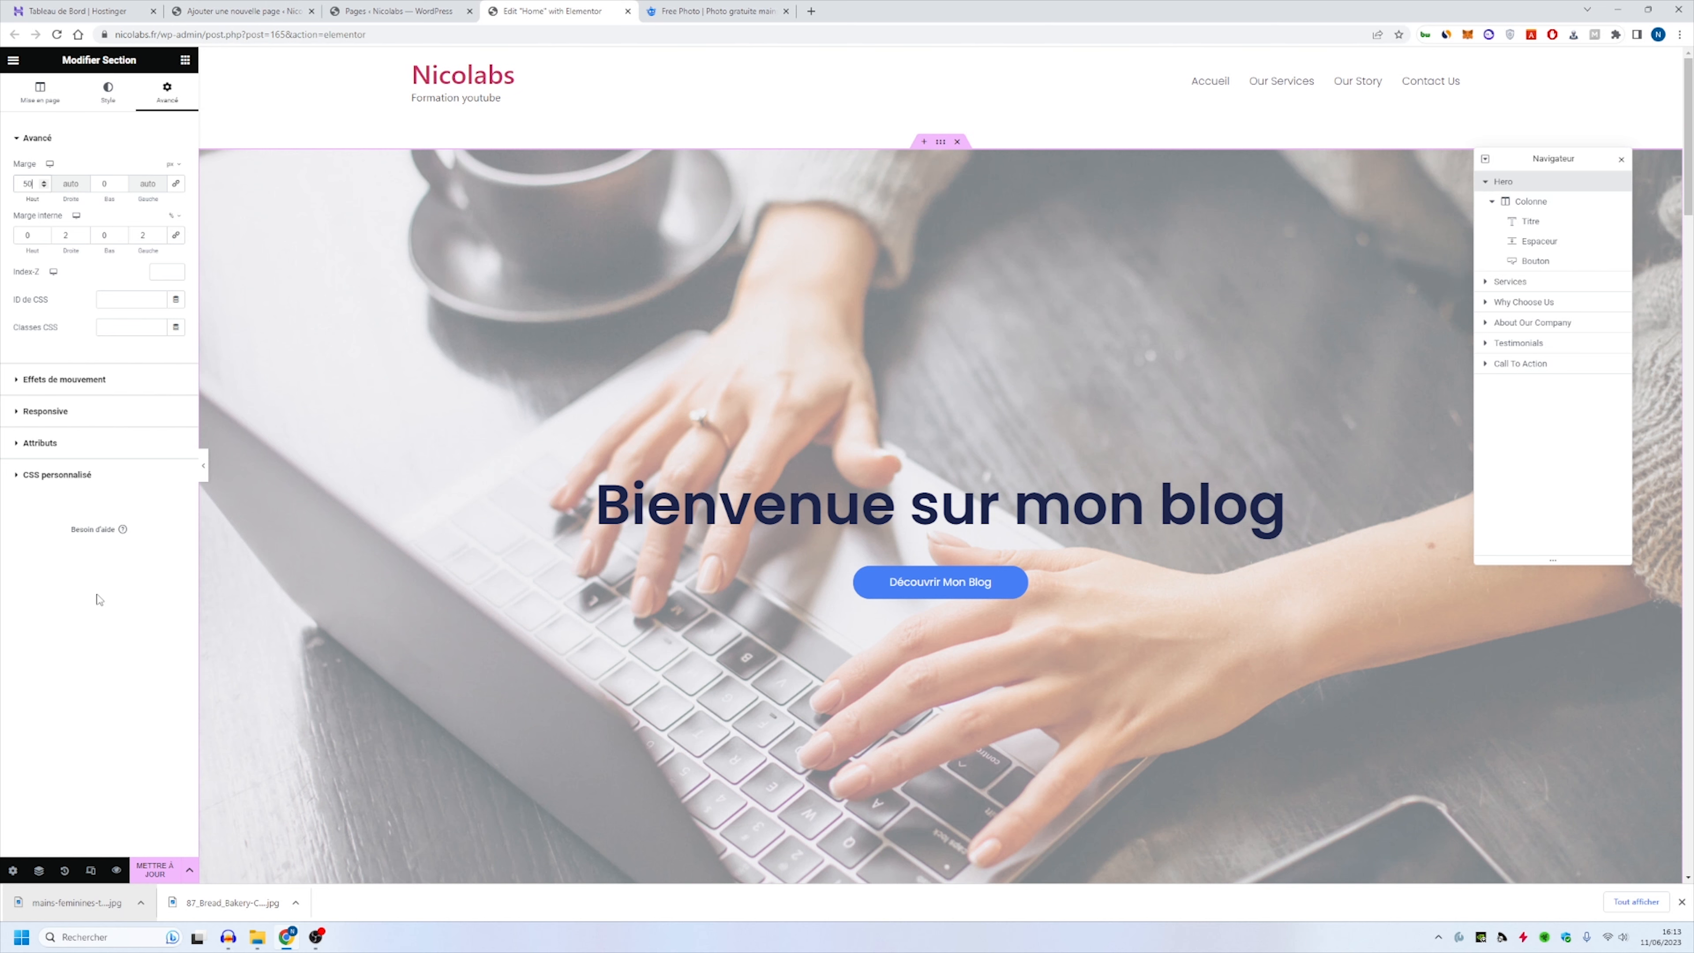
pyautogui.hotkey('ctrl', 'z')
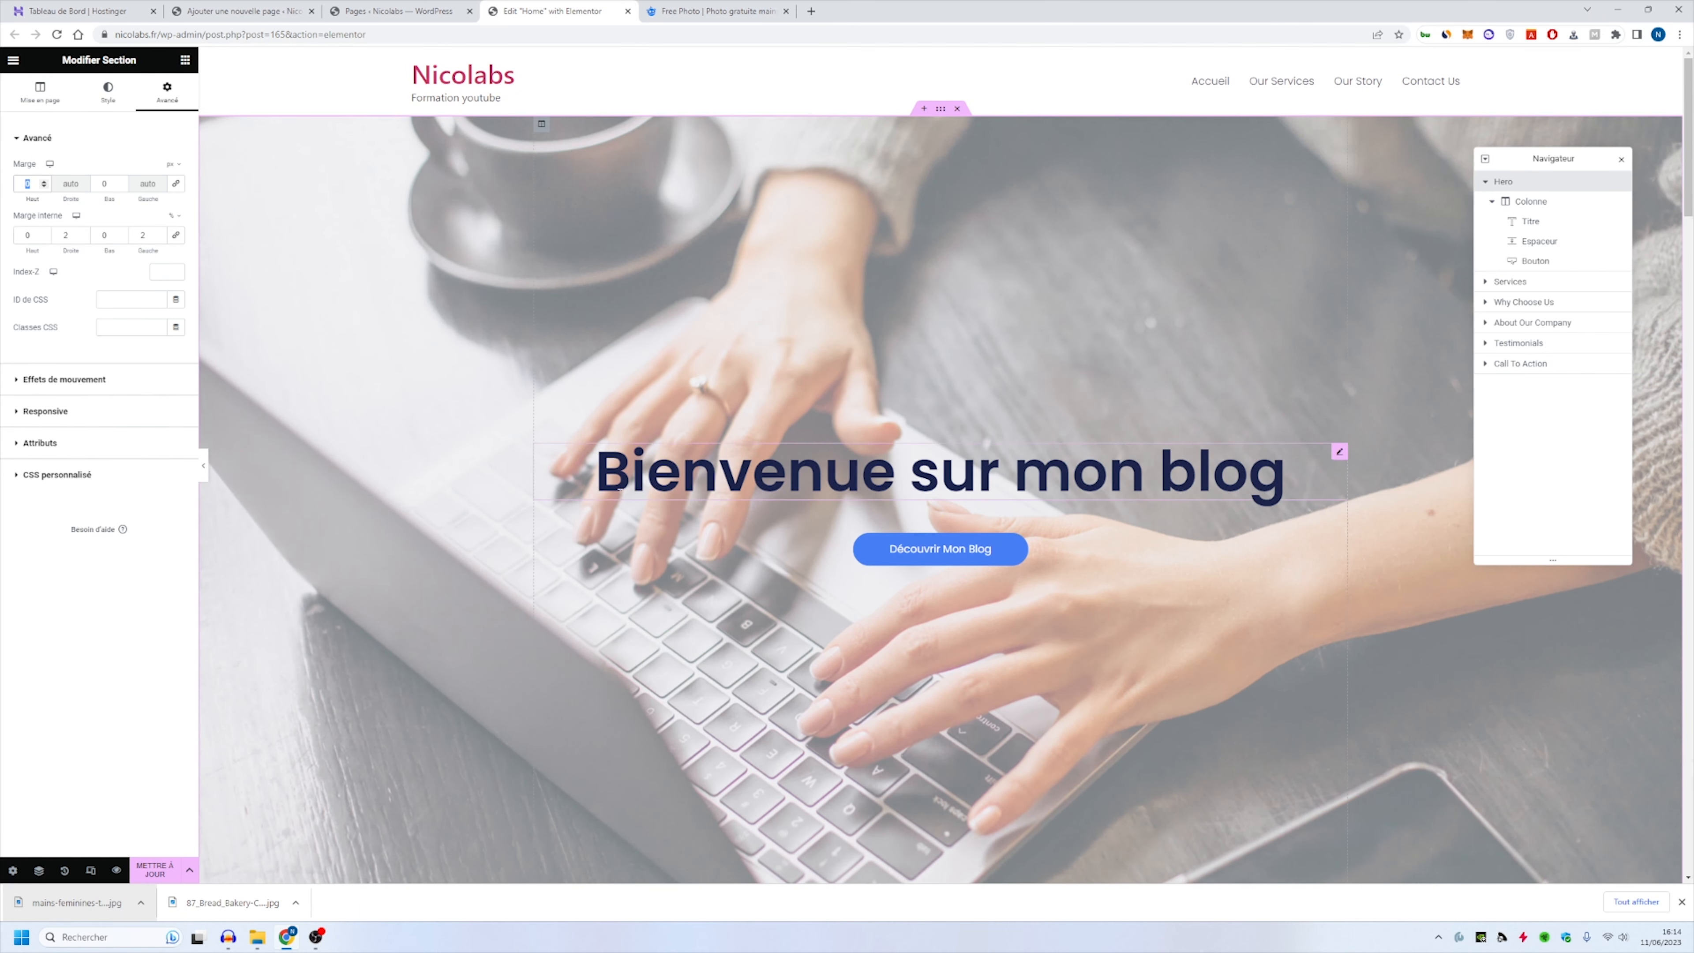
# Step: Look through the homepage sections below the hero, checking the settings of the Service 1 image box and the Benefit 1 text
pyautogui.scroll(-10, 684, 520)
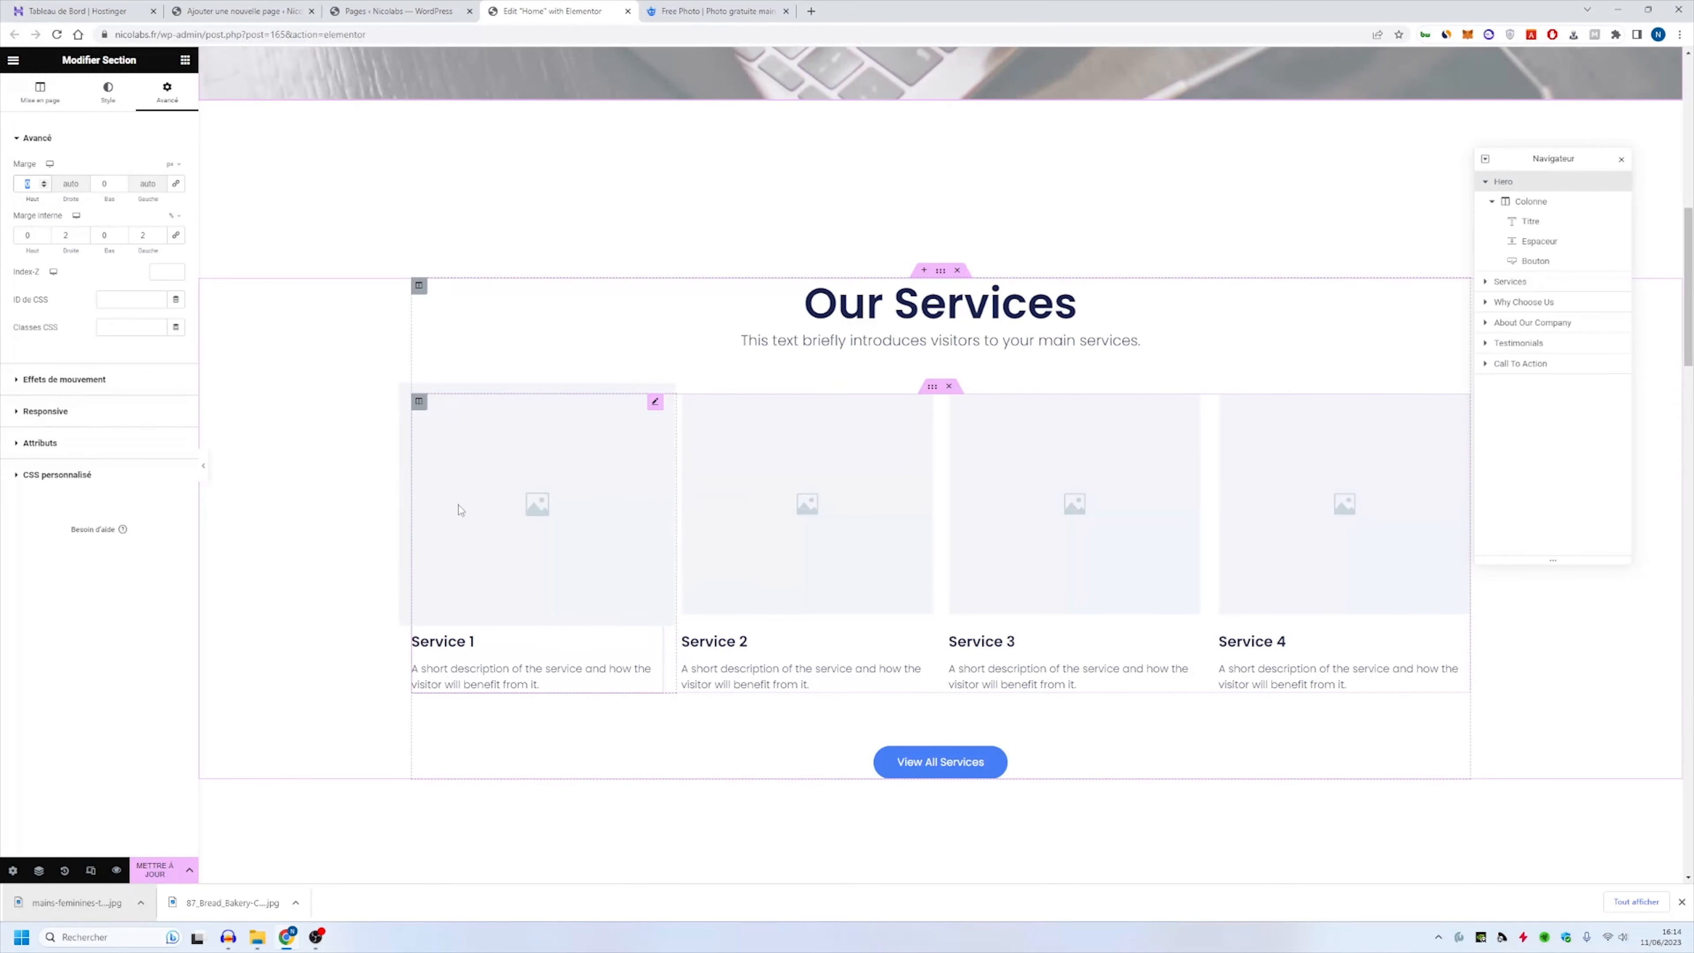
pyautogui.click(489, 545)
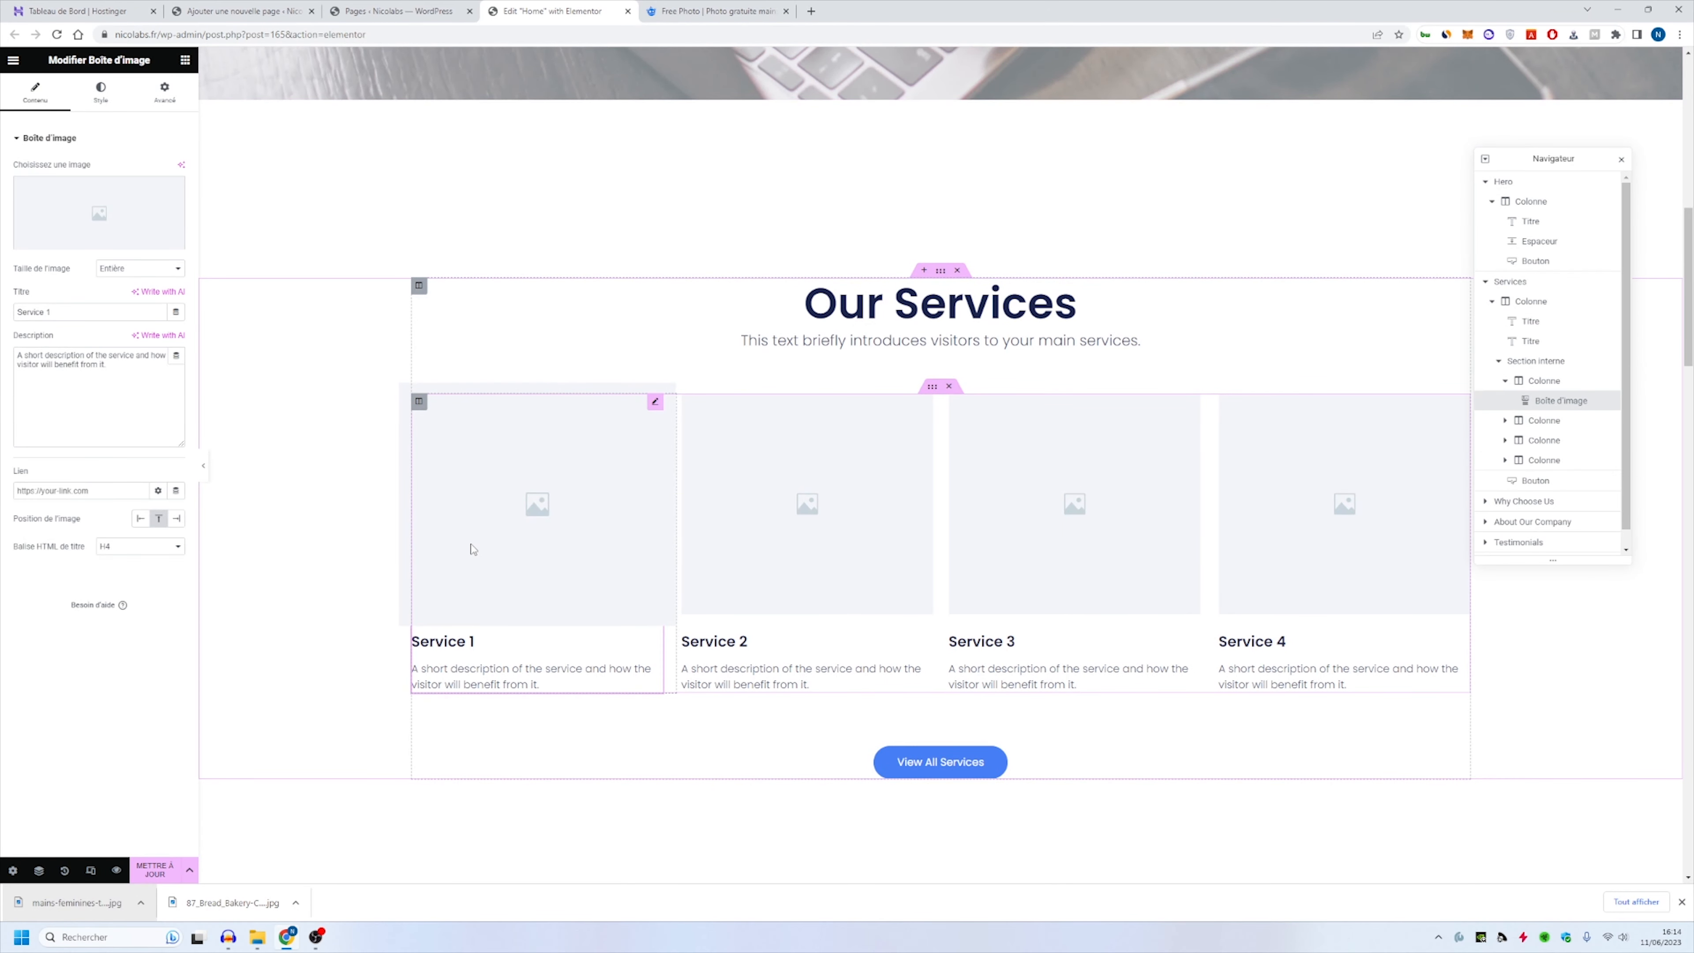
pyautogui.scroll(-12, 471, 548)
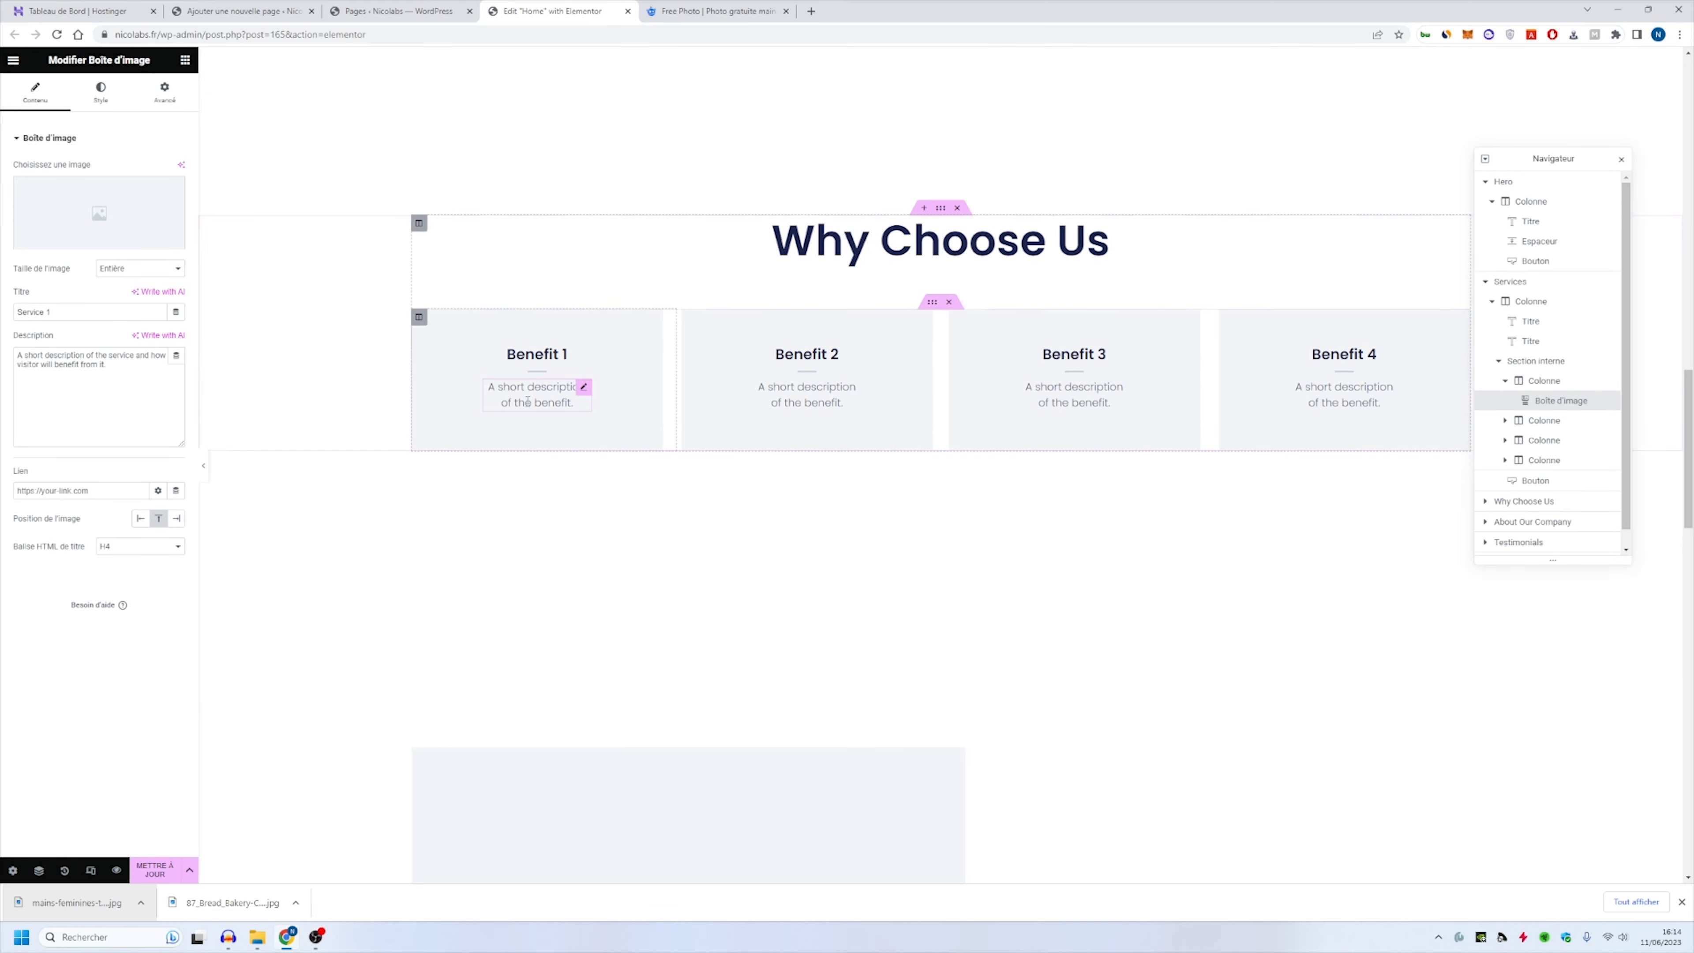
pyautogui.click(527, 400)
pyautogui.scroll(-10, 507, 467)
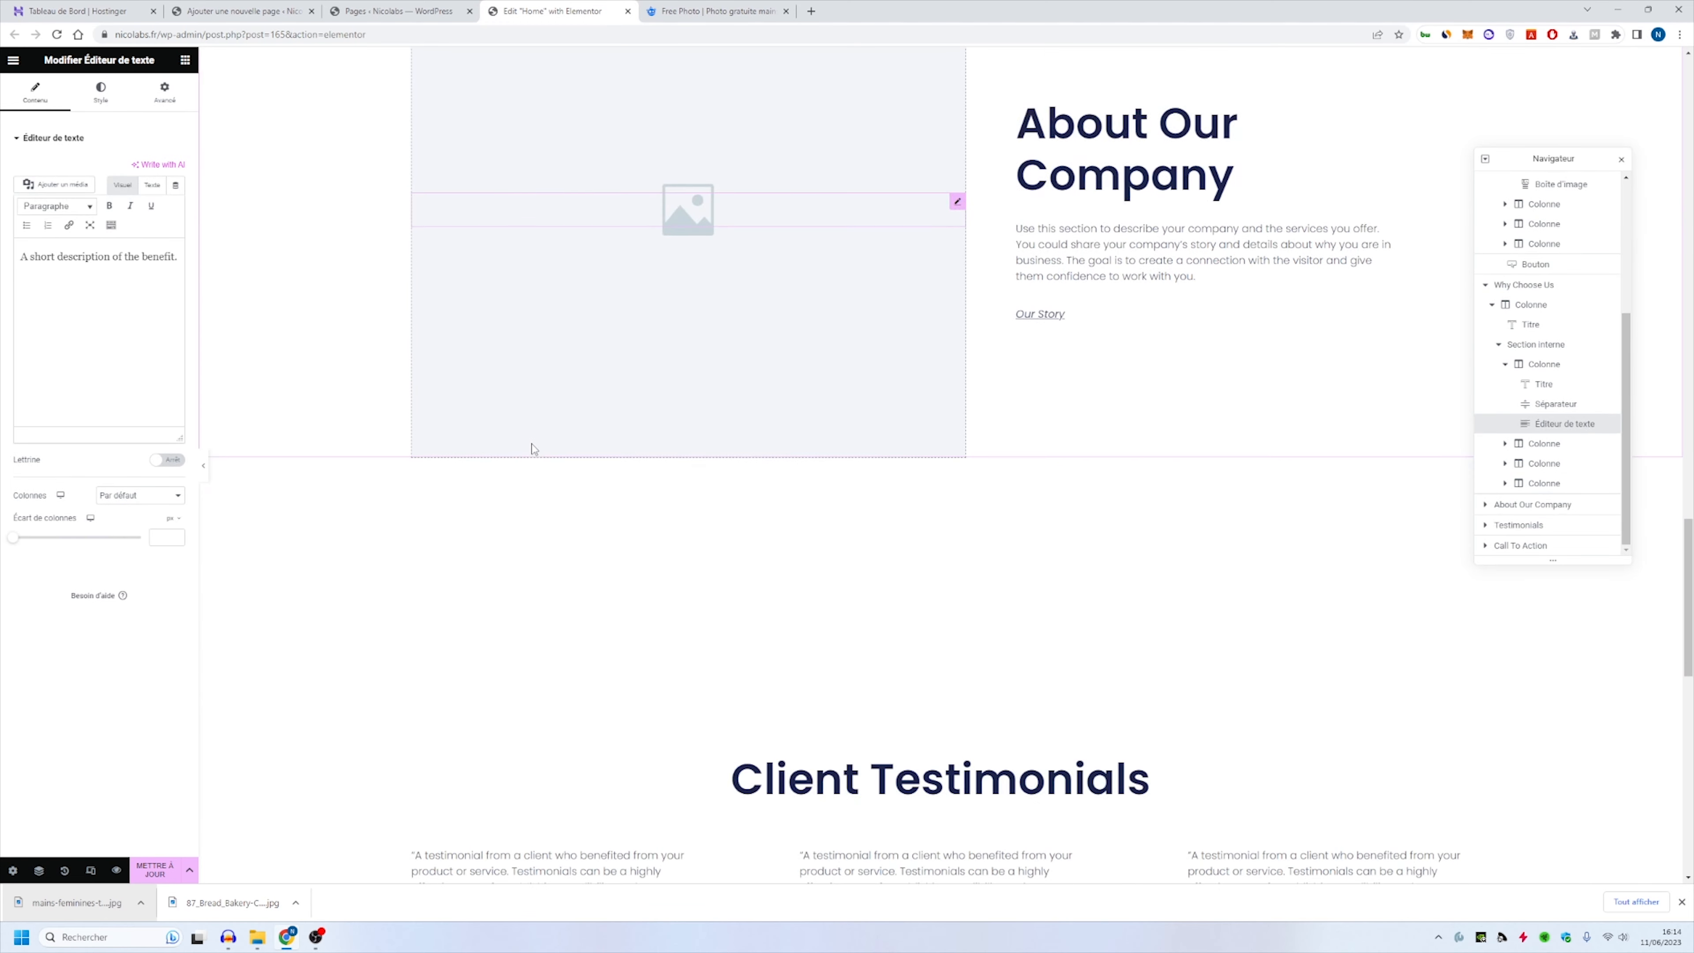
pyautogui.scroll(20, 495, 510)
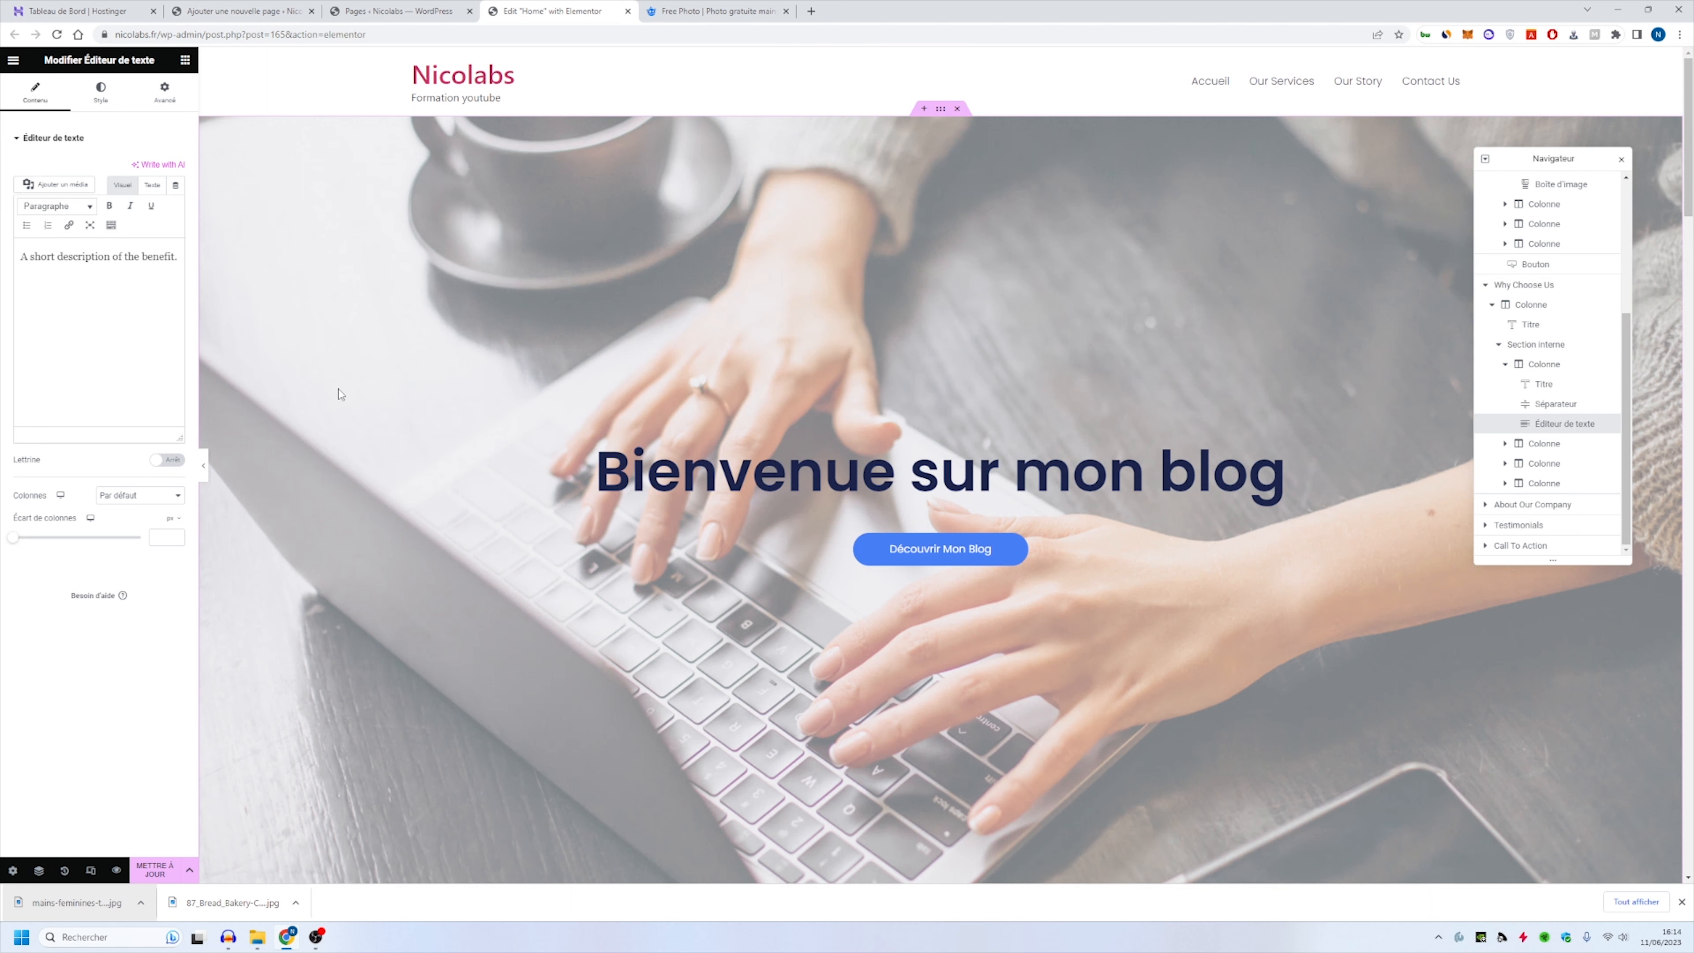
# Step: Save the homepage changes and open the published Home page from the Pages list in a new tab
pyautogui.click(155, 868)
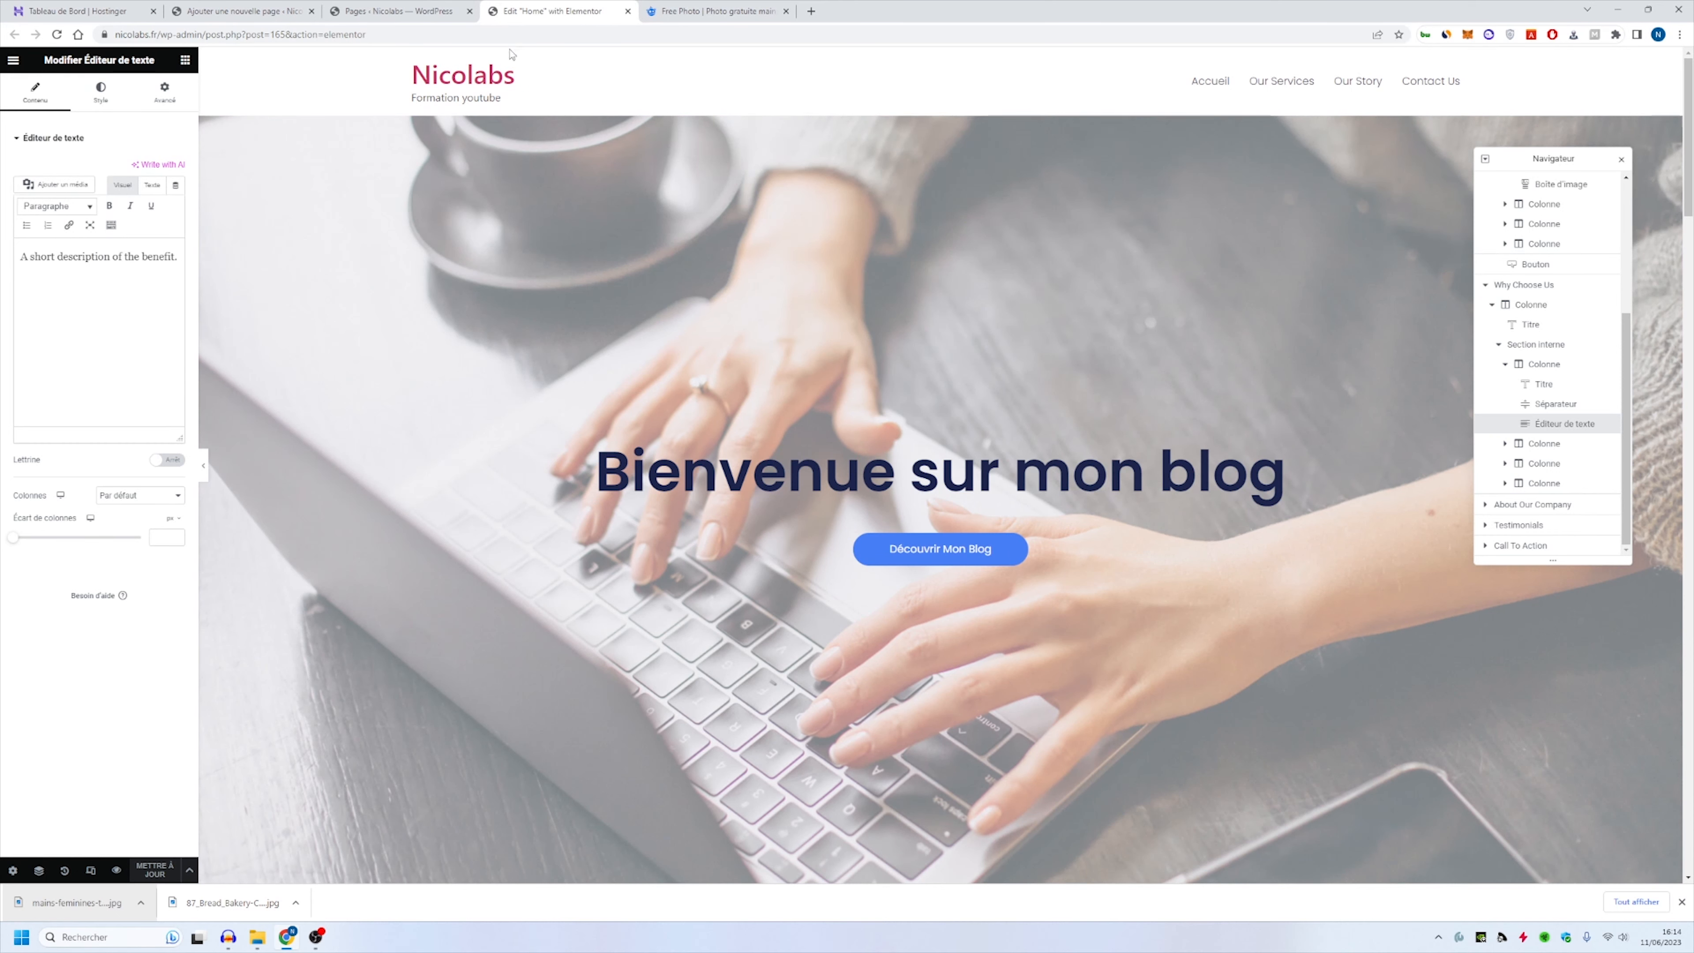
pyautogui.click(456, 8)
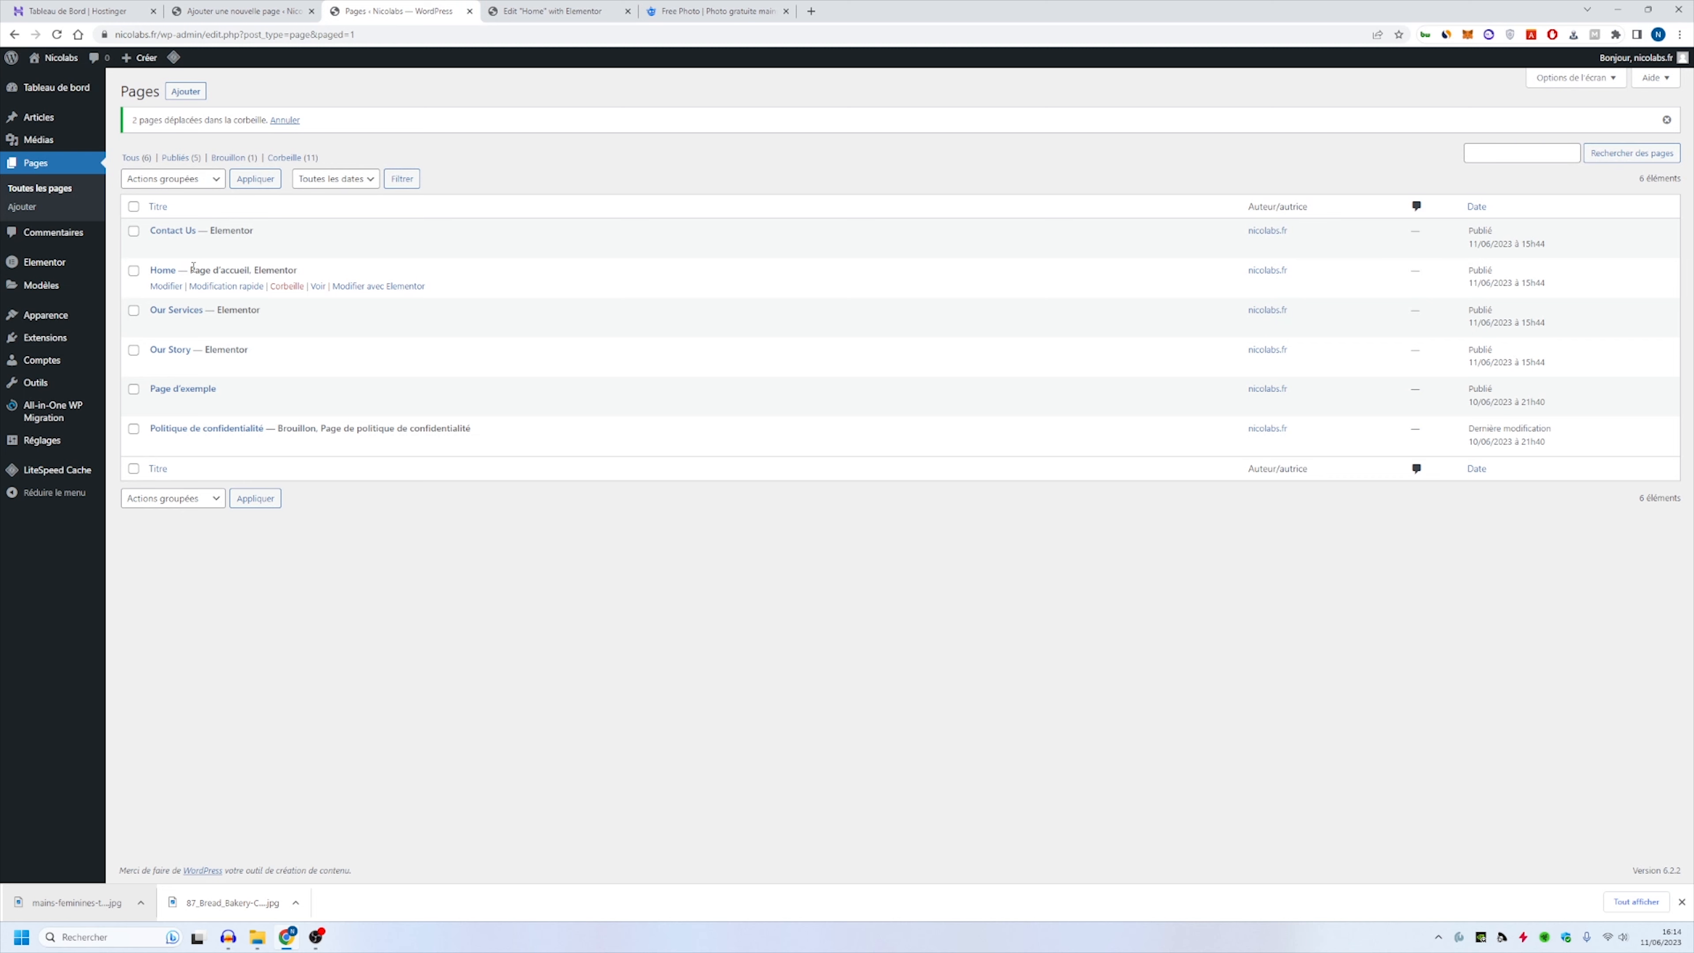
pyautogui.moveTo(190, 269); pyautogui.dragTo(279, 271)
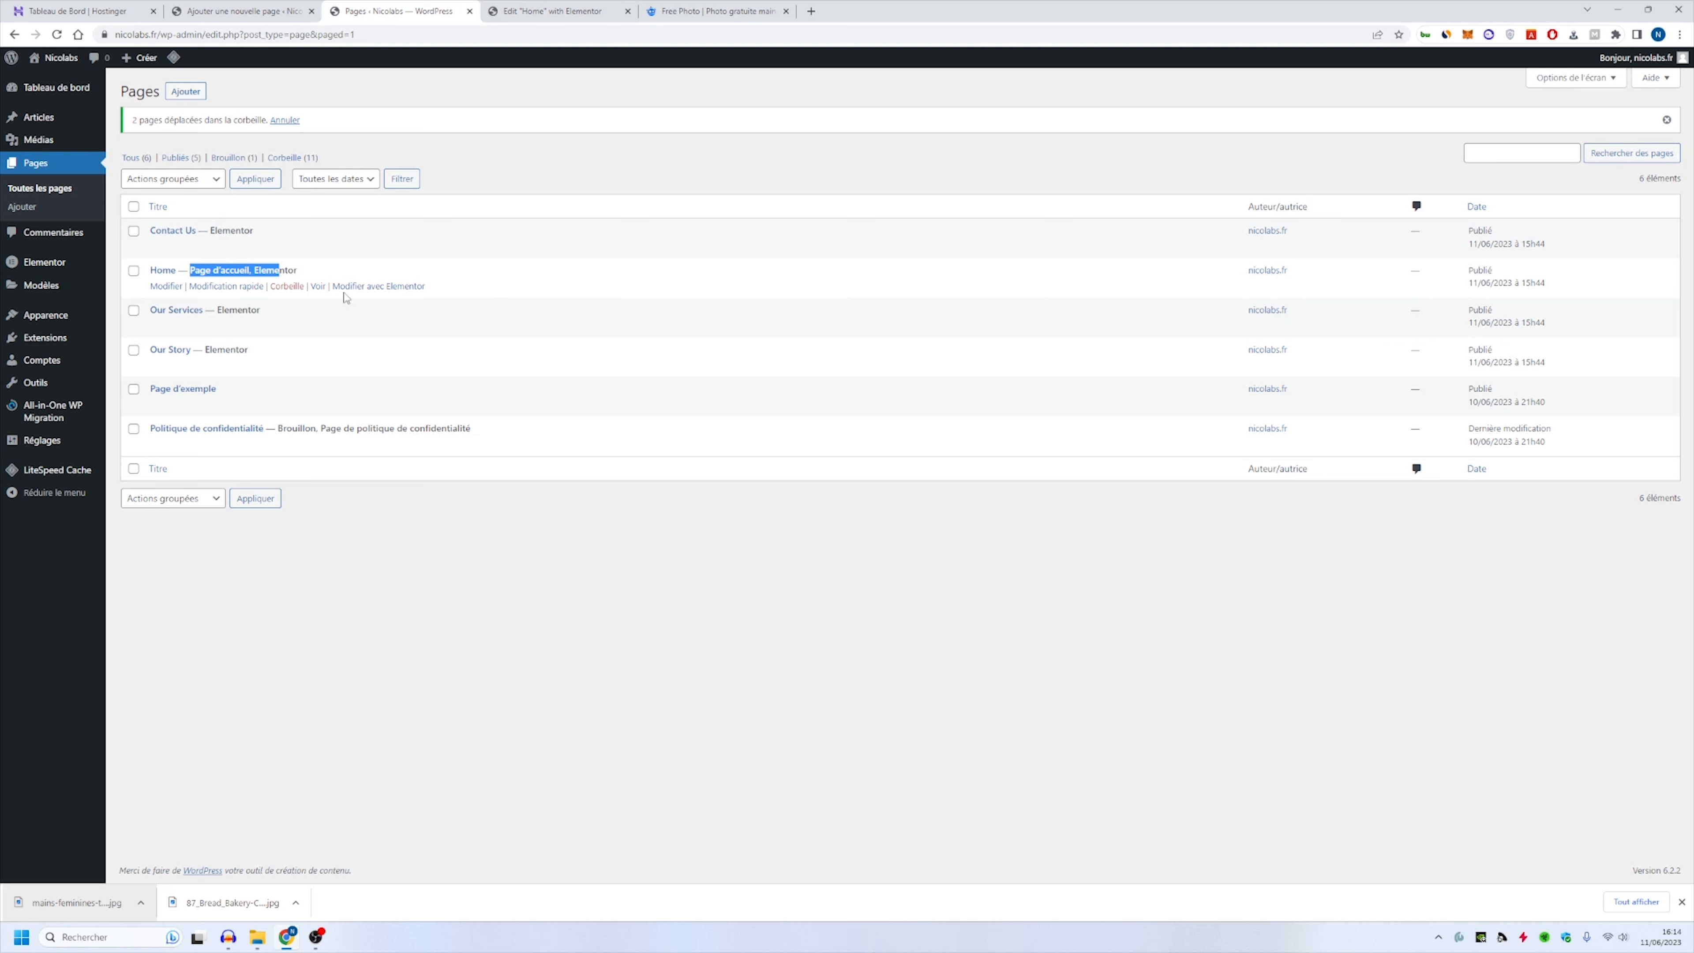
pyautogui.middleClick(318, 287)
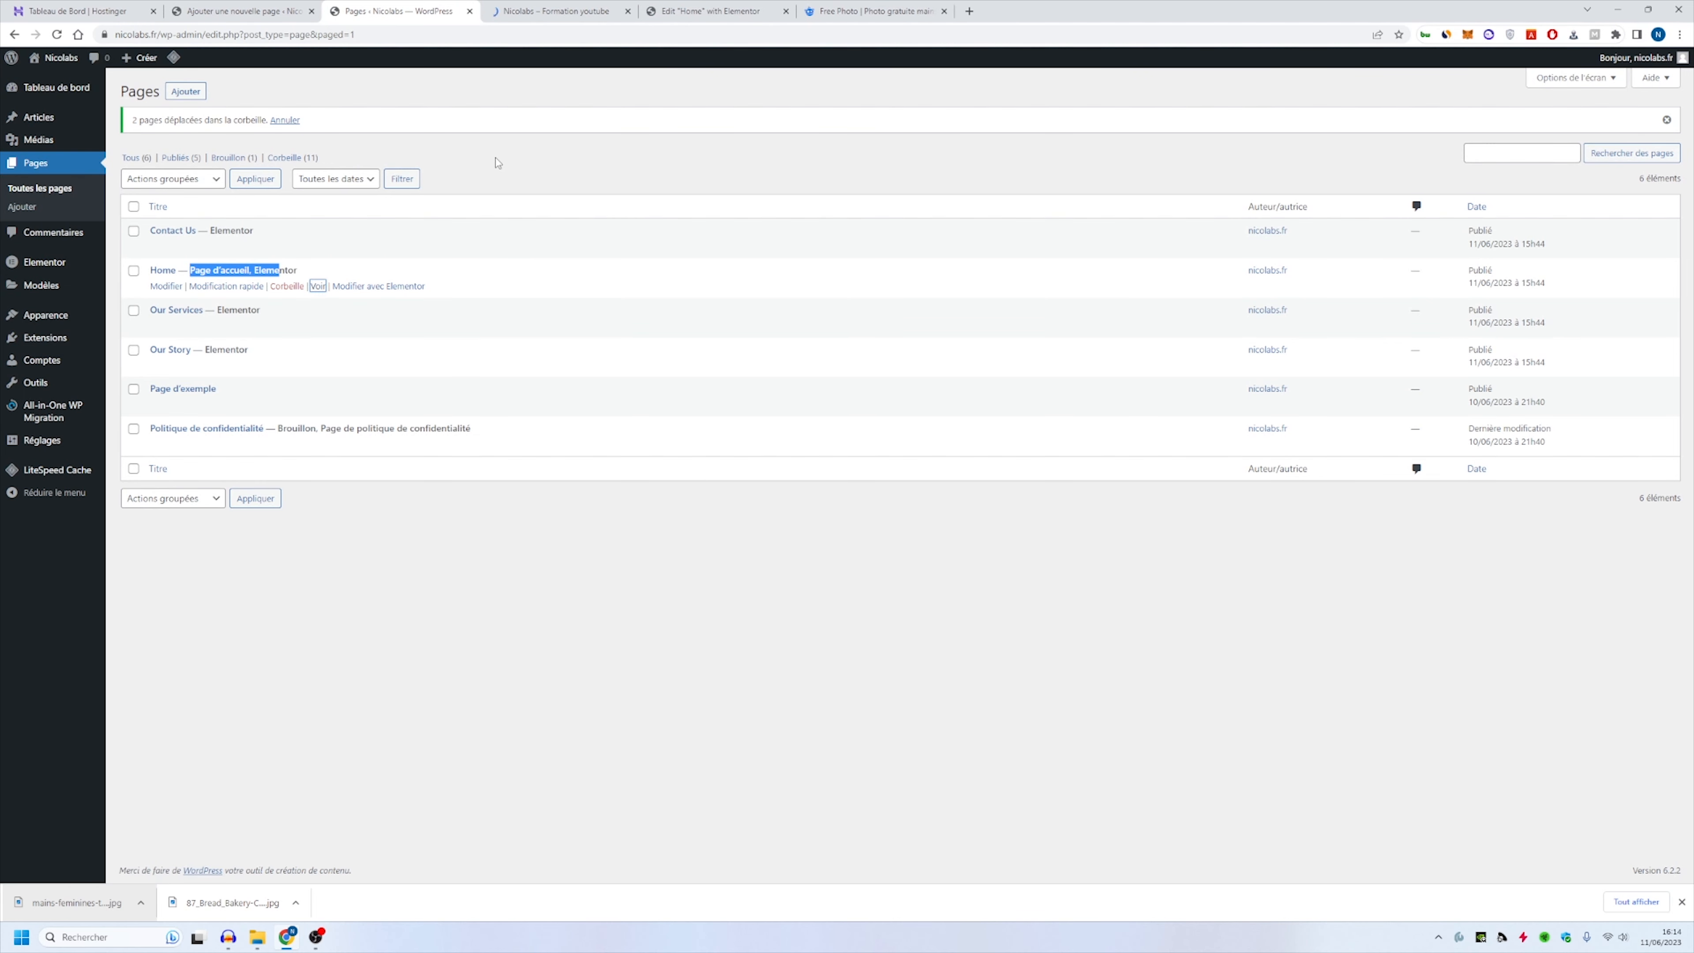
pyautogui.click(569, 8)
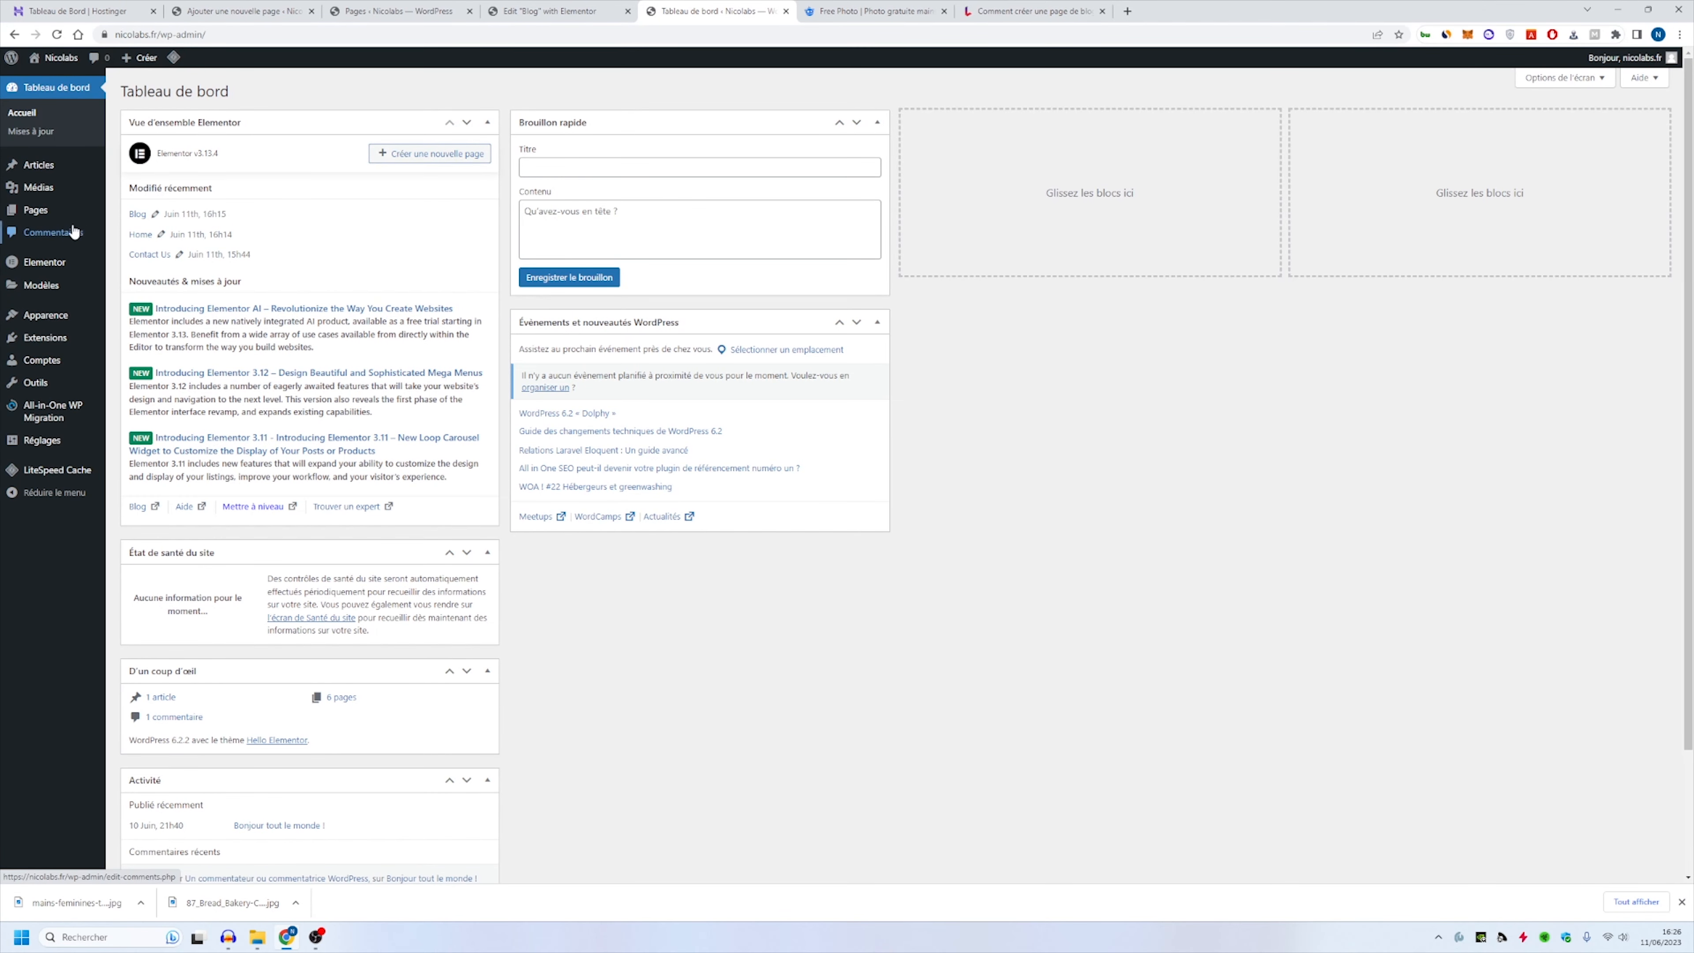
# Step: Search the plugin directory for elementor, and install and activate Royal Elementor Addons and Templates
pyautogui.moveTo(83, 341)
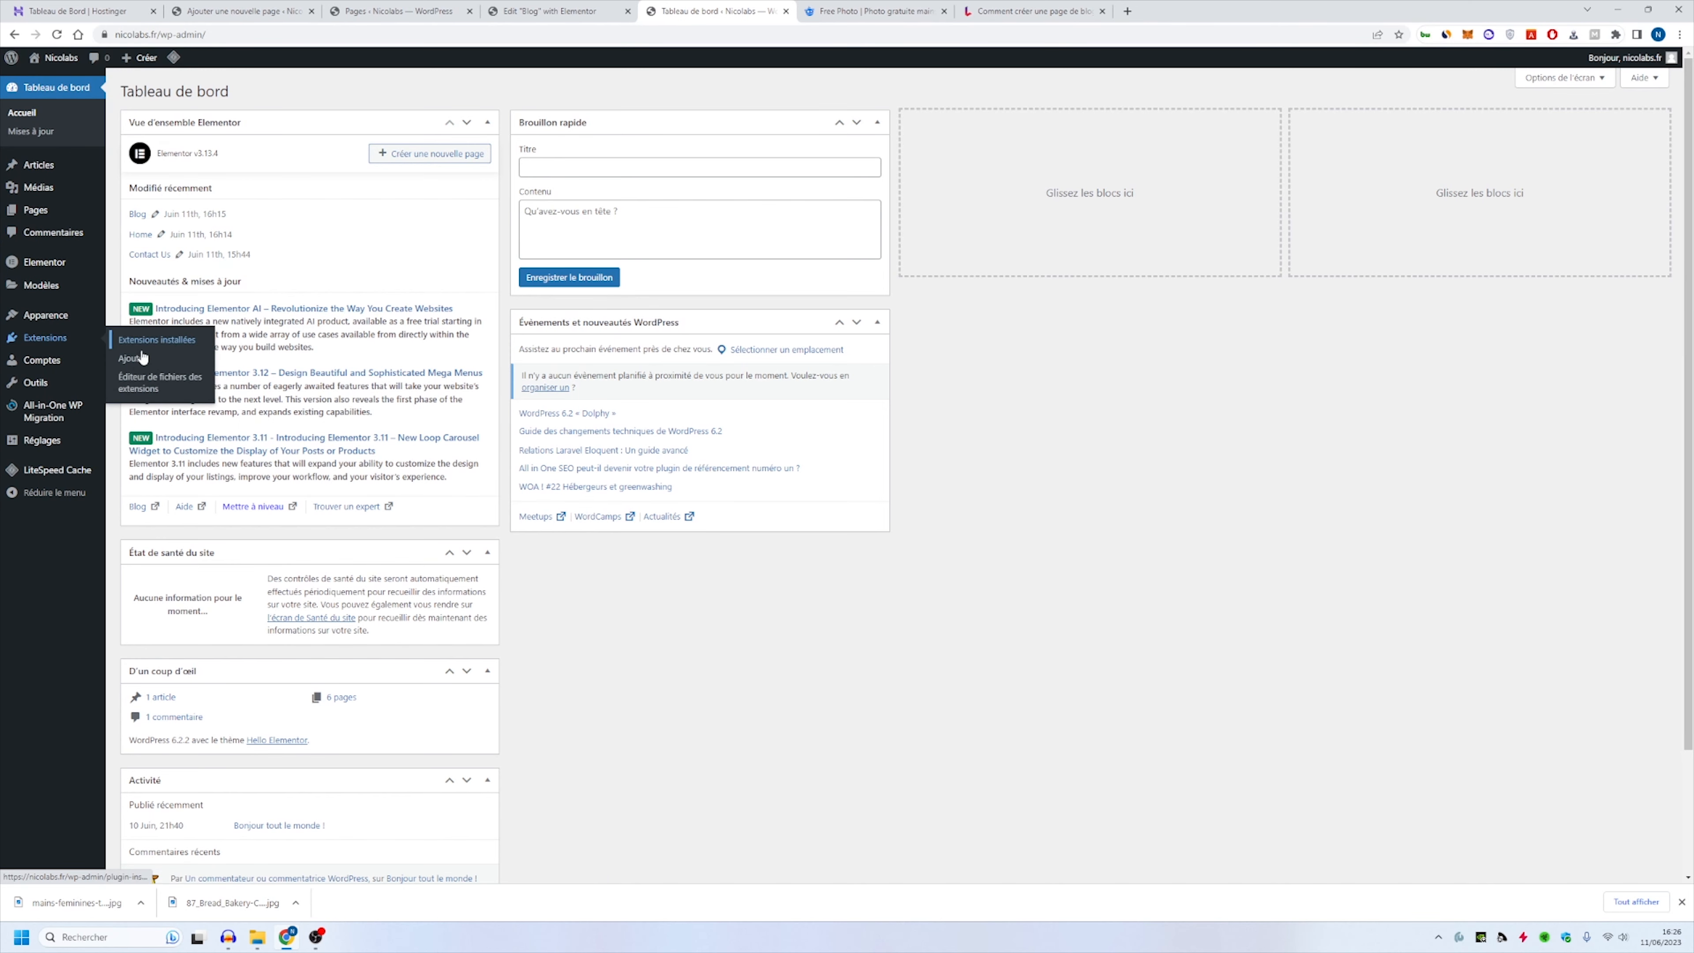
pyautogui.click(132, 358)
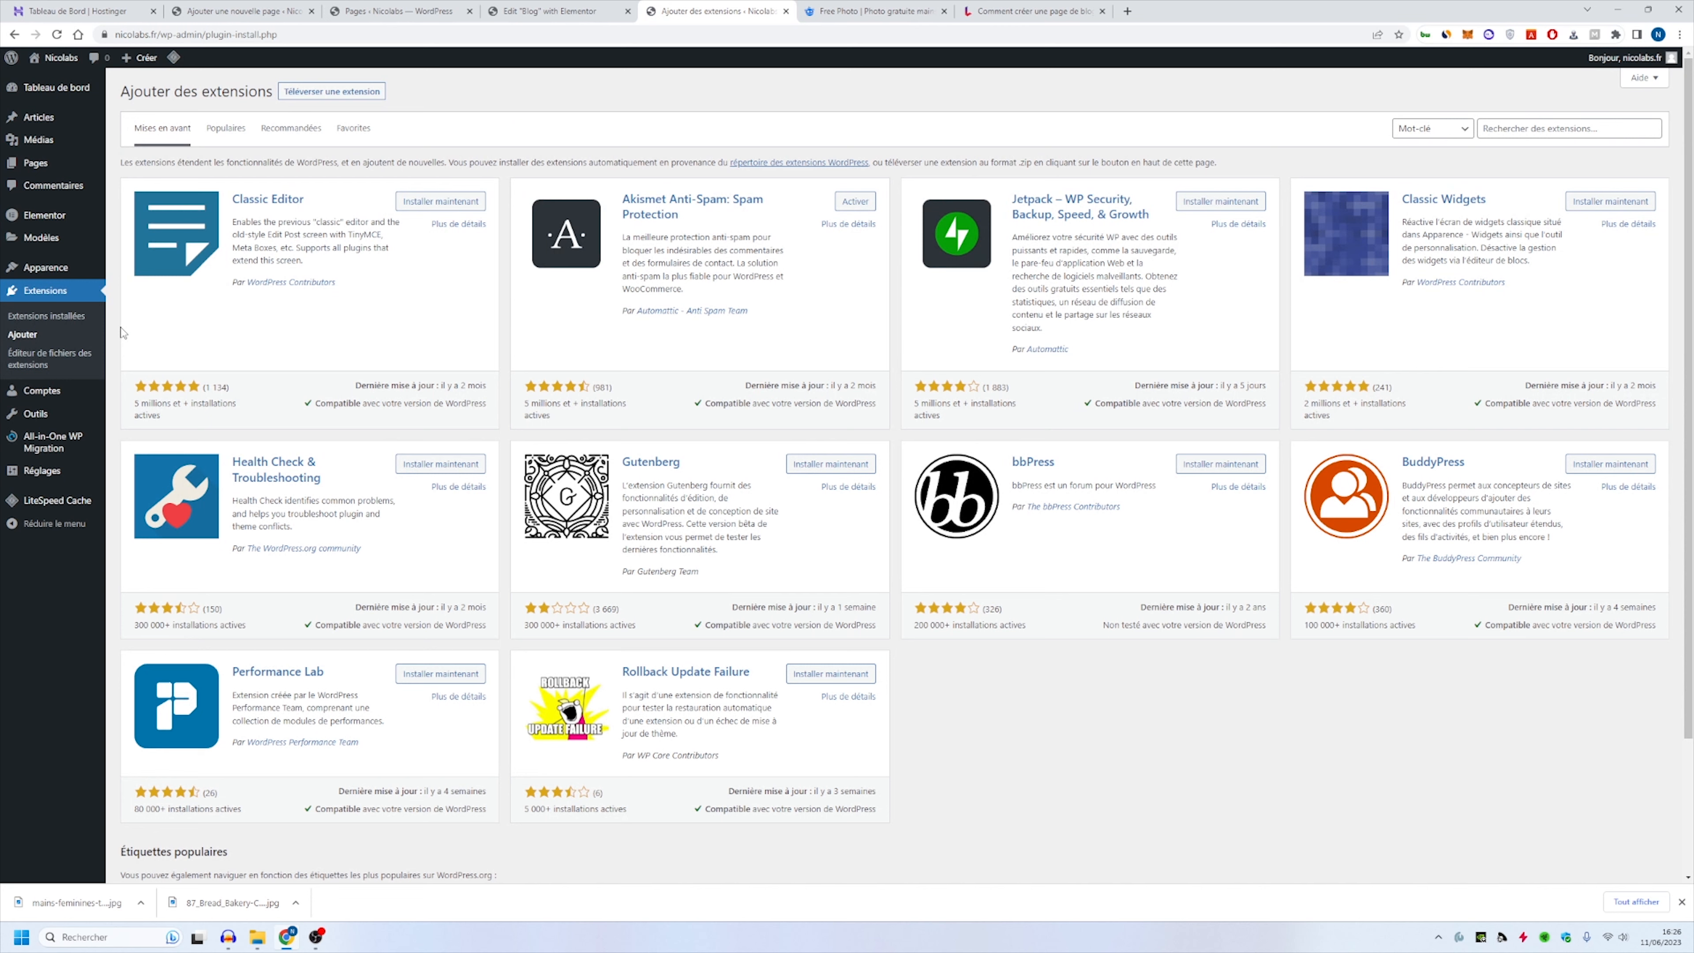
pyautogui.click(1520, 128)
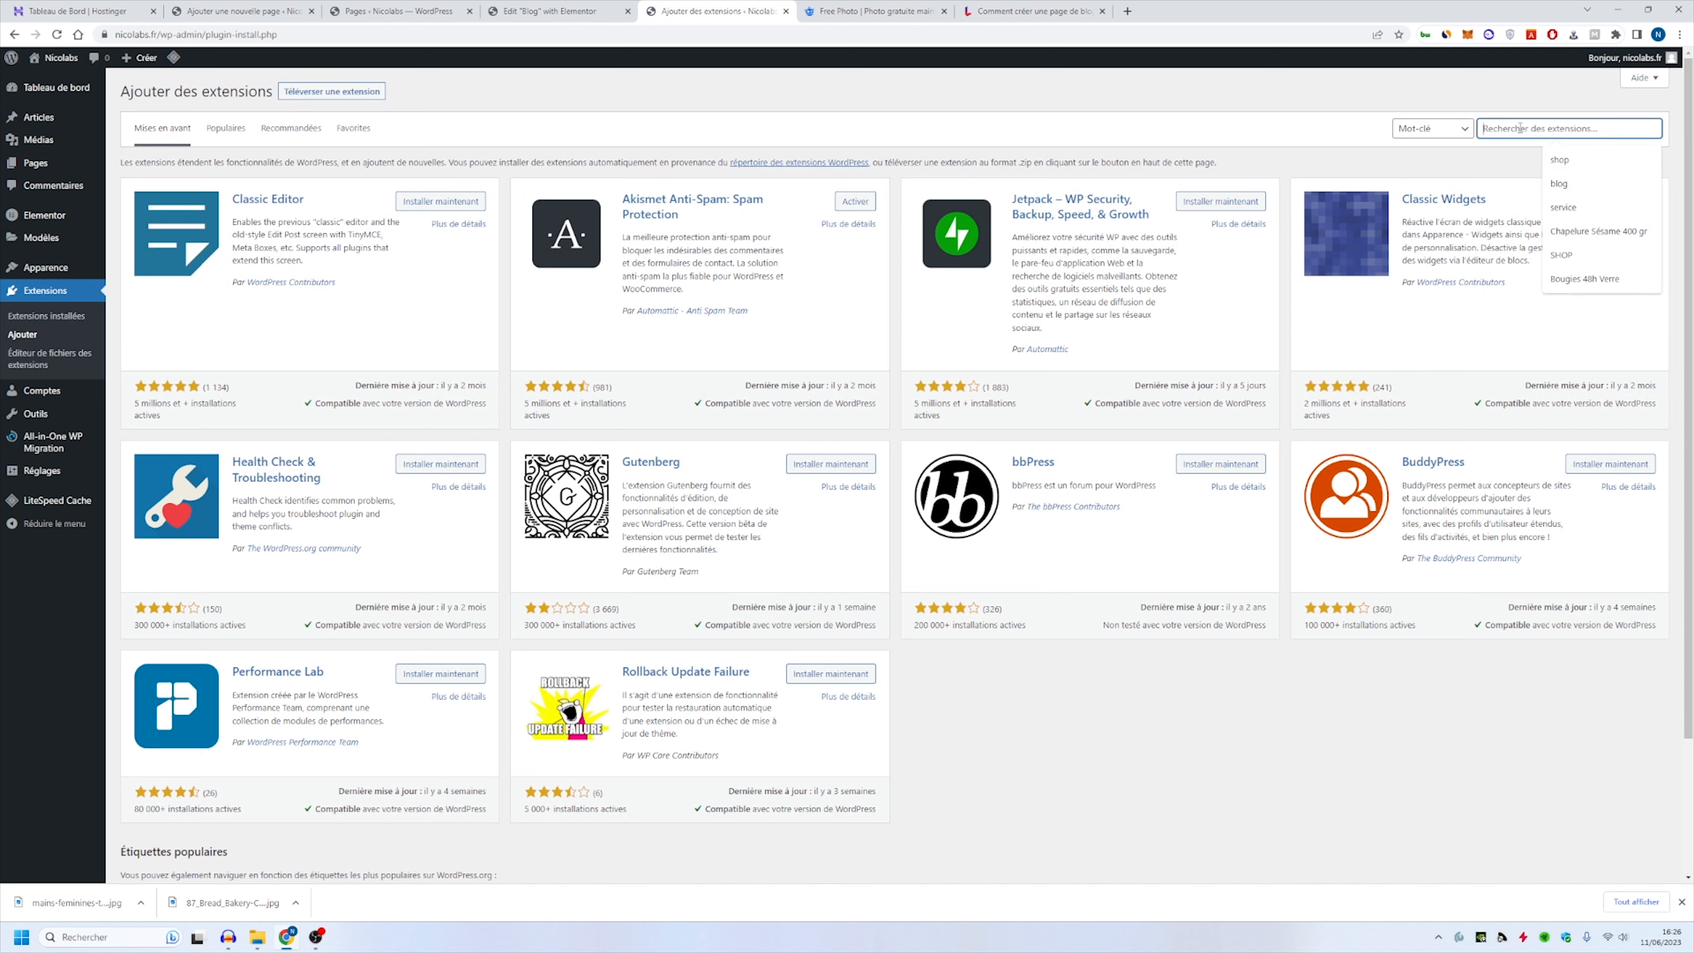
pyautogui.write('elementor')
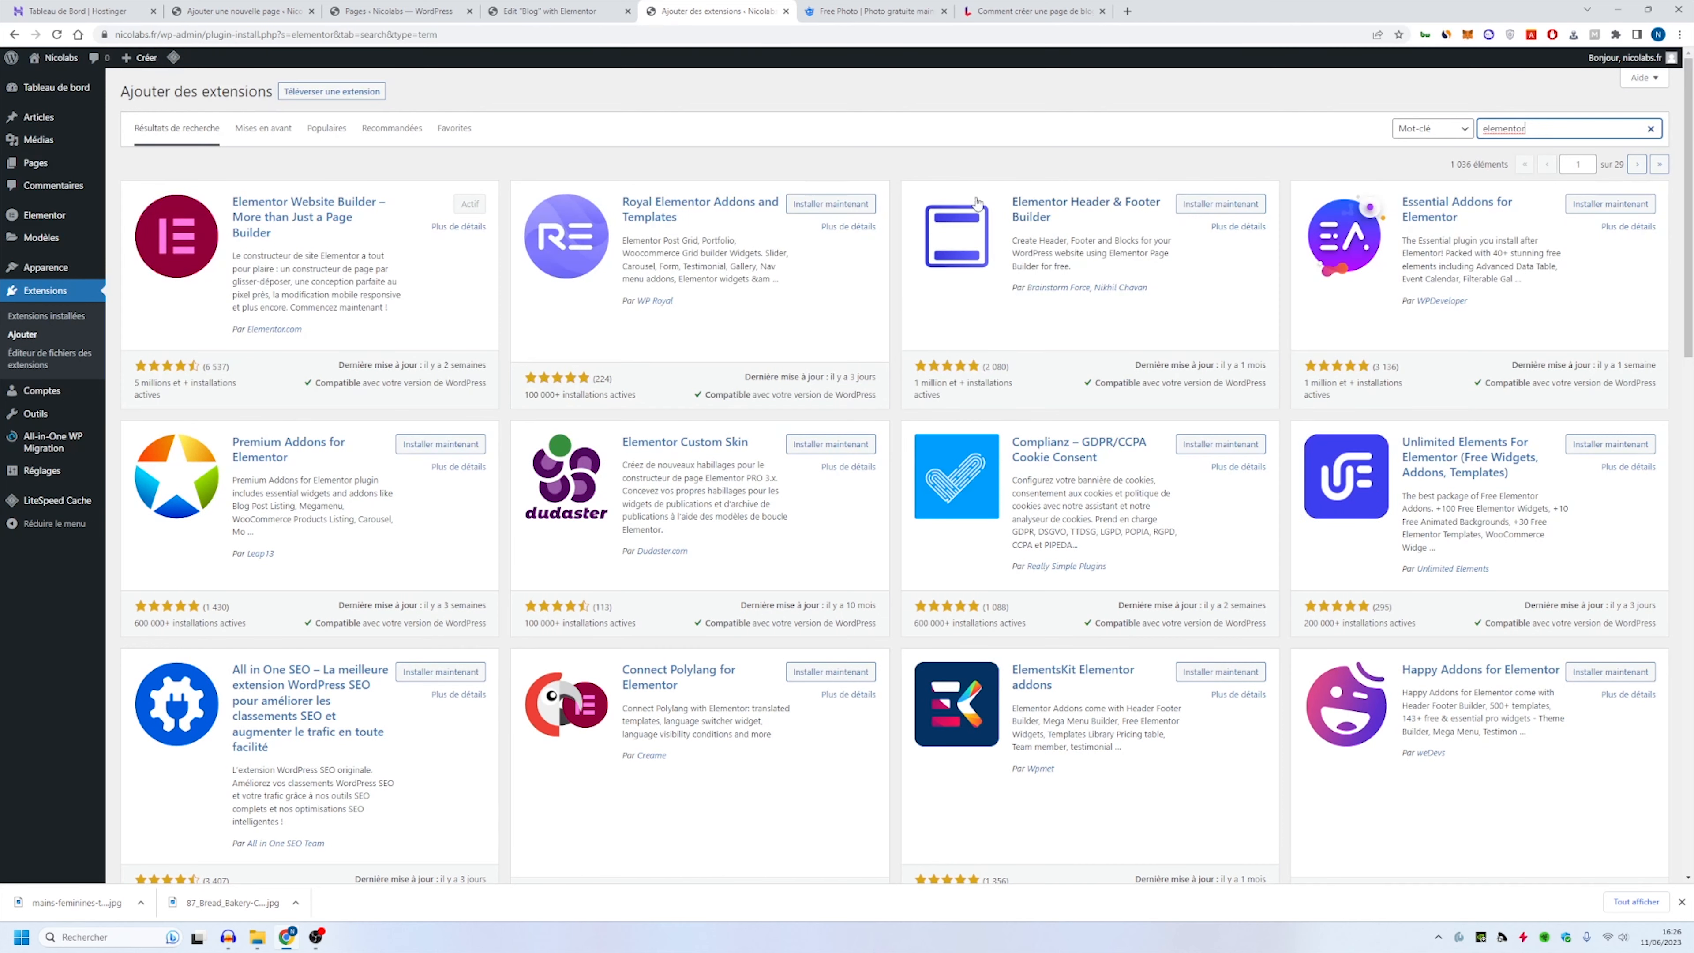
pyautogui.click(830, 203)
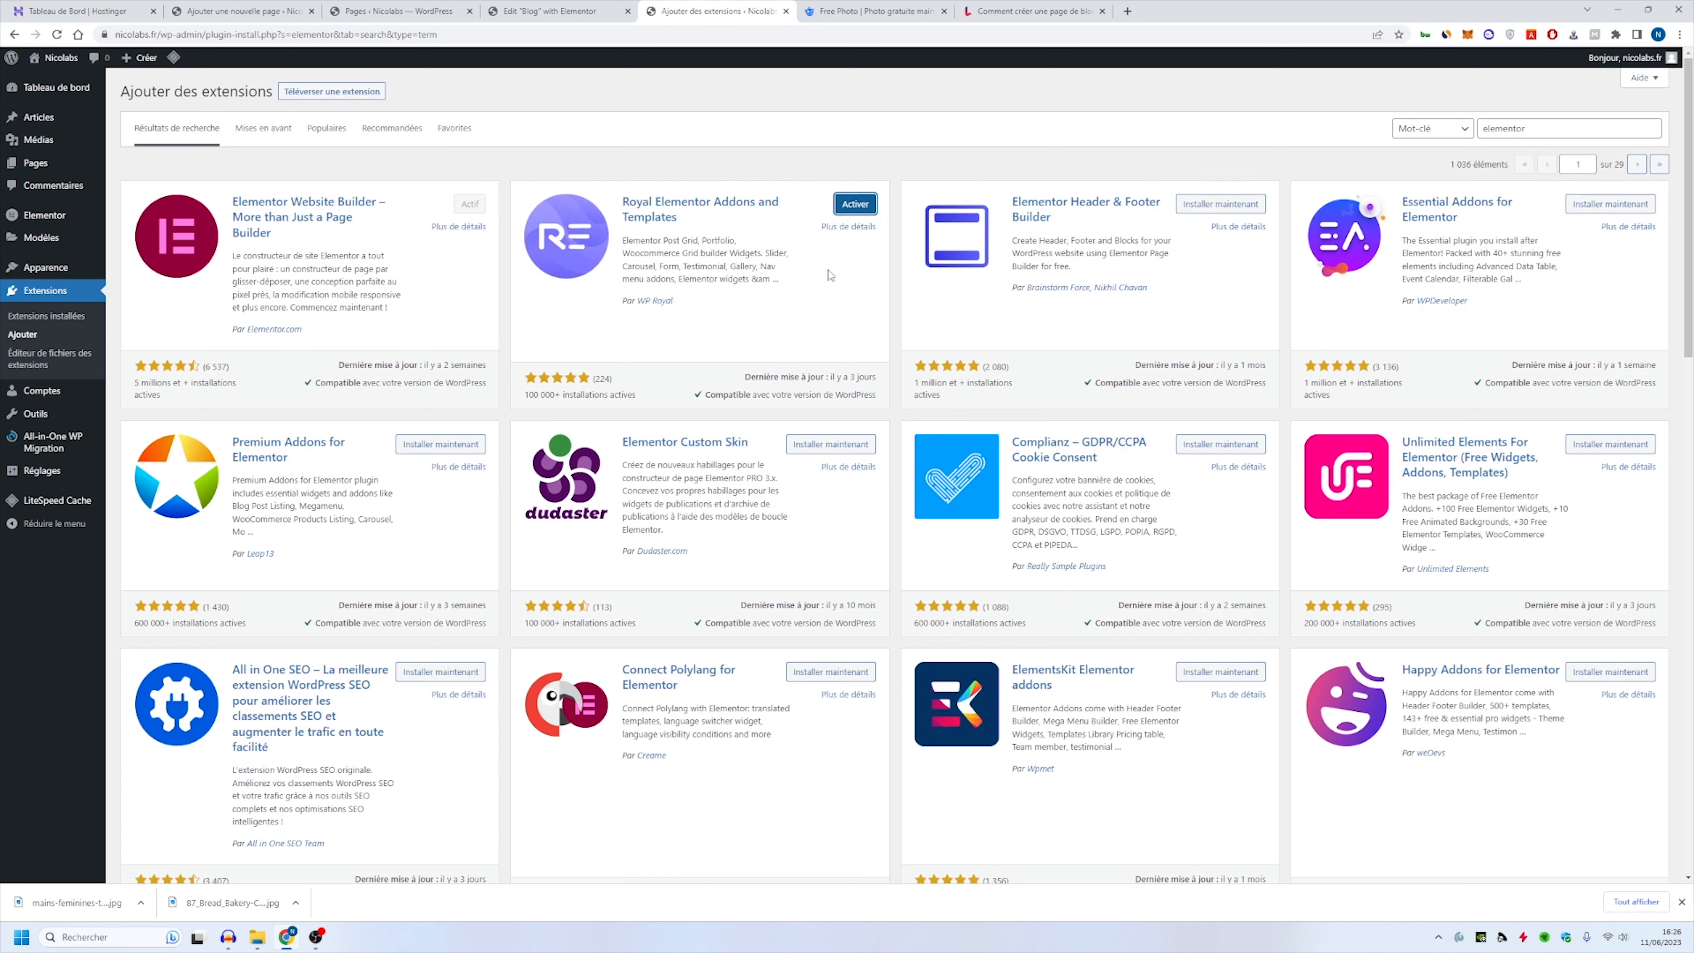
pyautogui.click(855, 204)
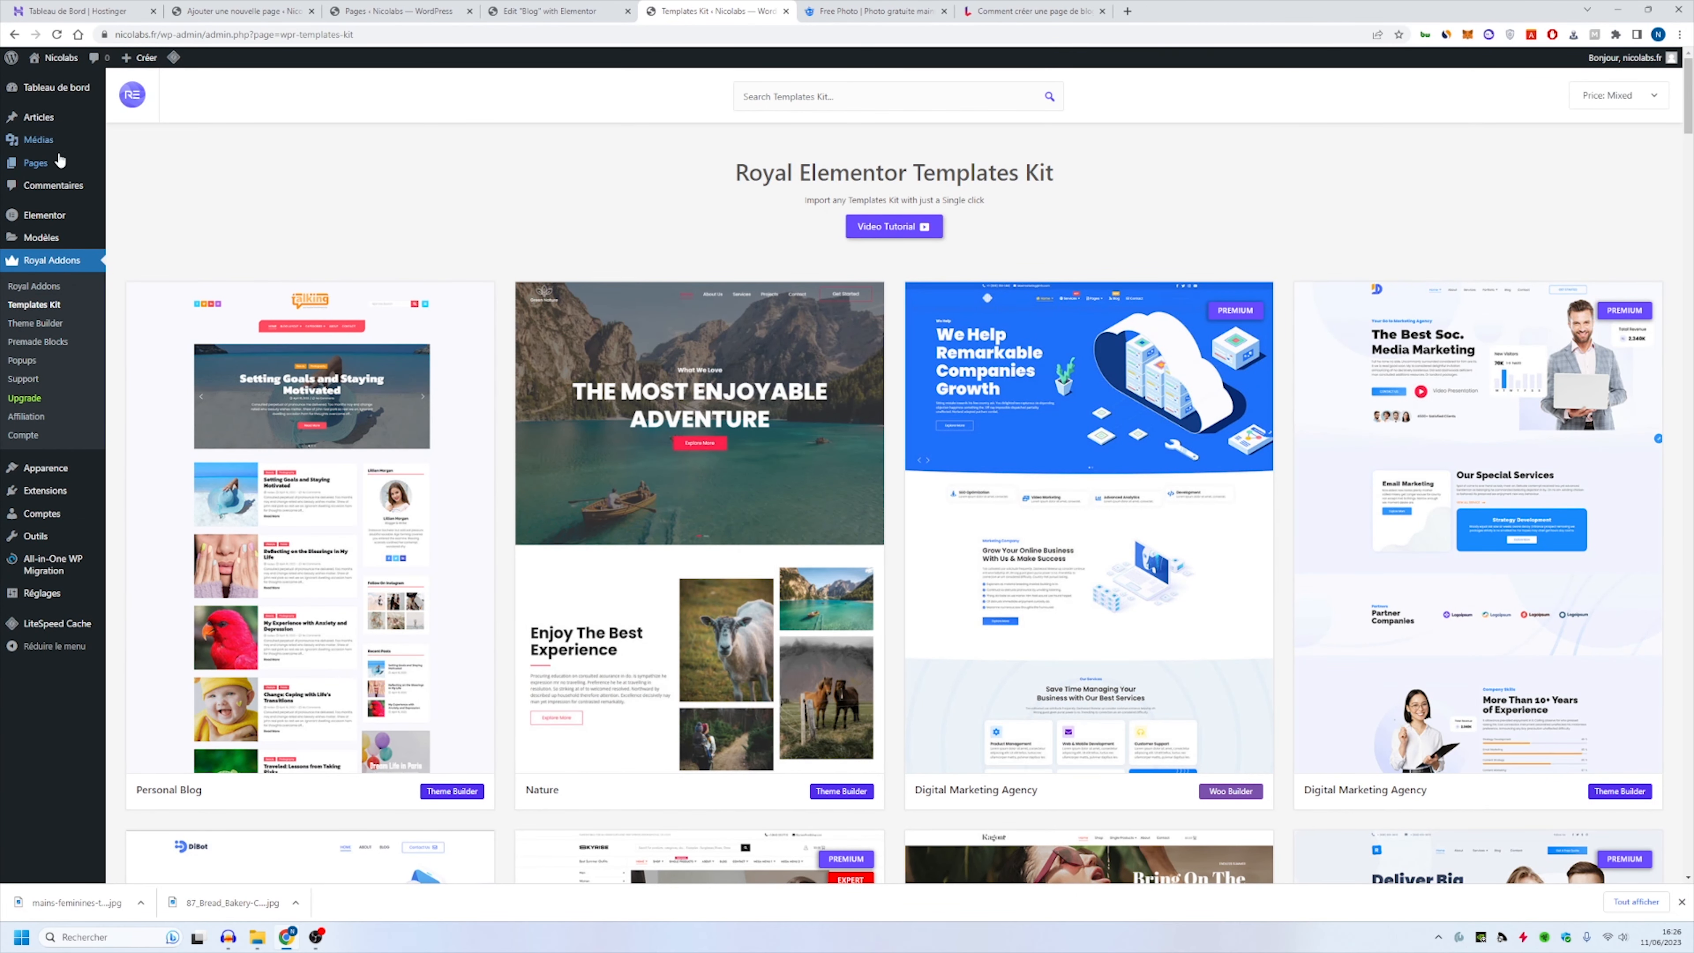
# Step: Move the existing Blog page to the trash and publish a new page titled blog
pyautogui.click(53, 163)
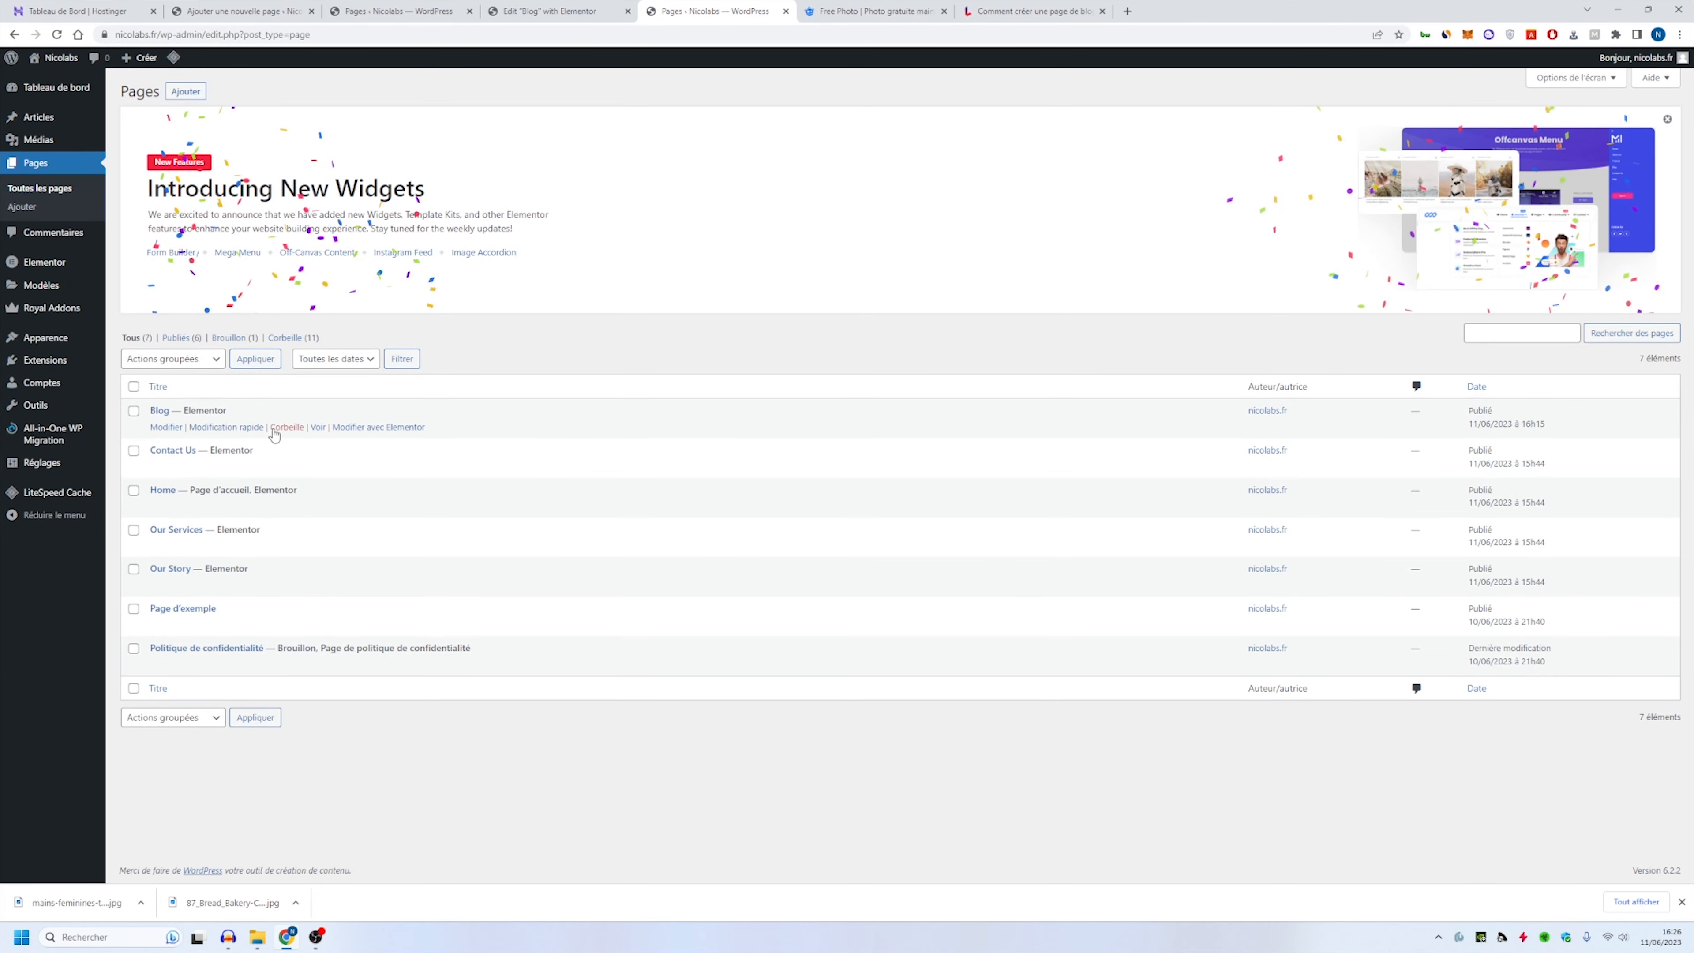
pyautogui.click(283, 424)
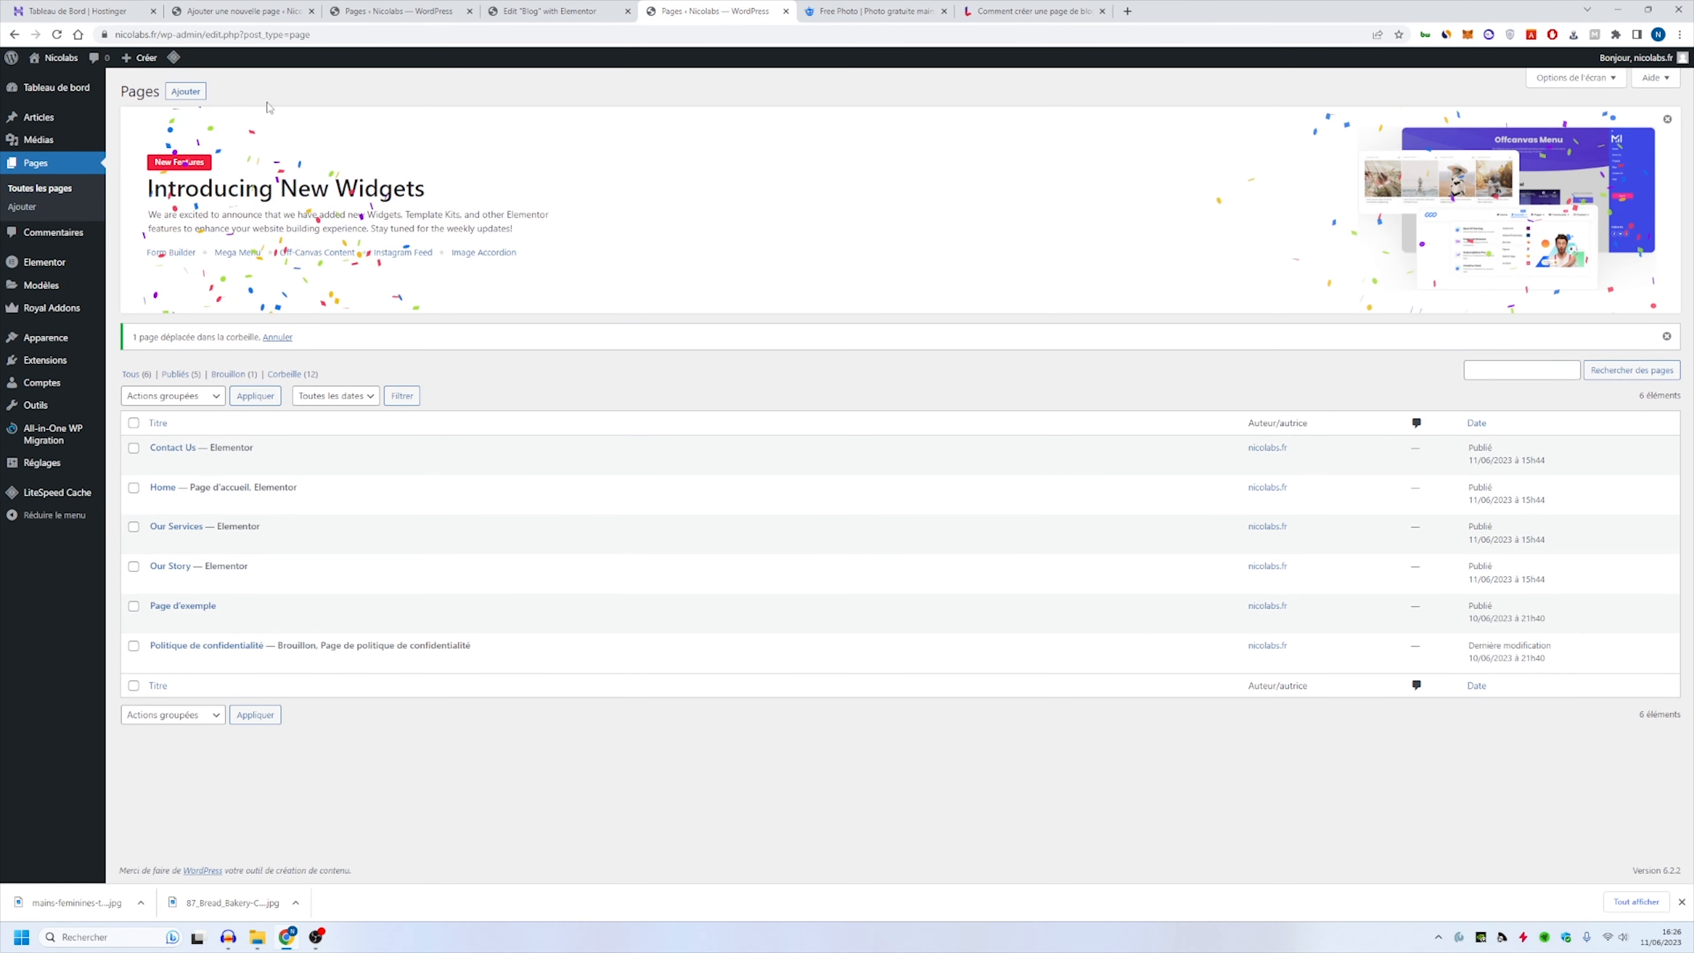
pyautogui.click(185, 91)
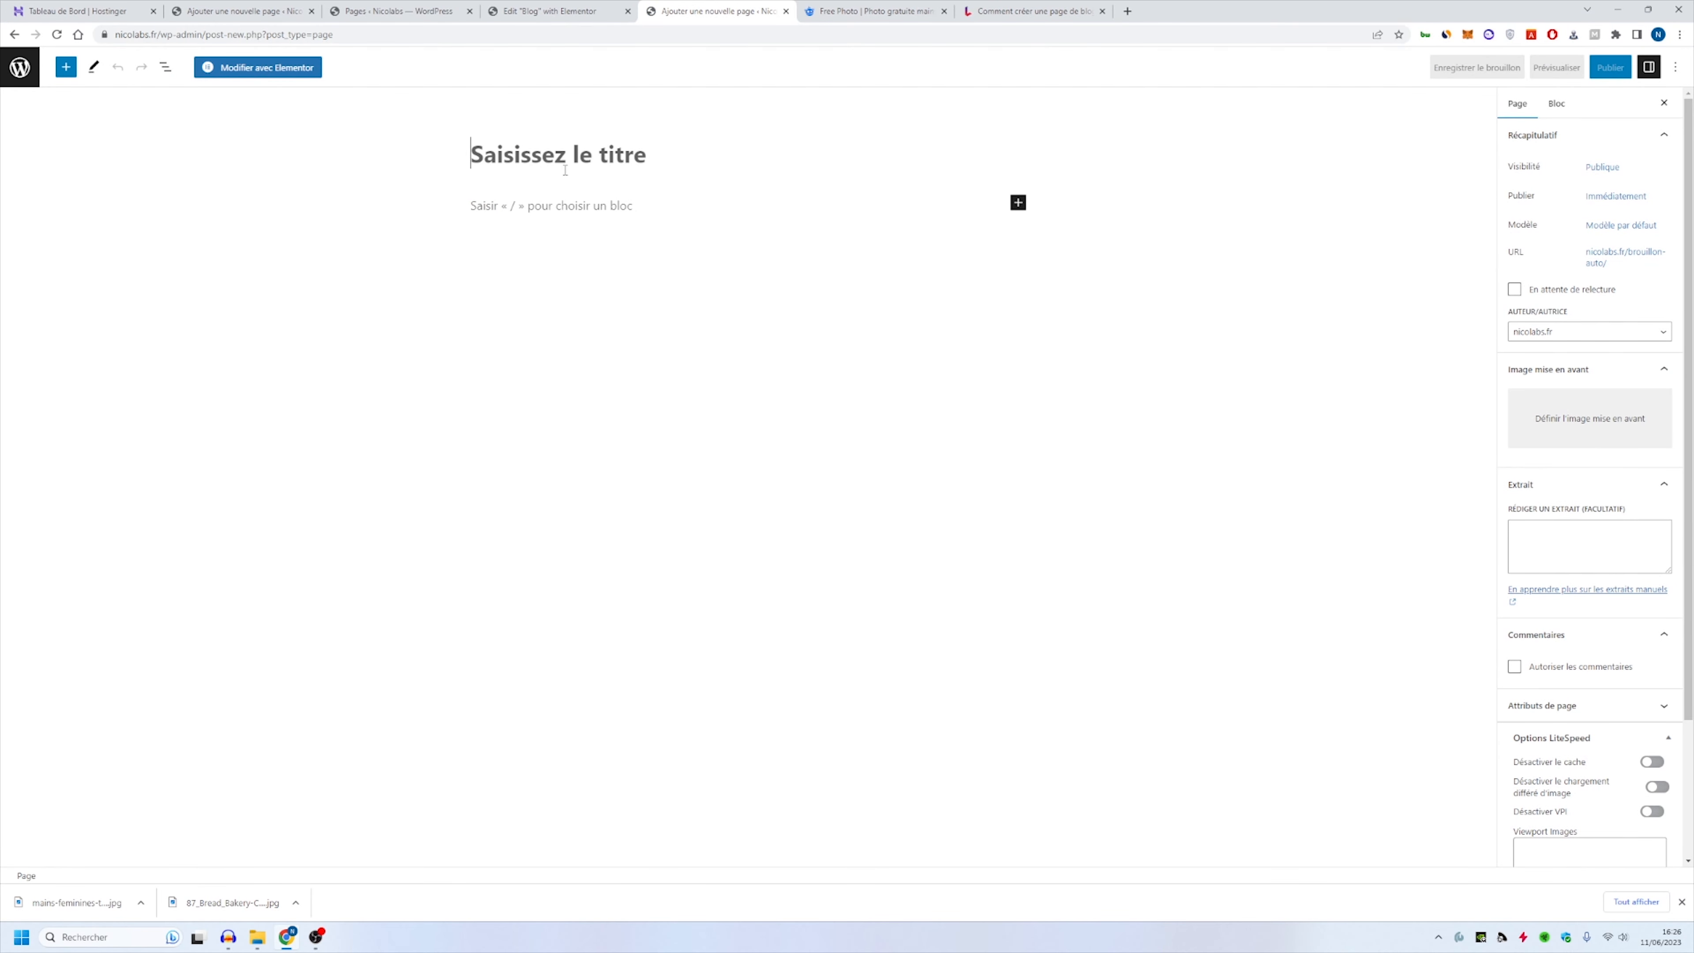
pyautogui.write('blog')
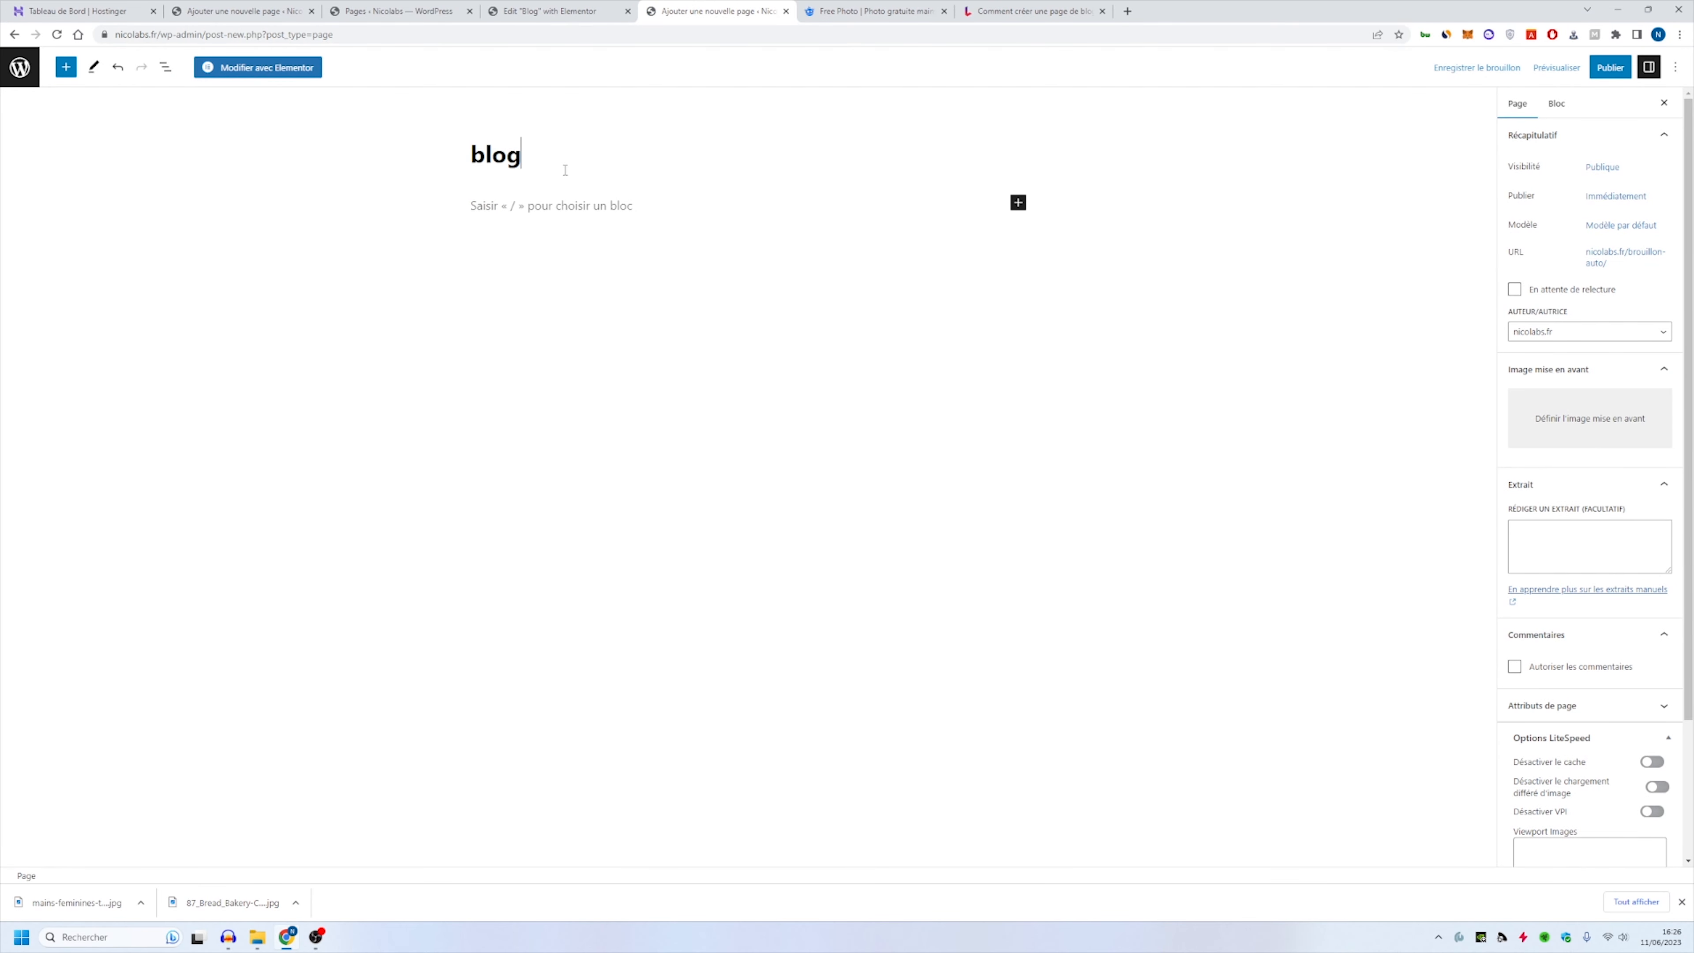
pyautogui.click(1610, 66)
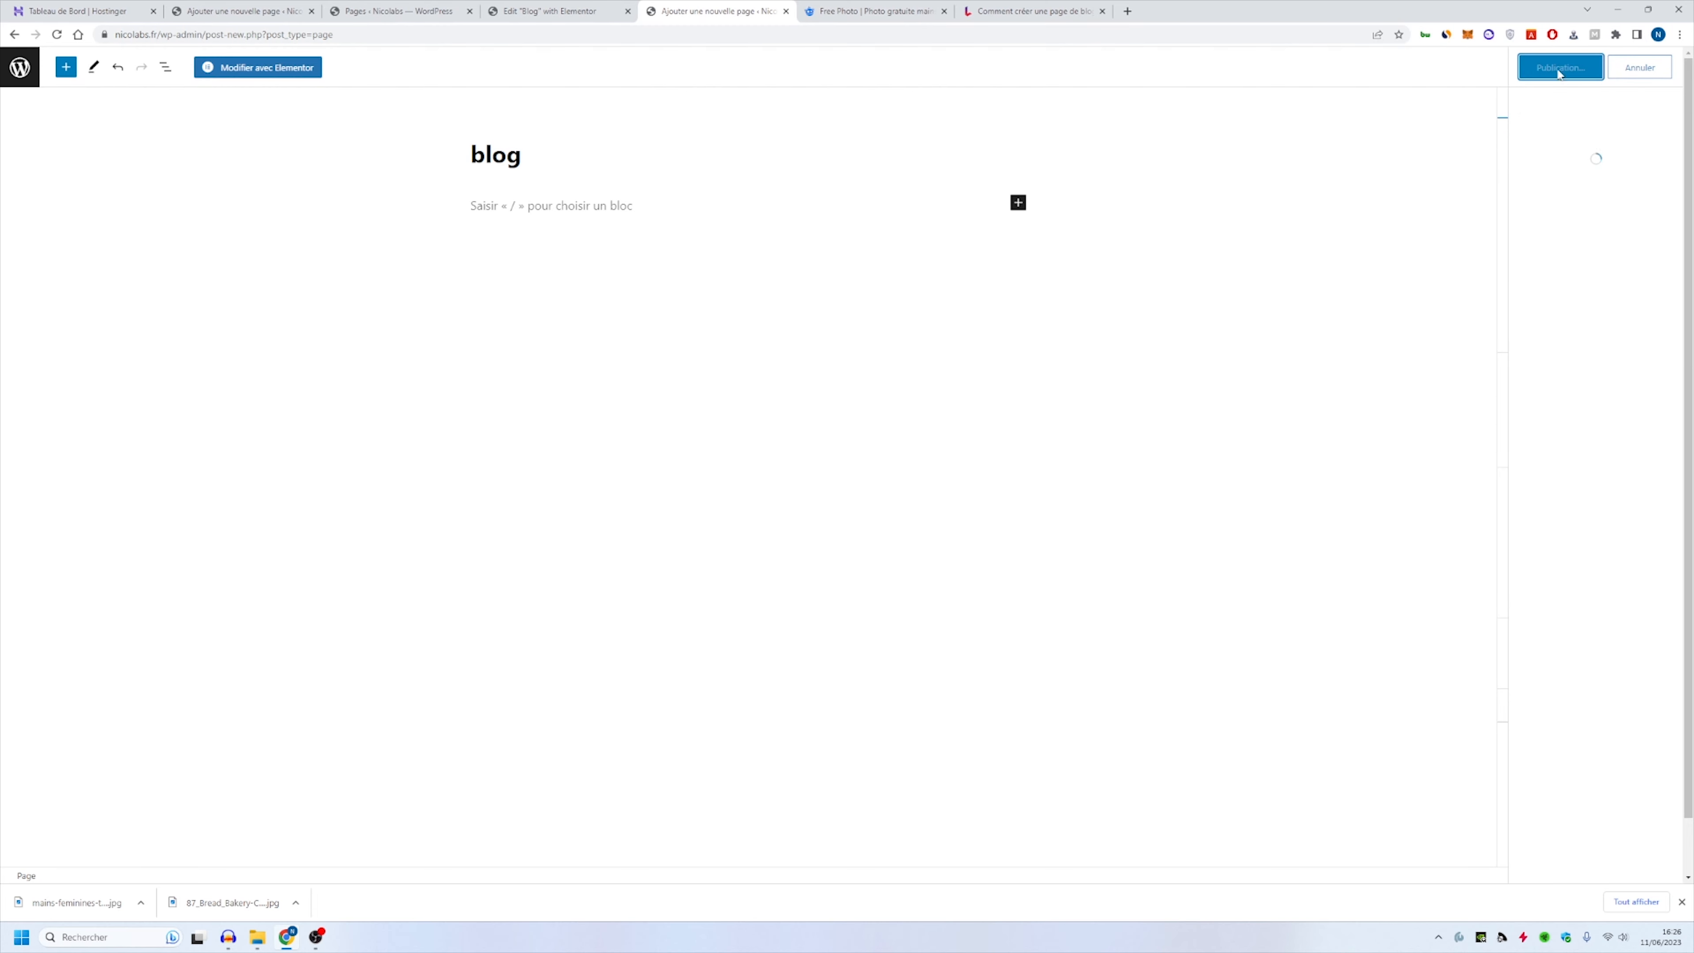
pyautogui.click(1561, 67)
pyautogui.click(1619, 177)
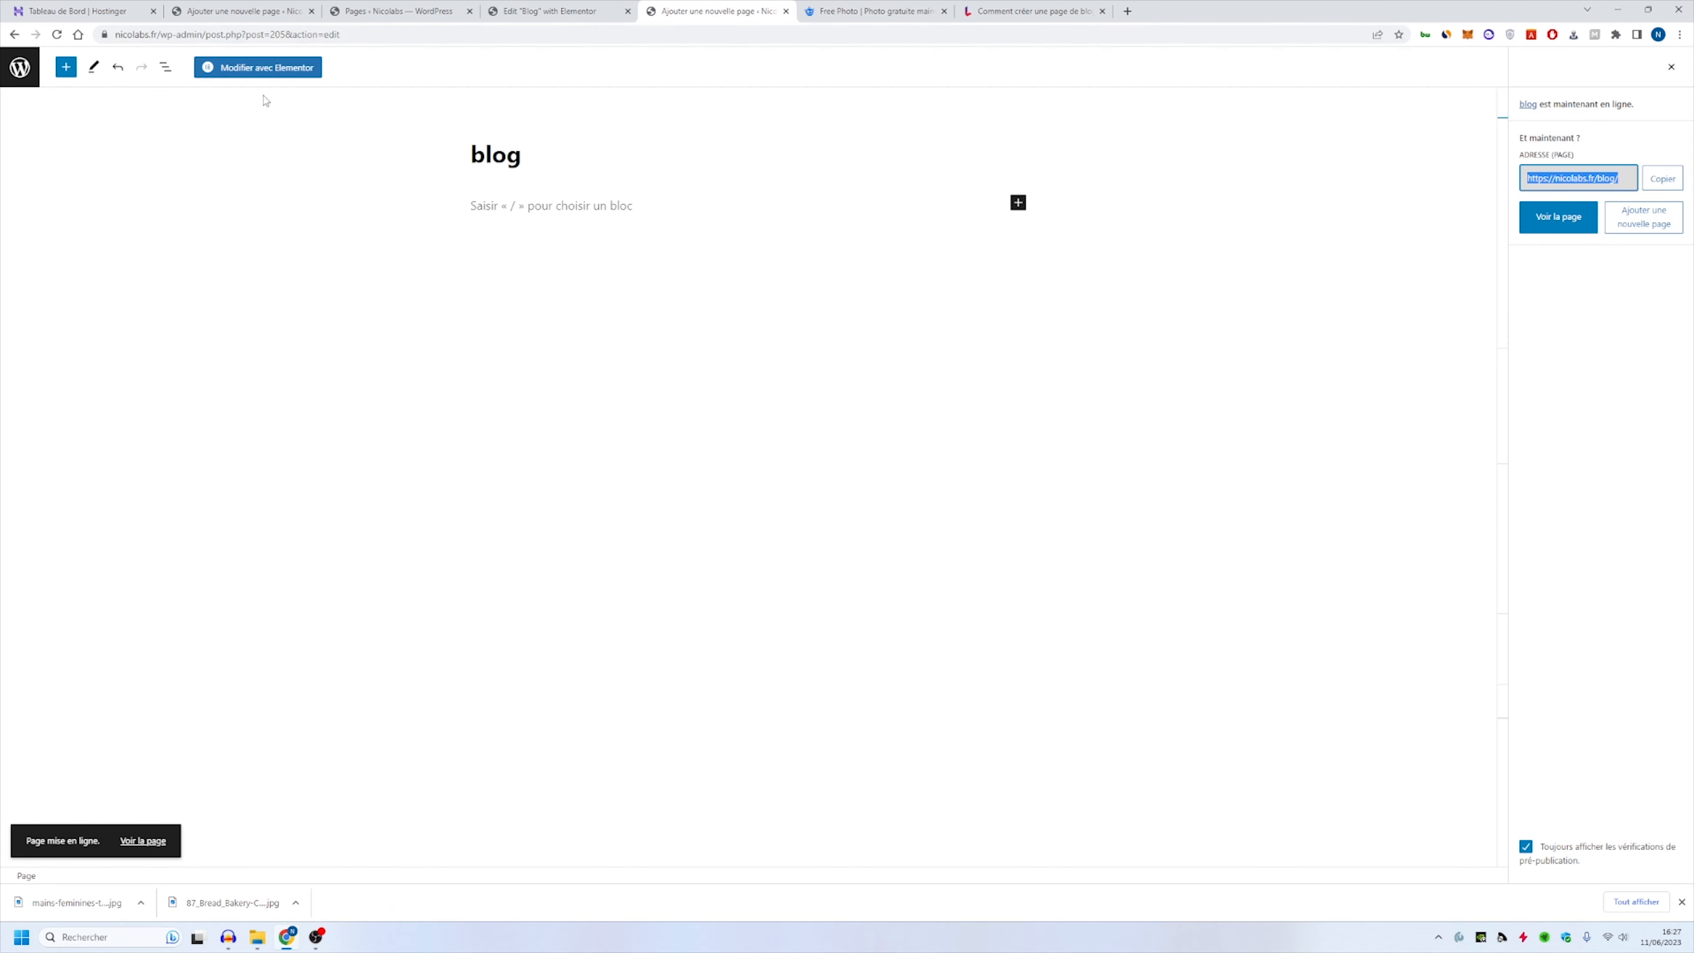
# Step: Open the blog page in Elementor and add a Post Grid/Slider/Carousel widget to its empty section
pyautogui.click(272, 70)
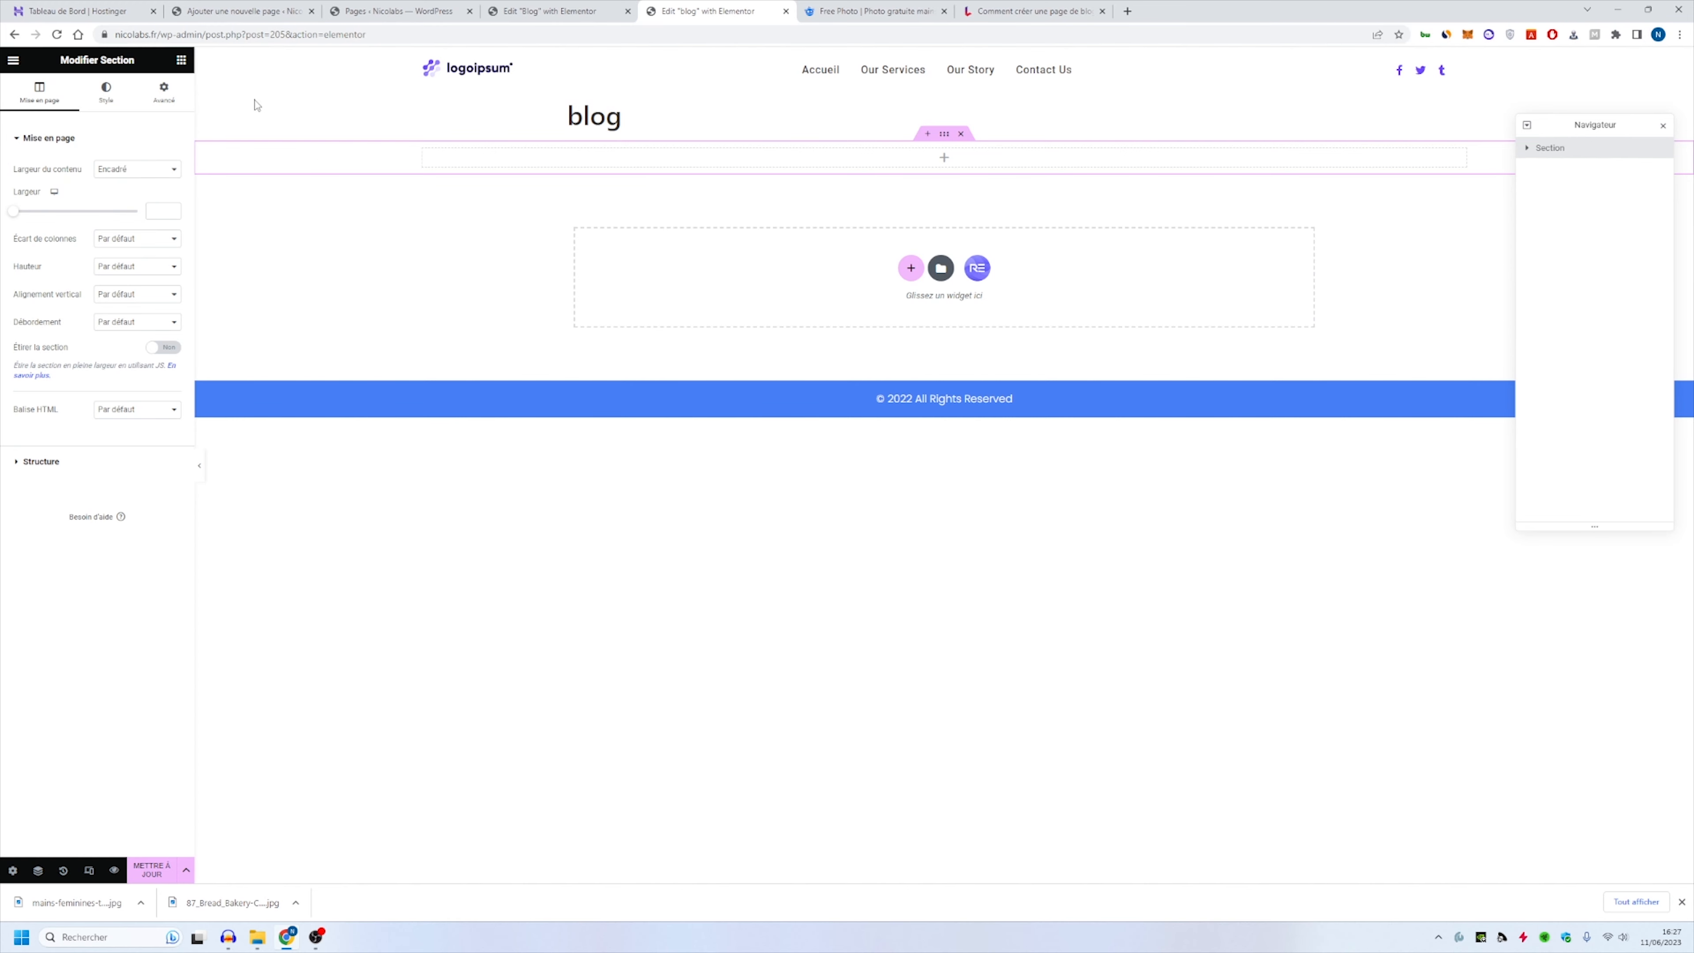
pyautogui.click(181, 60)
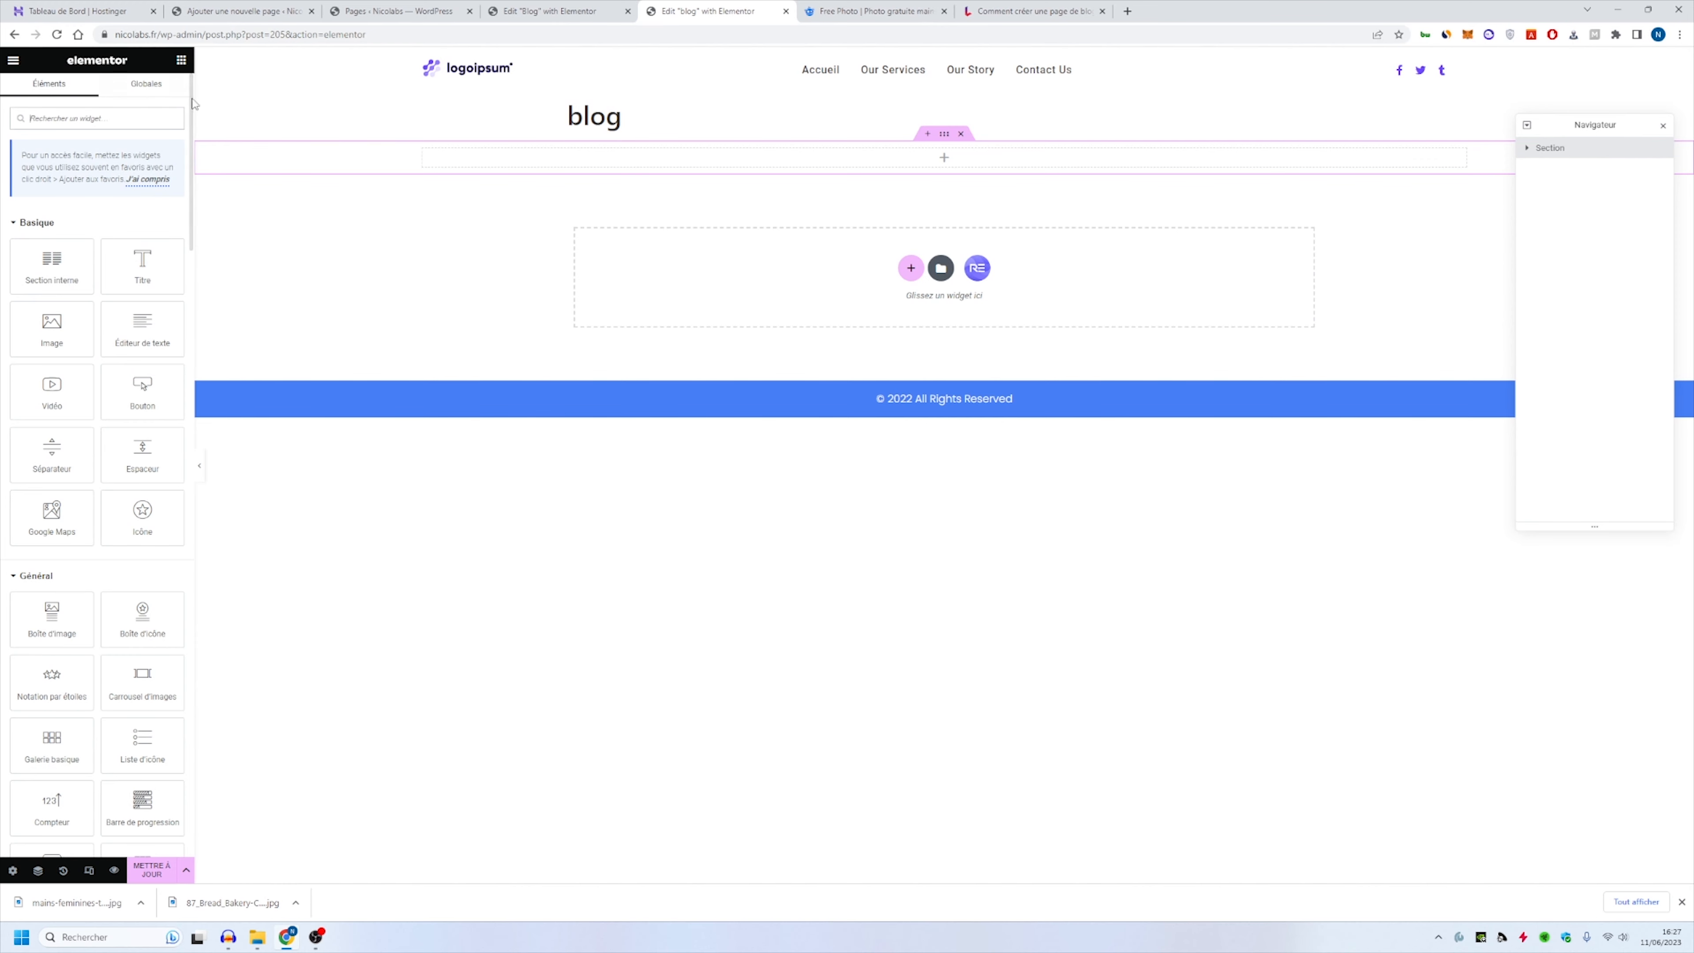
pyautogui.scroll(-5, 185, 93)
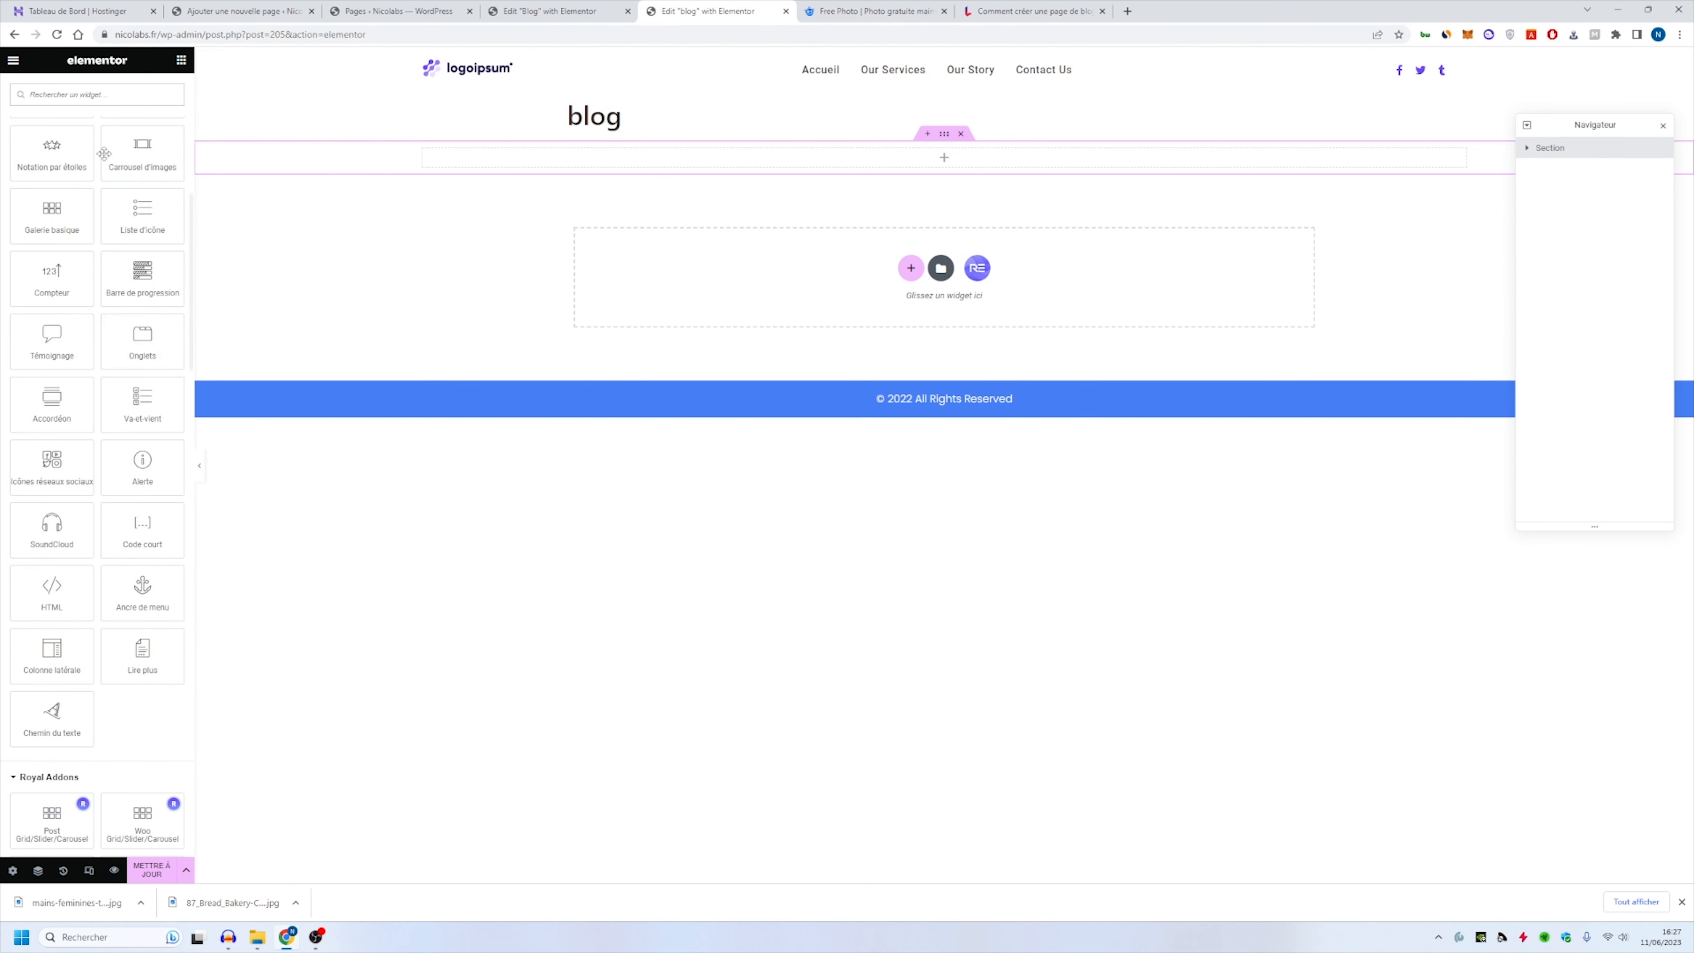
pyautogui.scroll(-5, 66, 307)
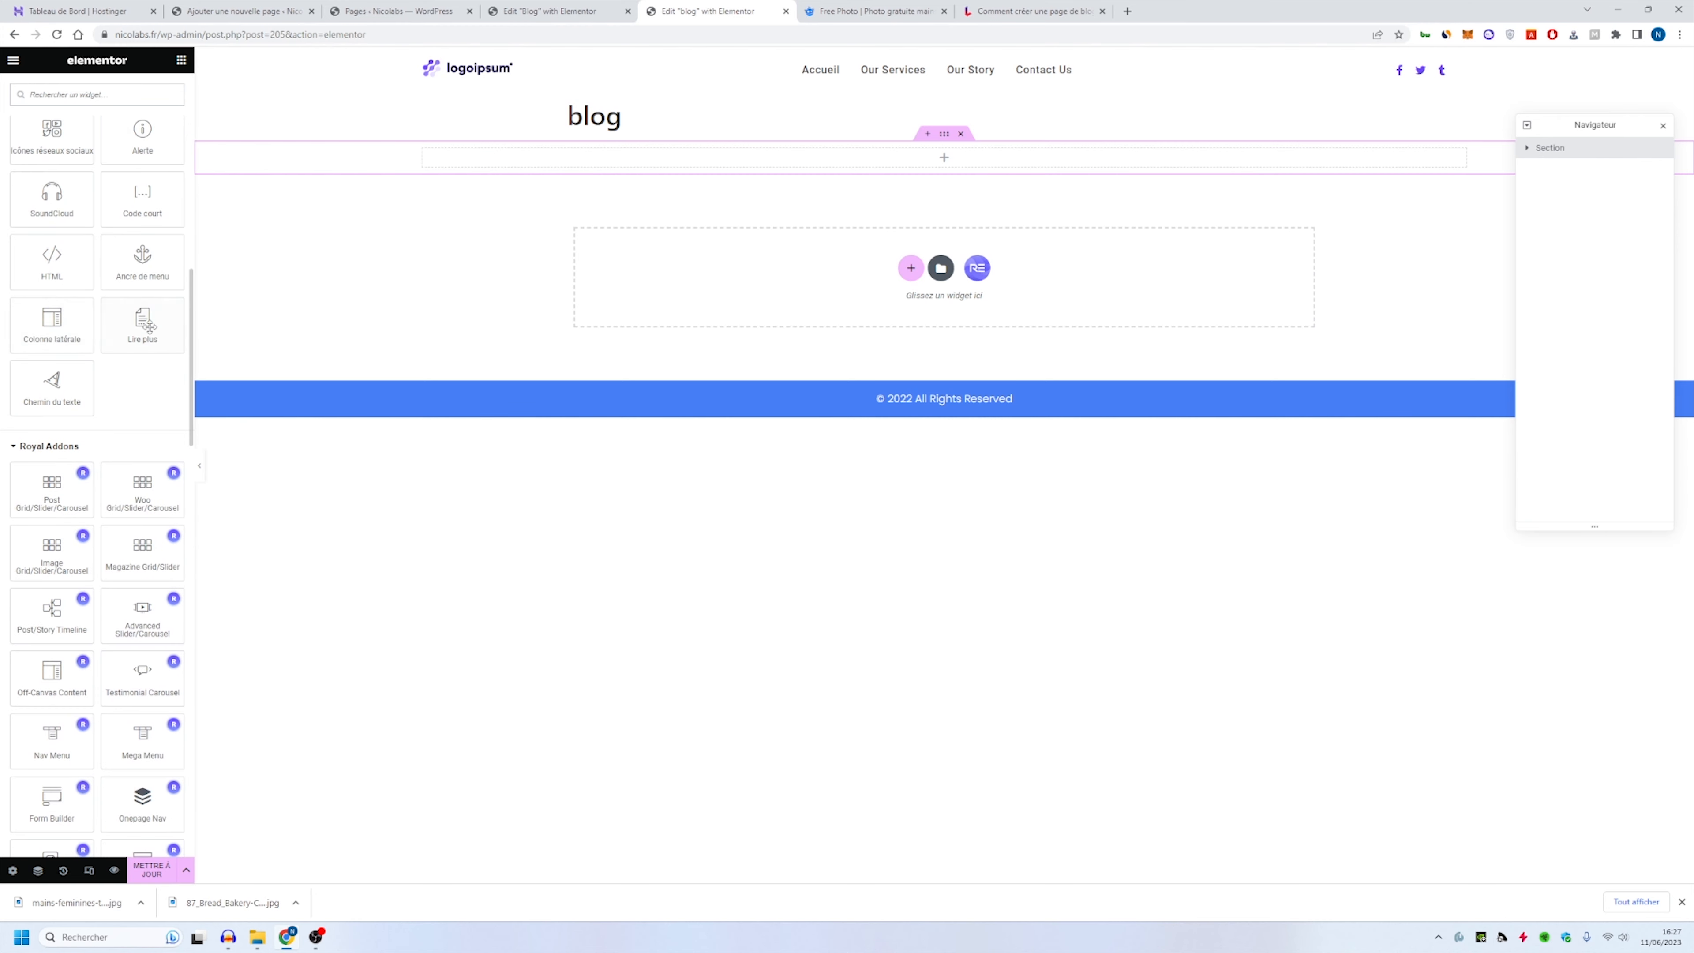
pyautogui.moveTo(47, 502); pyautogui.dragTo(799, 173)
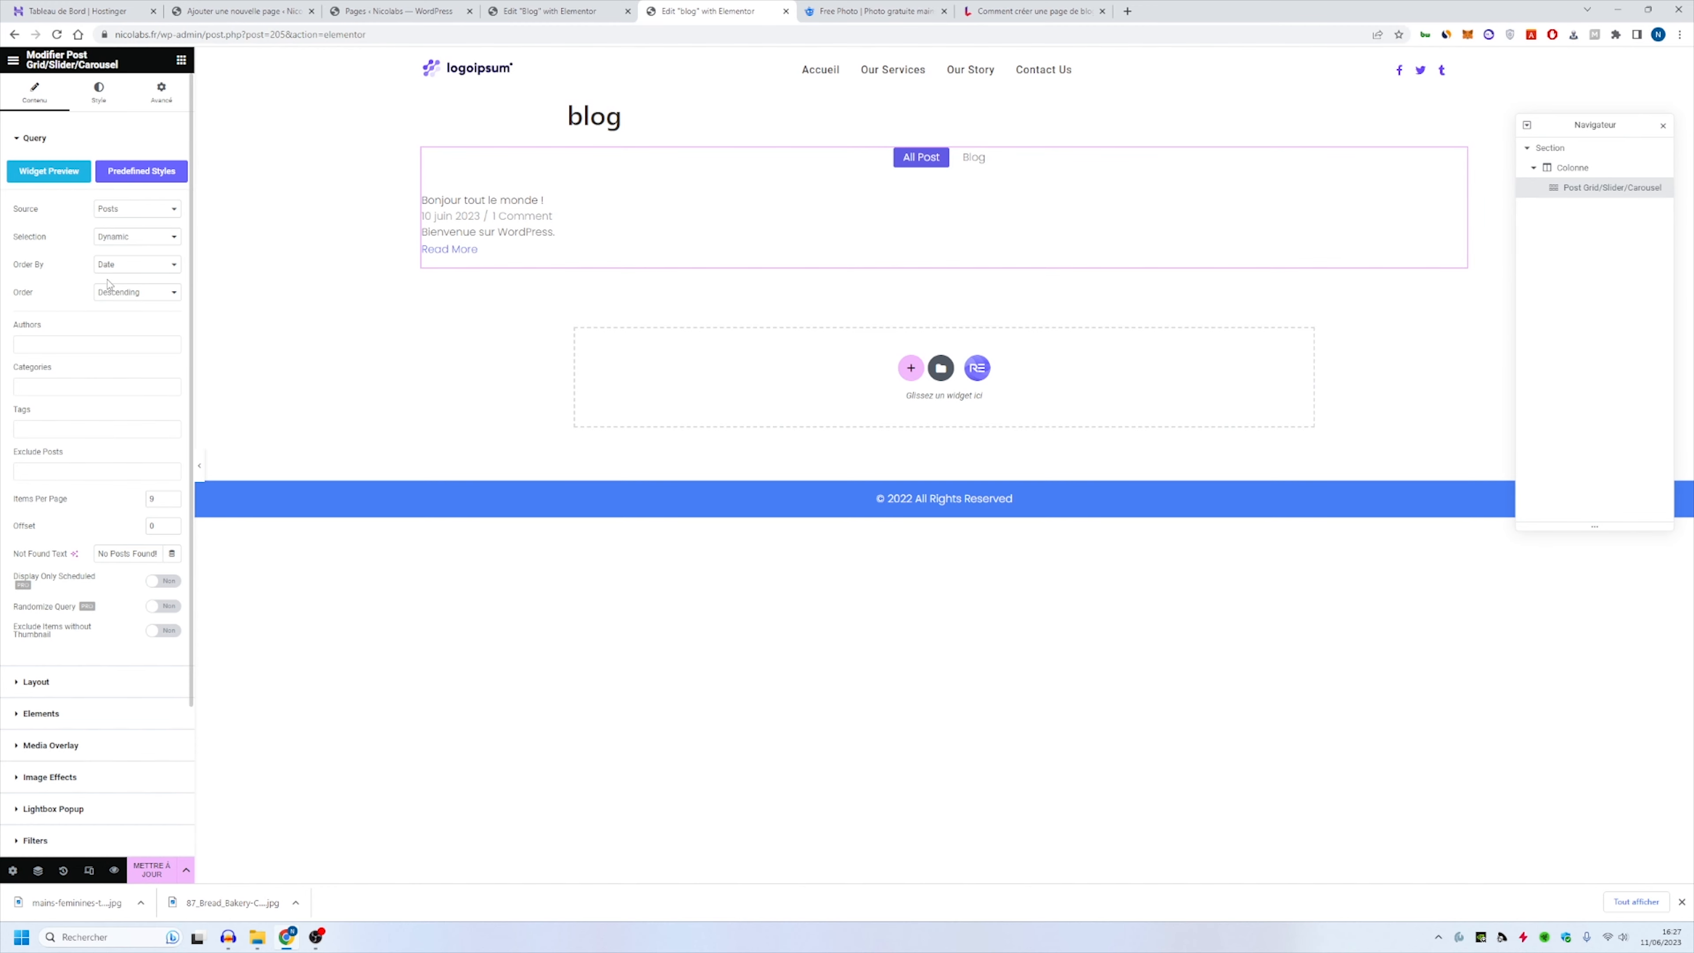
# Step: Examine the post grid widget's Query, Layout and Elements settings, including the options of the Comments element
pyautogui.scroll(-1, 92, 380)
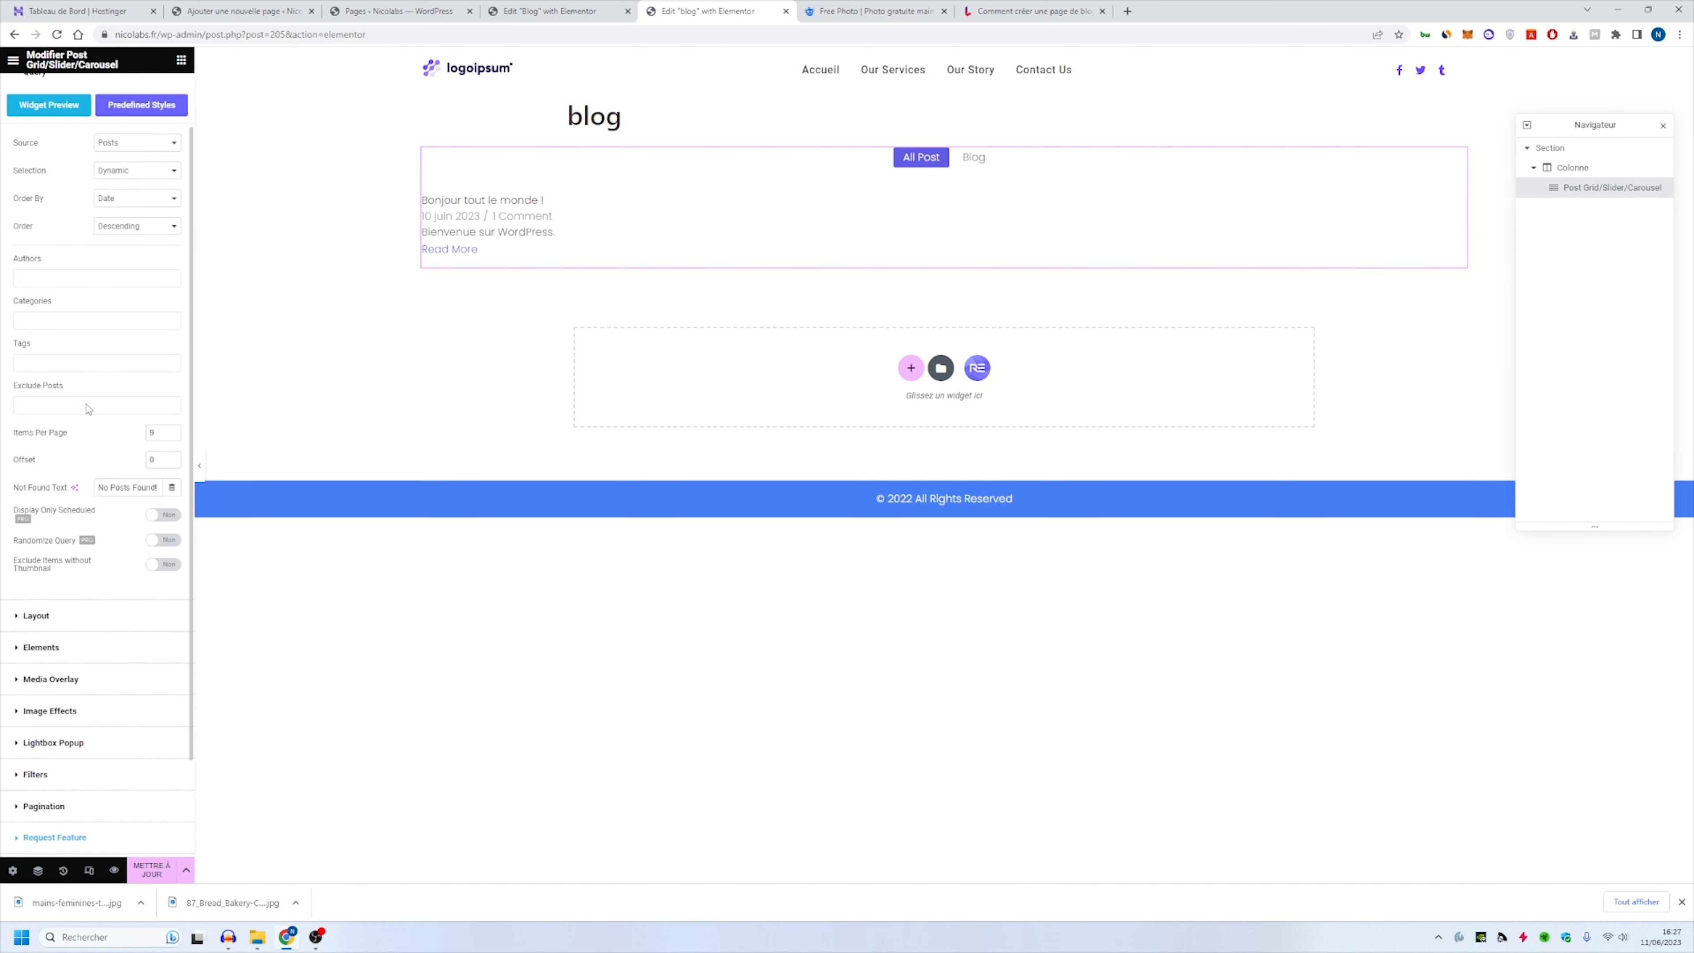
pyautogui.scroll(-2, 89, 414)
pyautogui.click(64, 497)
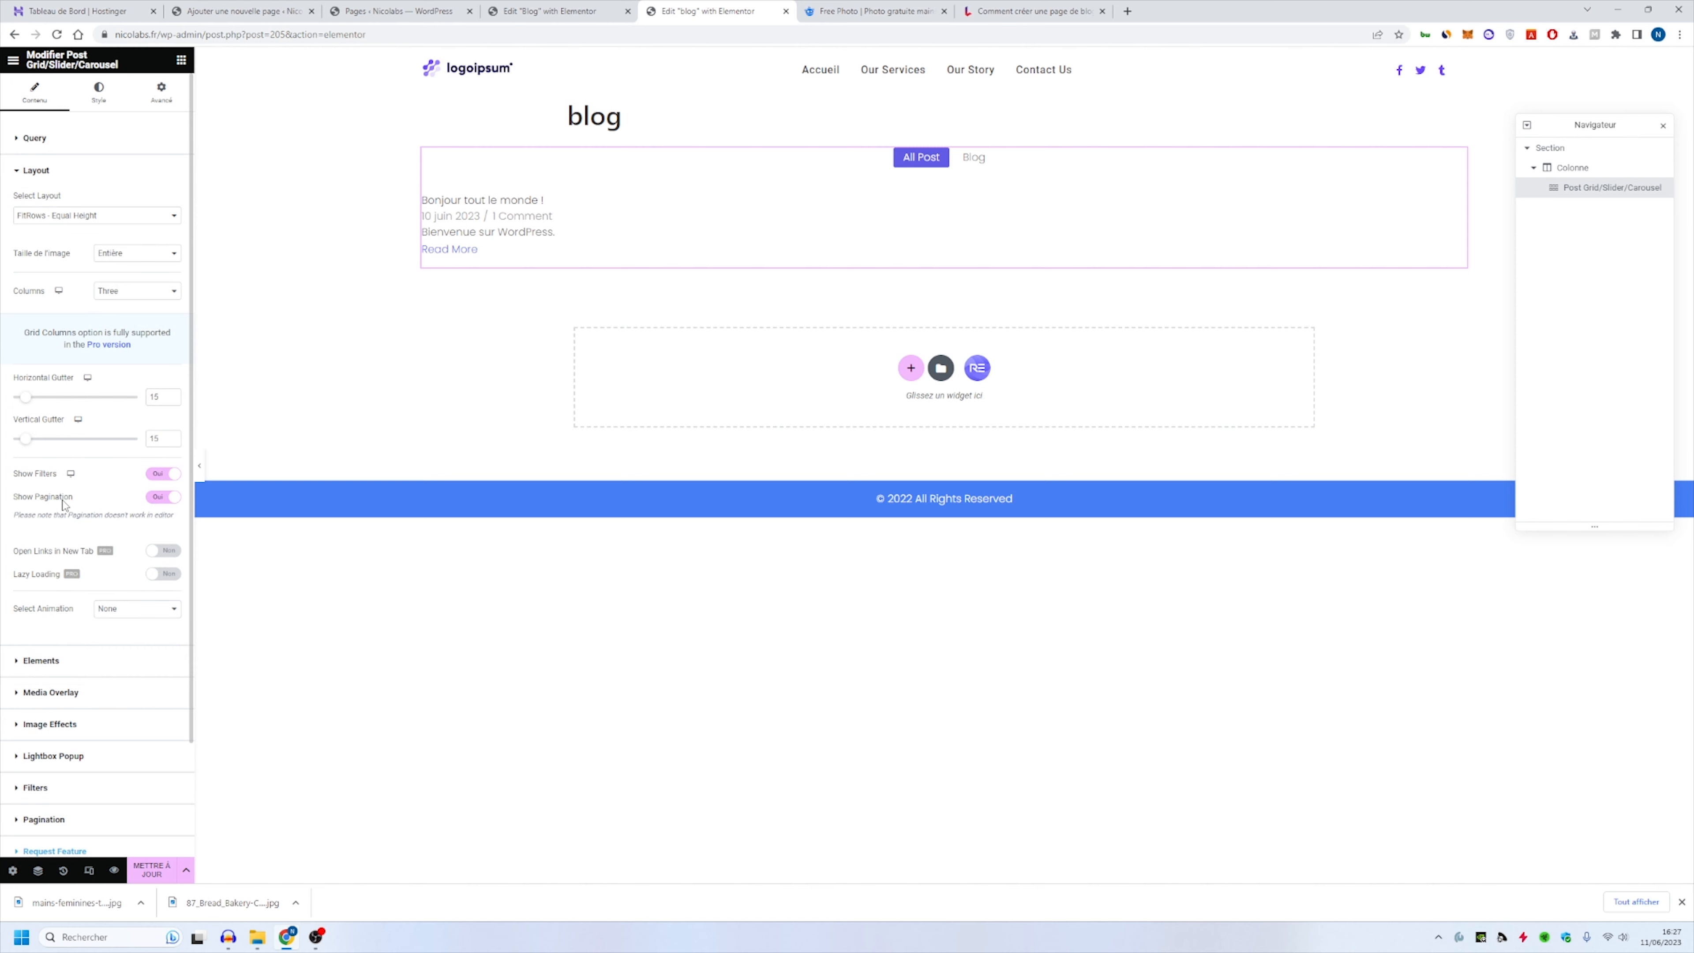
pyautogui.scroll(-2, 122, 476)
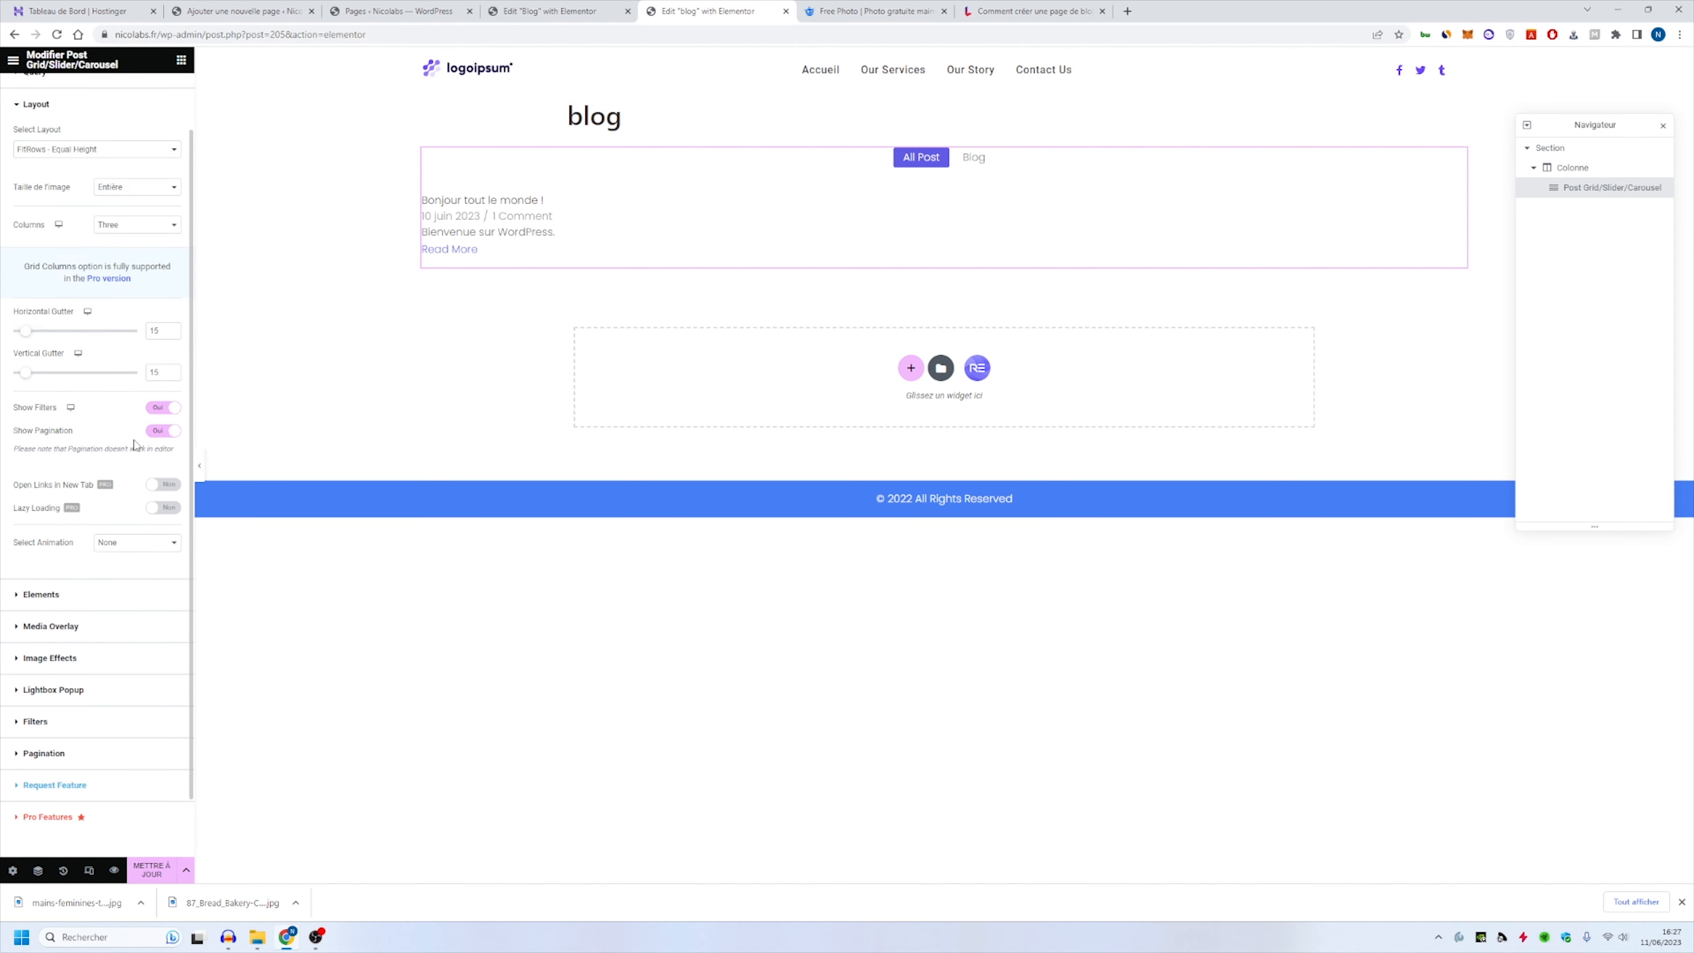
pyautogui.click(119, 525)
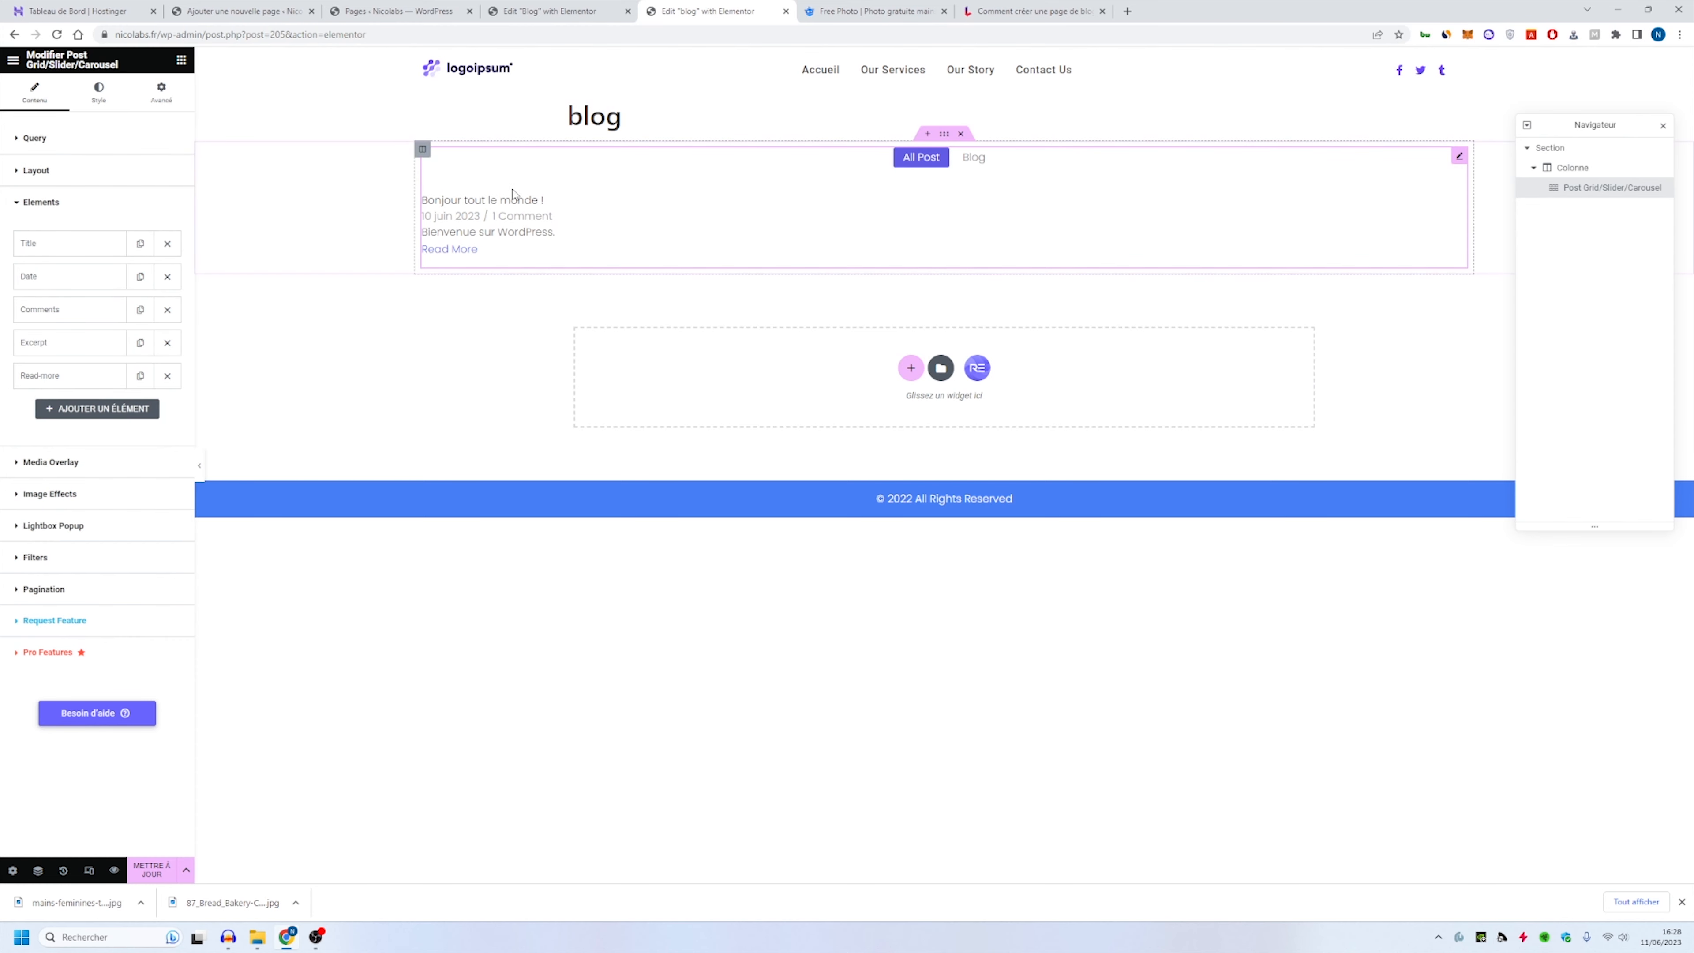
pyautogui.click(69, 311)
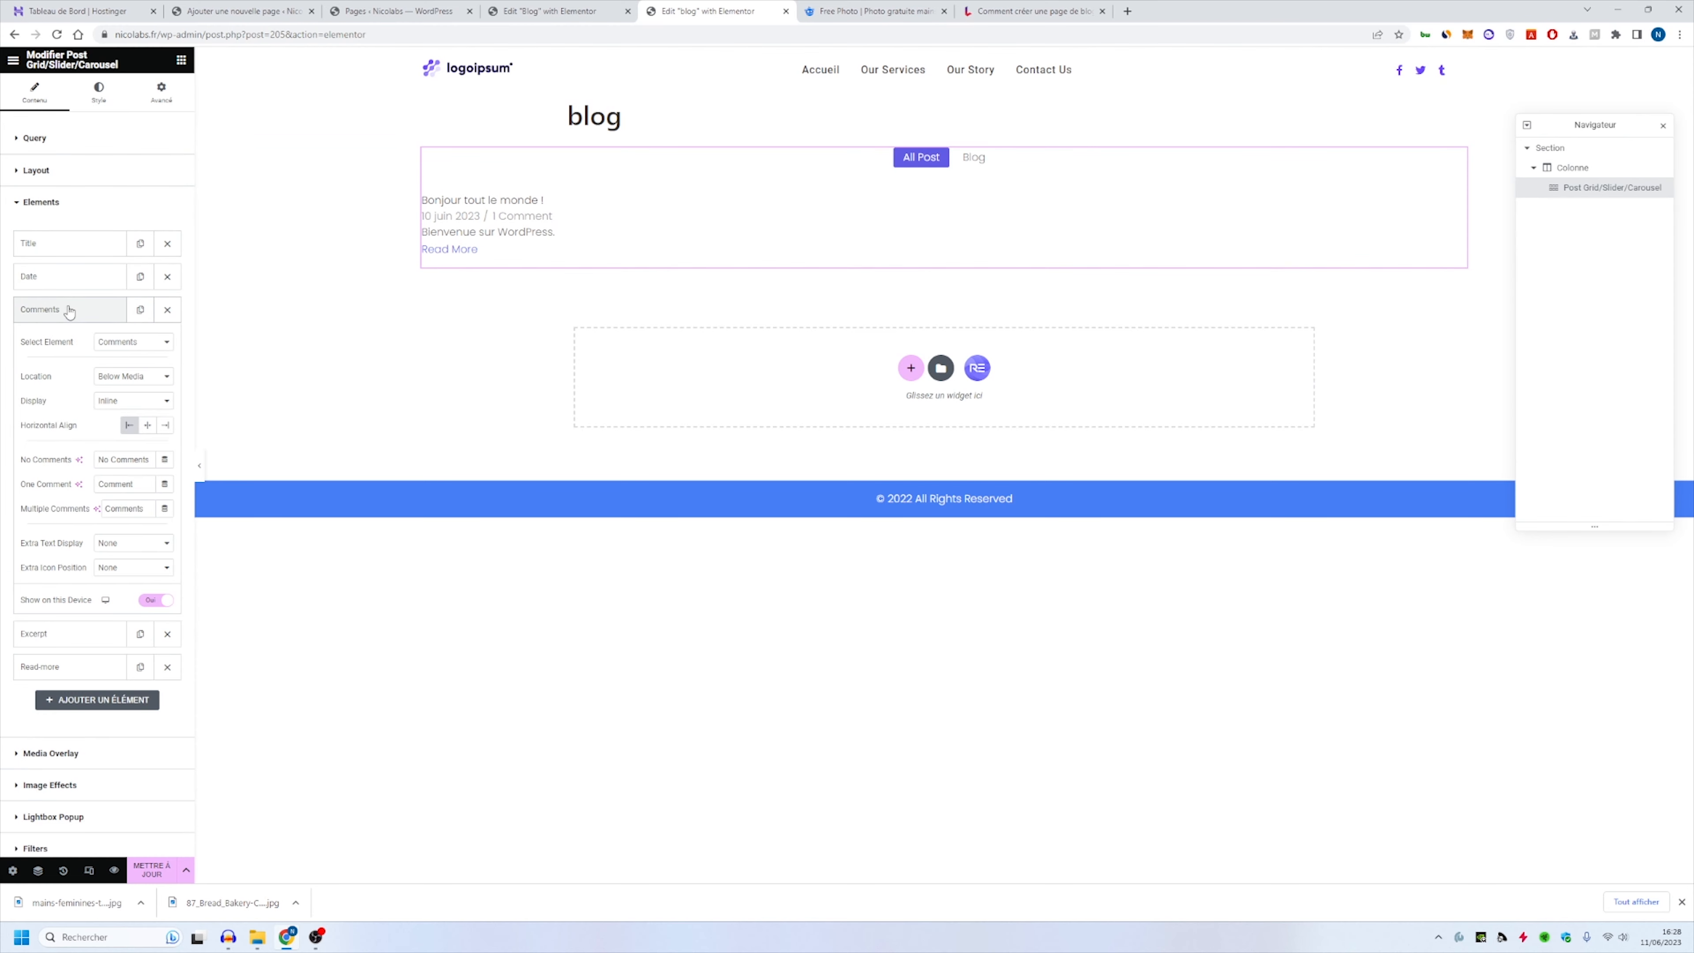
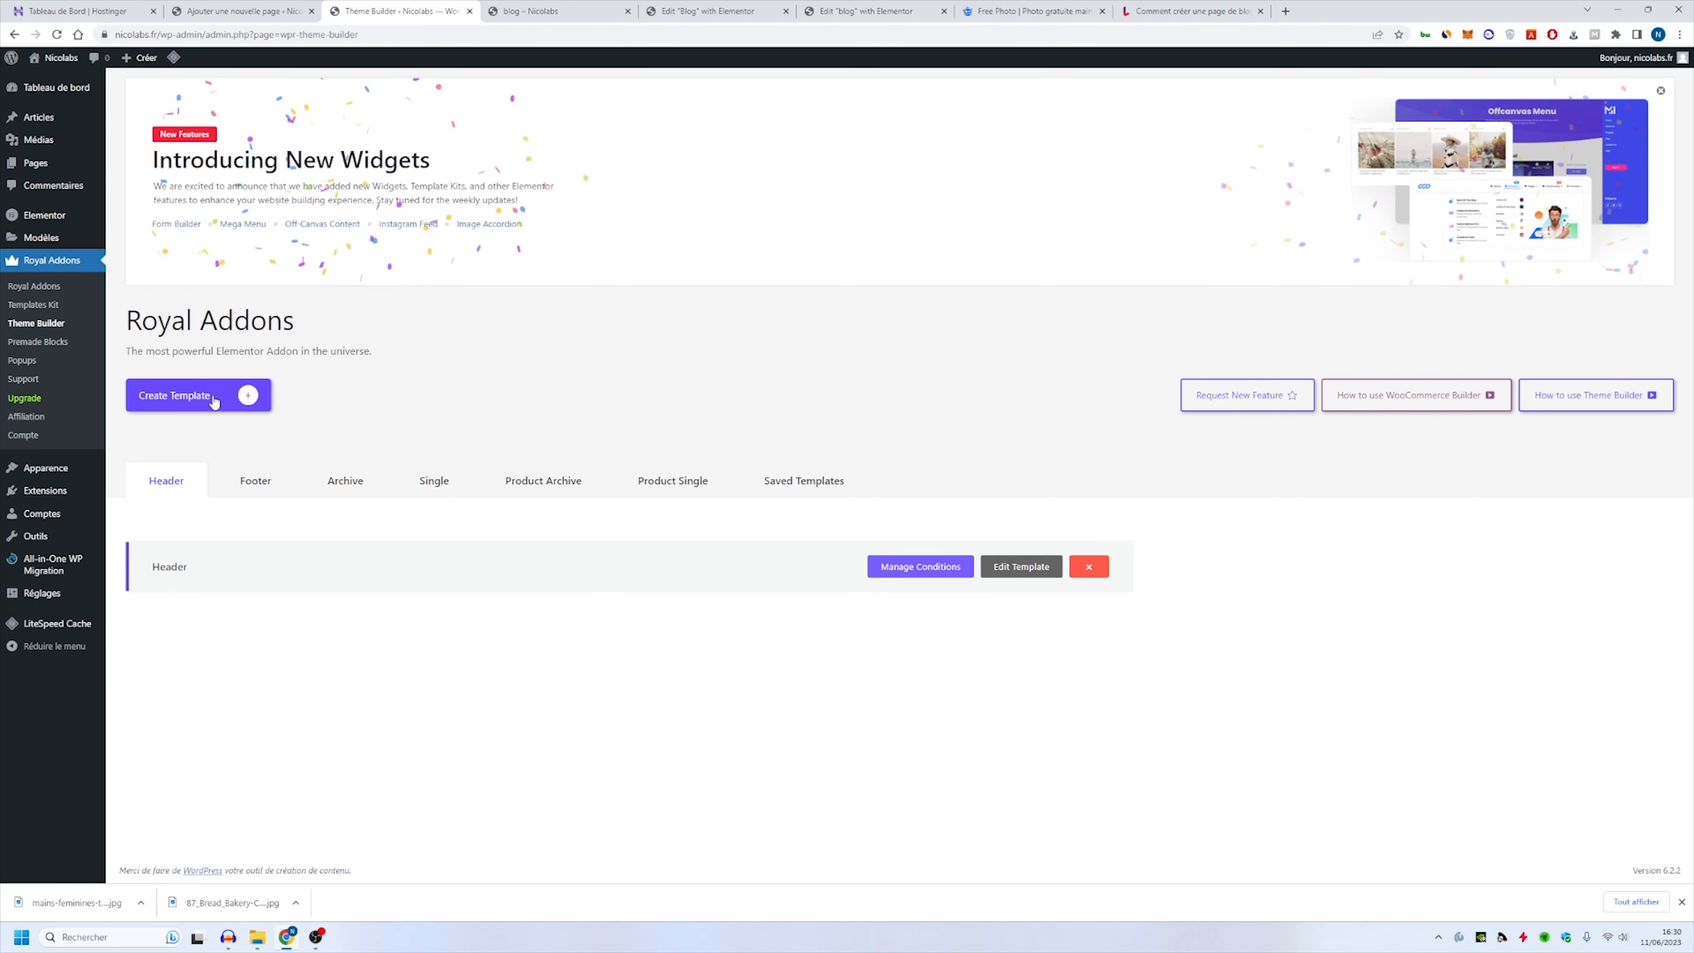
pyautogui.click(220, 394)
pyautogui.click(810, 490)
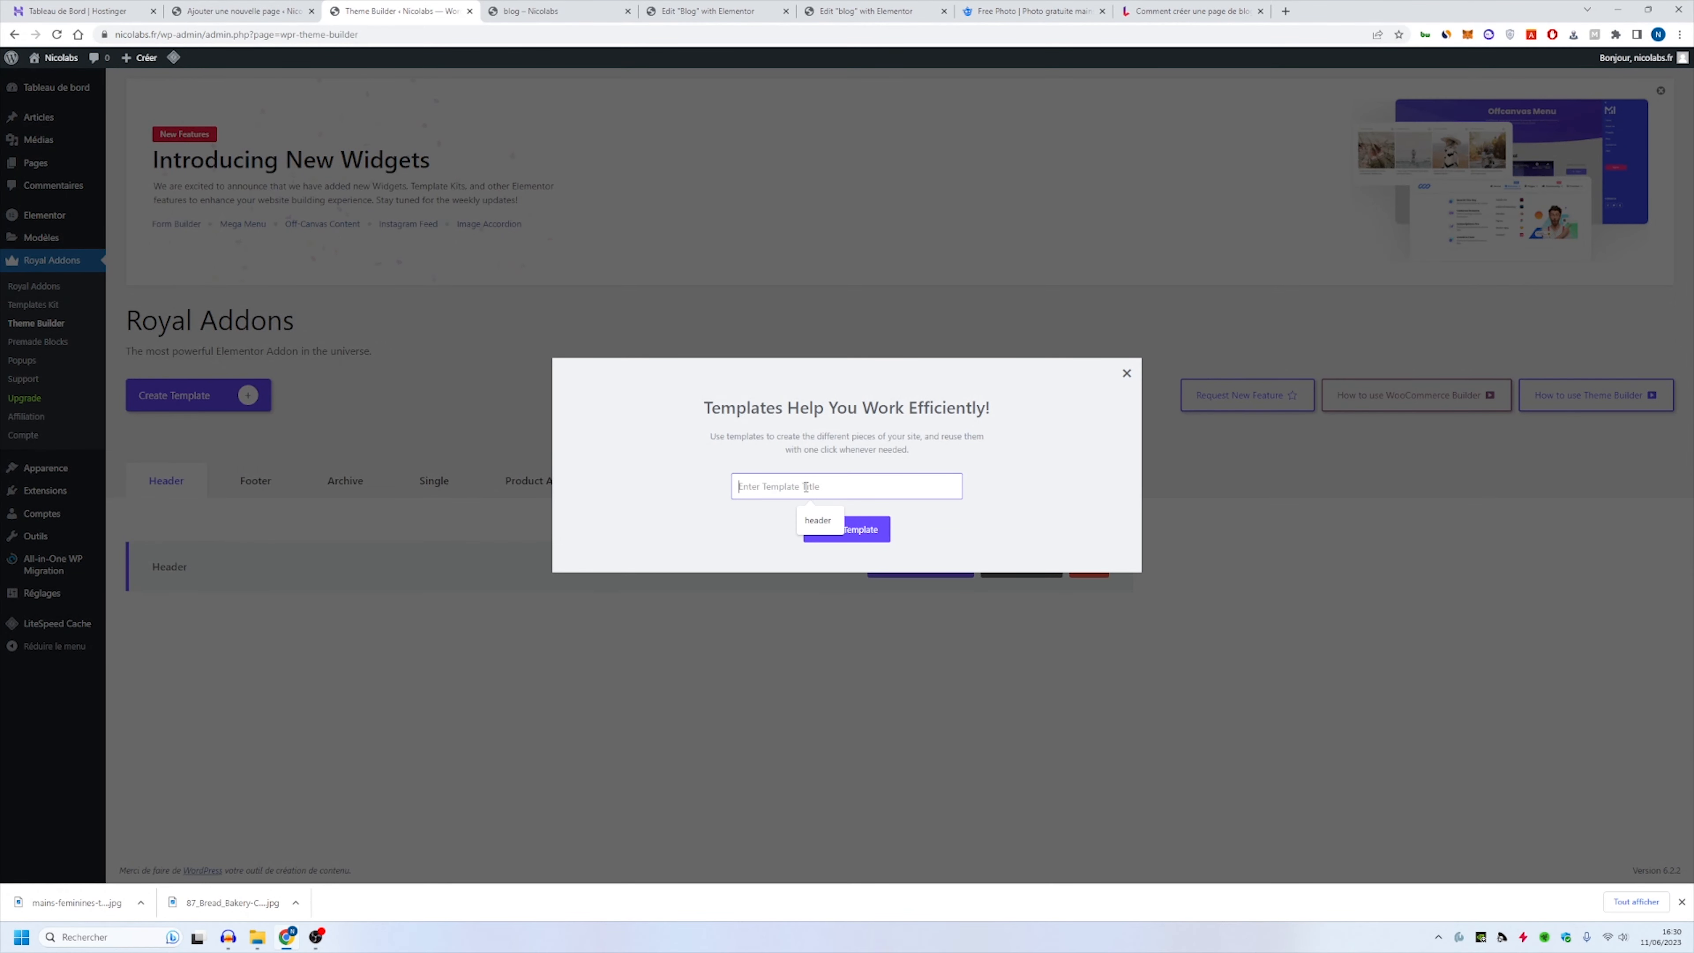
pyautogui.click(1128, 371)
# Step: Delete the existing Header template in the Royal Addons Theme Builder and create one titled header with the Entire Site display condition
pyautogui.click(1092, 571)
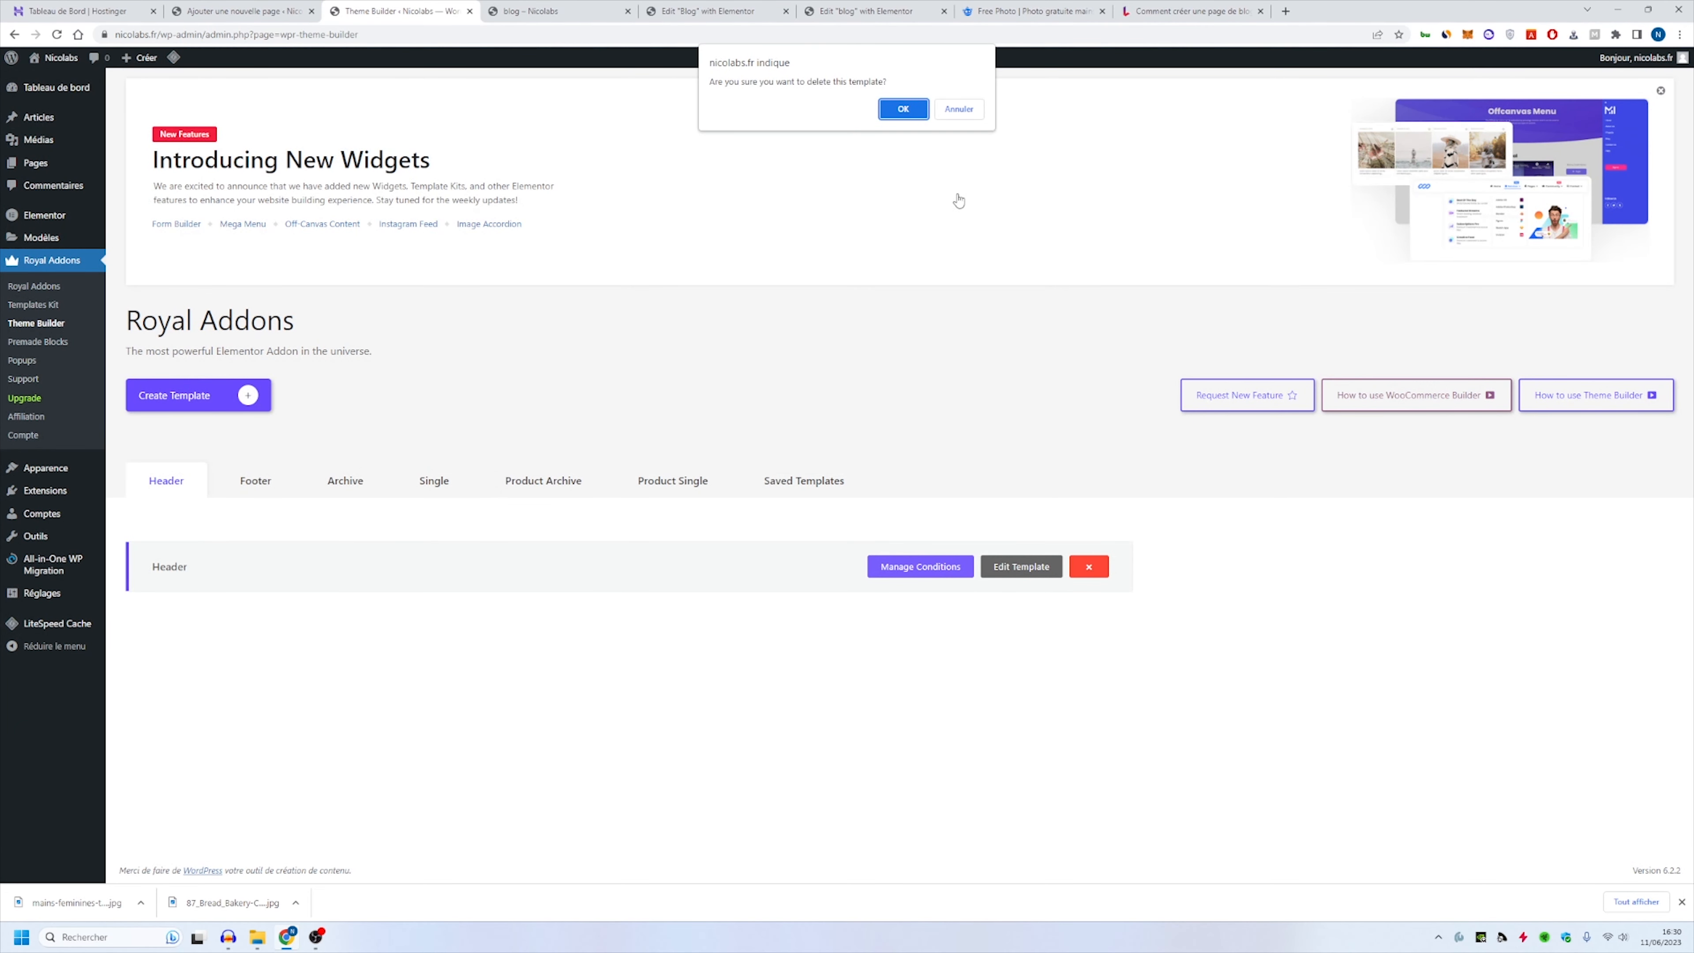
pyautogui.click(901, 114)
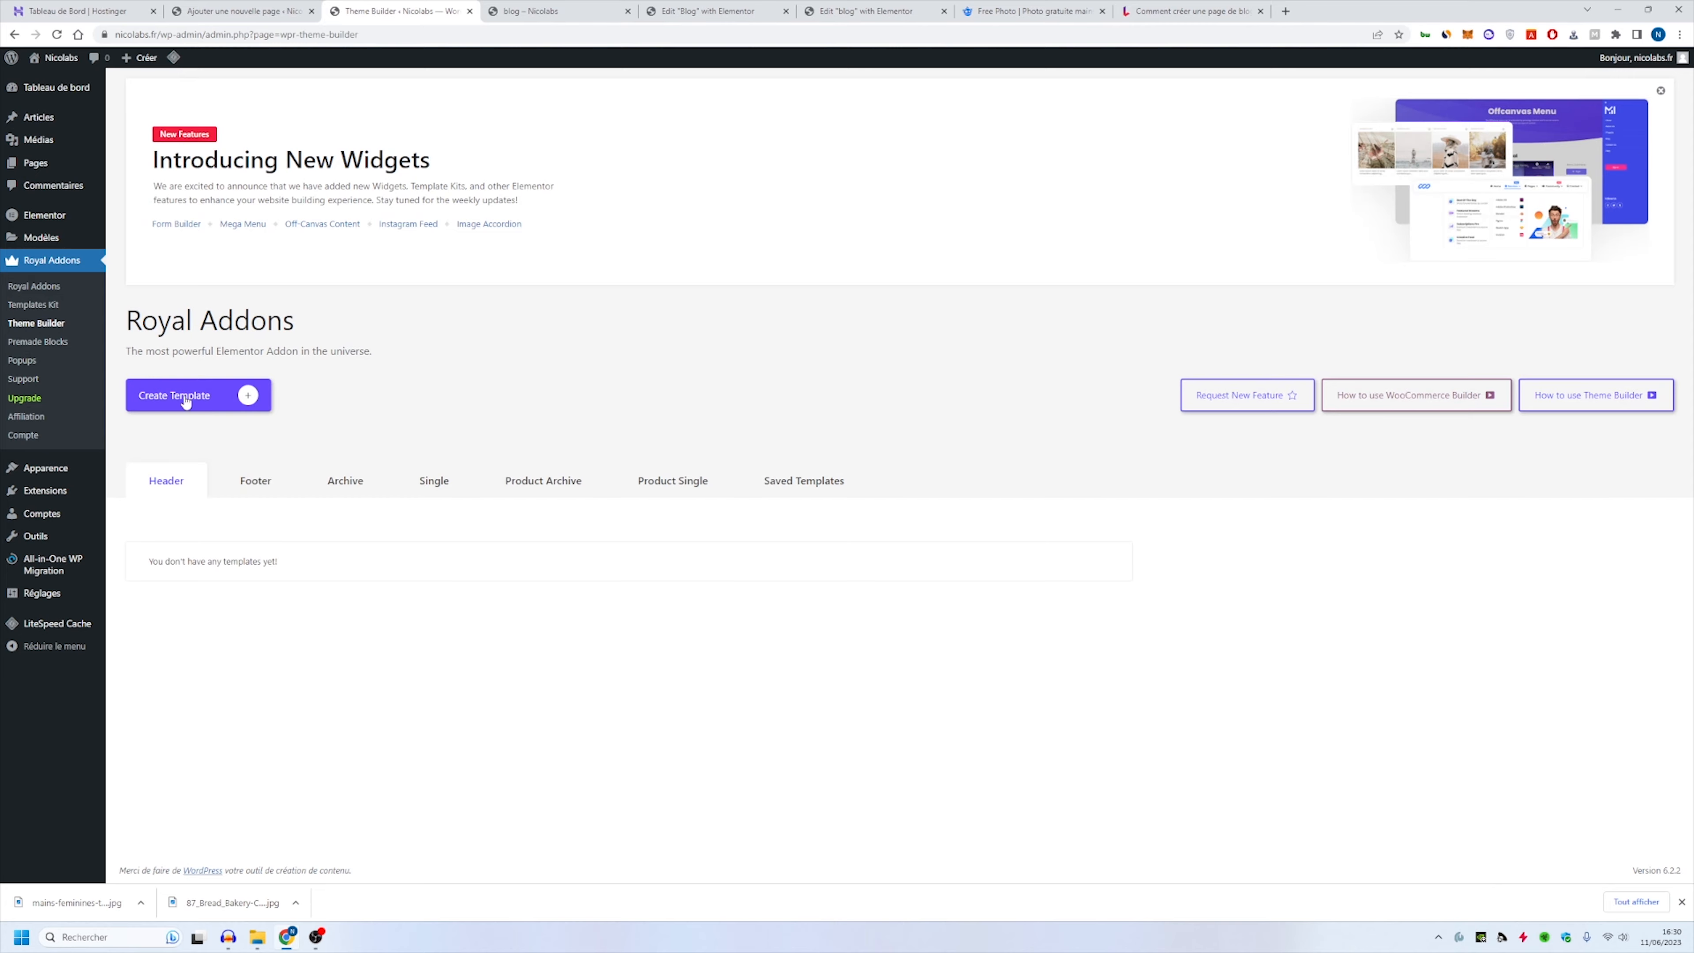
pyautogui.click(206, 399)
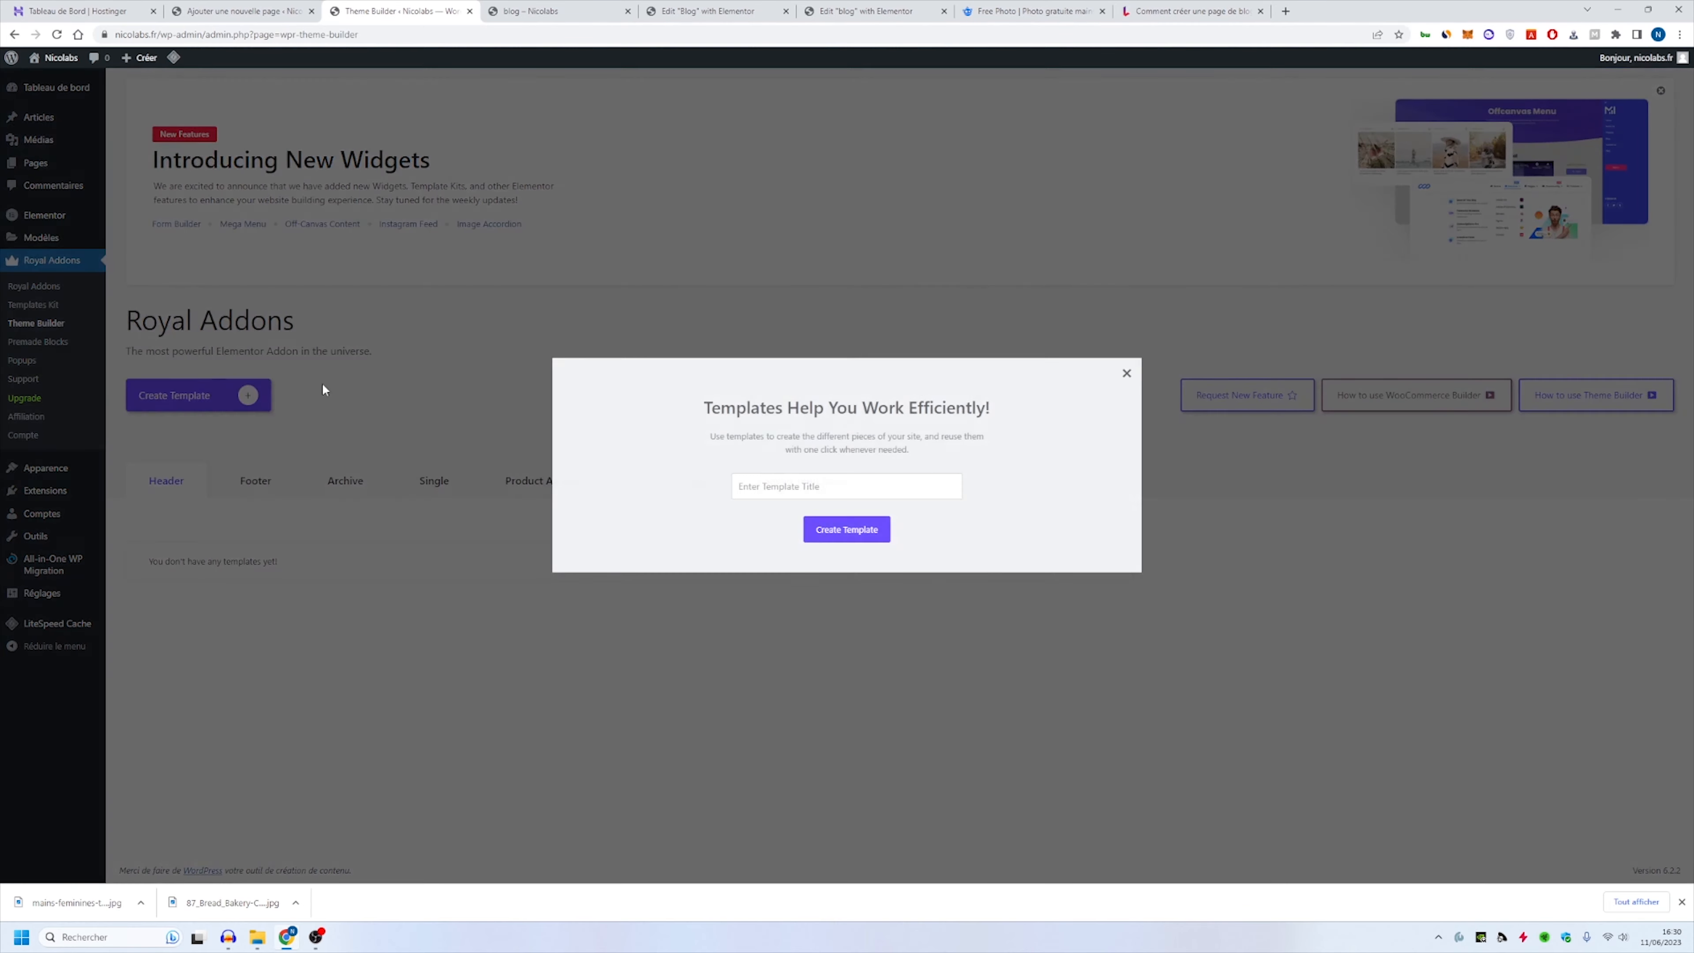
pyautogui.click(826, 483)
pyautogui.click(828, 520)
pyautogui.click(866, 536)
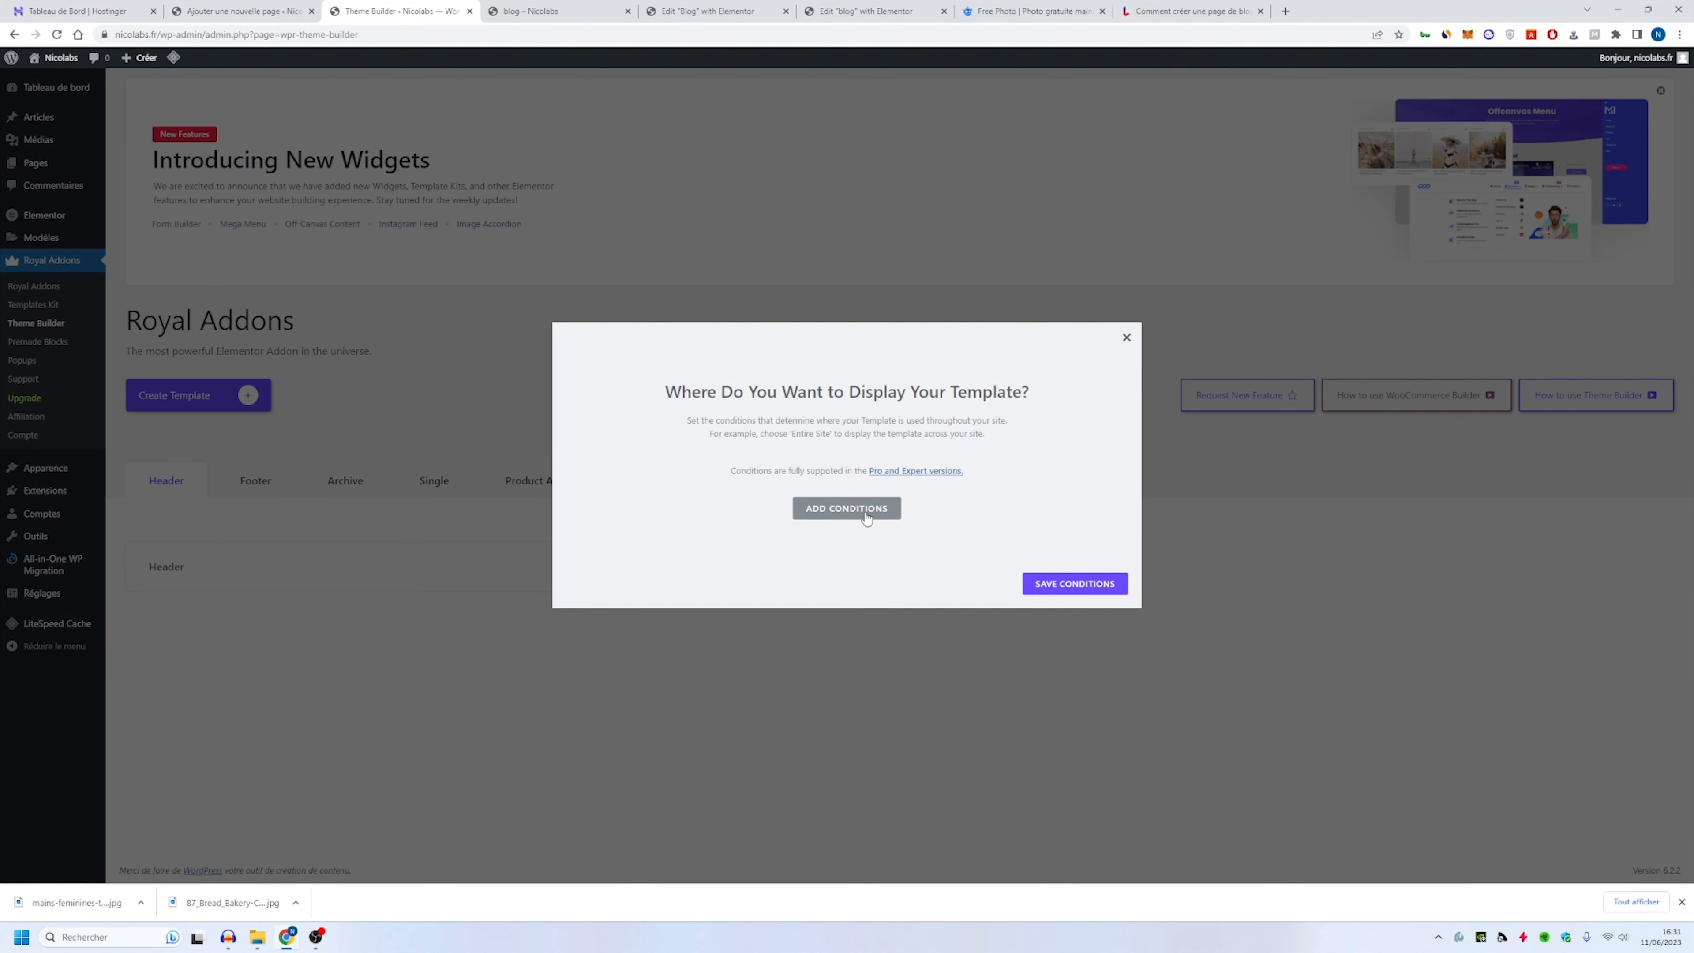
pyautogui.click(849, 510)
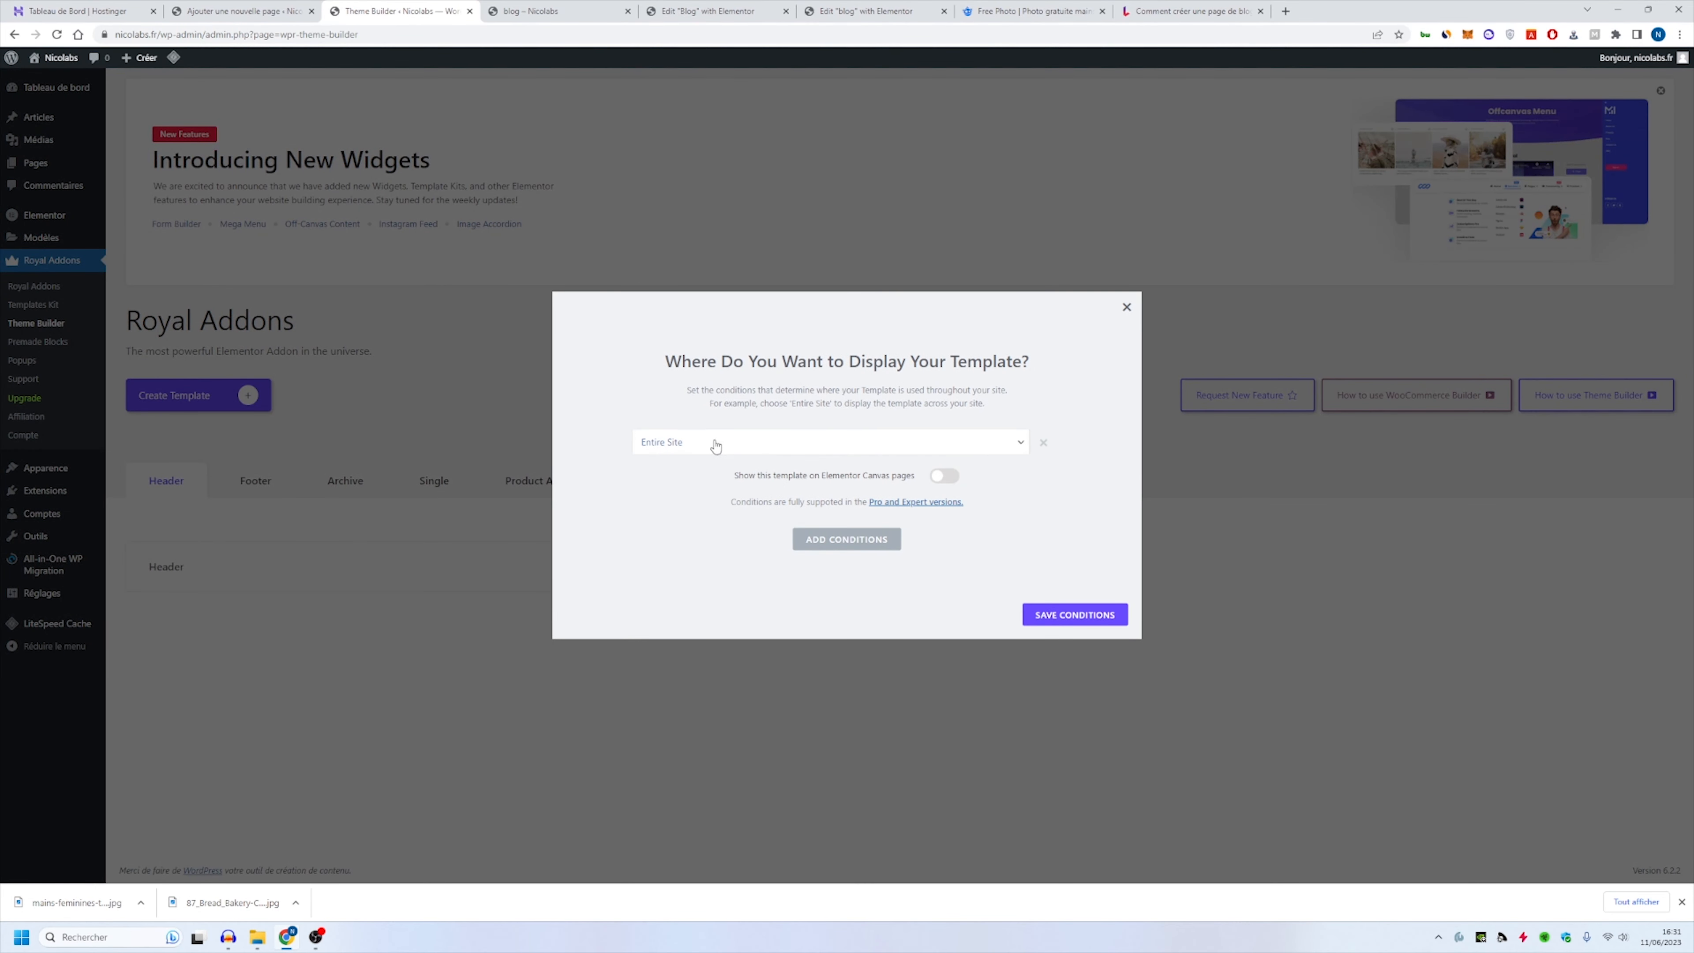
pyautogui.click(1071, 622)
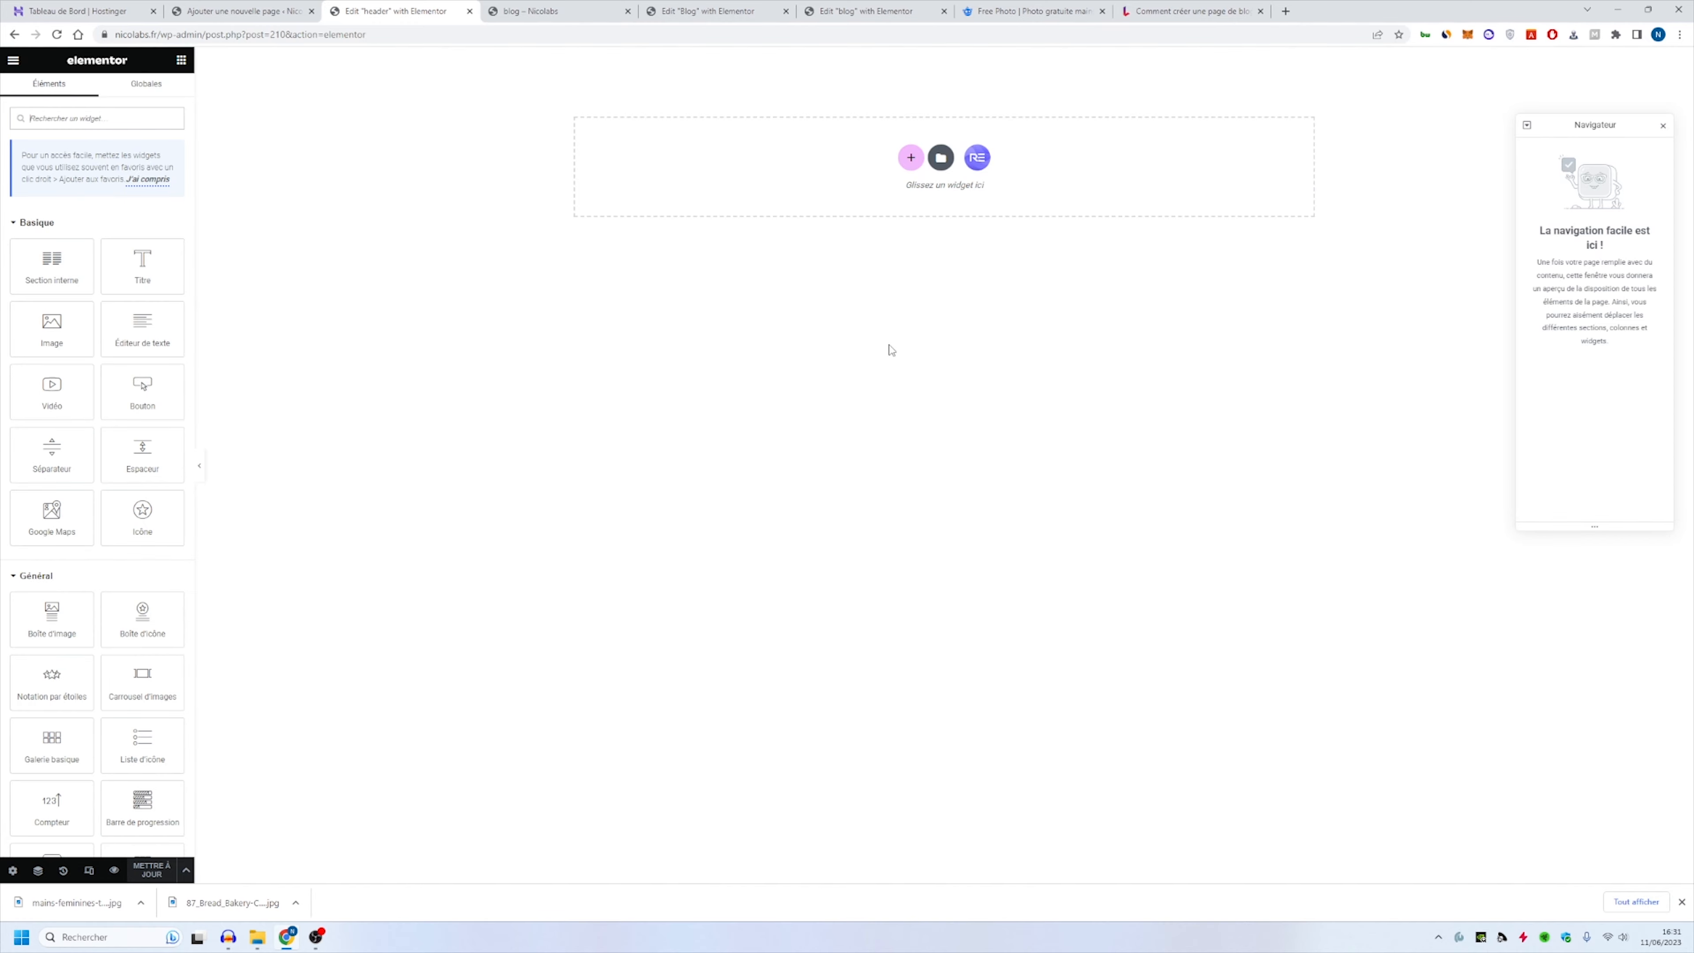
# Step: Insert the free Nav Menu v1 block from the Royal Addons library into the header template and update it
pyautogui.click(980, 160)
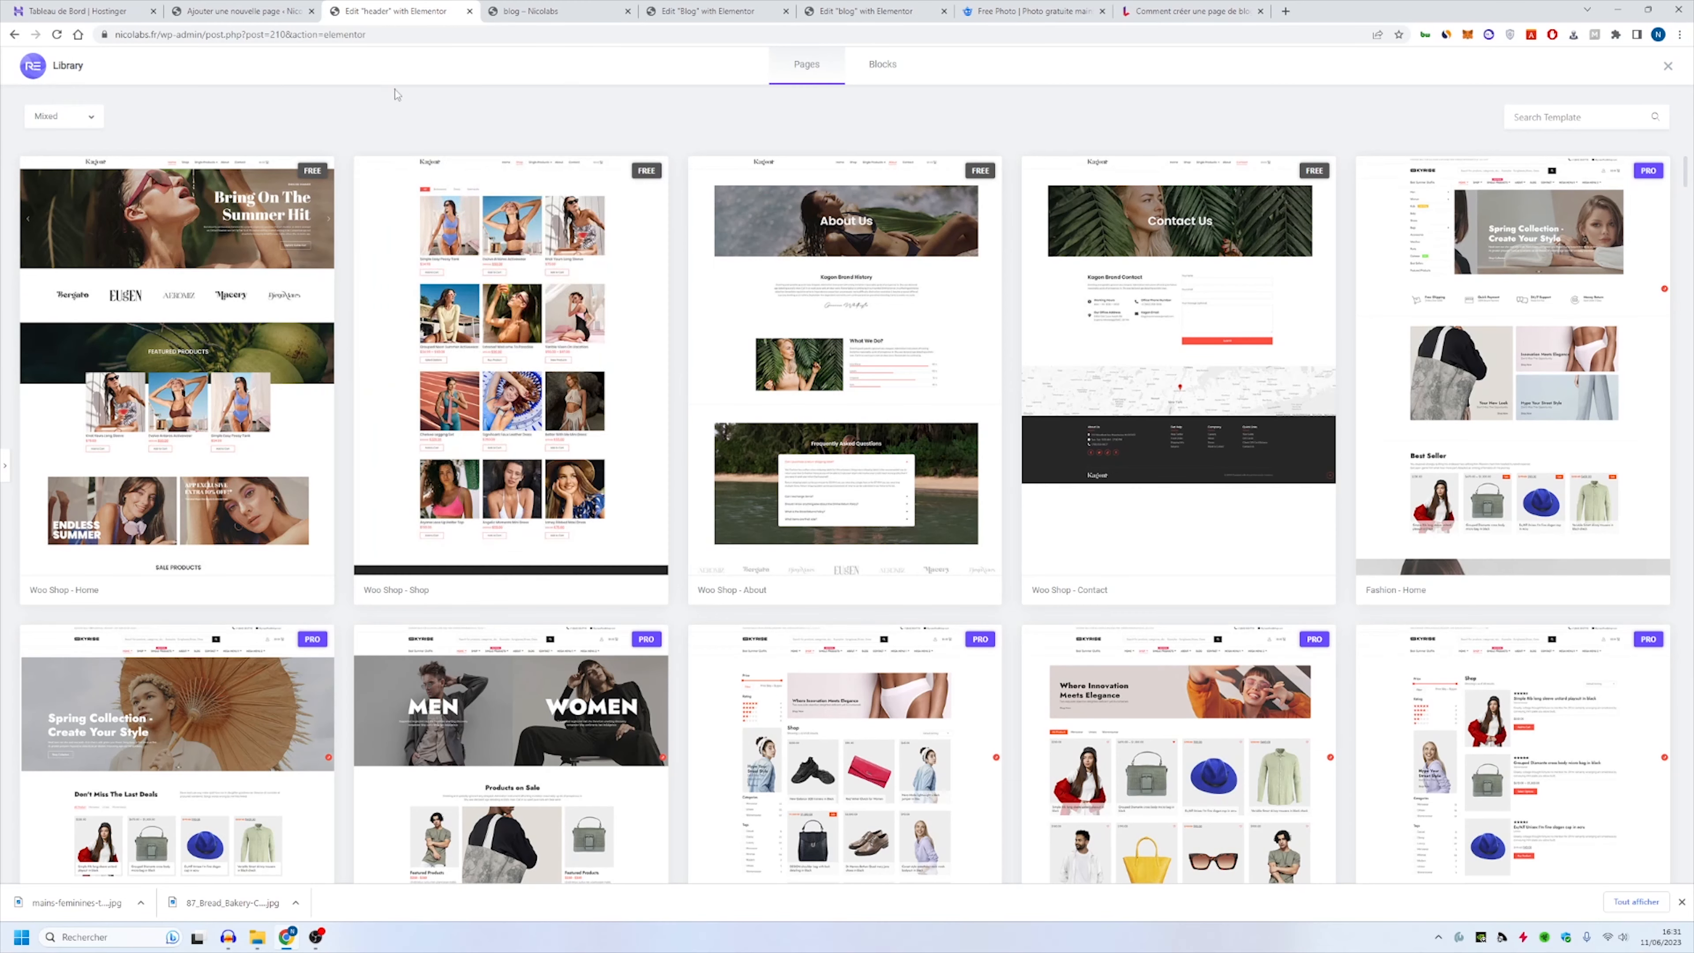
pyautogui.click(1668, 66)
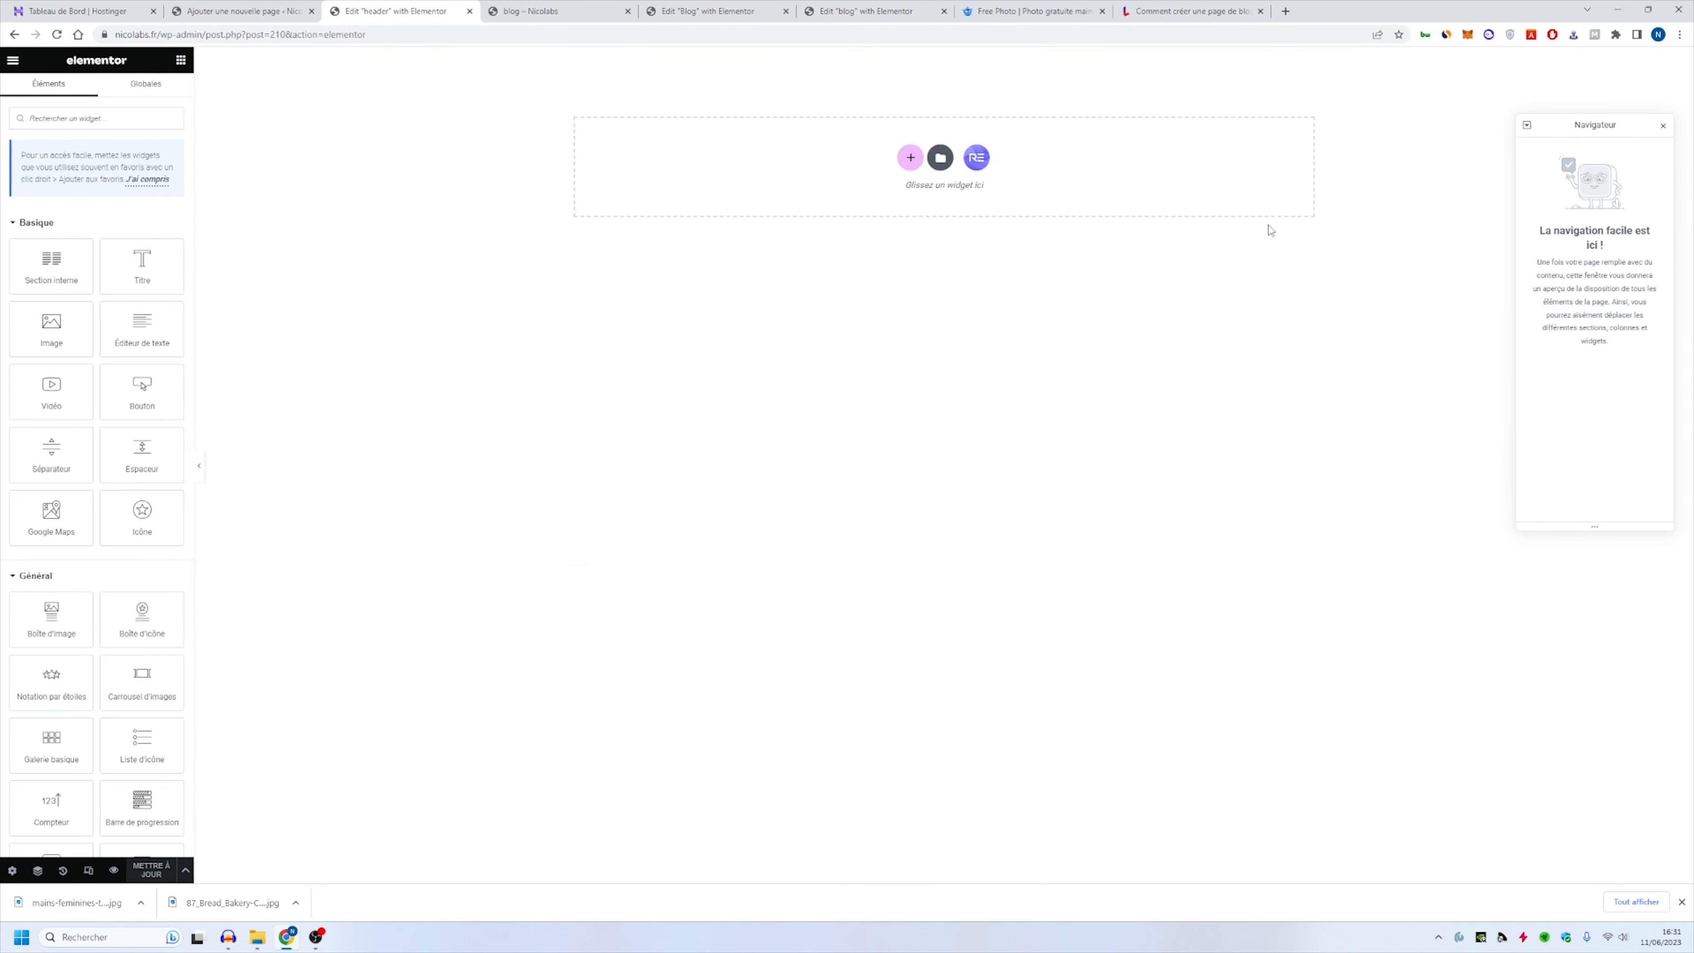
pyautogui.click(977, 158)
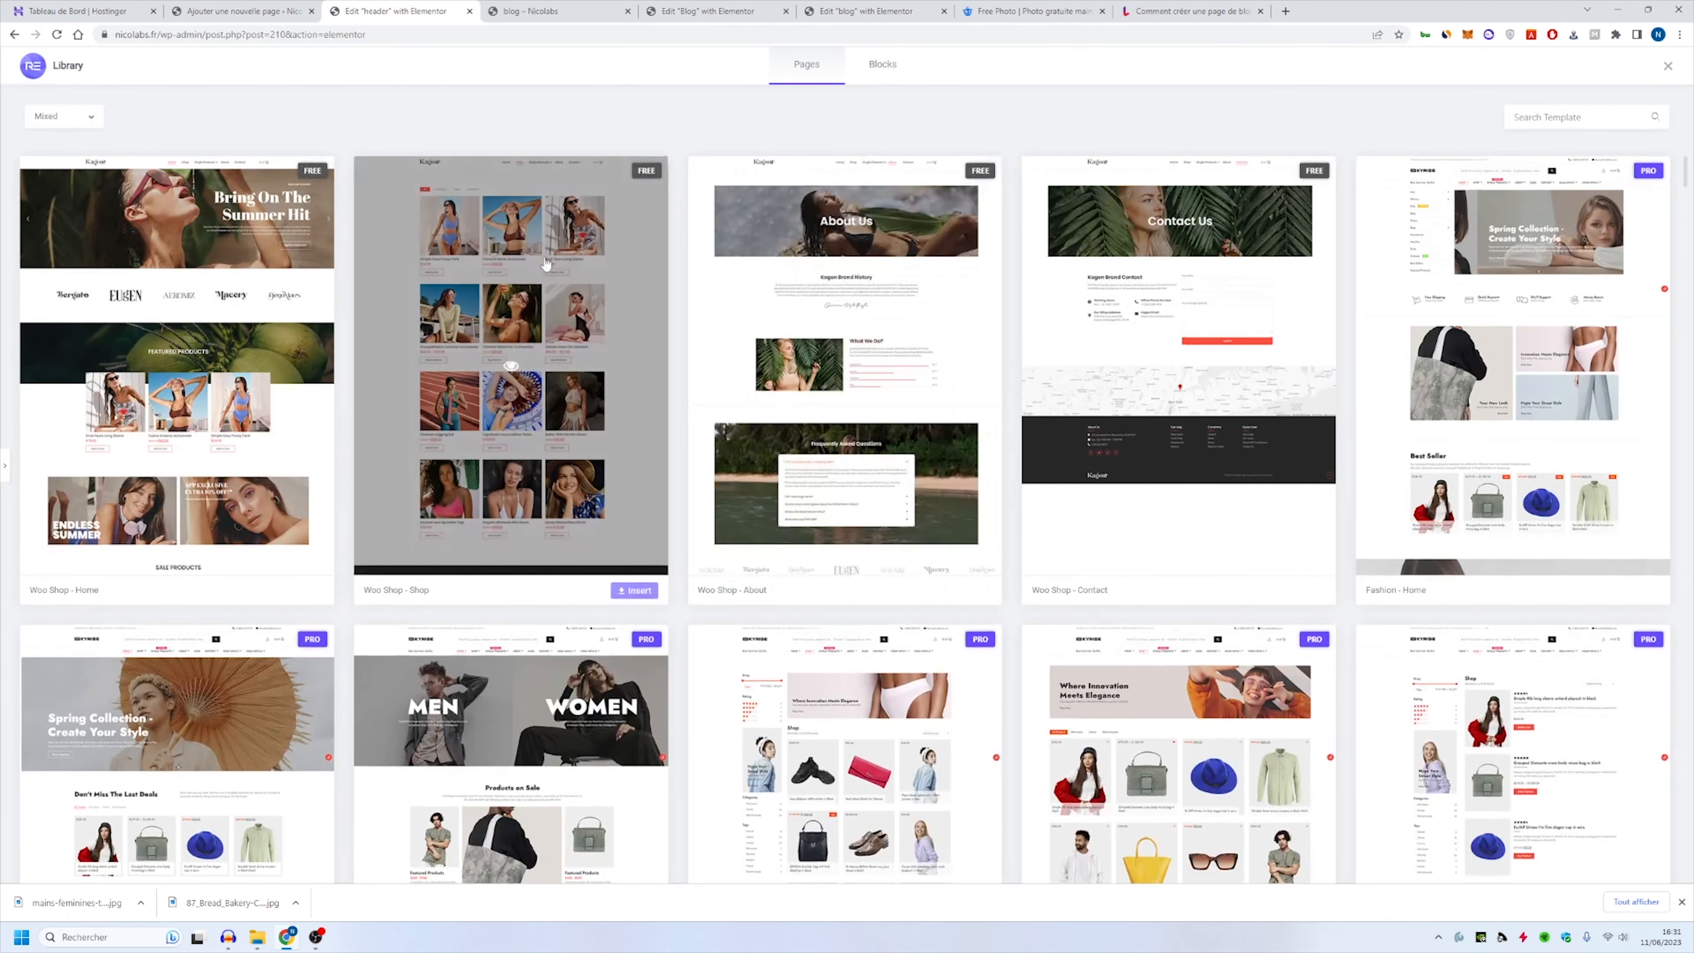
pyautogui.click(63, 116)
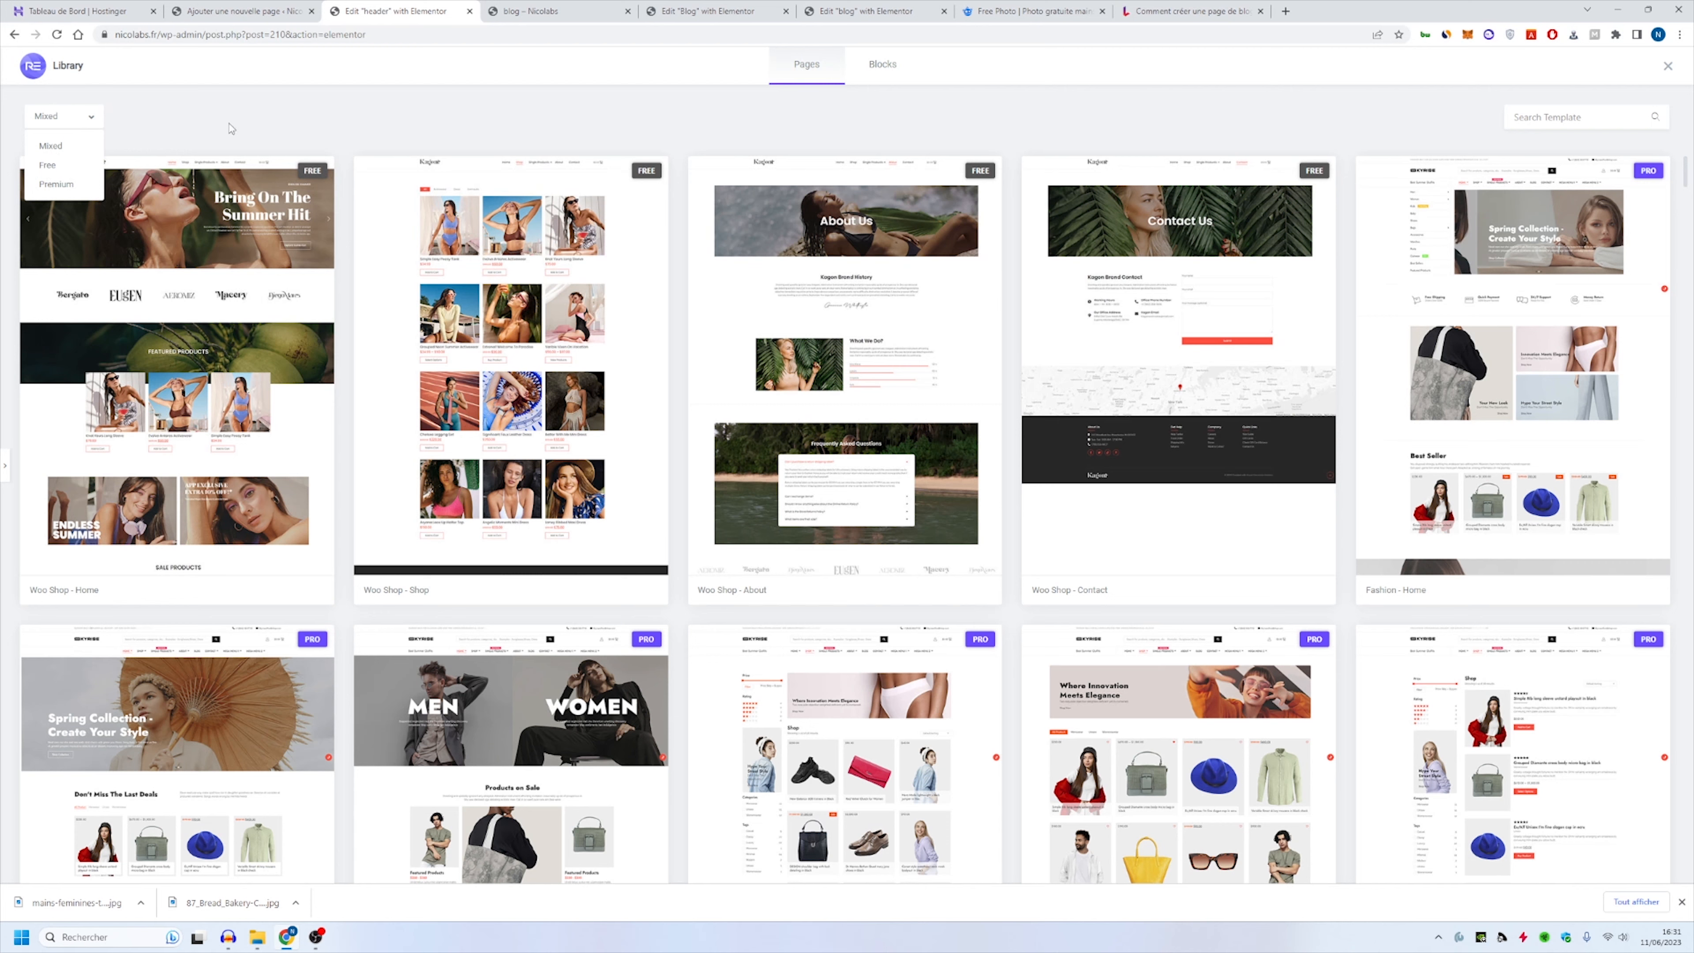
pyautogui.click(880, 69)
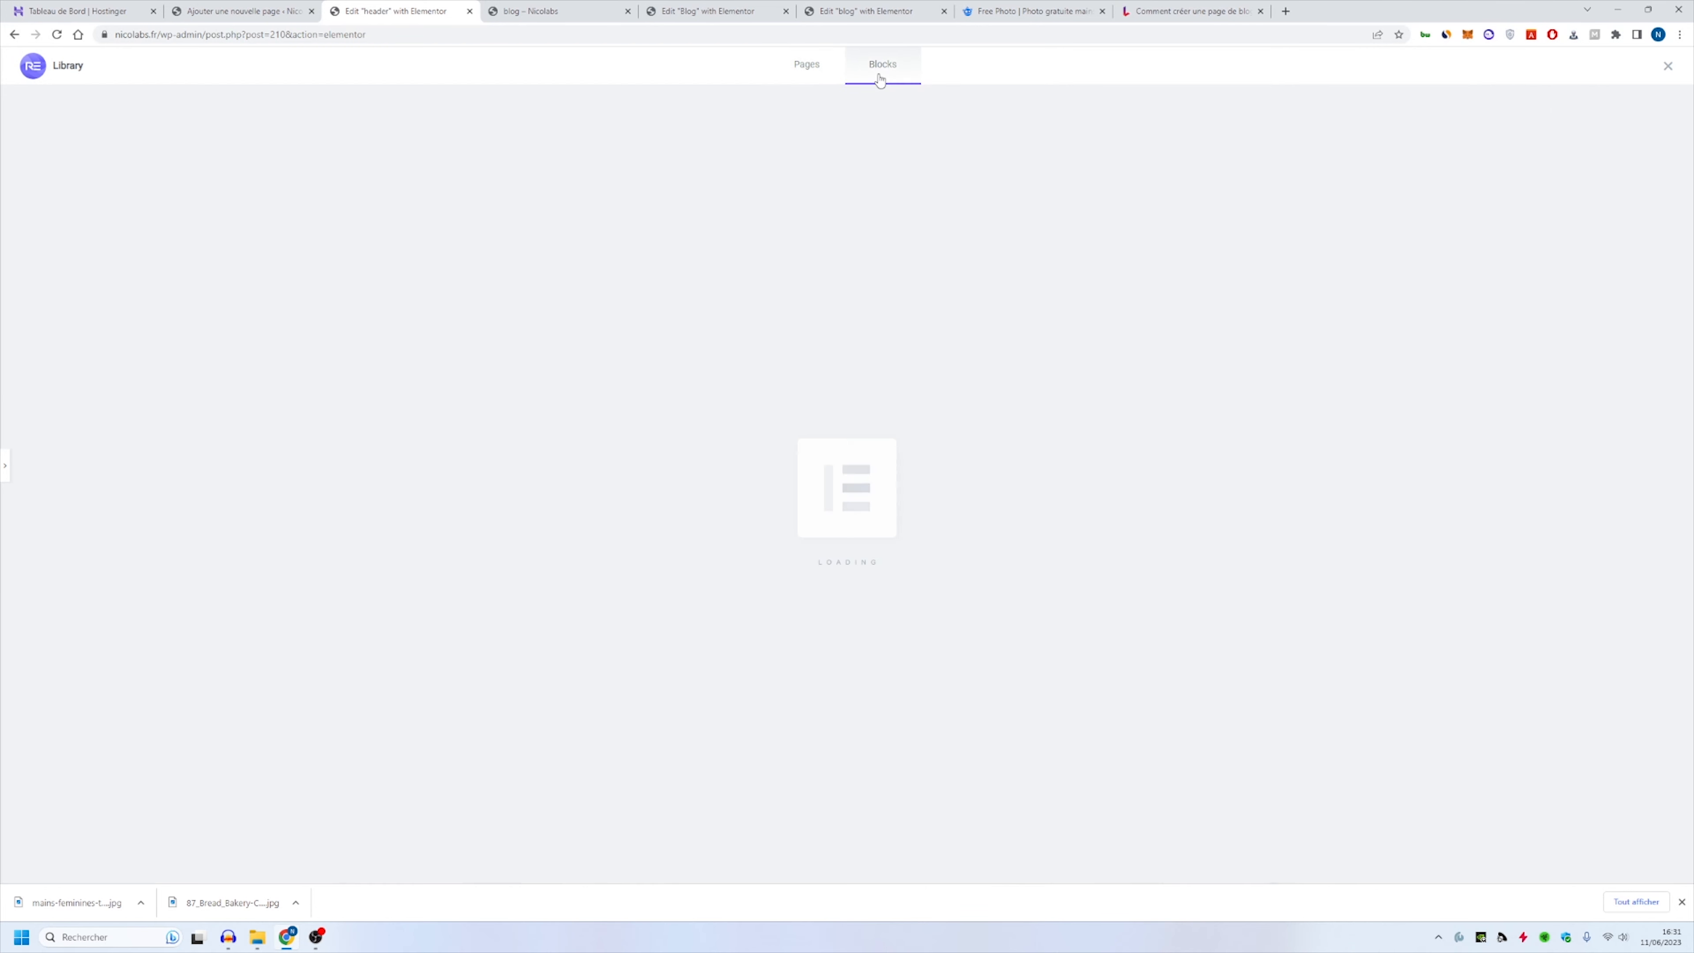
pyautogui.click(64, 118)
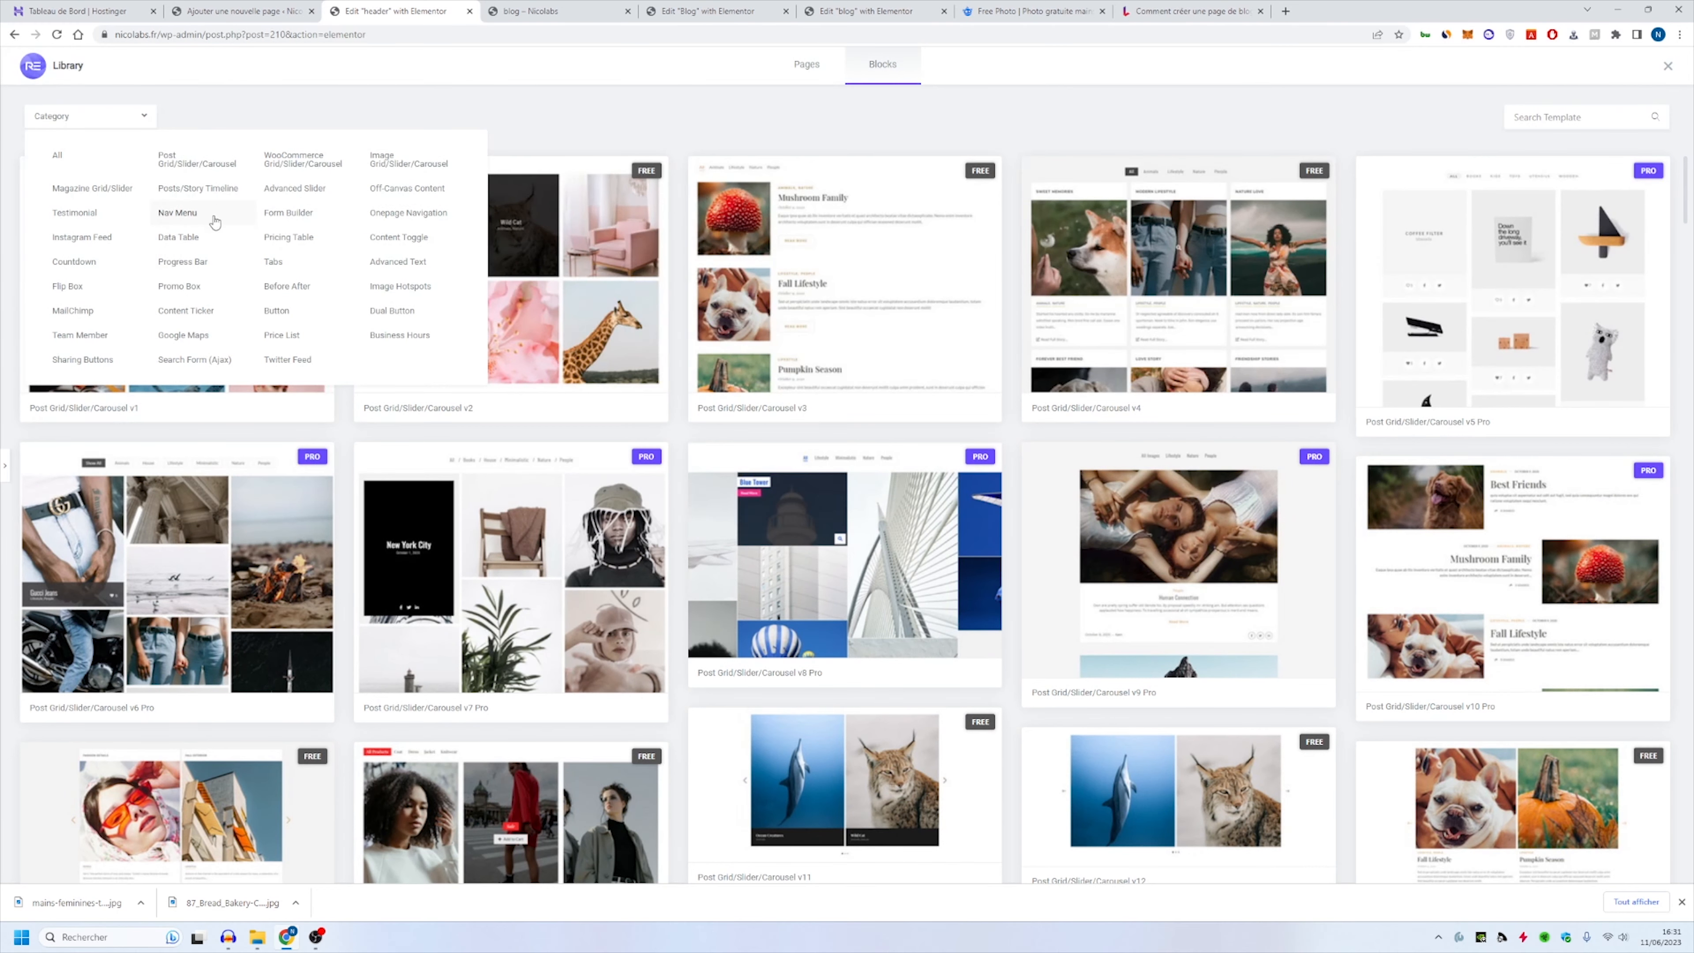
pyautogui.click(201, 214)
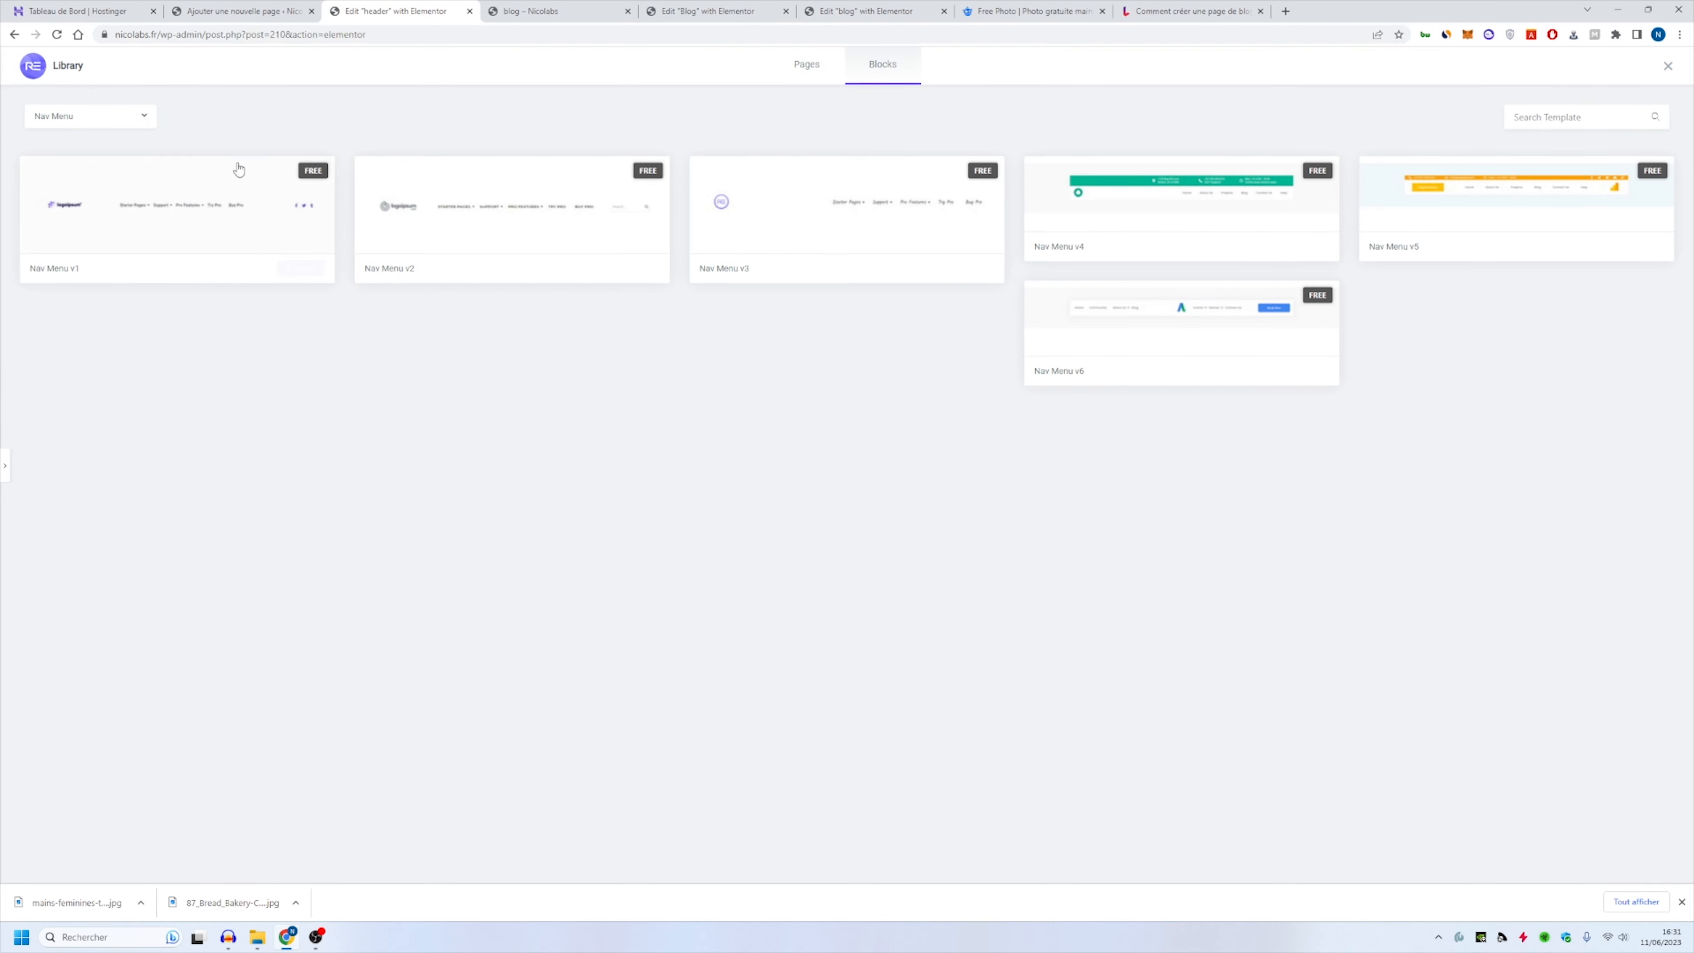
pyautogui.click(301, 269)
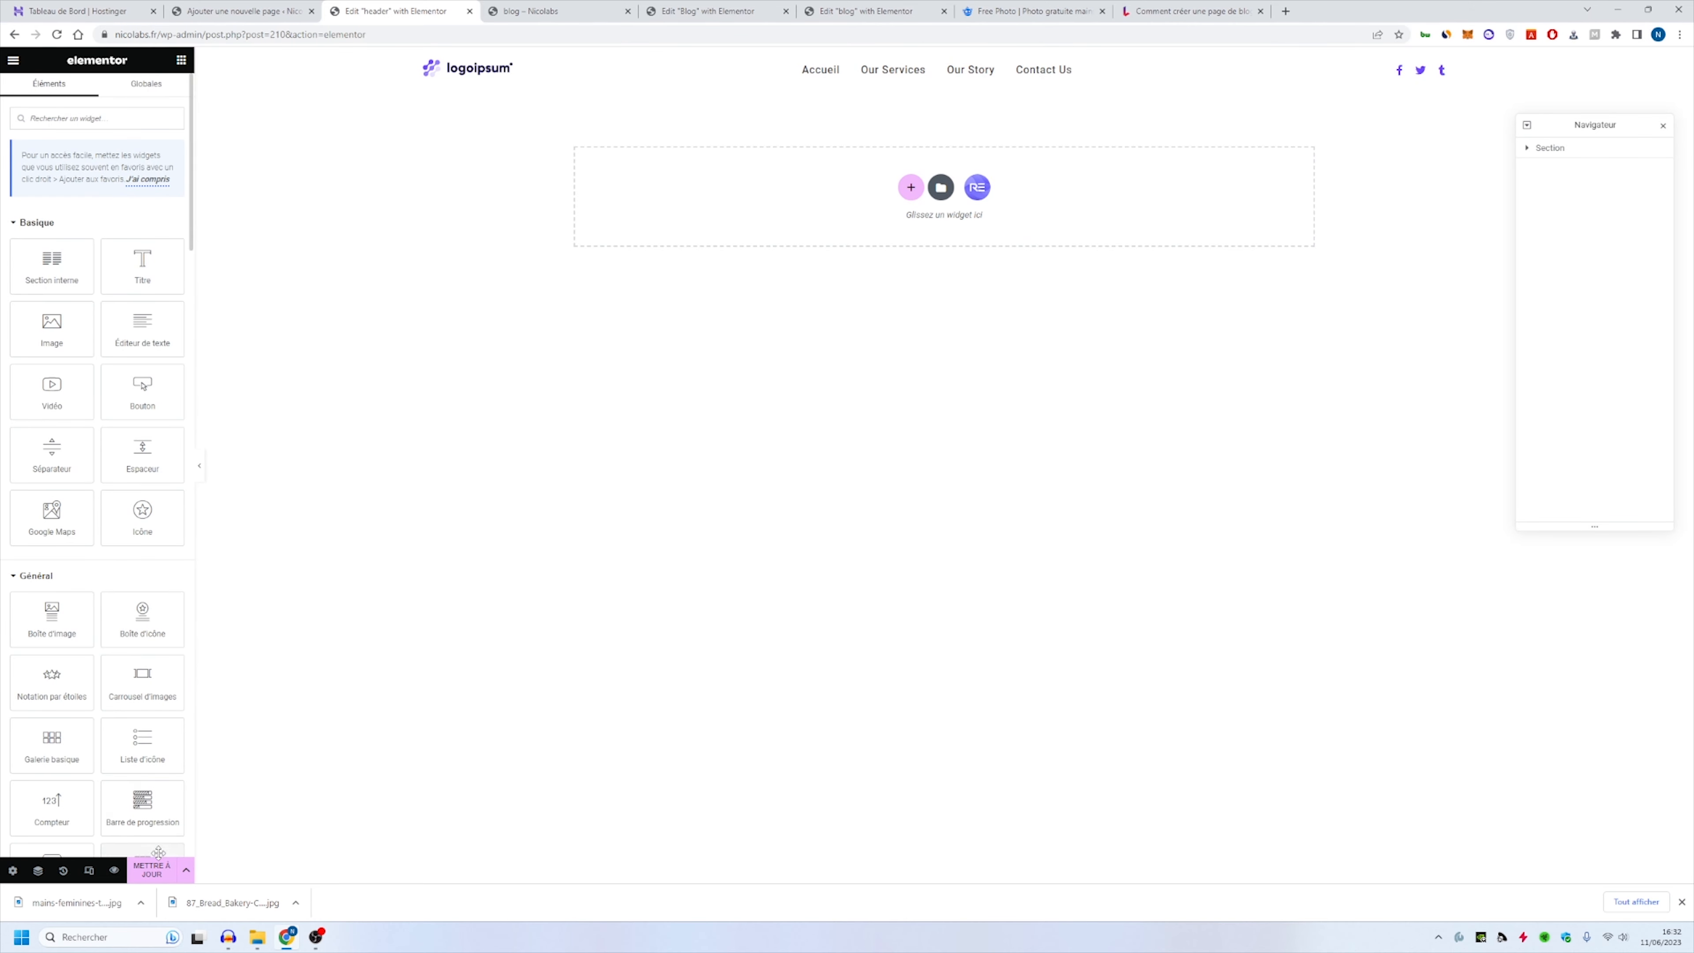
pyautogui.click(153, 867)
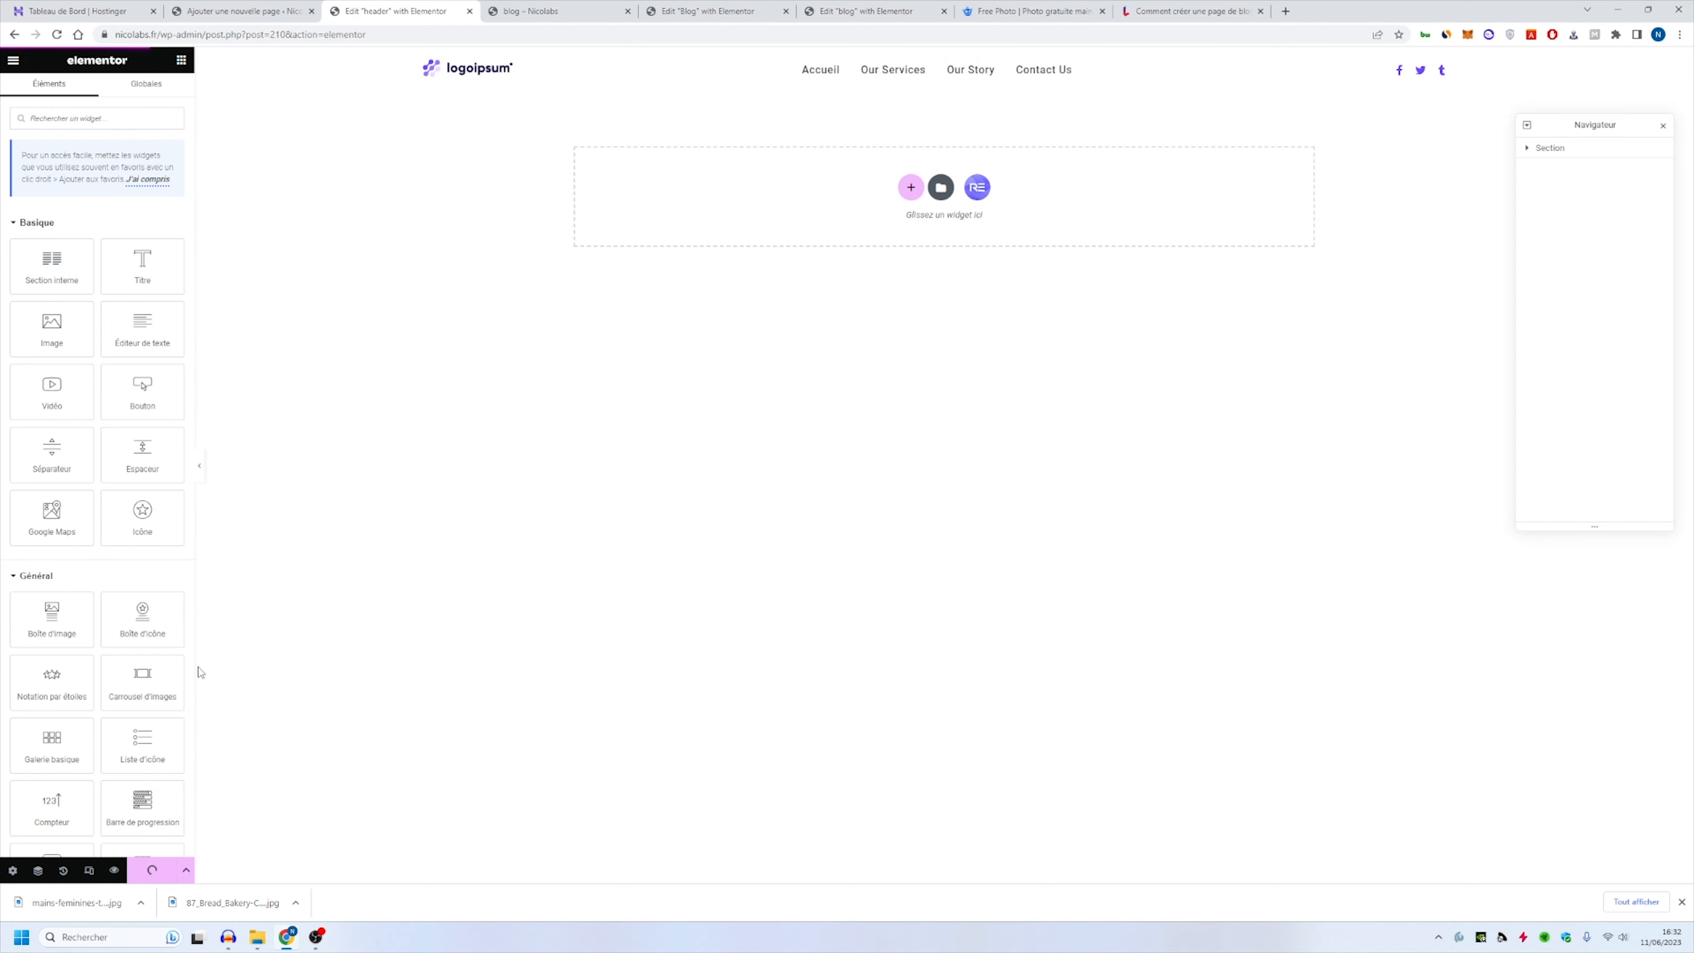
# Step: Check the inserted header on the live blog page and homepage
pyautogui.click(560, 10)
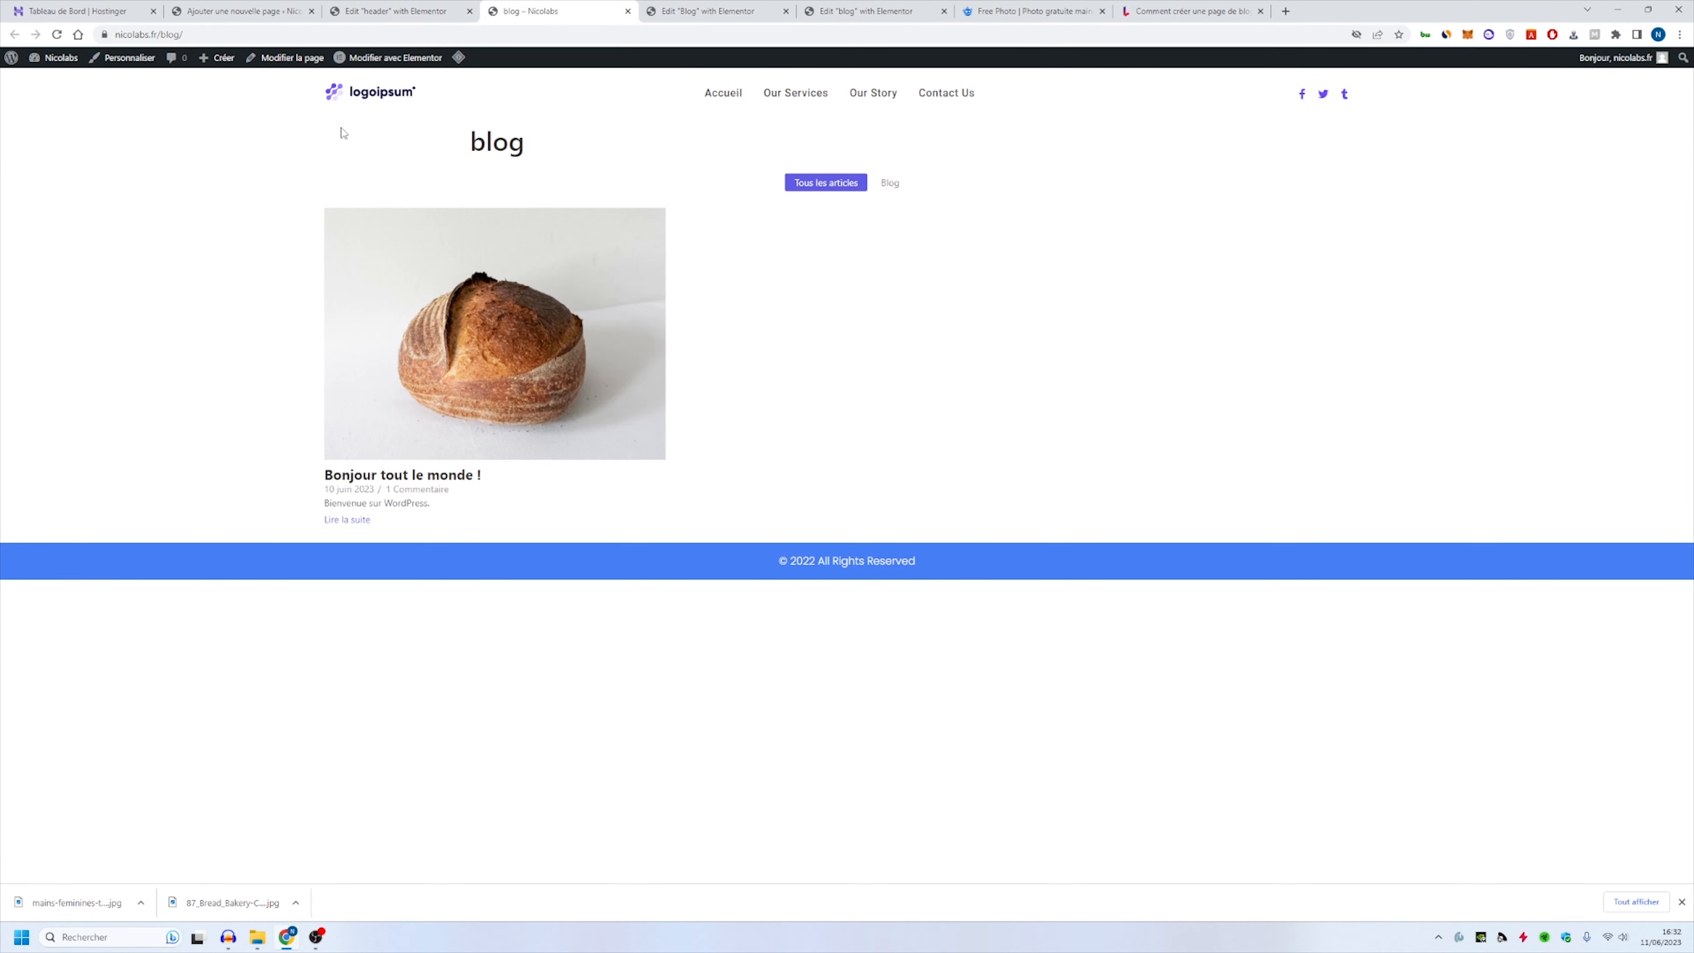
pyautogui.click(344, 108)
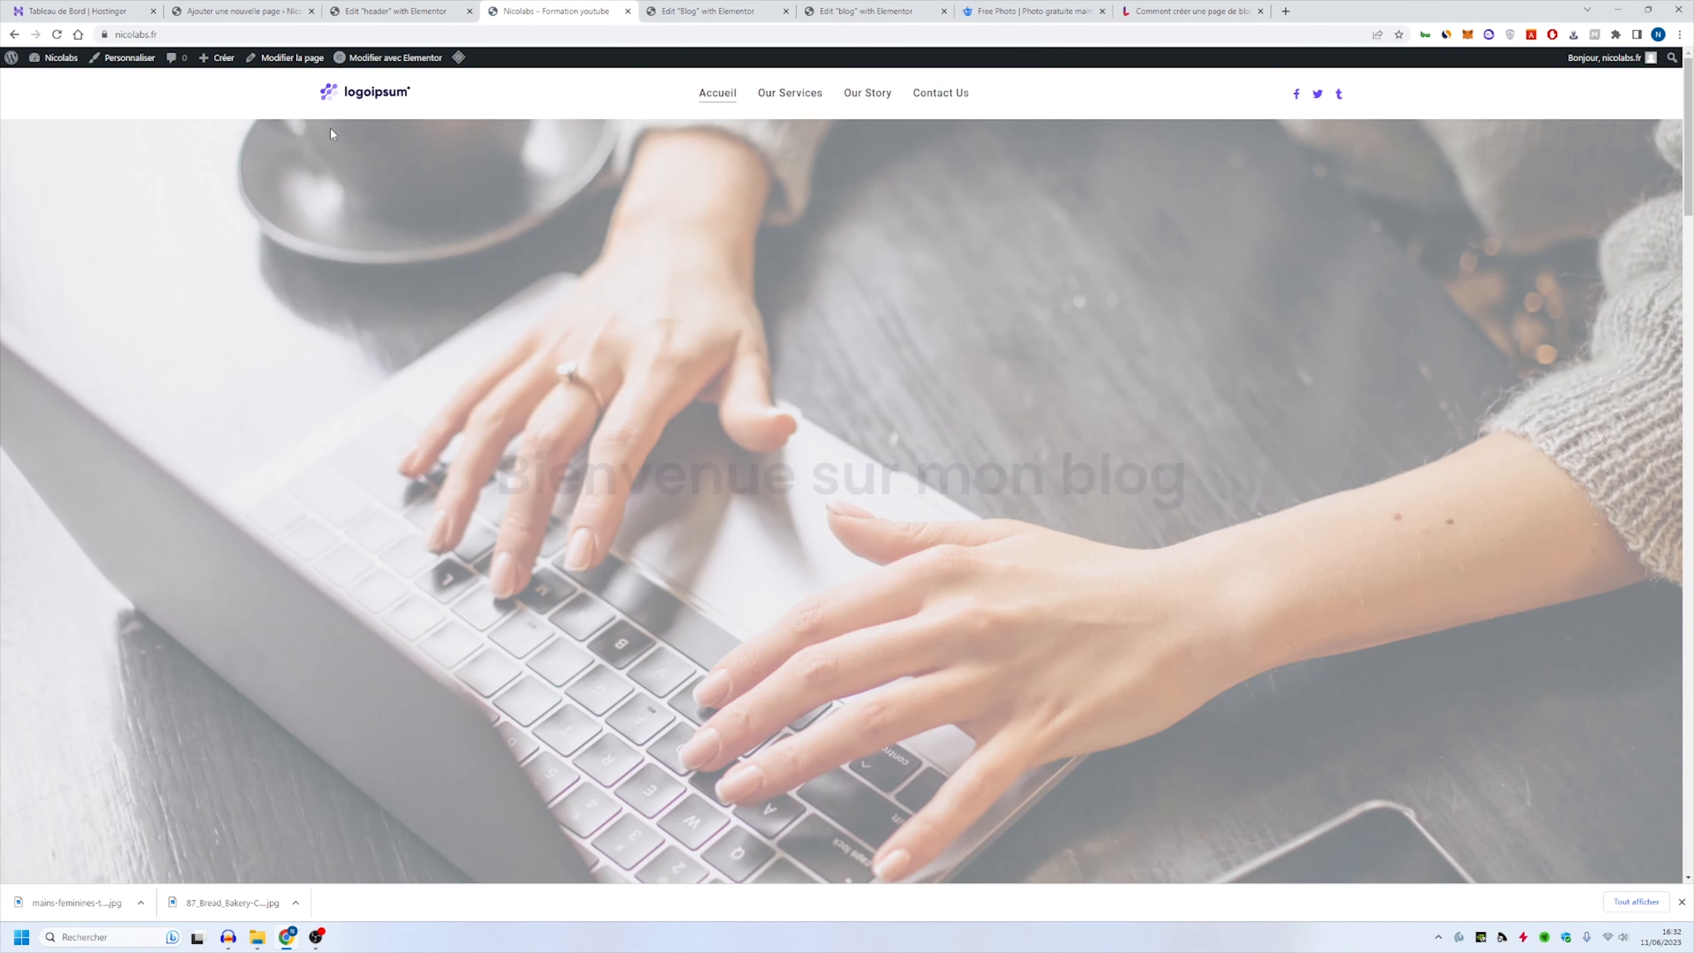
pyautogui.scroll(-3, 371, 307)
pyautogui.scroll(3, 371, 307)
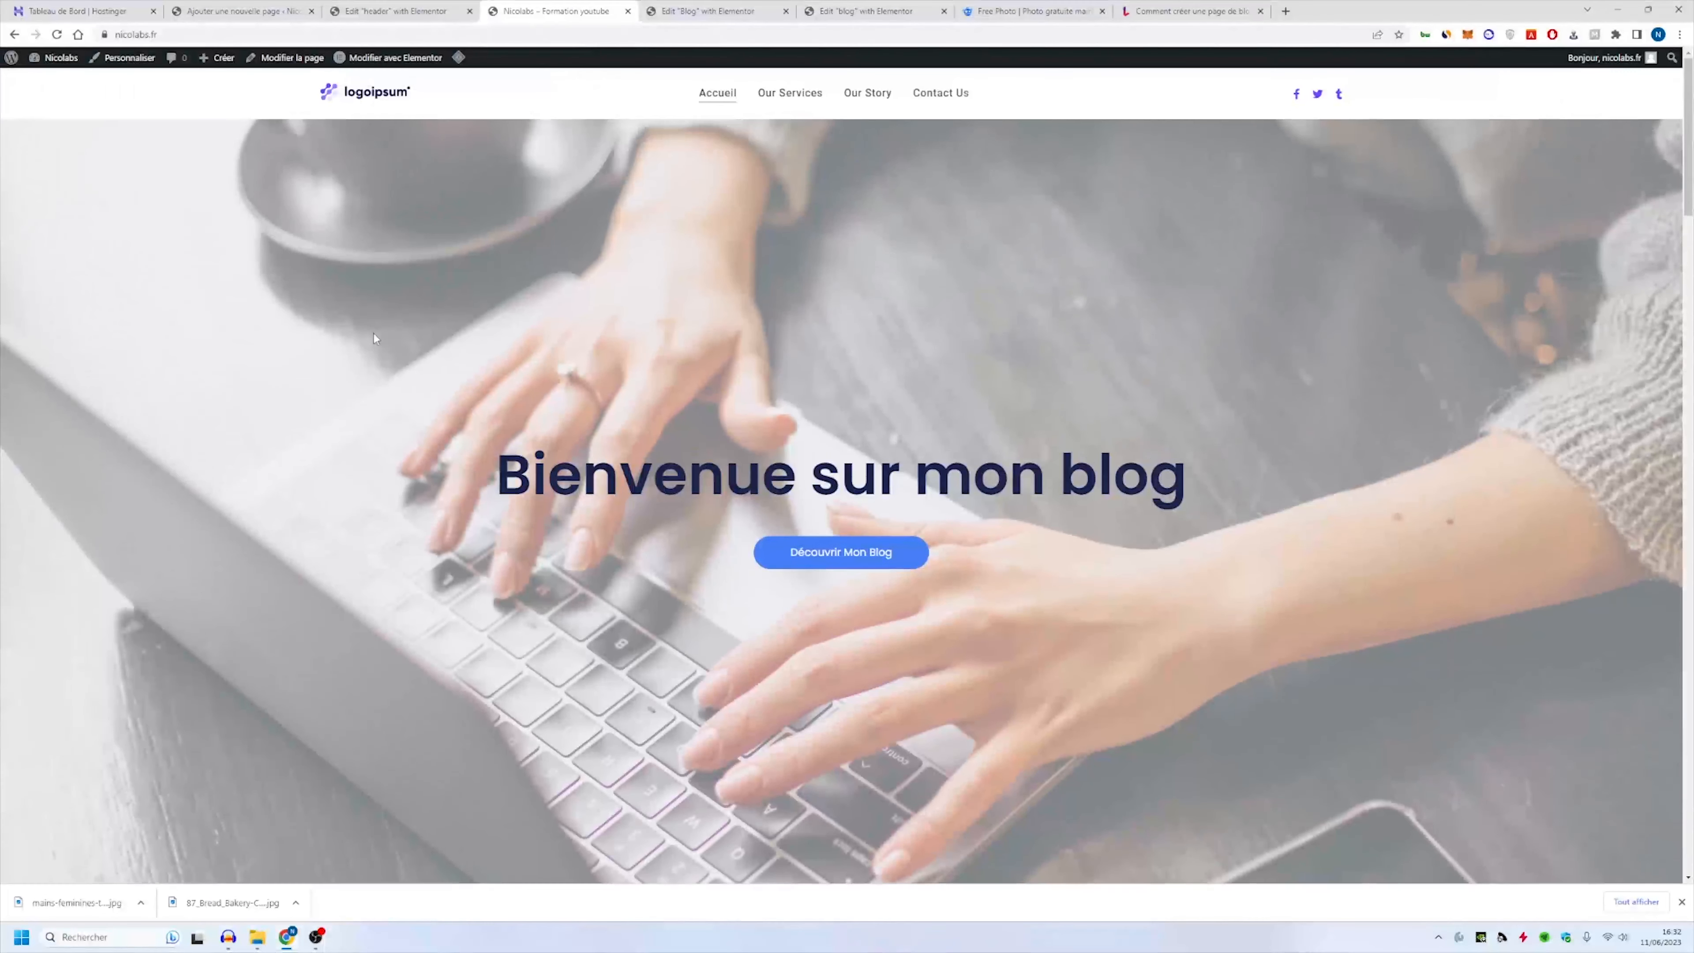
# Step: Remove the Twitter item from the header's social icons widget and update the template
pyautogui.click(434, 11)
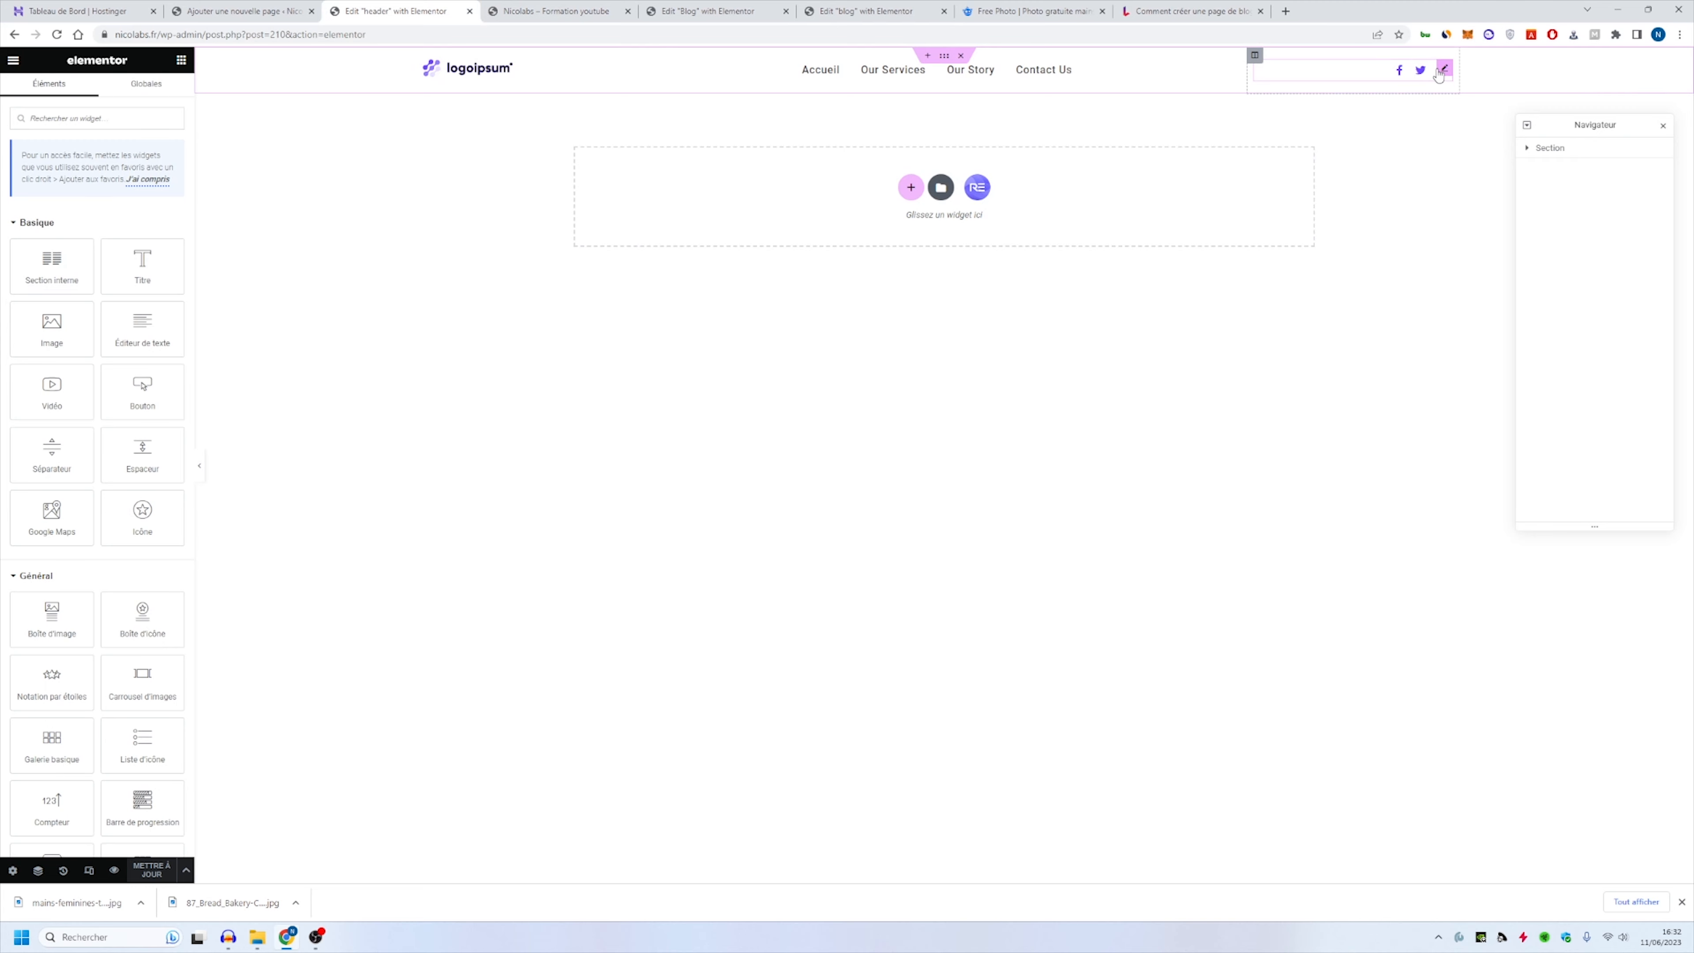
pyautogui.click(1443, 70)
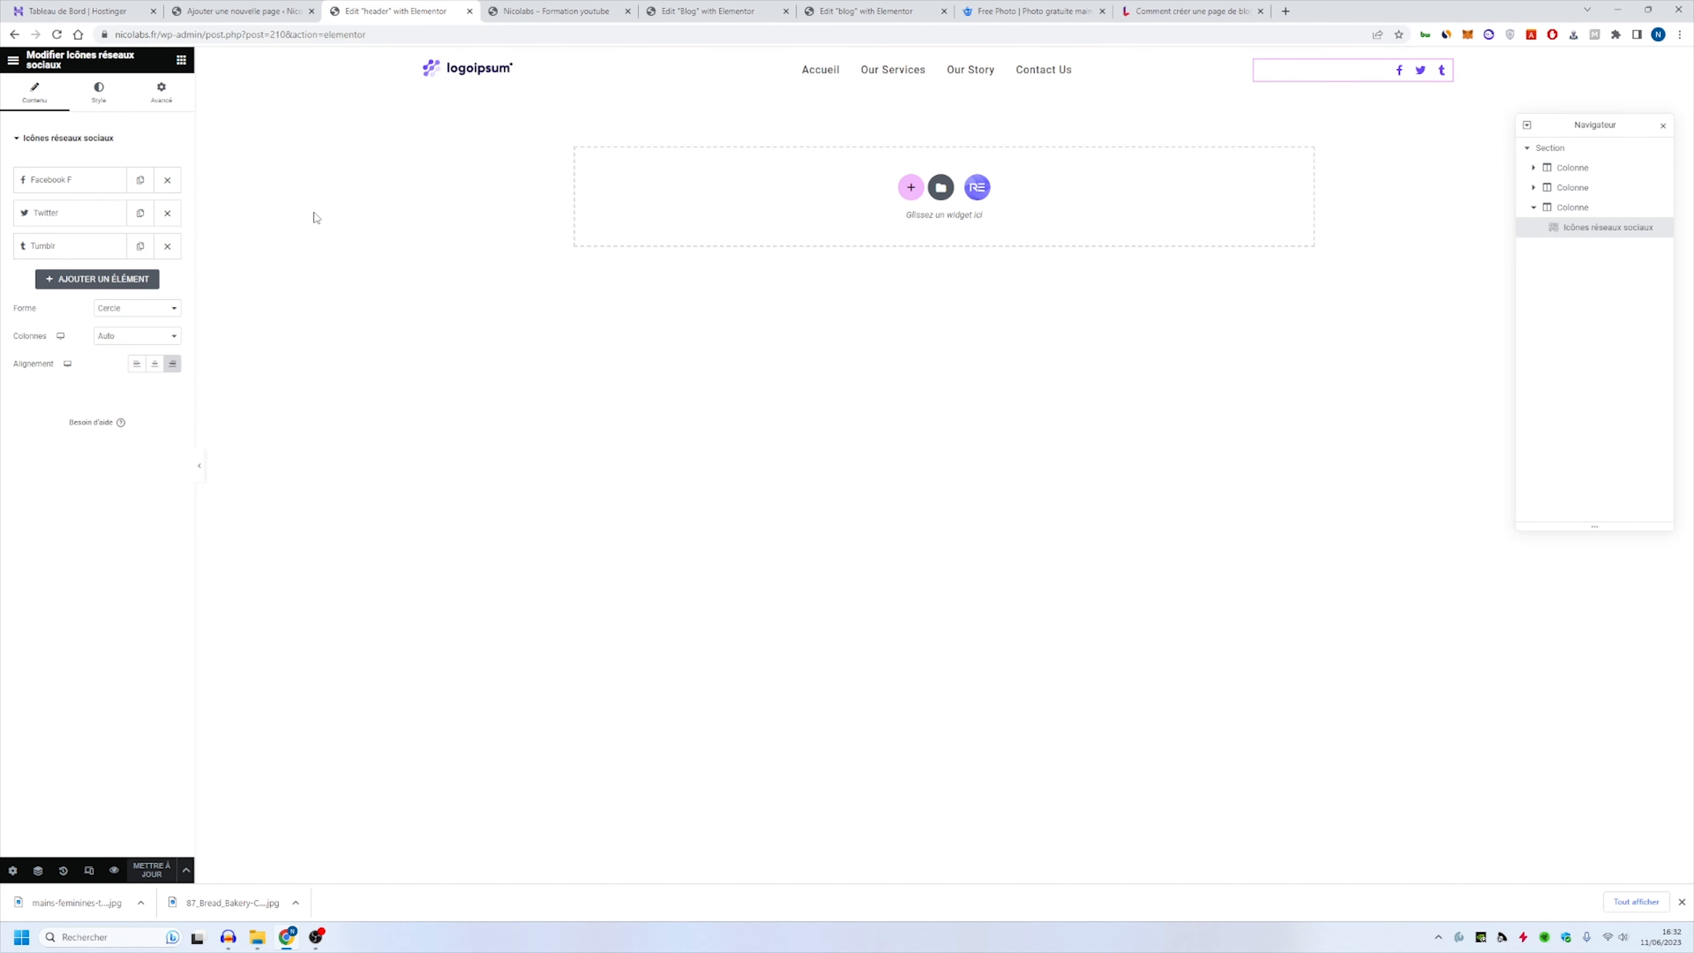
pyautogui.click(167, 213)
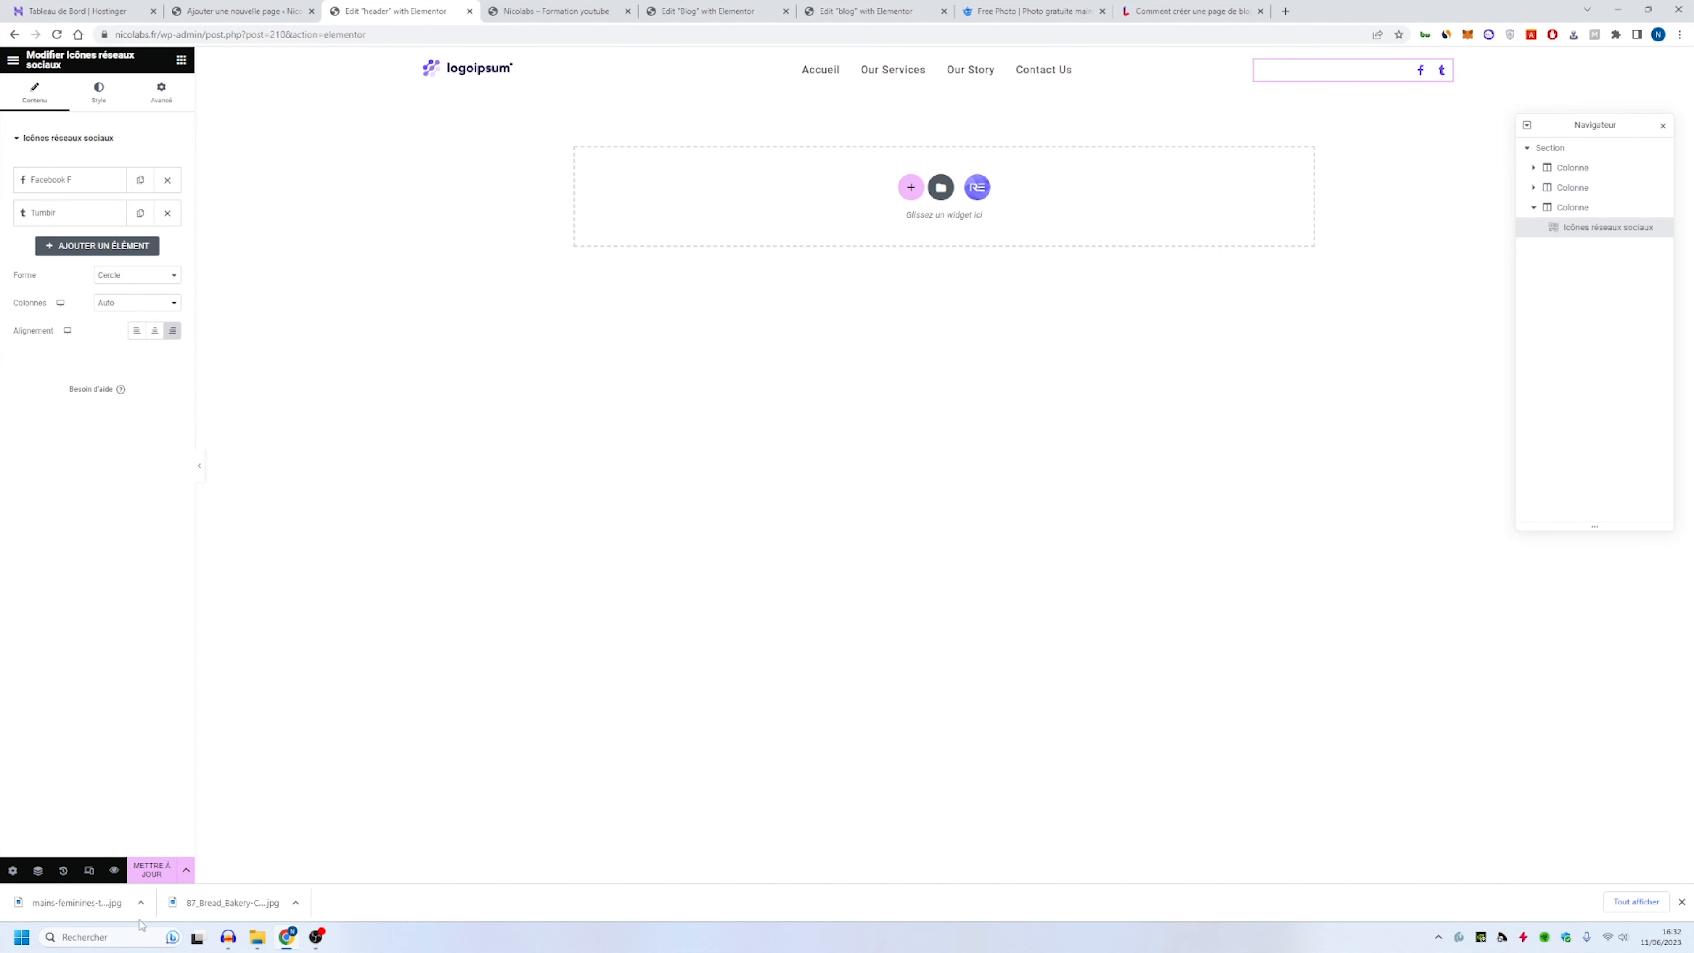
pyautogui.click(152, 869)
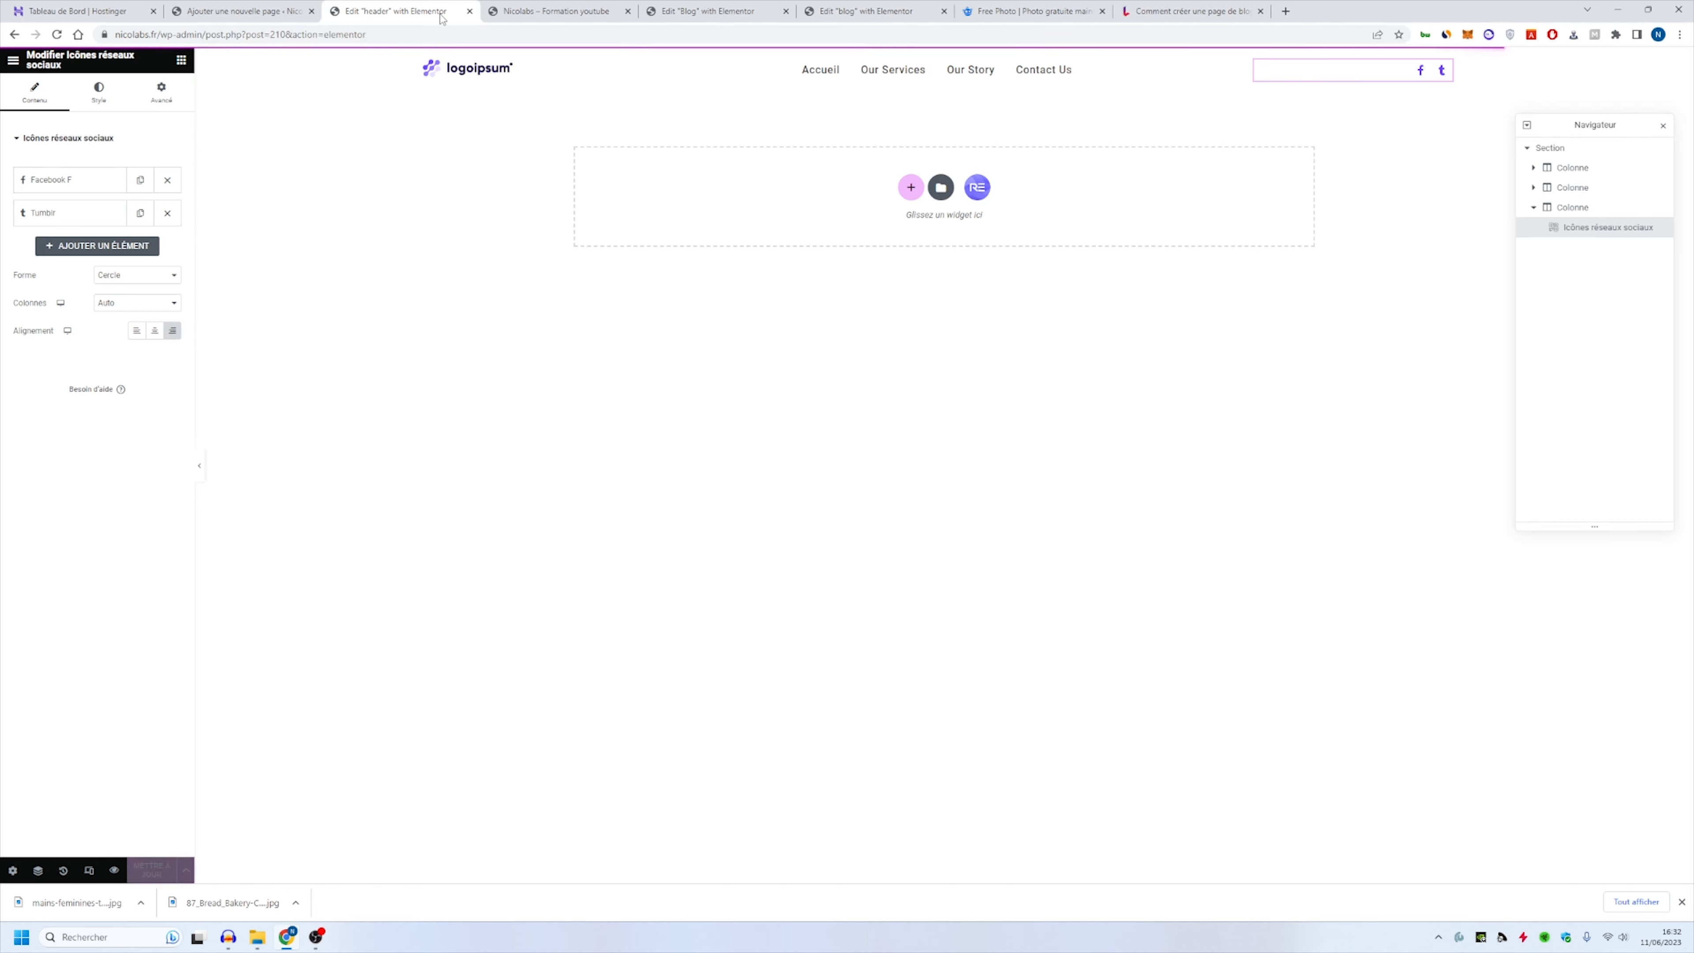
# Step: Reload the live homepage and check the edited social icons in the header there and on the blog page
pyautogui.click(557, 11)
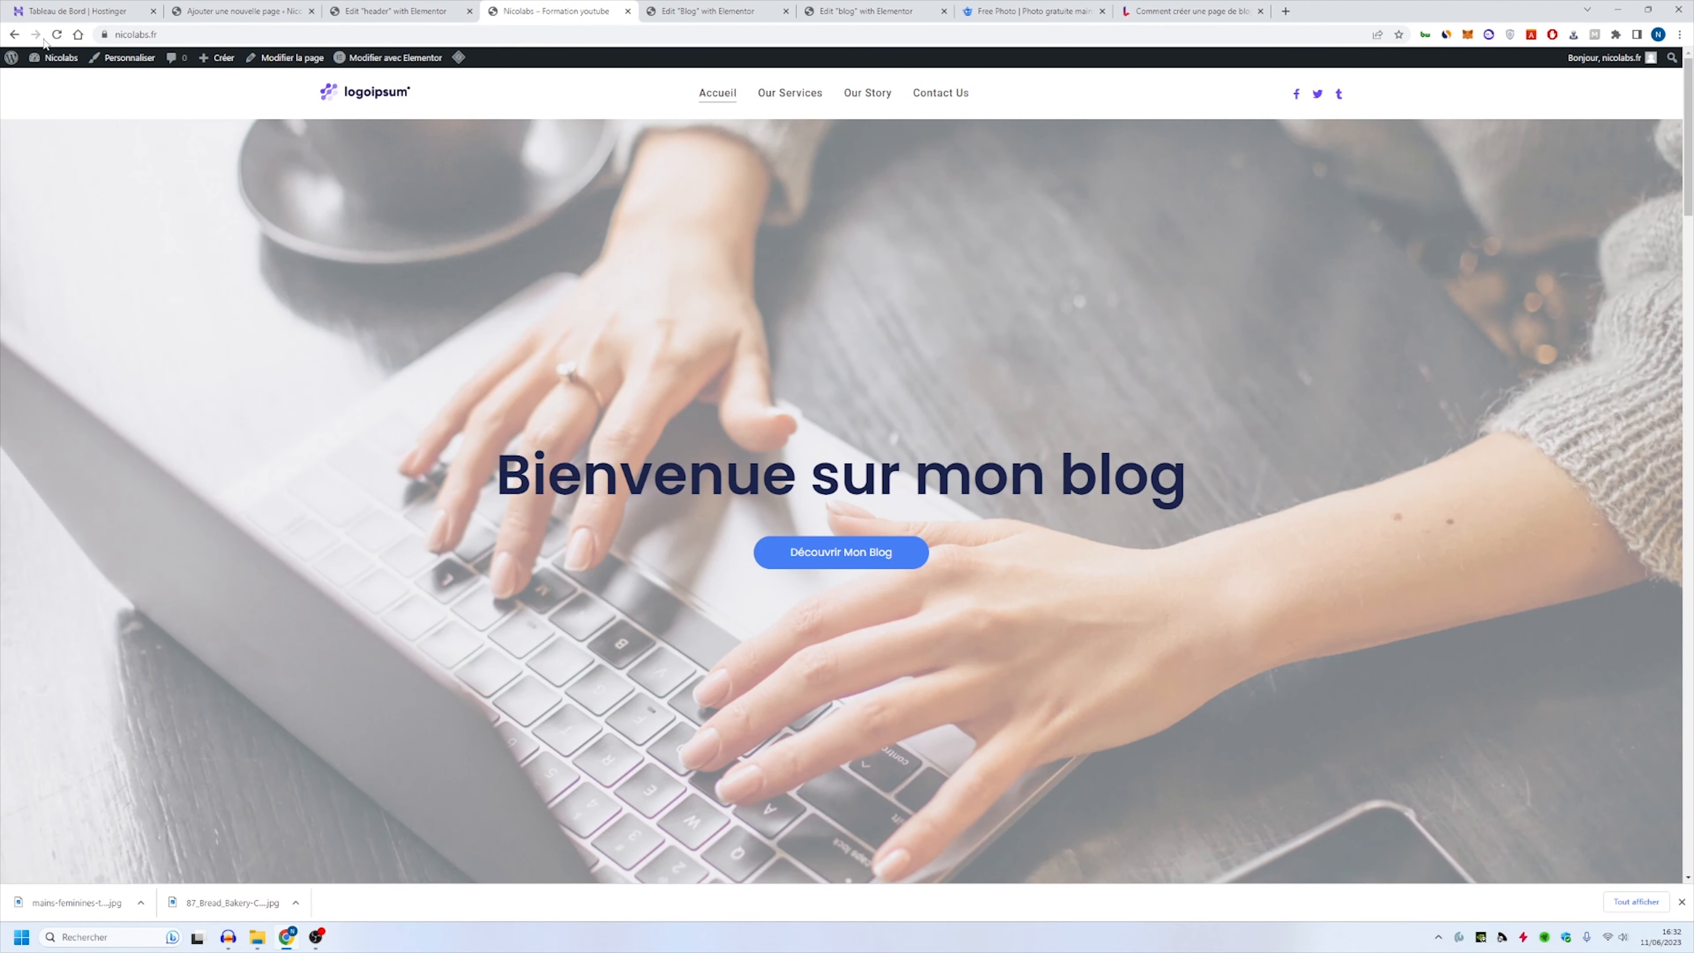
pyautogui.click(57, 34)
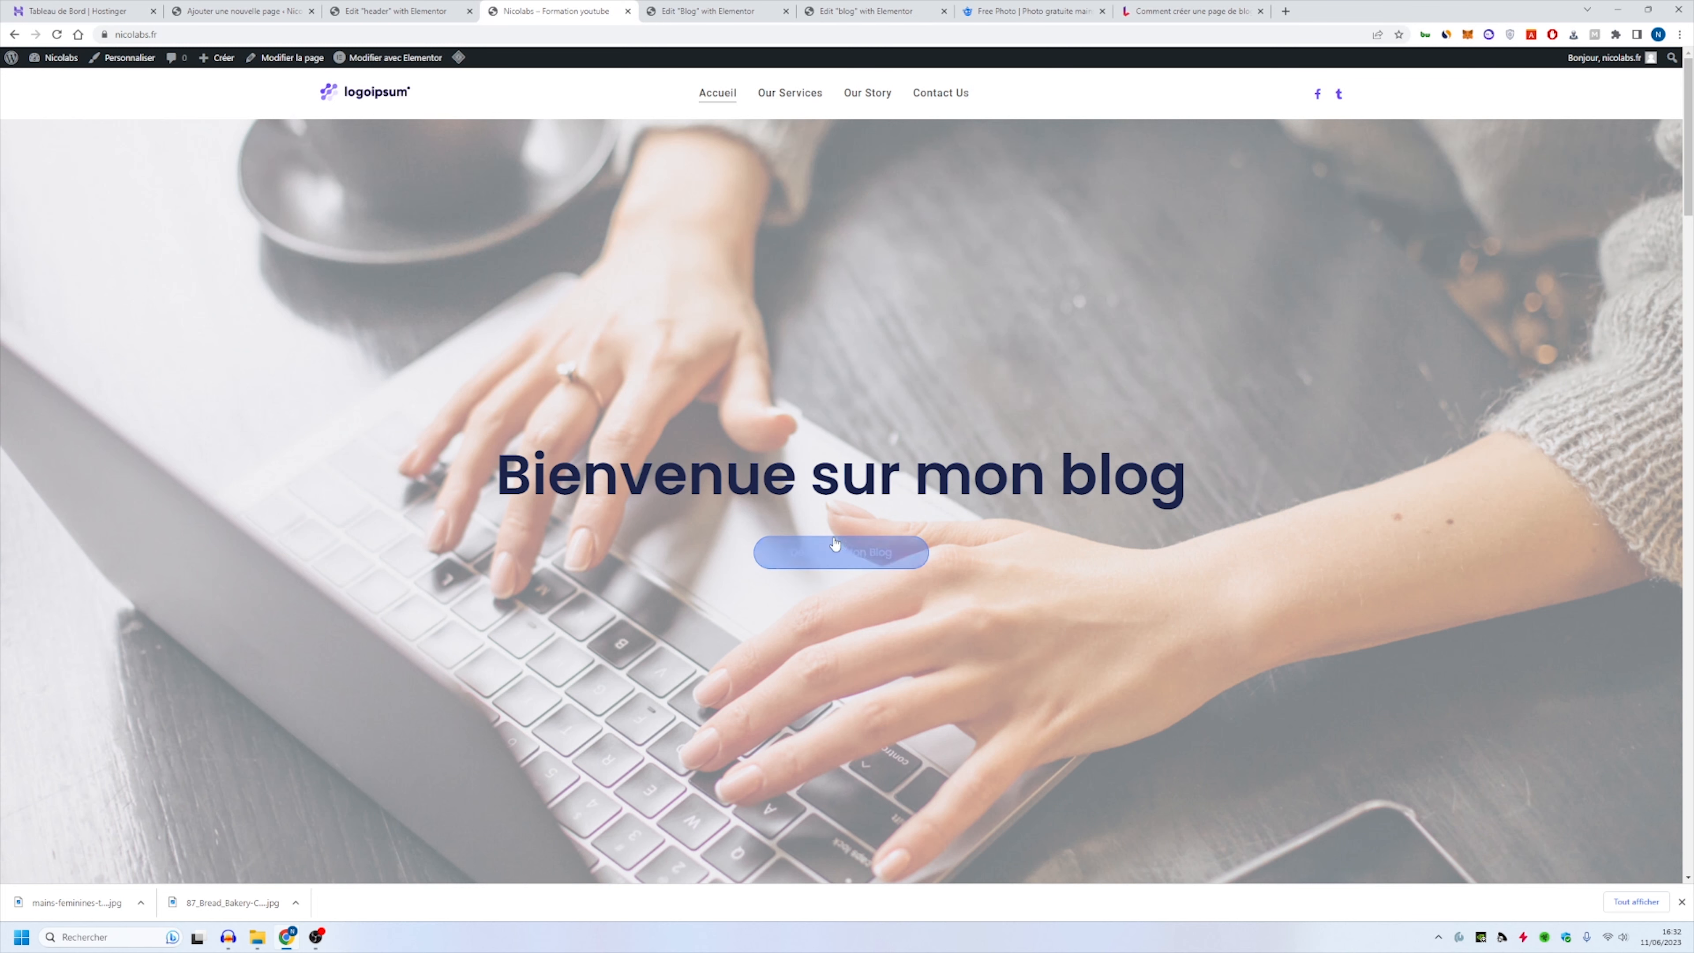
pyautogui.click(820, 561)
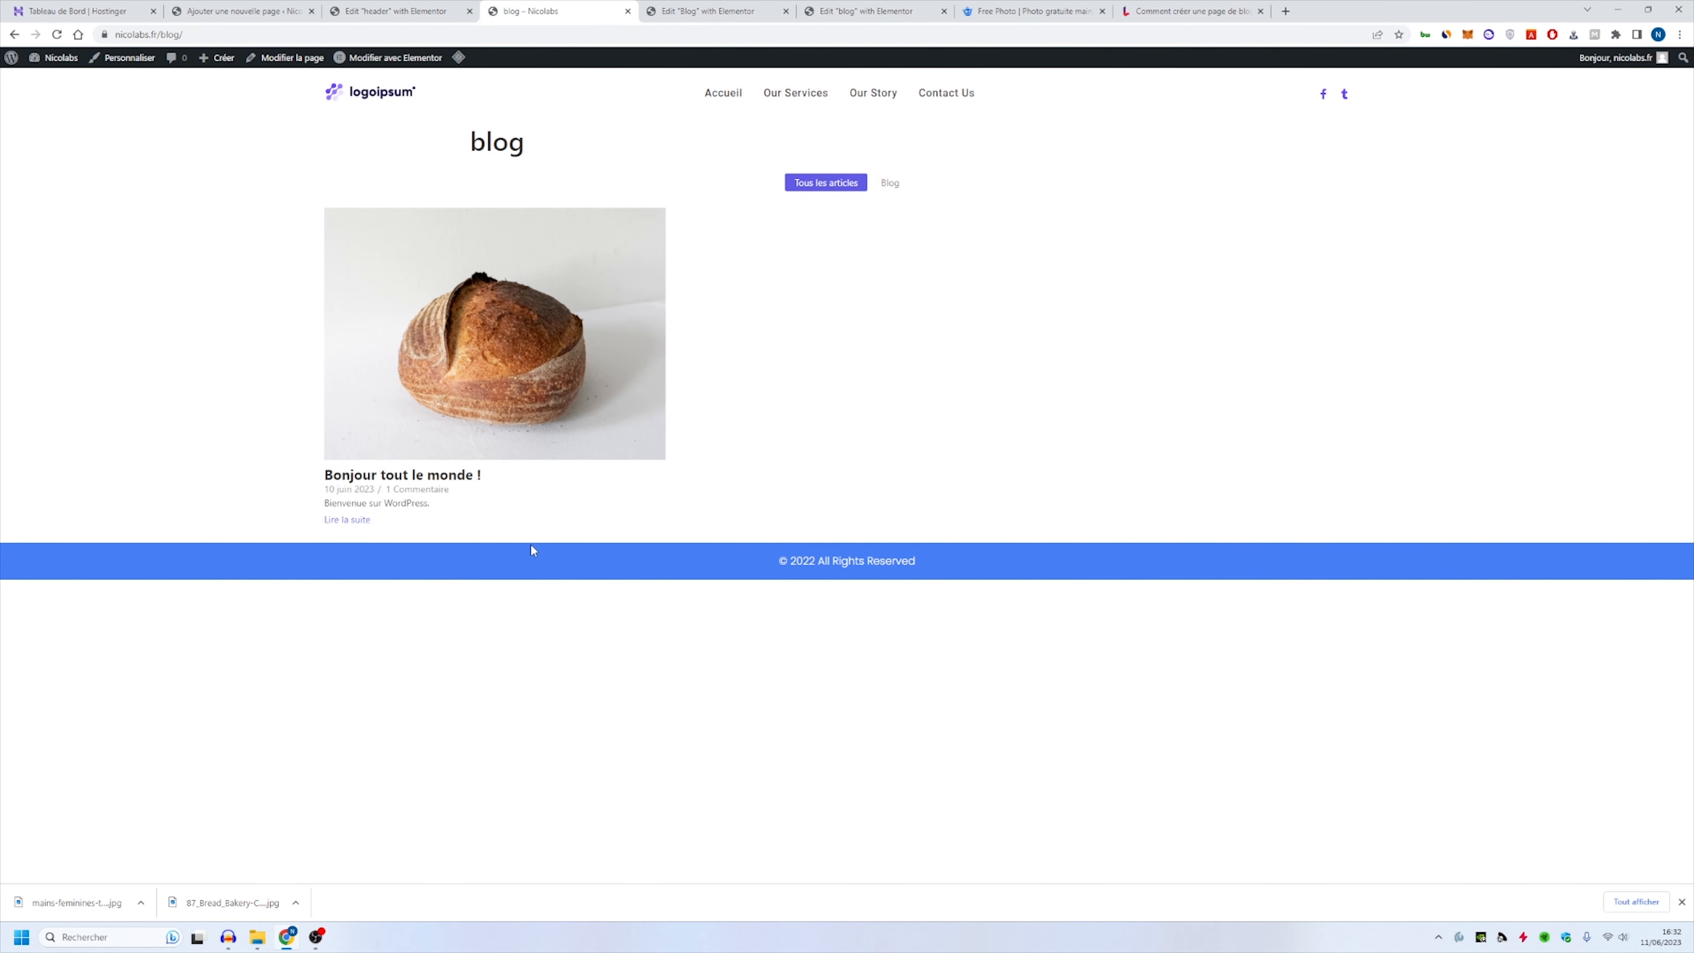
pyautogui.scroll(3, 507, 370)
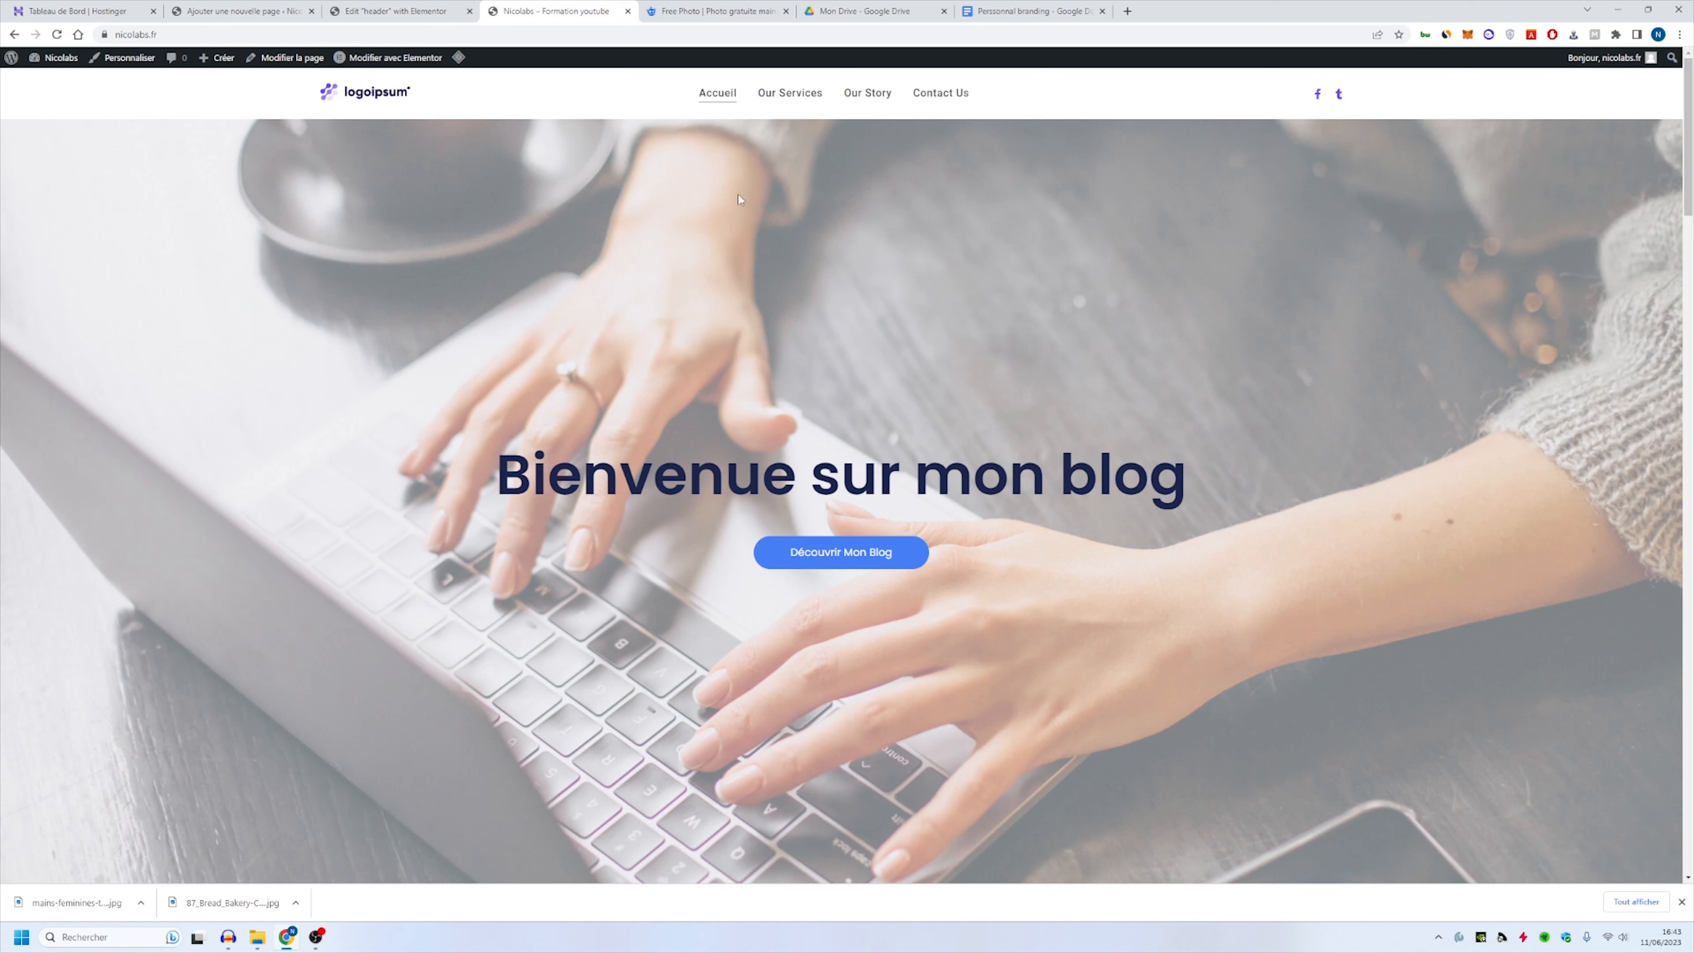
pyautogui.click(400, 11)
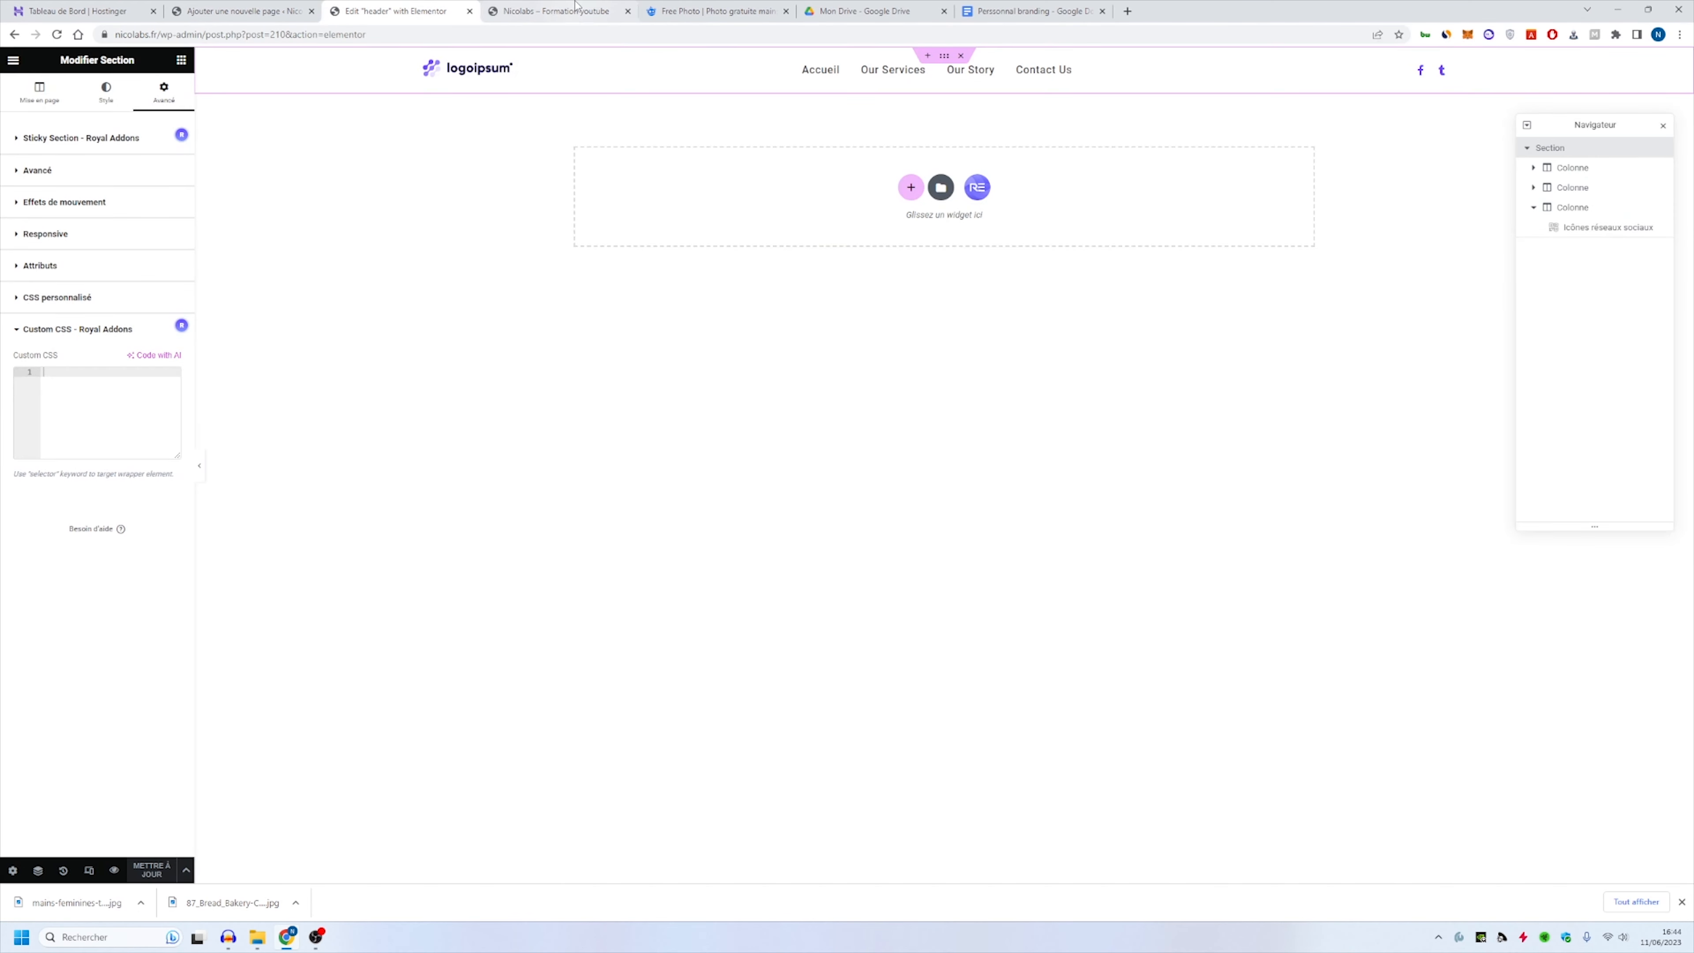
pyautogui.click(577, 6)
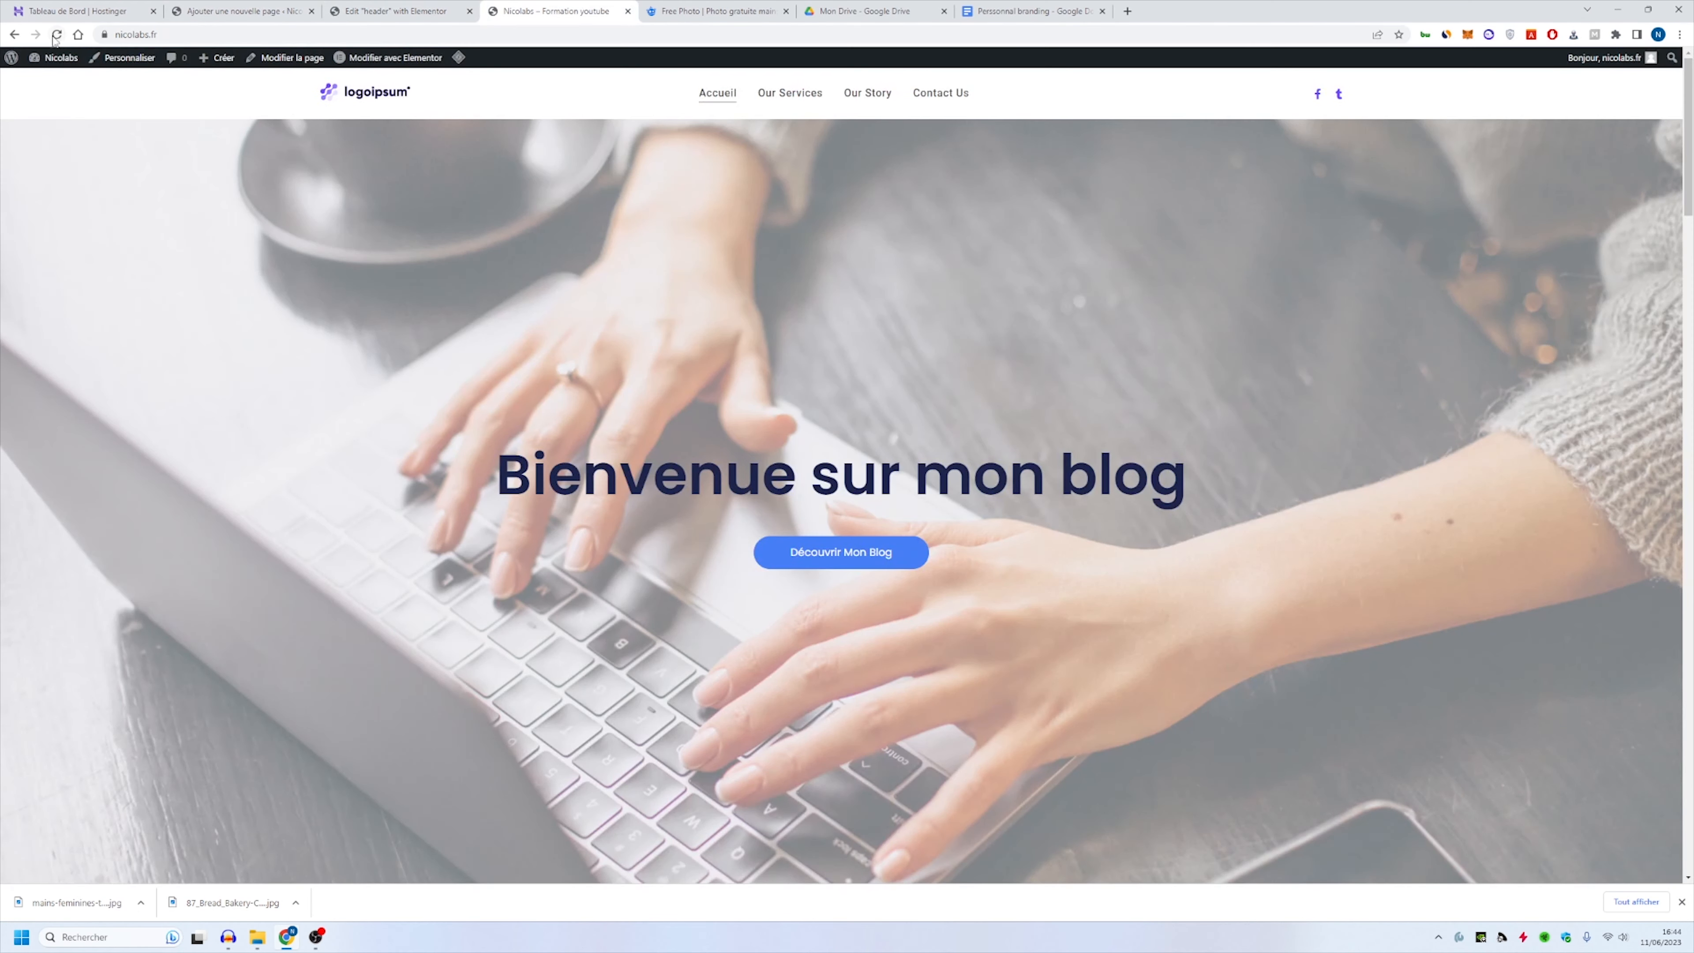
# Step: Add the blog page to the Primary Menu in the WordPress dashboard and place it just before Contact Us
pyautogui.click(53, 76)
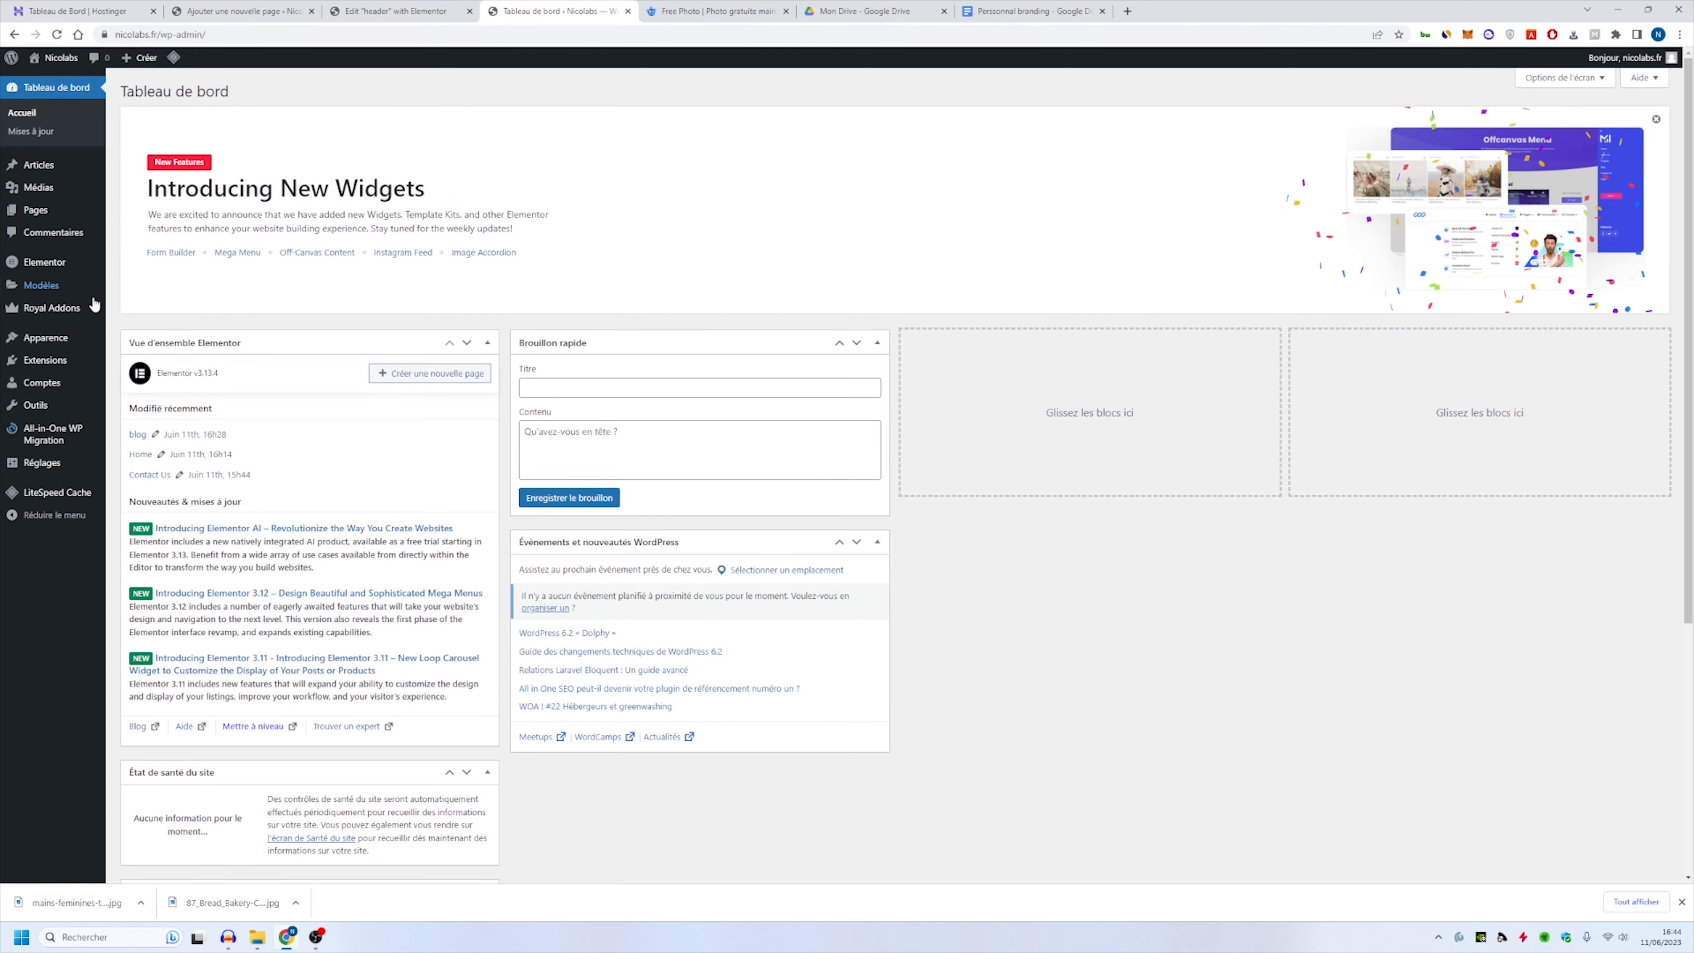
pyautogui.moveTo(79, 338)
pyautogui.click(146, 385)
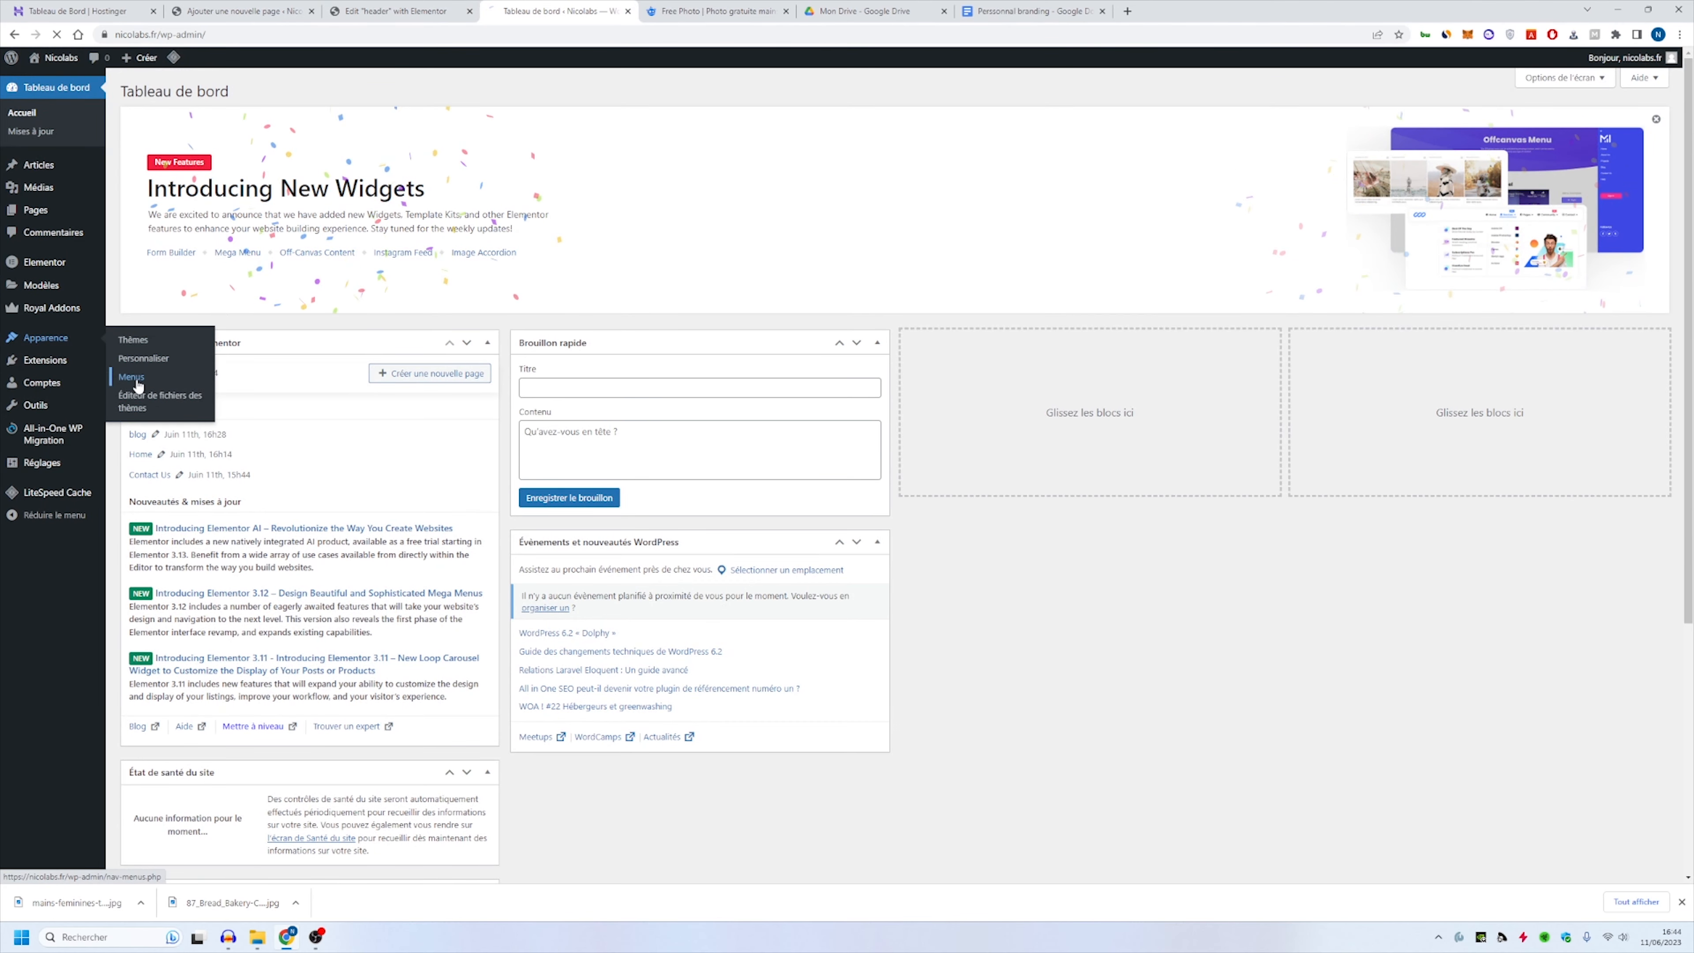
pyautogui.click(161, 538)
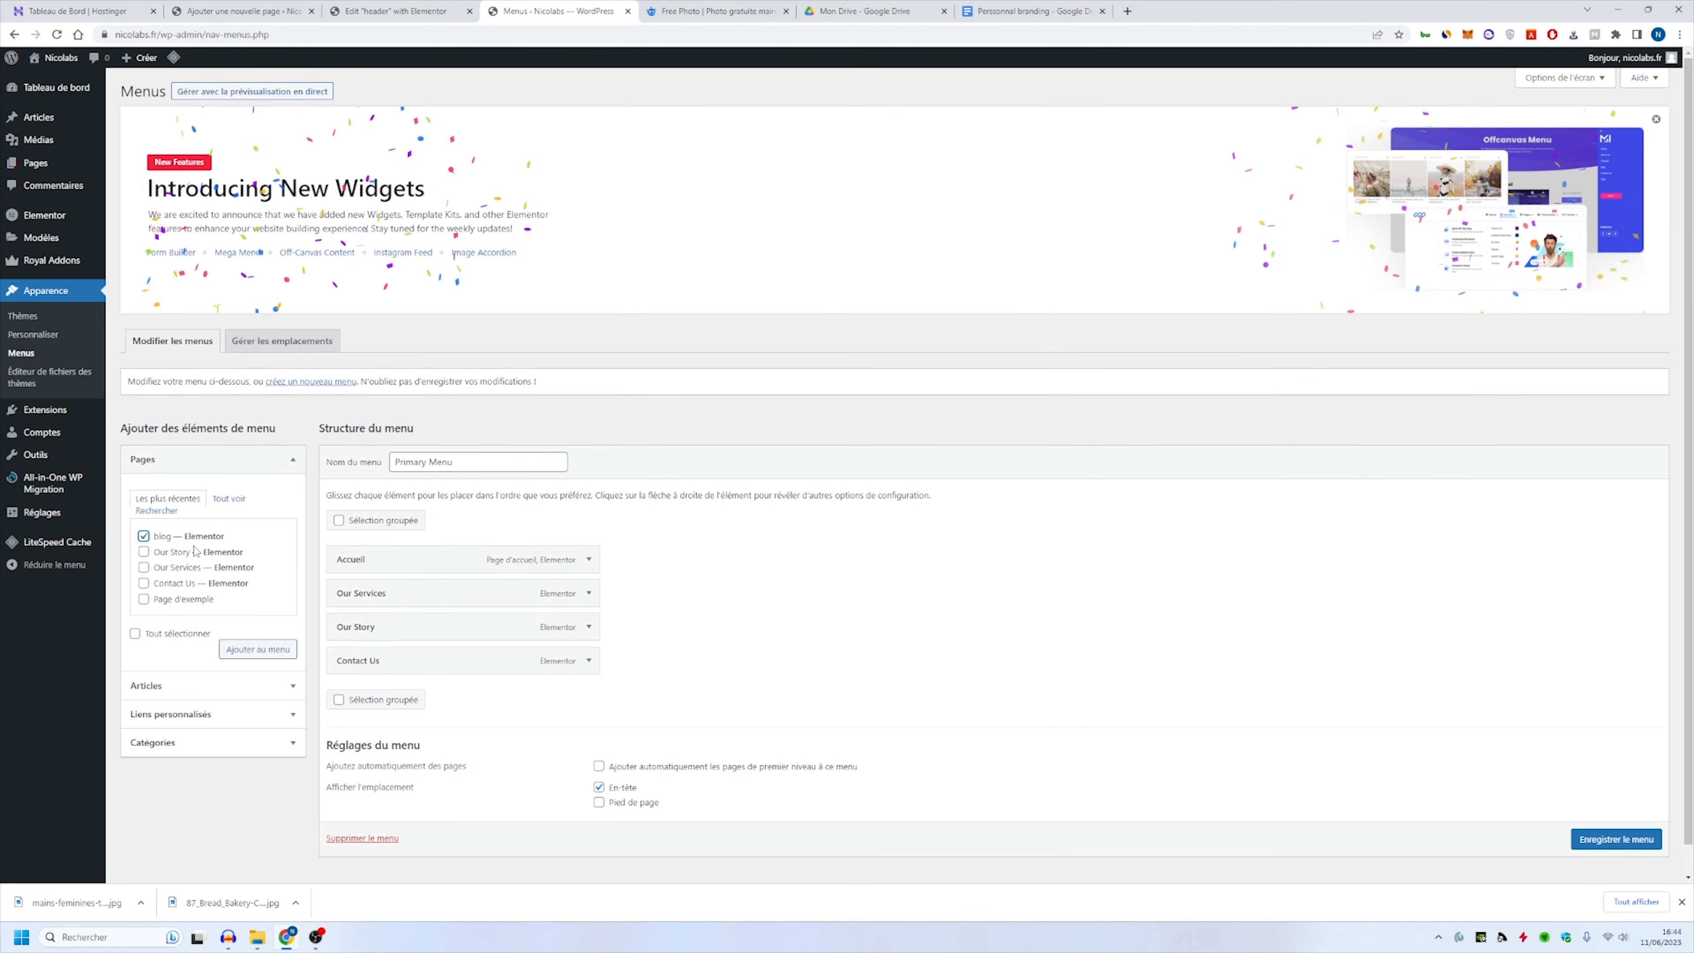
pyautogui.click(258, 648)
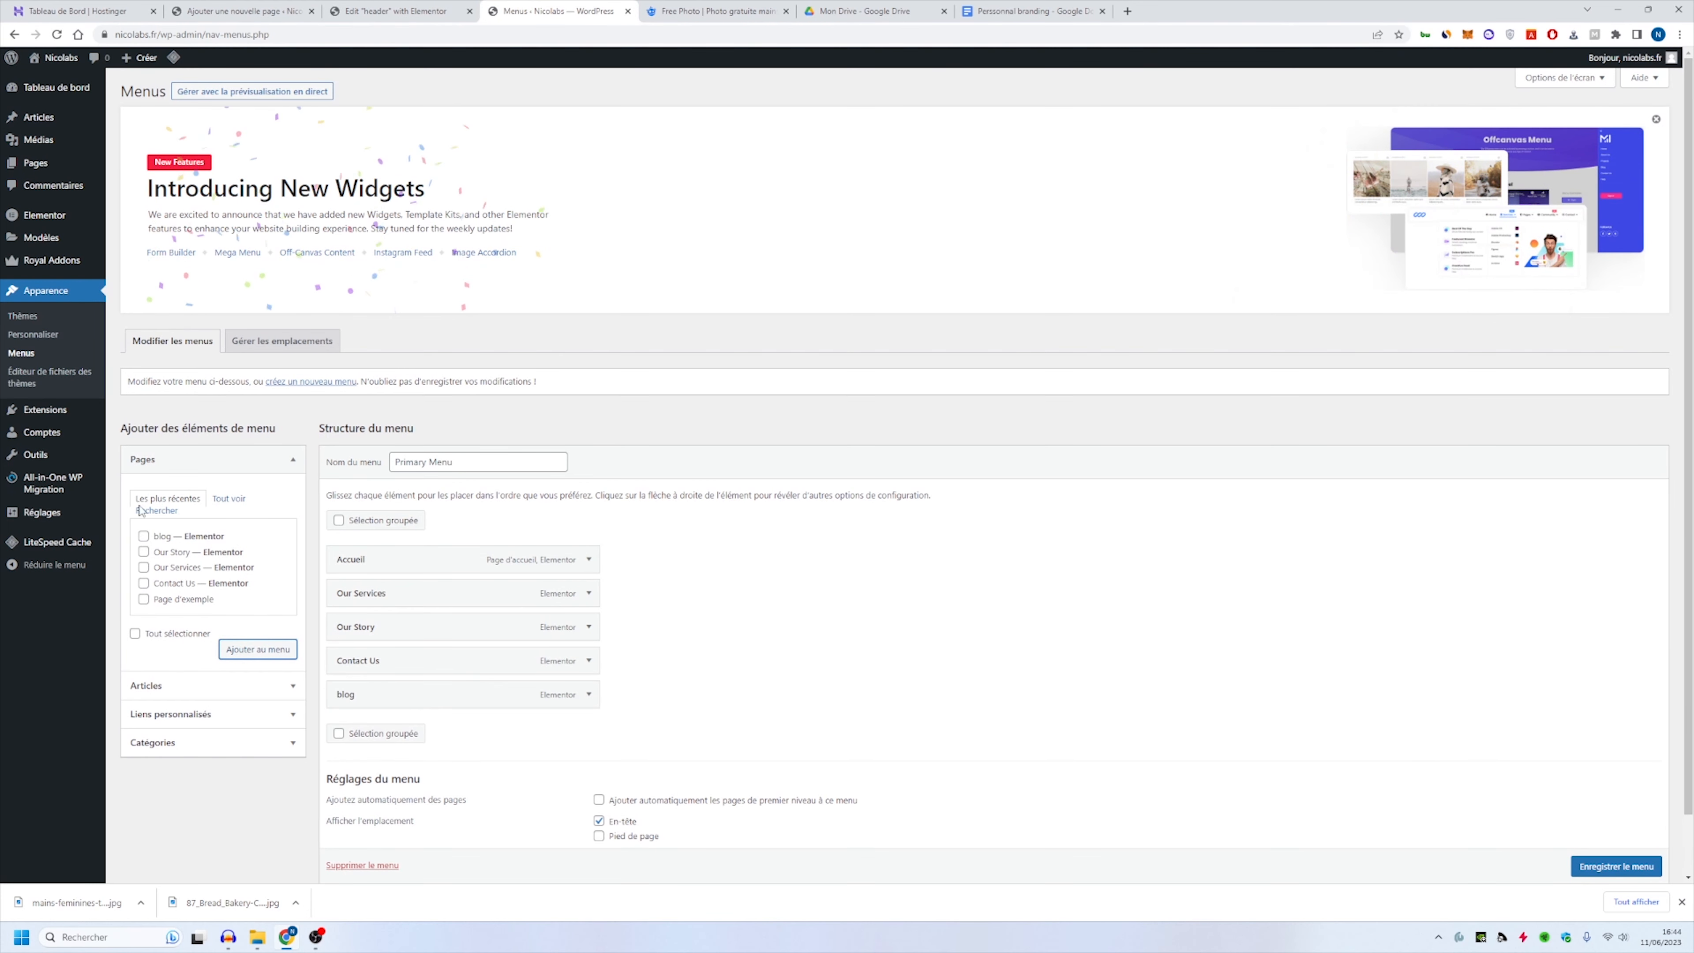
pyautogui.moveTo(393, 699); pyautogui.dragTo(395, 662)
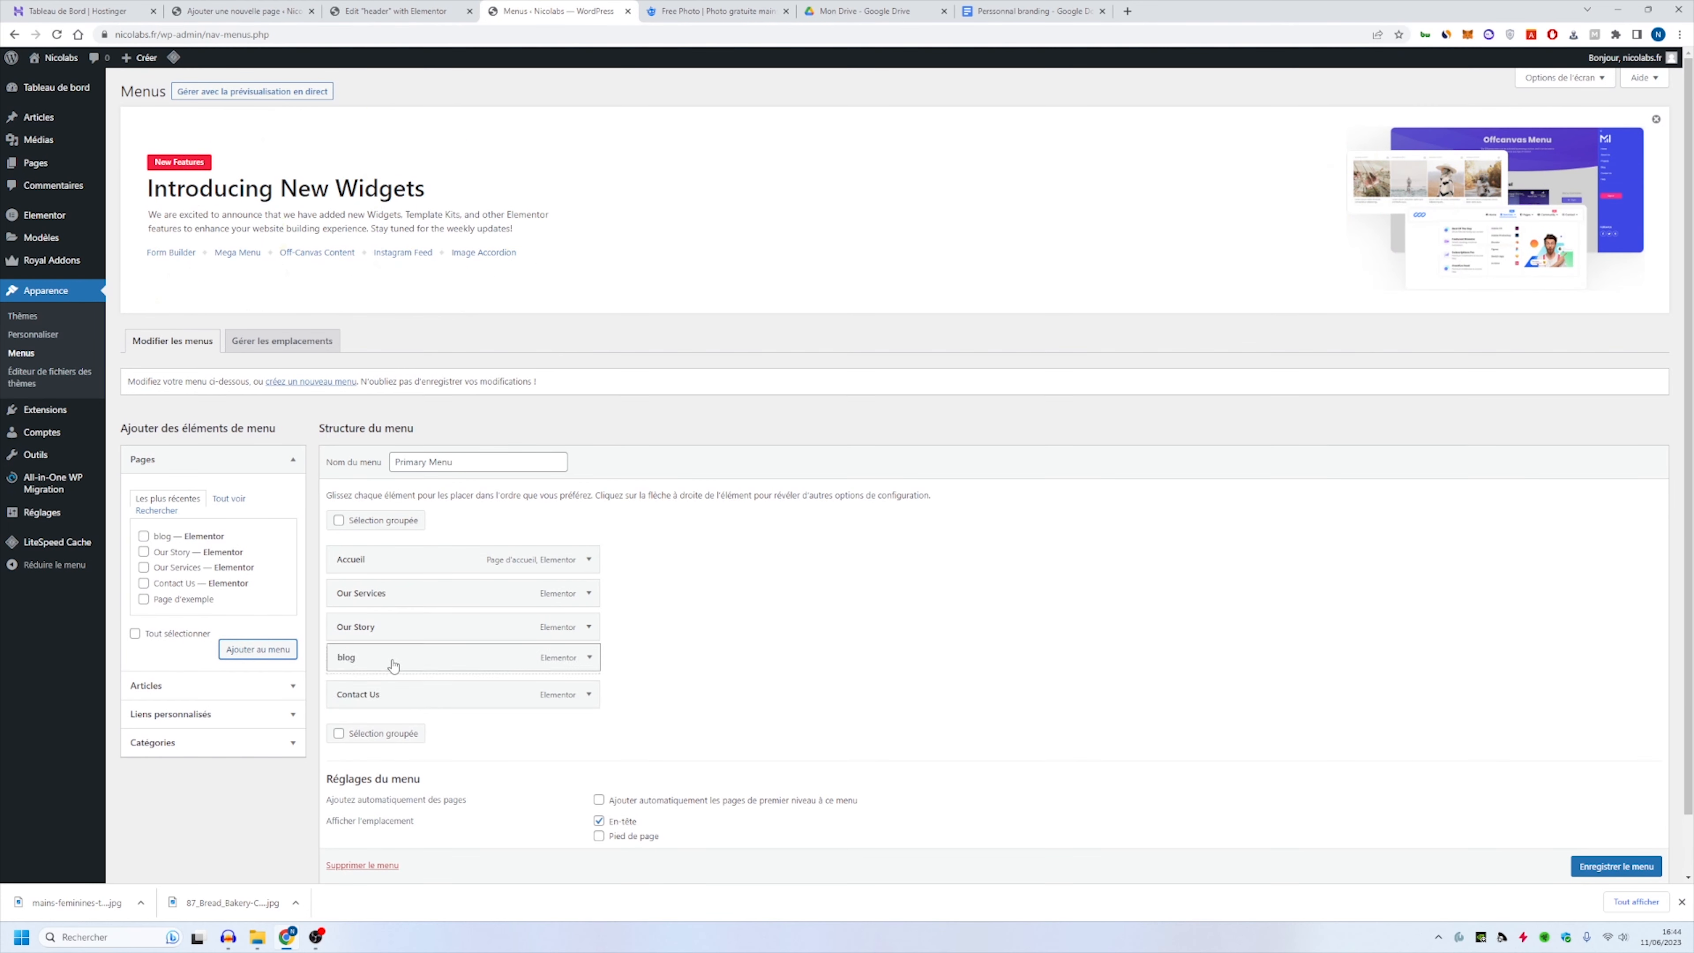
# Step: Rename the Primary Menu items after Accueil to Services, Notre histoire, Blog and Contact, and save the menu
pyautogui.click(587, 660)
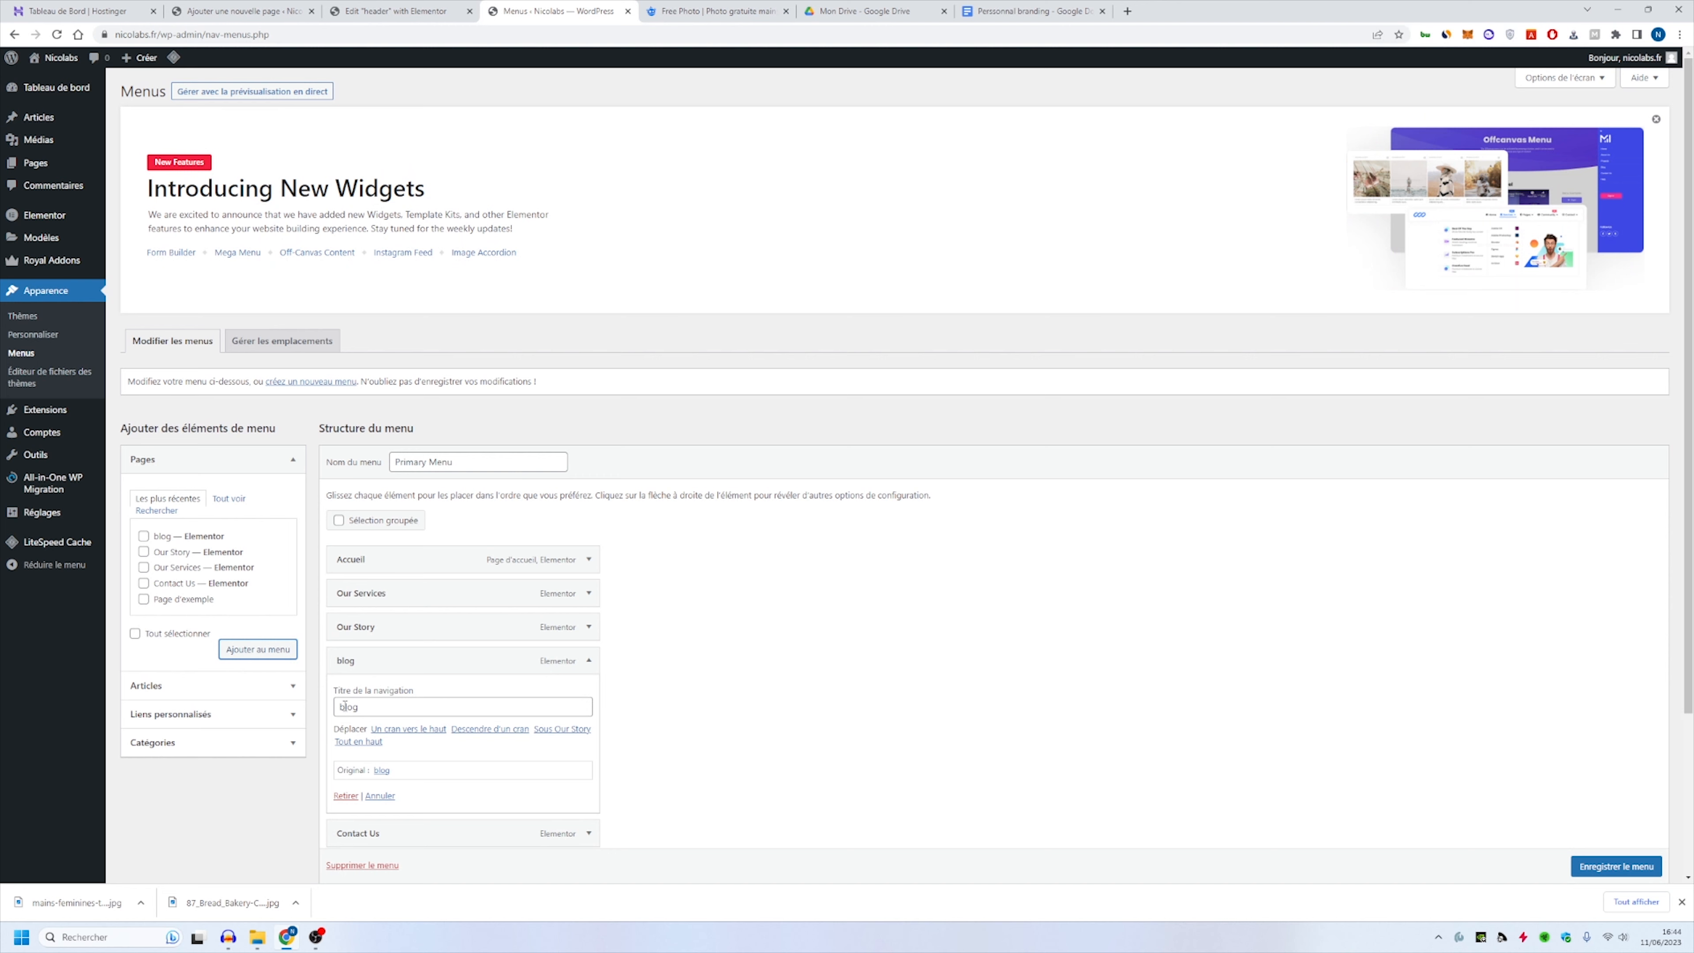
pyautogui.click(344, 706)
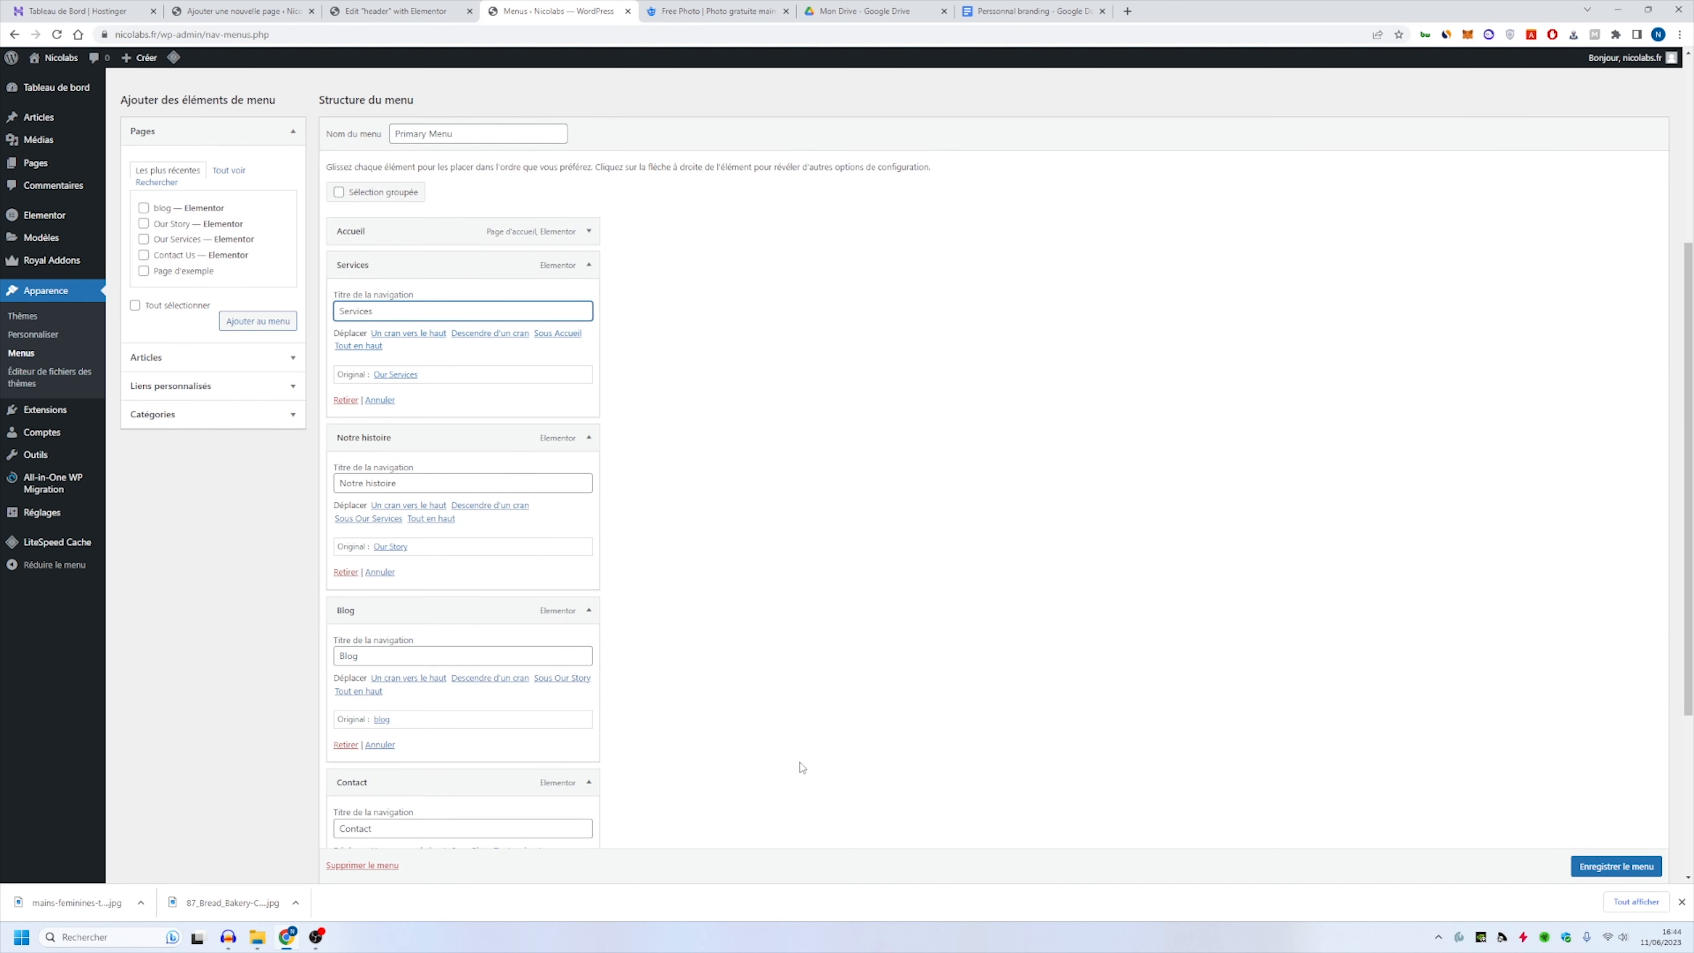
pyautogui.scroll(-5, 797, 767)
pyautogui.click(1616, 816)
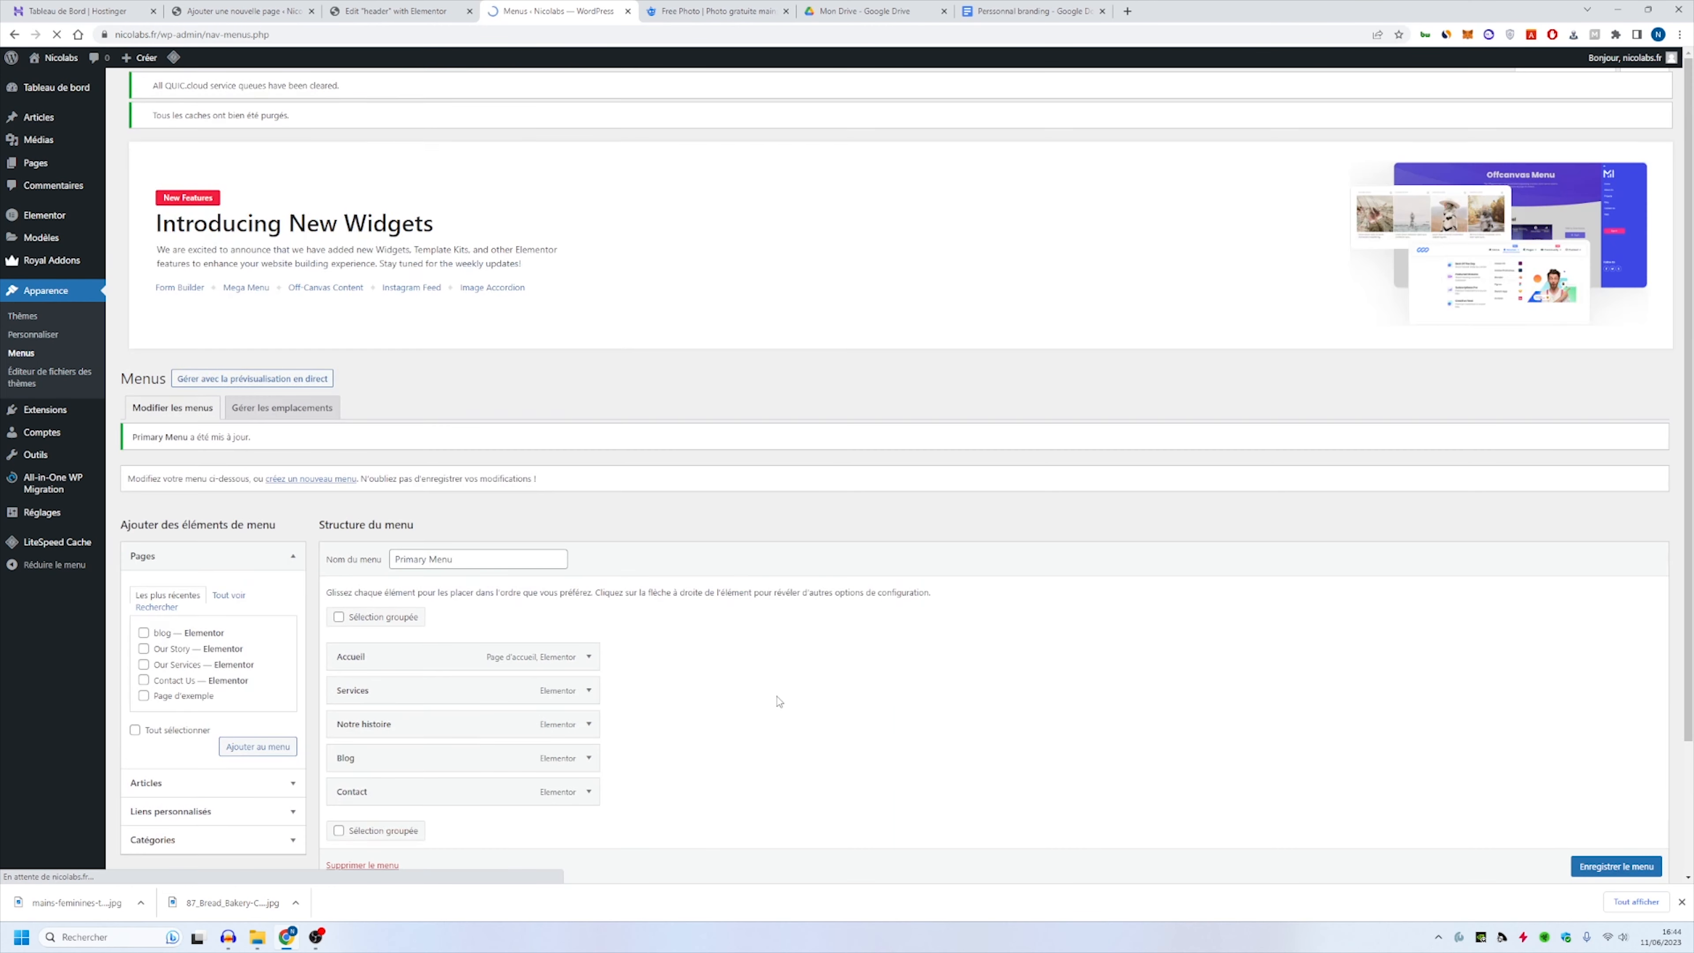
# Step: Open the live site in a new tab and test the Blog and Accueil menu links, homepage blog button and logo link
pyautogui.middleClick(66, 61)
pyautogui.click(710, 16)
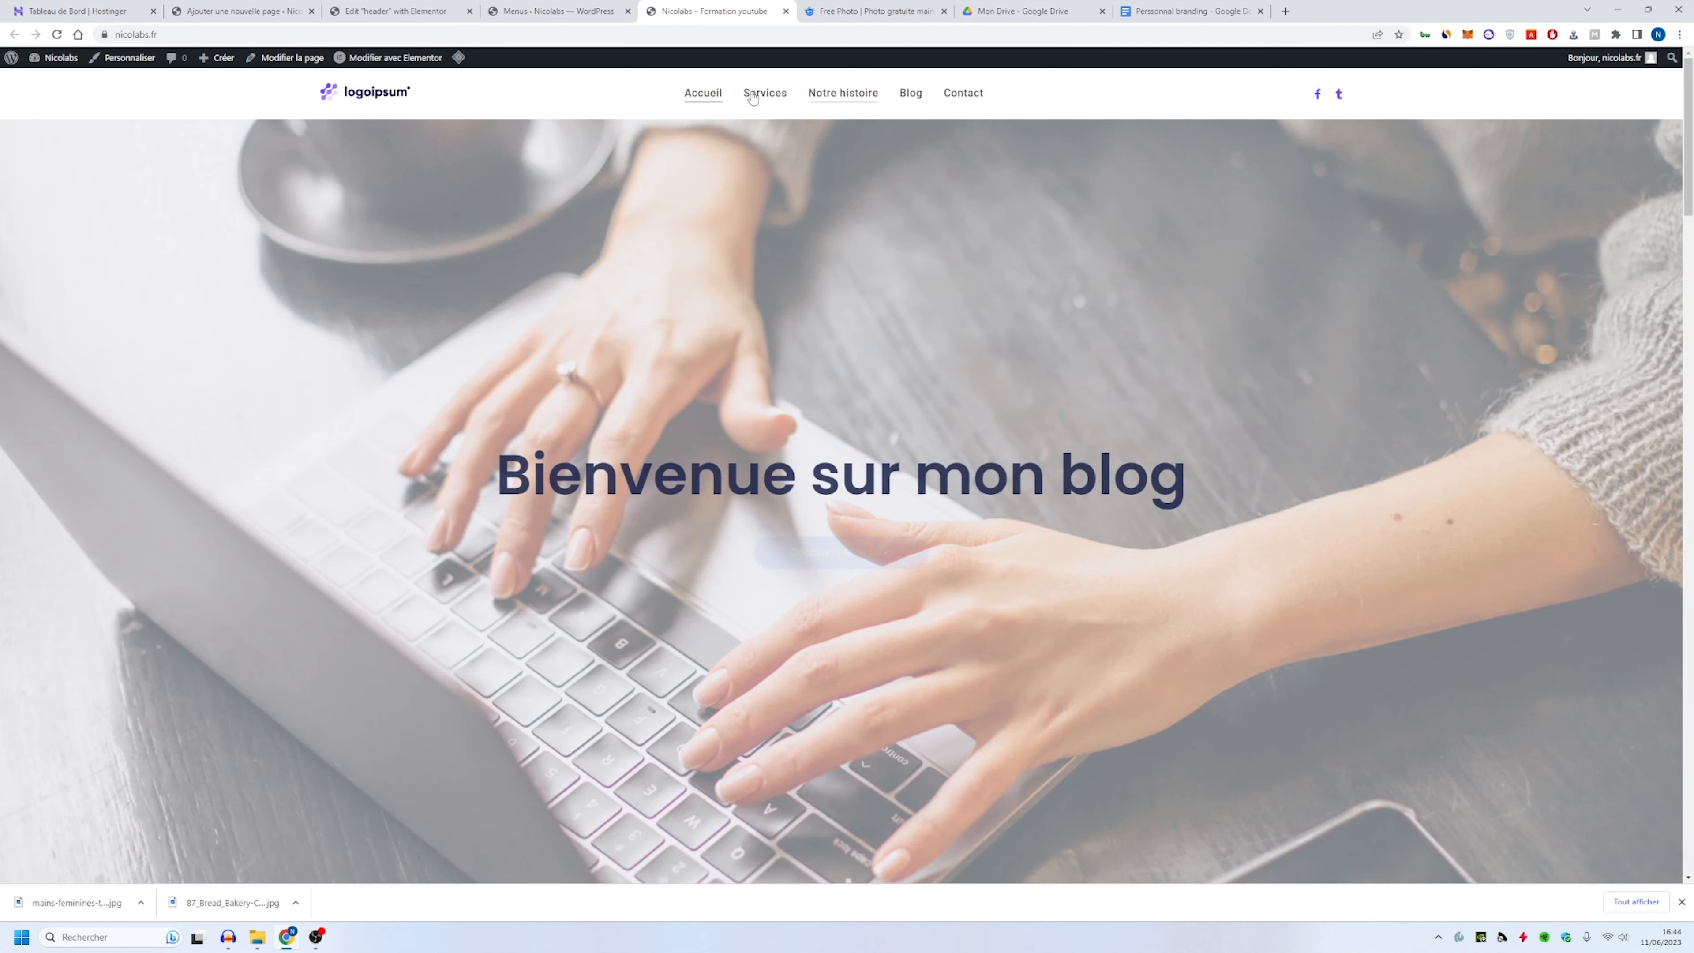
pyautogui.click(911, 99)
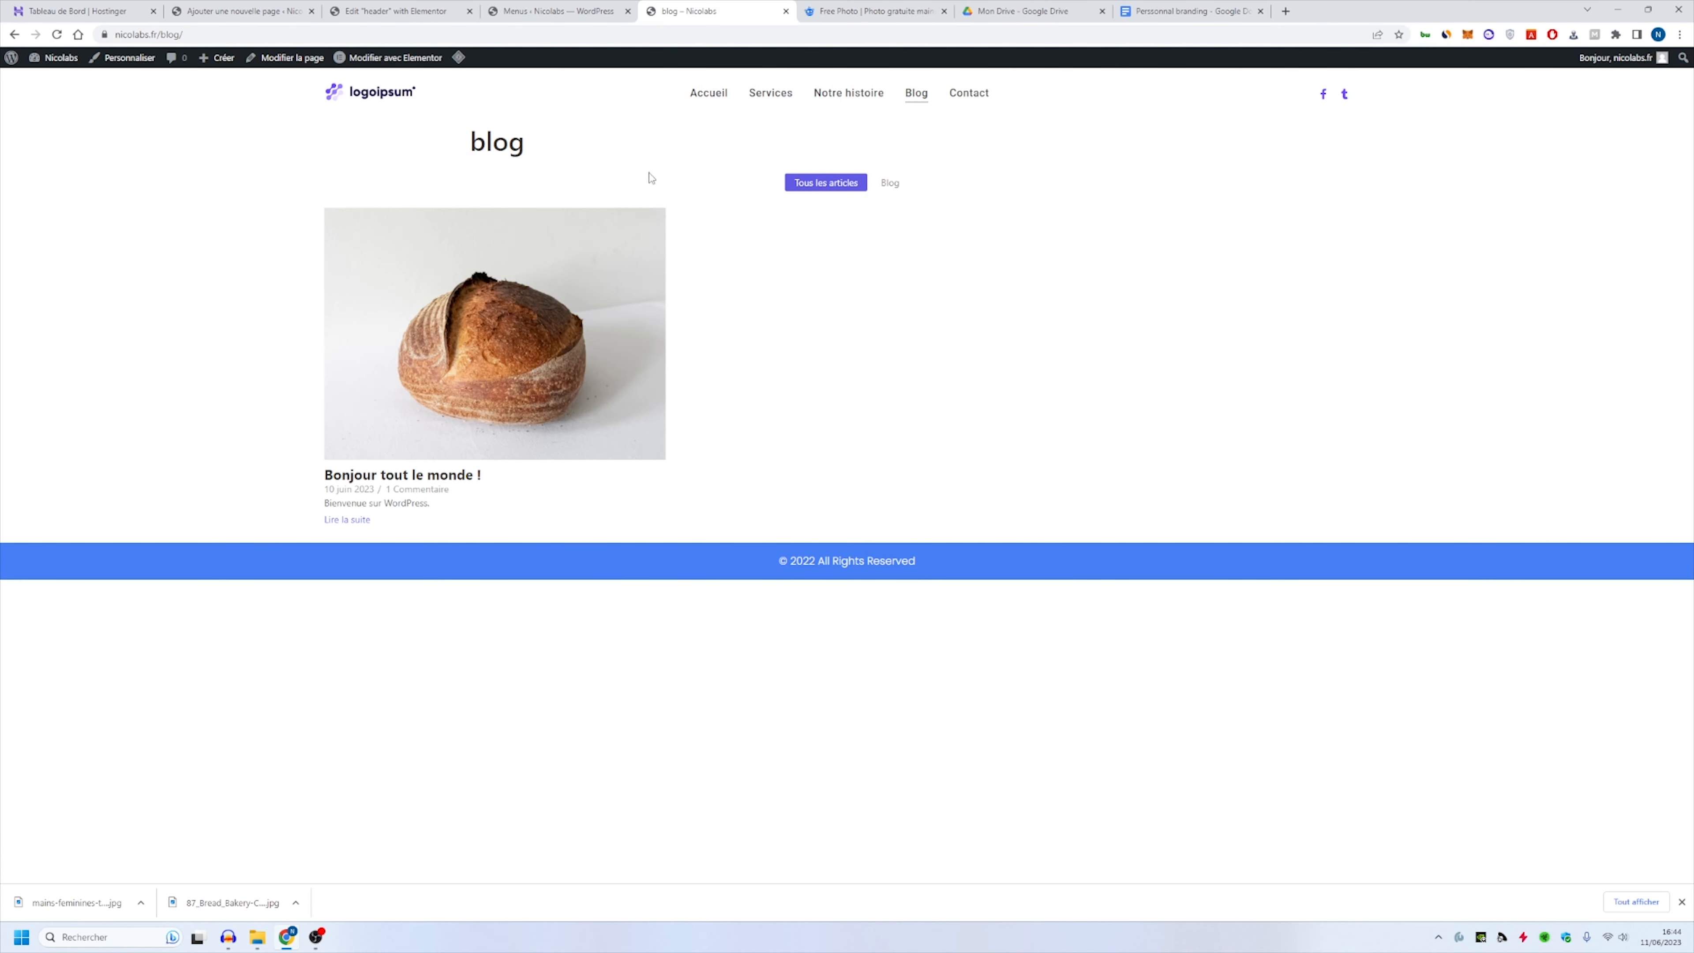
pyautogui.click(705, 99)
pyautogui.click(834, 566)
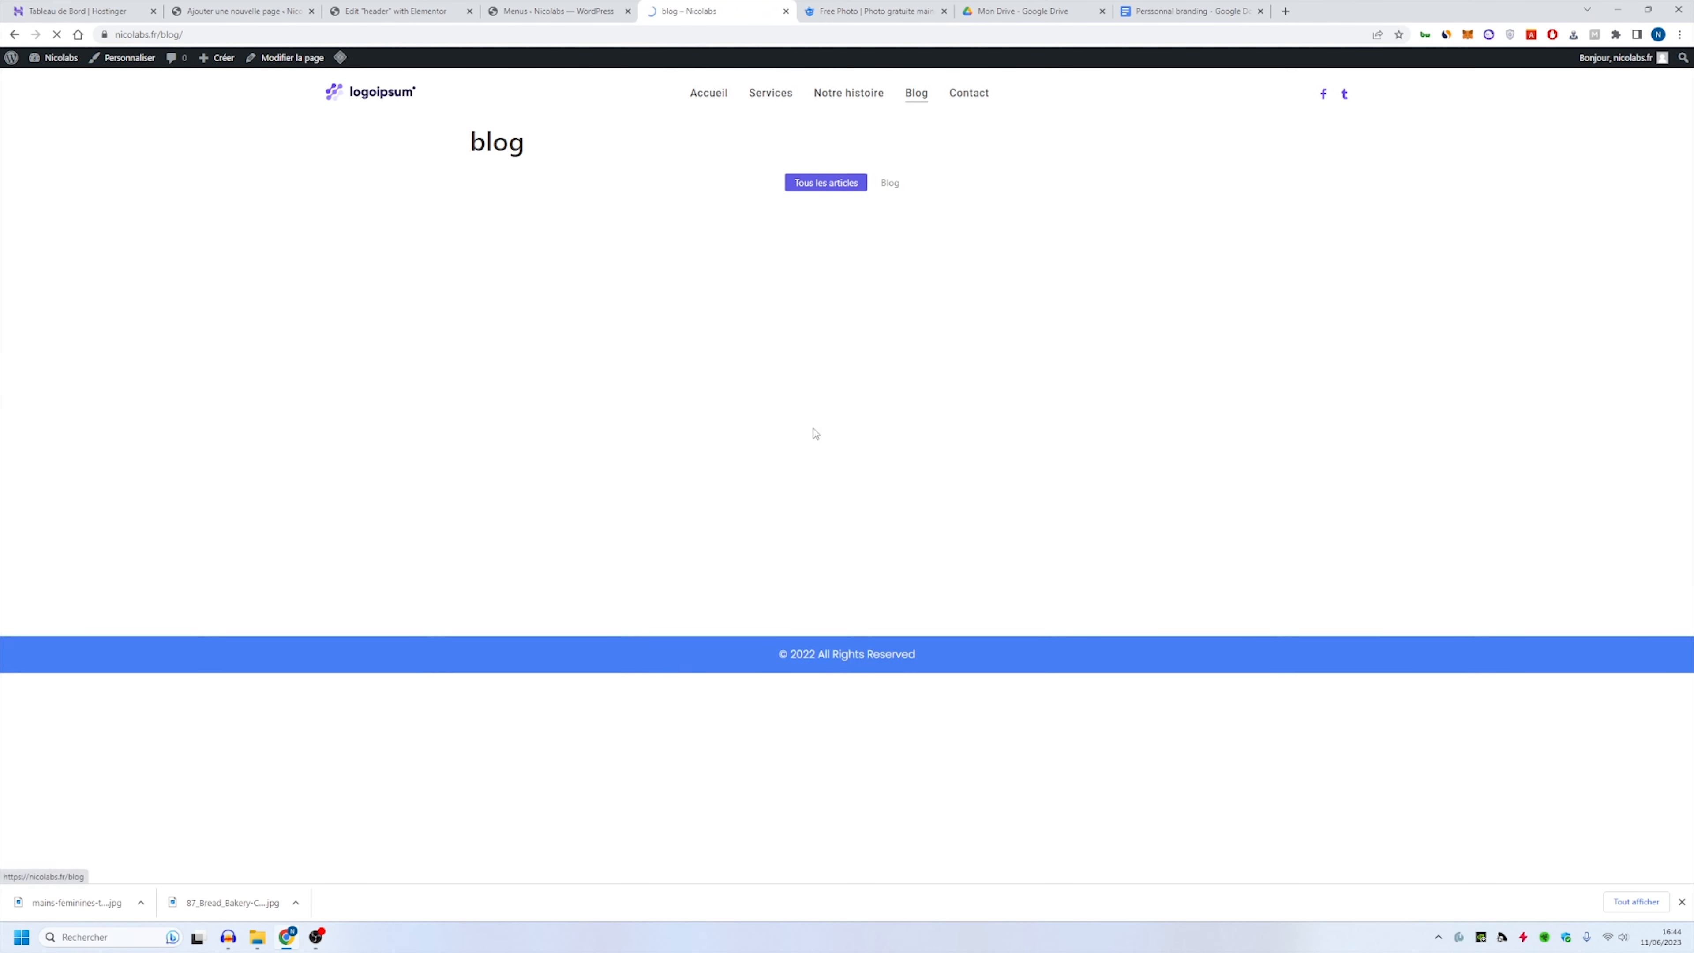
pyautogui.click(366, 92)
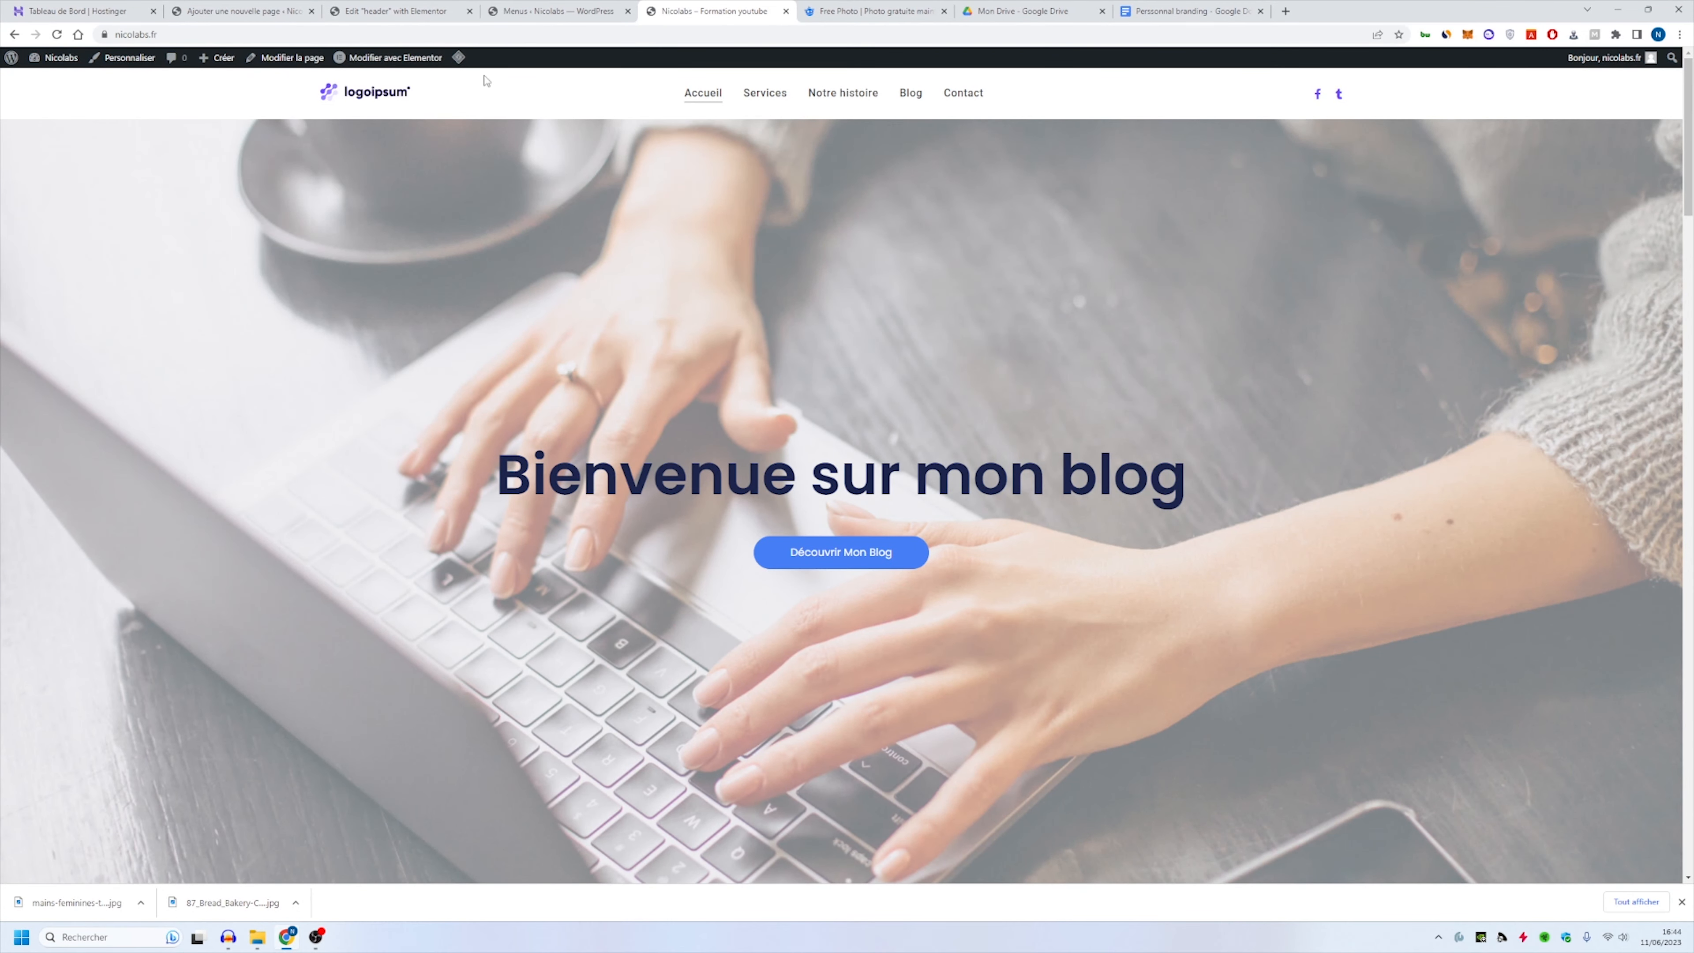
pyautogui.moveTo(427, 57)
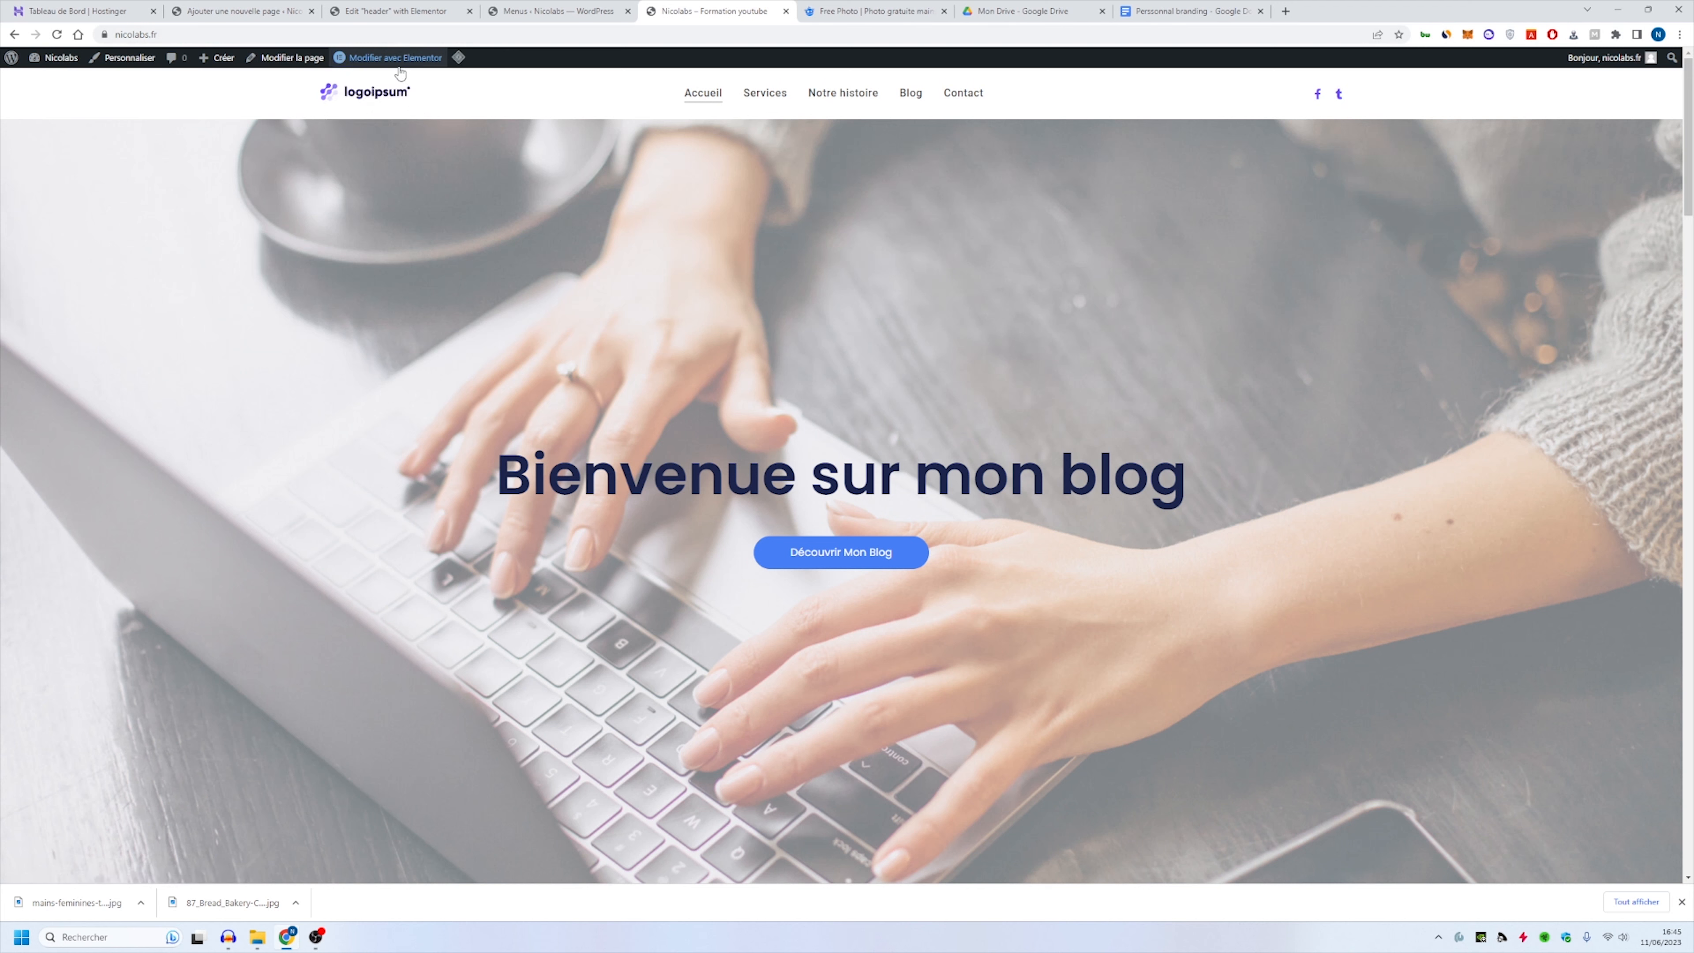
# Step: Open the homepage in Elementor and change the site's global Accent color from blue to purple
pyautogui.moveTo(389, 75)
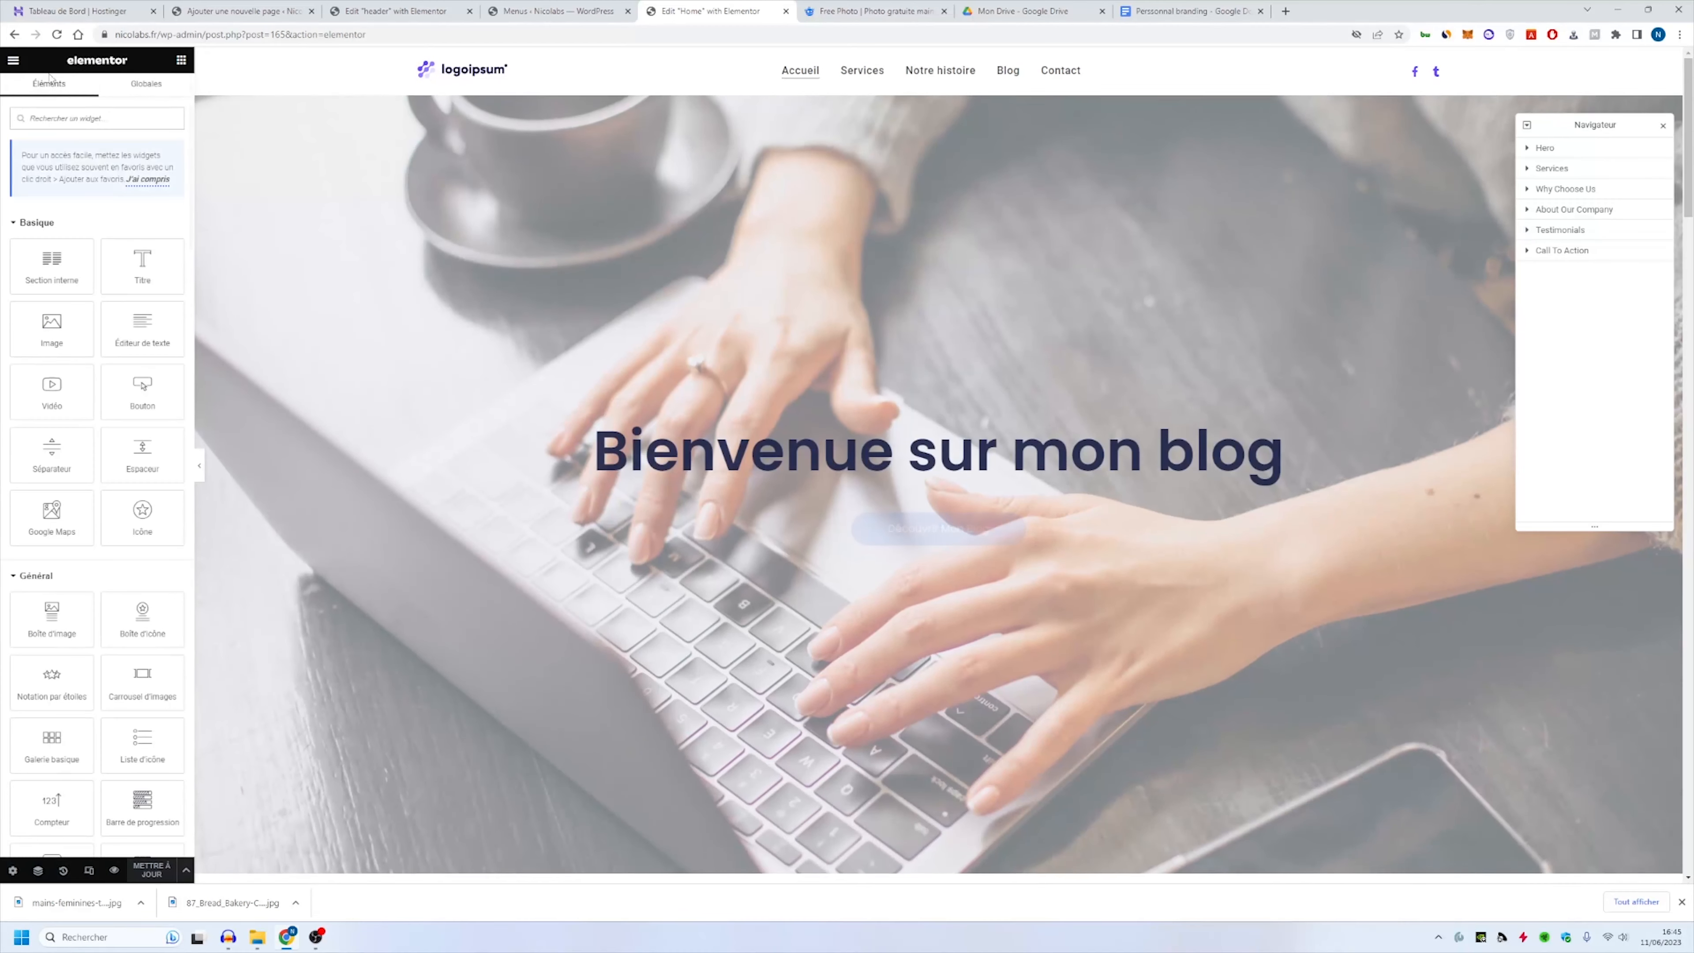
pyautogui.click(12, 64)
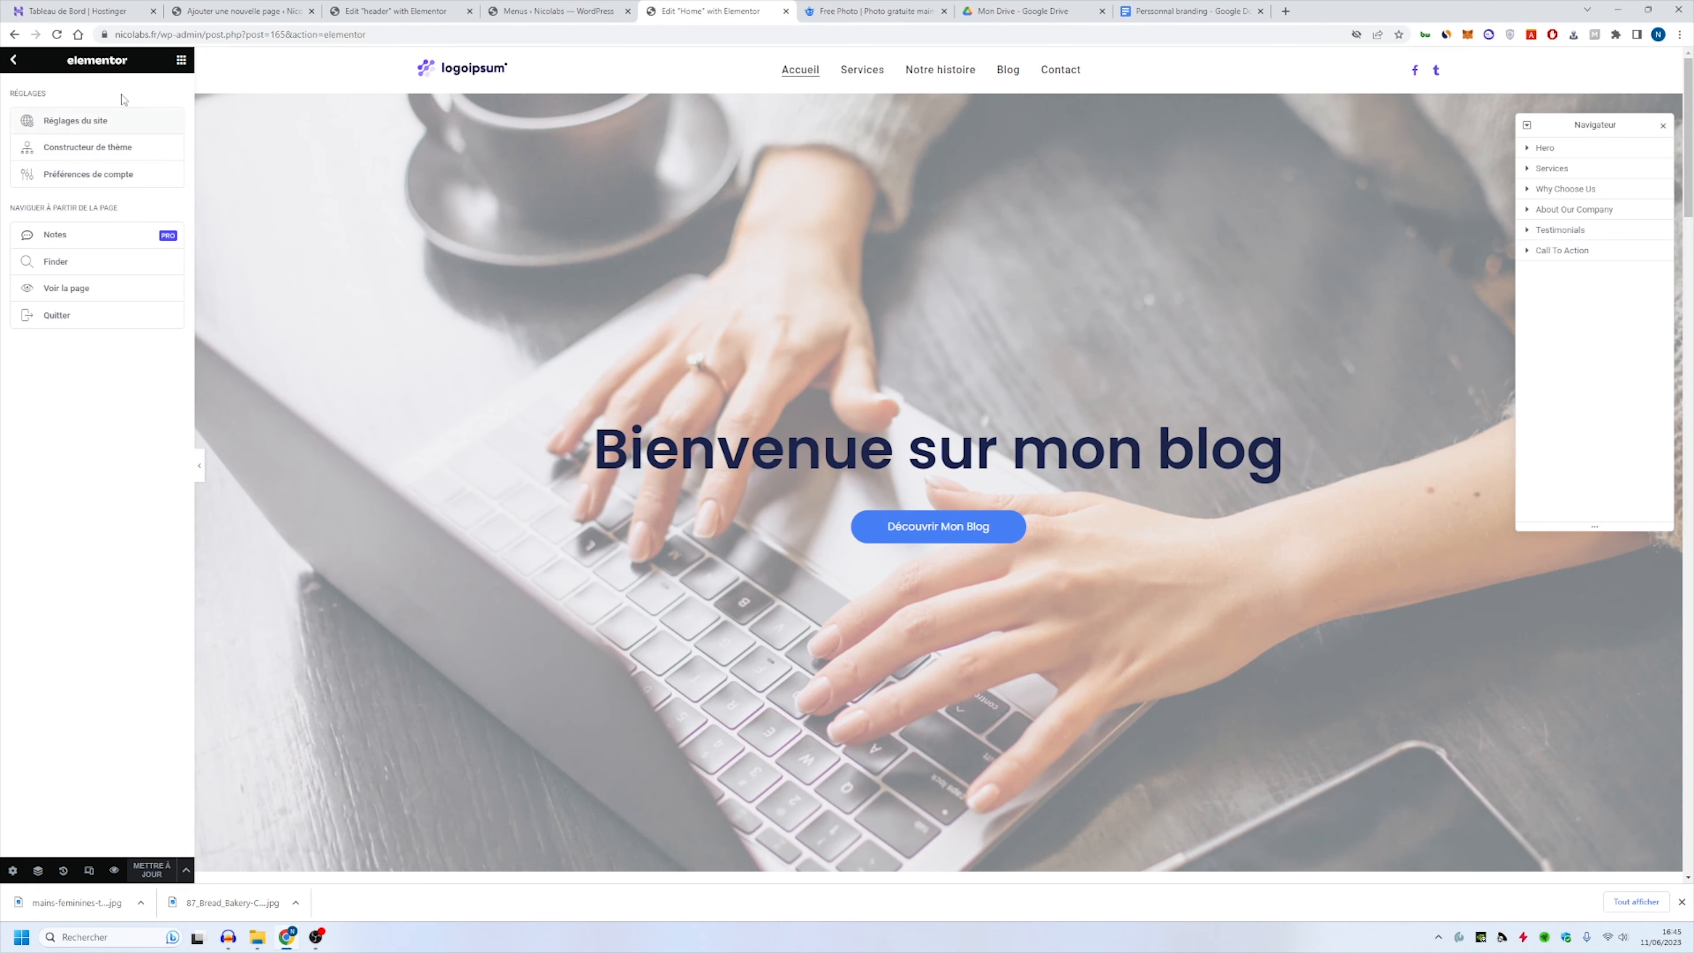
pyautogui.click(82, 120)
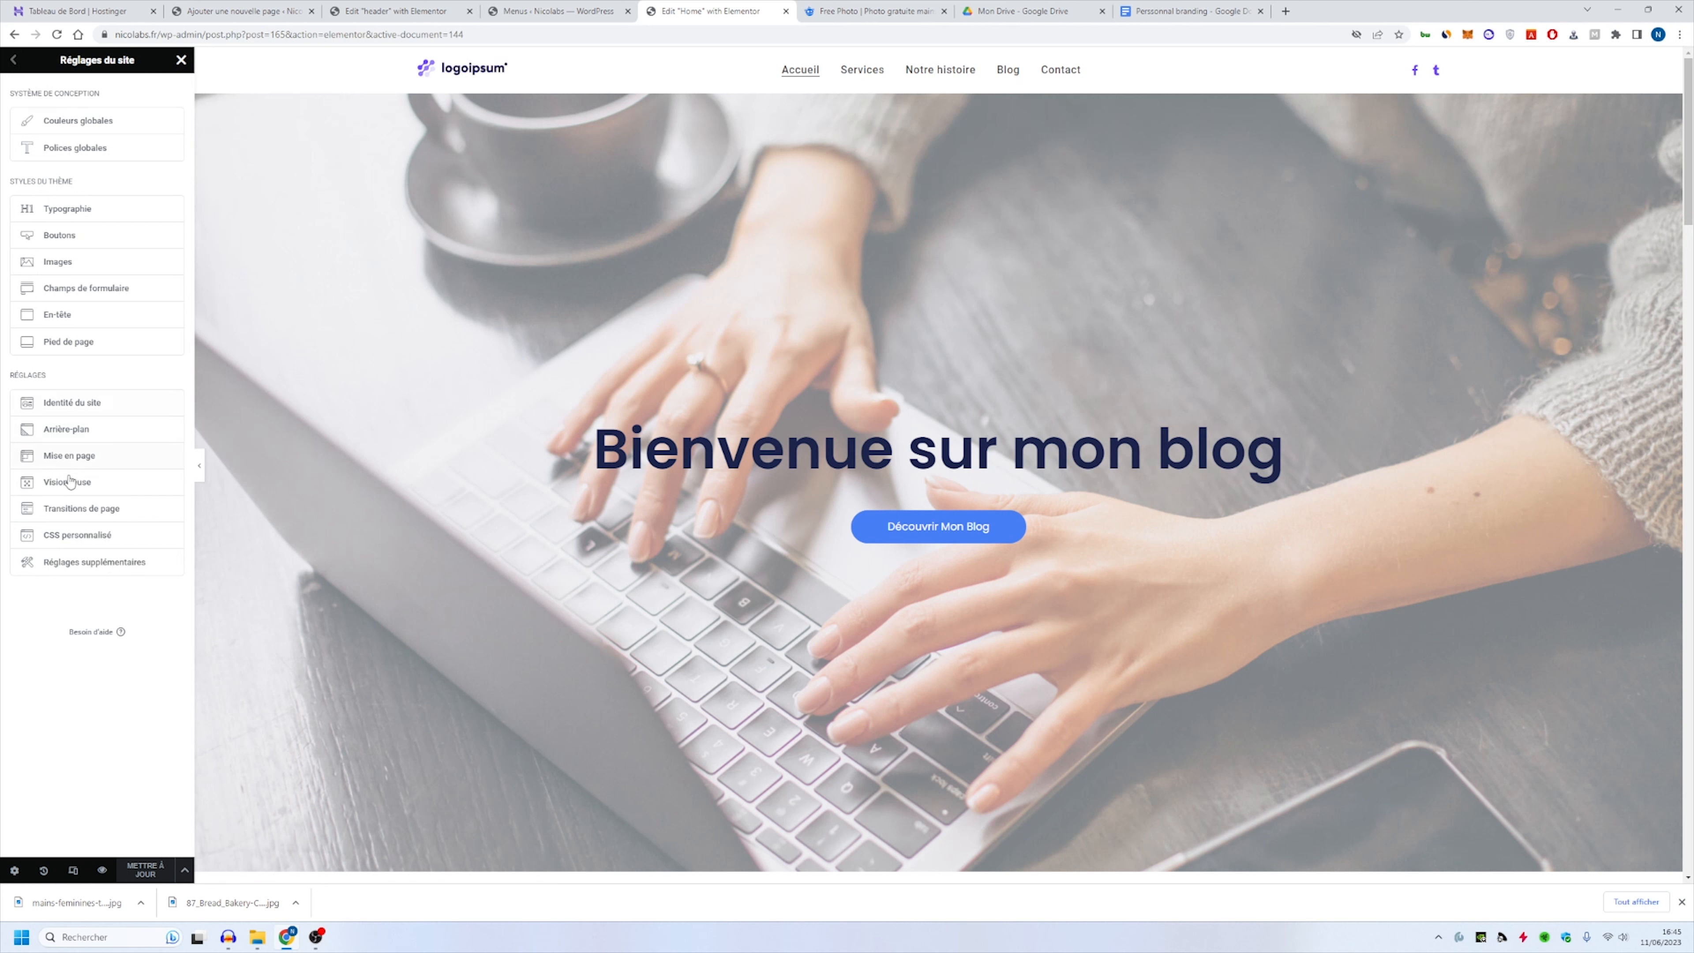
pyautogui.click(108, 128)
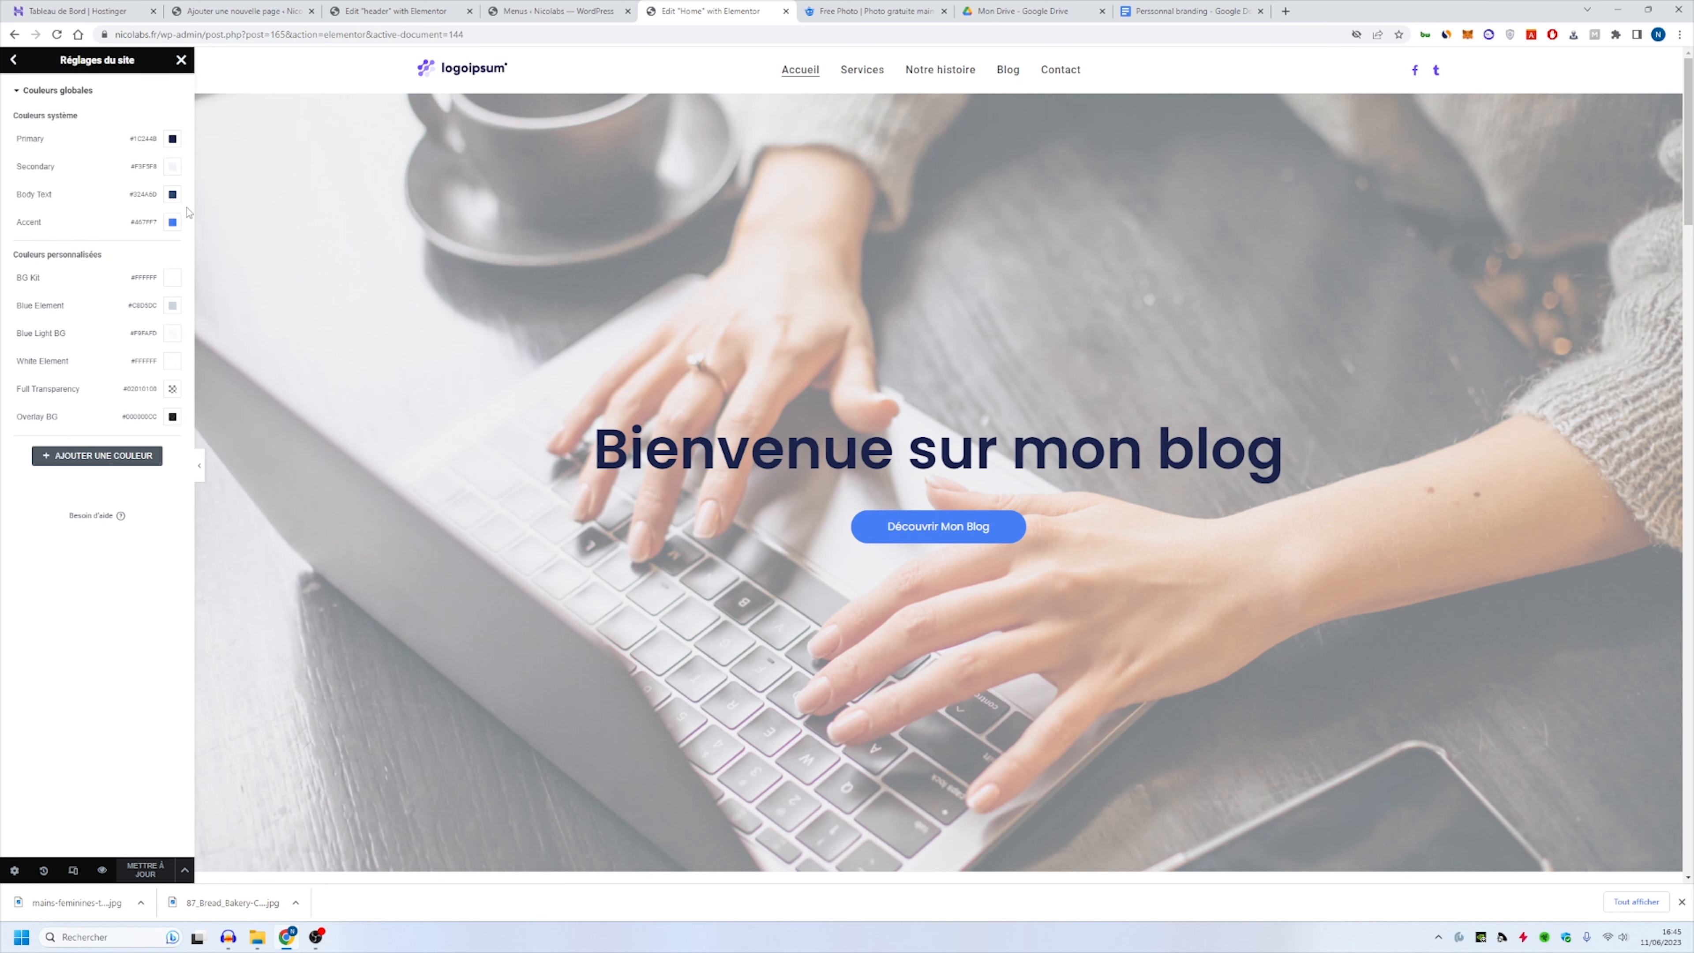
pyautogui.click(172, 221)
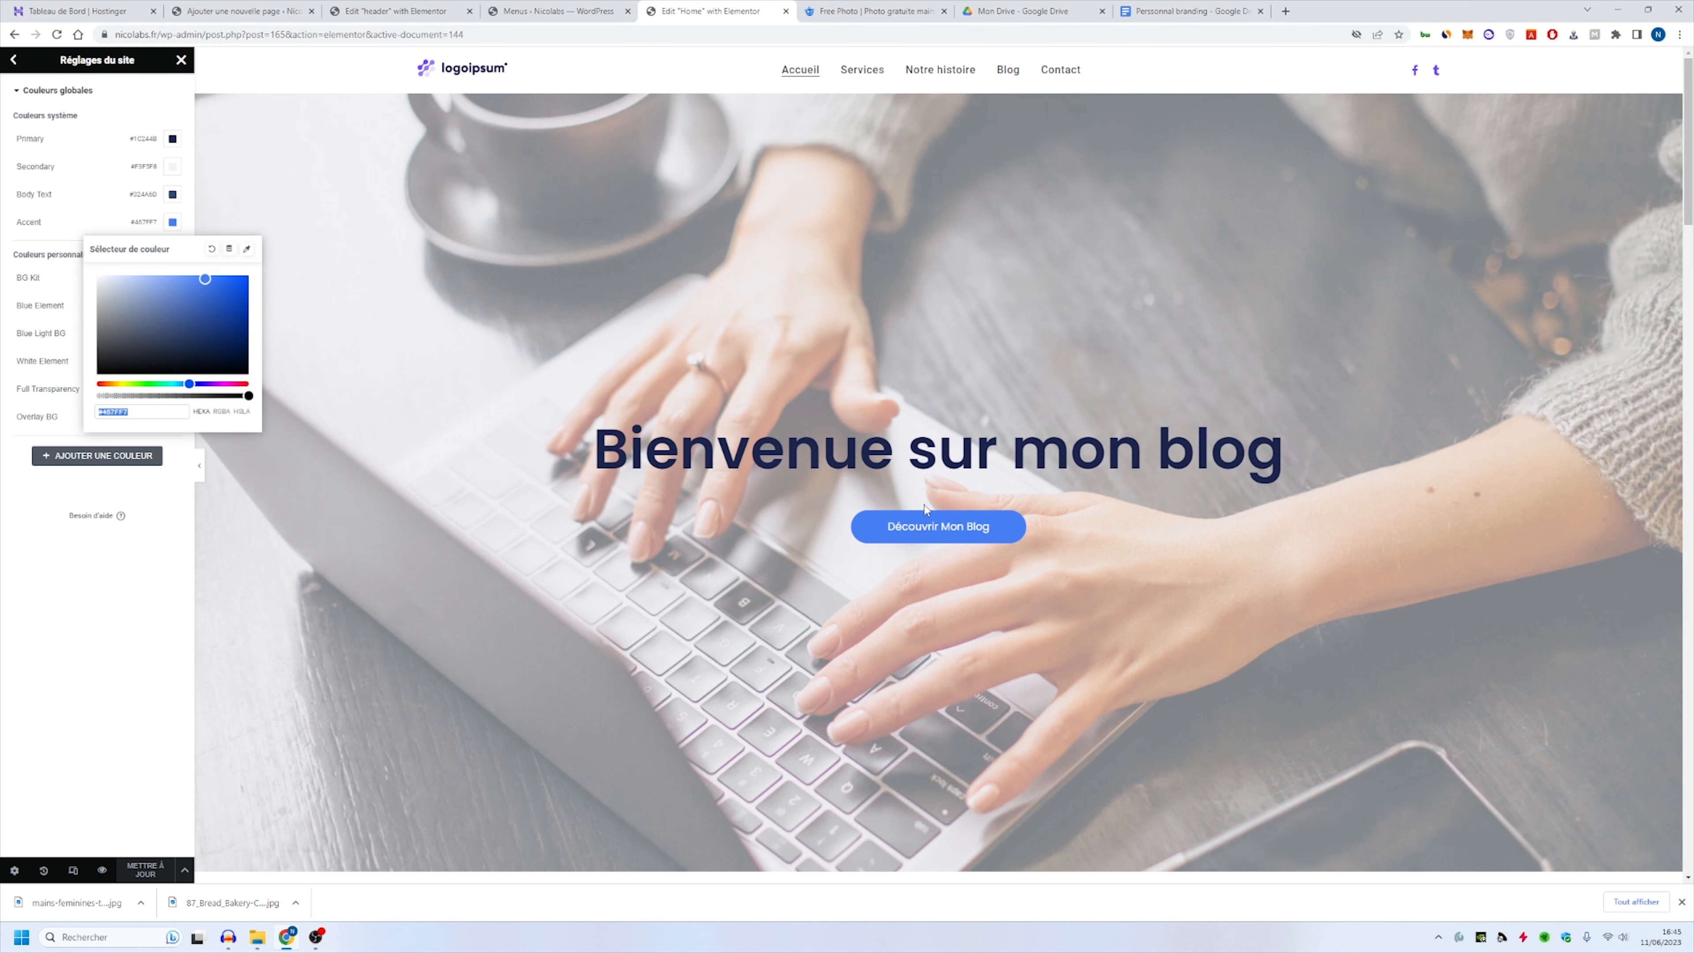
pyautogui.click(211, 383)
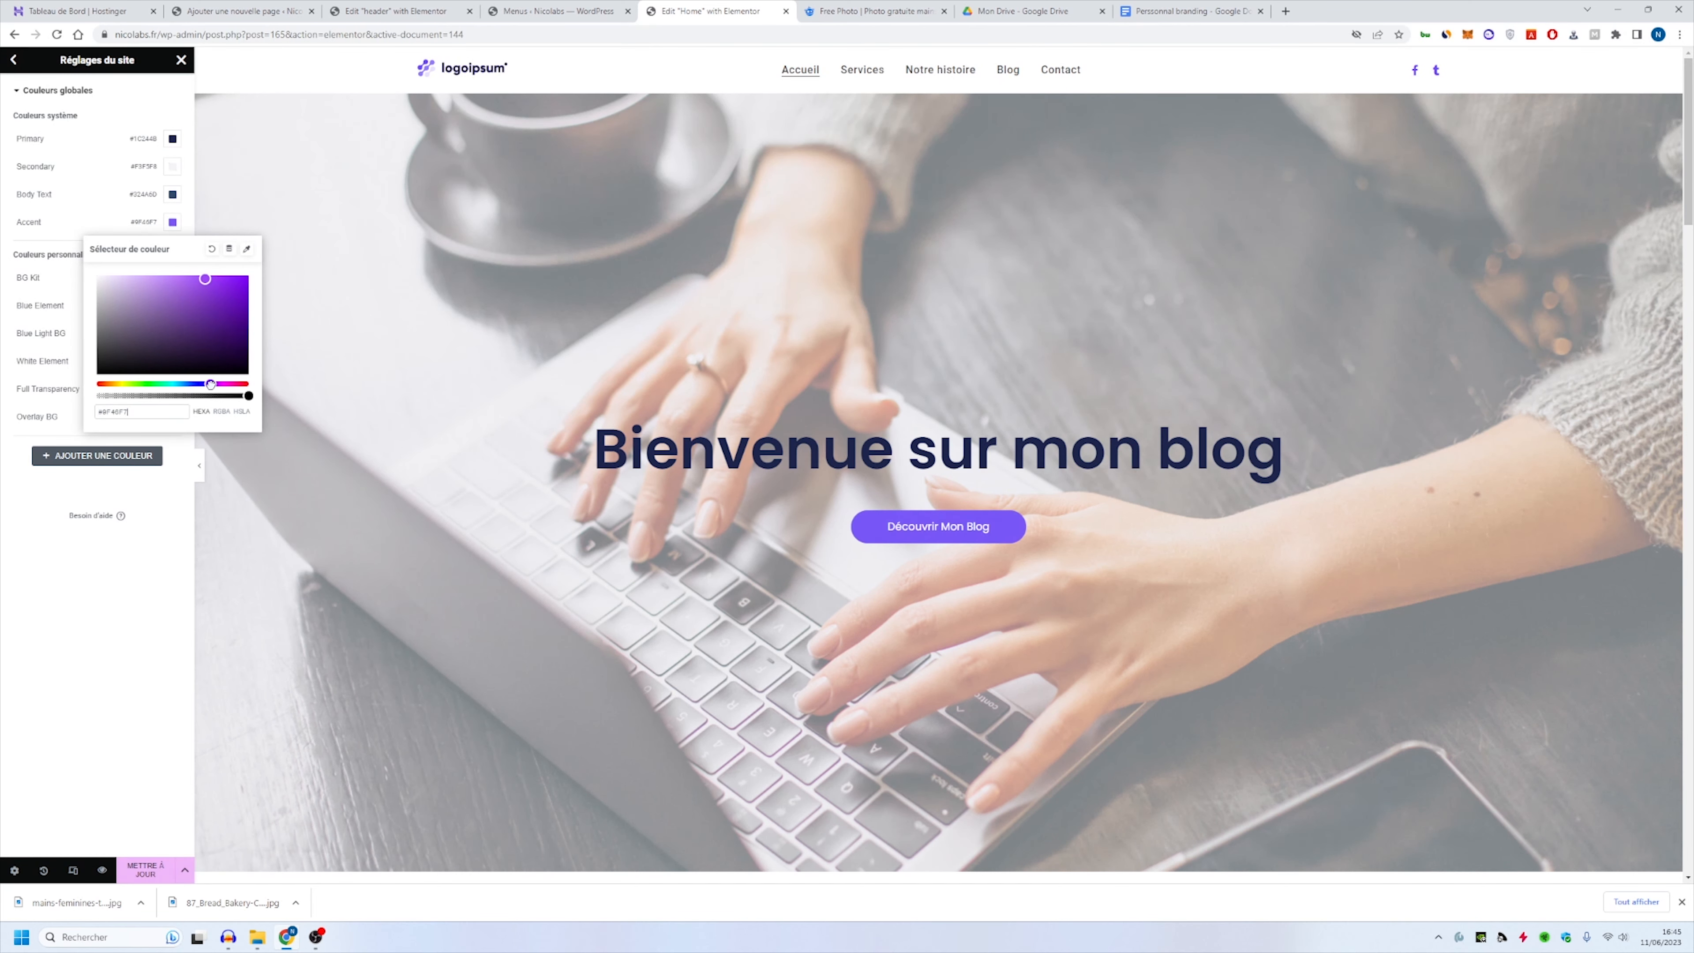
pyautogui.scroll(-10, 804, 346)
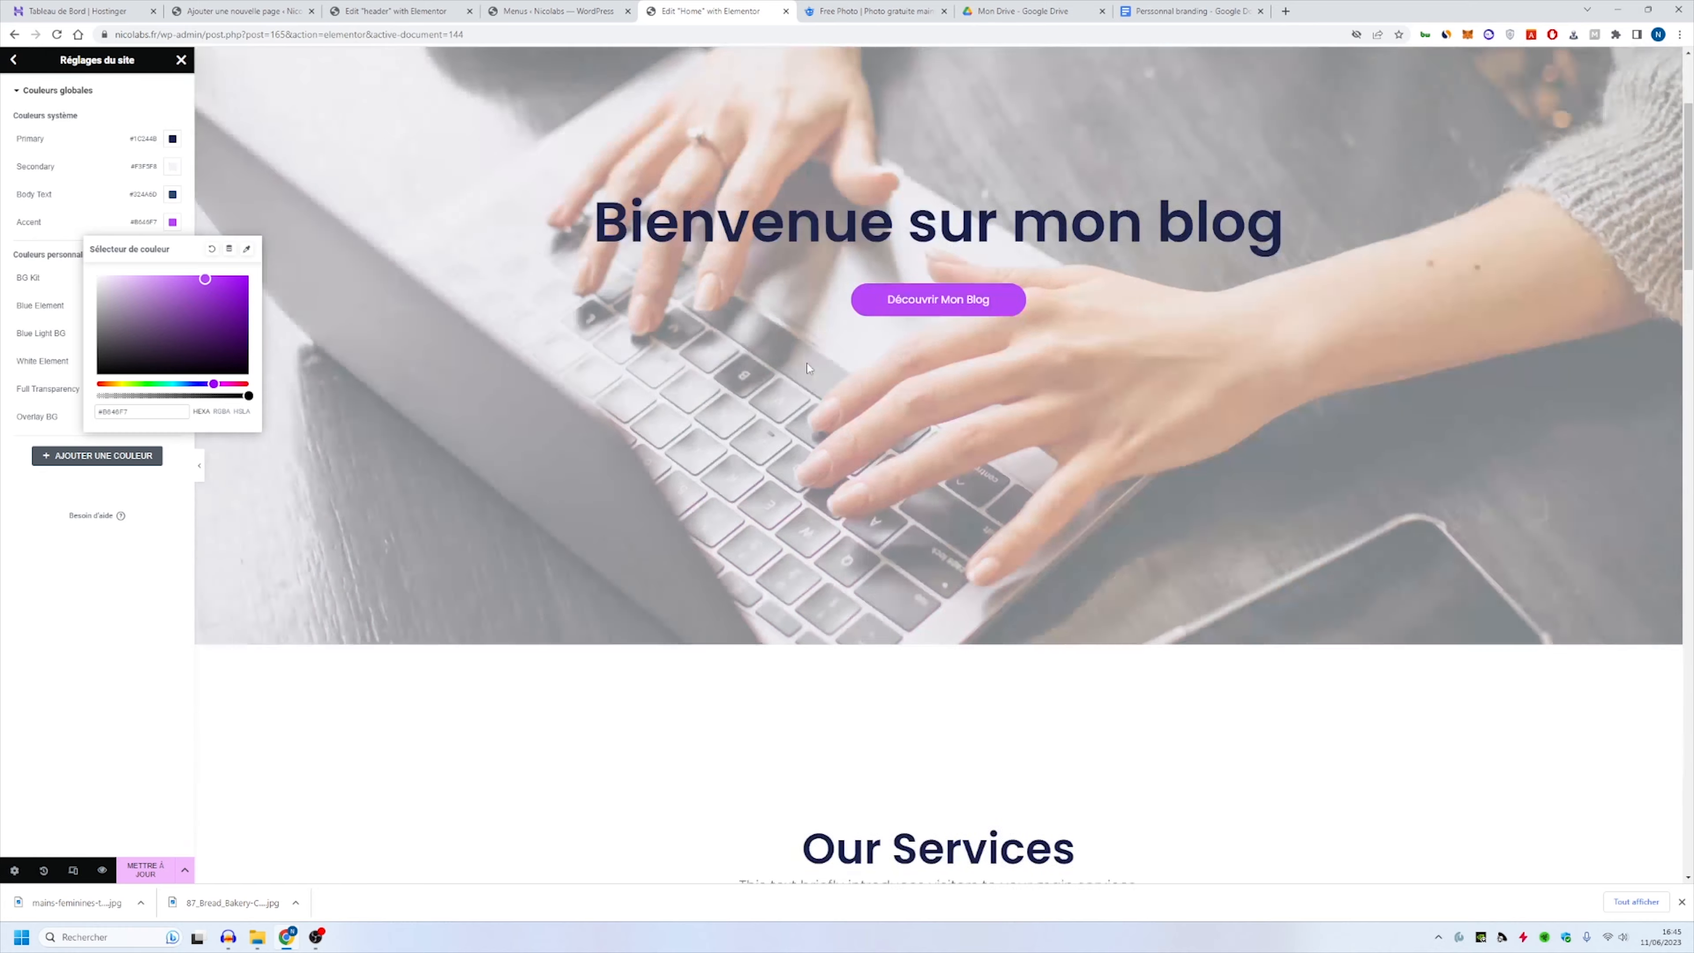
pyautogui.scroll(-5, 805, 346)
pyautogui.scroll(15, 310, 276)
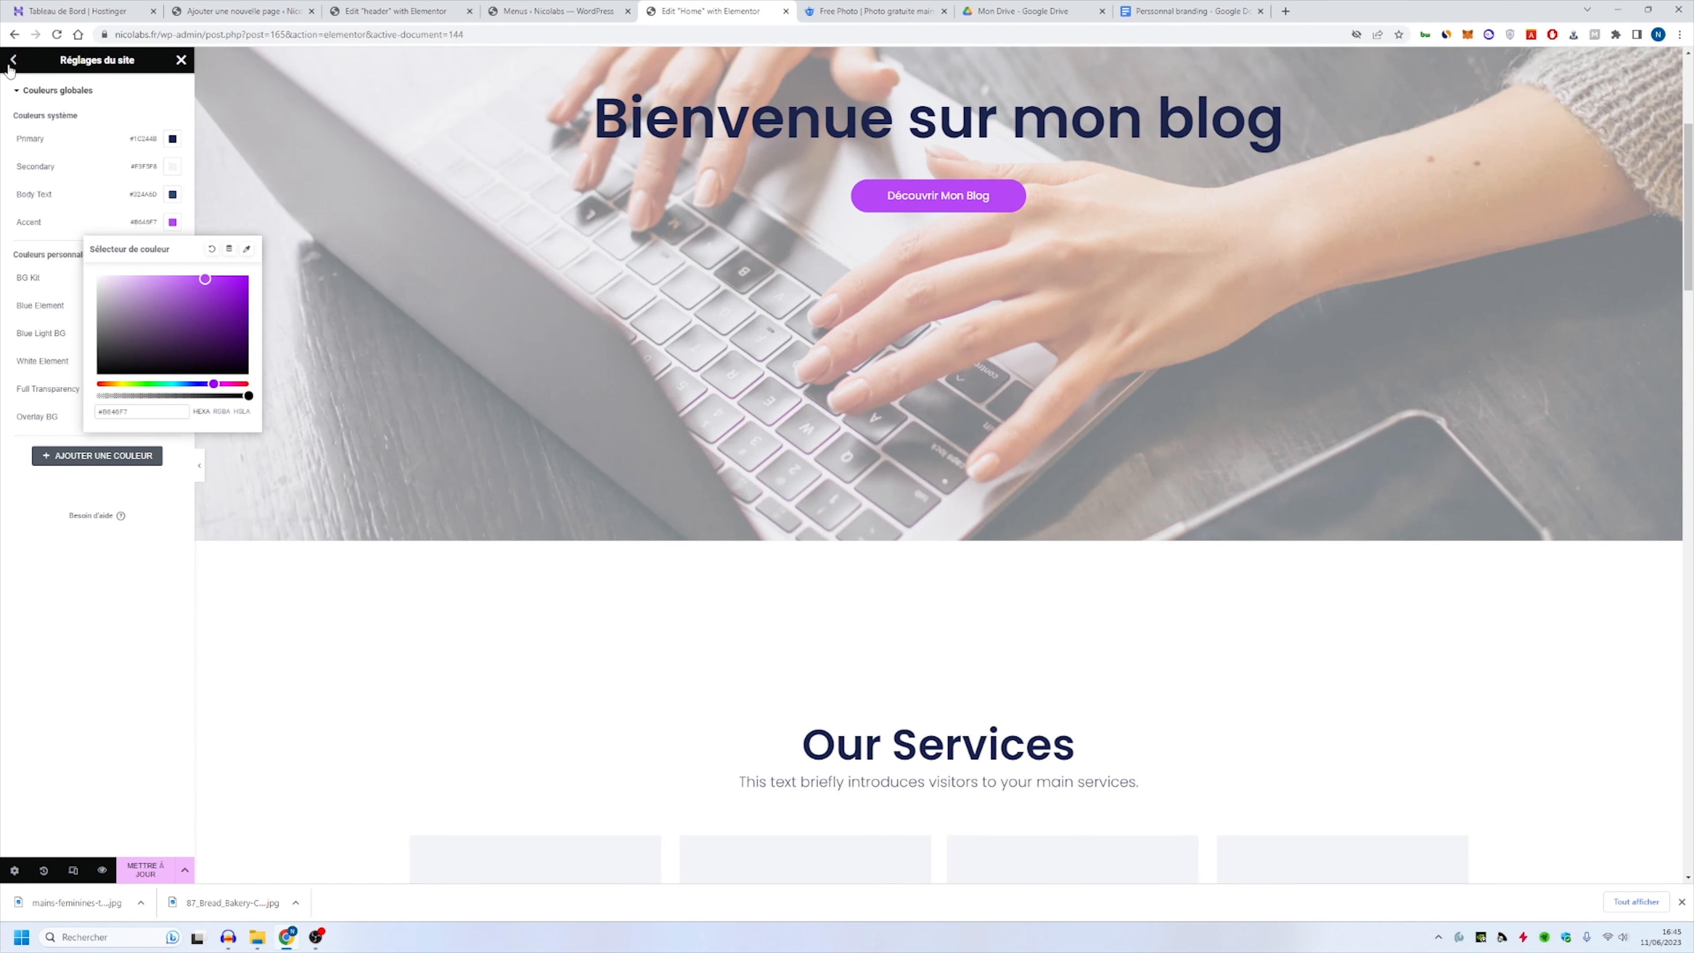
# Step: Try Tahoma for the global Primary font, and set its family to the default option (Par défaut)
pyautogui.click(12, 63)
pyautogui.click(163, 145)
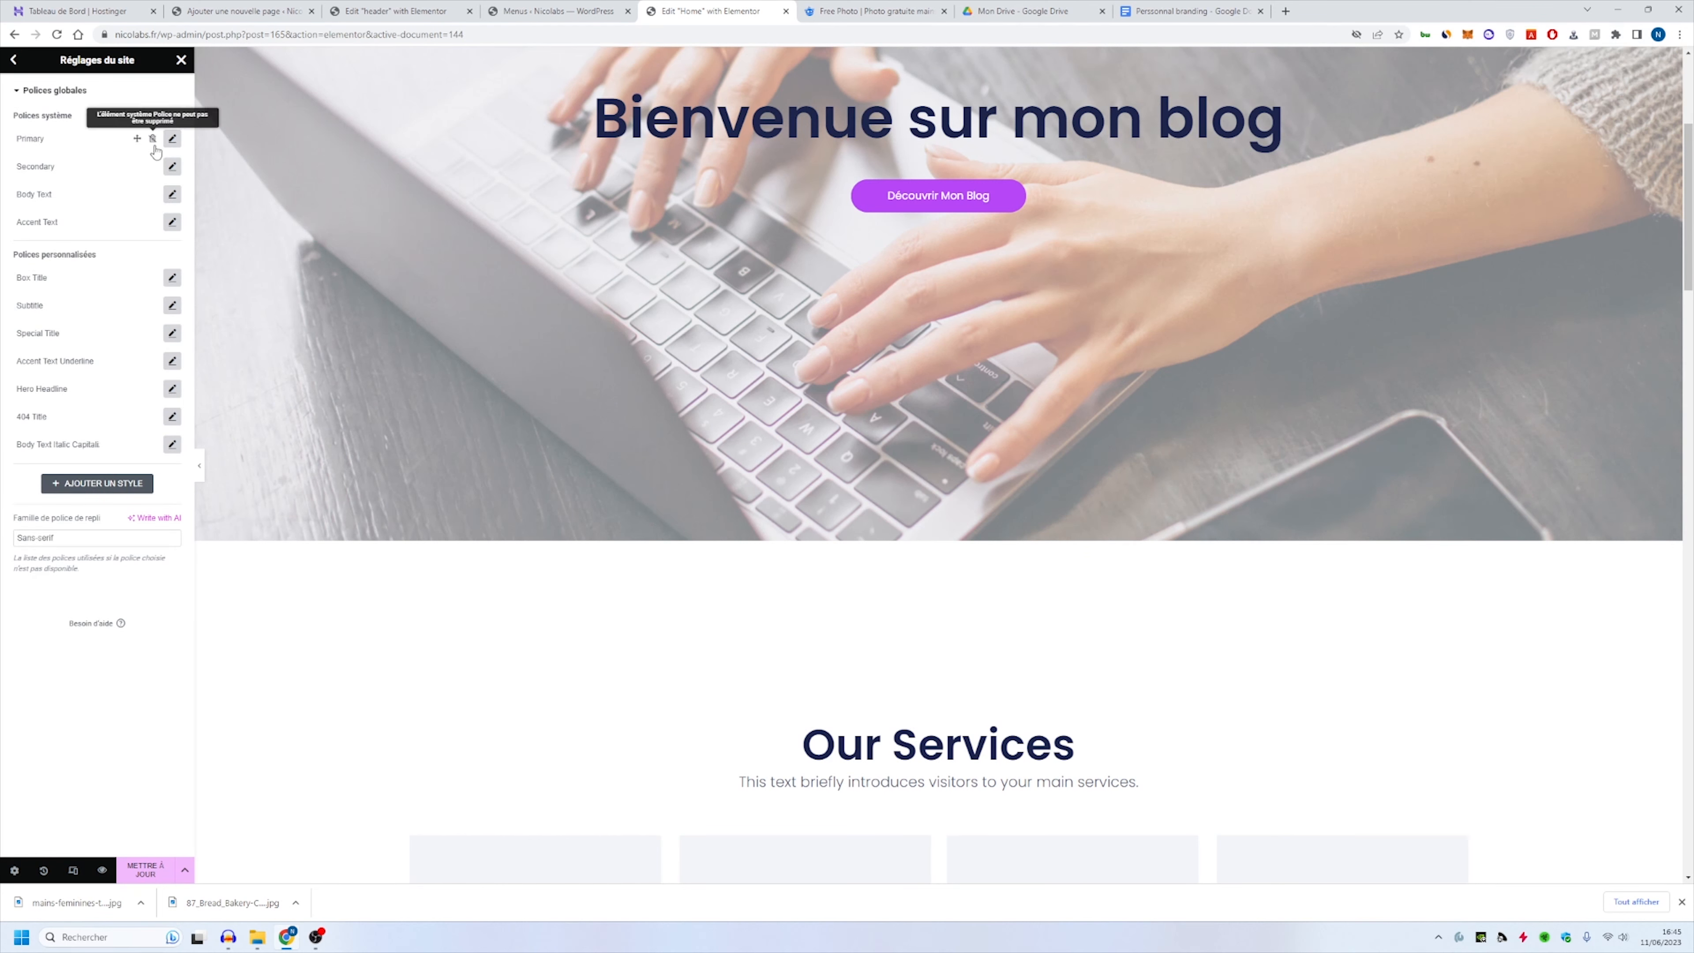
pyautogui.click(172, 138)
pyautogui.click(136, 200)
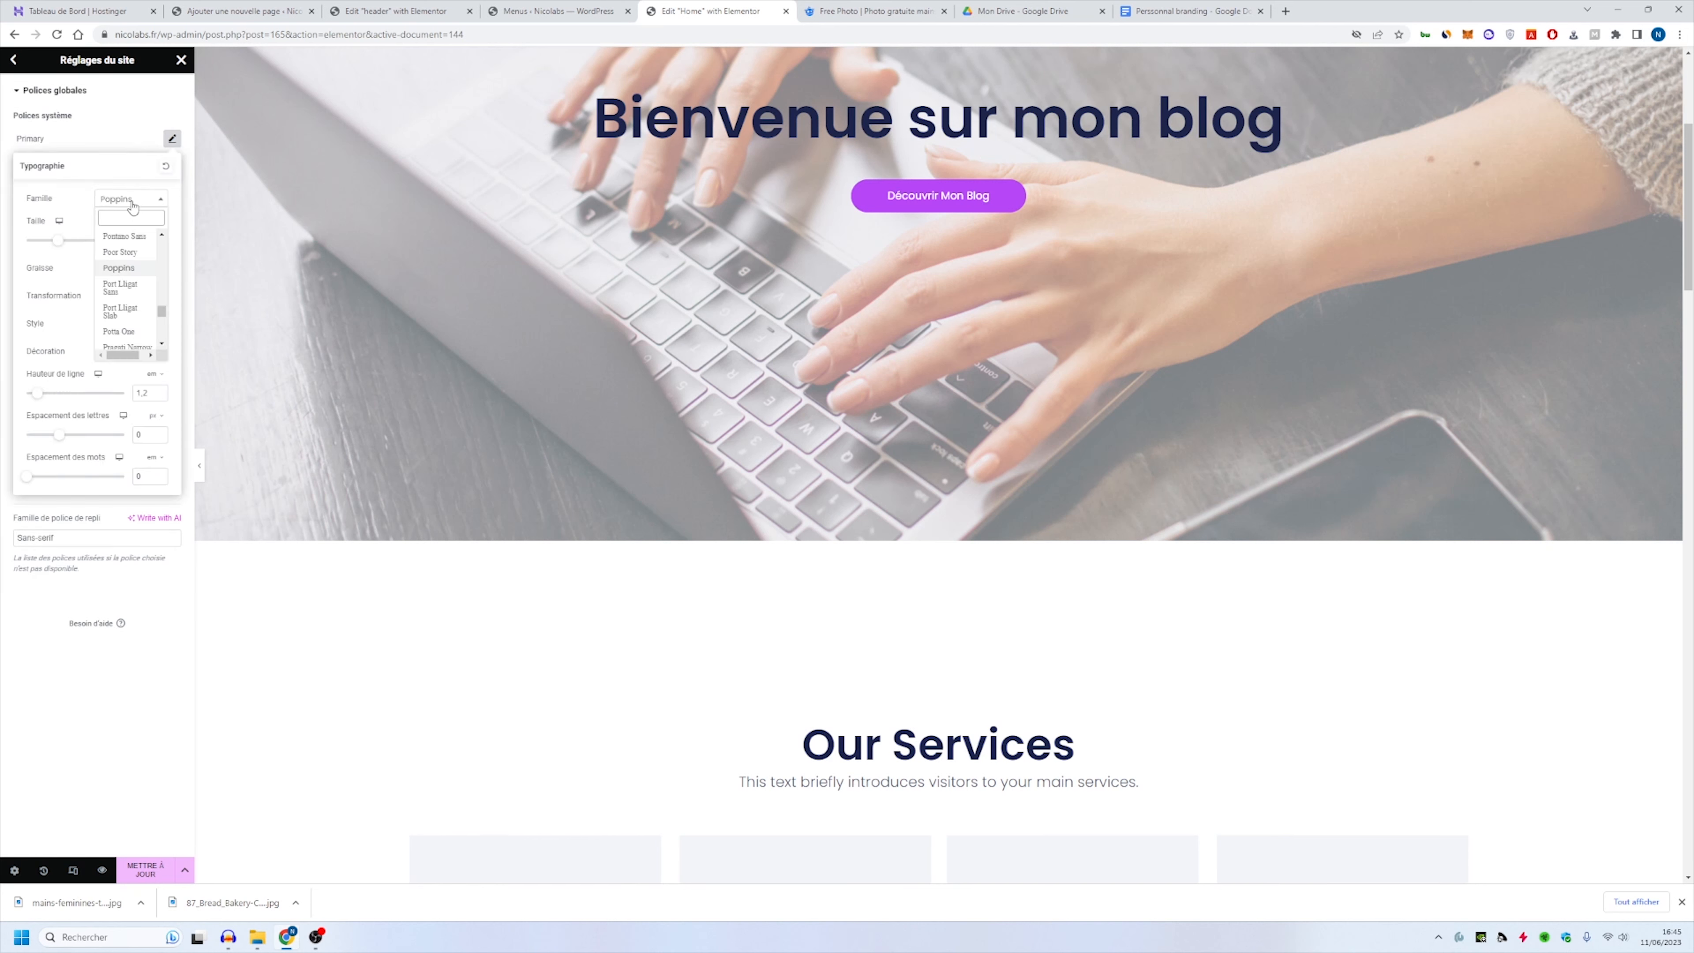
pyautogui.scroll(3, 133, 294)
pyautogui.scroll(3, 133, 296)
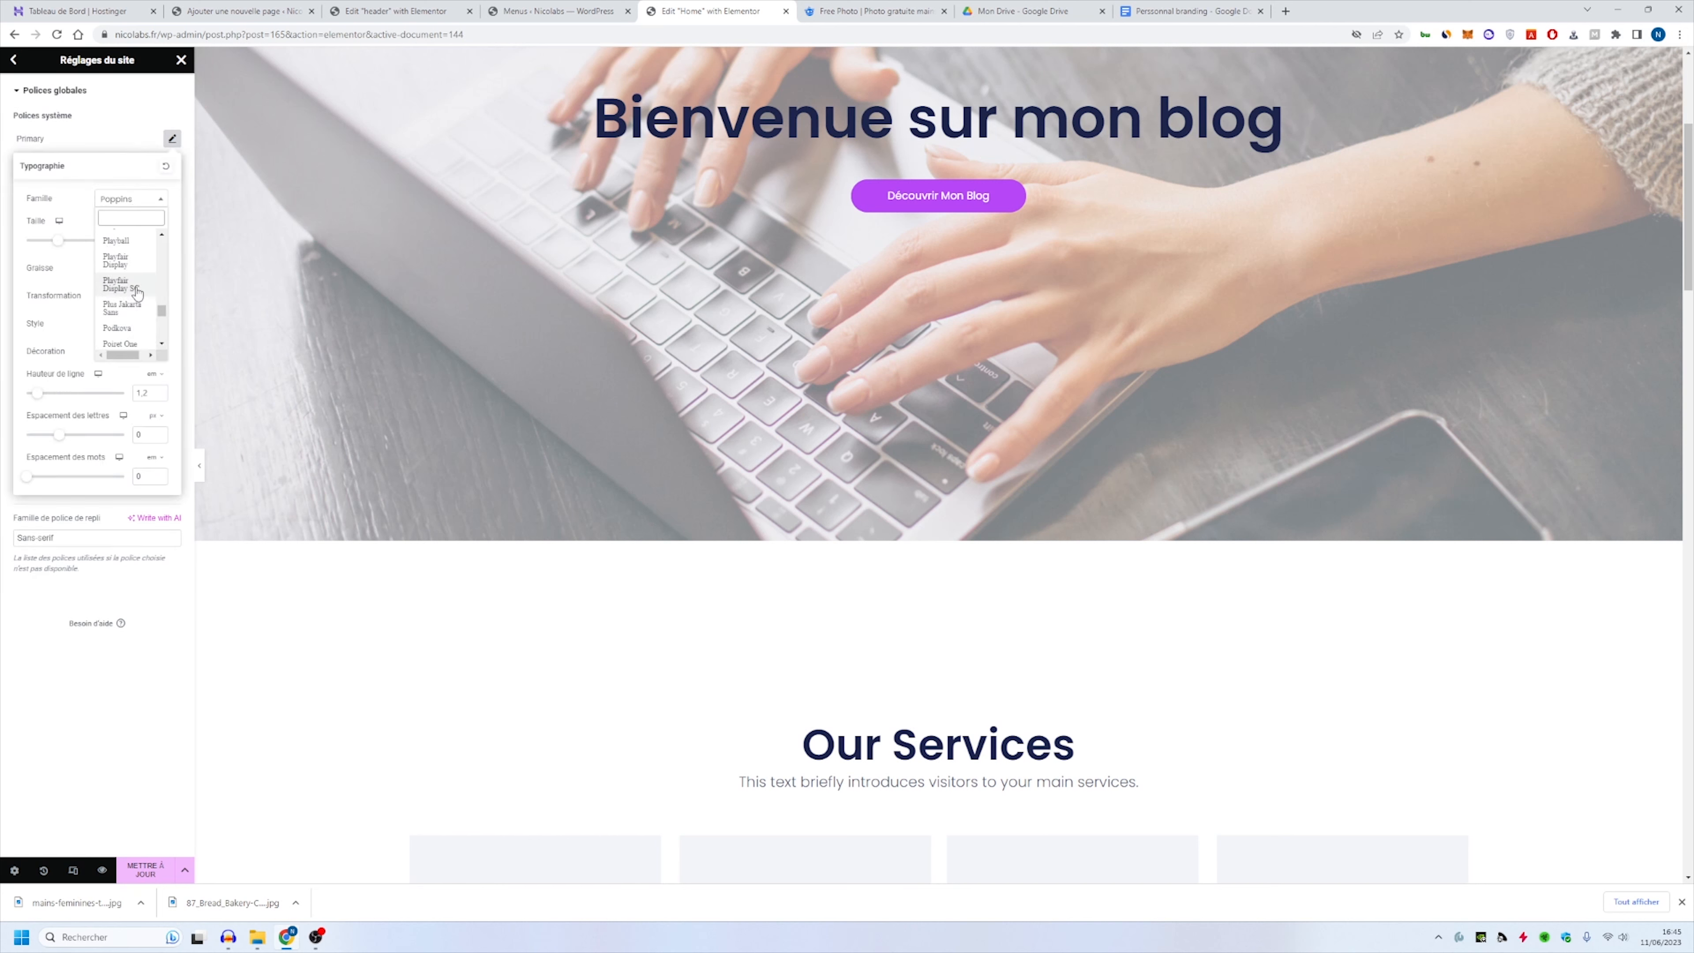
pyautogui.moveTo(161, 309); pyautogui.dragTo(164, 210)
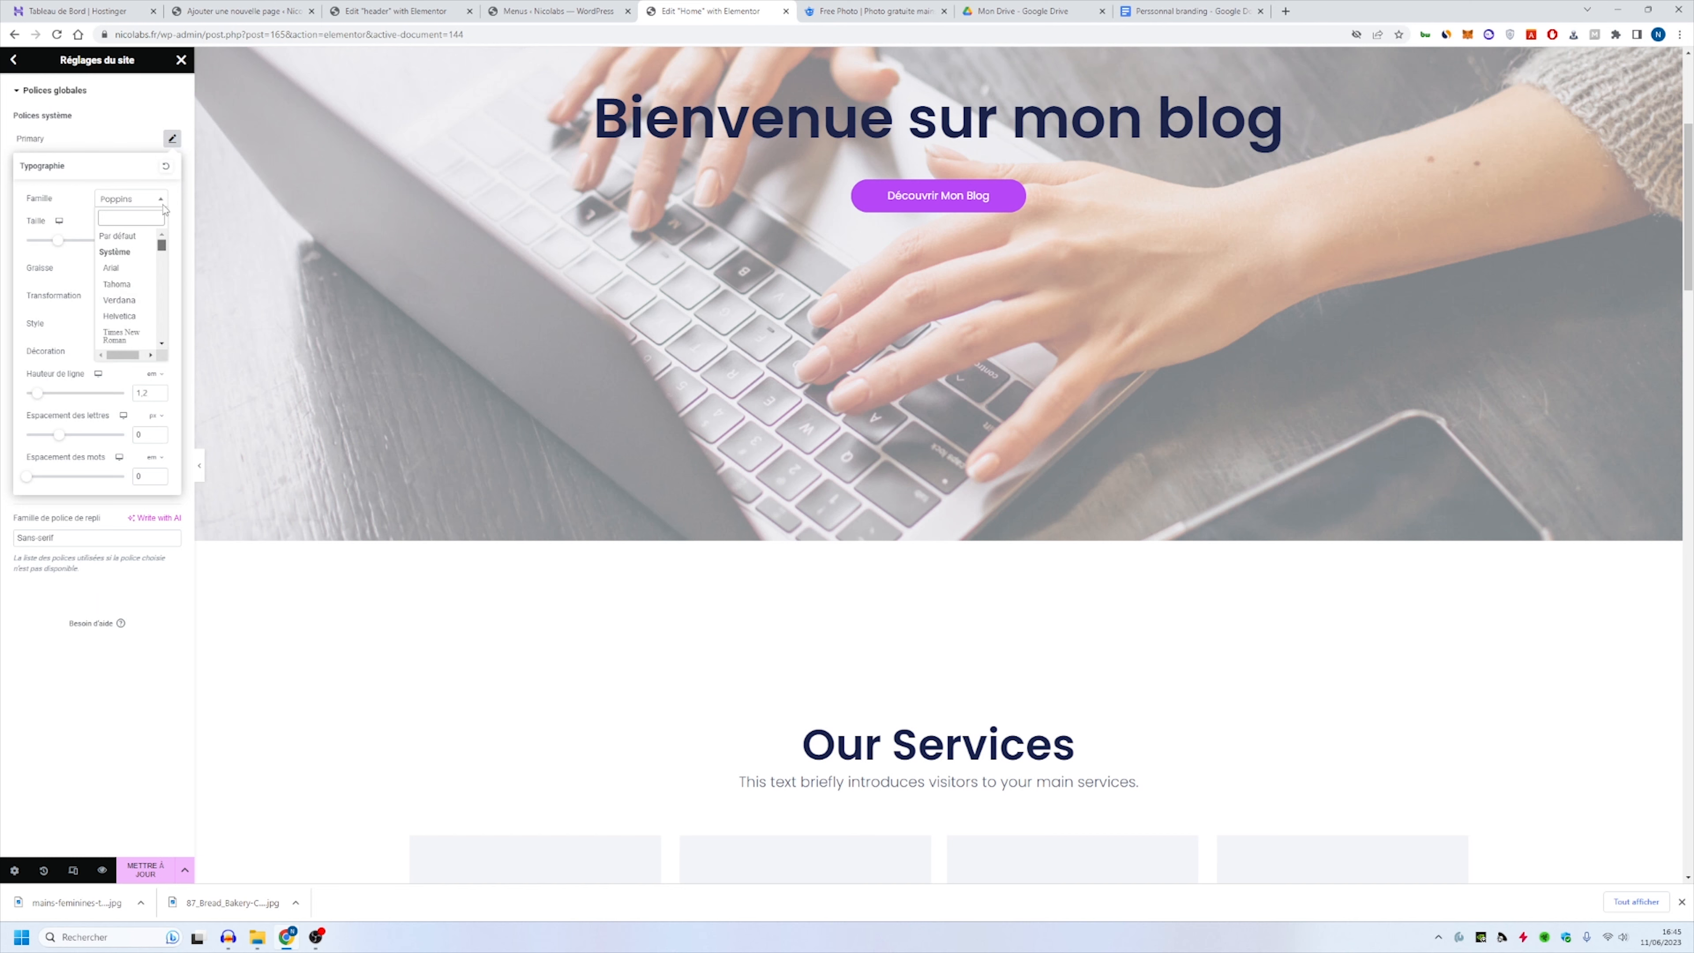
pyautogui.click(130, 270)
pyautogui.scroll(-5, 573, 398)
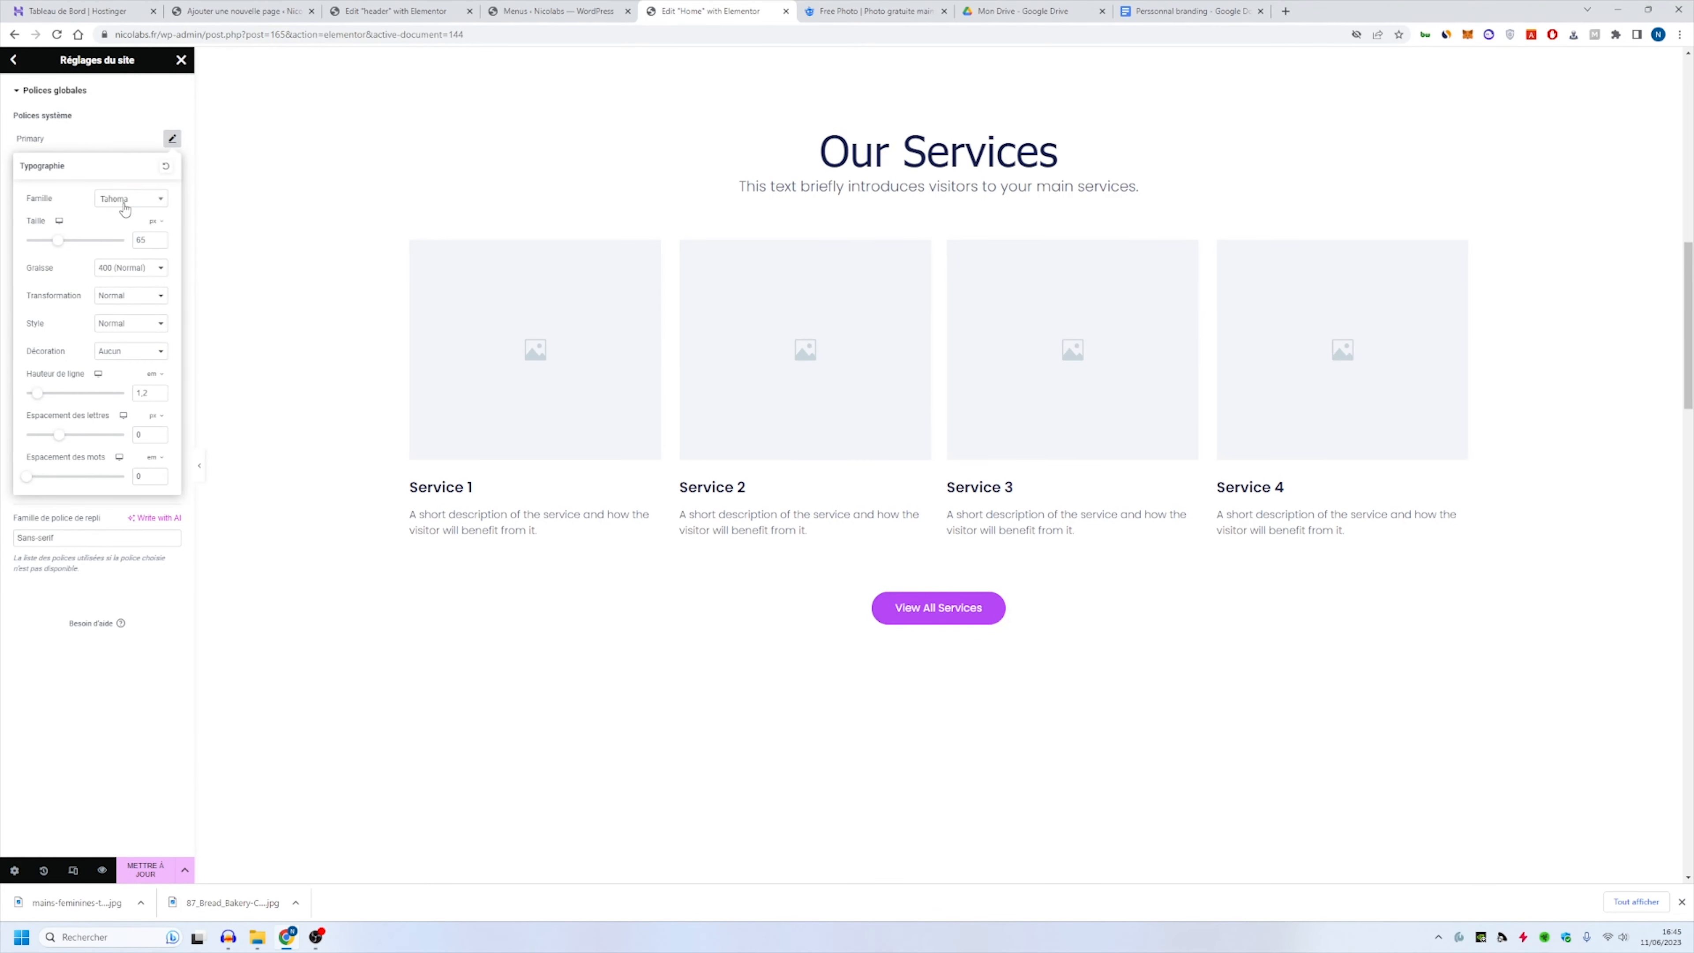
pyautogui.click(124, 203)
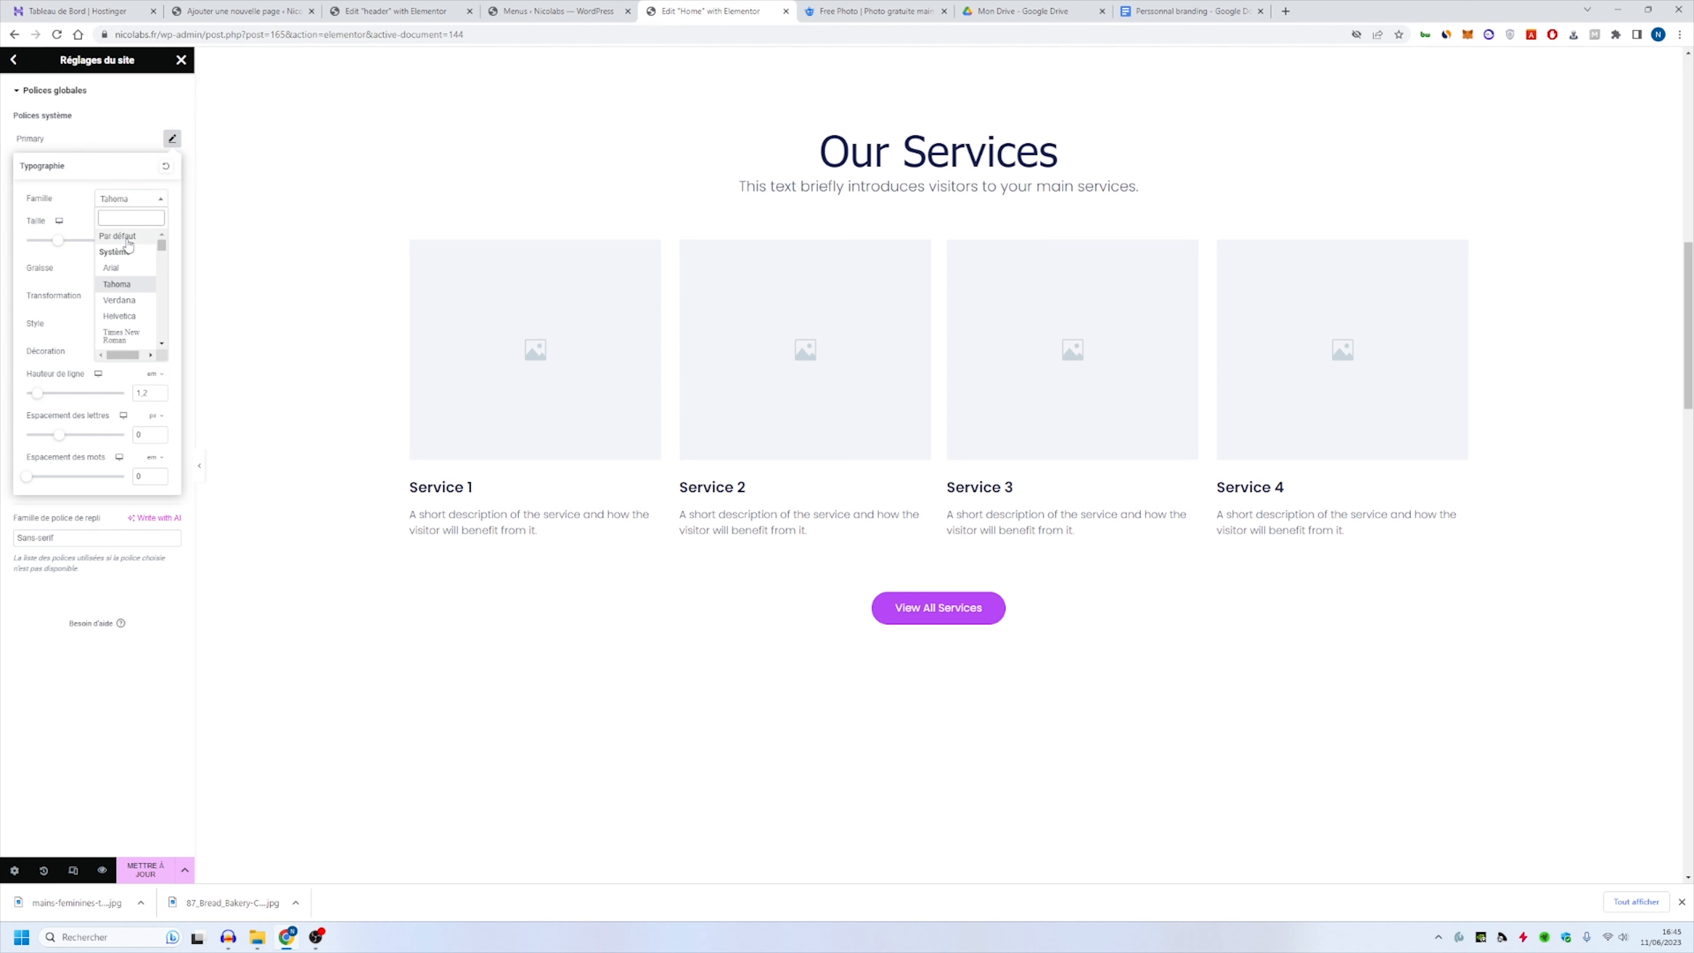
pyautogui.click(129, 238)
pyautogui.click(123, 141)
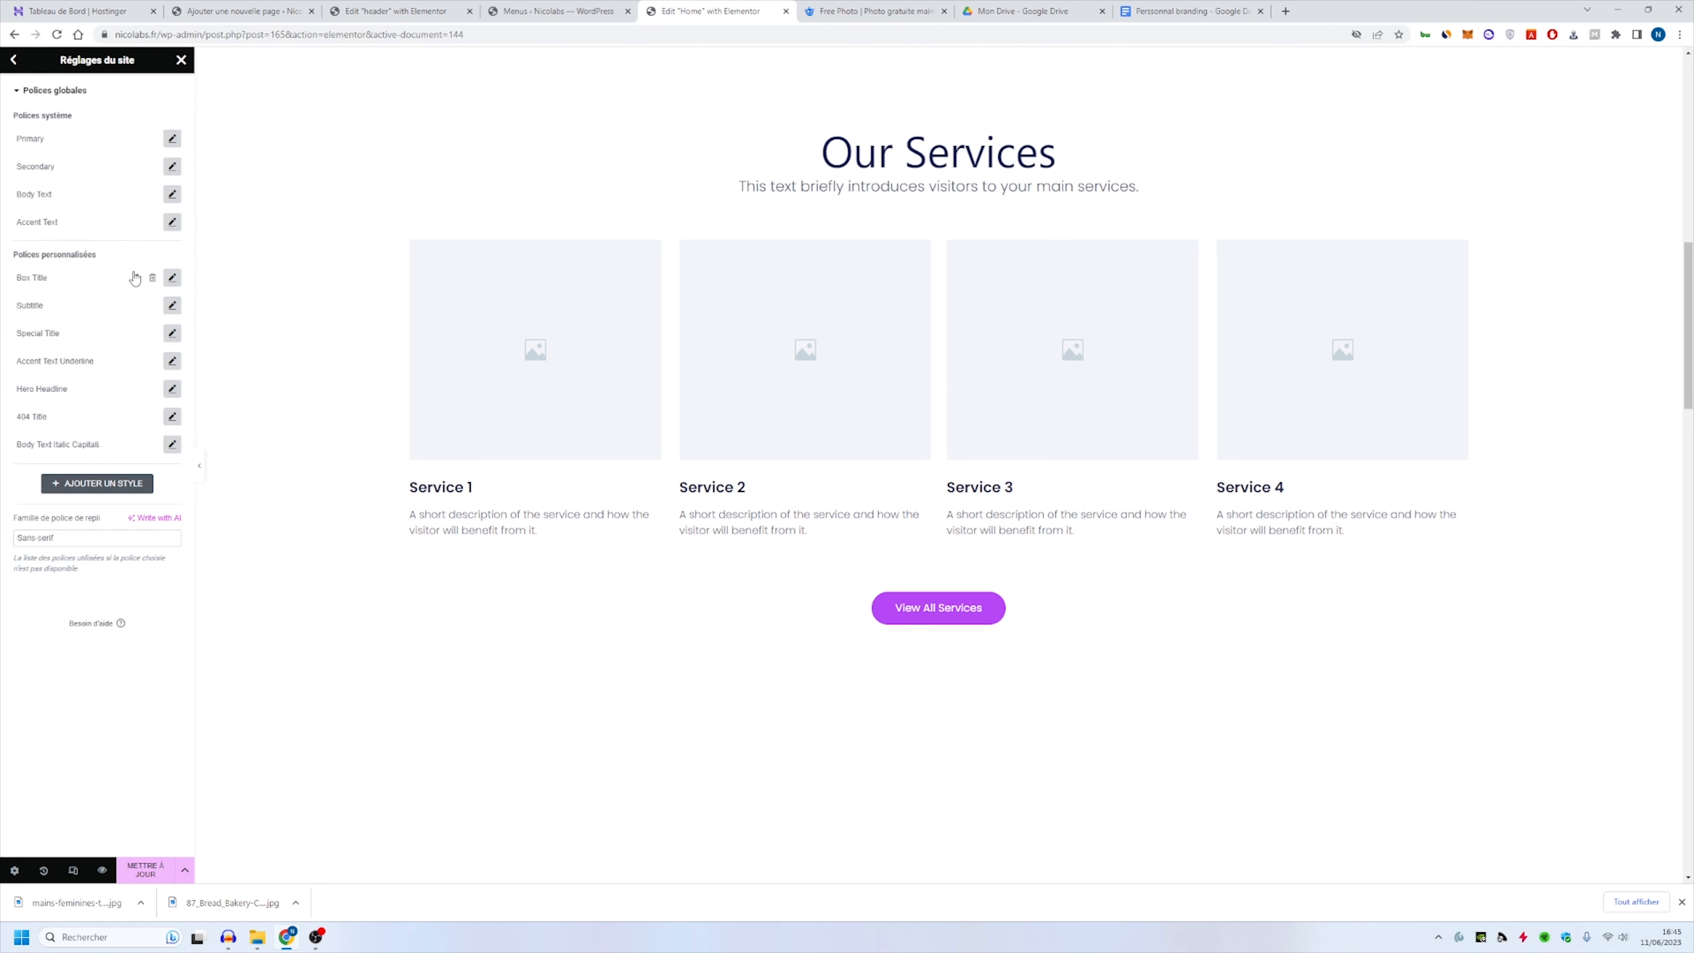
# Step: Set the global Body Text, Accent Text and Subtitle fonts to Arial, and review the homepage preview
pyautogui.click(172, 166)
pyautogui.click(139, 230)
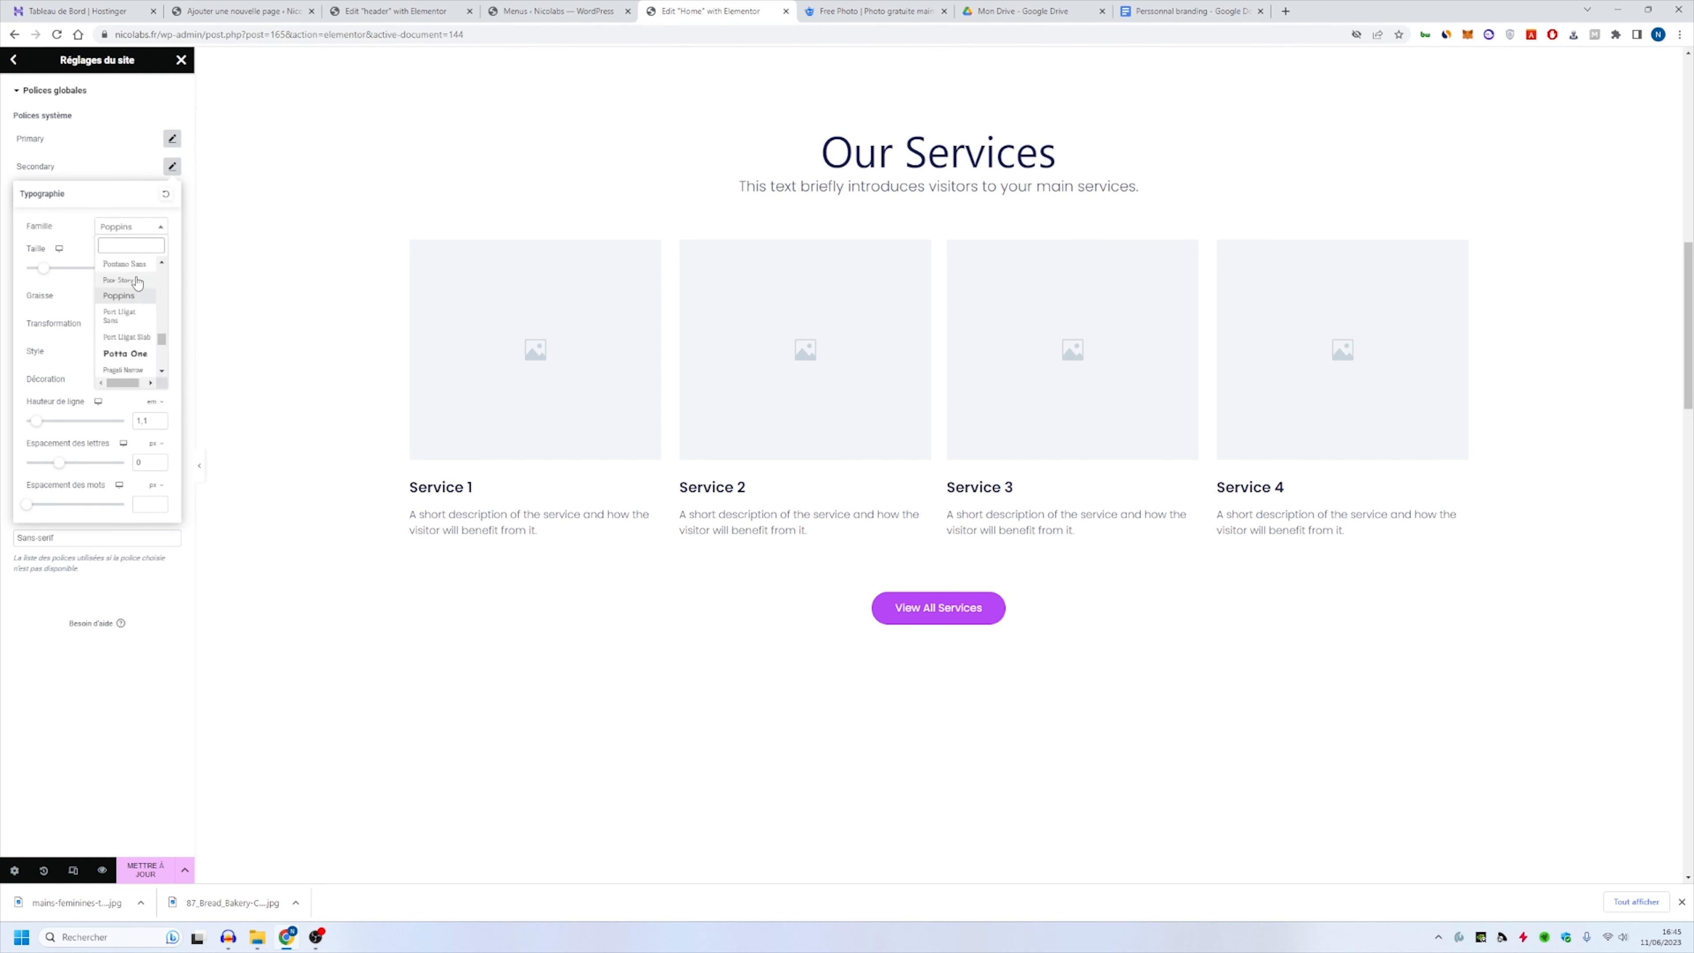
pyautogui.click(136, 296)
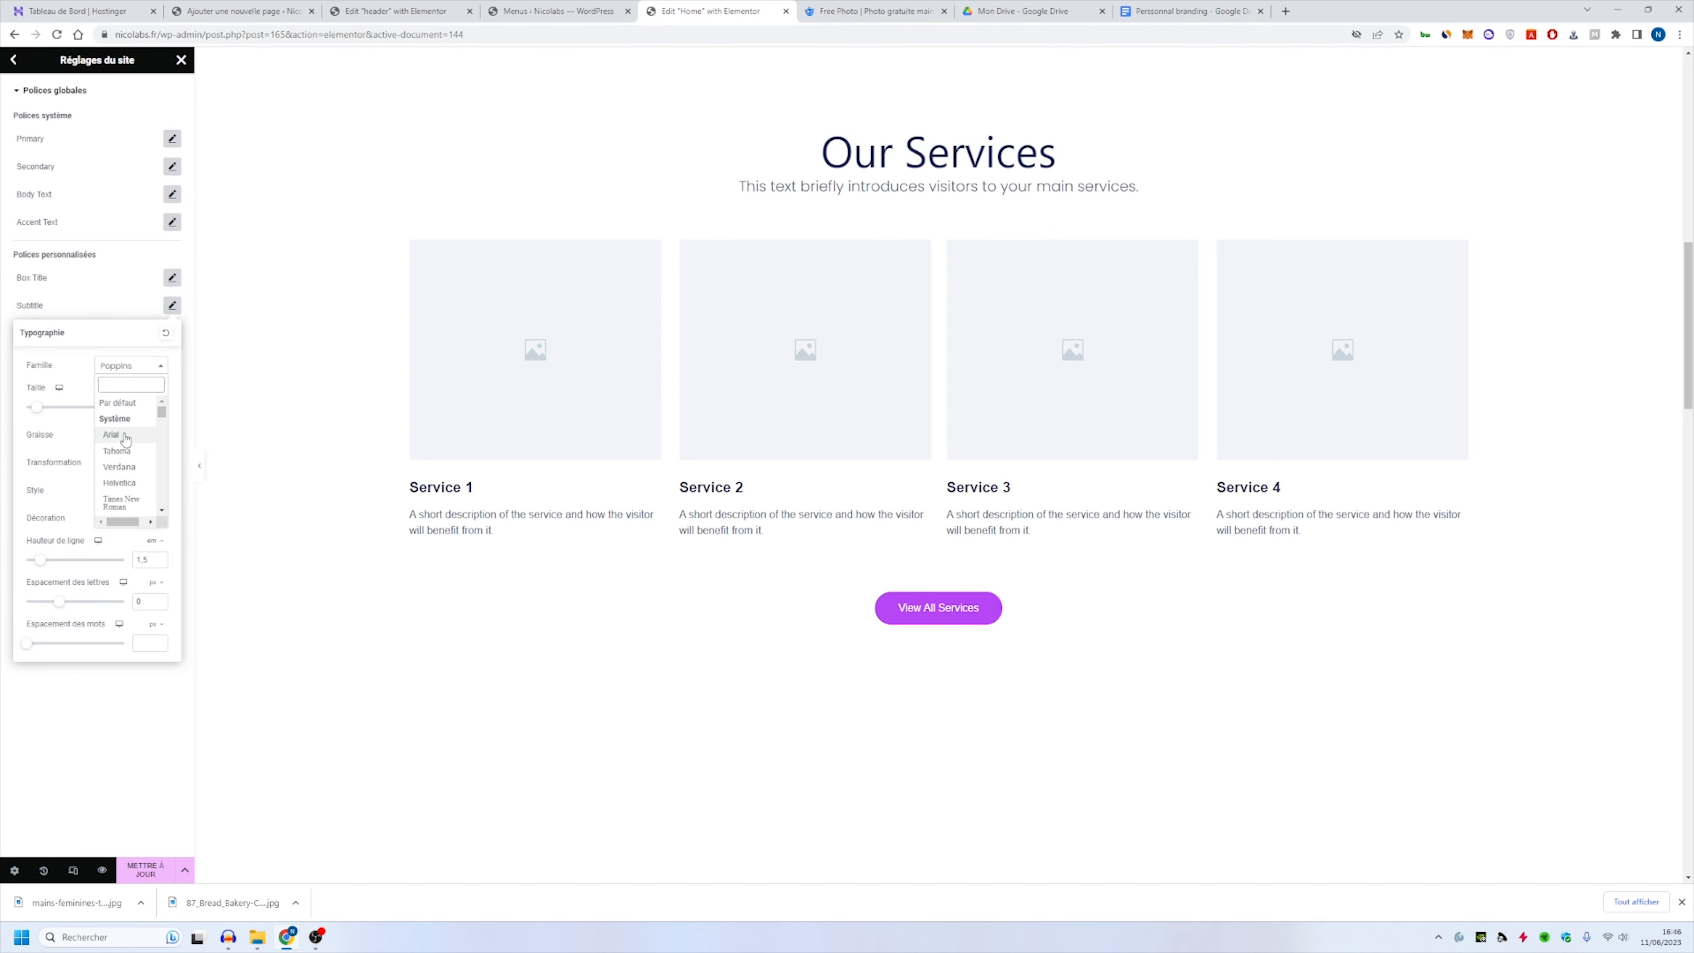
pyautogui.click(123, 436)
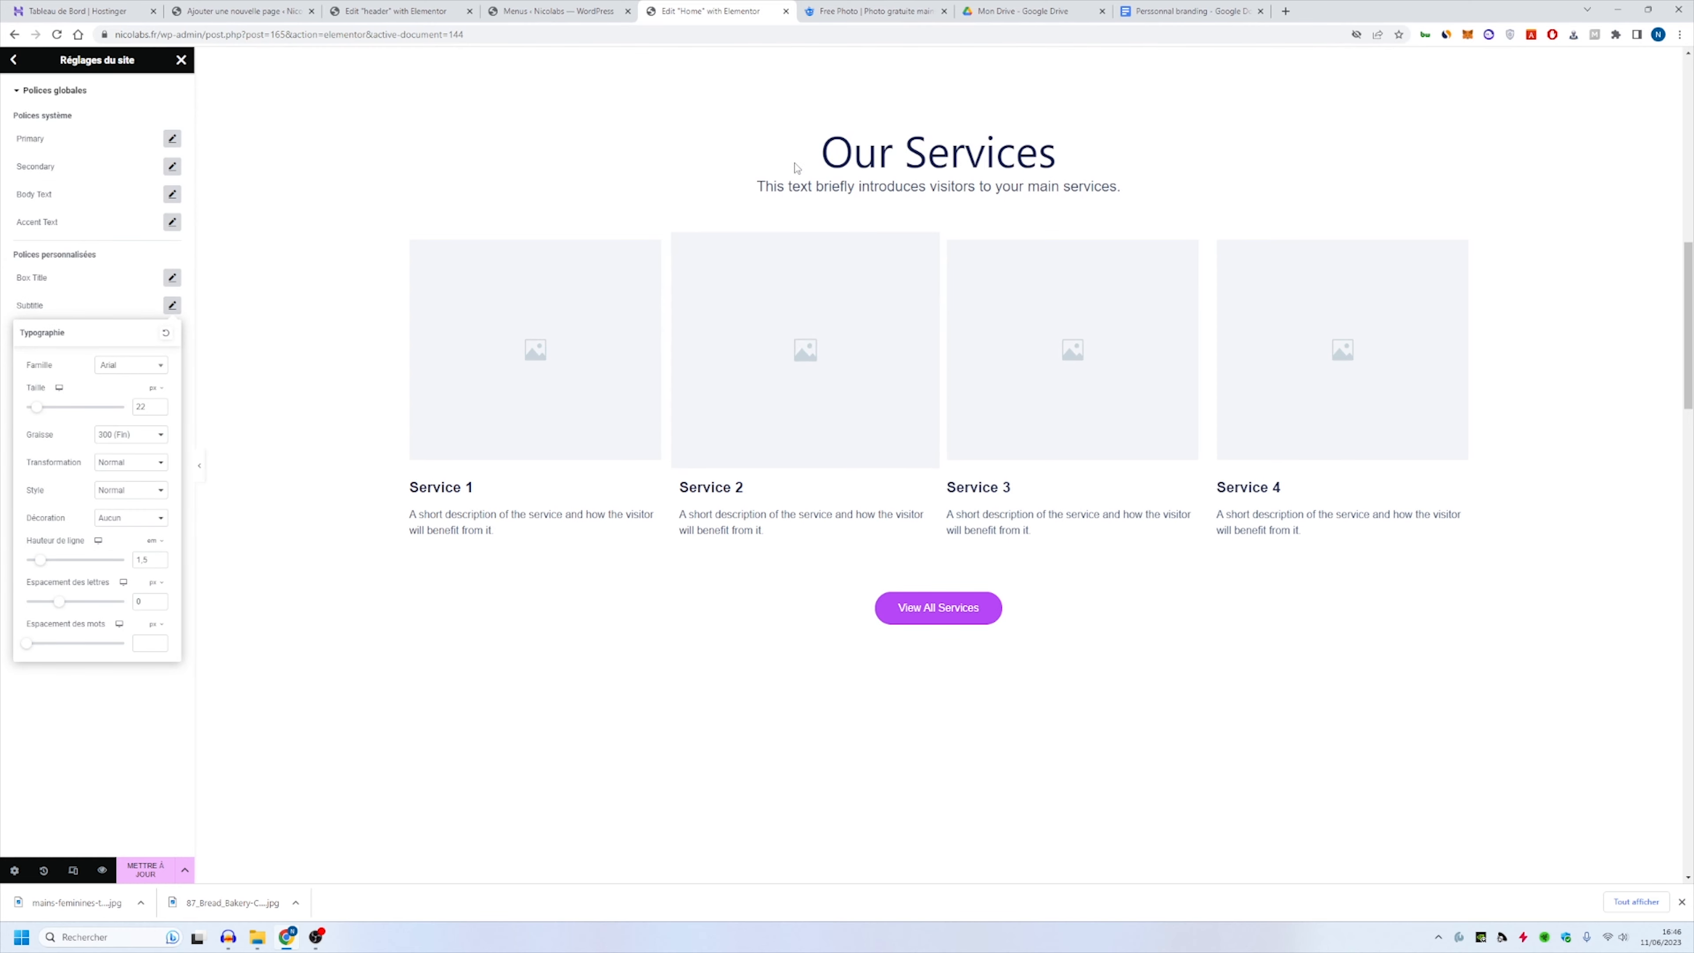
pyautogui.click(631, 106)
pyautogui.scroll(9, 717, 282)
pyautogui.scroll(5, 718, 282)
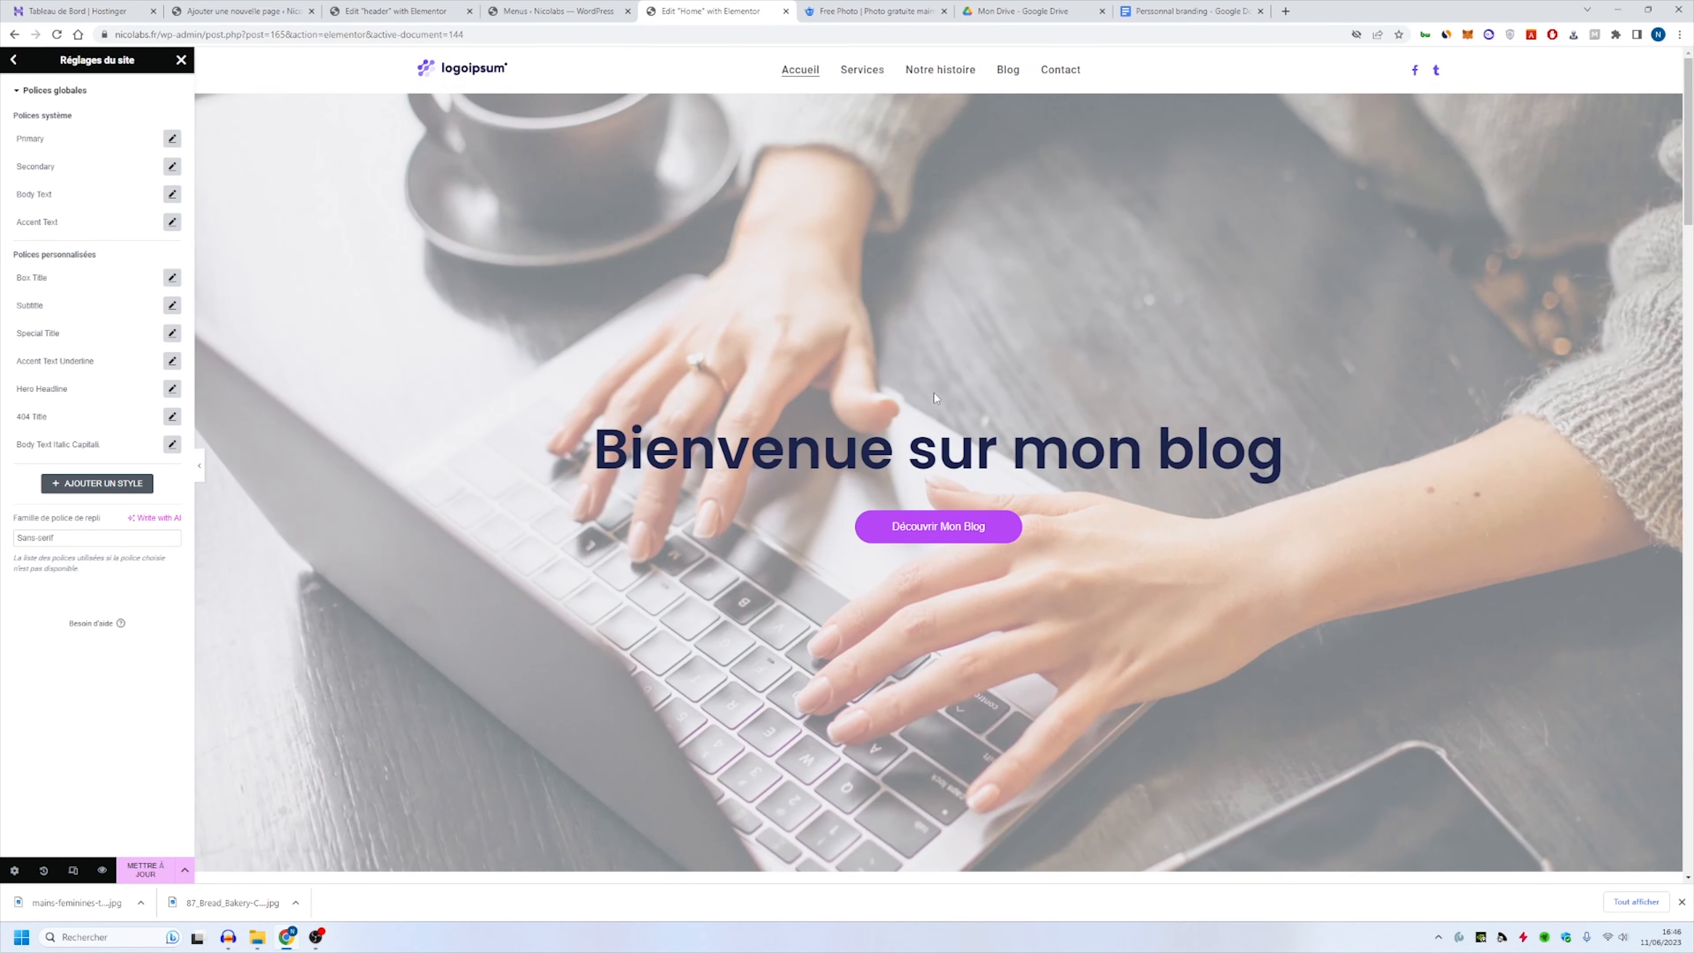
pyautogui.scroll(-10, 934, 393)
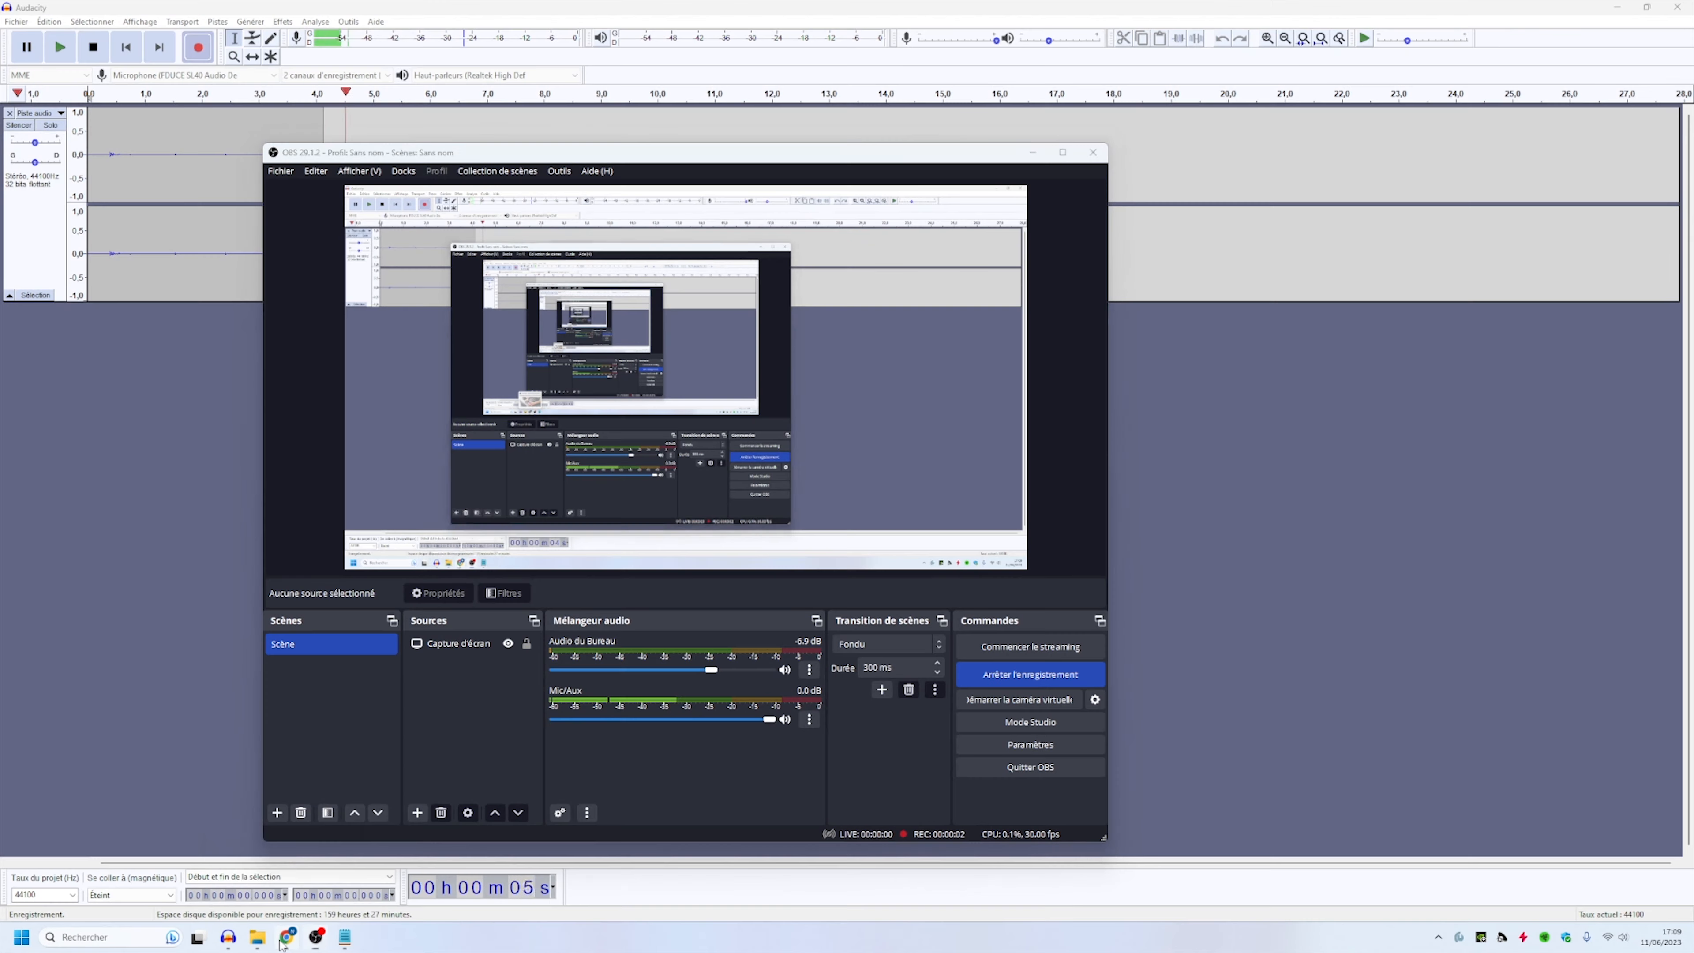
# Step: Switch to the browser and check the live site's Blog and Contact pages through the header navigation
pyautogui.click(283, 939)
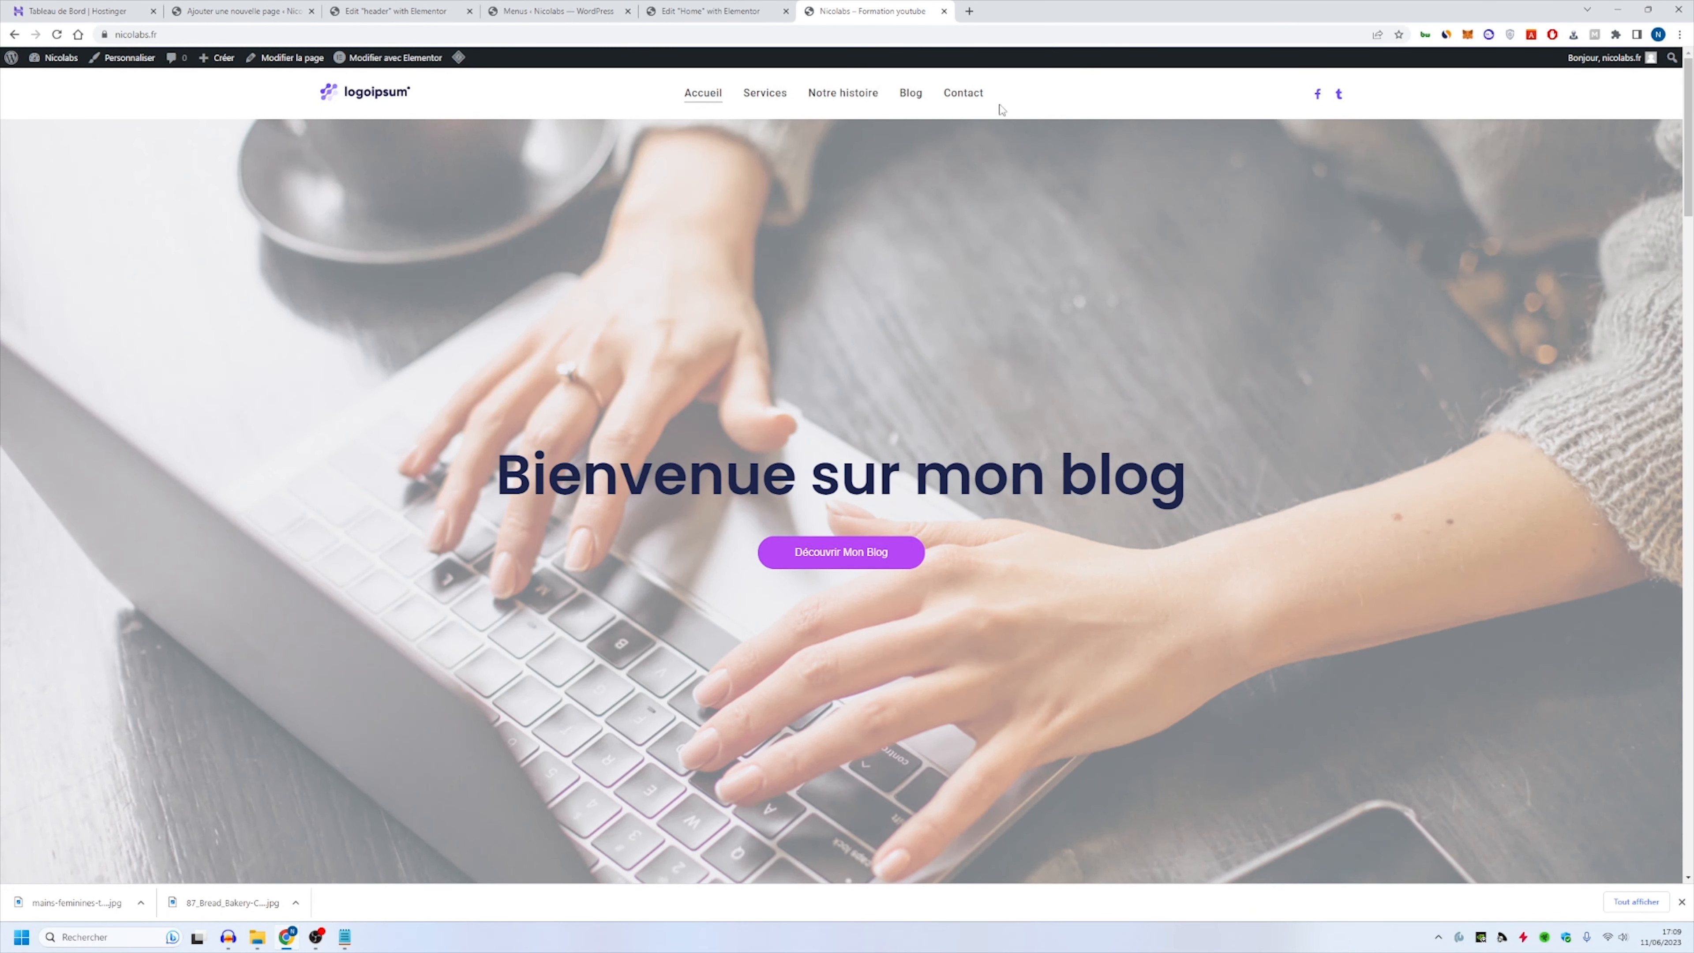
pyautogui.click(908, 95)
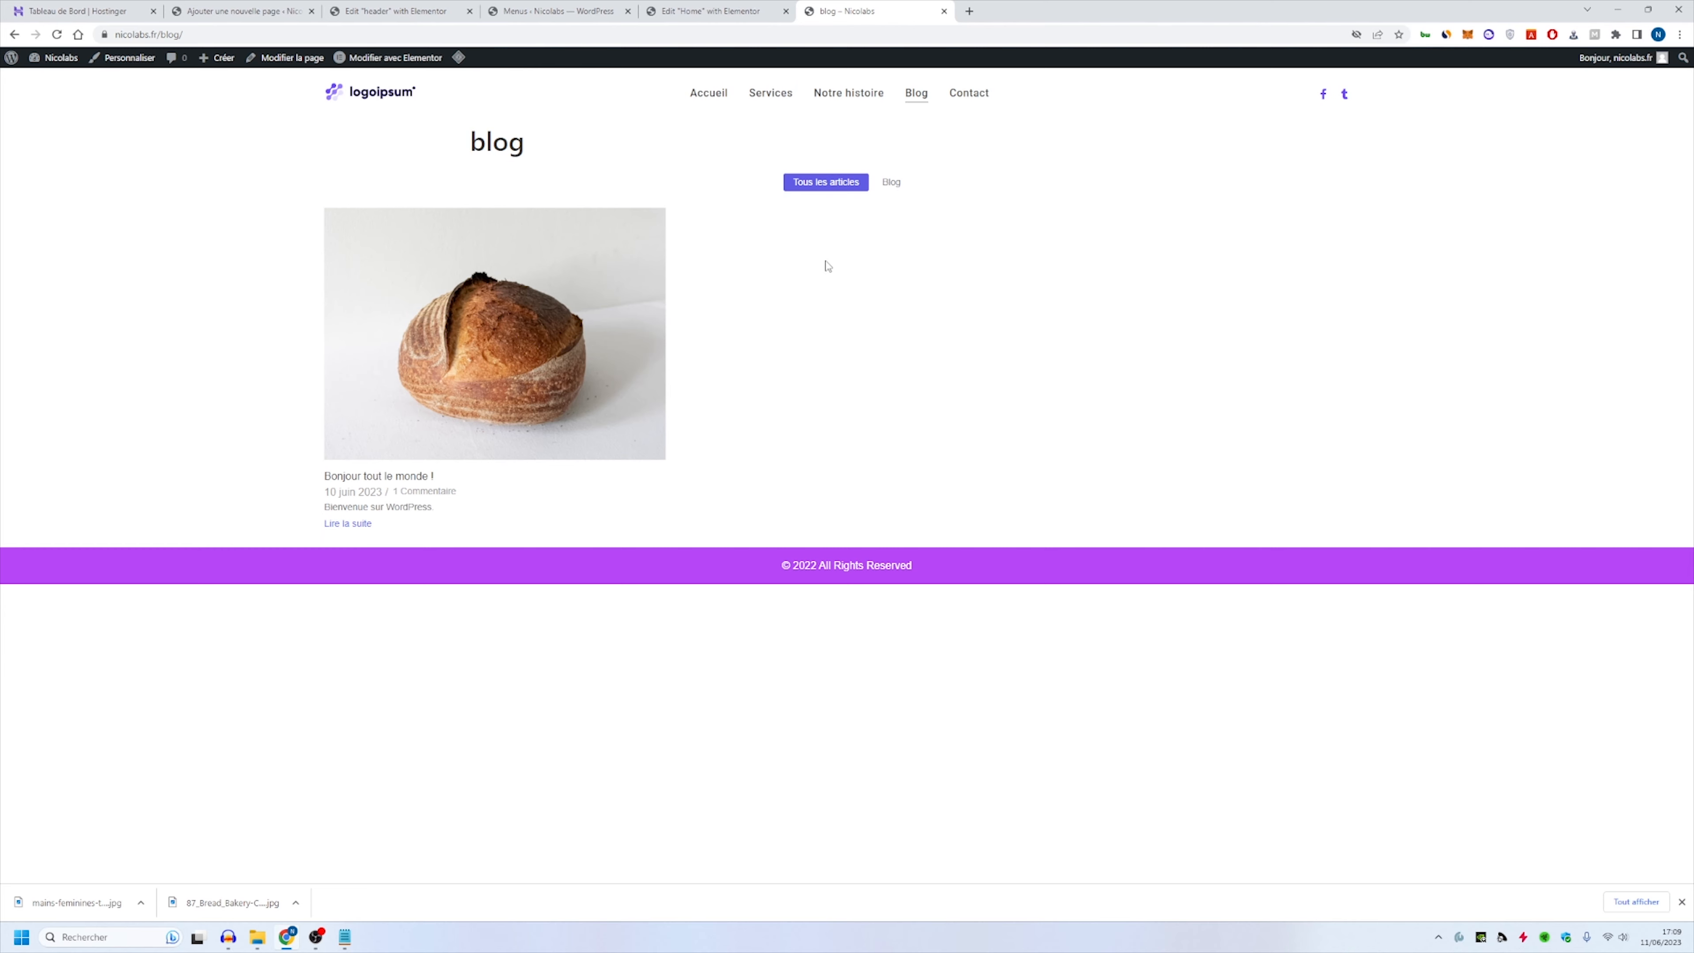
pyautogui.click(968, 93)
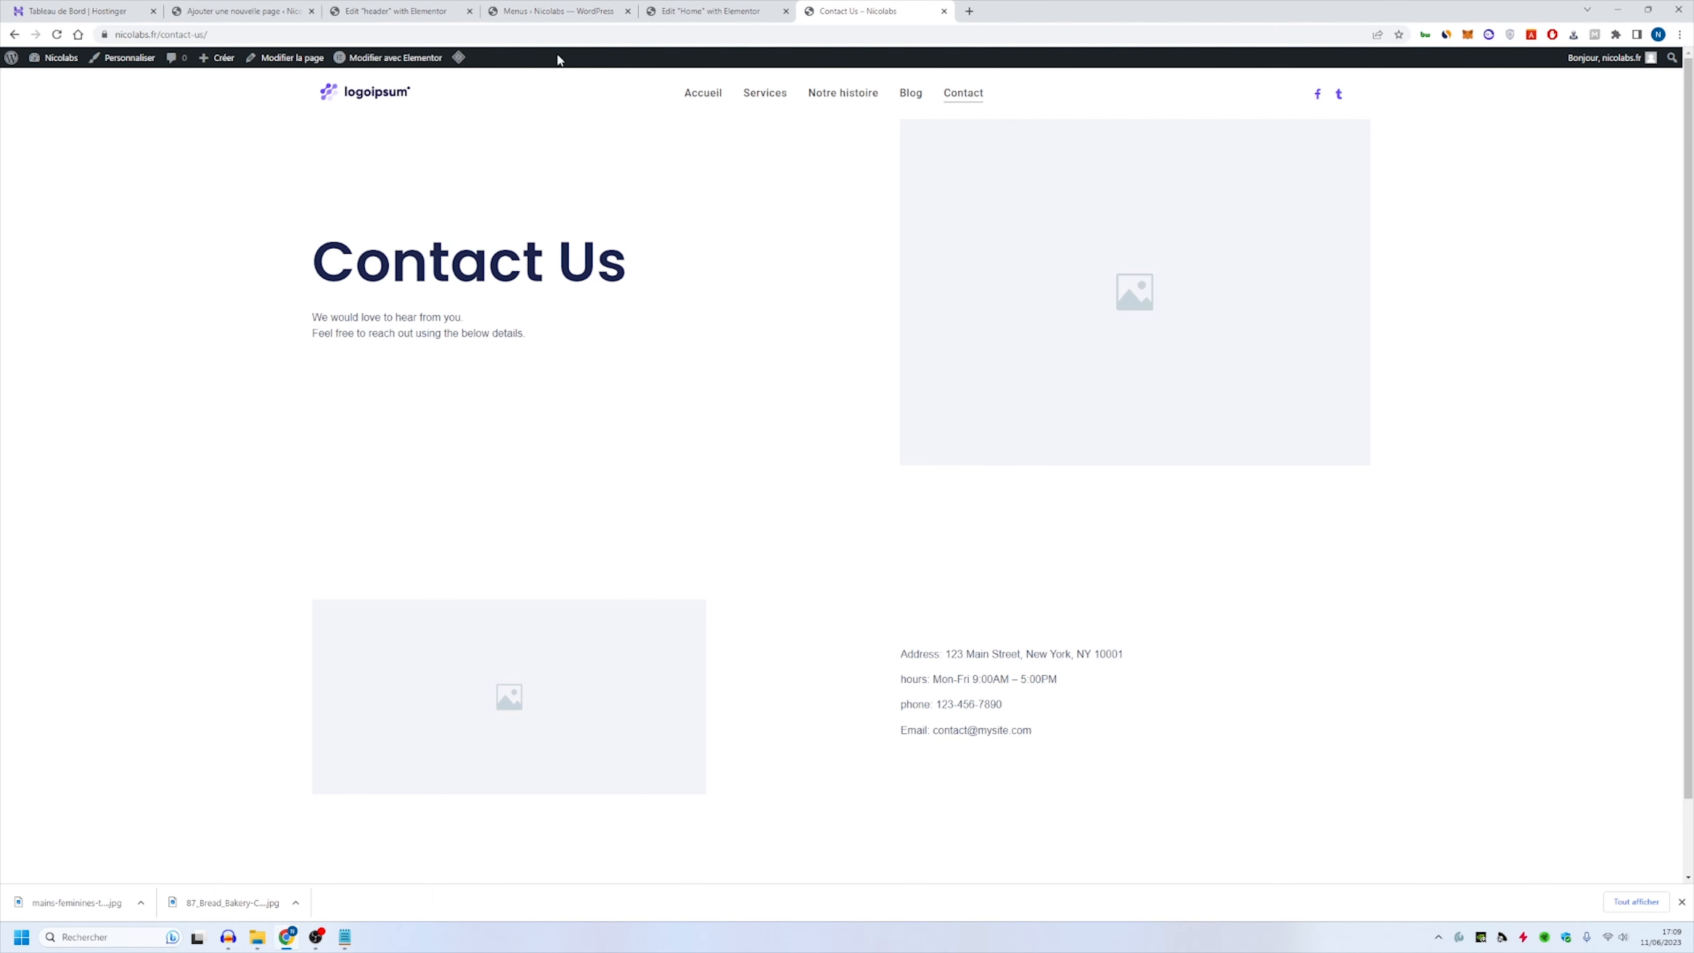
# Step: In the WordPress dashboard, search the plugins for "contact", and install and activate Contact Form 7
pyautogui.click(586, 11)
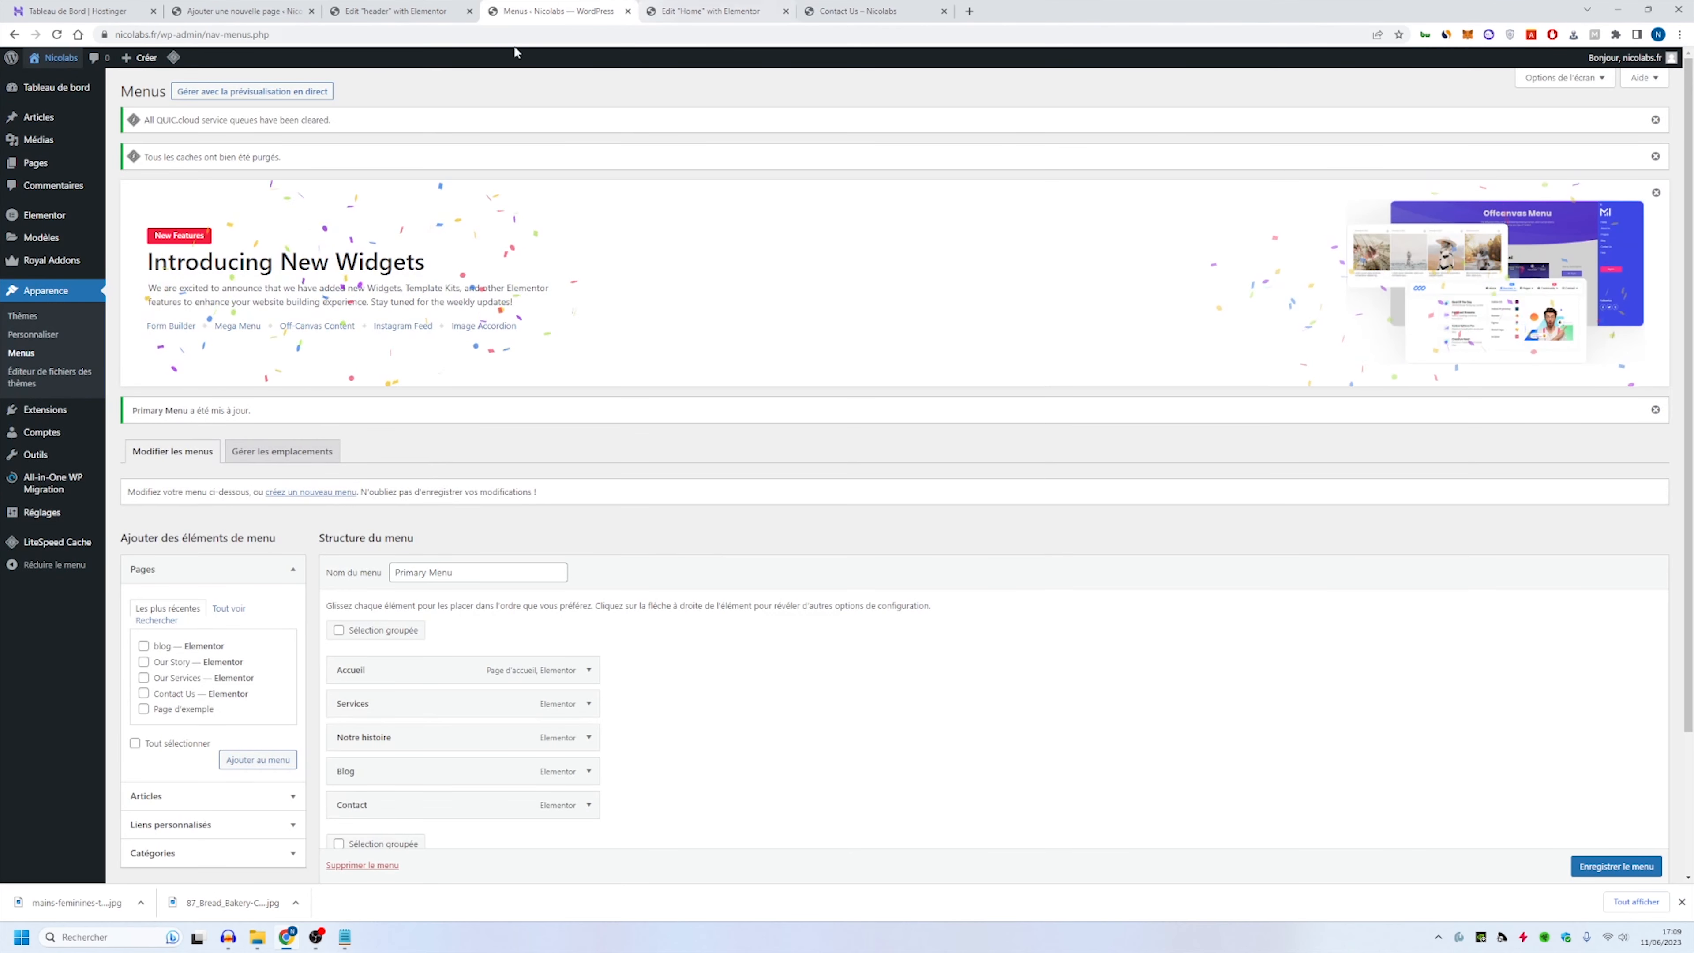
pyautogui.click(127, 432)
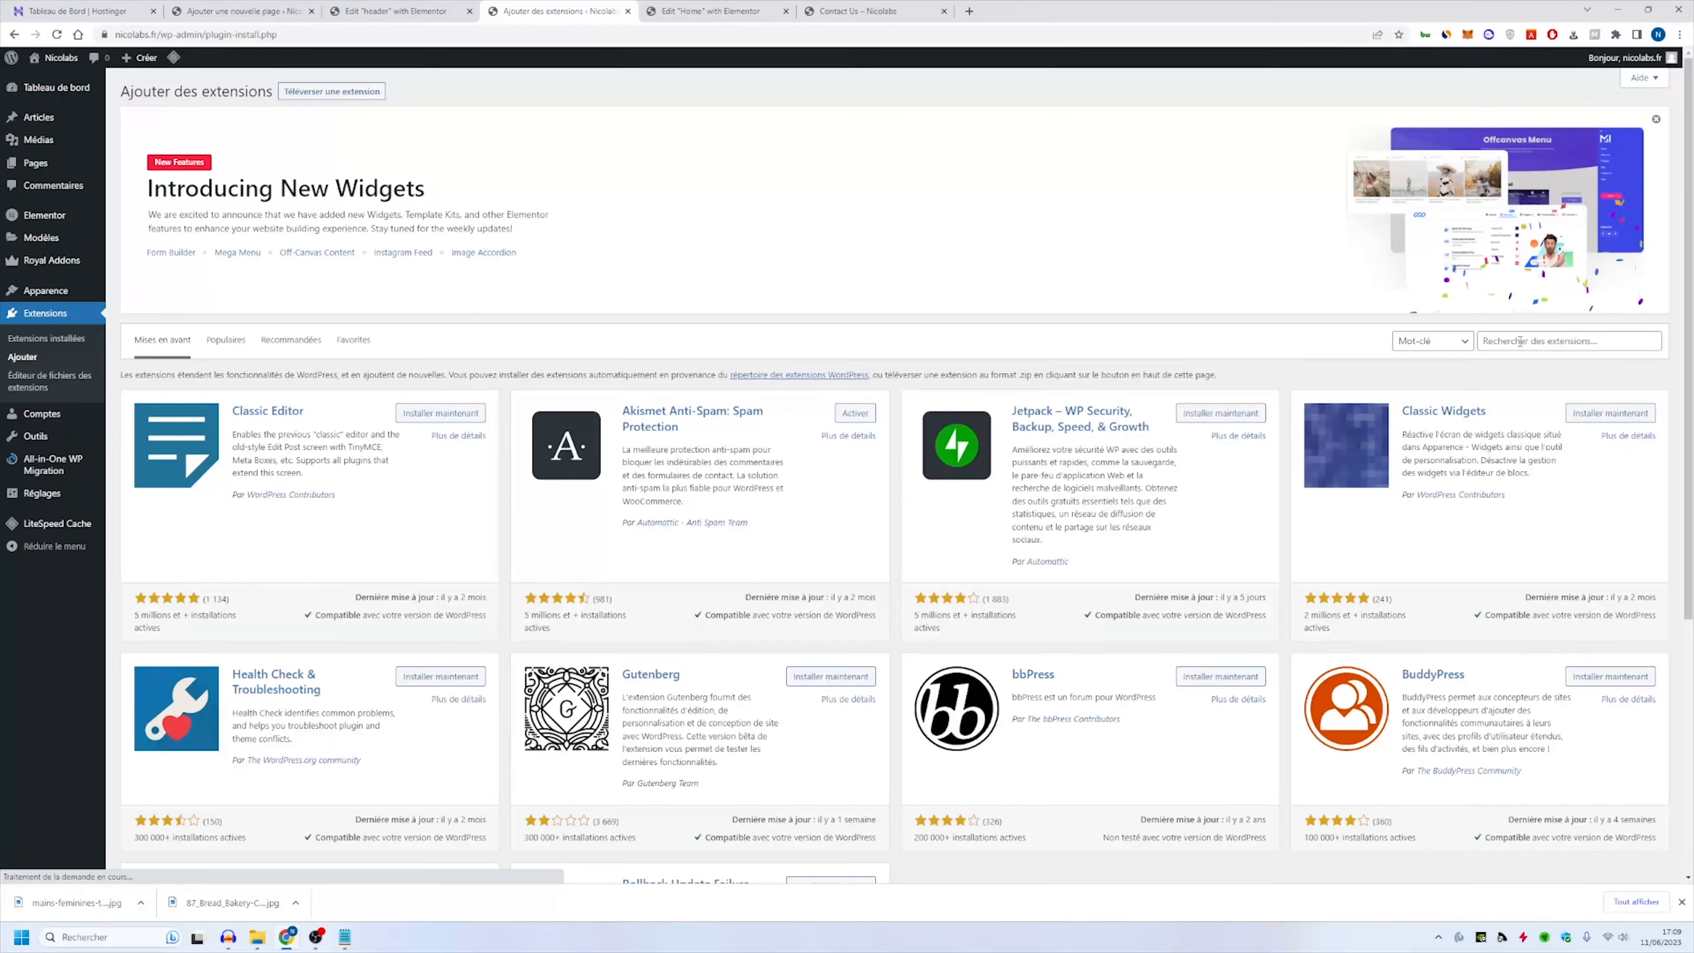
pyautogui.click(1496, 340)
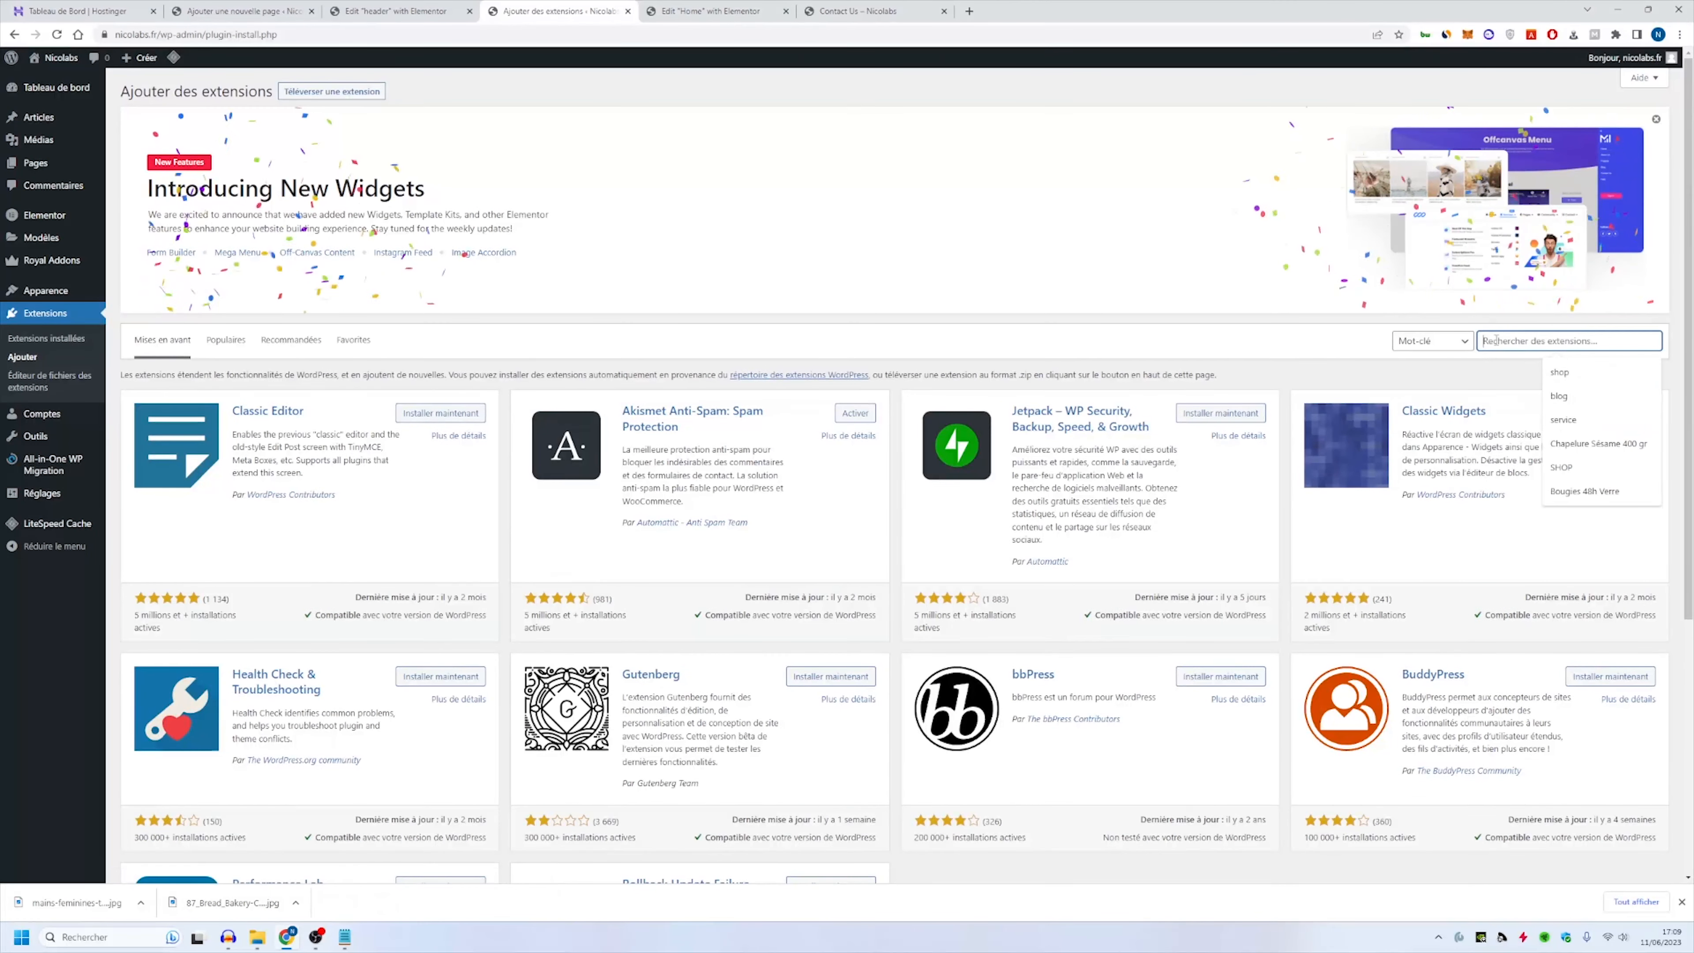
pyautogui.write('contact')
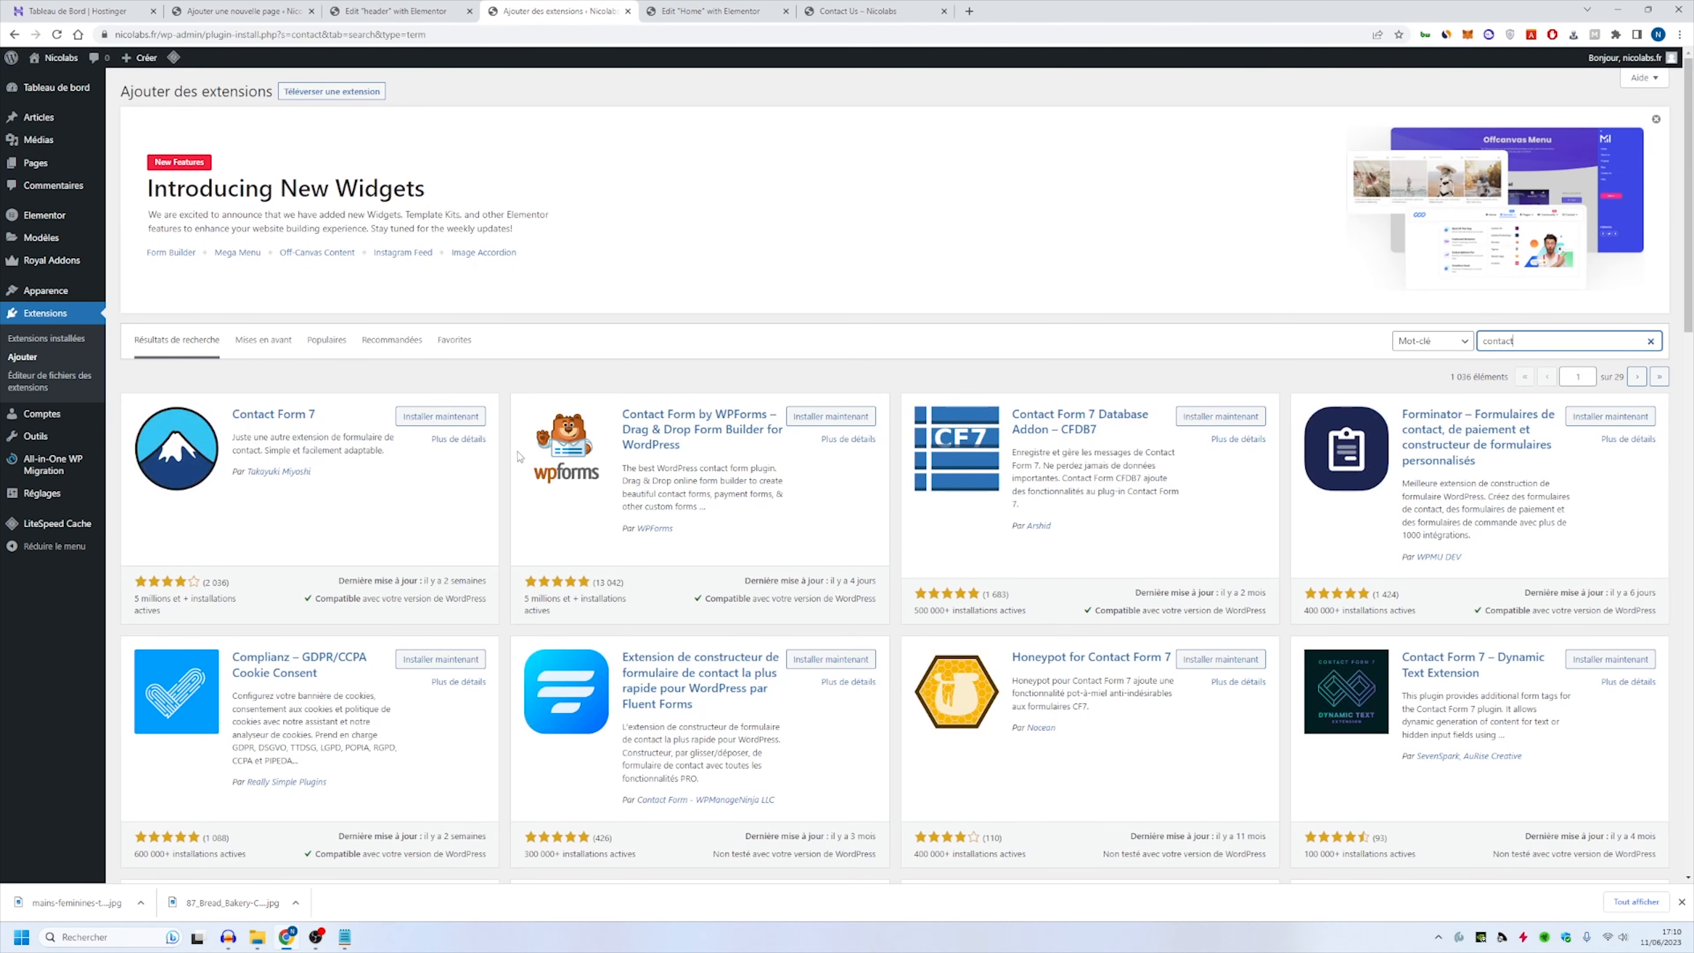
pyautogui.click(442, 416)
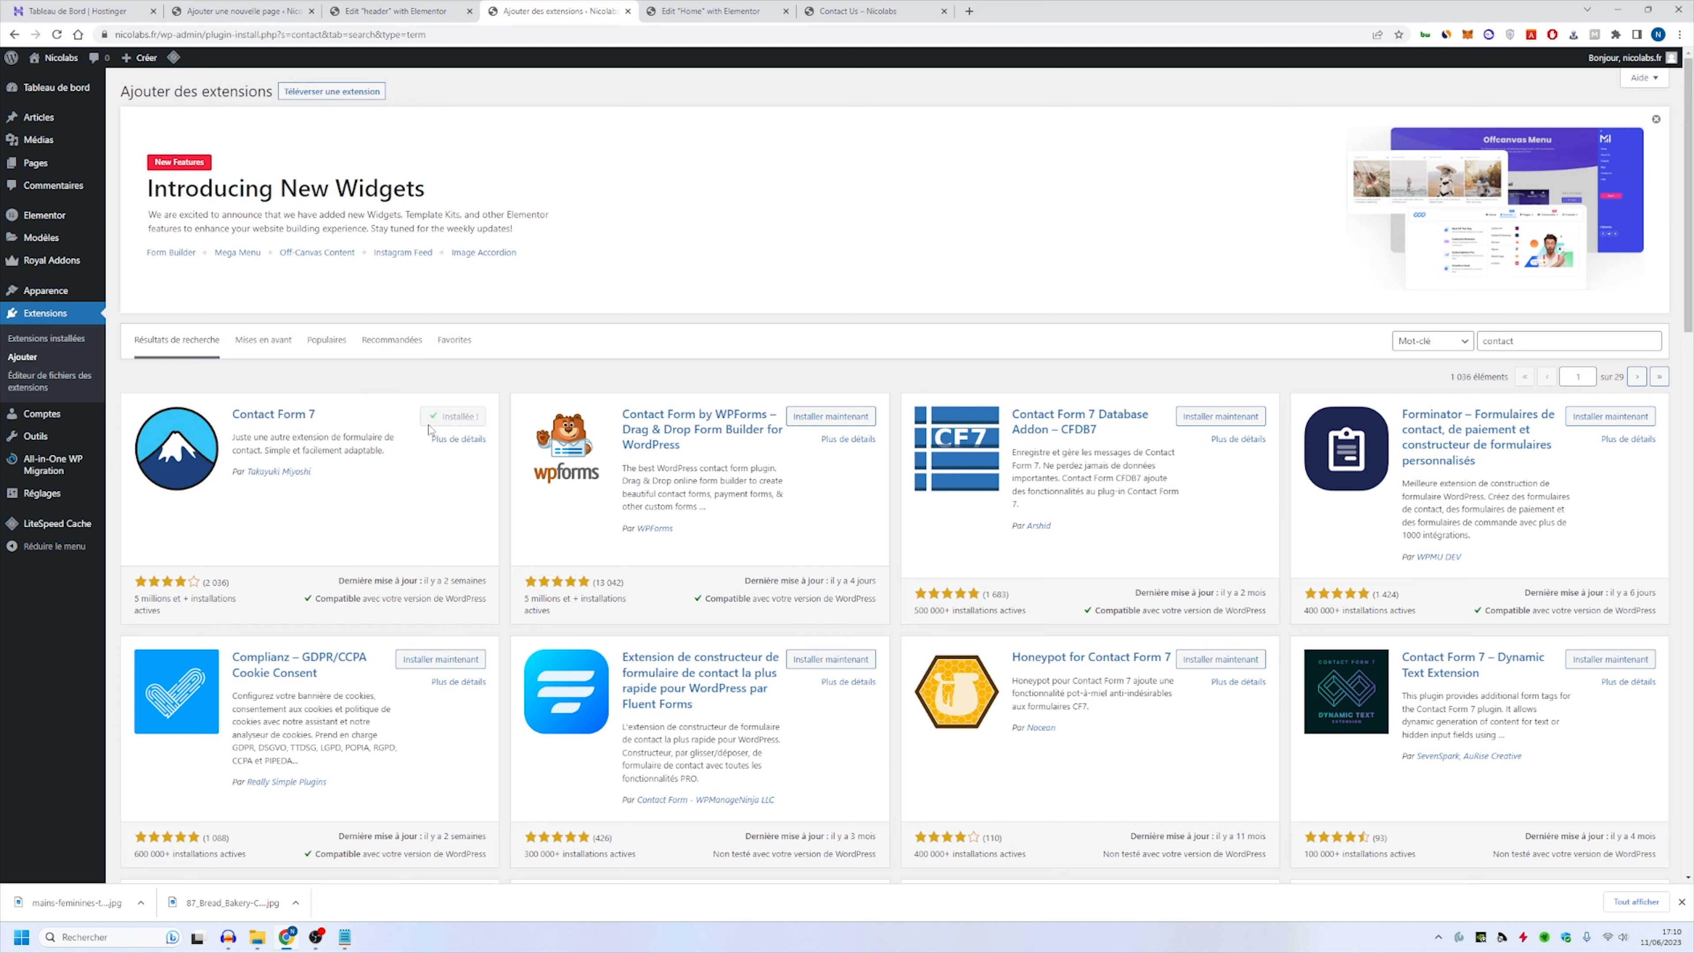
pyautogui.click(443, 425)
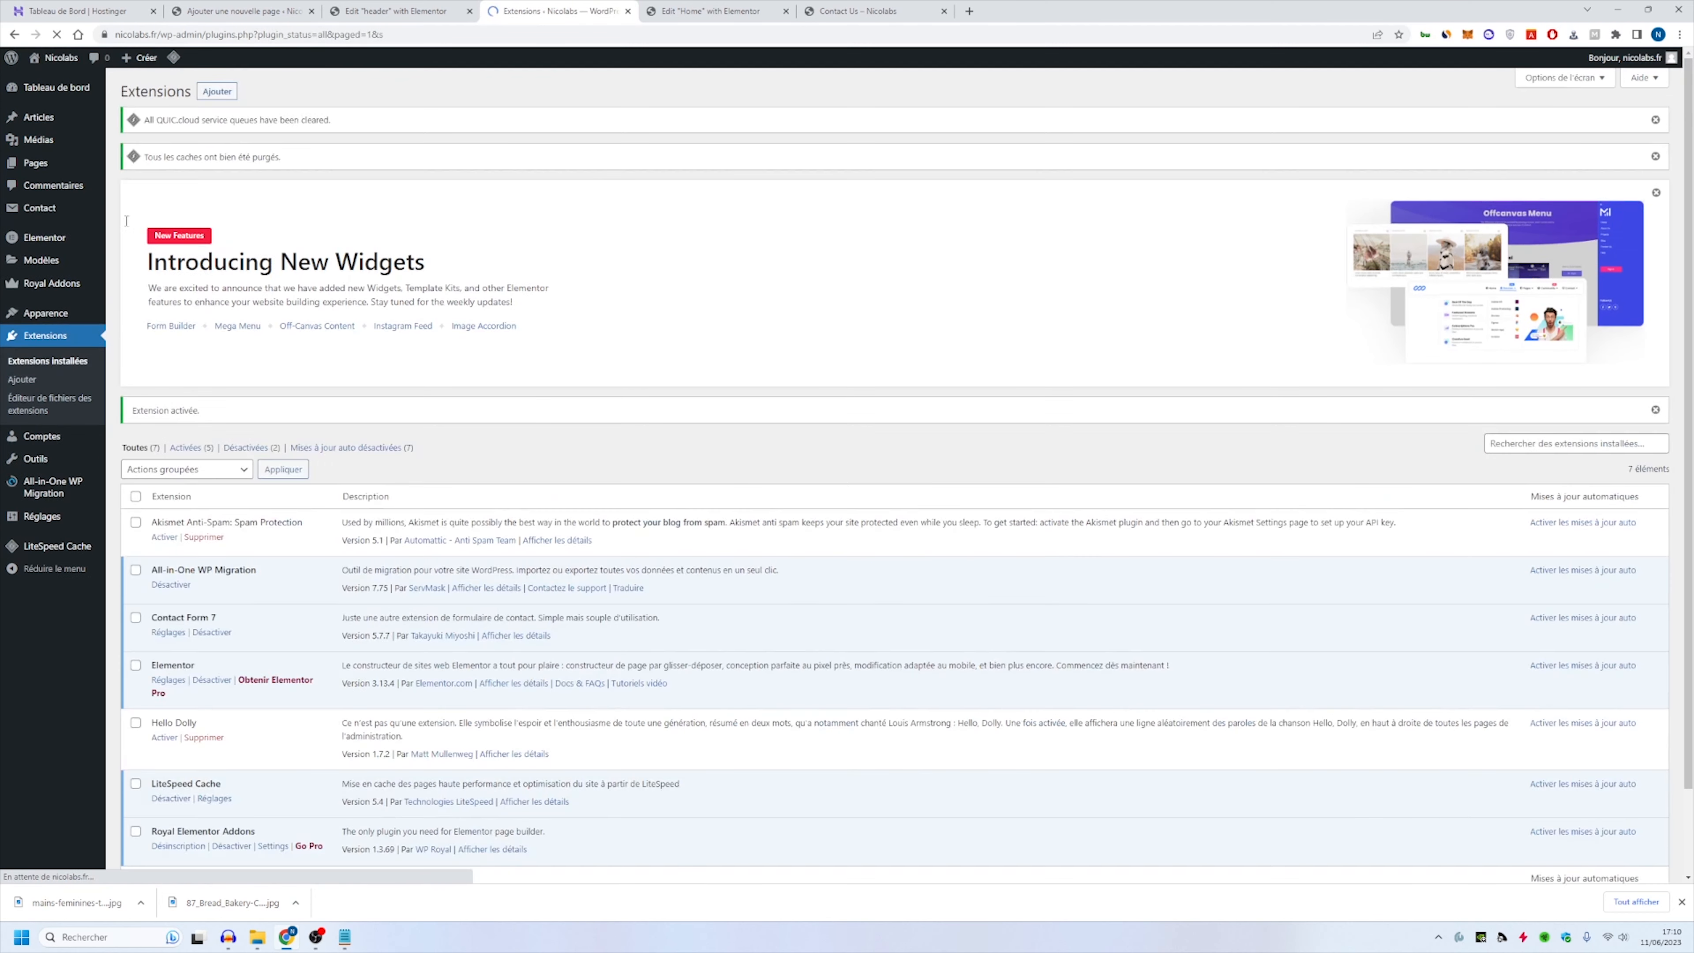
# Step: Open the list of contact forms and copy the shortcode of Formulaire de contact 1
pyautogui.moveTo(99, 215)
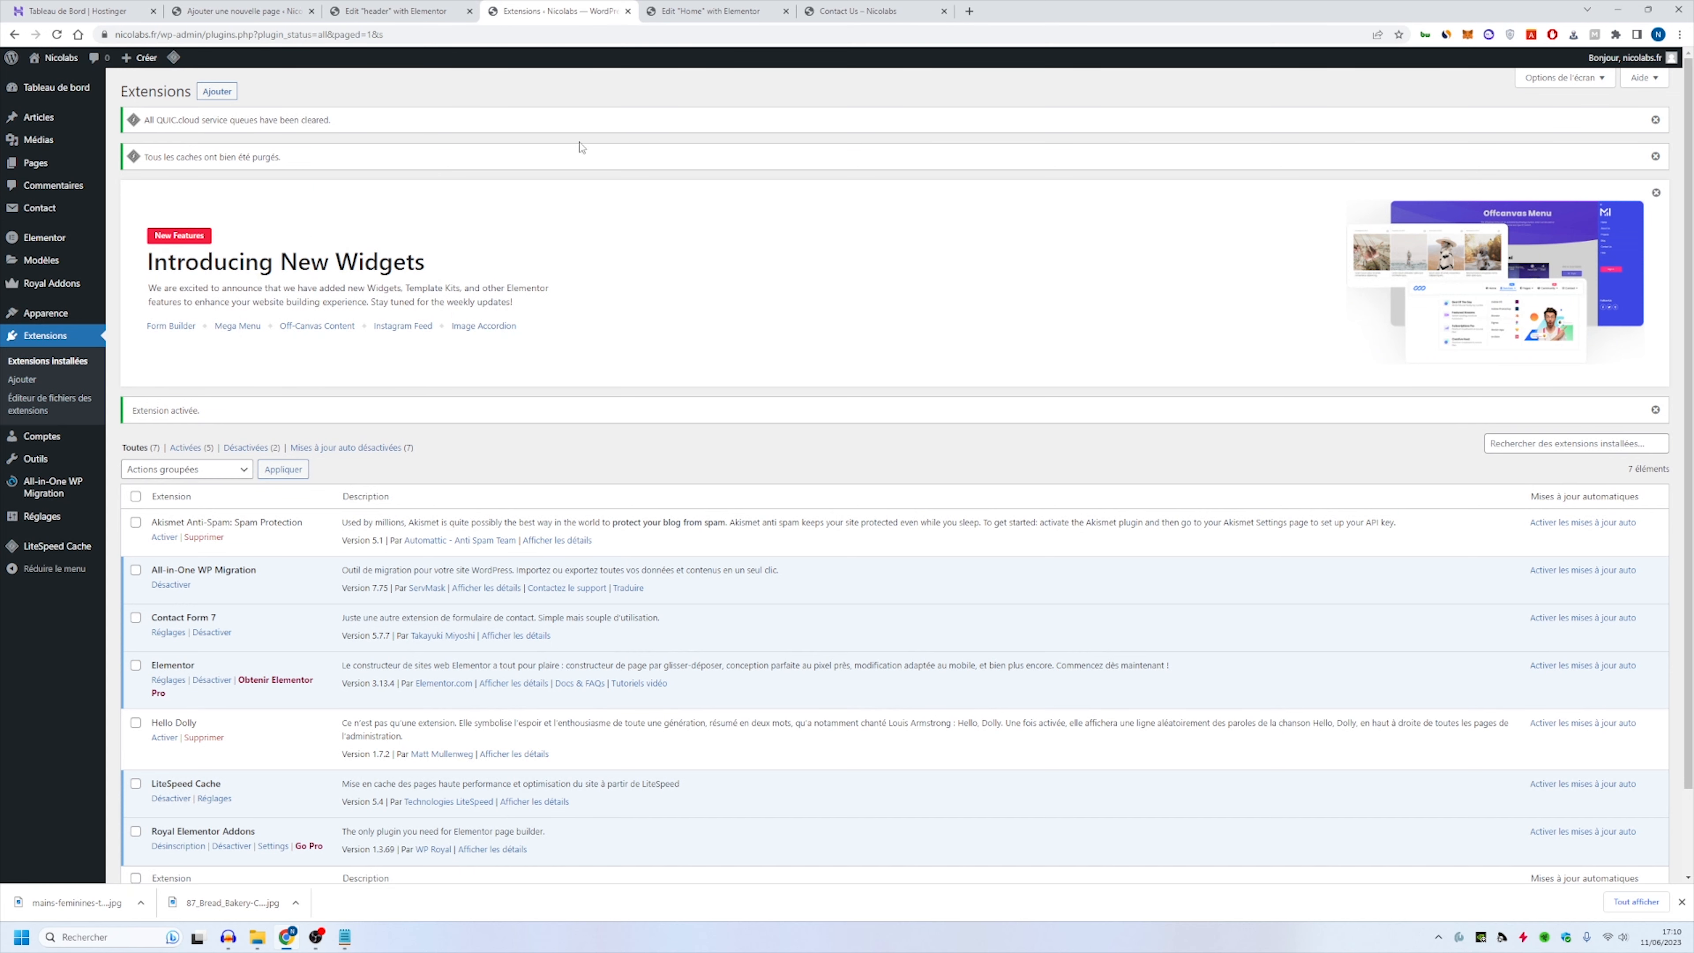
pyautogui.click(143, 208)
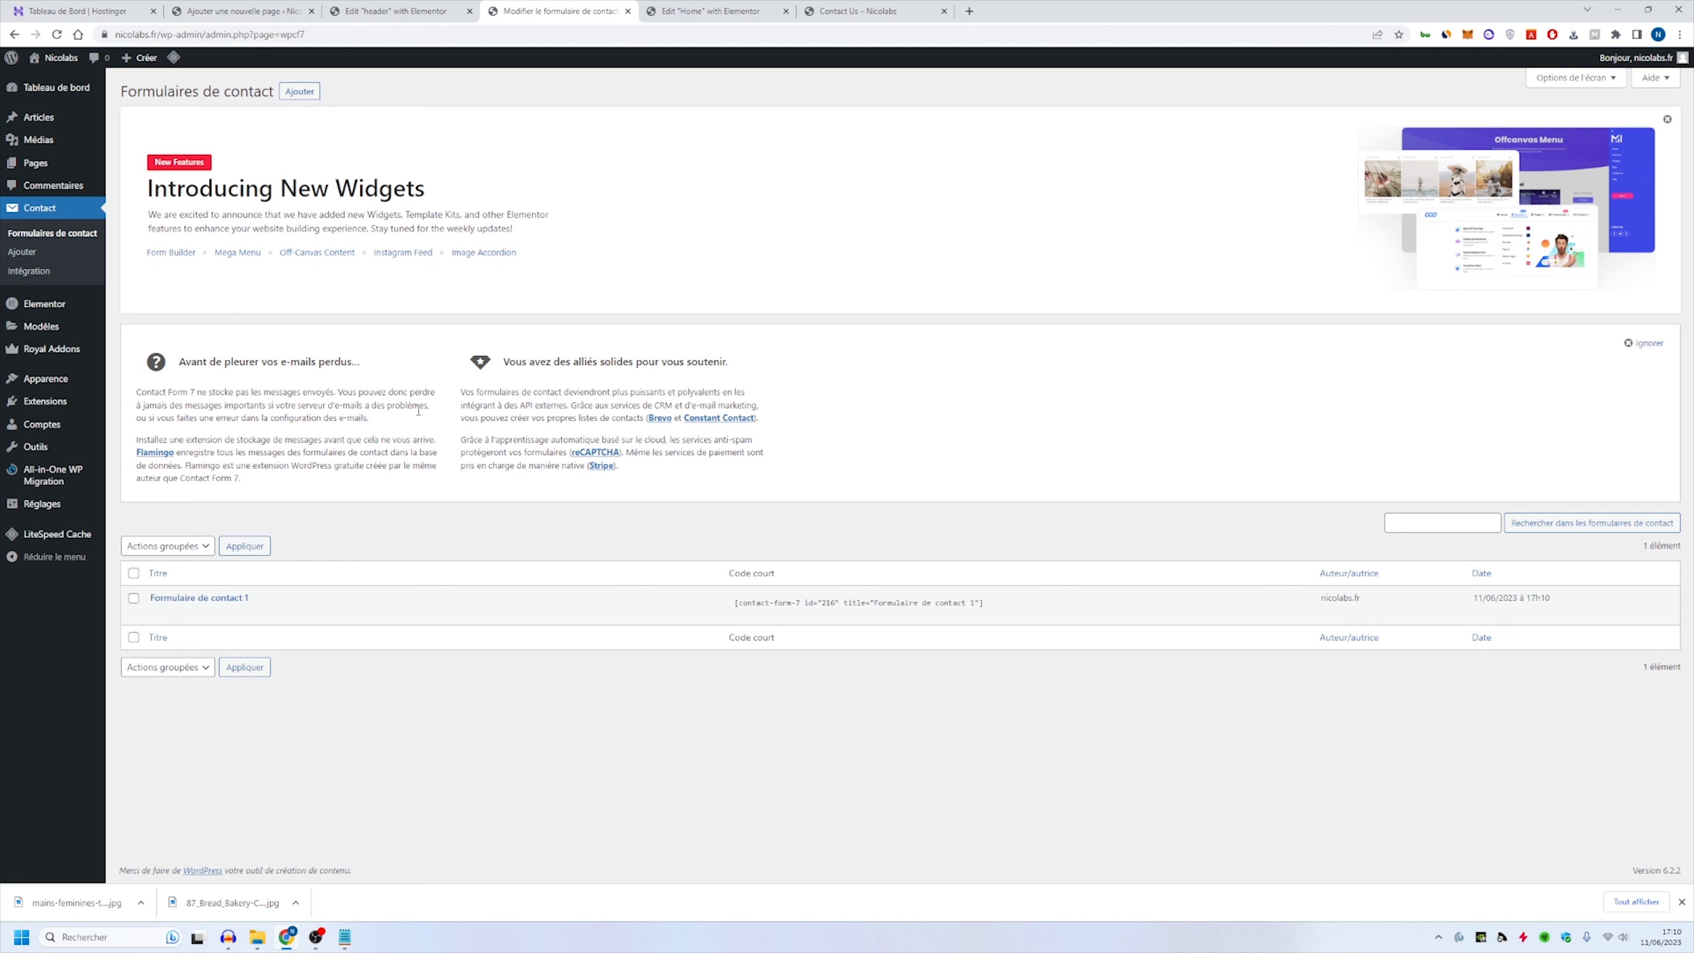
pyautogui.click(987, 604)
pyautogui.hotkey('ctrl', 'c')
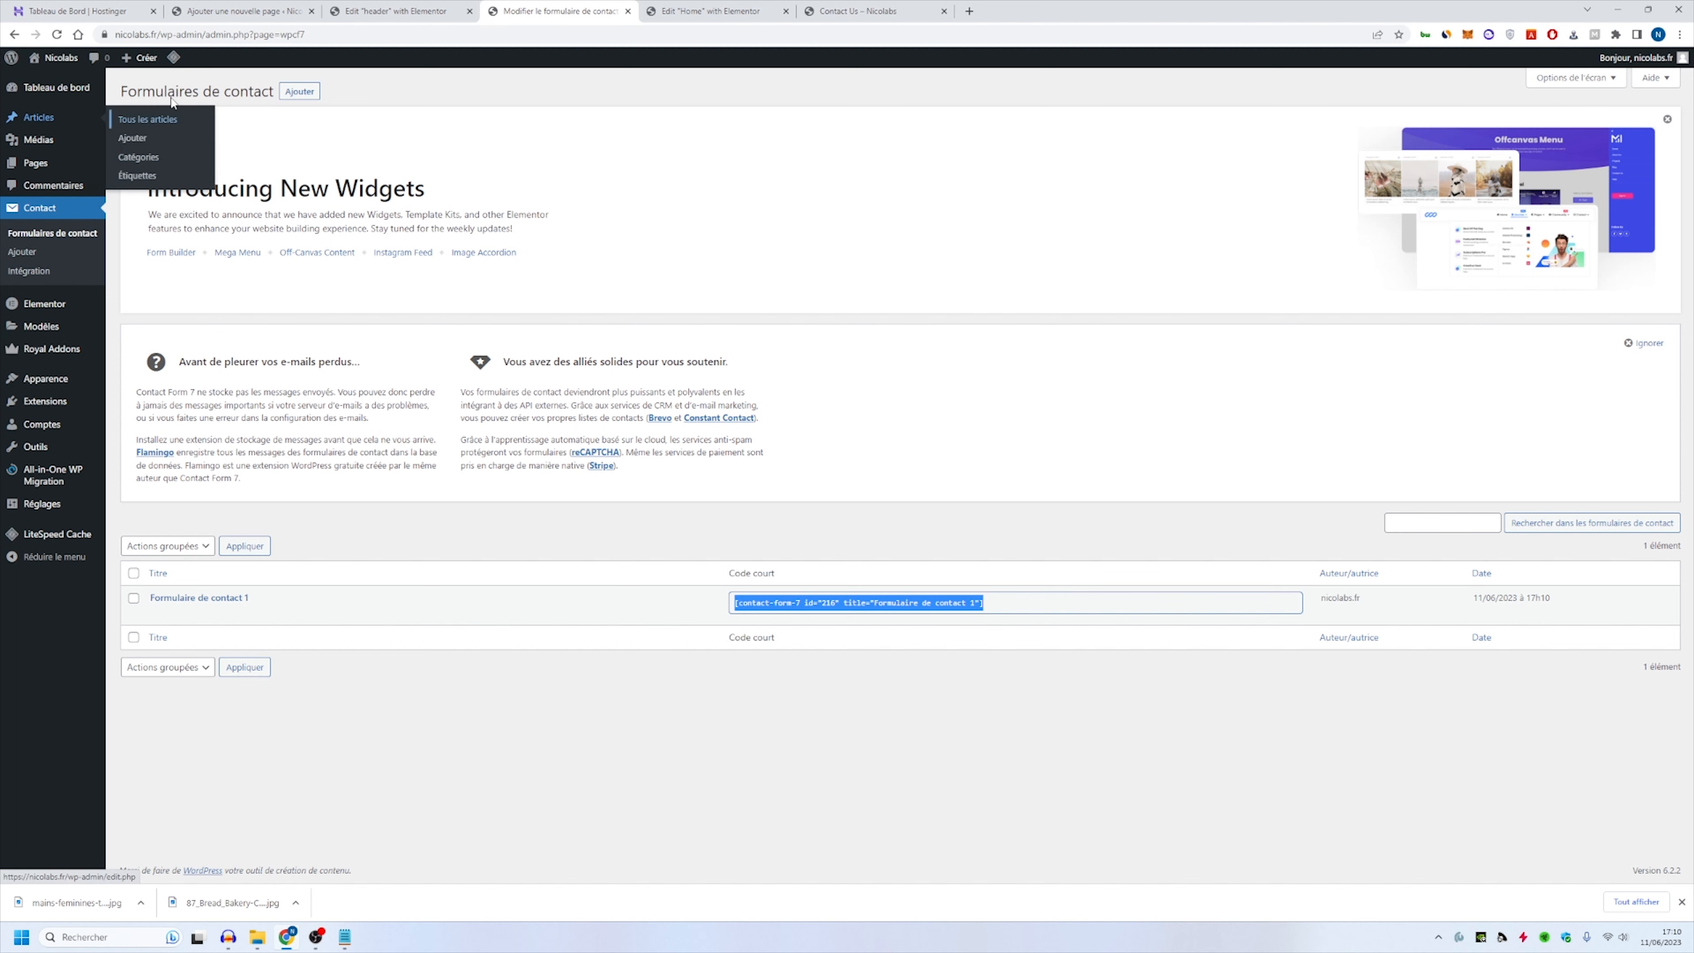
pyautogui.click(734, 3)
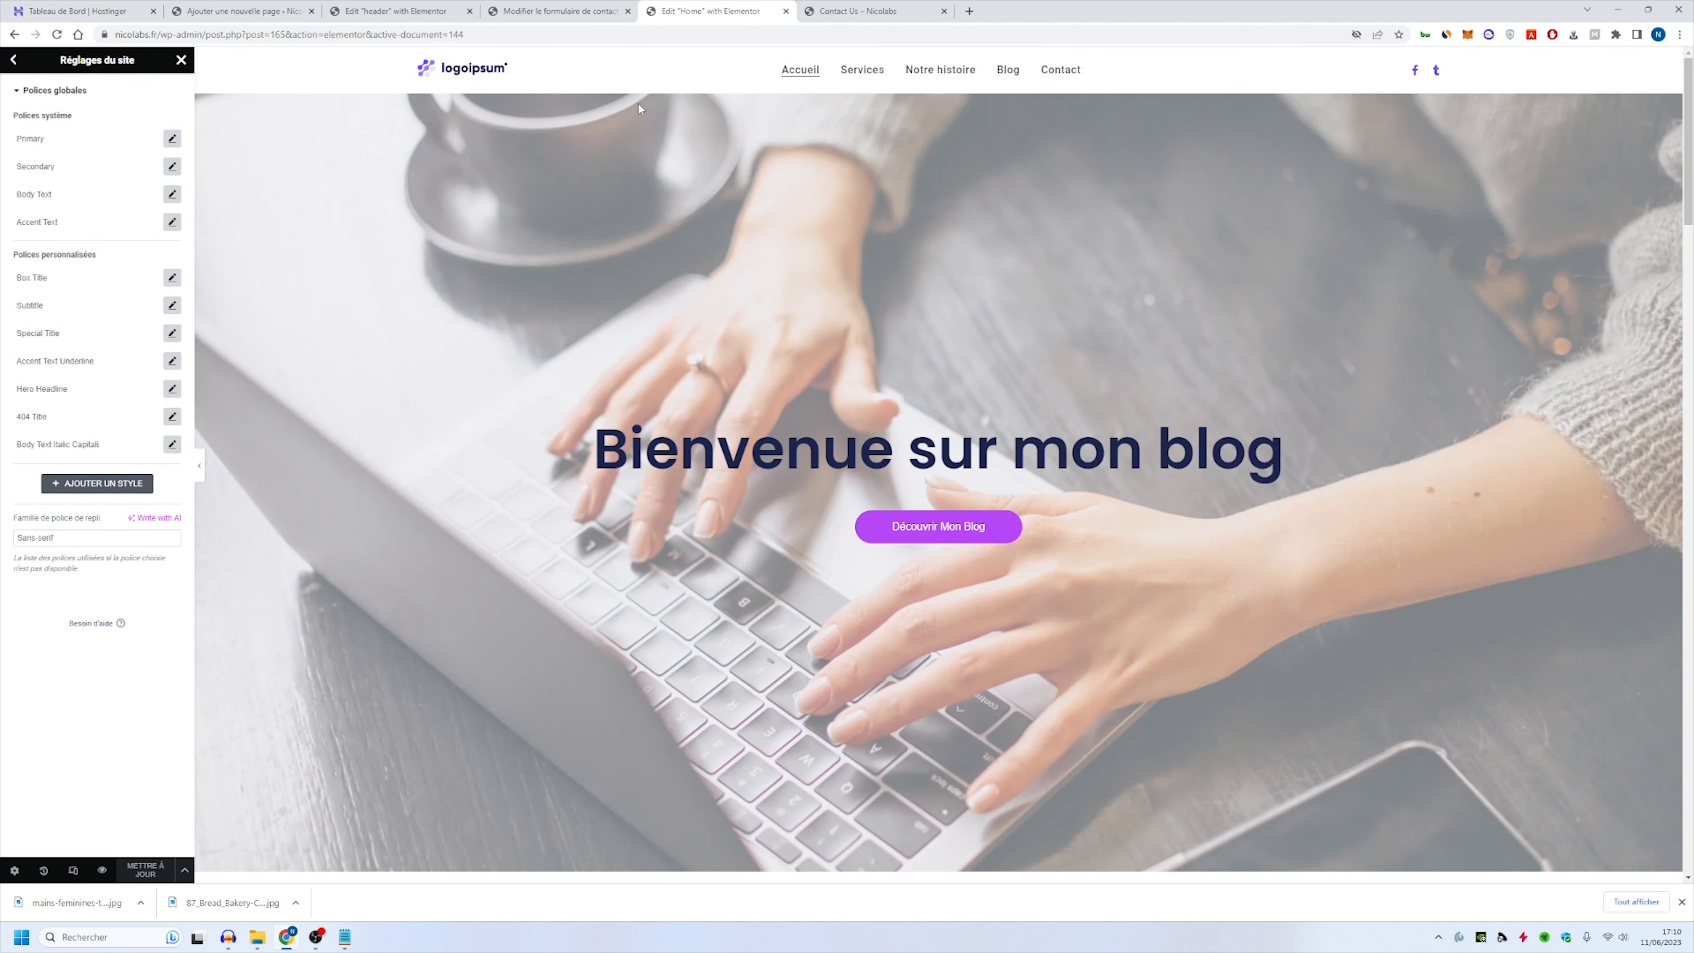
pyautogui.click(866, 11)
pyautogui.click(420, 5)
pyautogui.click(527, 11)
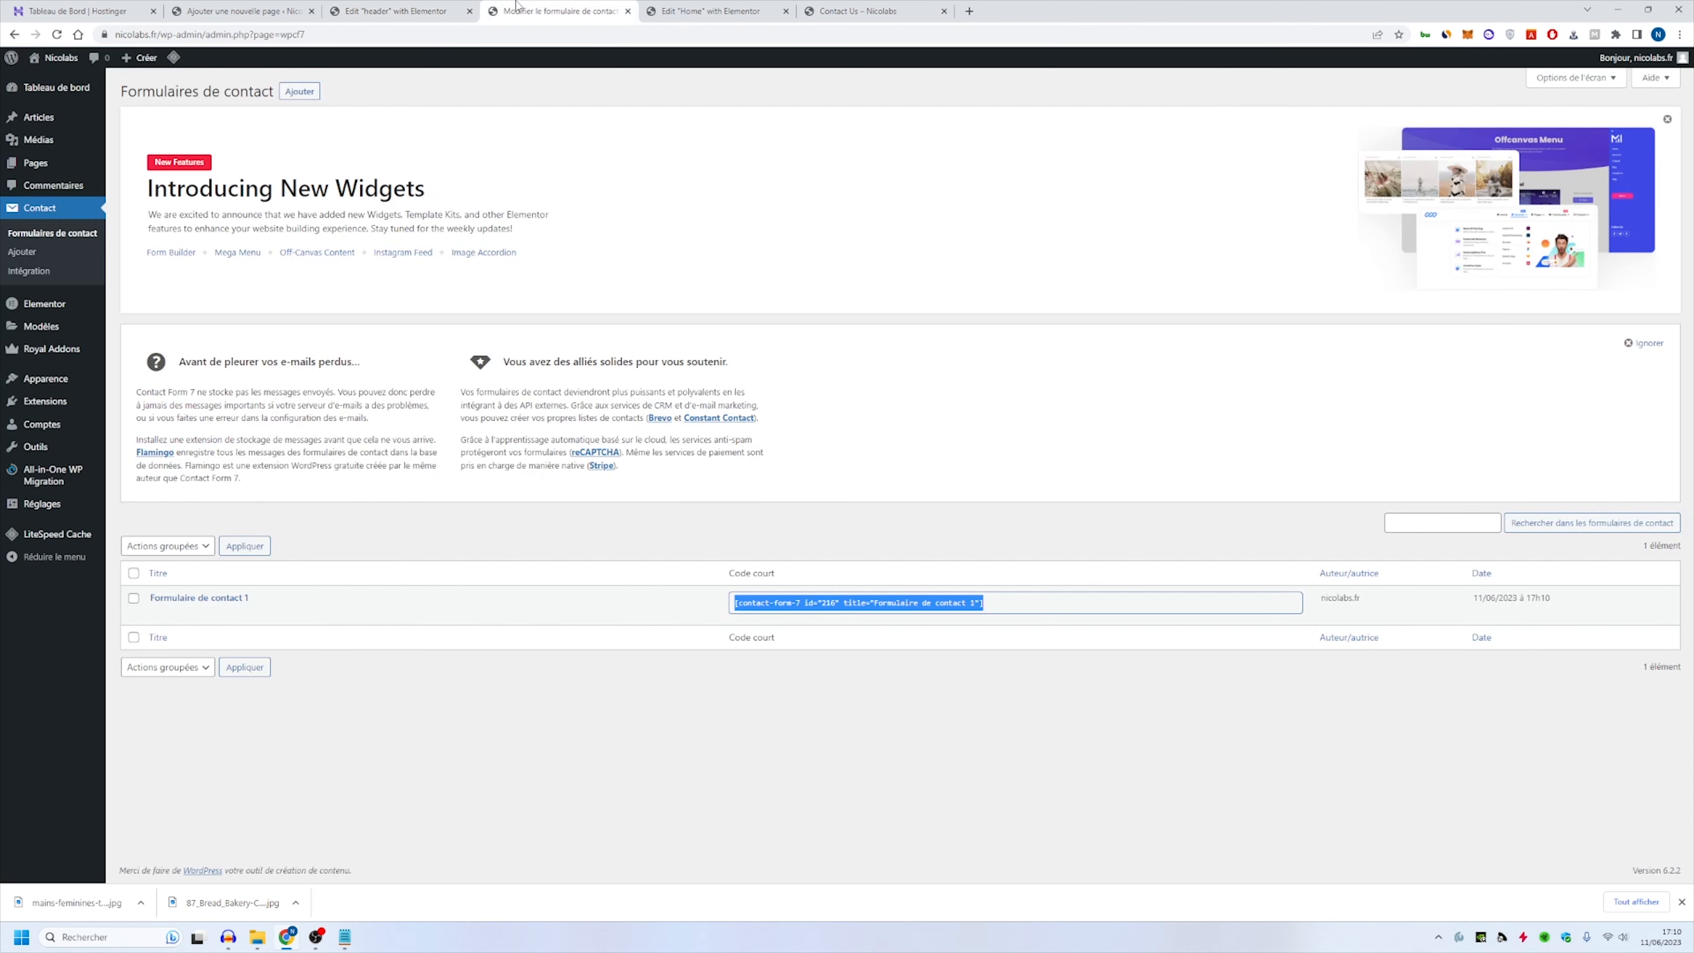
pyautogui.click(410, 7)
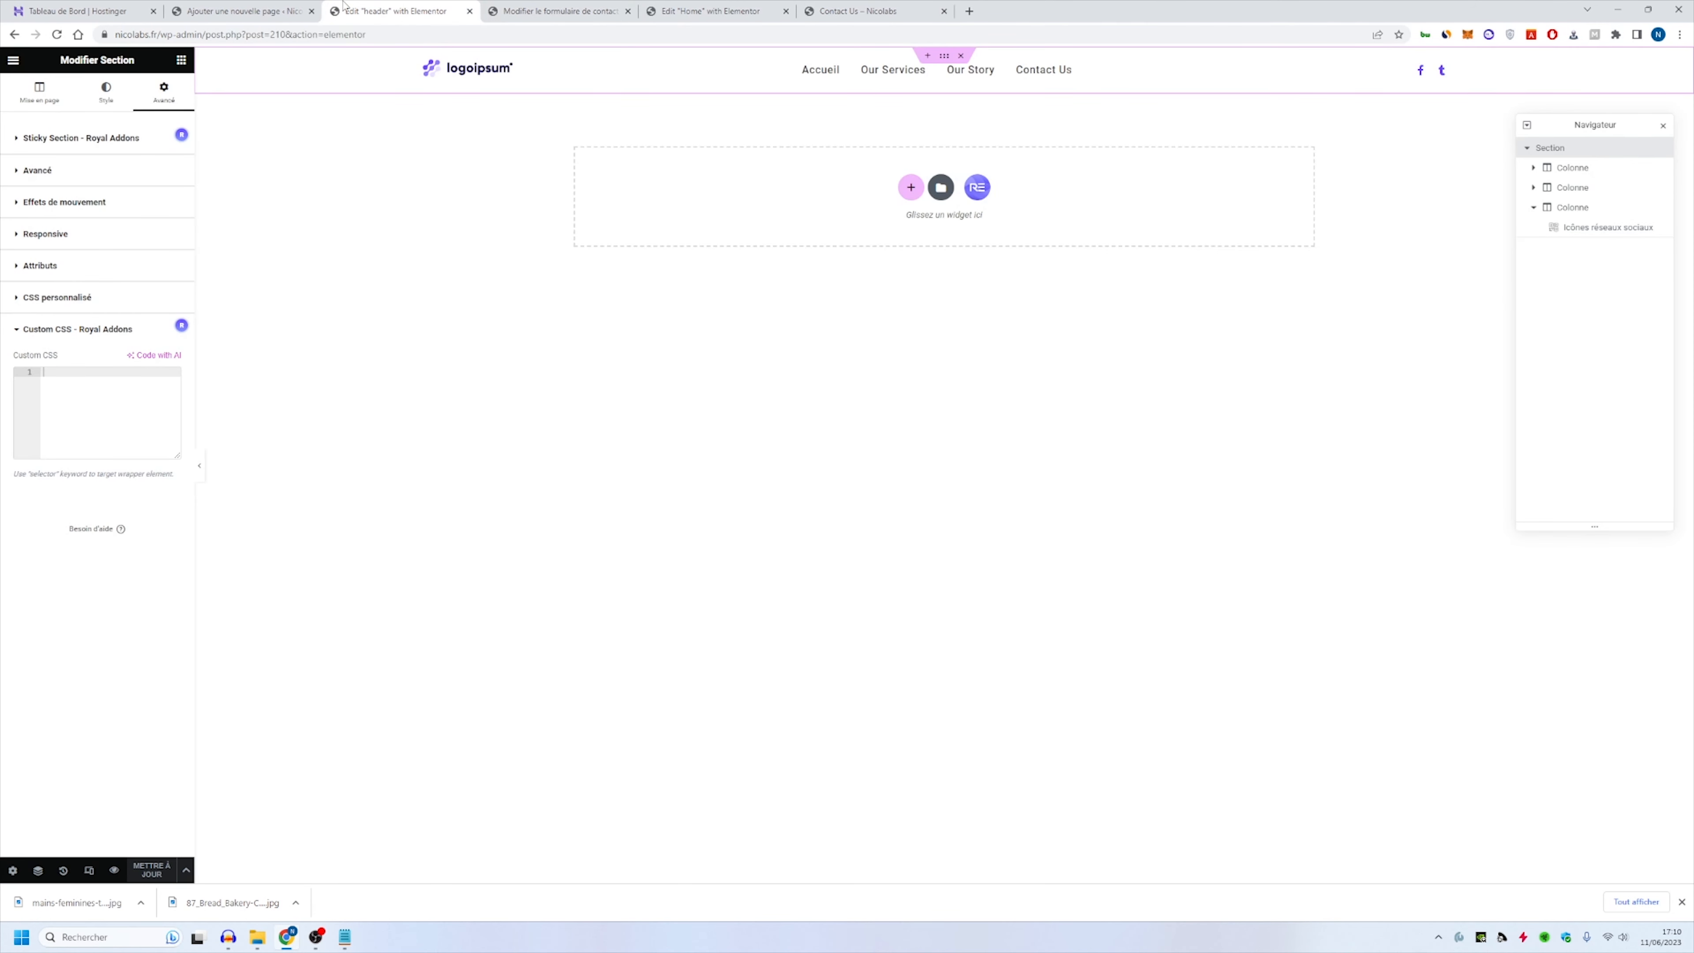
# Step: Open the Contact Us page from the WordPress pages list for editing with Elementor
pyautogui.click(527, 10)
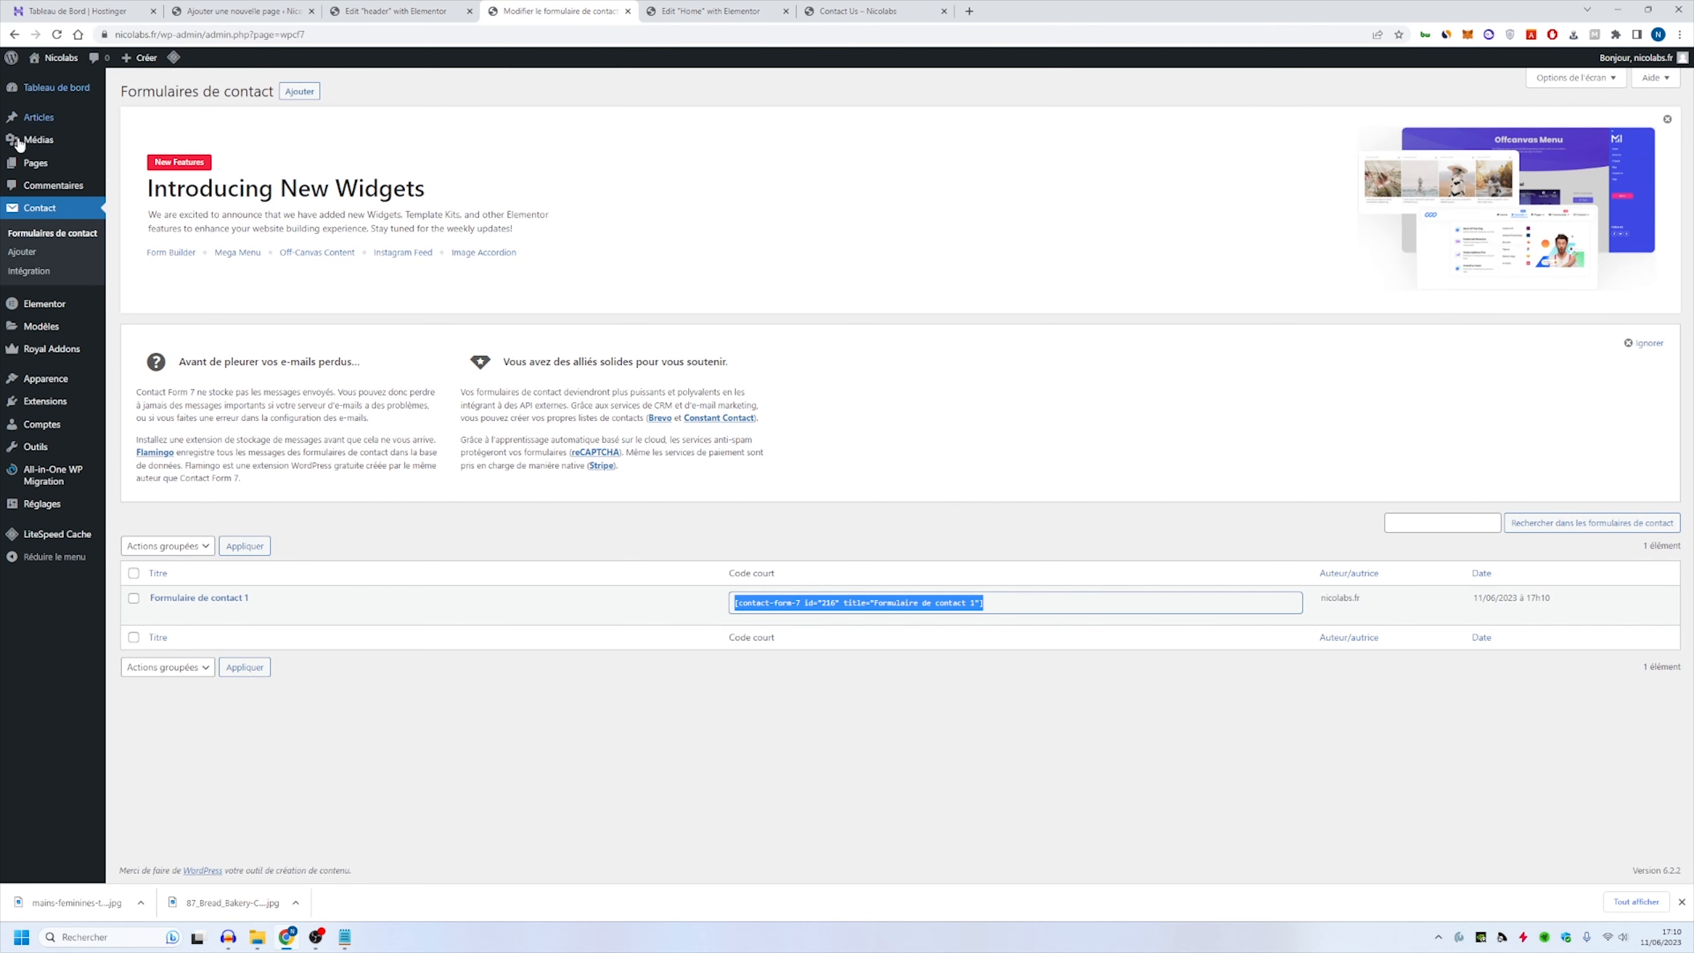
pyautogui.click(35, 163)
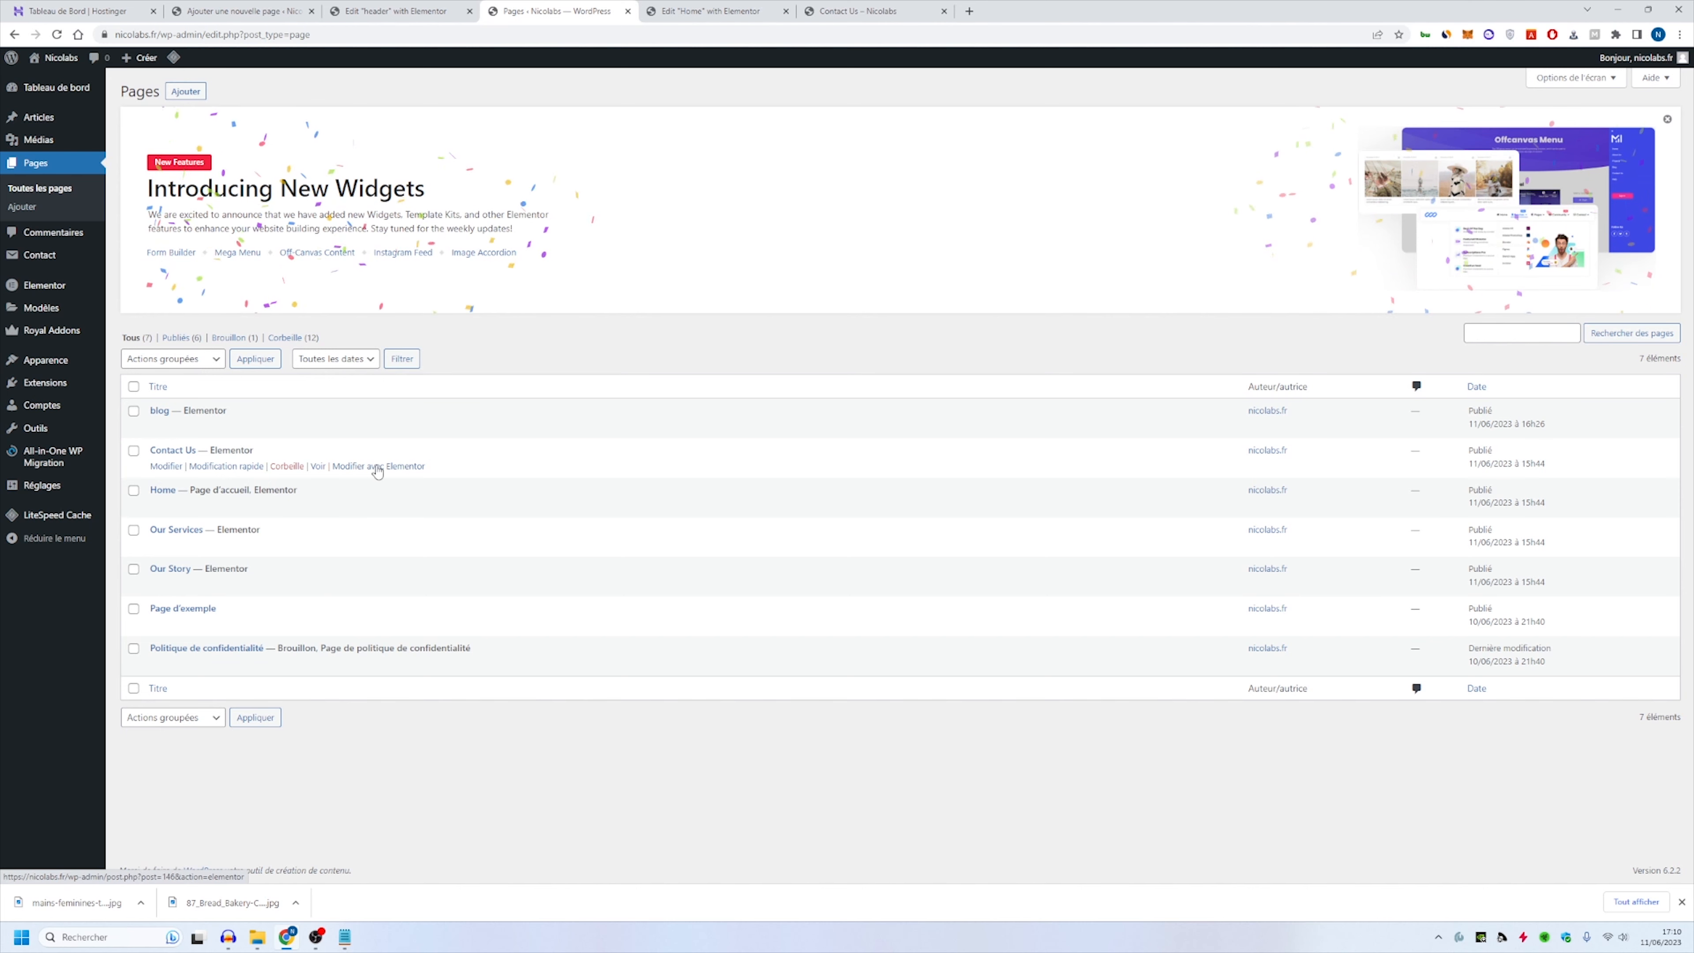
pyautogui.click(378, 468)
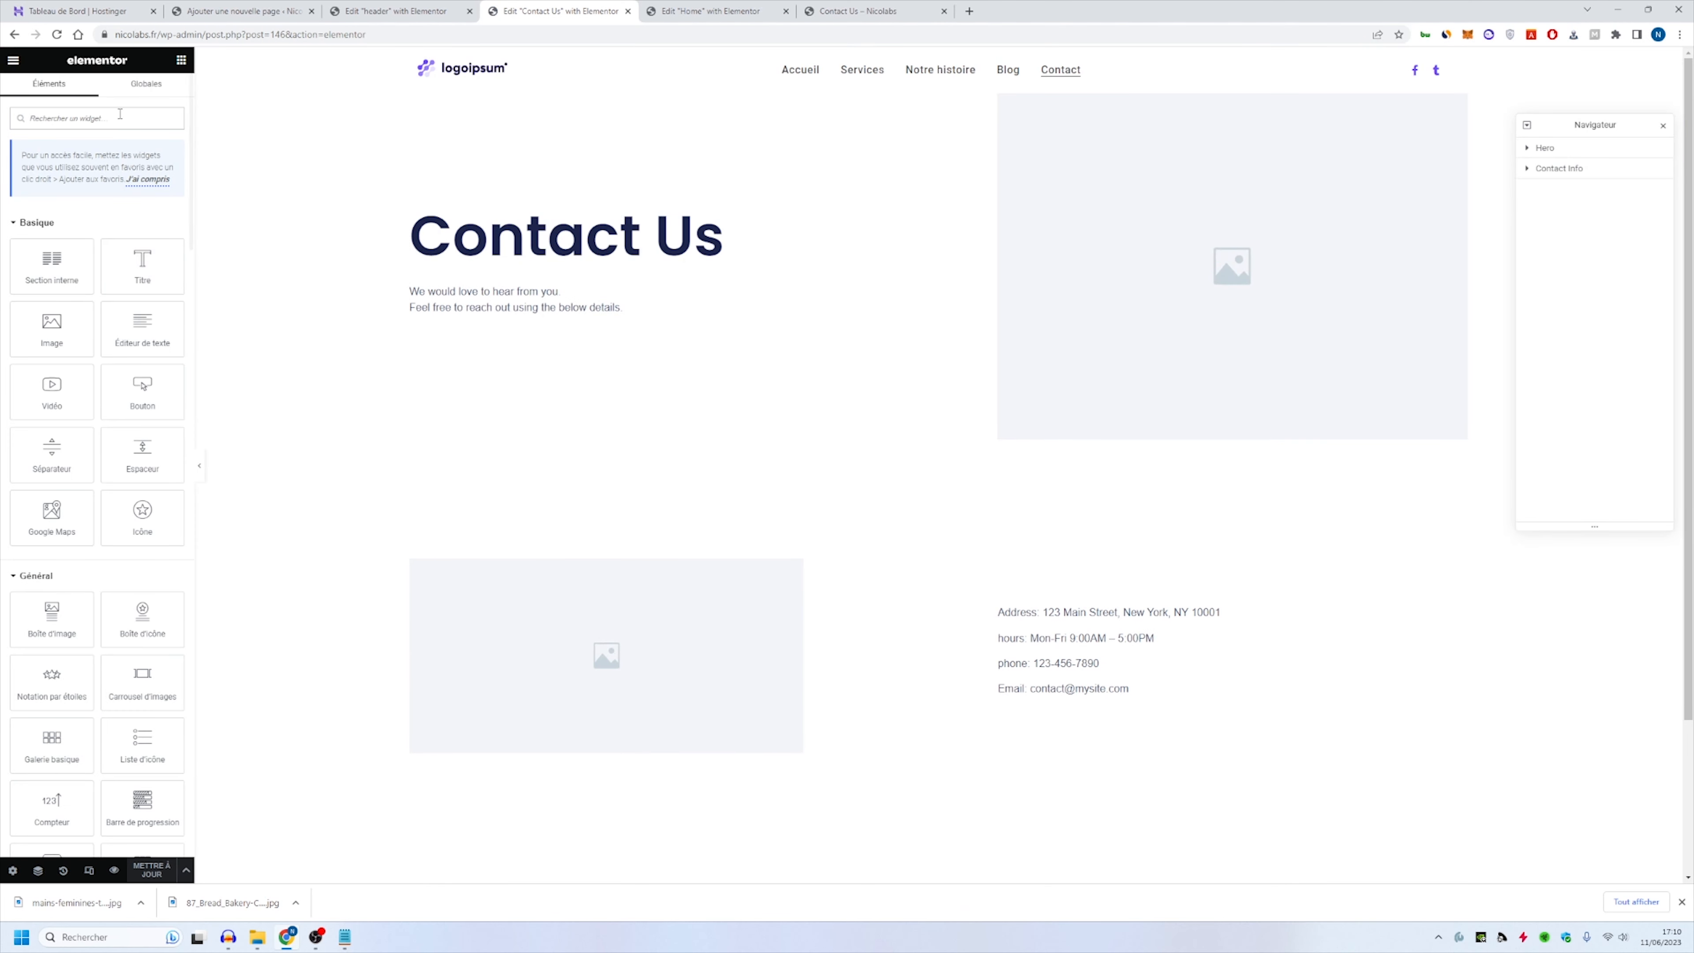
# Step: Add a Code court widget below the Contact Us intro text, insert the copied Contact Form 7 shortcode, and update the page
pyautogui.click(92, 118)
pyautogui.write('code')
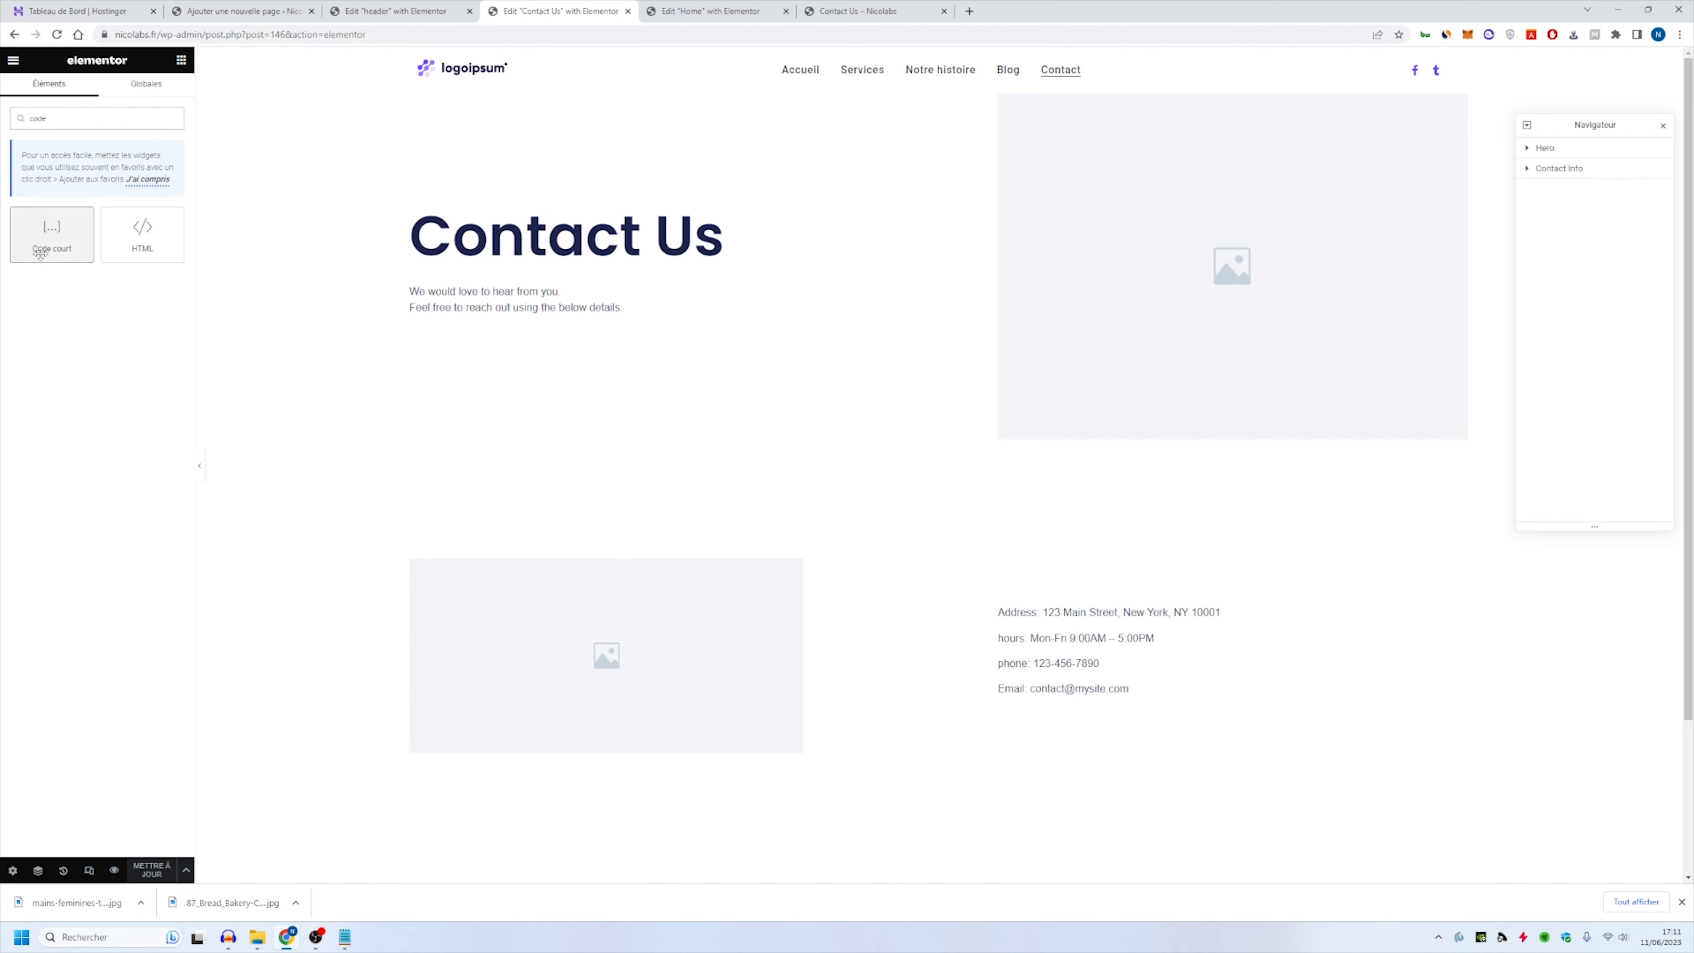
pyautogui.moveTo(42, 248); pyautogui.dragTo(491, 312)
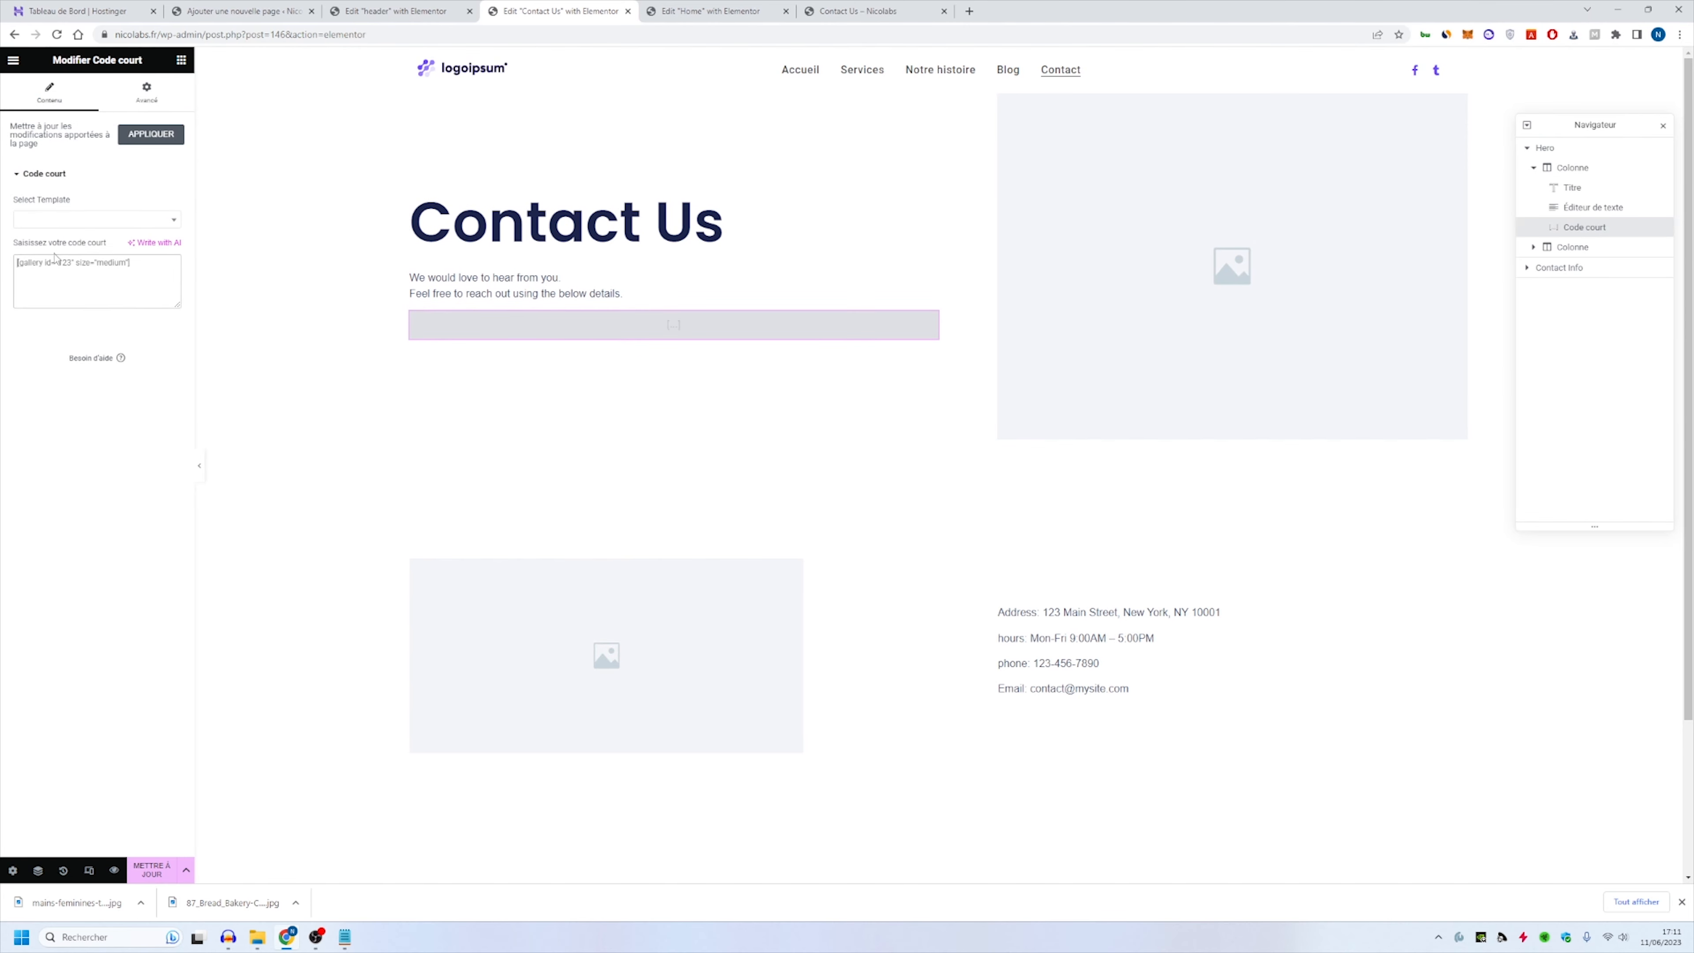
pyautogui.click(14, 275)
pyautogui.hotkey('ctrl', 'v')
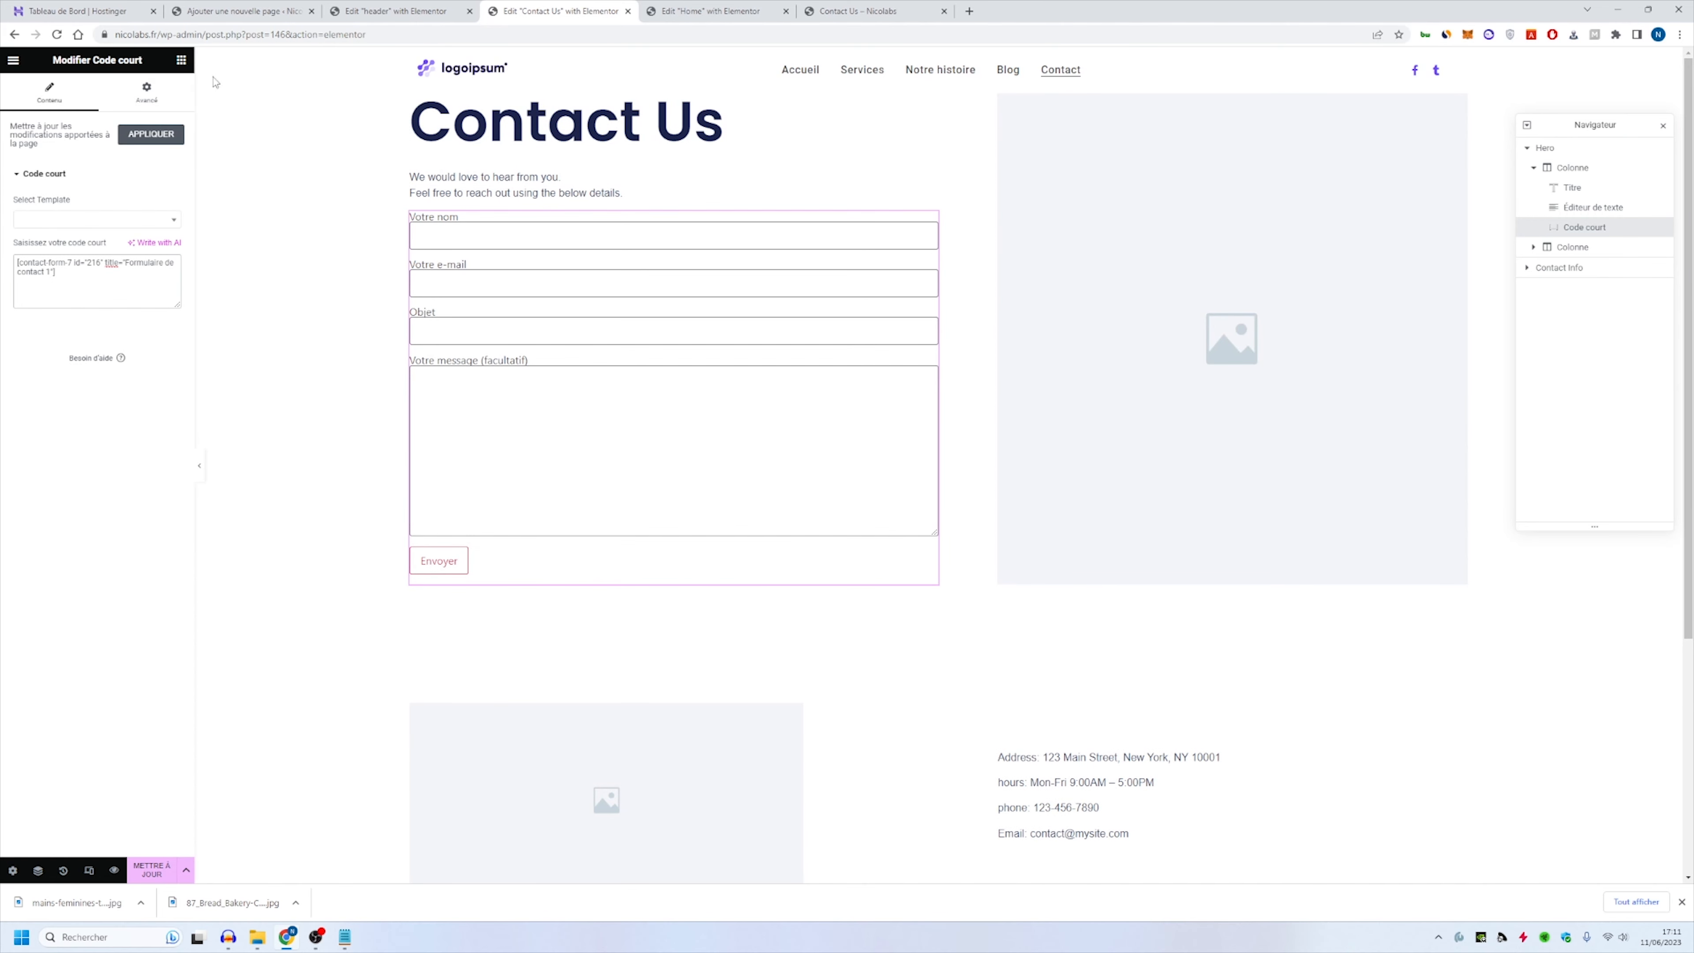
pyautogui.click(152, 869)
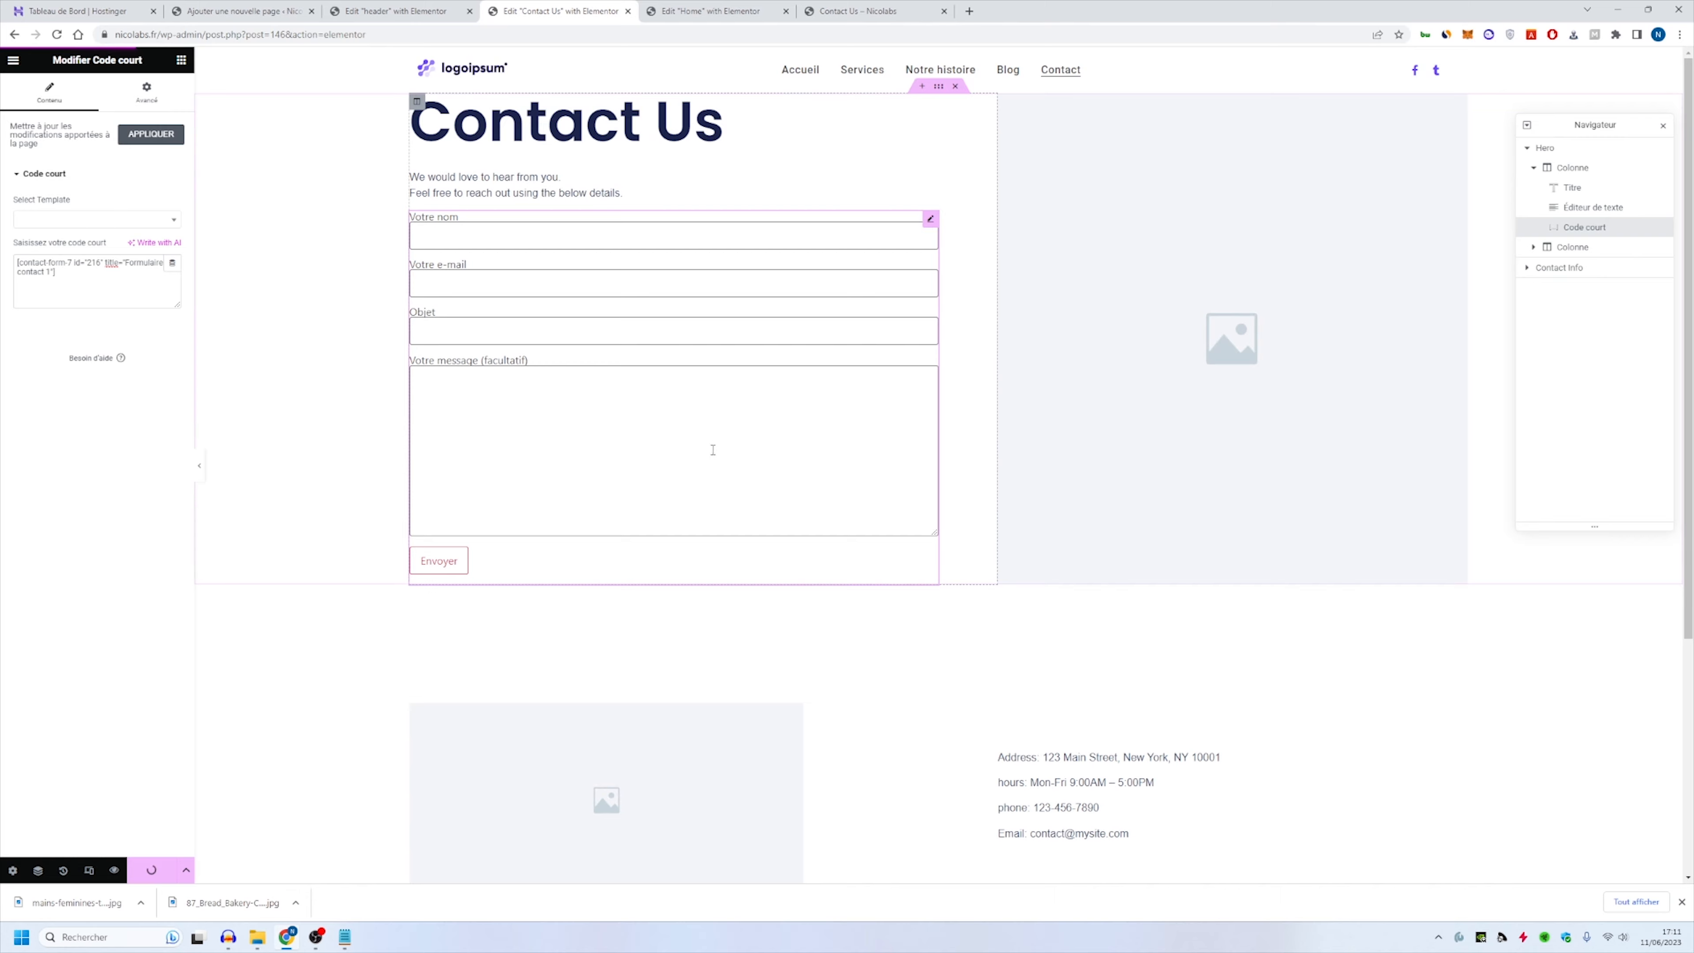
# Step: Review the shortcode of Formulaire de contact 1 in the dashboard's contact forms list, and return to the Contact Us page editor
pyautogui.hotkey('ctrl', 'Tab')
pyautogui.hotkey('ctrl', 'Tab')
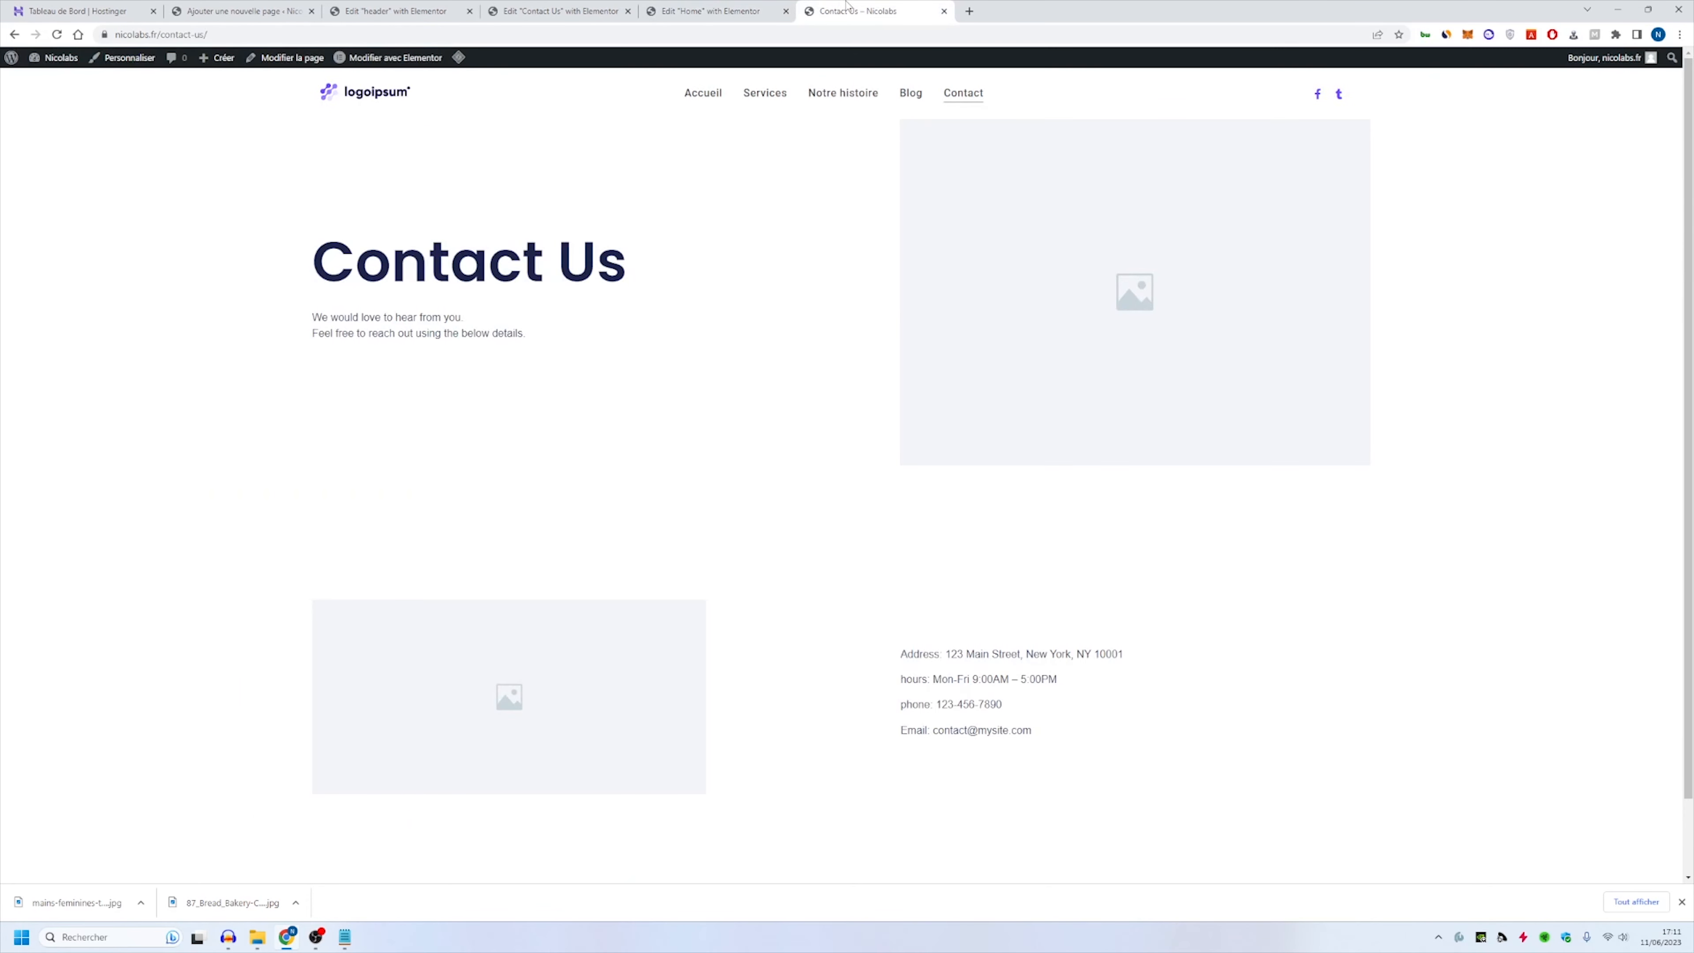
pyautogui.click(530, 5)
pyautogui.click(845, 6)
pyautogui.click(53, 62)
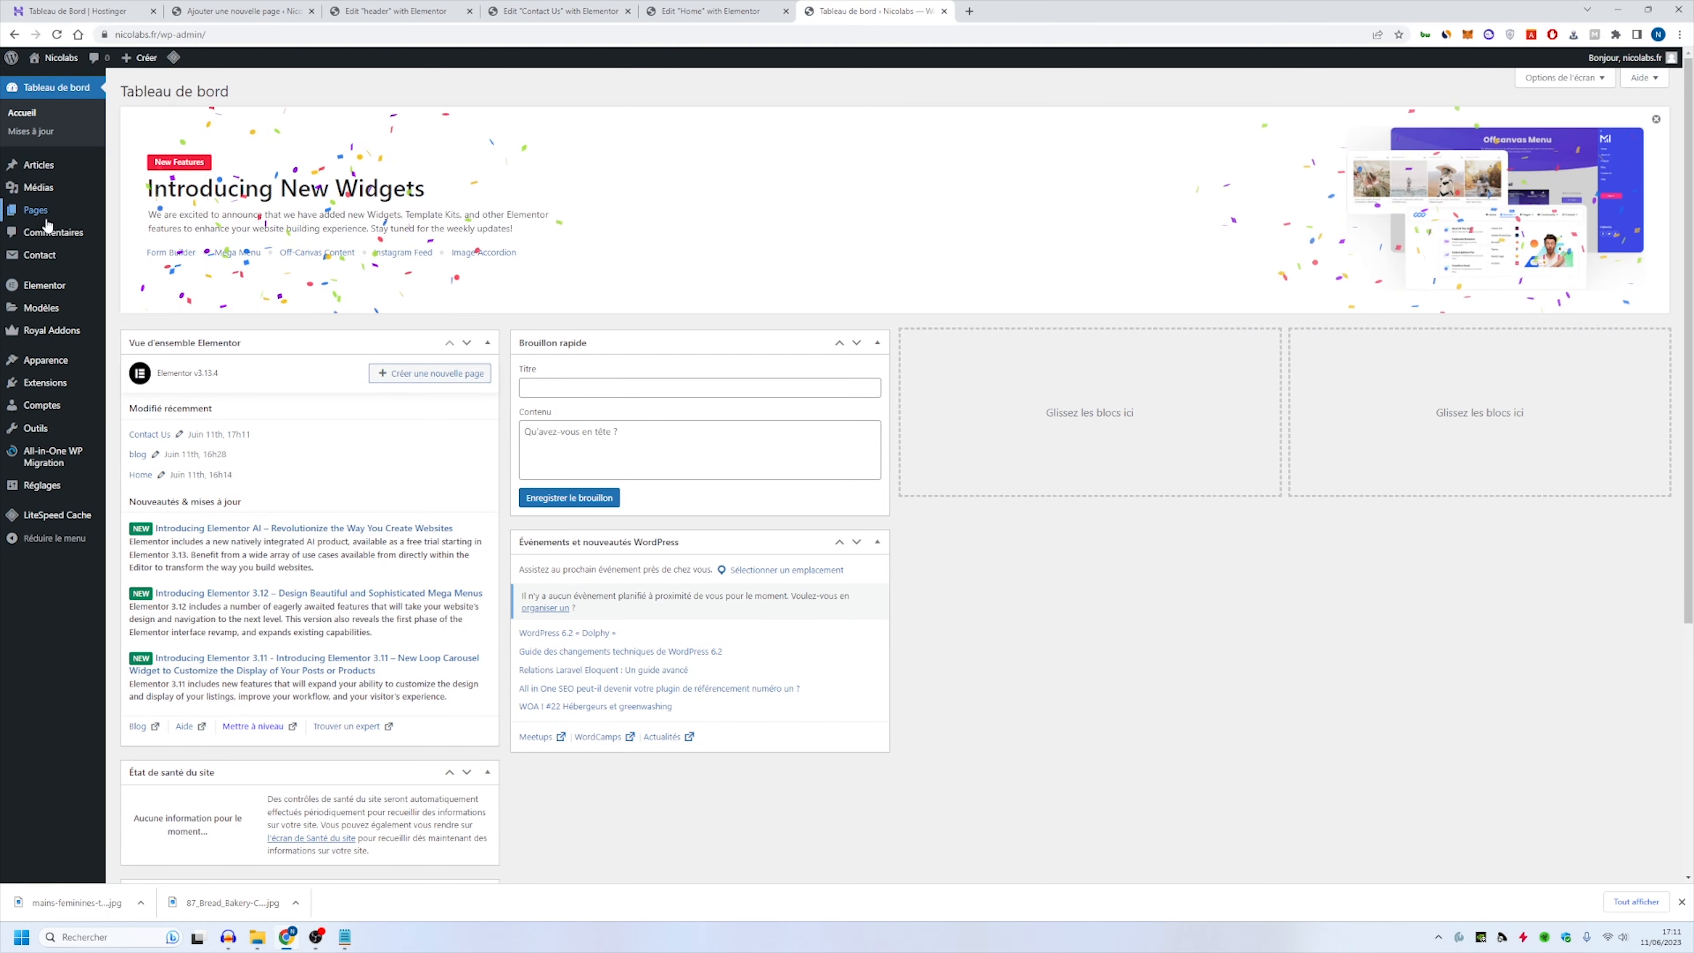
pyautogui.click(51, 260)
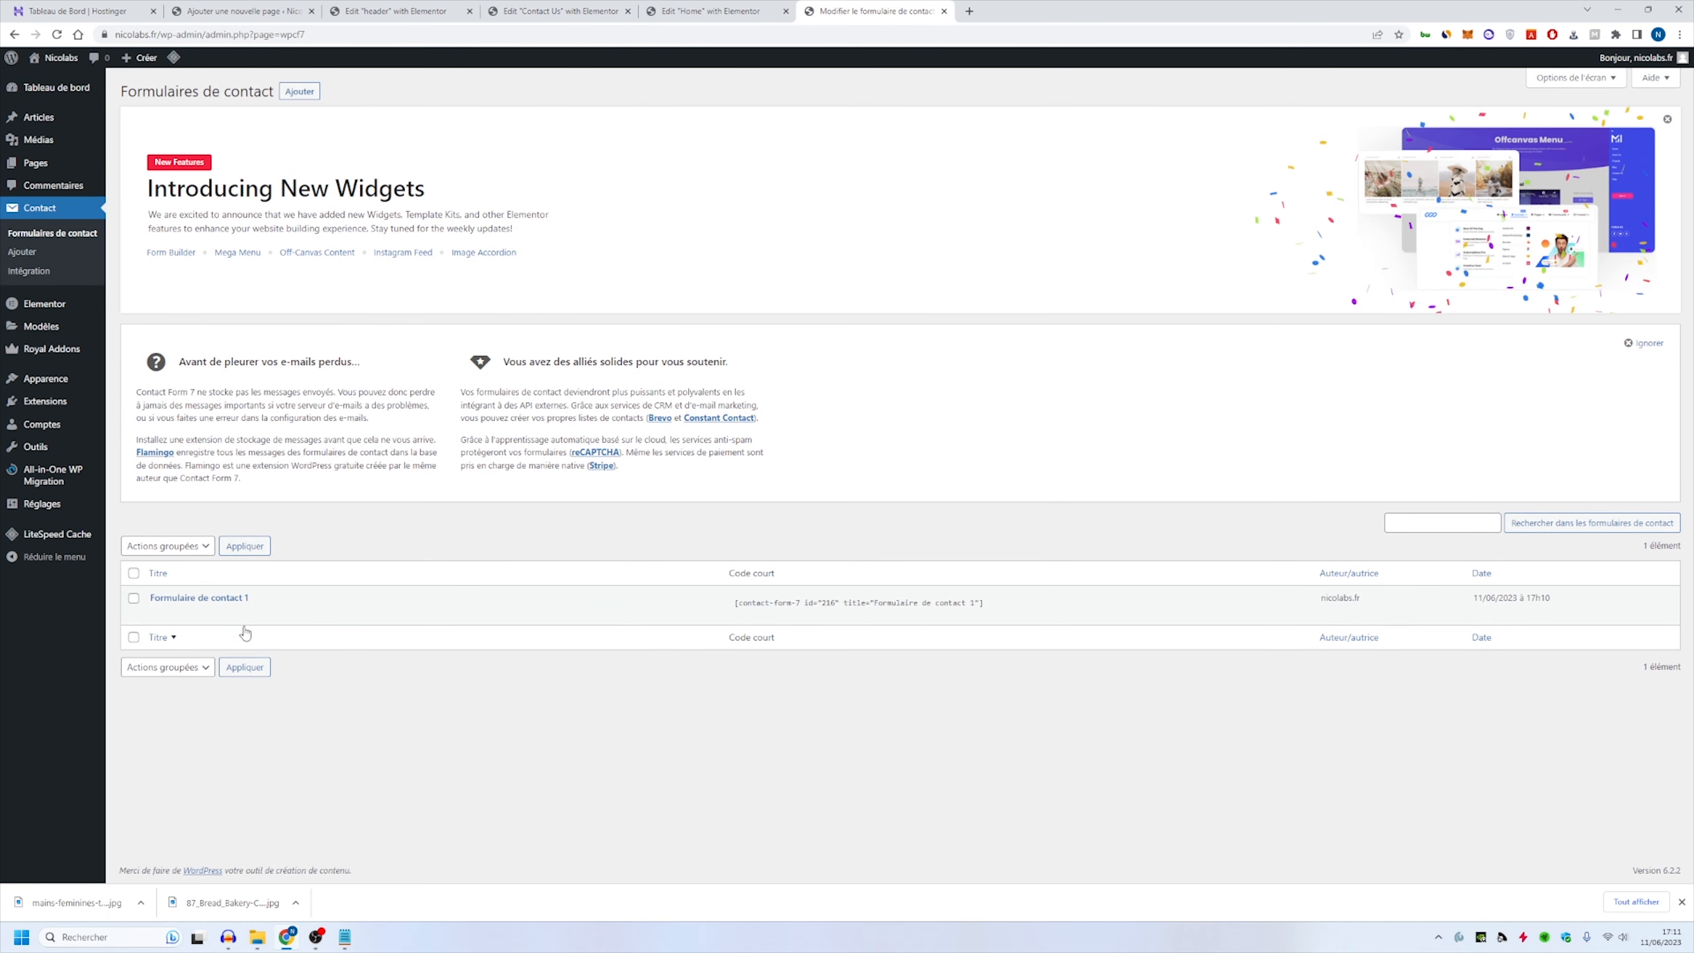
pyautogui.click(740, 602)
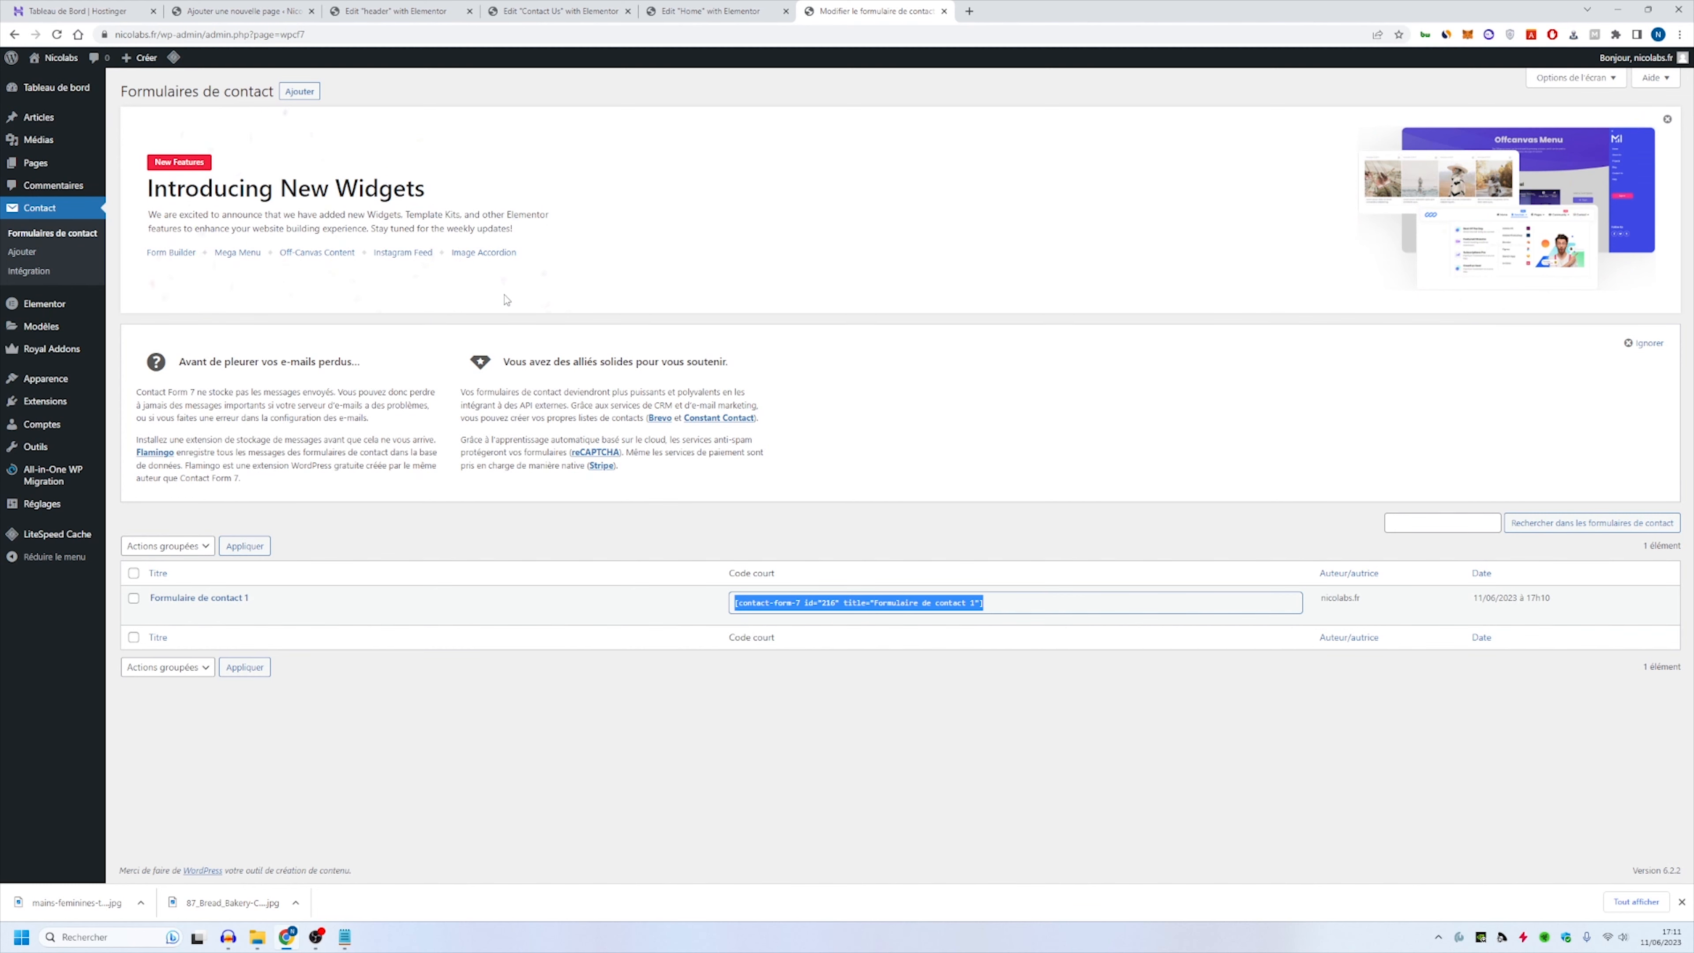
pyautogui.click(711, 11)
pyautogui.click(373, 8)
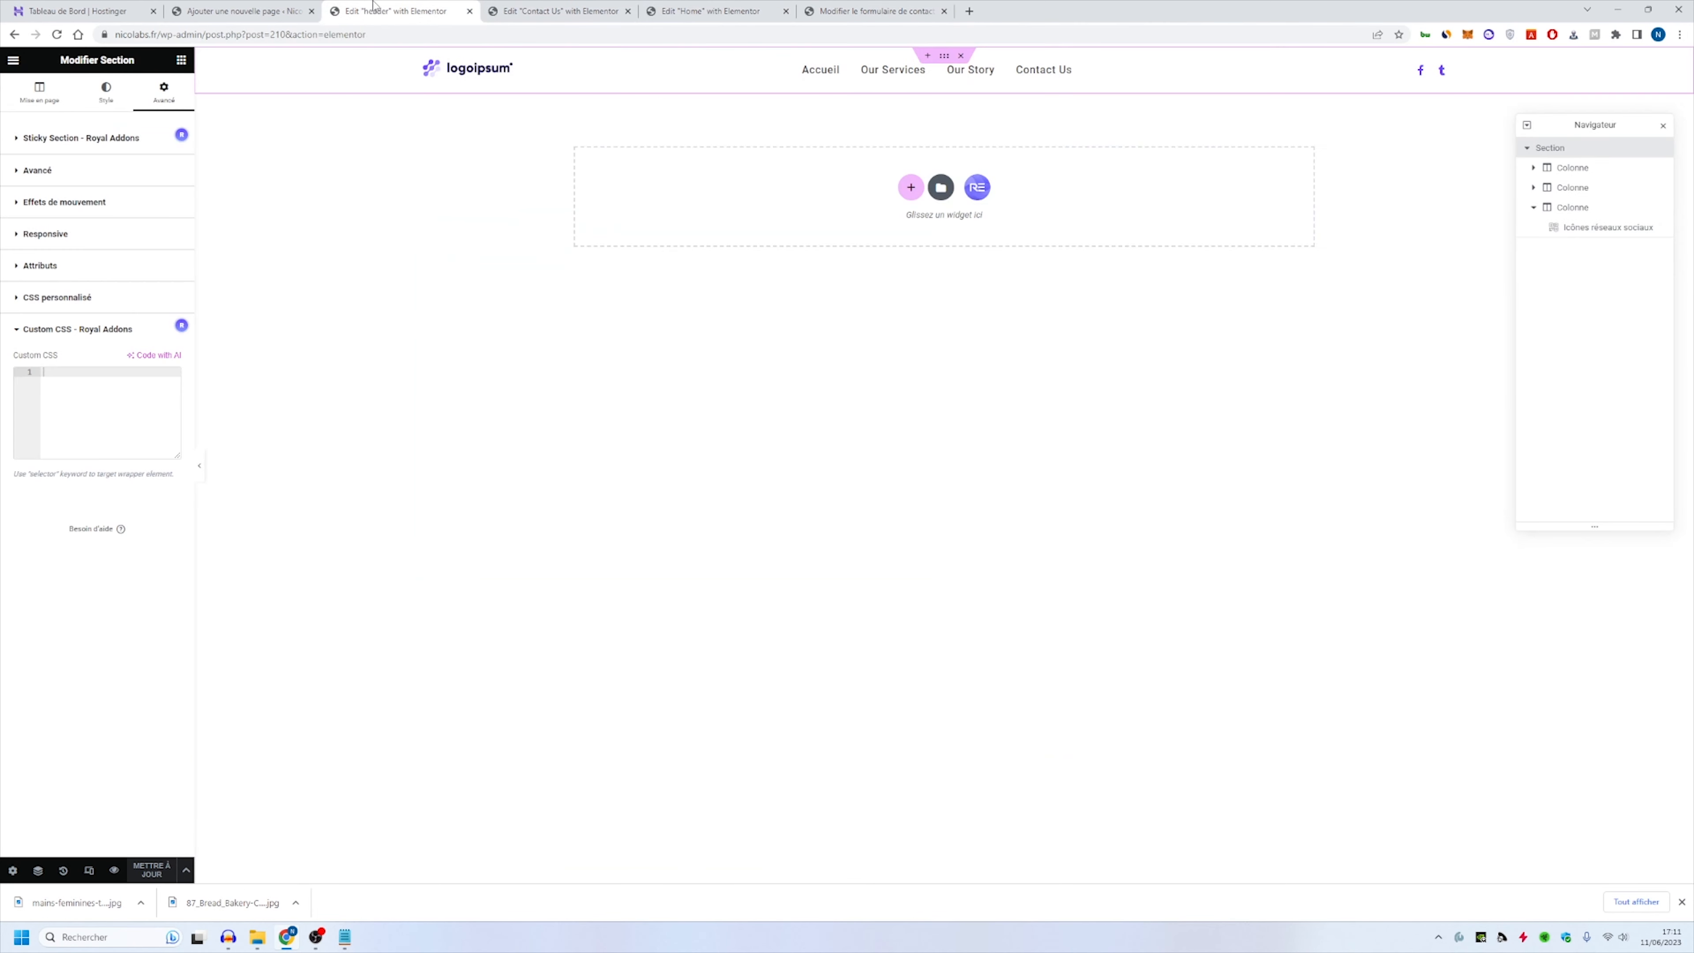
pyautogui.click(293, 11)
pyautogui.click(400, 11)
pyautogui.click(554, 11)
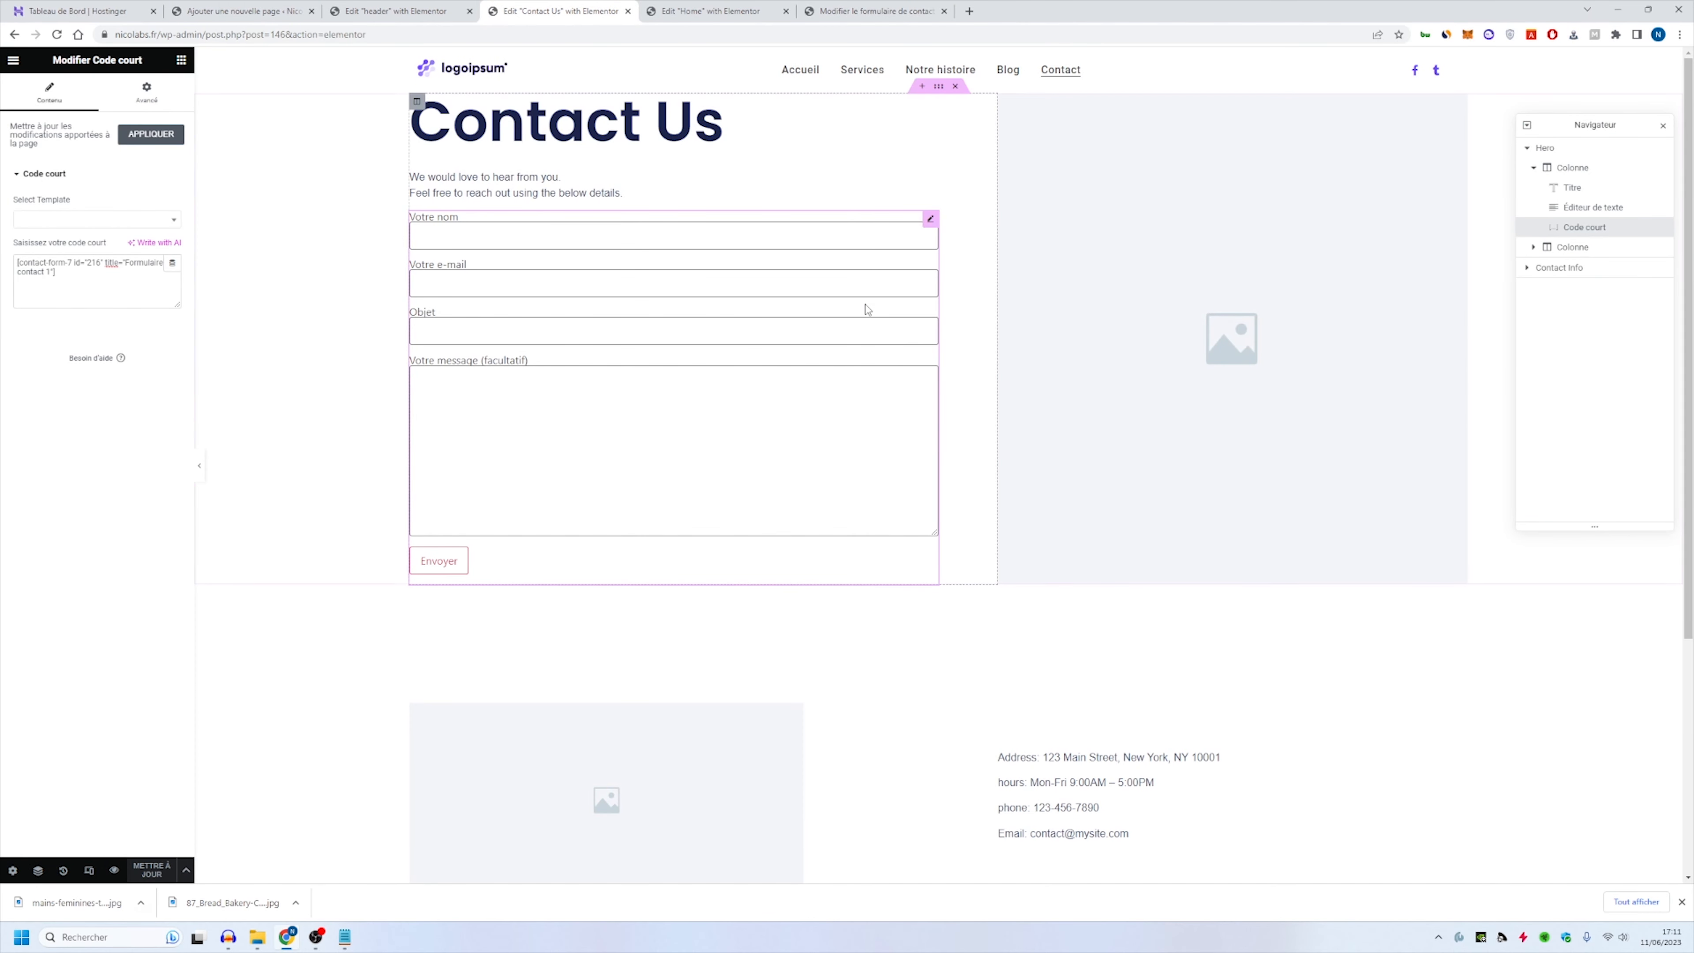
# Step: Open the live site's Contact page in a new tab and check the name, e-mail, subject and message fields of the form
pyautogui.middleClick(950, 73)
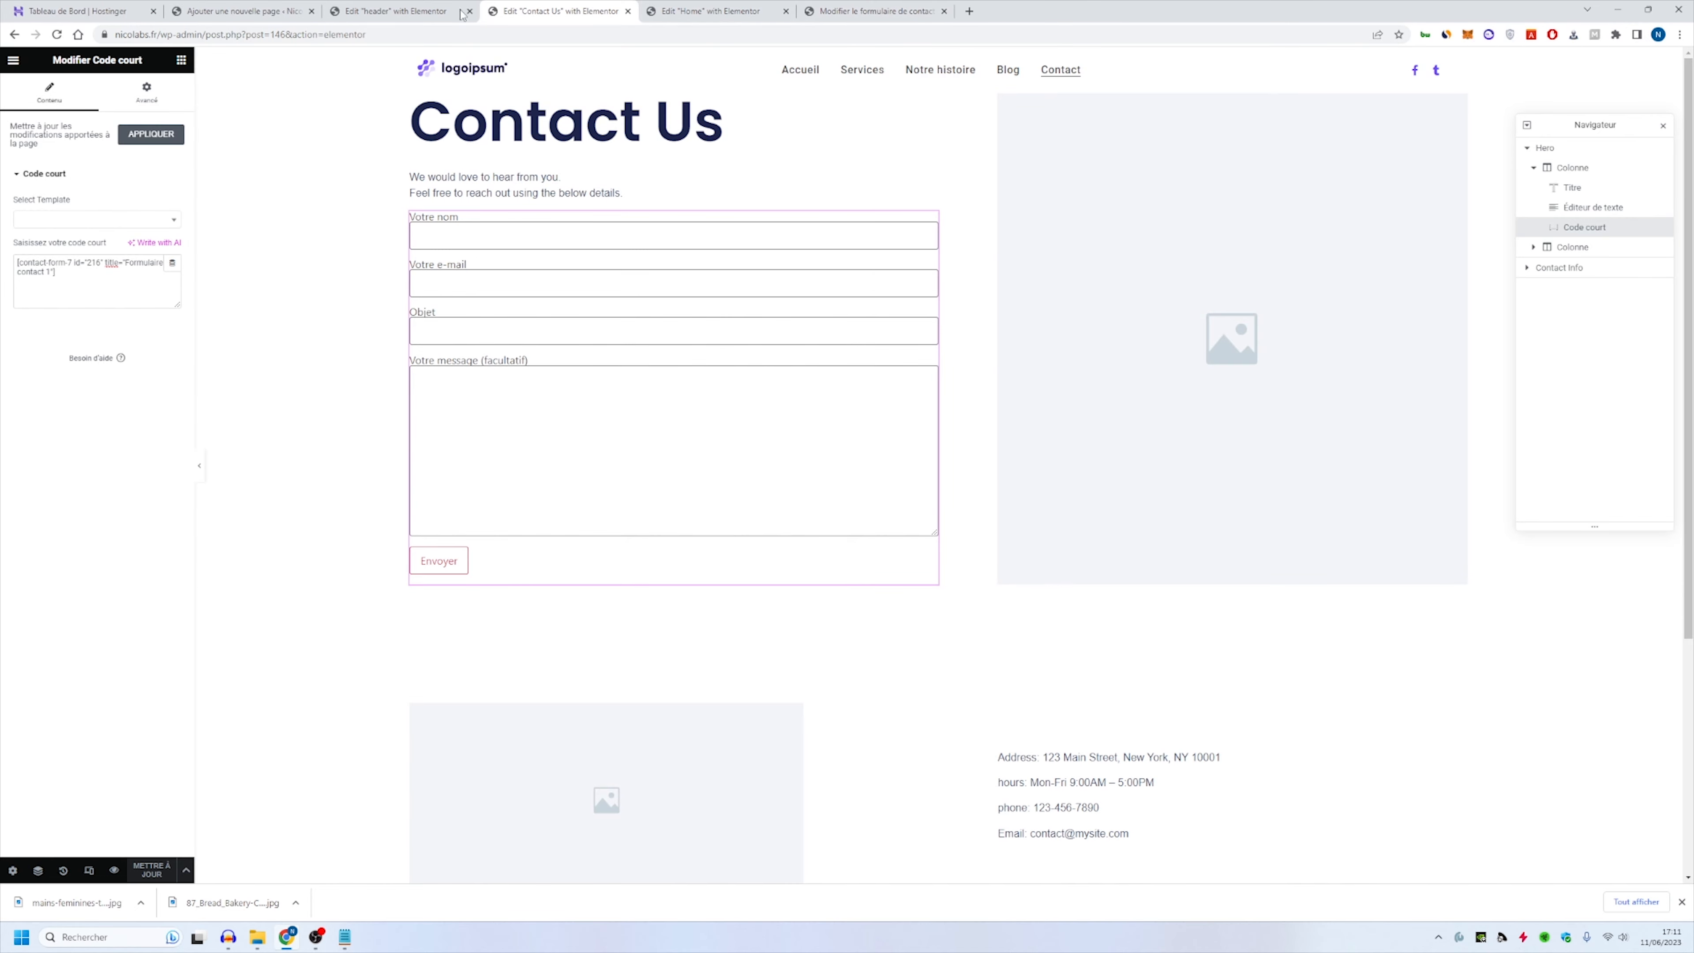
pyautogui.click(722, 7)
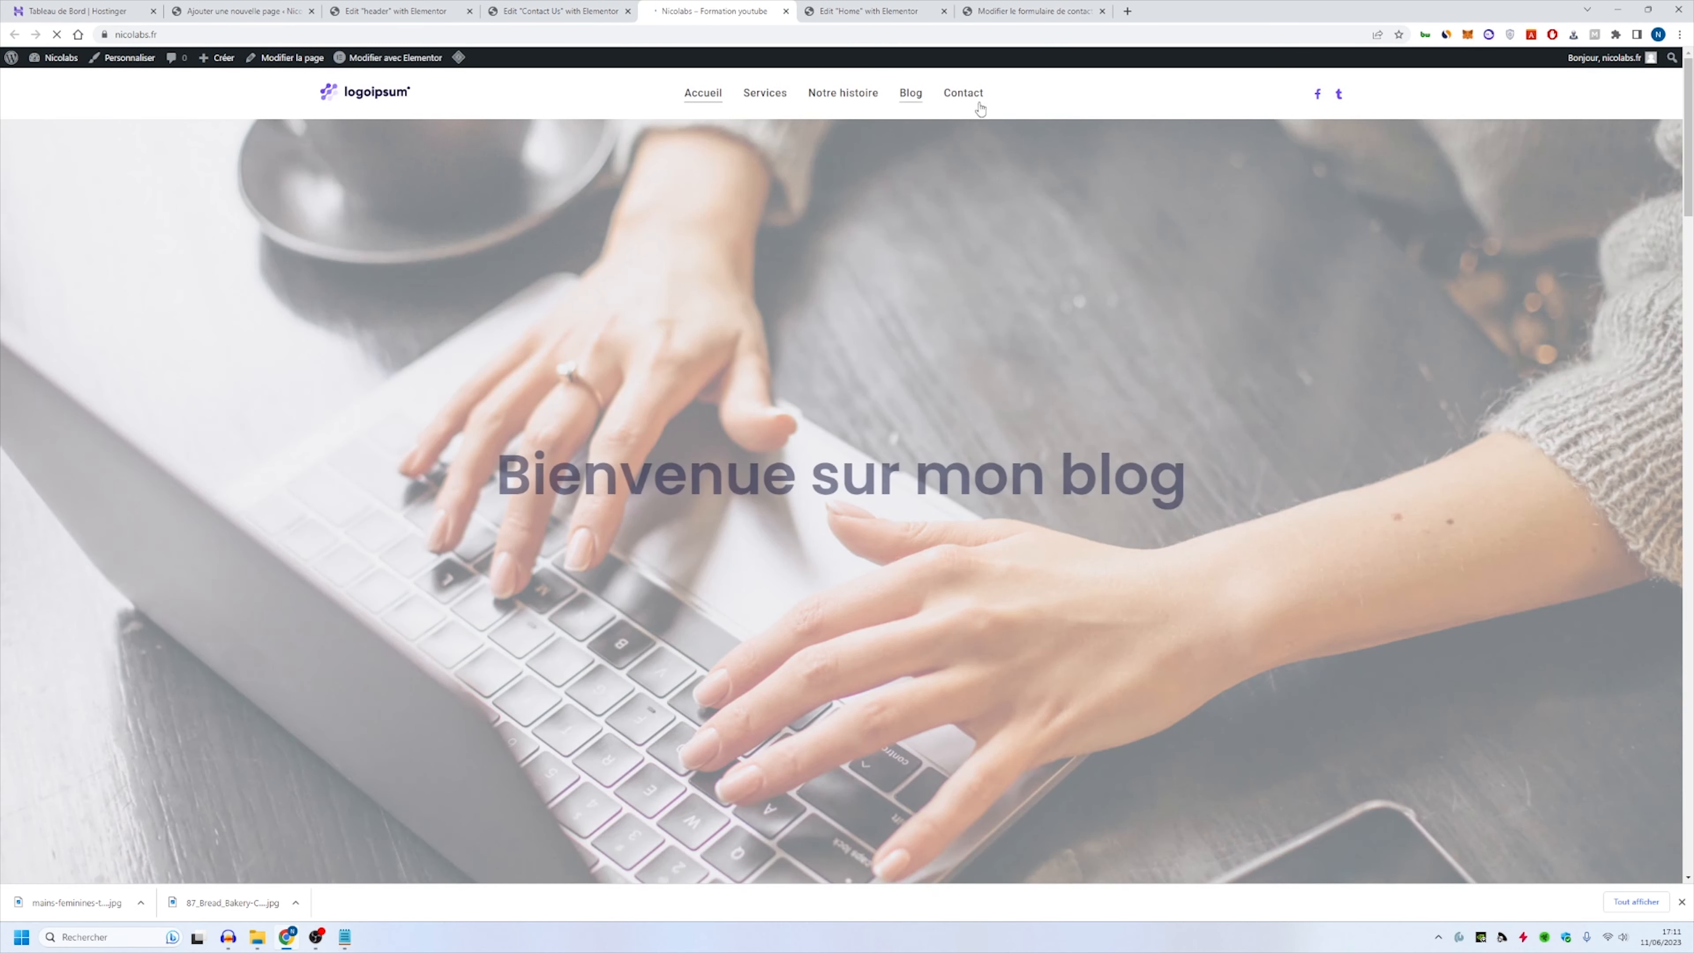
pyautogui.click(963, 92)
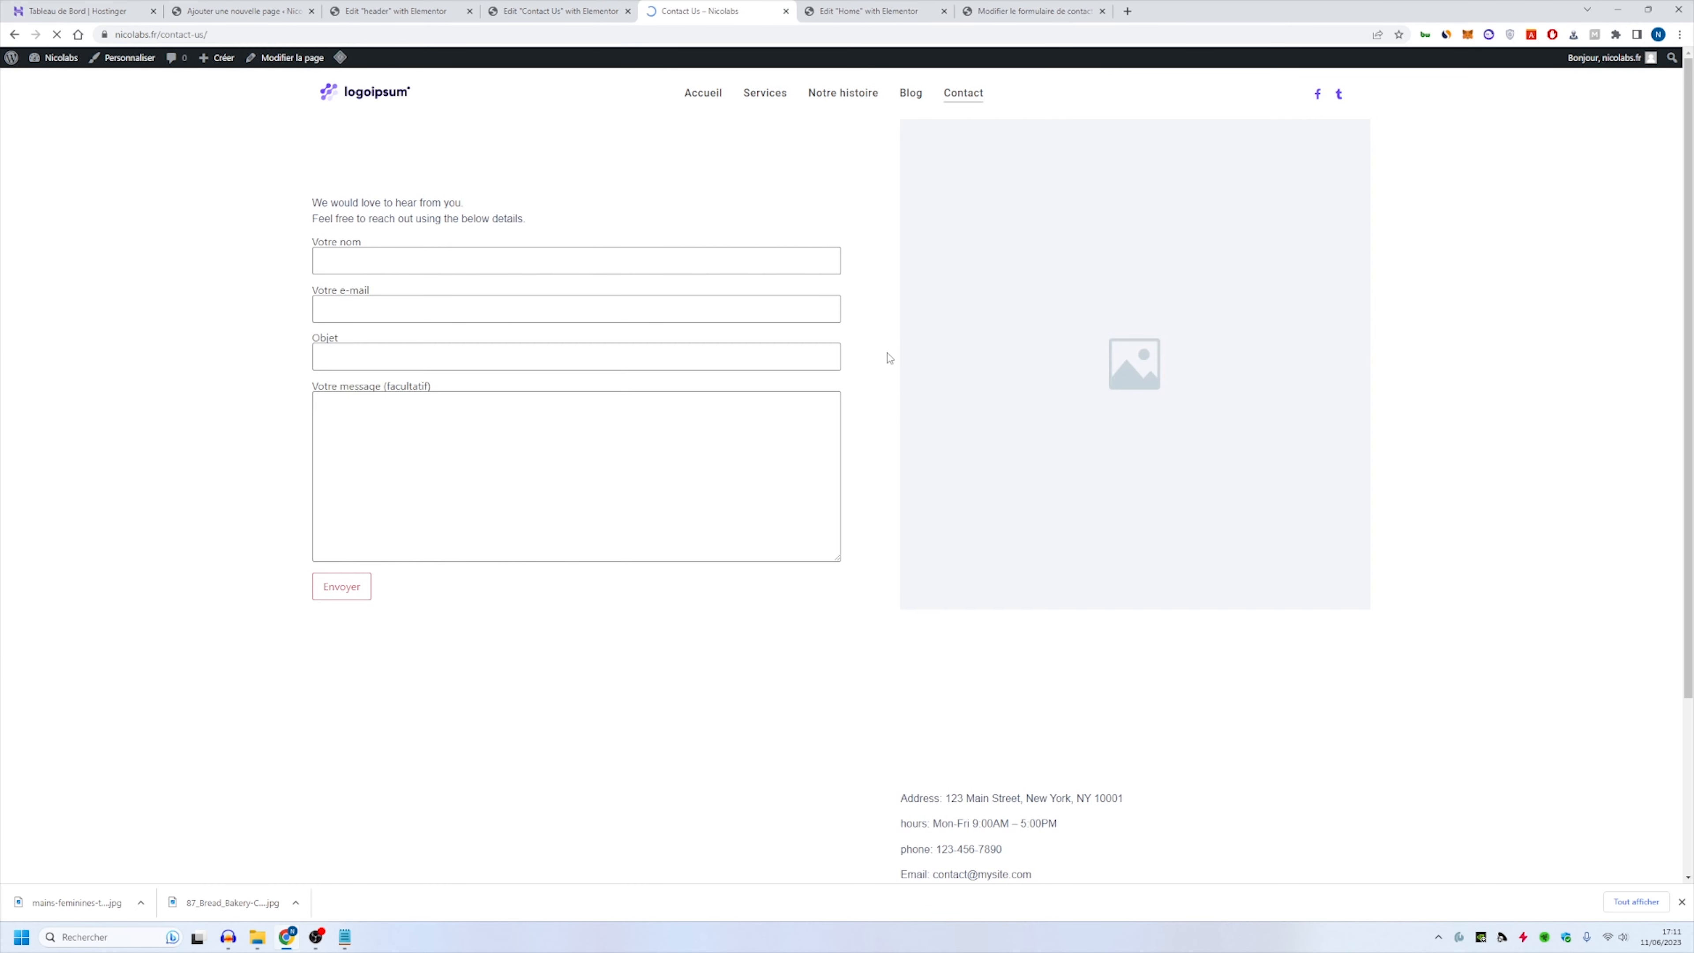
pyautogui.click(407, 266)
pyautogui.click(365, 457)
pyautogui.click(375, 359)
pyautogui.click(387, 305)
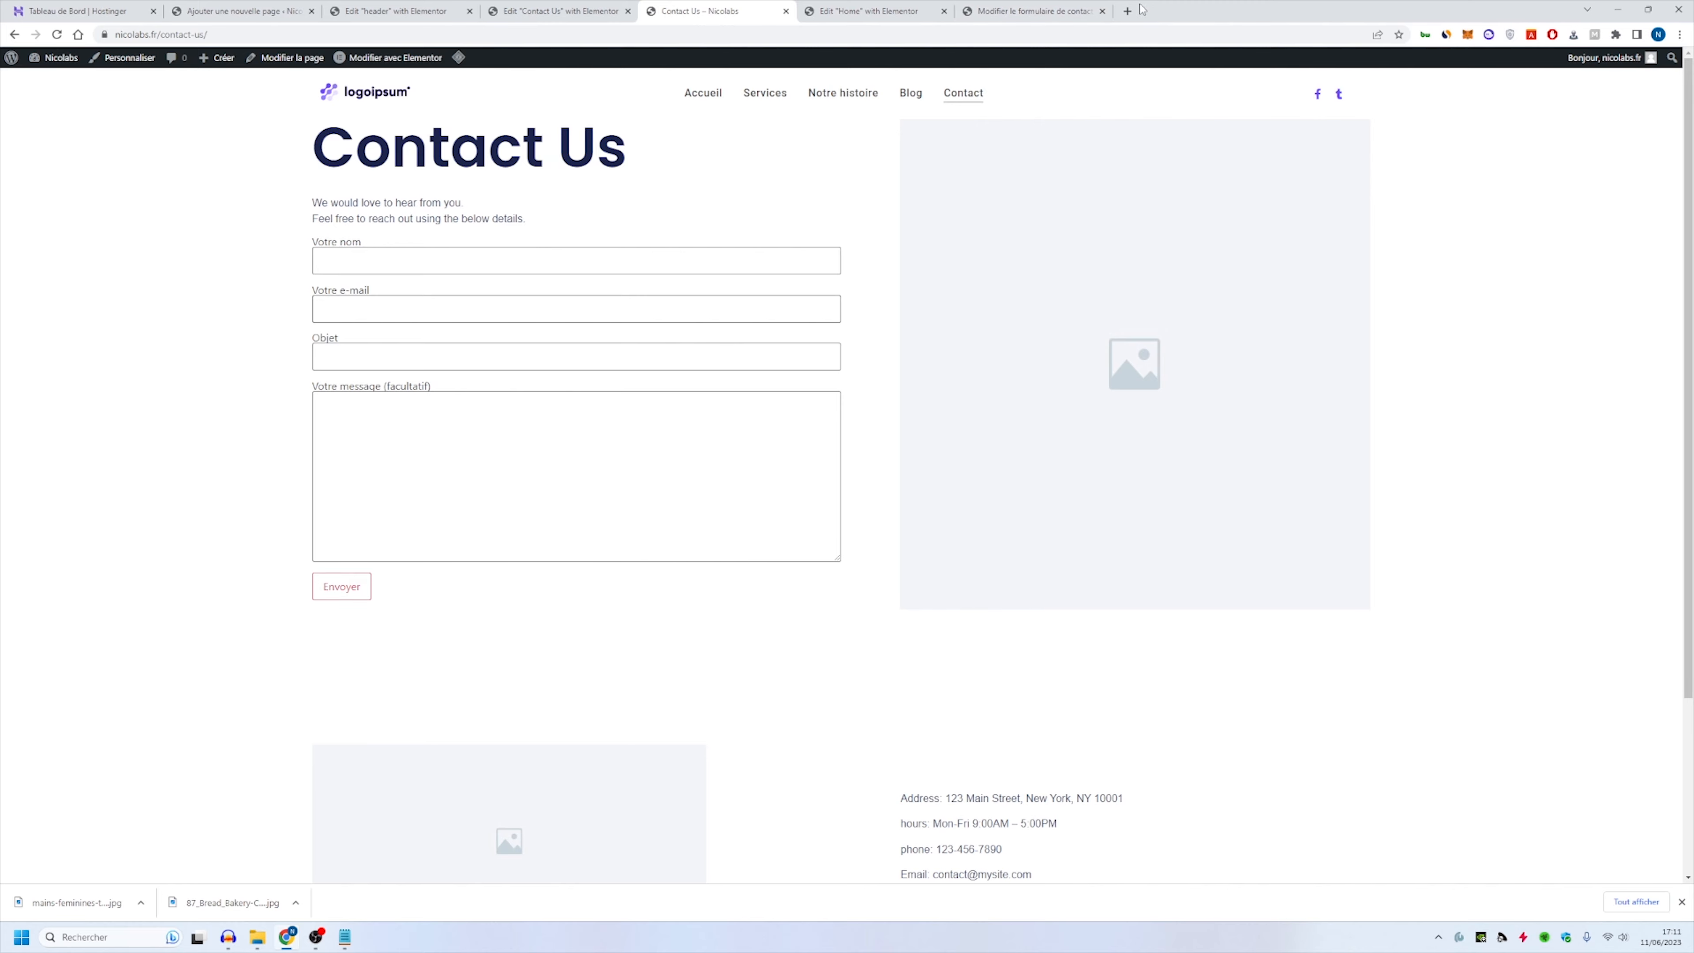
# Step: Open the Gmail inbox in a new browser tab
pyautogui.click(1127, 10)
pyautogui.write('ga')
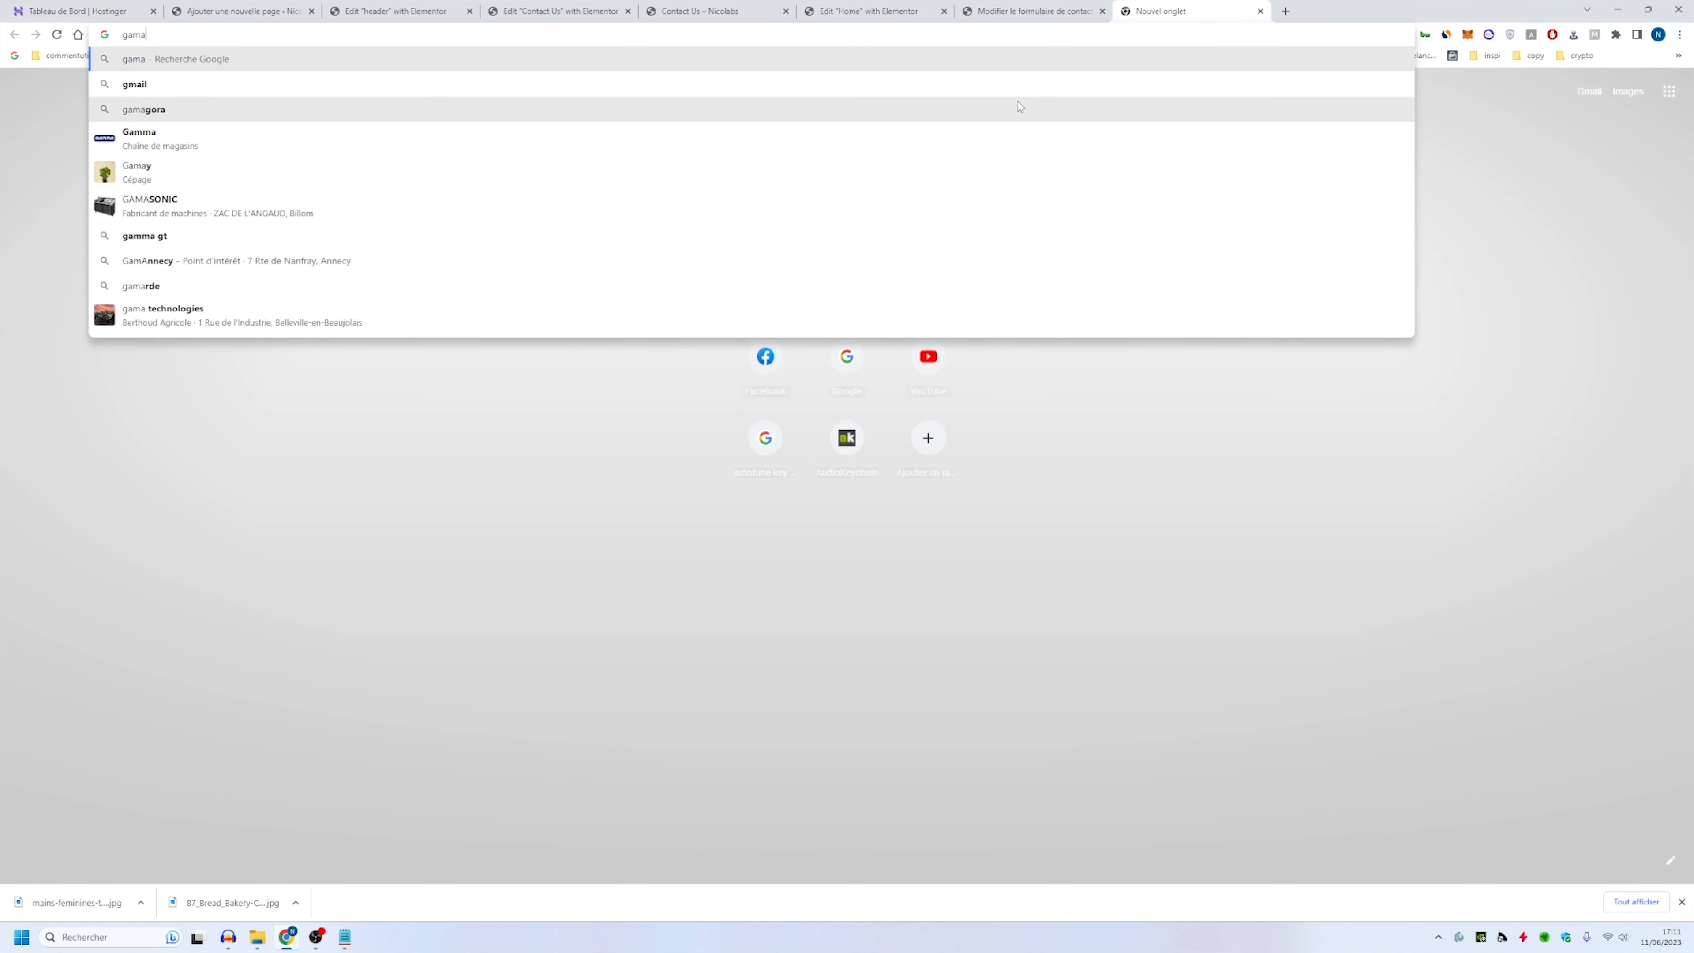
pyautogui.press('BackSpace')
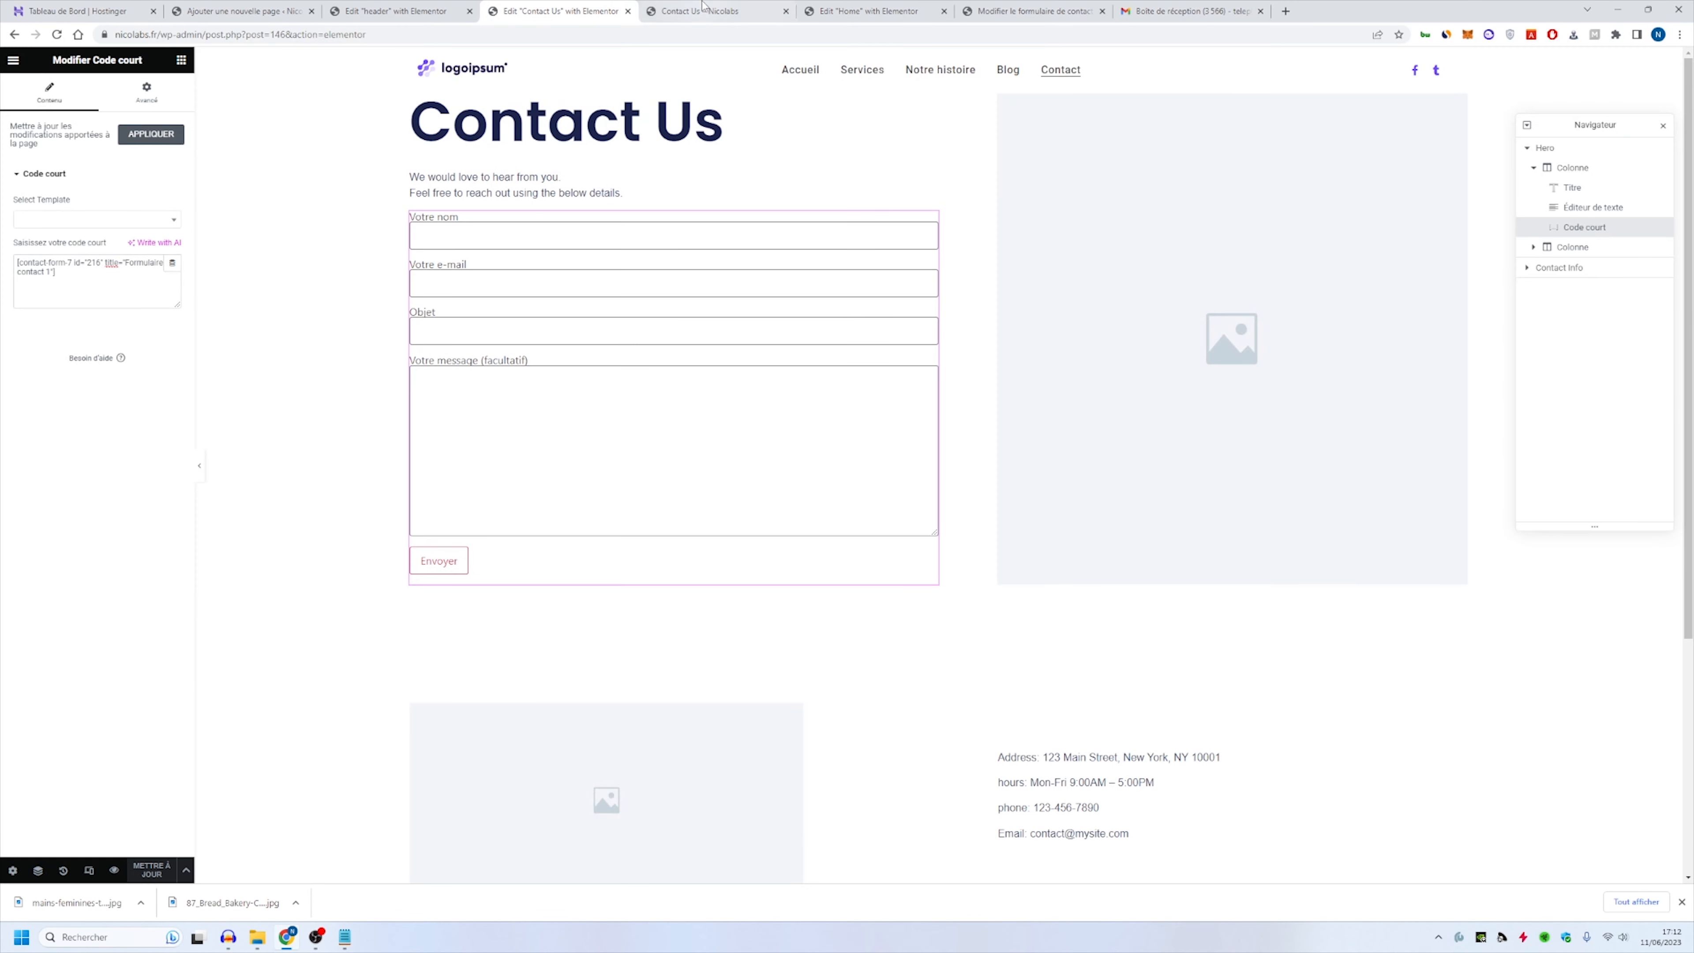
# Step: Return to the WordPress dashboard and open Formulaire de contact 1 for editing from the contact forms list
pyautogui.click(698, 5)
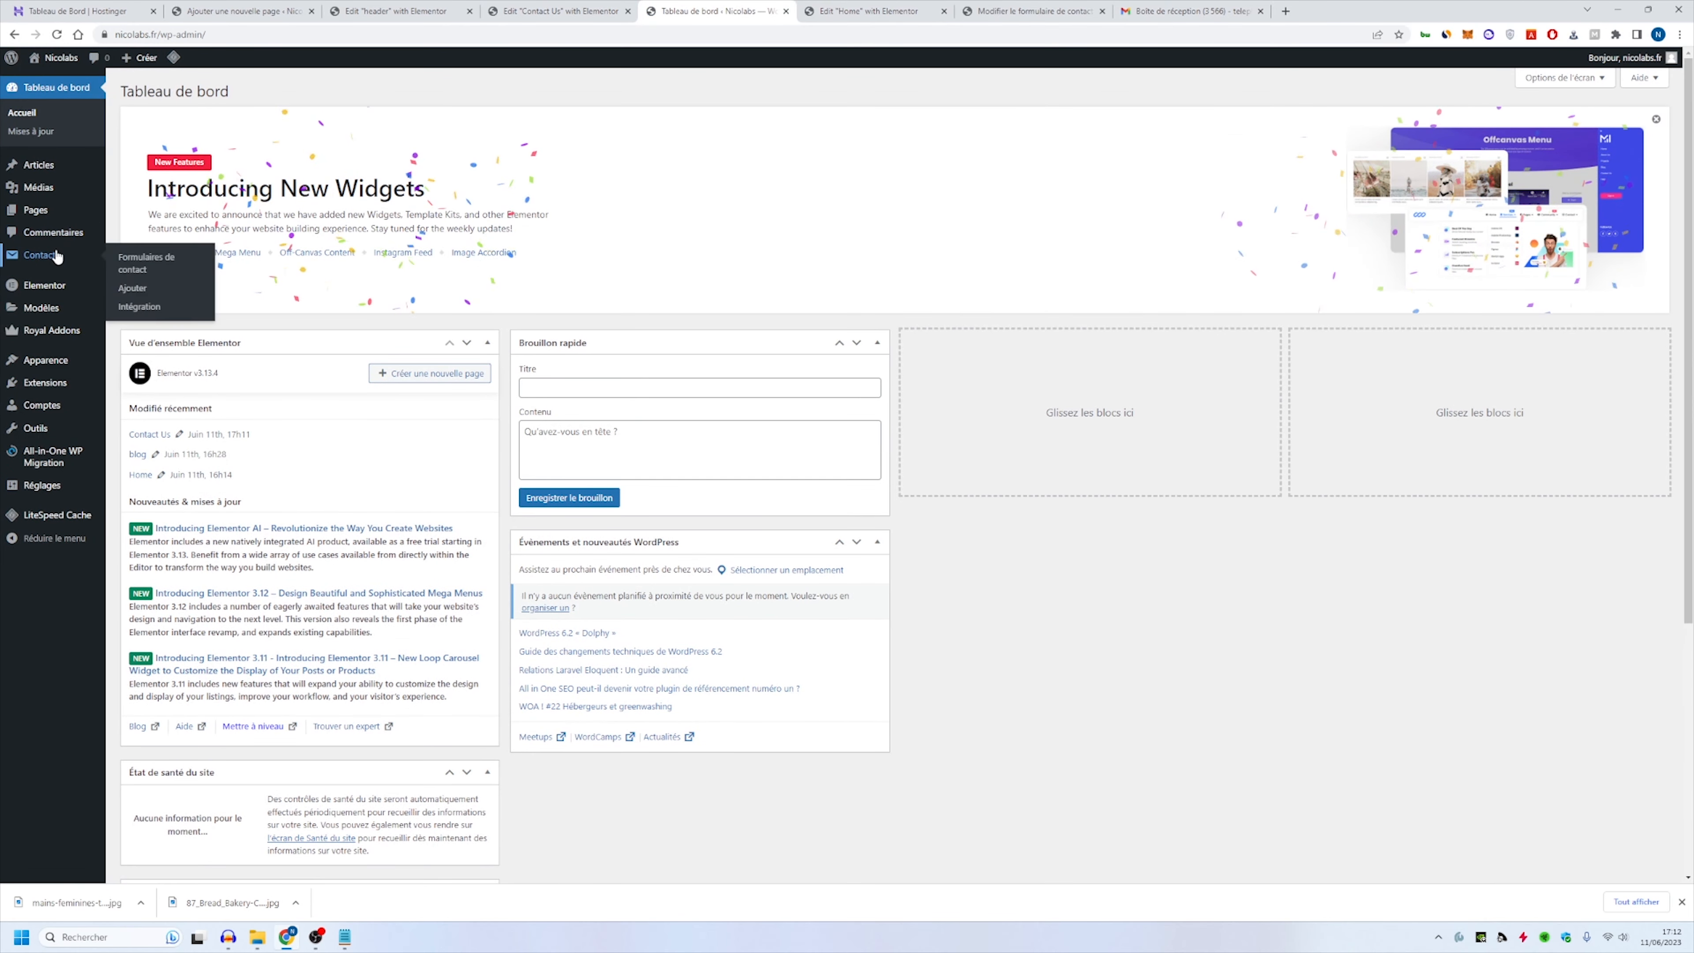
pyautogui.click(52, 264)
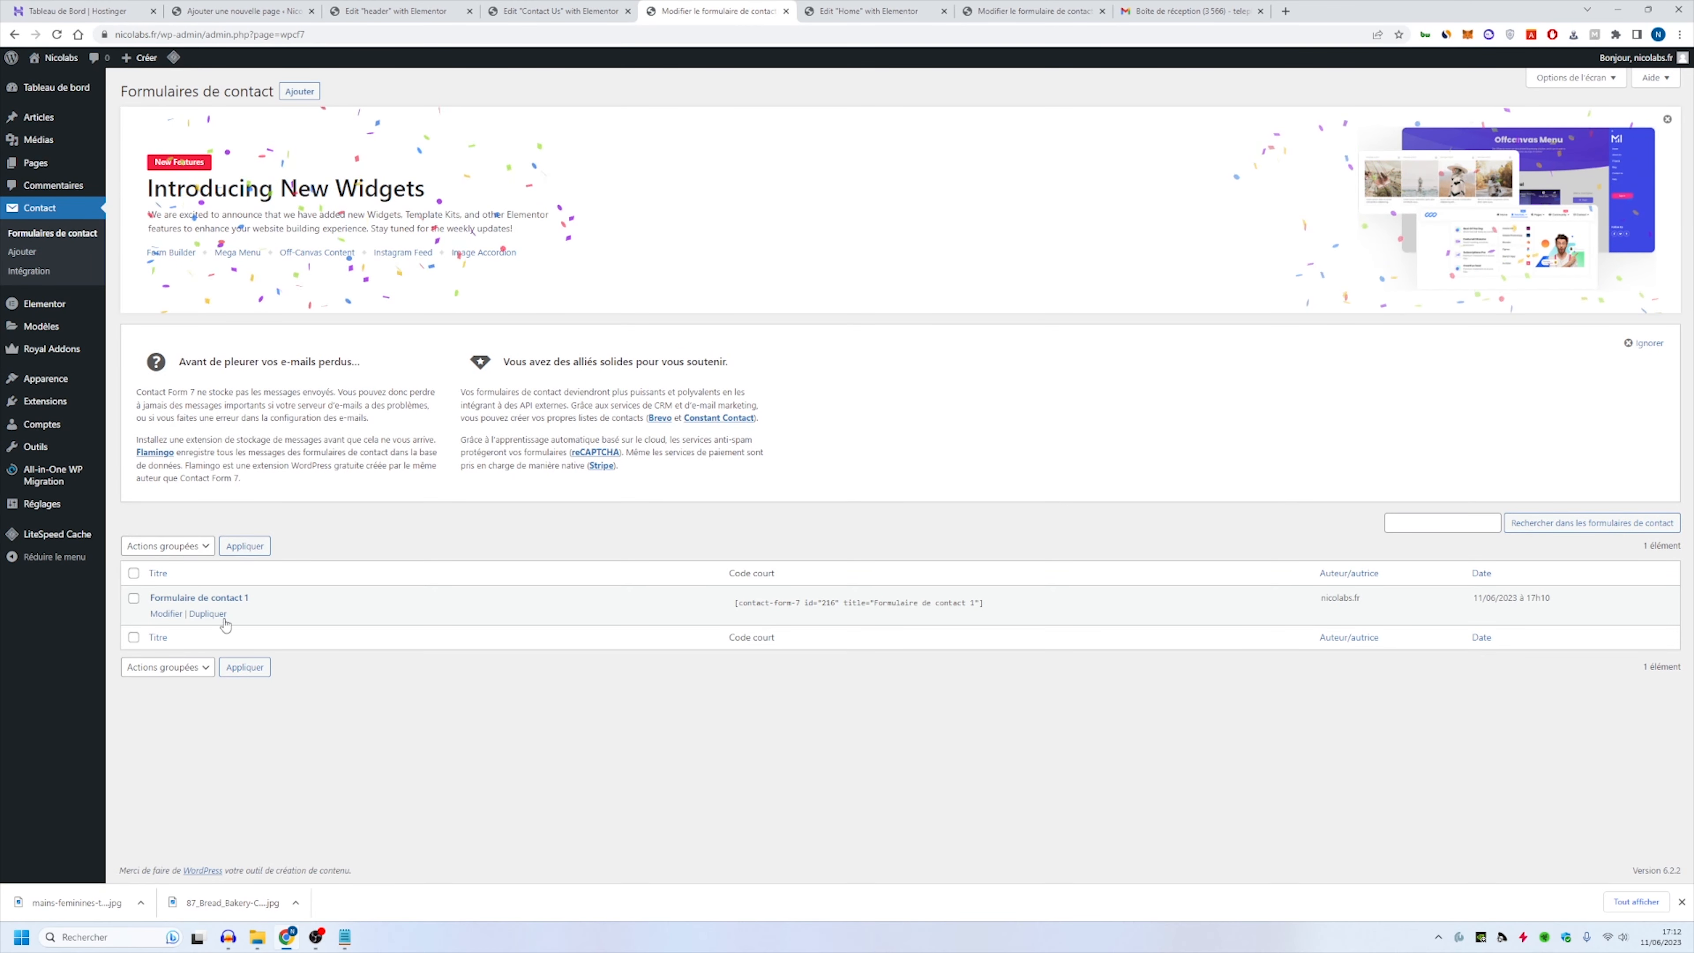
pyautogui.click(165, 614)
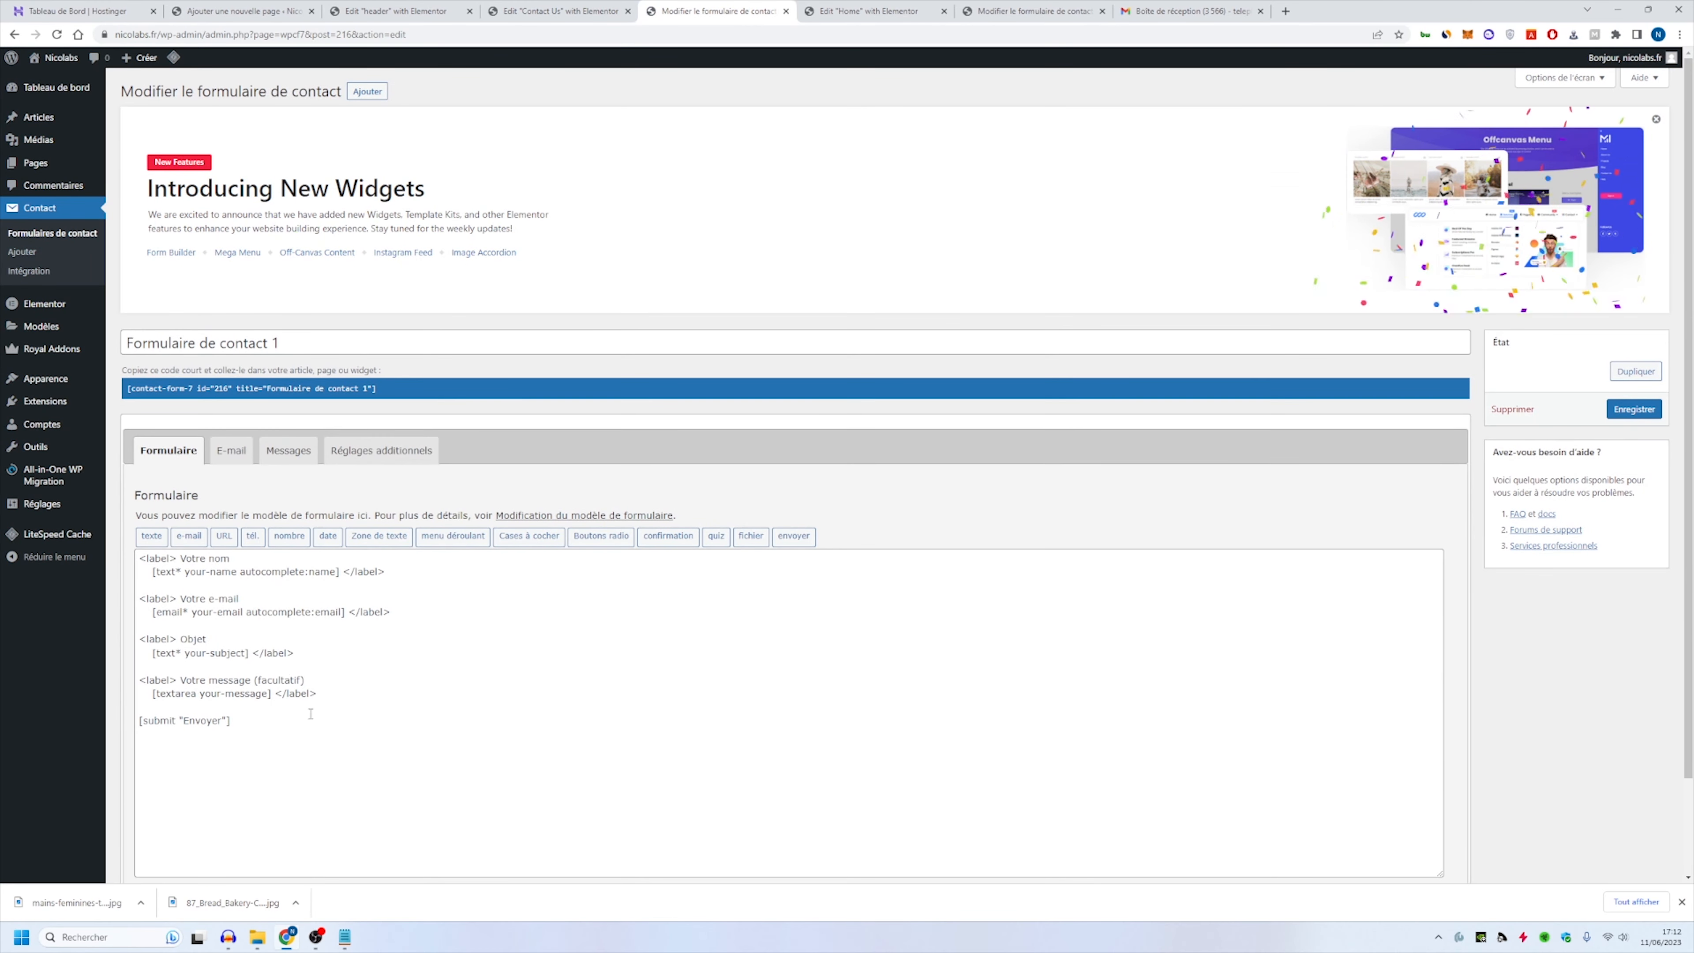
# Step: Examine the Votre e-mail and Objet blocks in the contact form template
pyautogui.scroll(-2, 293, 414)
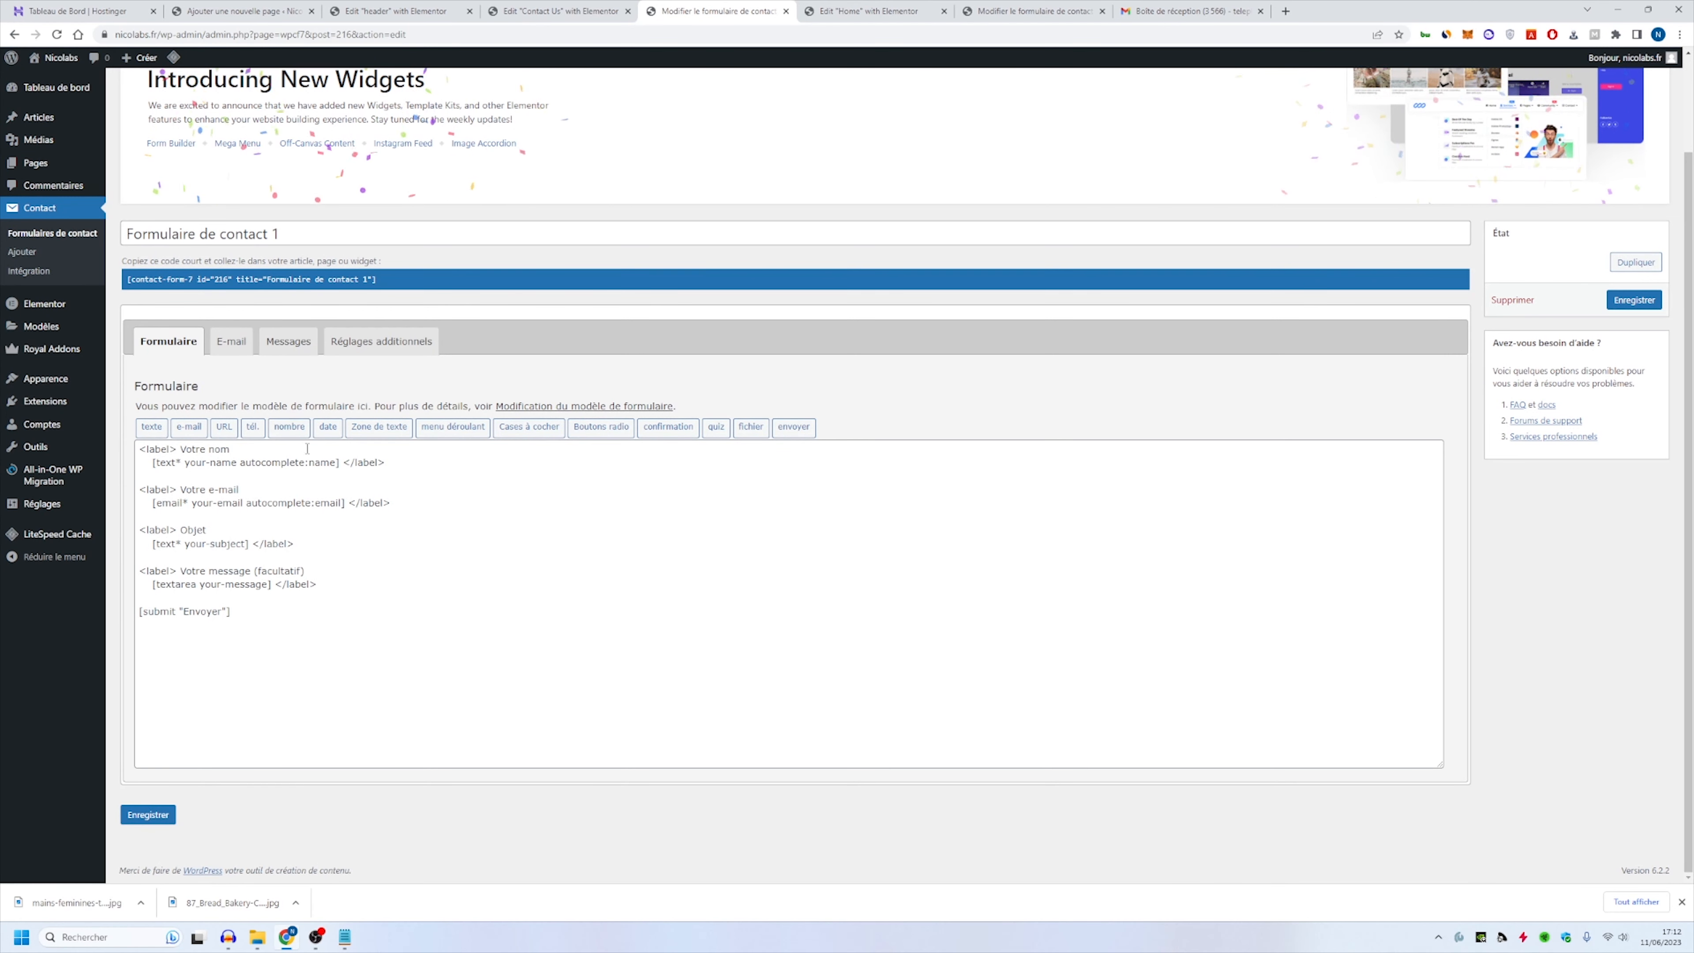
pyautogui.moveTo(245, 492); pyautogui.dragTo(97, 479)
pyautogui.click(416, 494)
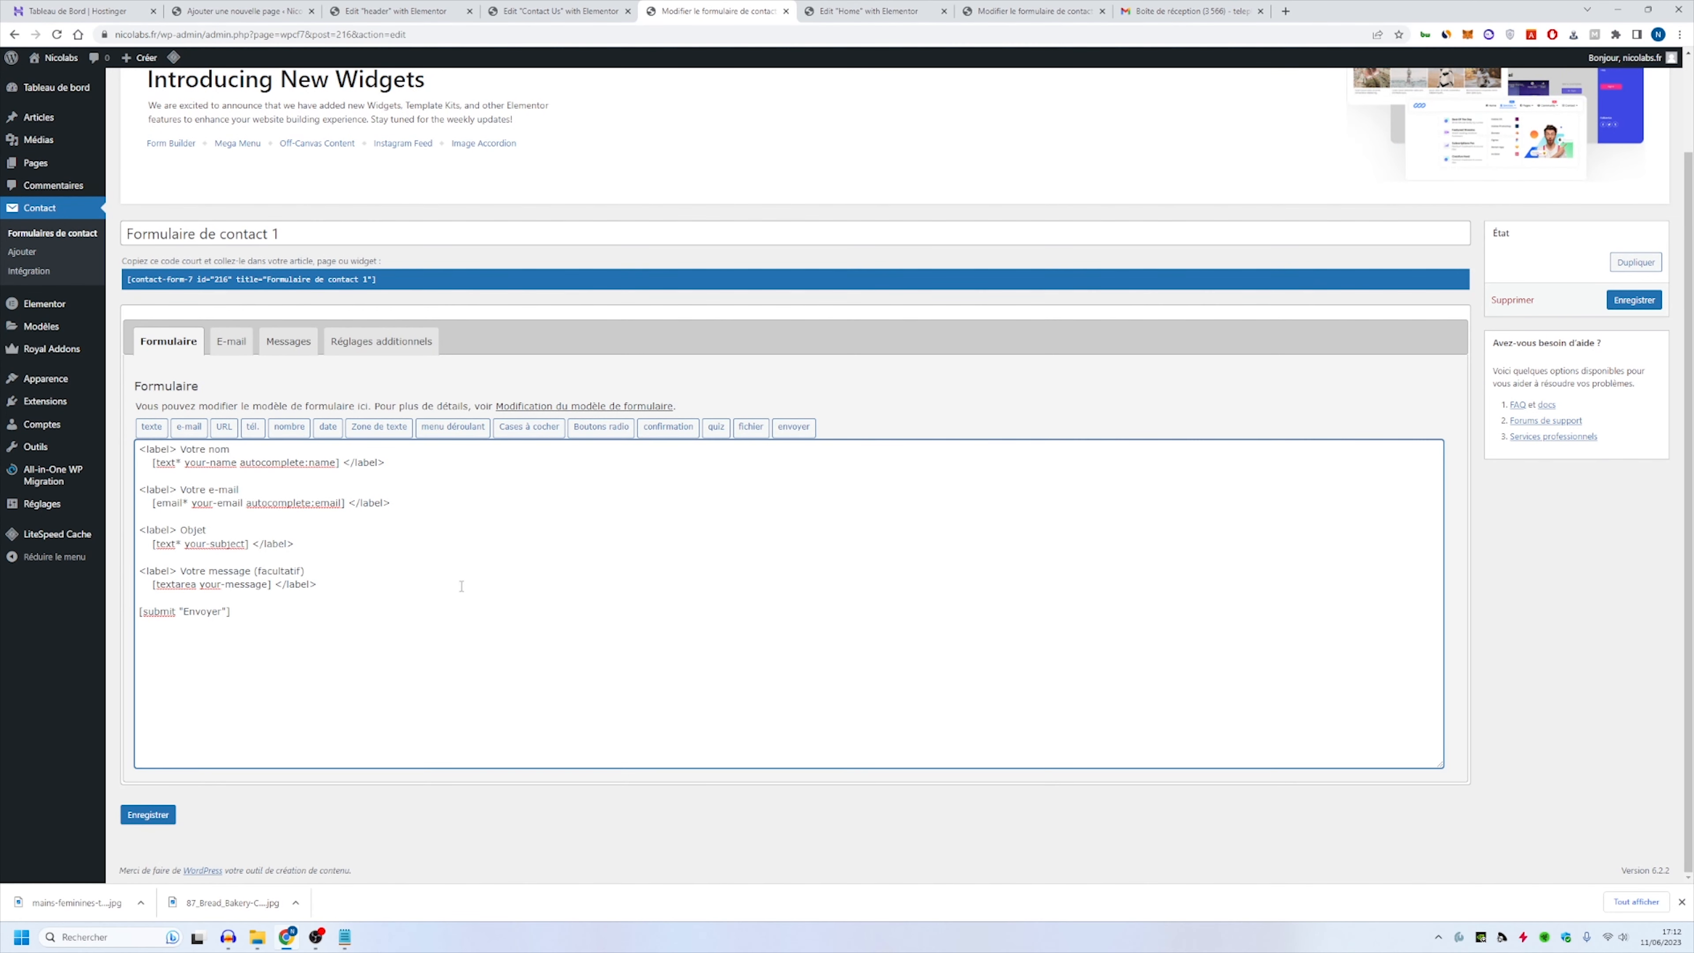
pyautogui.moveTo(435, 500); pyautogui.dragTo(86, 485)
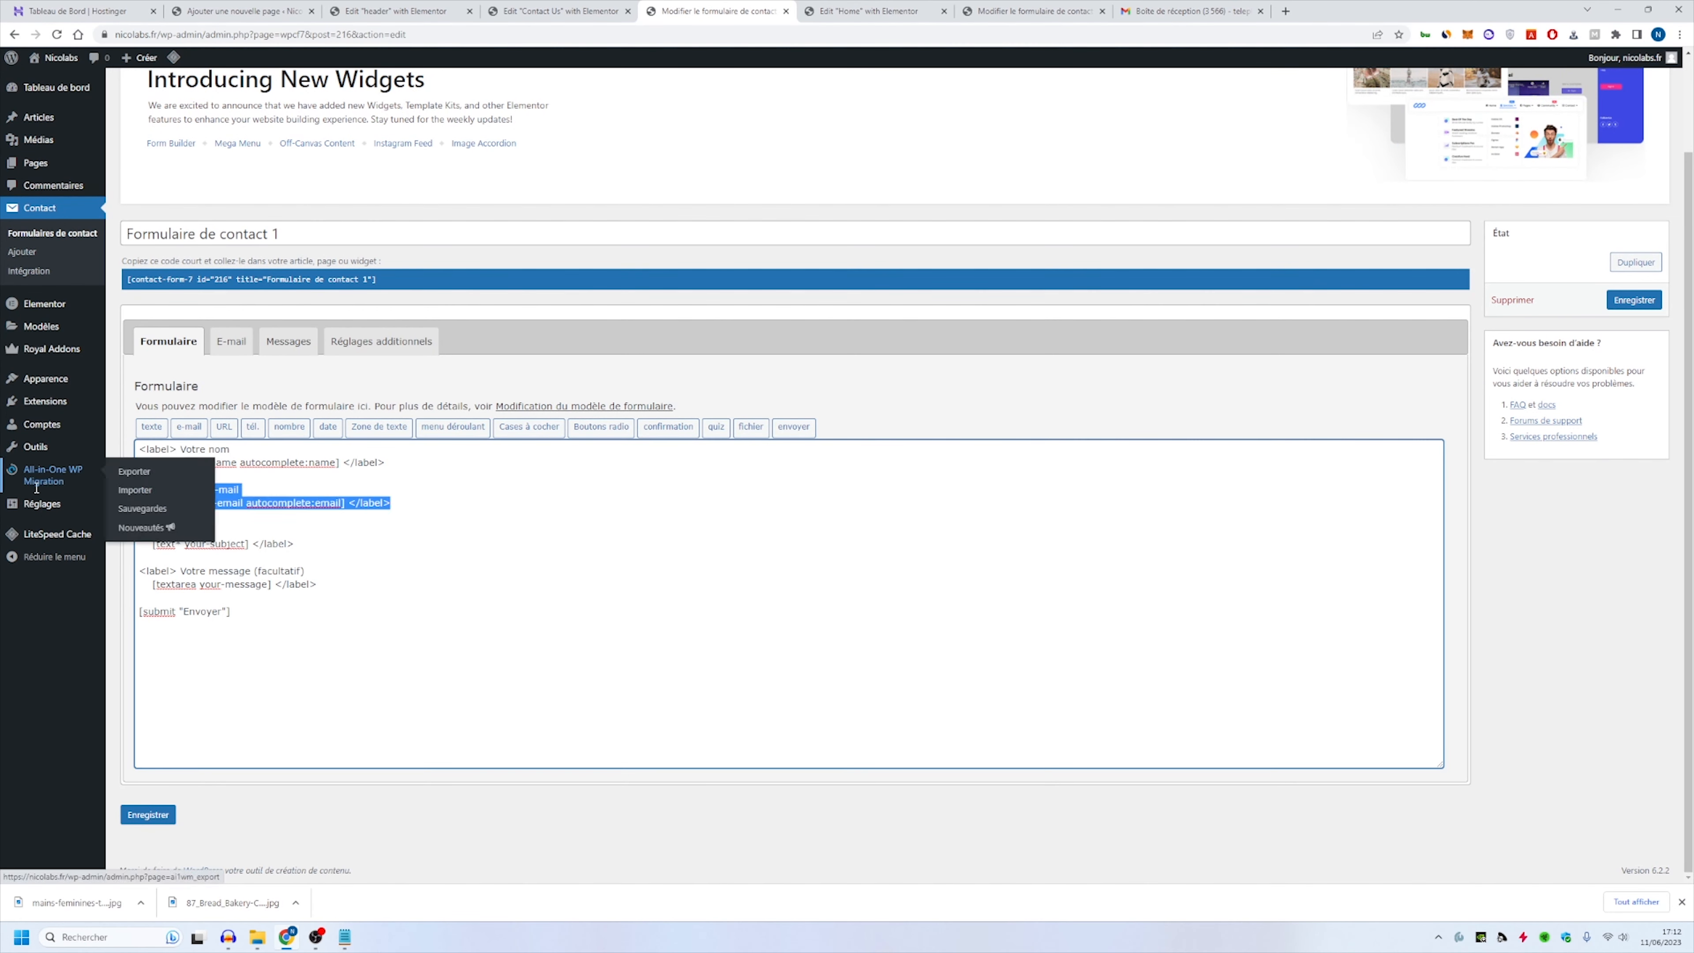
pyautogui.click(336, 504)
pyautogui.click(393, 543)
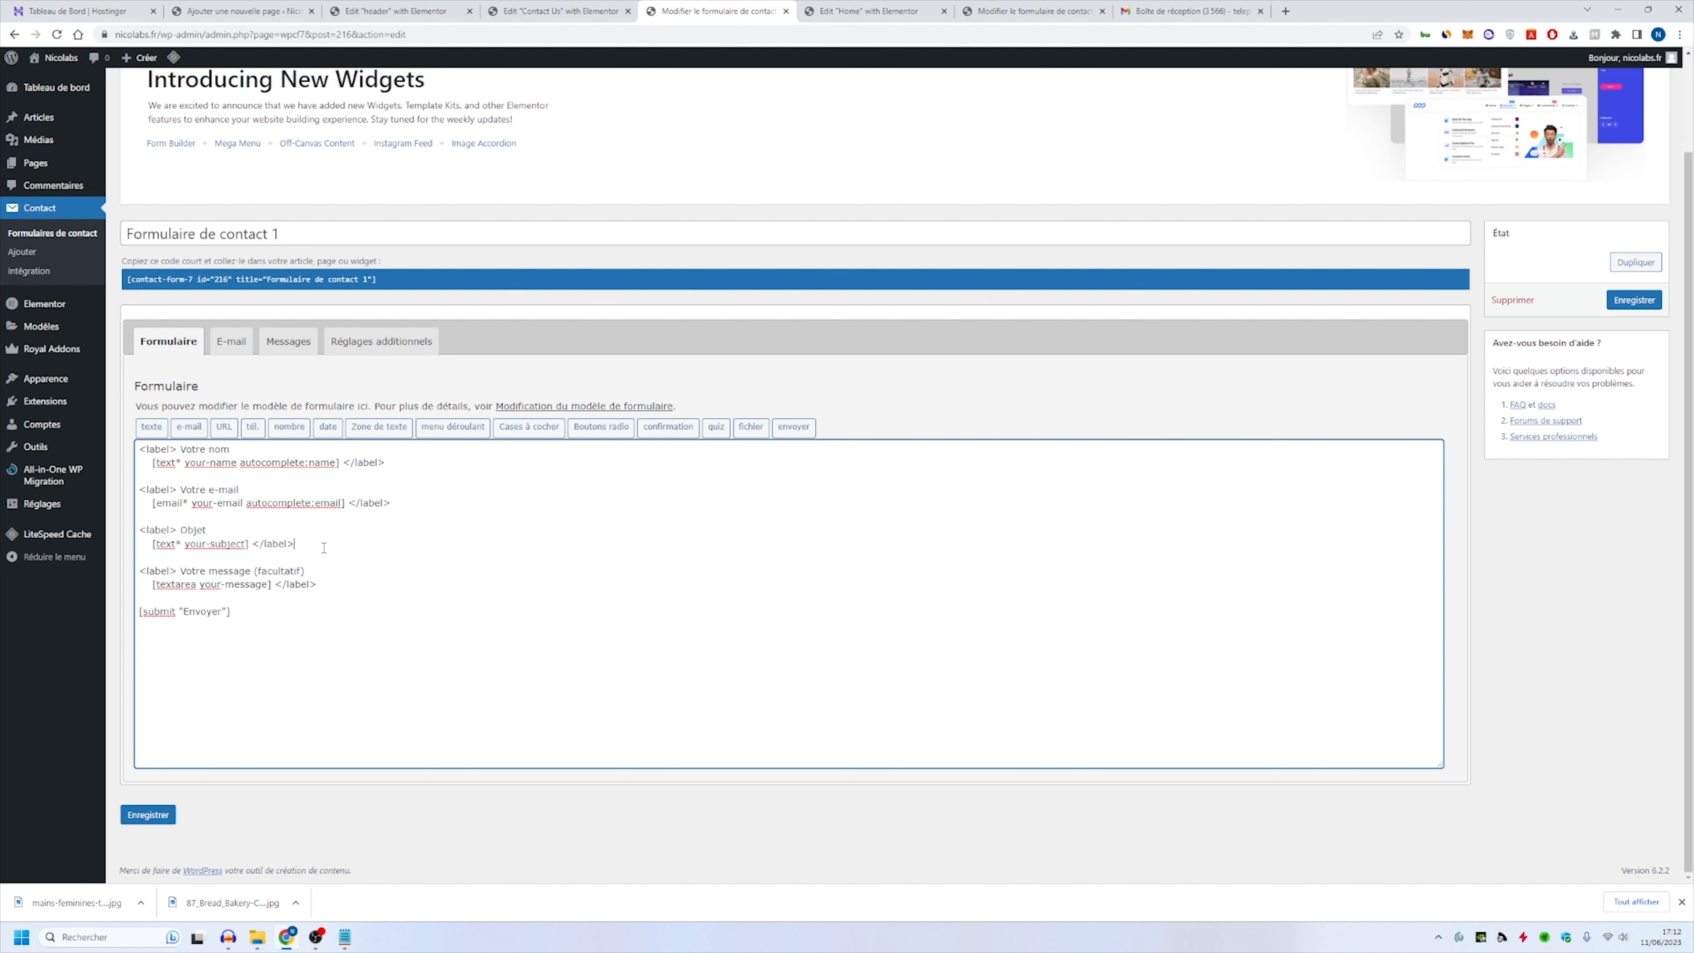
pyautogui.moveTo(323, 547); pyautogui.dragTo(138, 529)
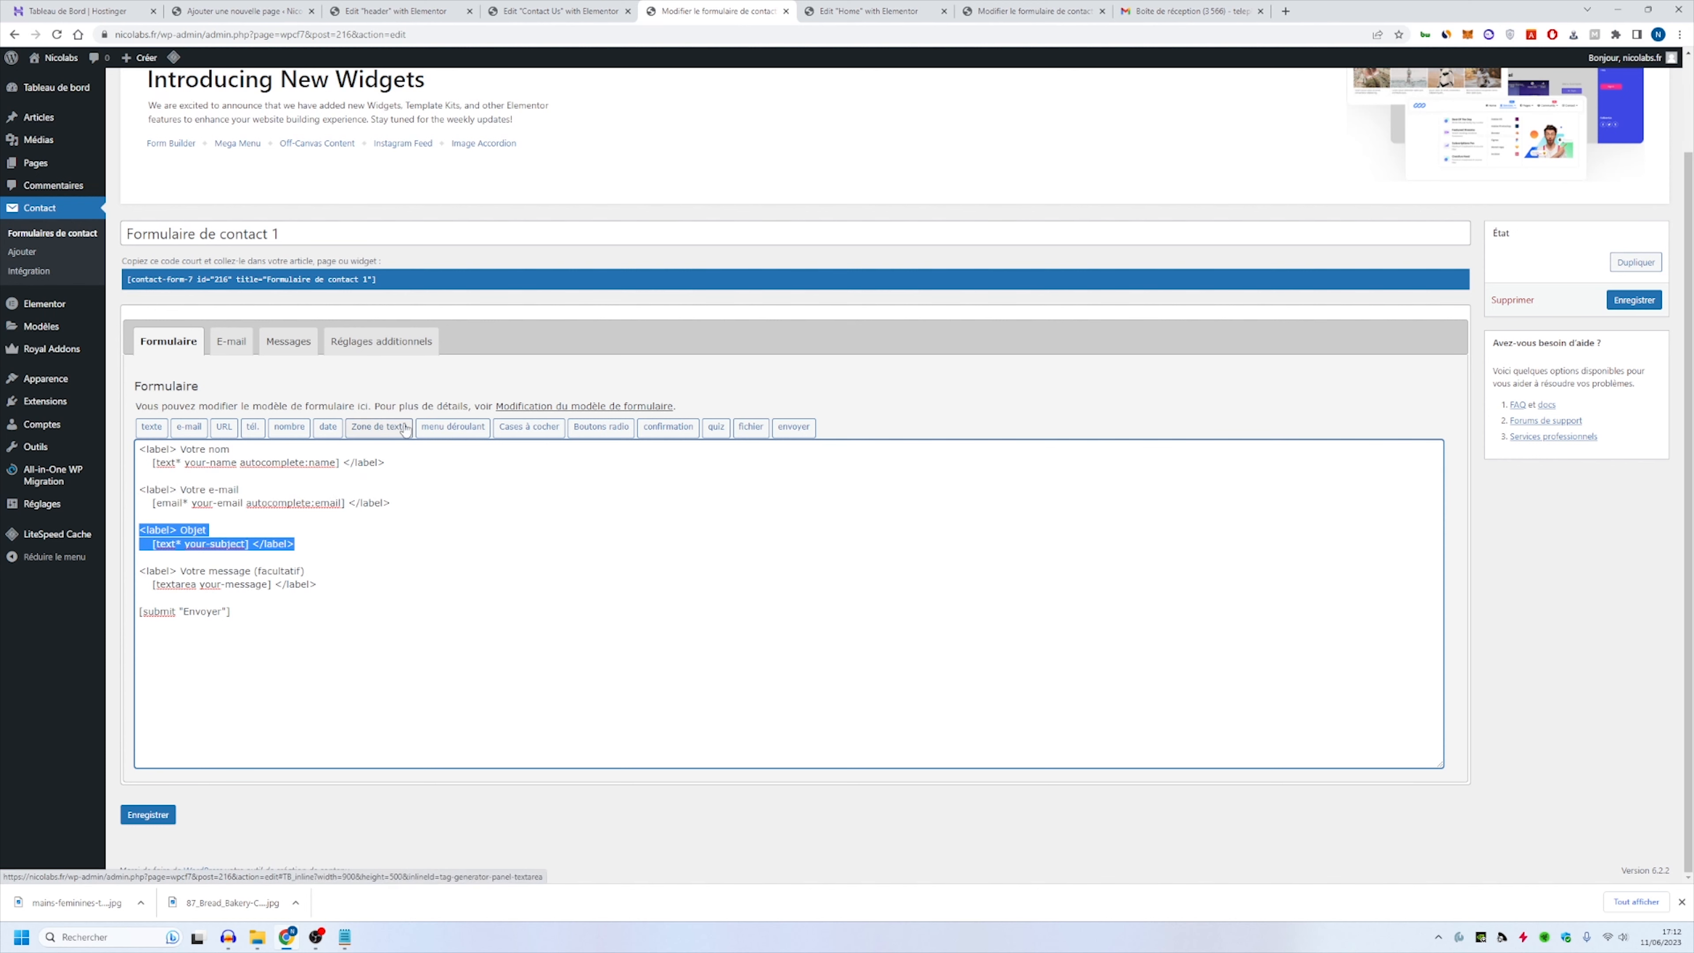
# Step: Replace the Pour recipient in the form's E-mail settings with the contact e-mail address and save the form
pyautogui.click(231, 341)
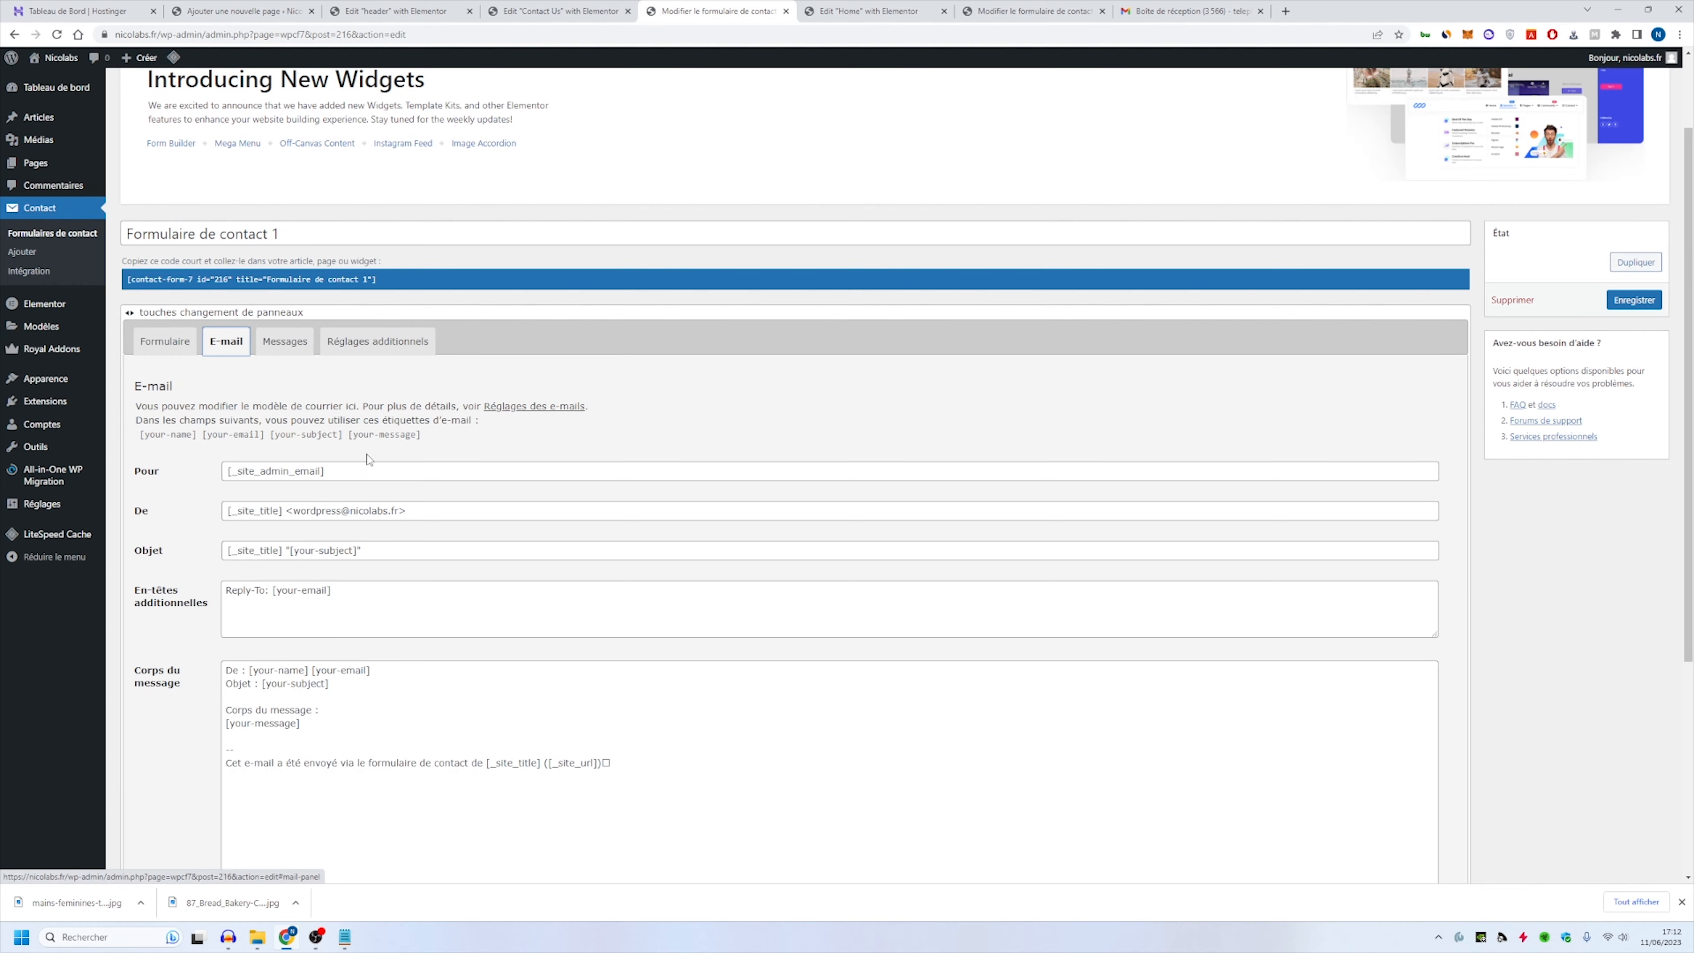
pyautogui.scroll(-4, 382, 287)
pyautogui.scroll(3, 306, 238)
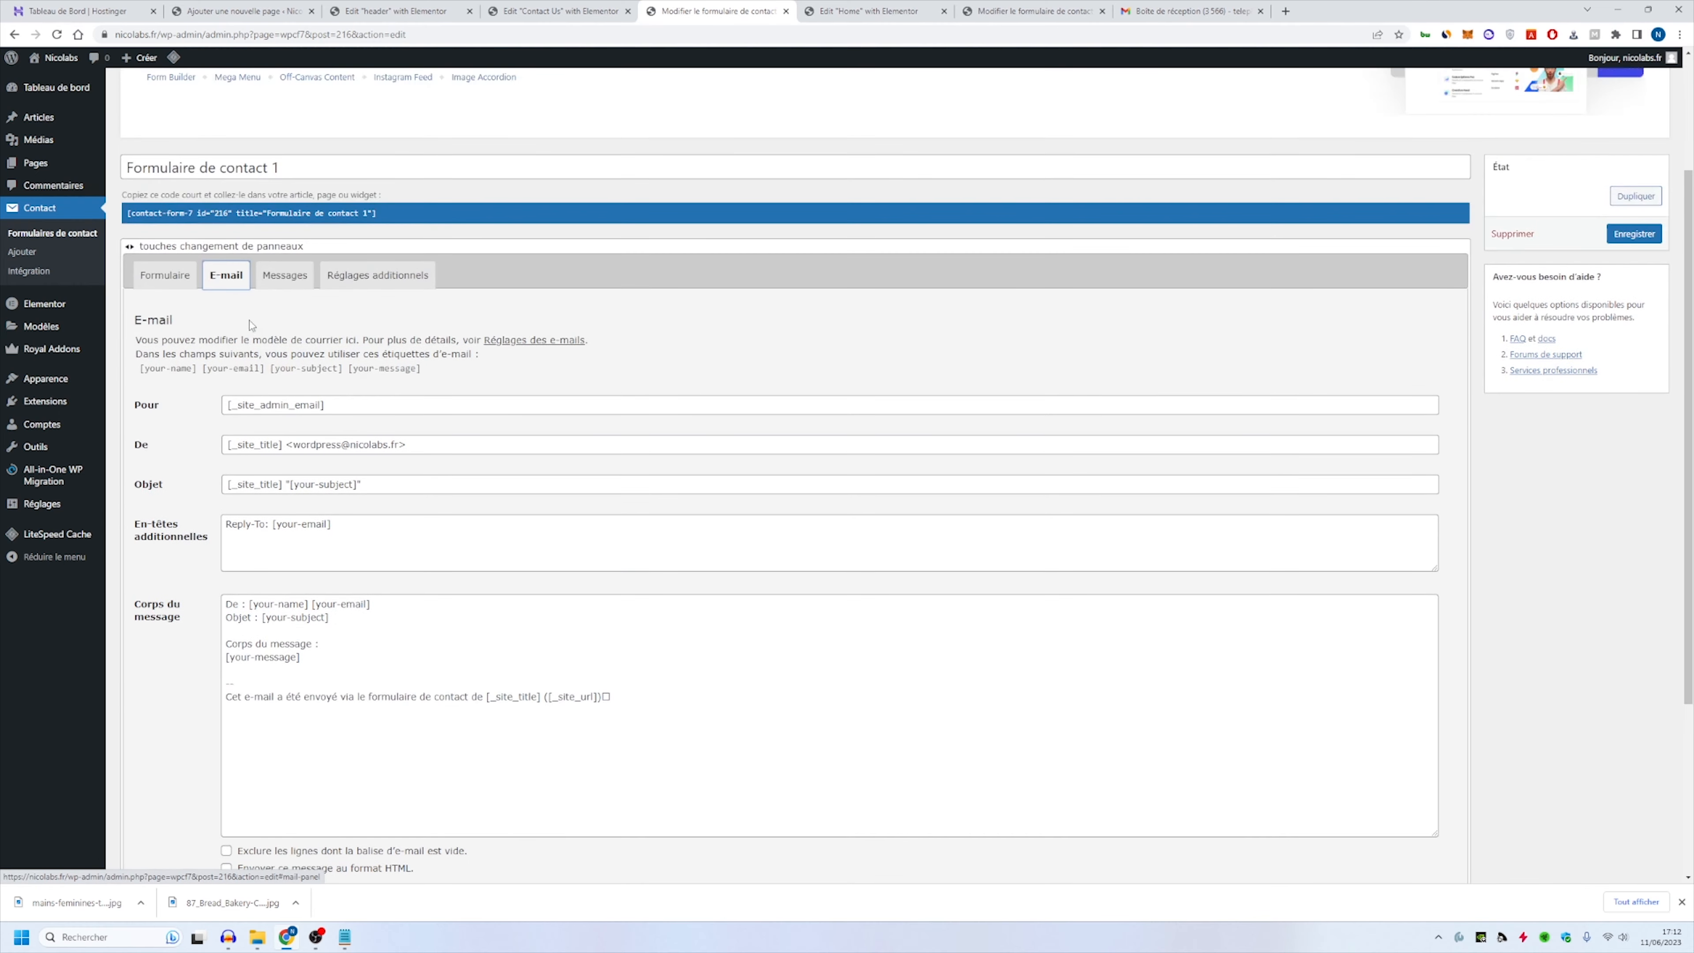
pyautogui.click(320, 405)
pyautogui.tripleClick(321, 405)
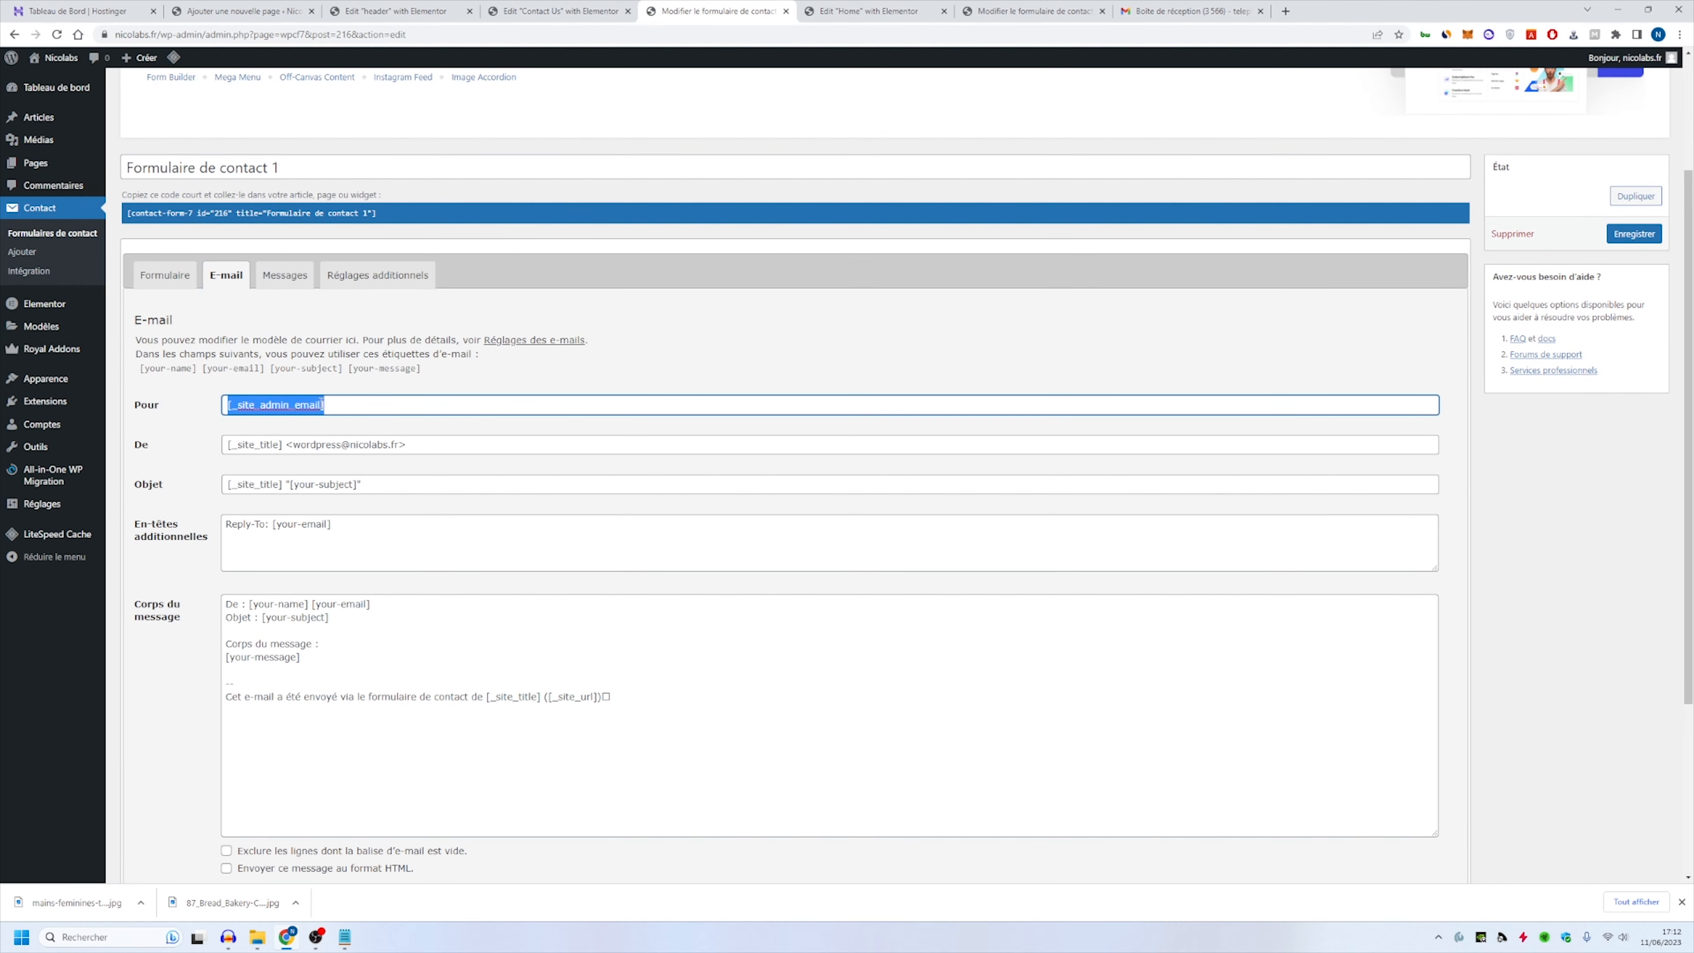
pyautogui.hotkey('ctrl', 'v')
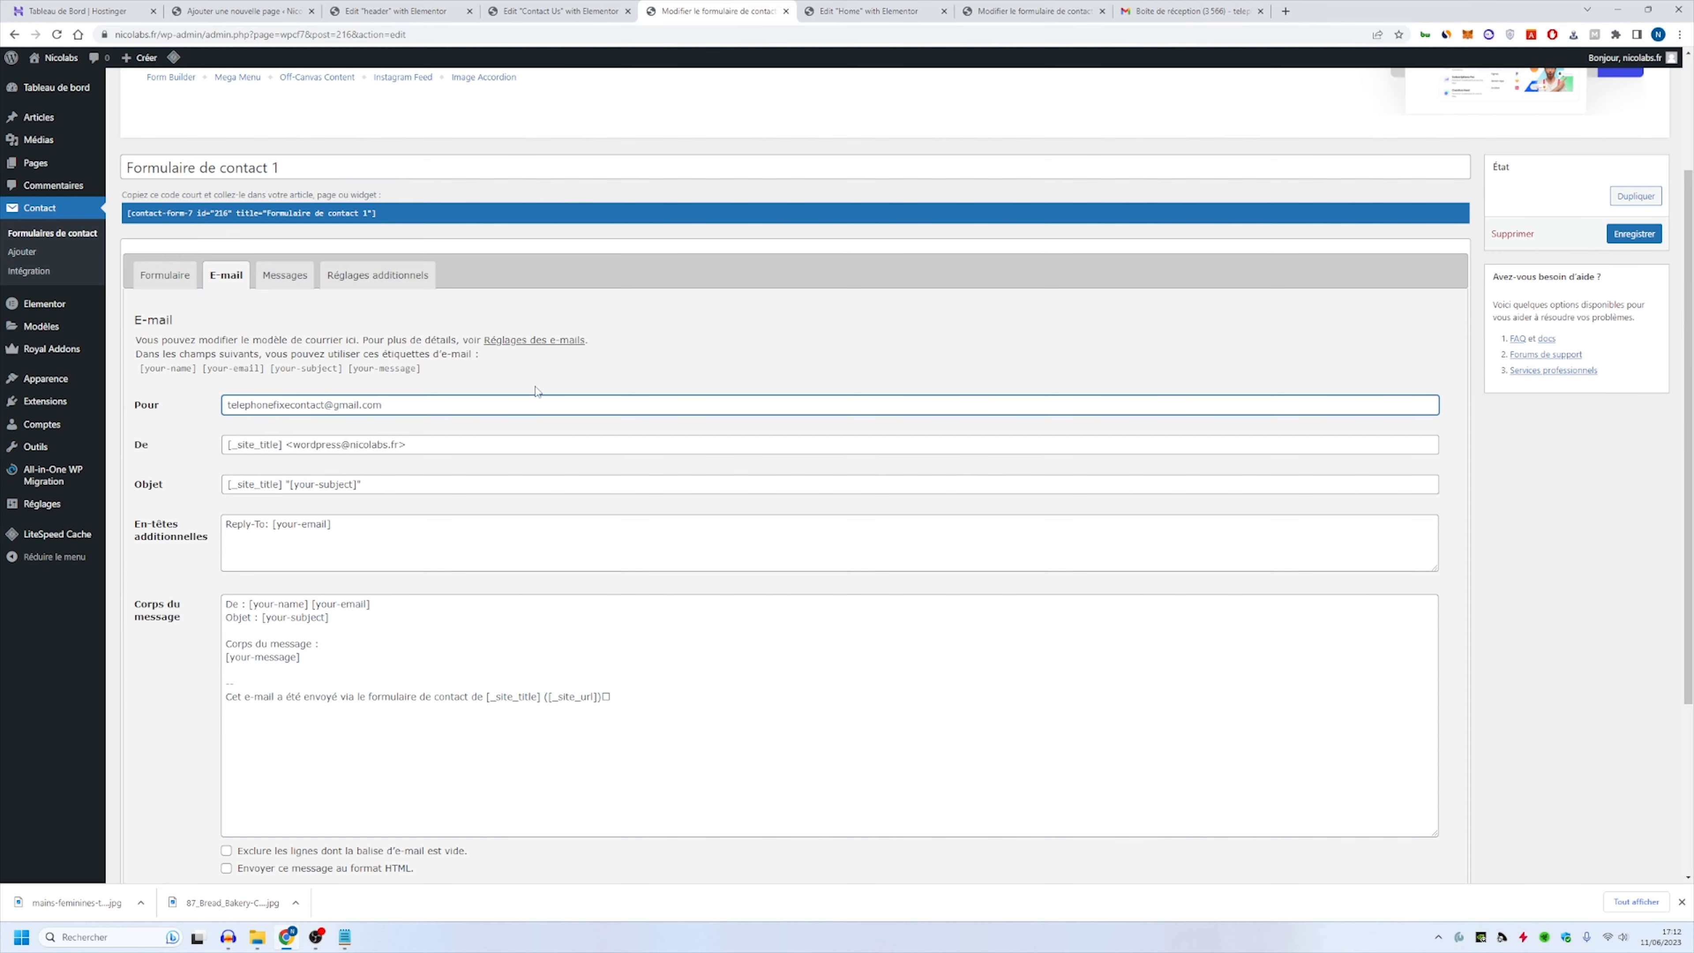
pyautogui.scroll(-4, 344, 527)
pyautogui.click(147, 813)
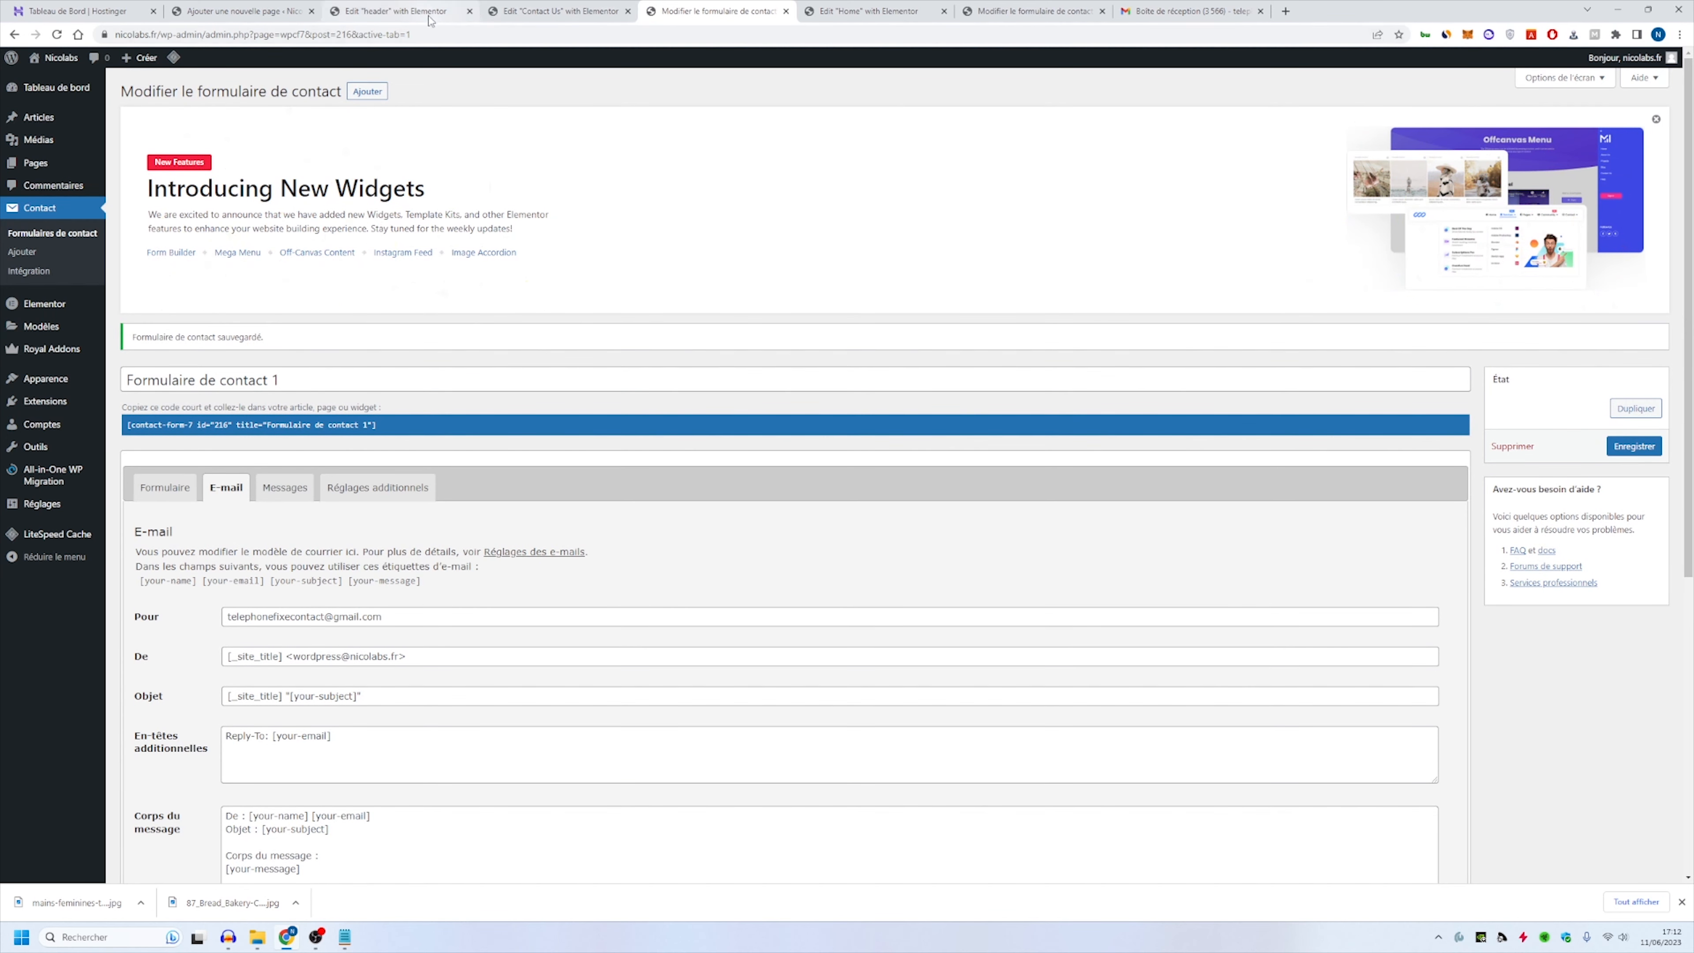
# Step: Open the live site in a new tab and go to its Contact page
pyautogui.middleClick(69, 58)
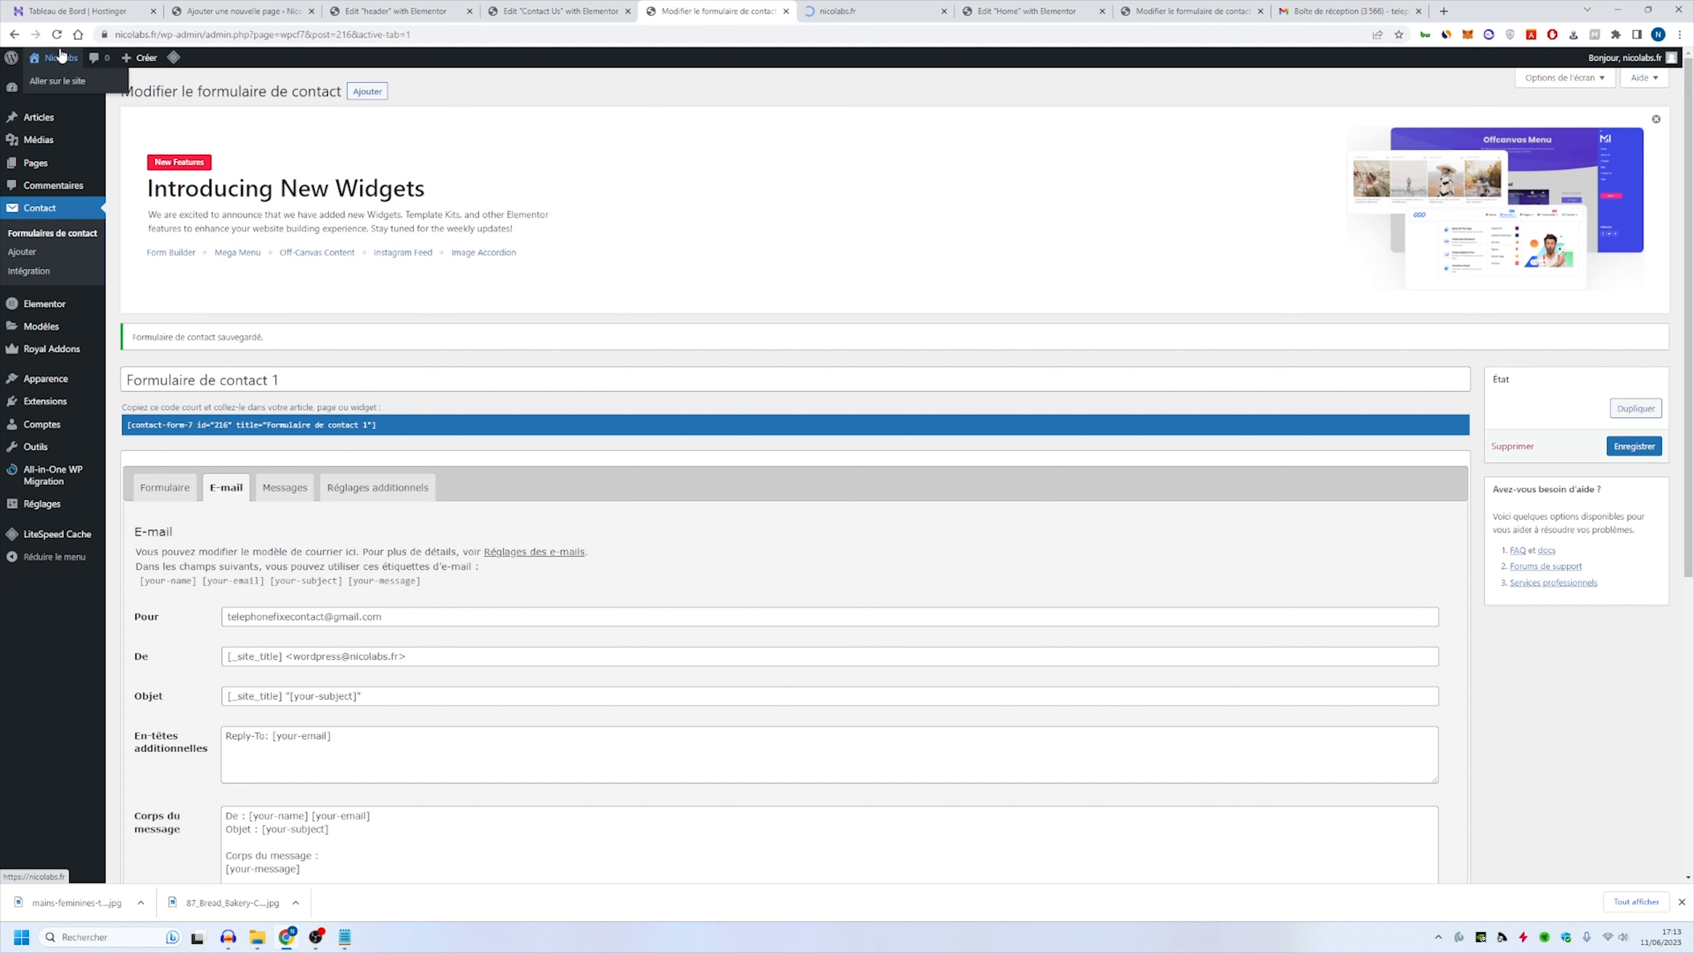
pyautogui.click(867, 10)
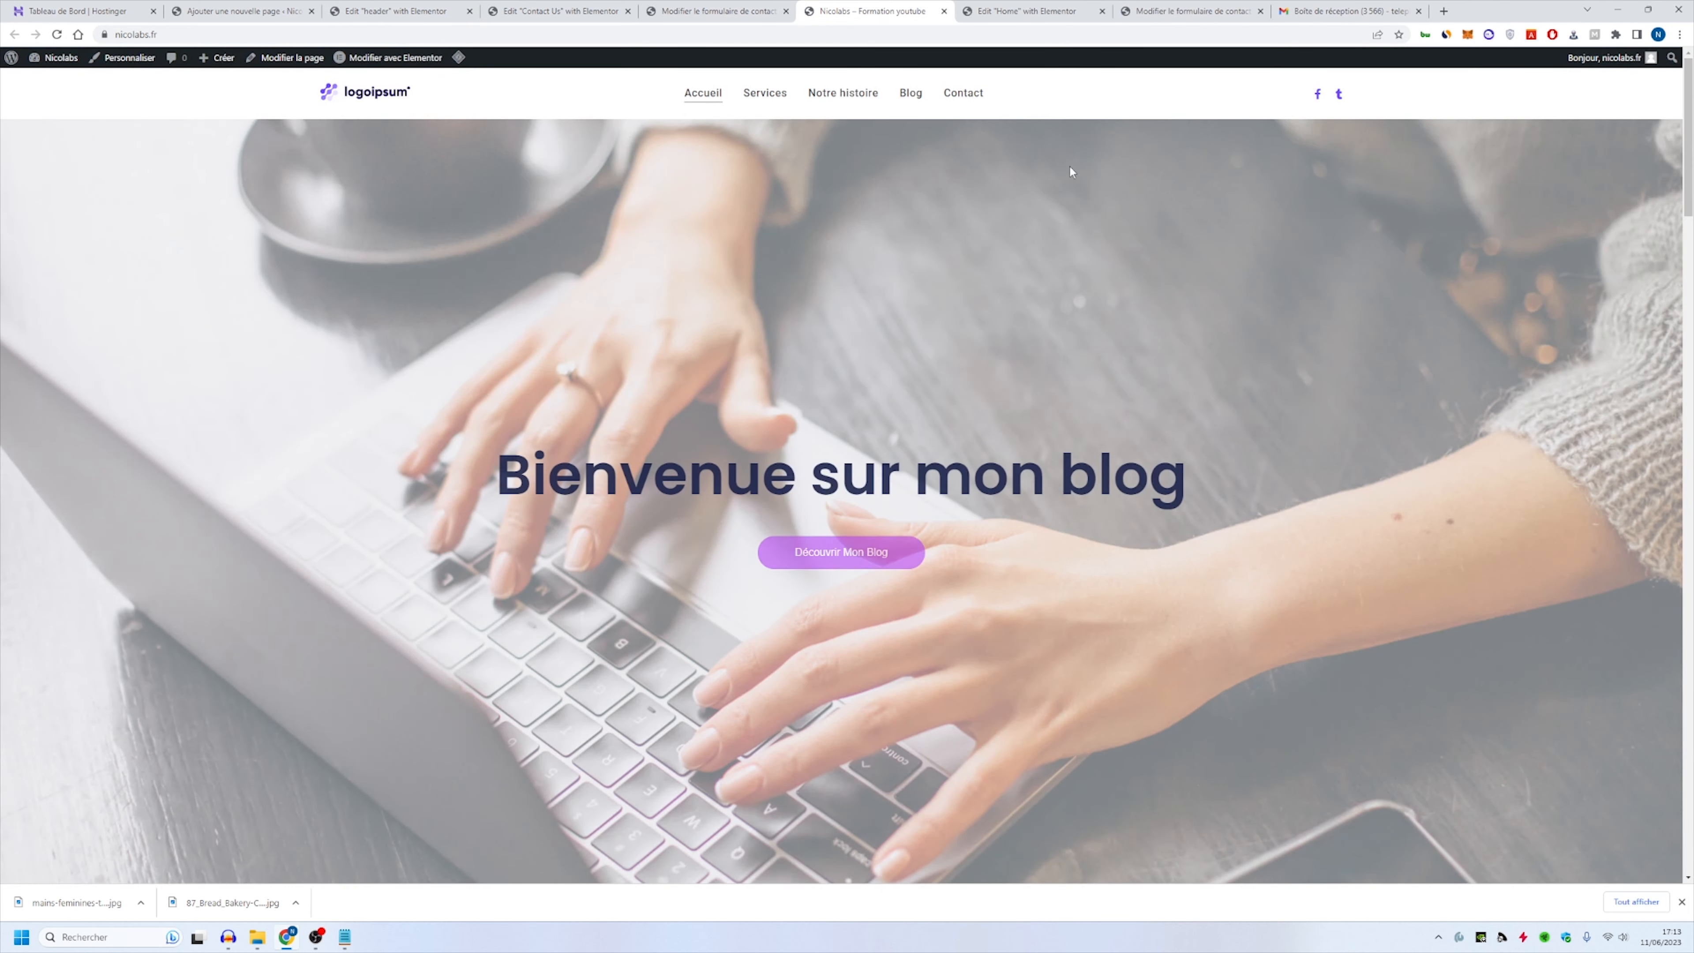
pyautogui.click(961, 95)
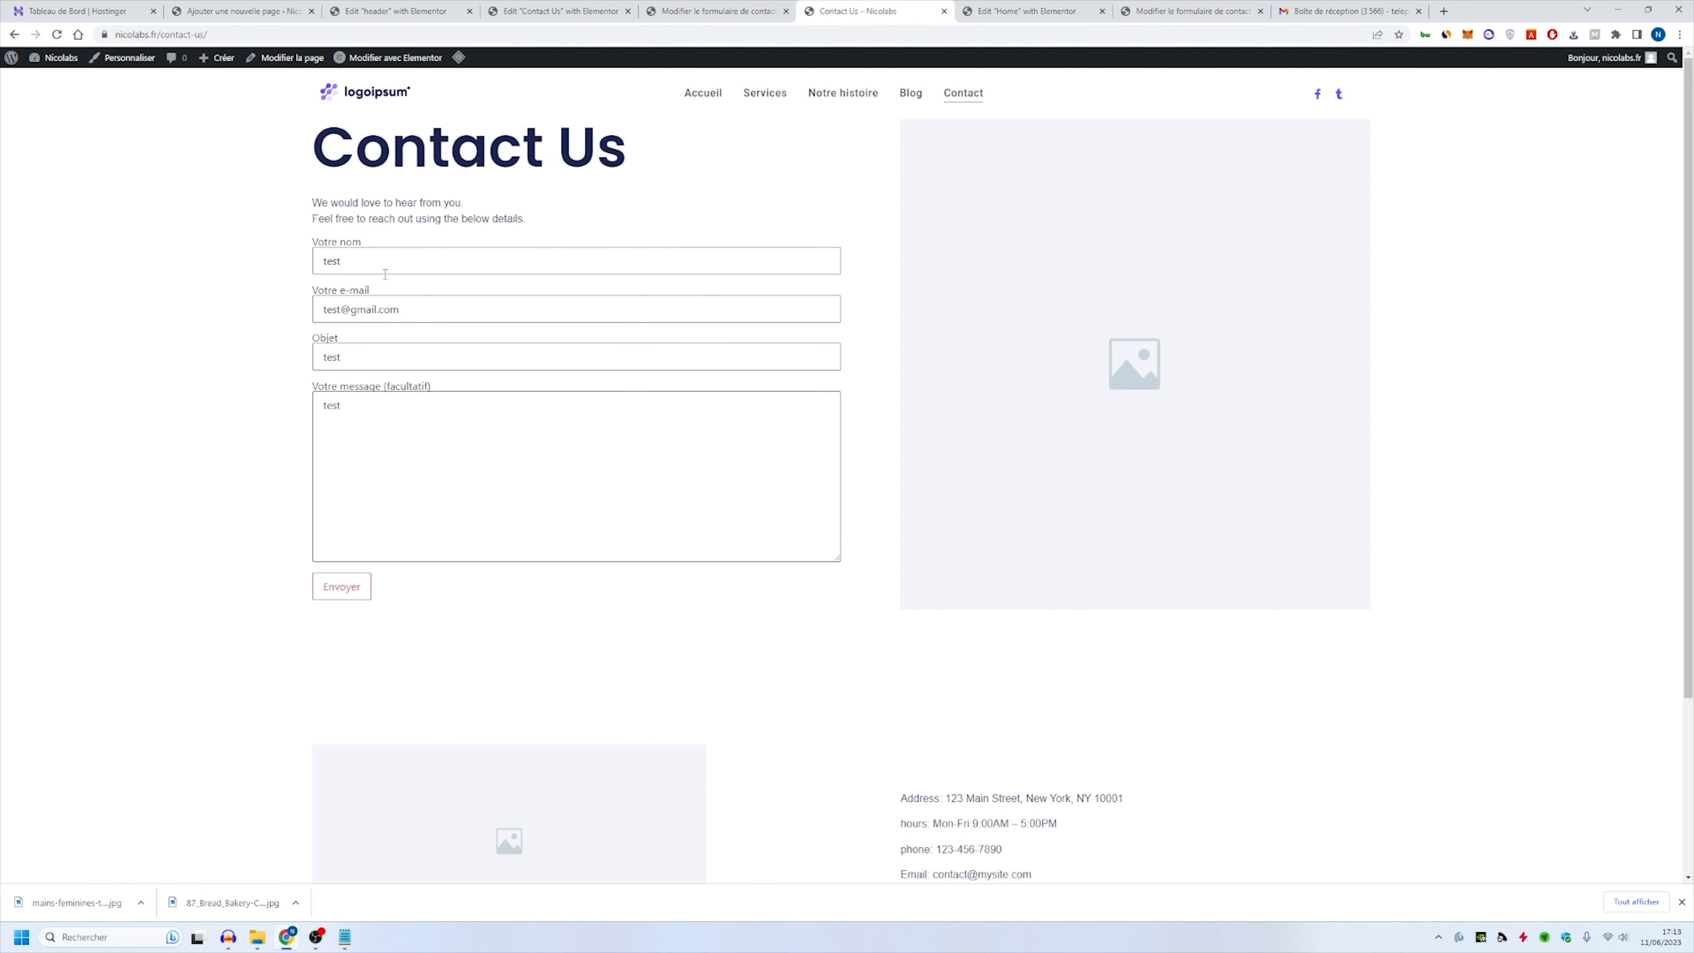
# Step: Complete the test message so it reads "test message" and submit the contact form
pyautogui.write('message')
pyautogui.click(363, 586)
pyautogui.moveTo(327, 632); pyautogui.dragTo(642, 647)
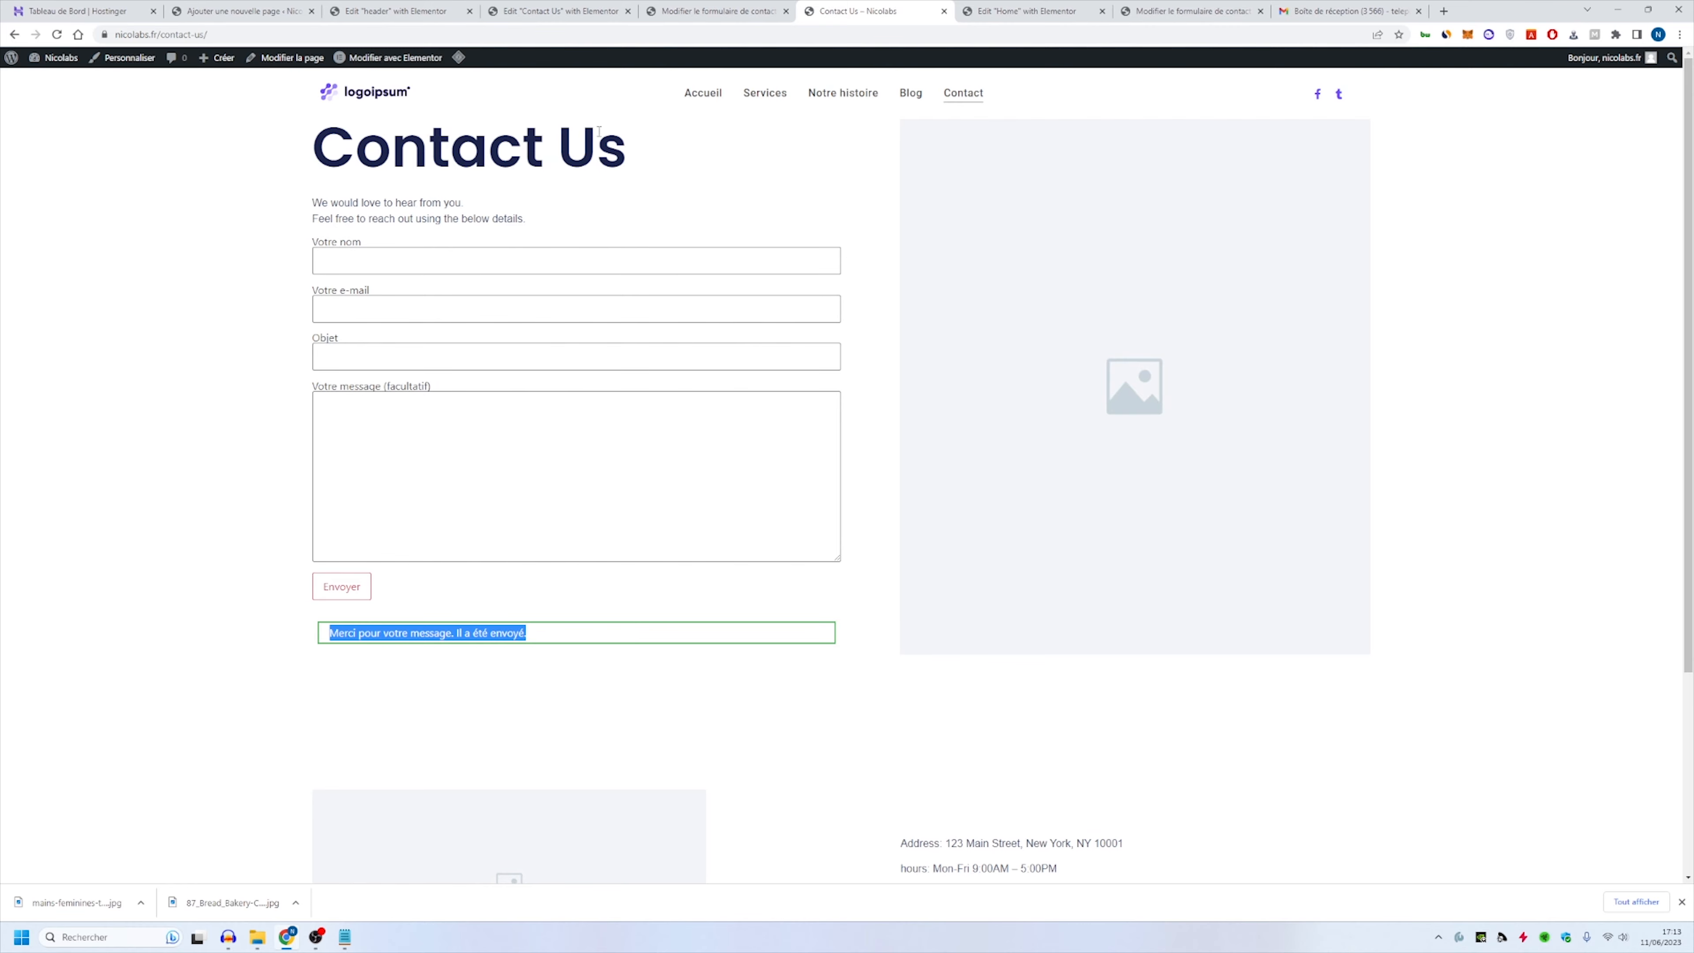
# Step: Switch to Gmail, open the received Nicolabs "test" e-mail and check its sender, subject and message text
pyautogui.click(1303, 20)
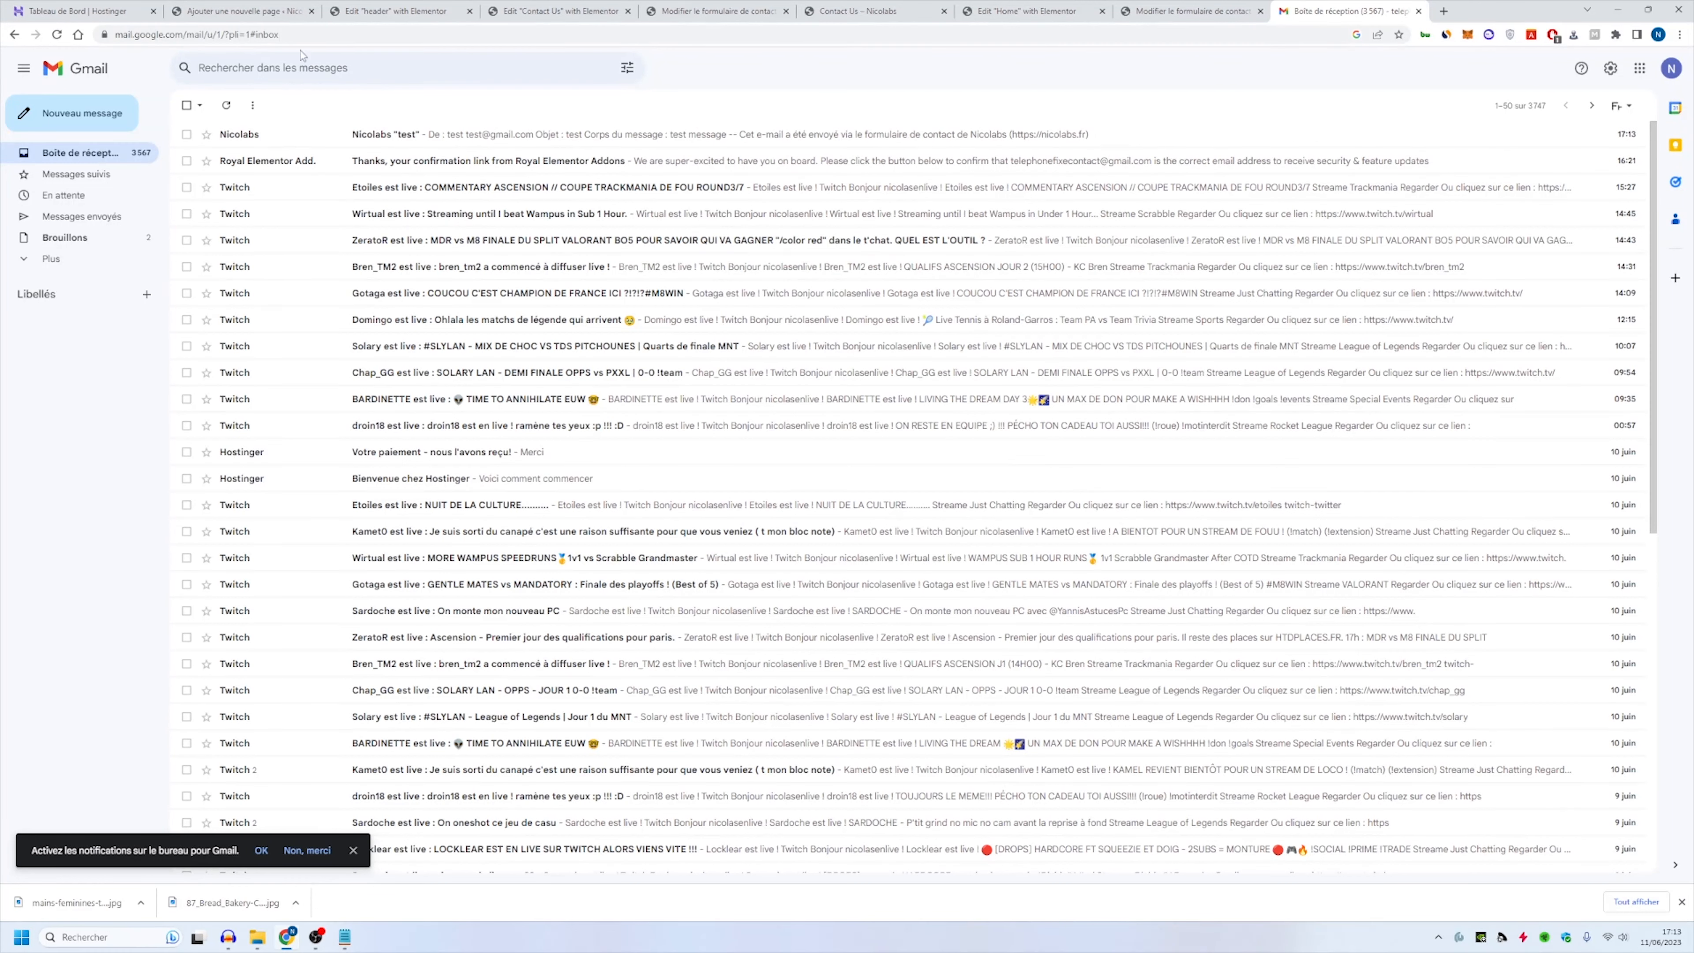
pyautogui.click(496, 144)
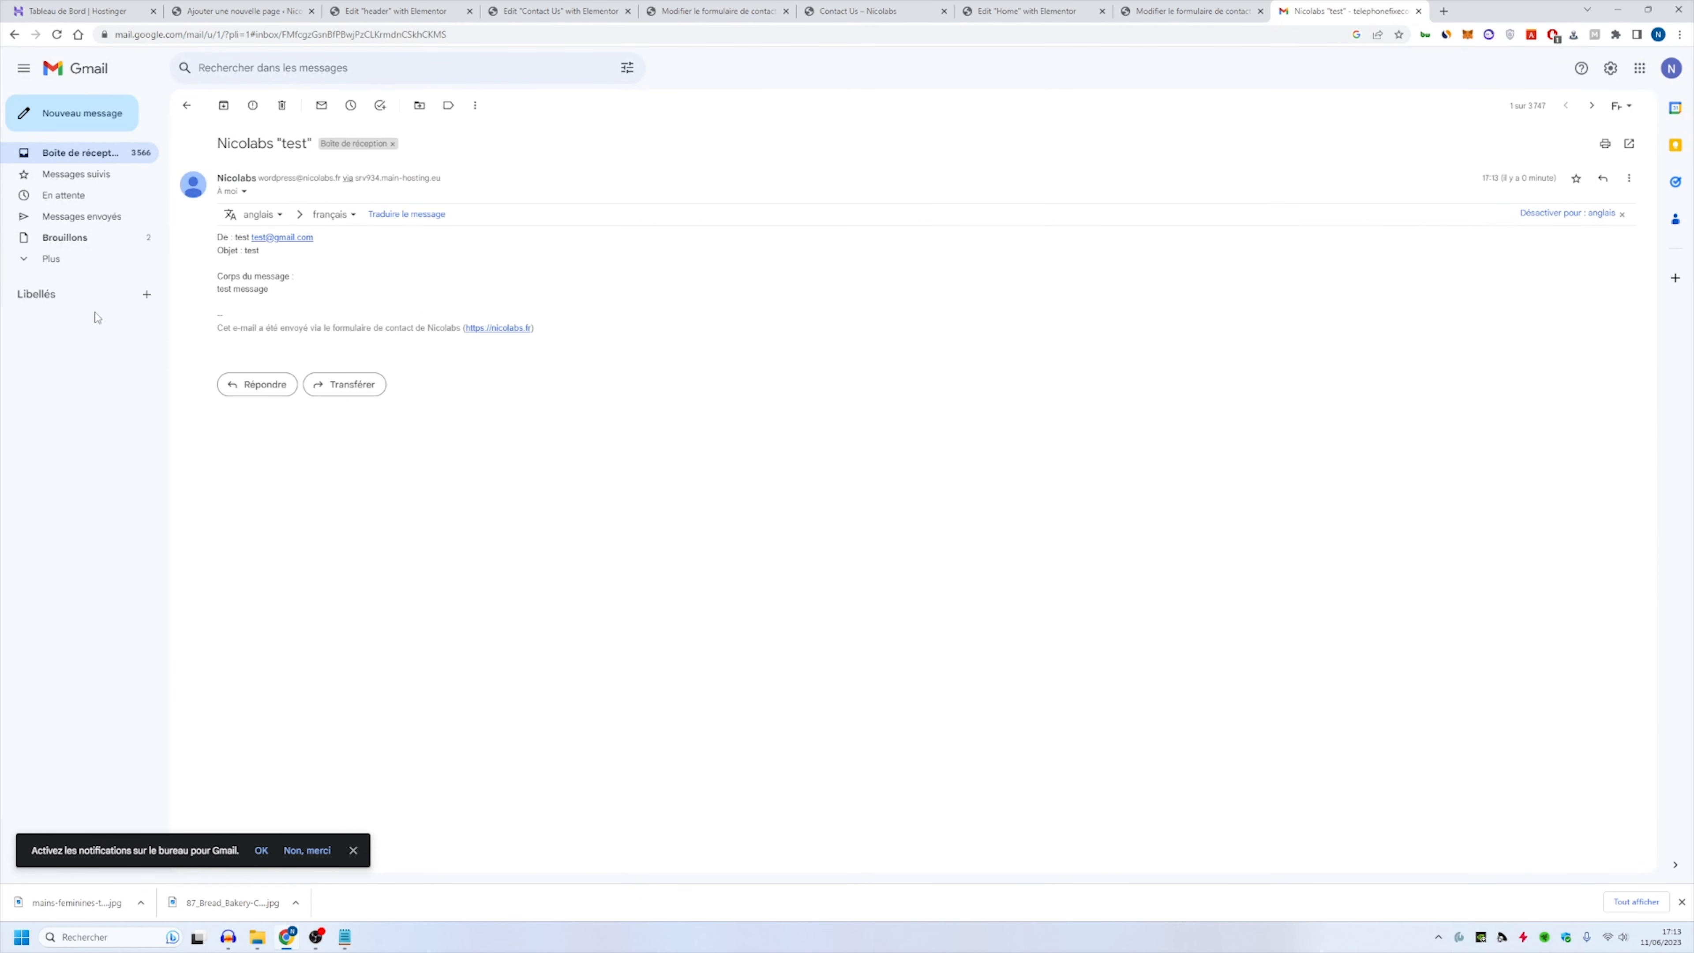
pyautogui.moveTo(221, 246); pyautogui.dragTo(424, 310)
# Step: Return to the WordPress contact form editor and reopen Formulaire de contact 1 from the contact forms list
pyautogui.click(1194, 10)
pyautogui.click(1080, 9)
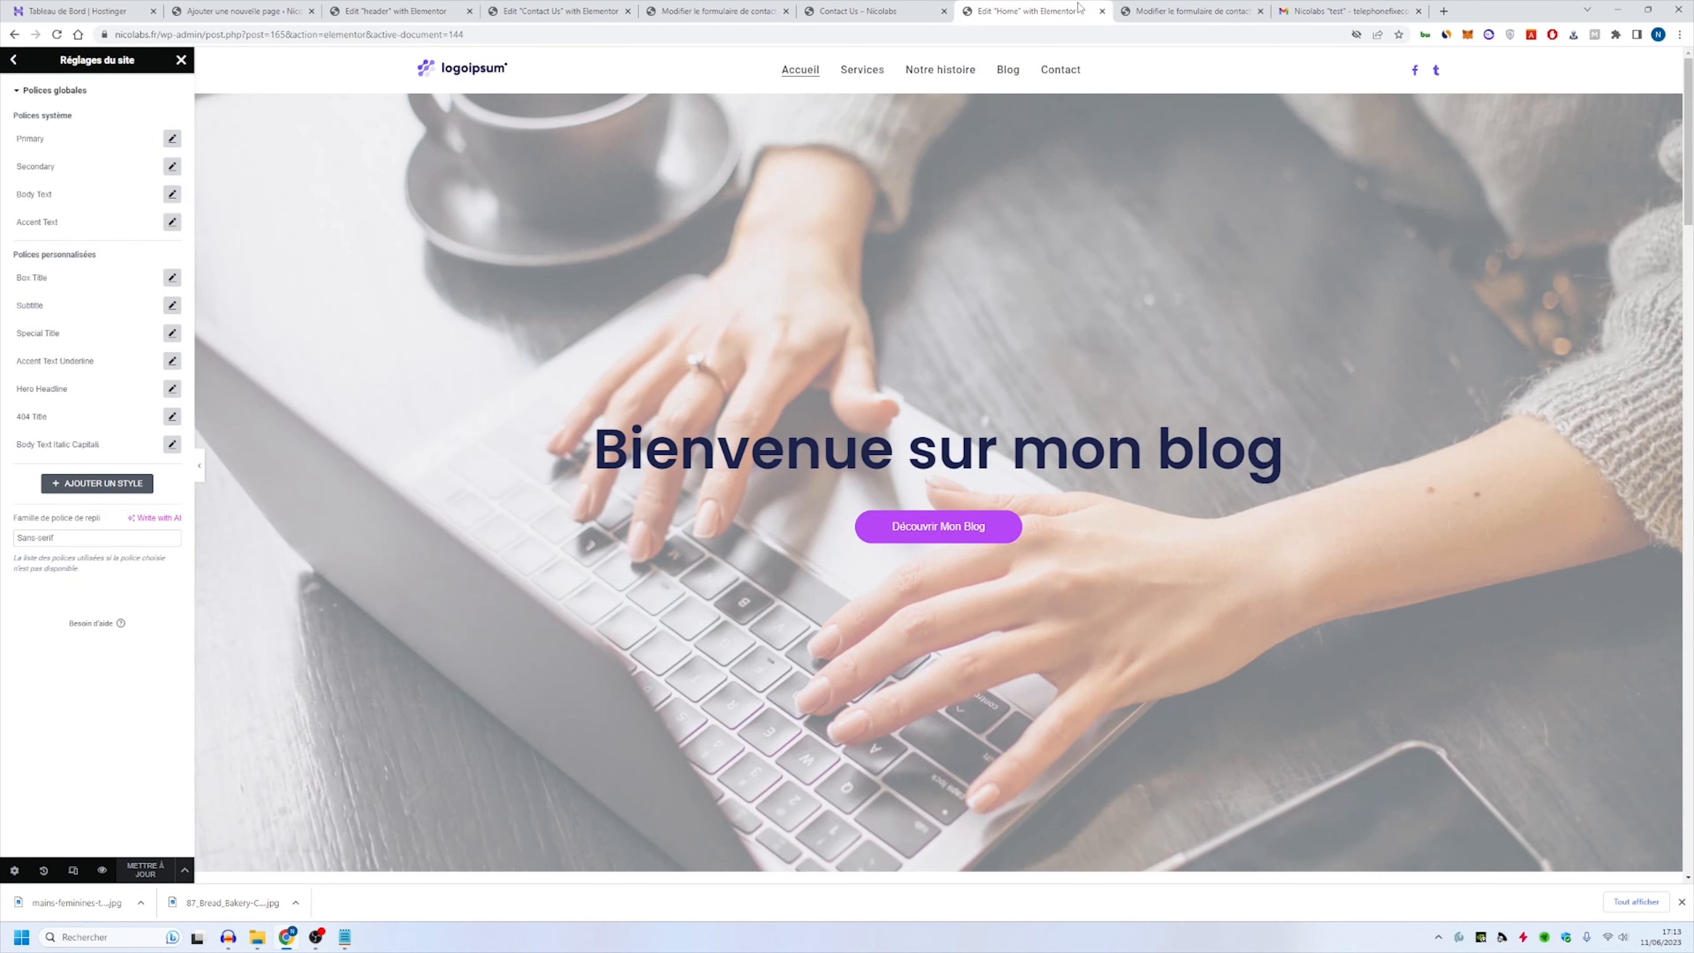
pyautogui.click(880, 5)
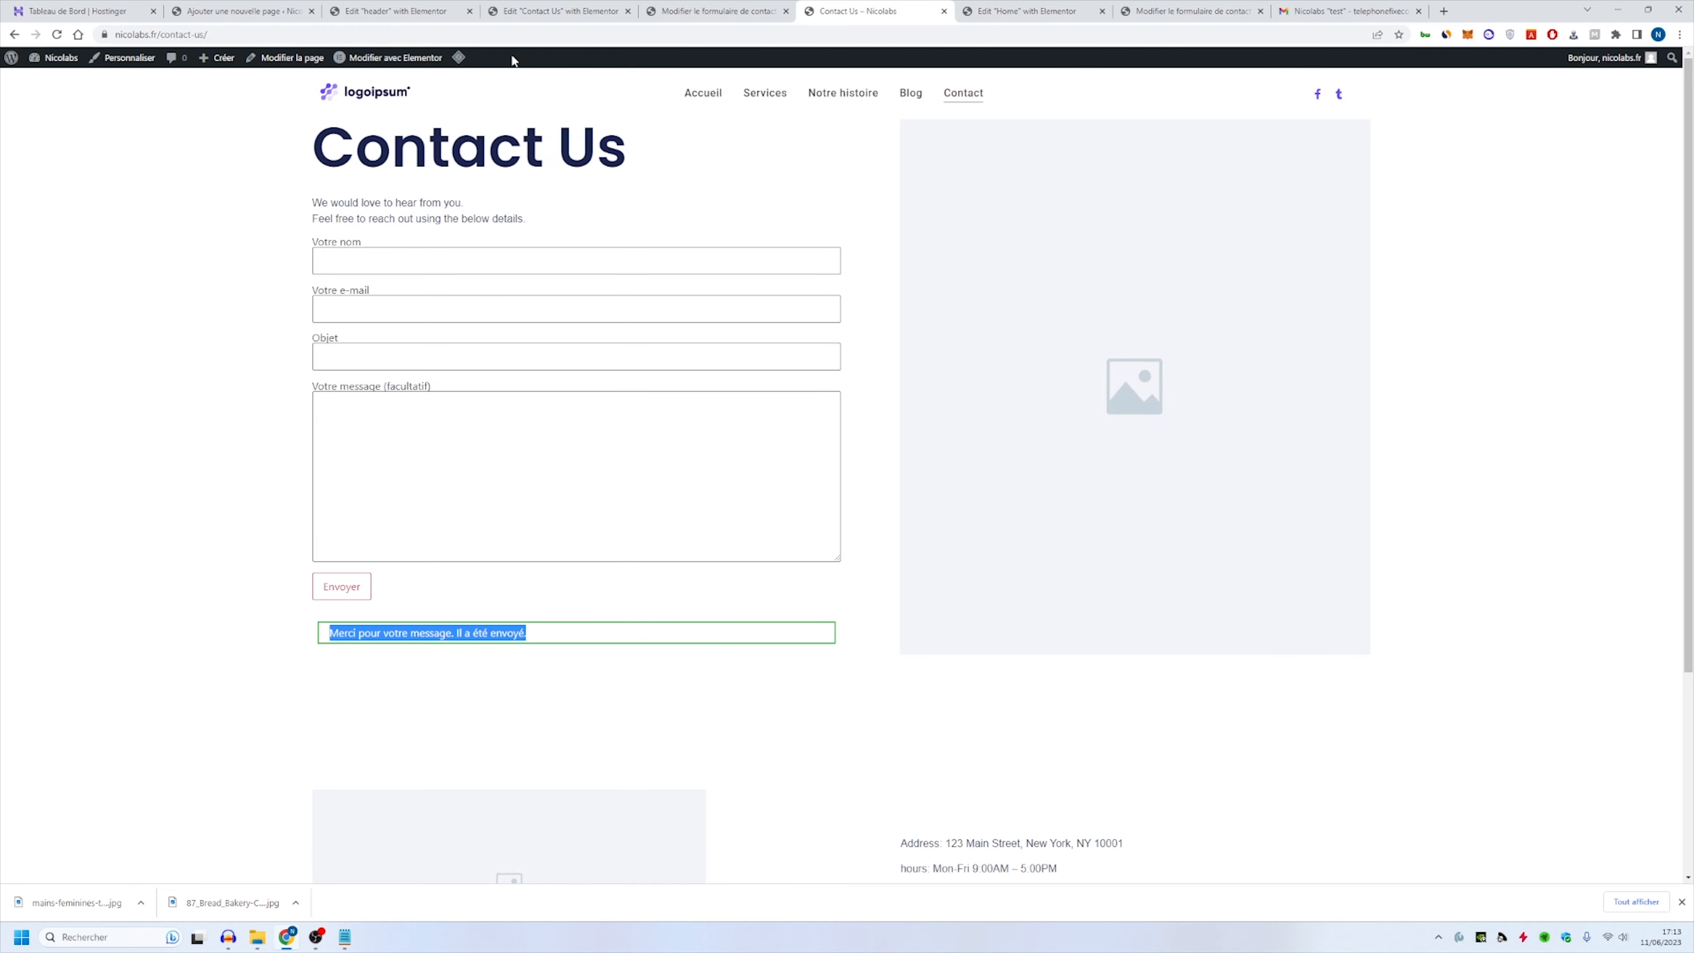
pyautogui.click(714, 10)
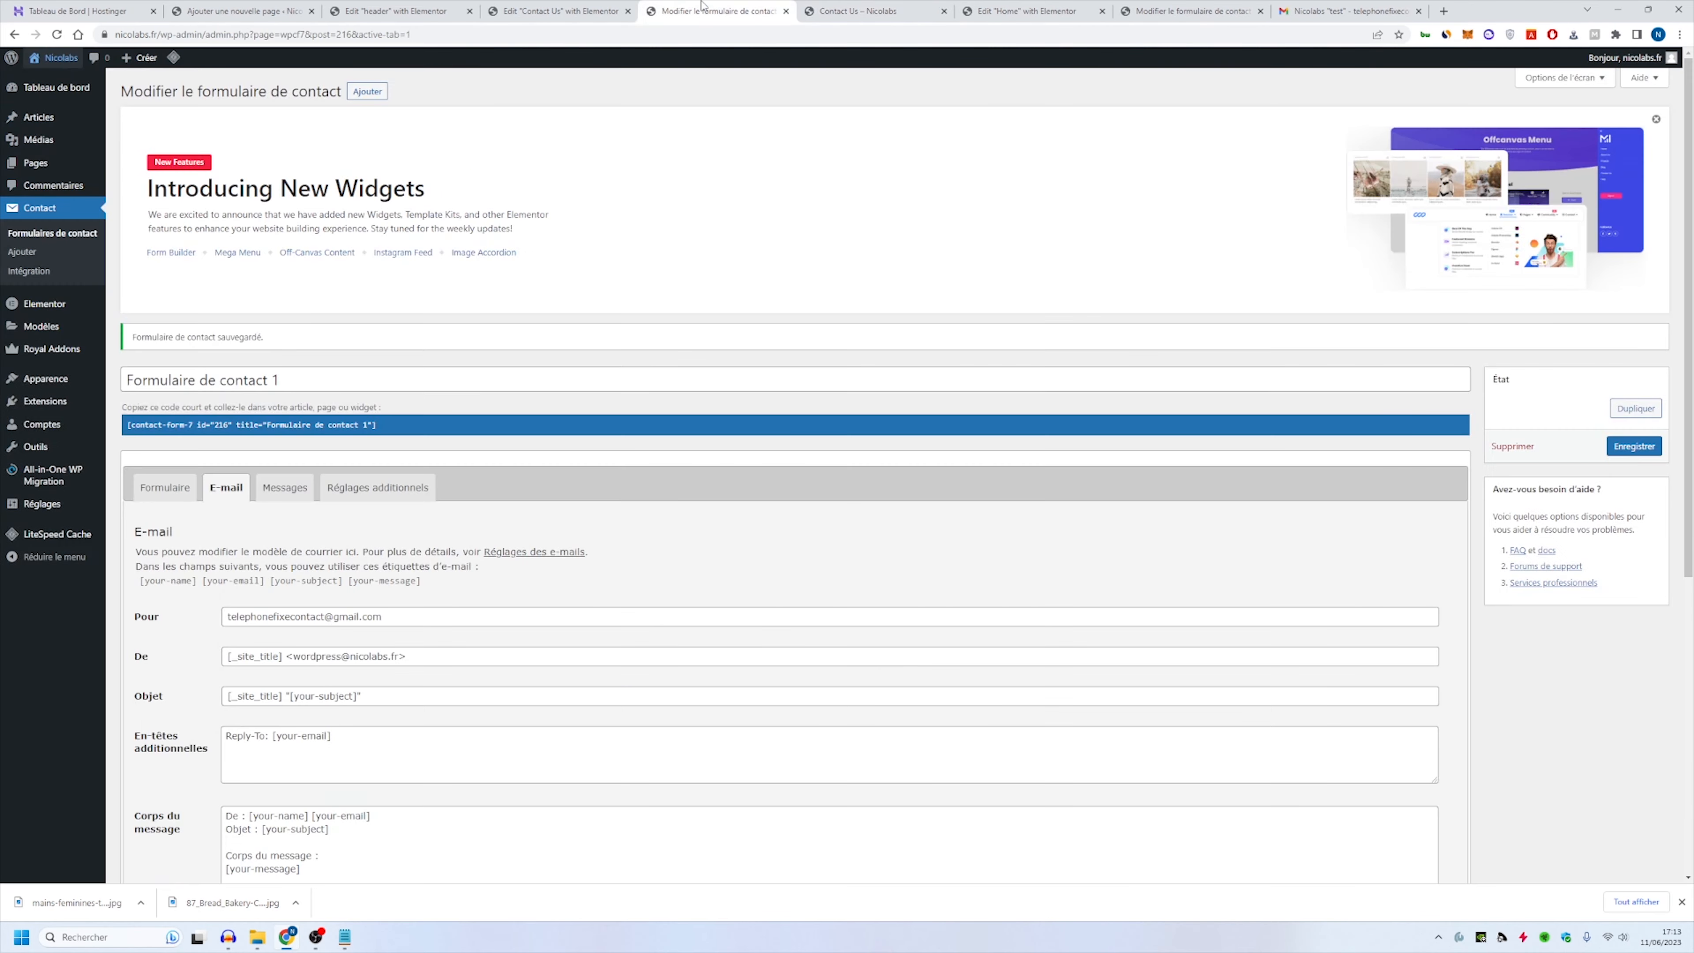
pyautogui.click(174, 499)
pyautogui.scroll(-2, 457, 269)
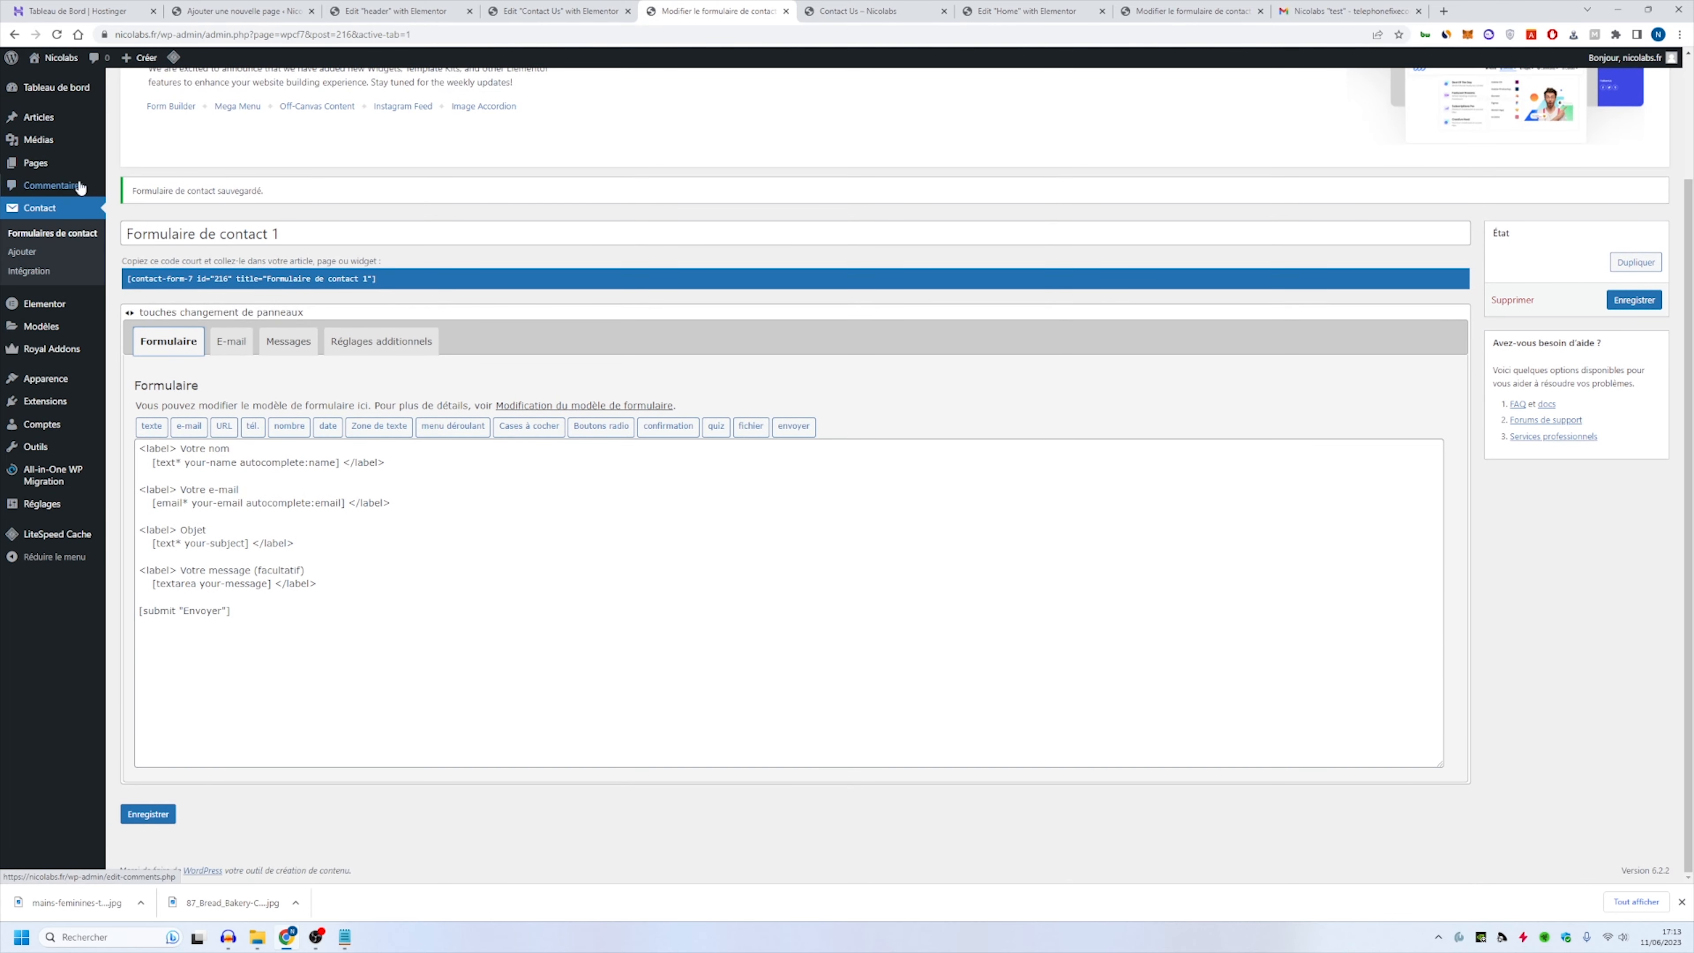
pyautogui.click(55, 234)
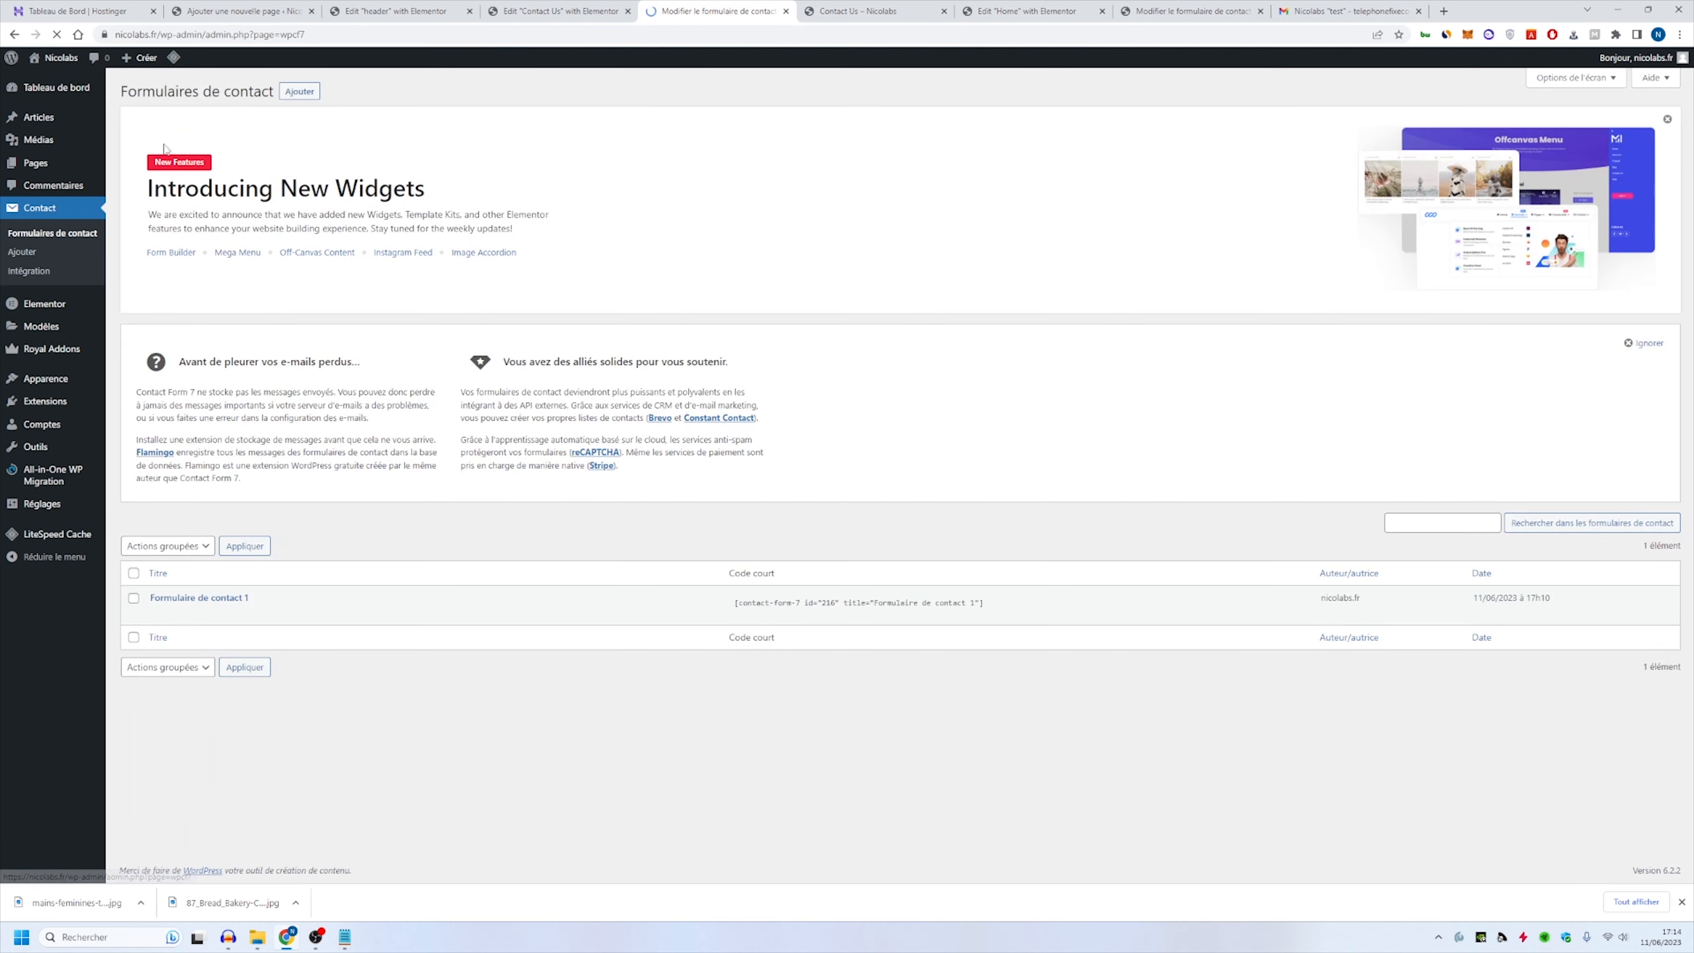
pyautogui.click(163, 612)
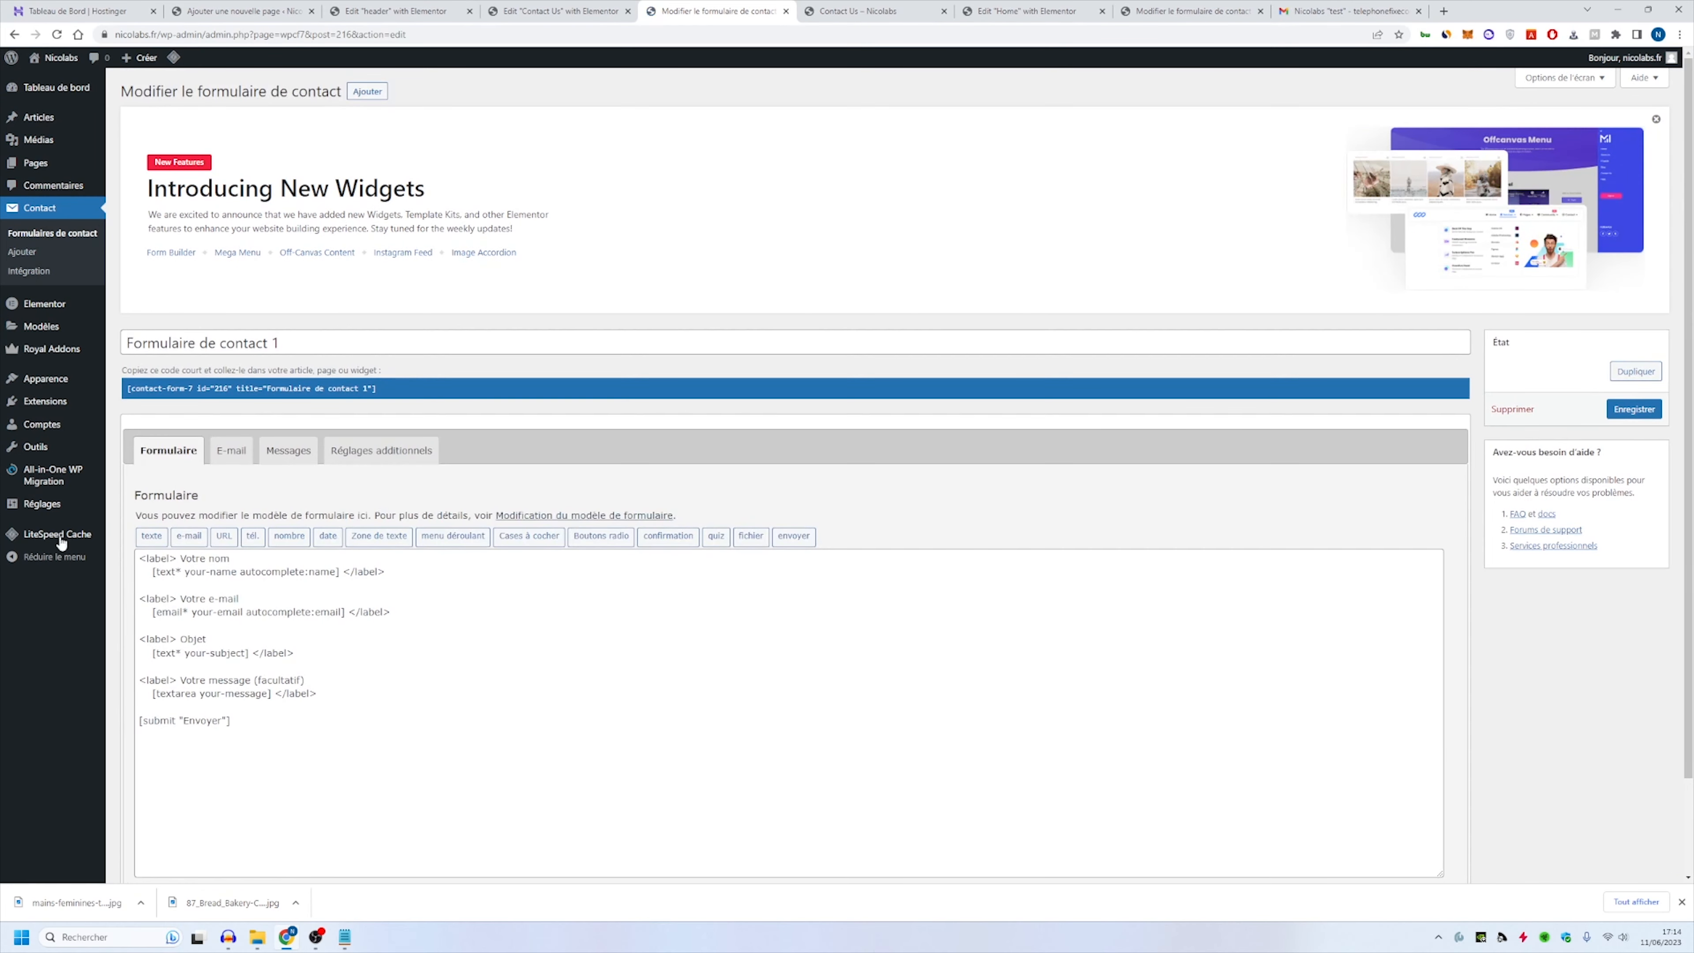
# Step: Duplicate the Votre nom block in the form template directly below the original
pyautogui.scroll(-3, 374, 616)
pyautogui.click(263, 450)
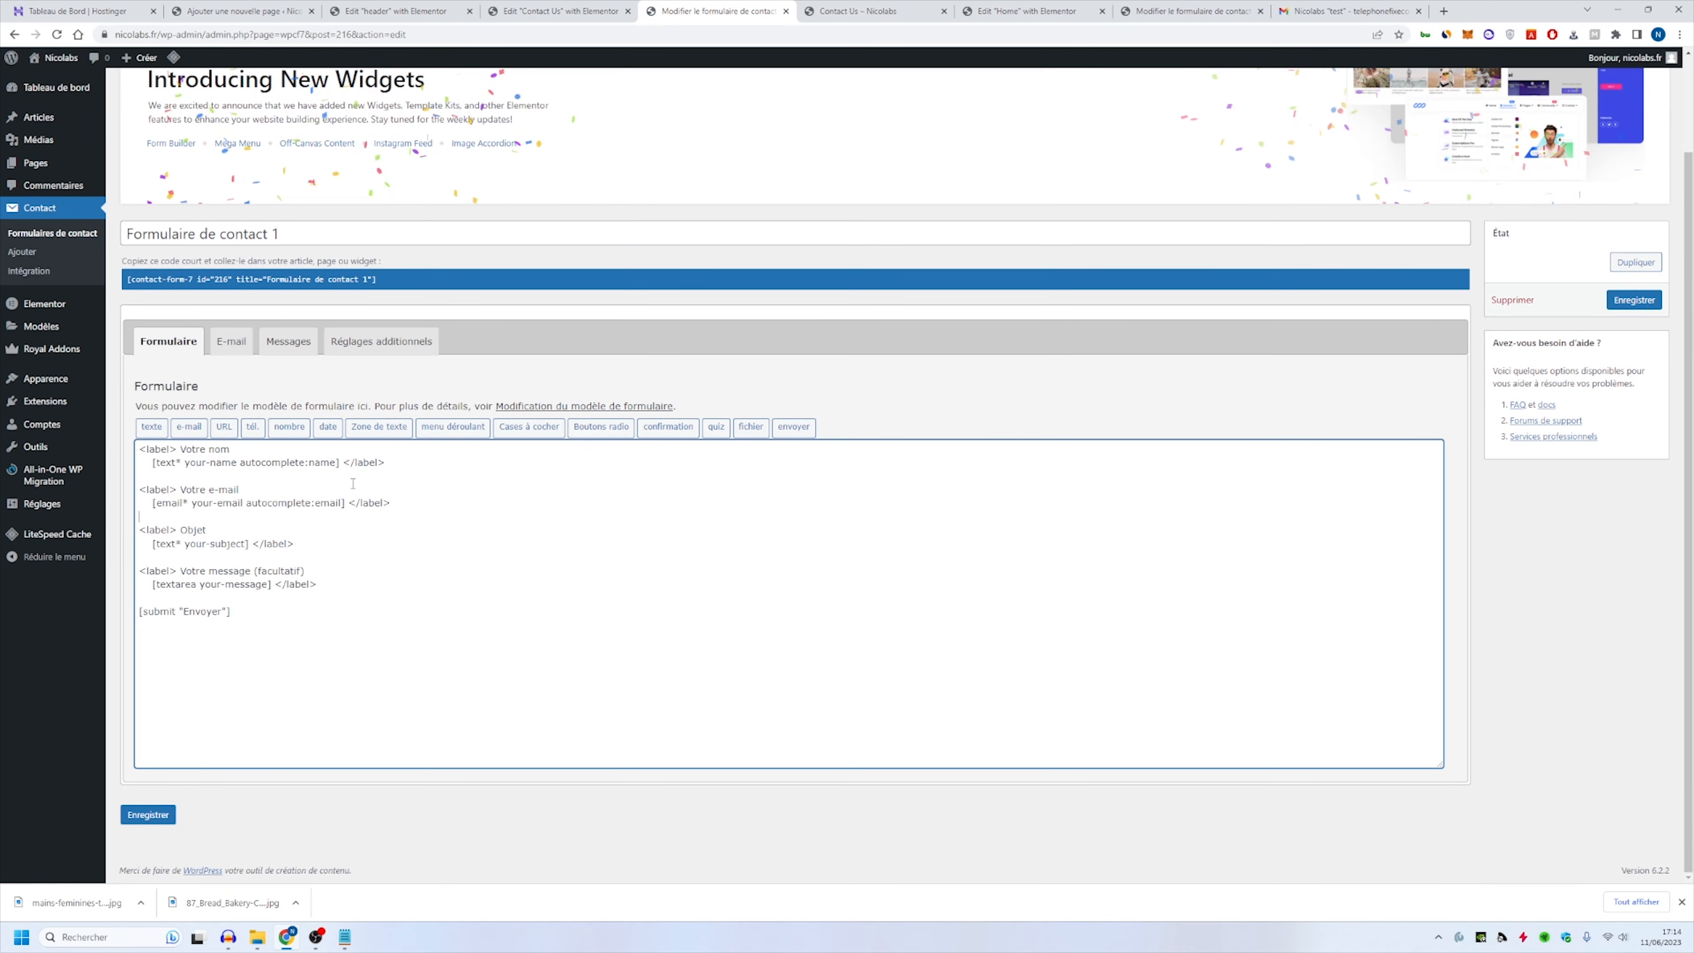
pyautogui.click(247, 544)
pyautogui.moveTo(351, 588); pyautogui.dragTo(167, 572)
pyautogui.click(229, 544)
pyautogui.moveTo(429, 460); pyautogui.dragTo(137, 448)
pyautogui.hotkey('ctrl', 'c')
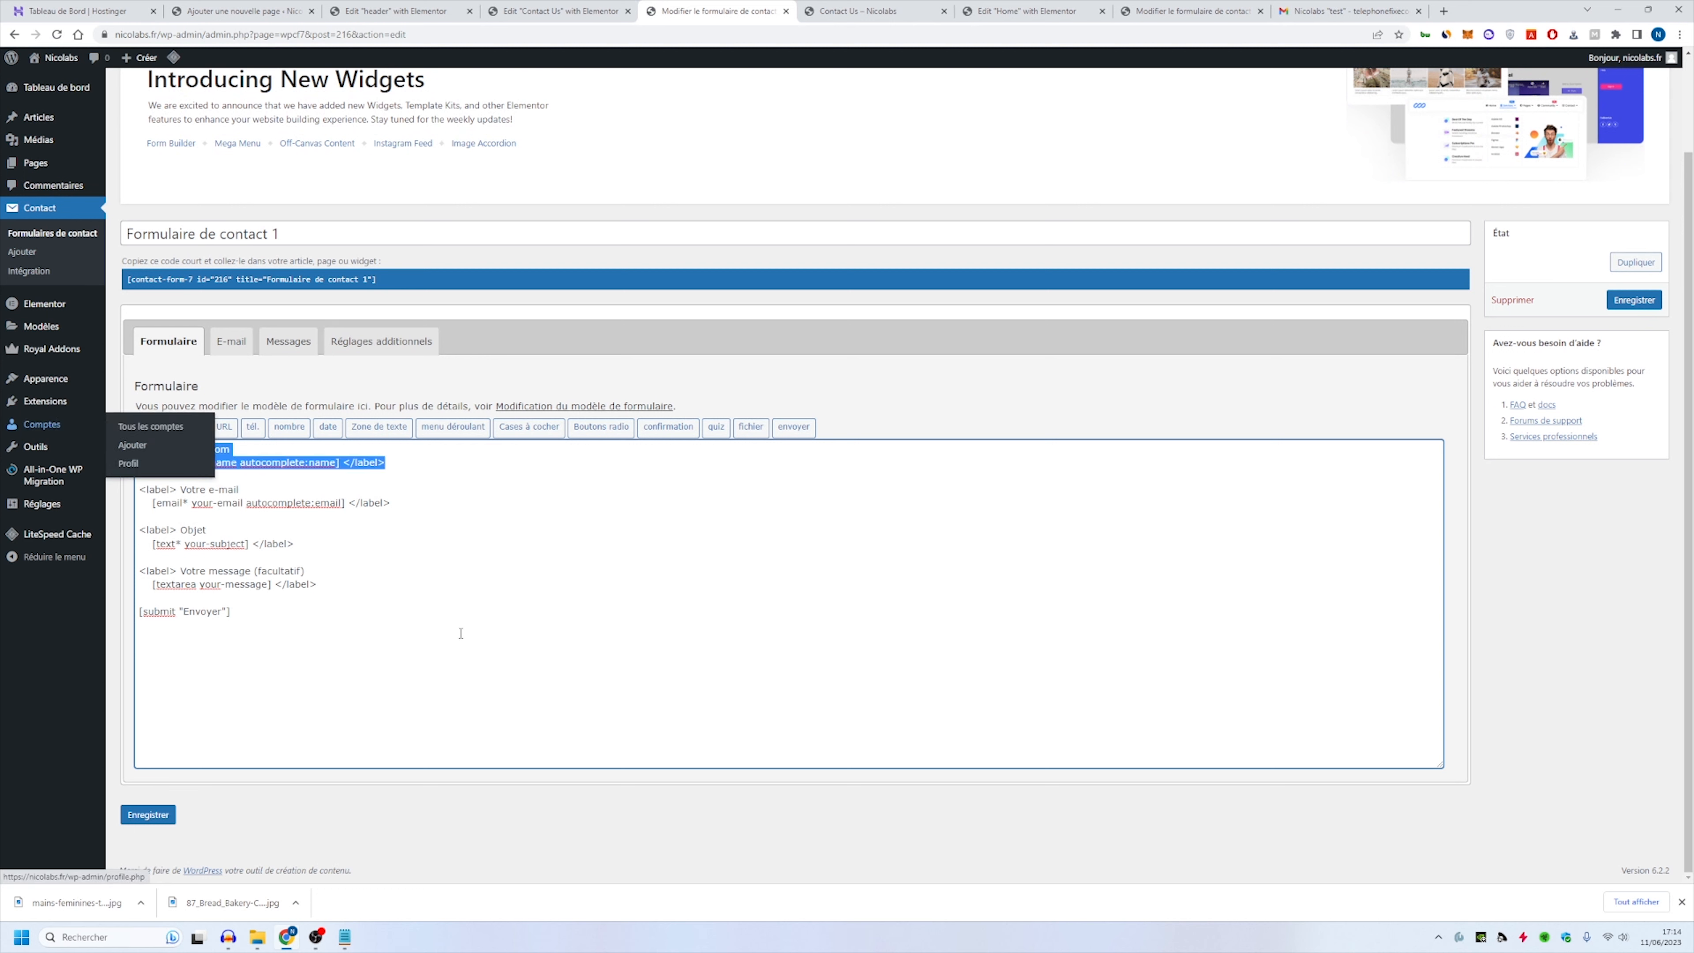
pyautogui.press('Right')
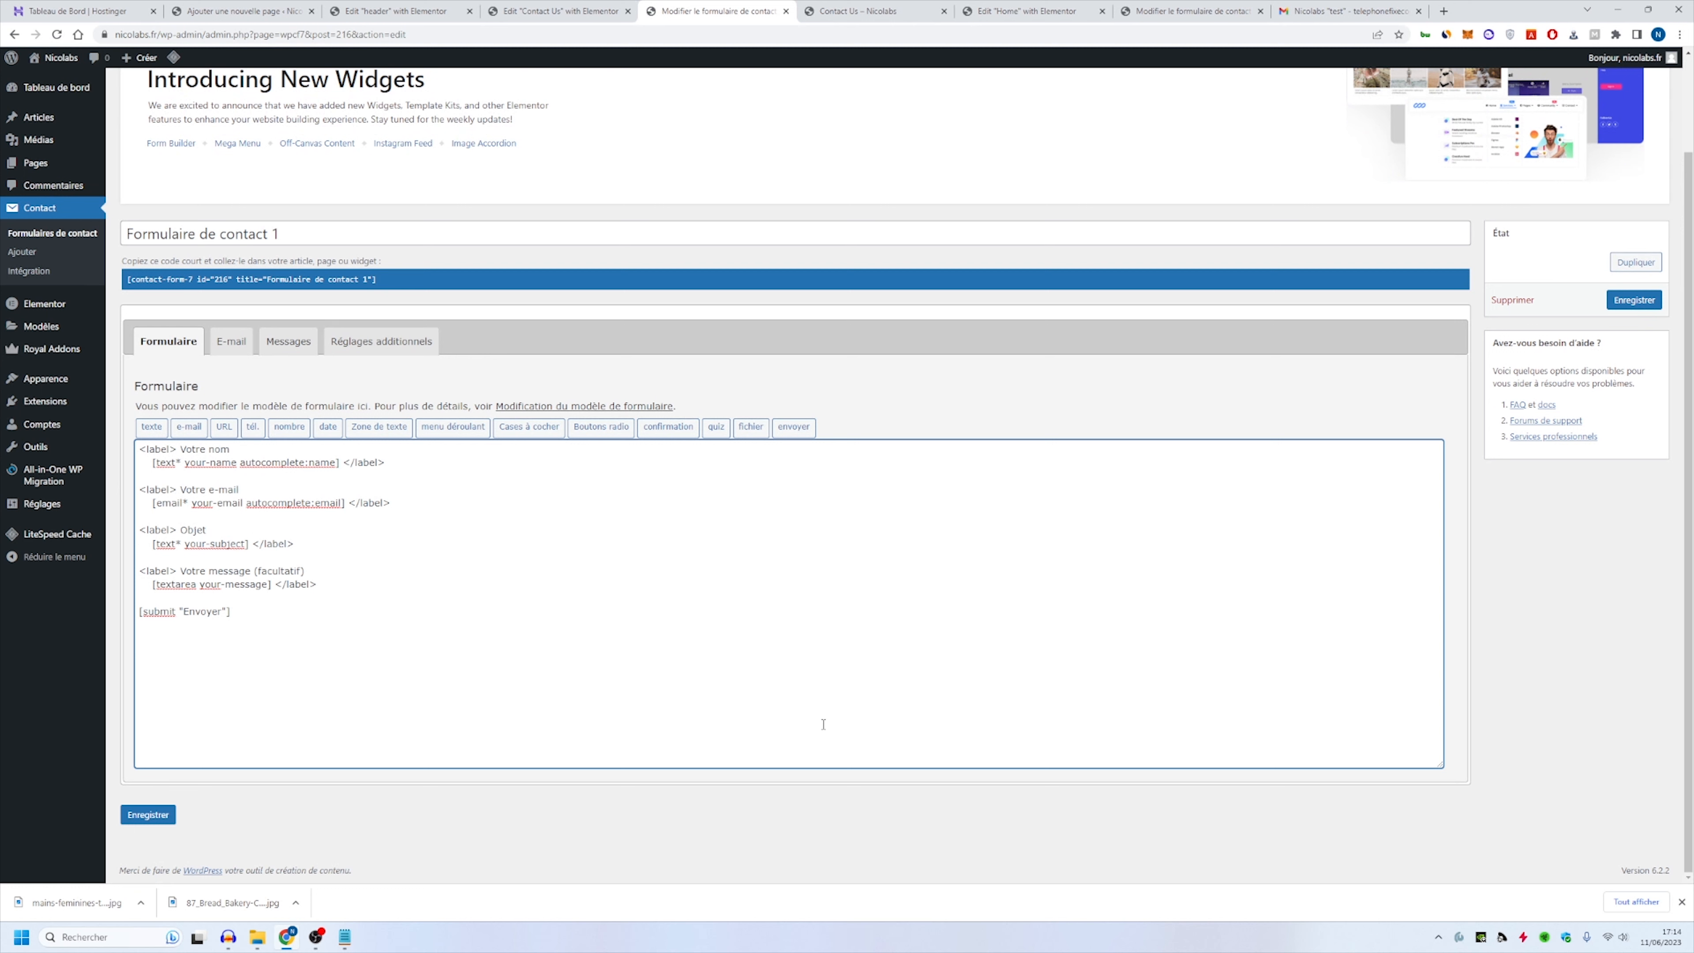
pyautogui.press('Return')
pyautogui.press('Return')
pyautogui.hotkey('ctrl', 'v')
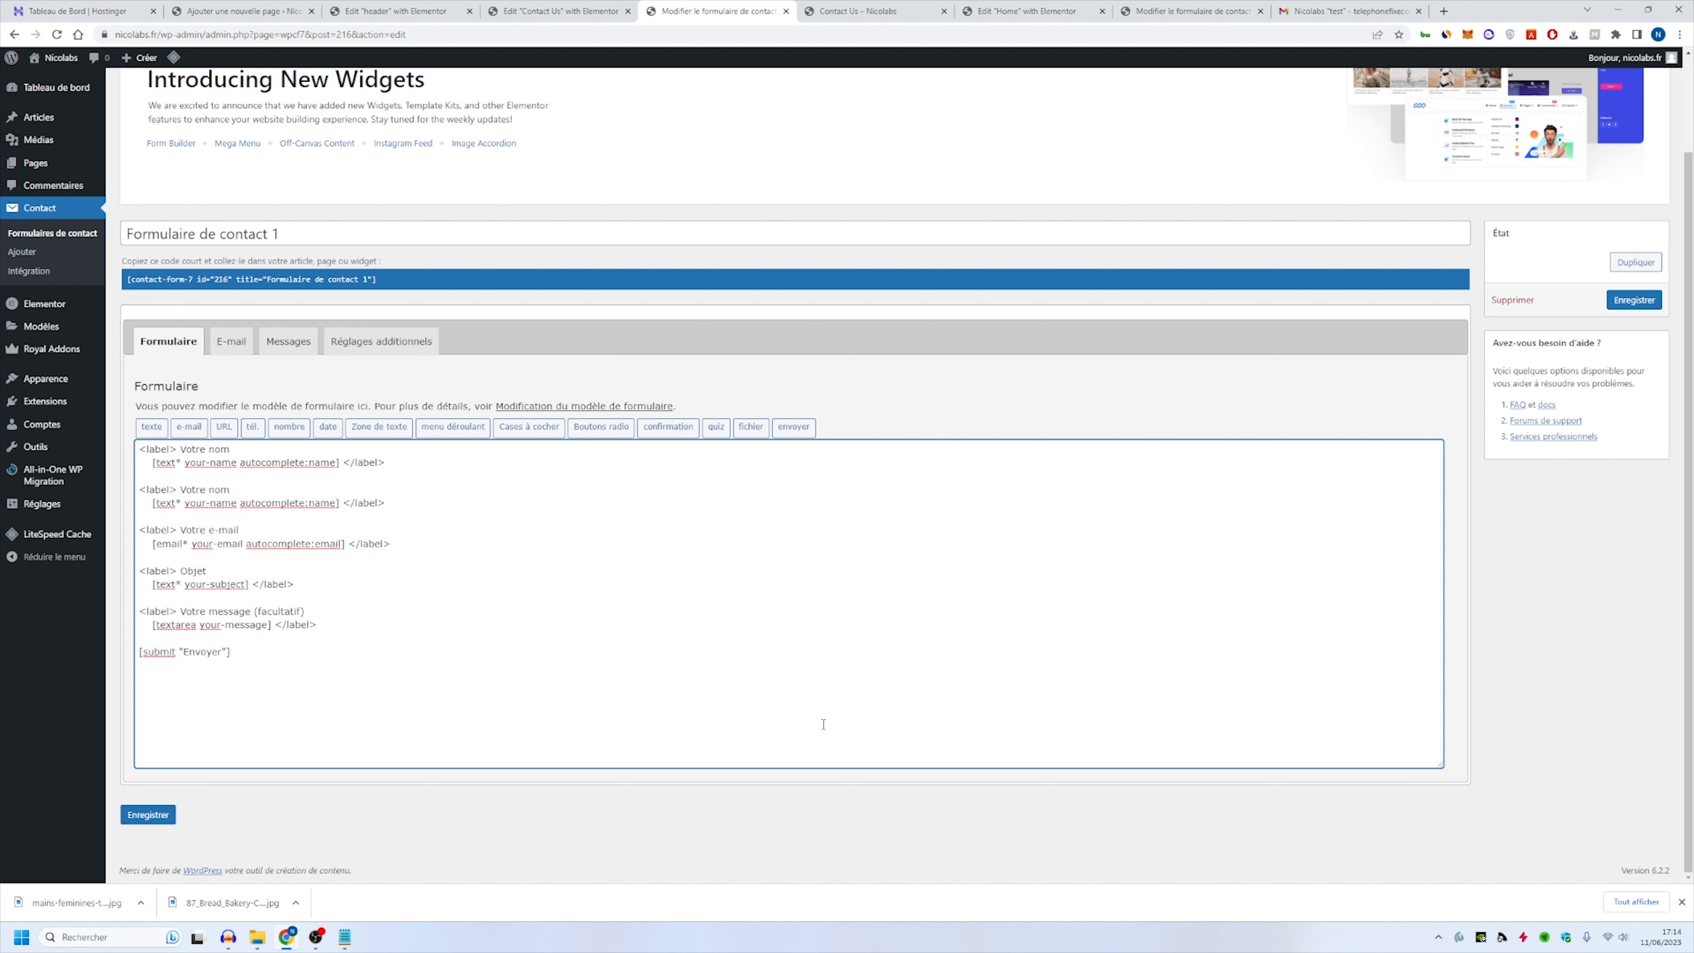
# Step: Change the copied block's label to "Votre prénom" and its tag name to your-prenom
pyautogui.doubleClick(219, 490)
pyautogui.press('BackSpace')
pyautogui.write('prénom')
pyautogui.moveTo(238, 505); pyautogui.dragTo(185, 504)
pyautogui.click(208, 503)
pyautogui.write('prenom')
# Step: Examine the Votre prénom block's label and tag, and return from the E-mail settings to the form template
pyautogui.moveTo(180, 489); pyautogui.dragTo(255, 488)
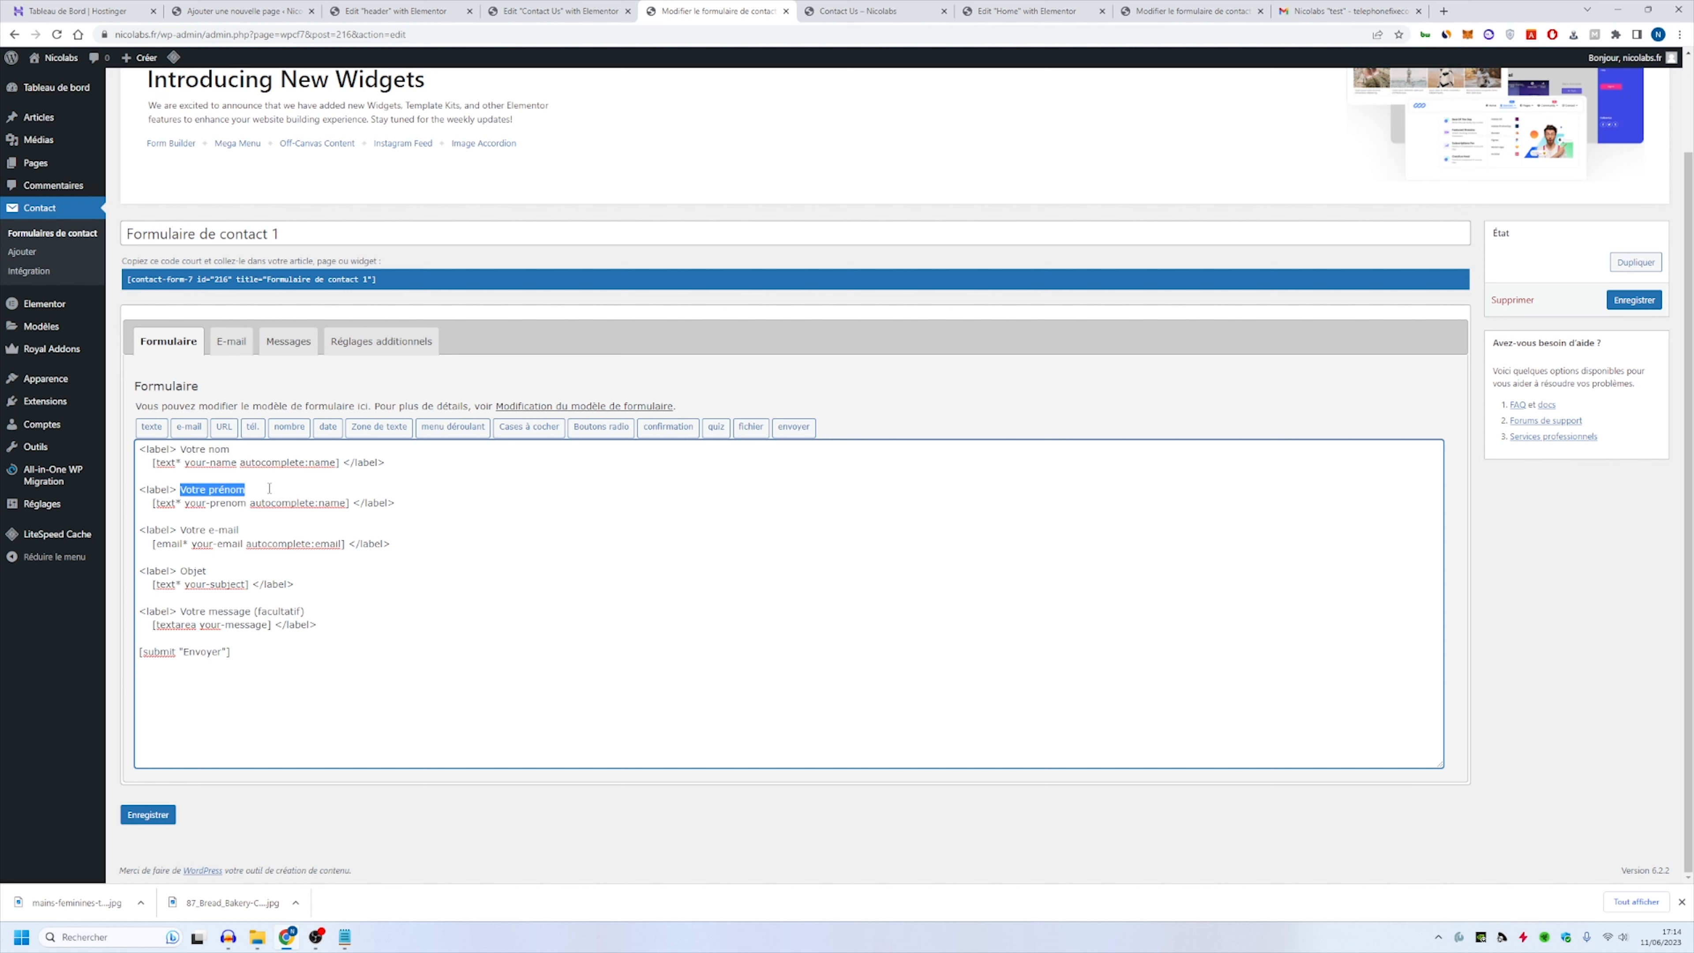
pyautogui.click(151, 477)
pyautogui.moveTo(153, 503); pyautogui.dragTo(283, 503)
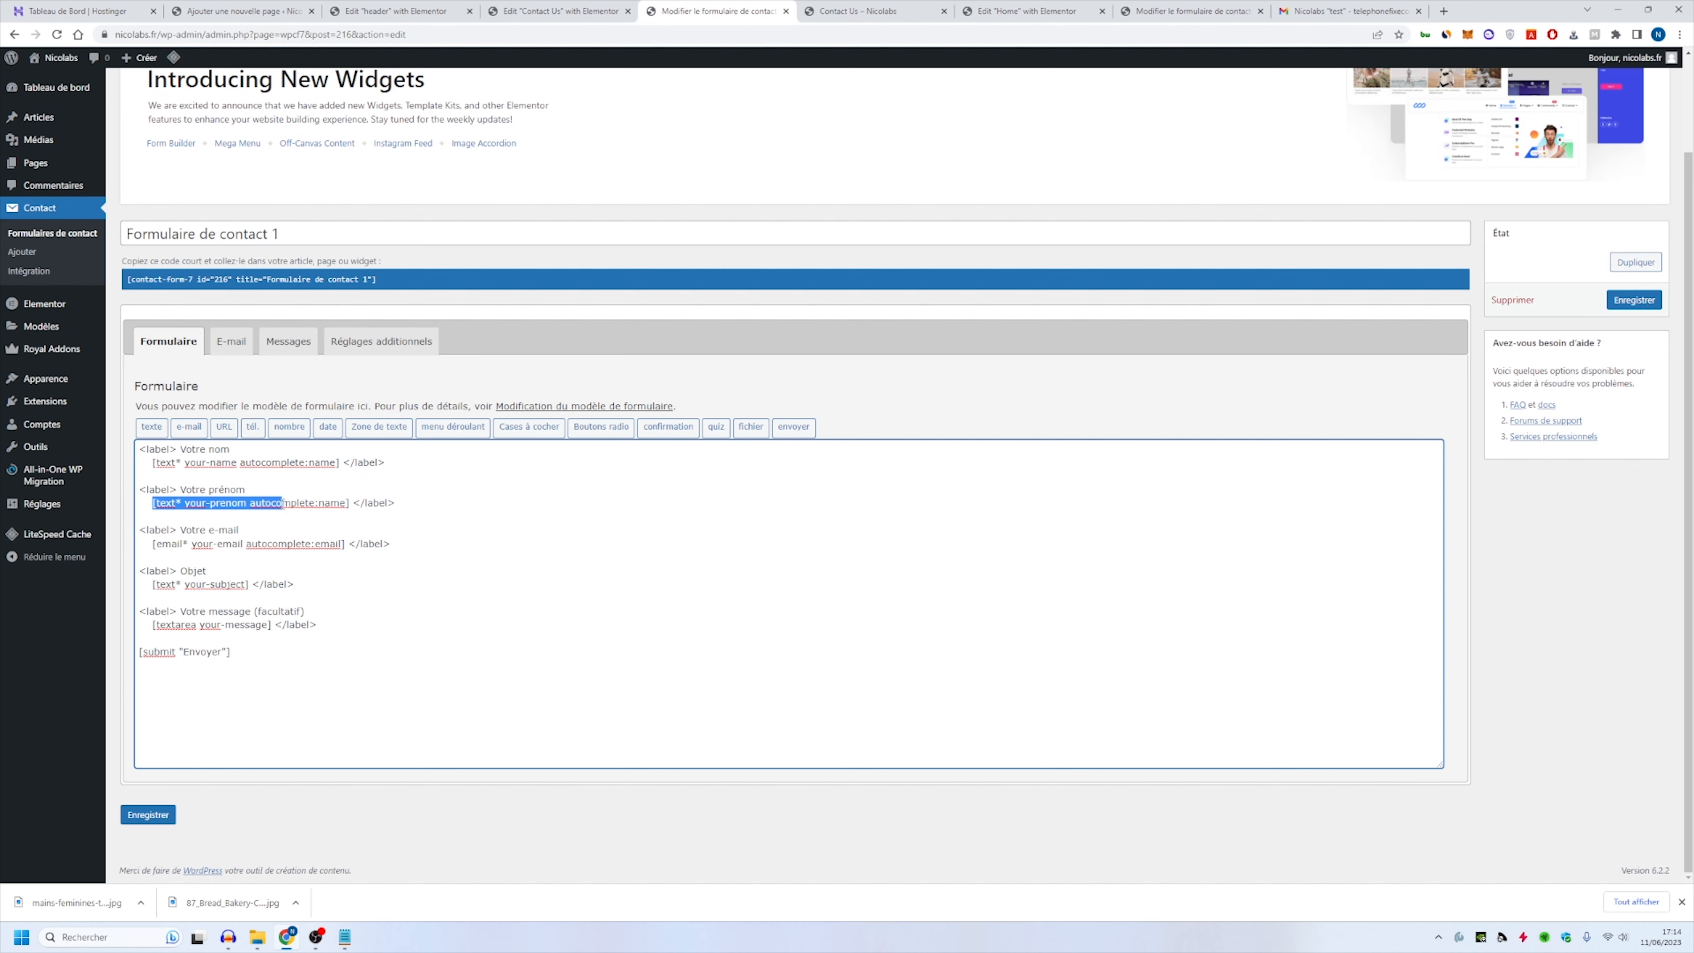
pyautogui.click(166, 504)
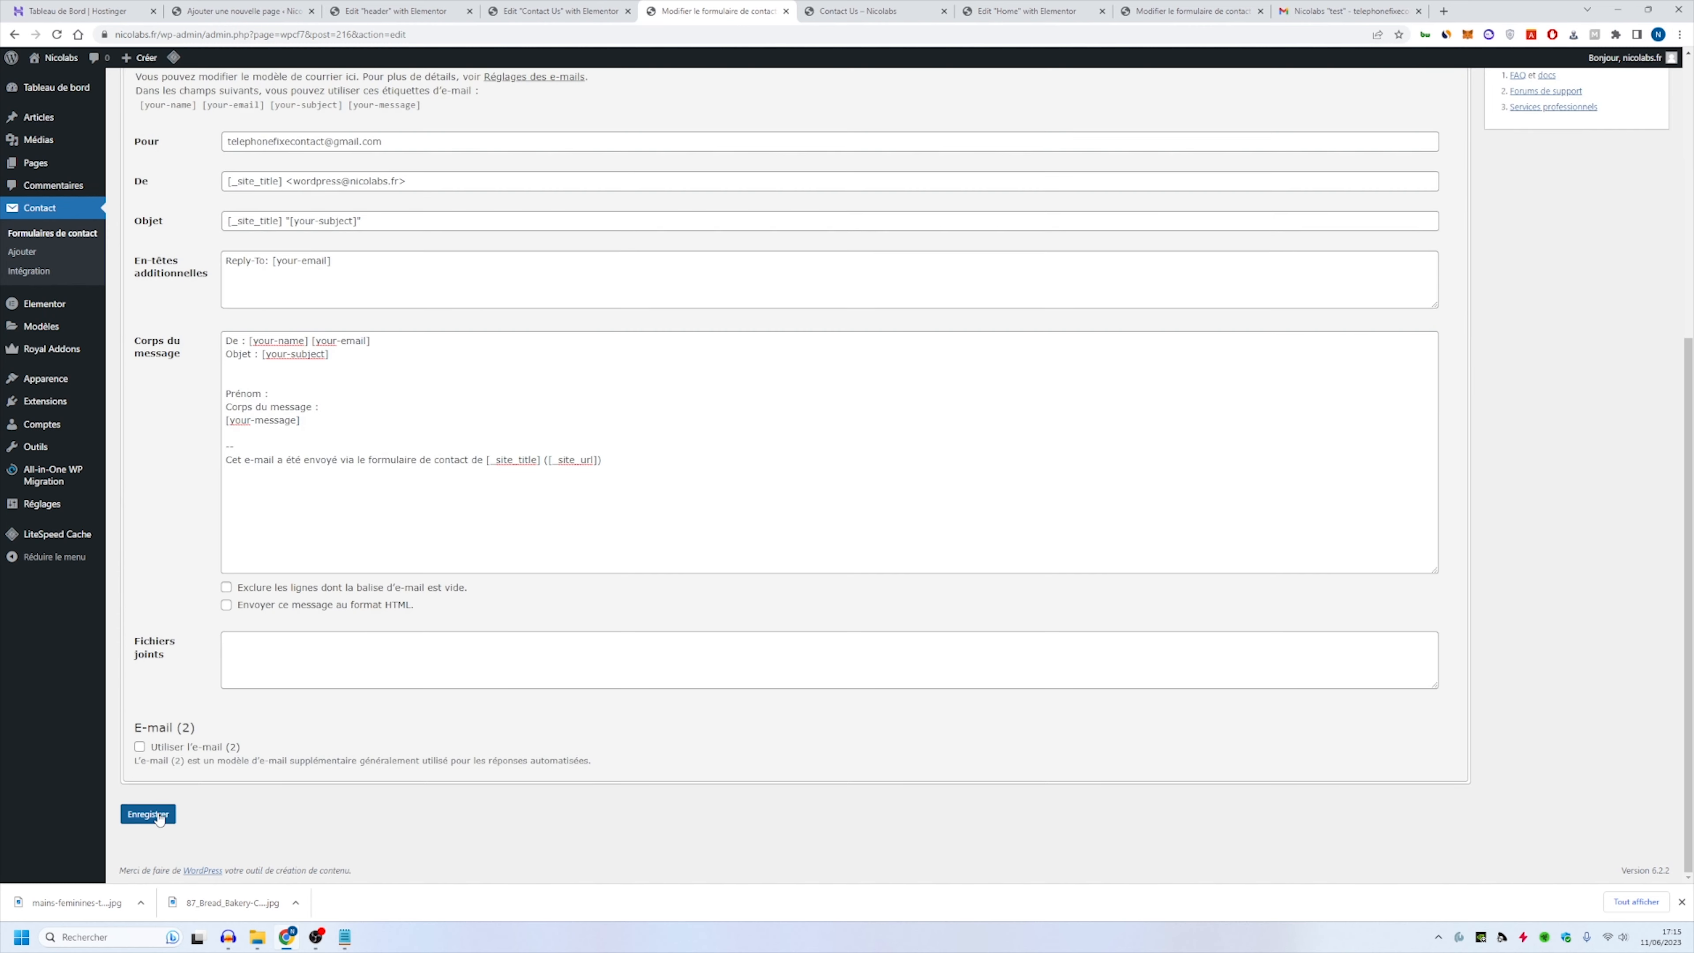
pyautogui.scroll(10, 466, 534)
pyautogui.click(173, 350)
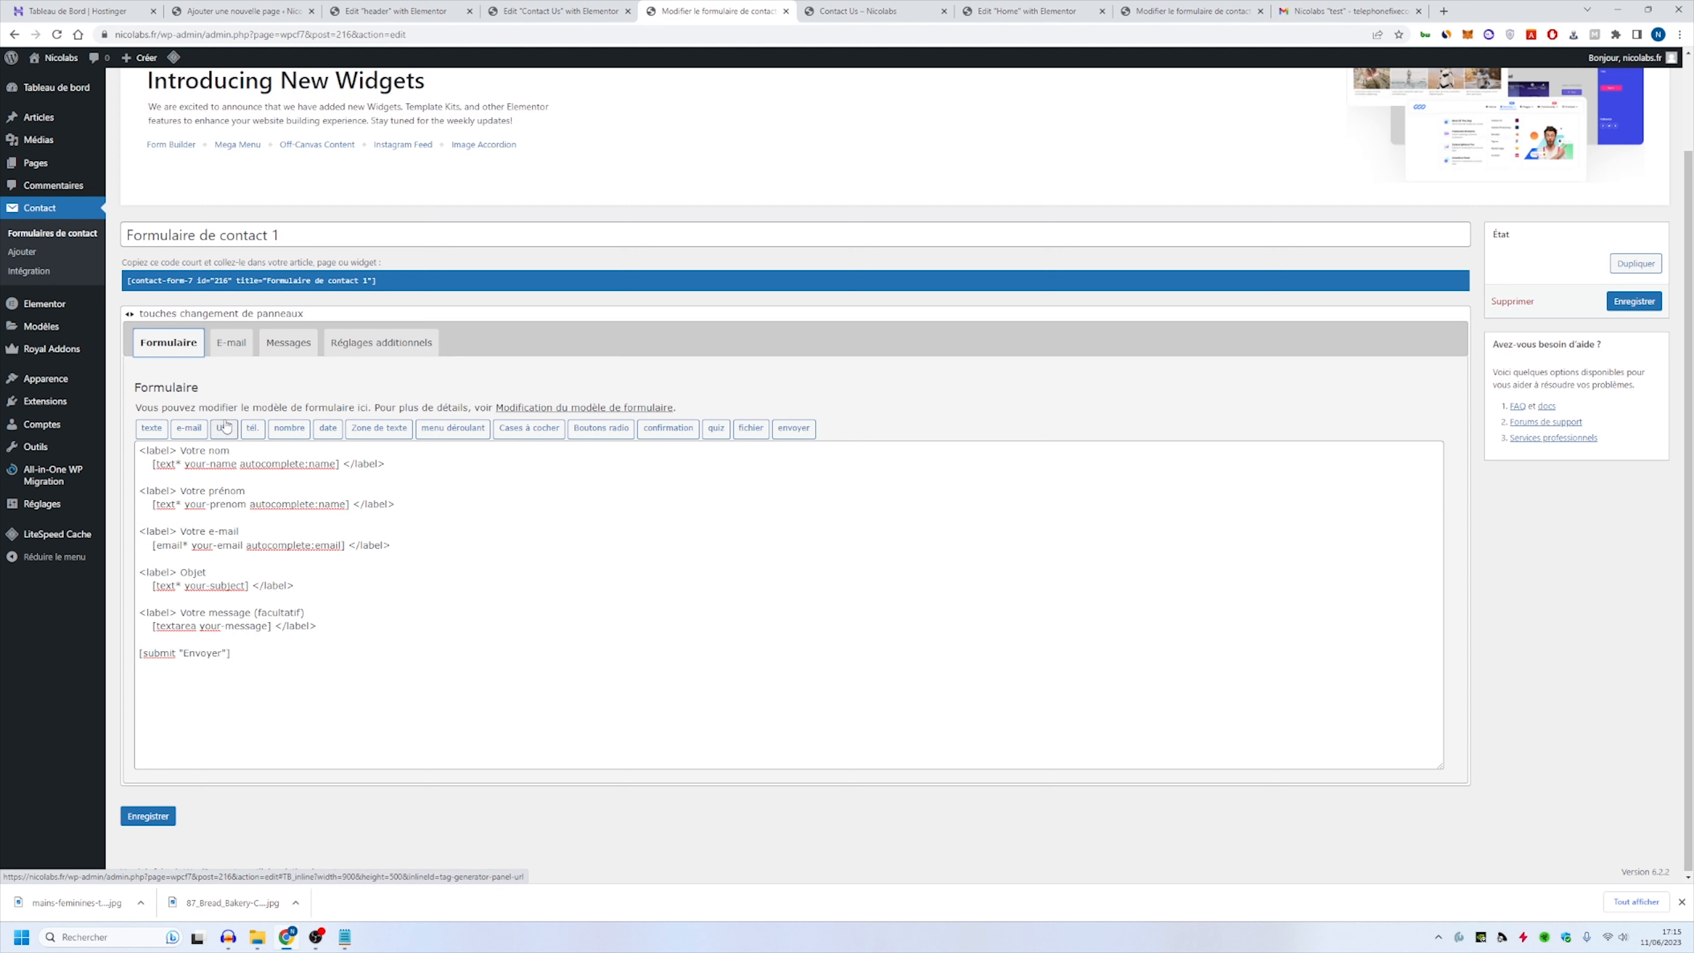
pyautogui.click(230, 492)
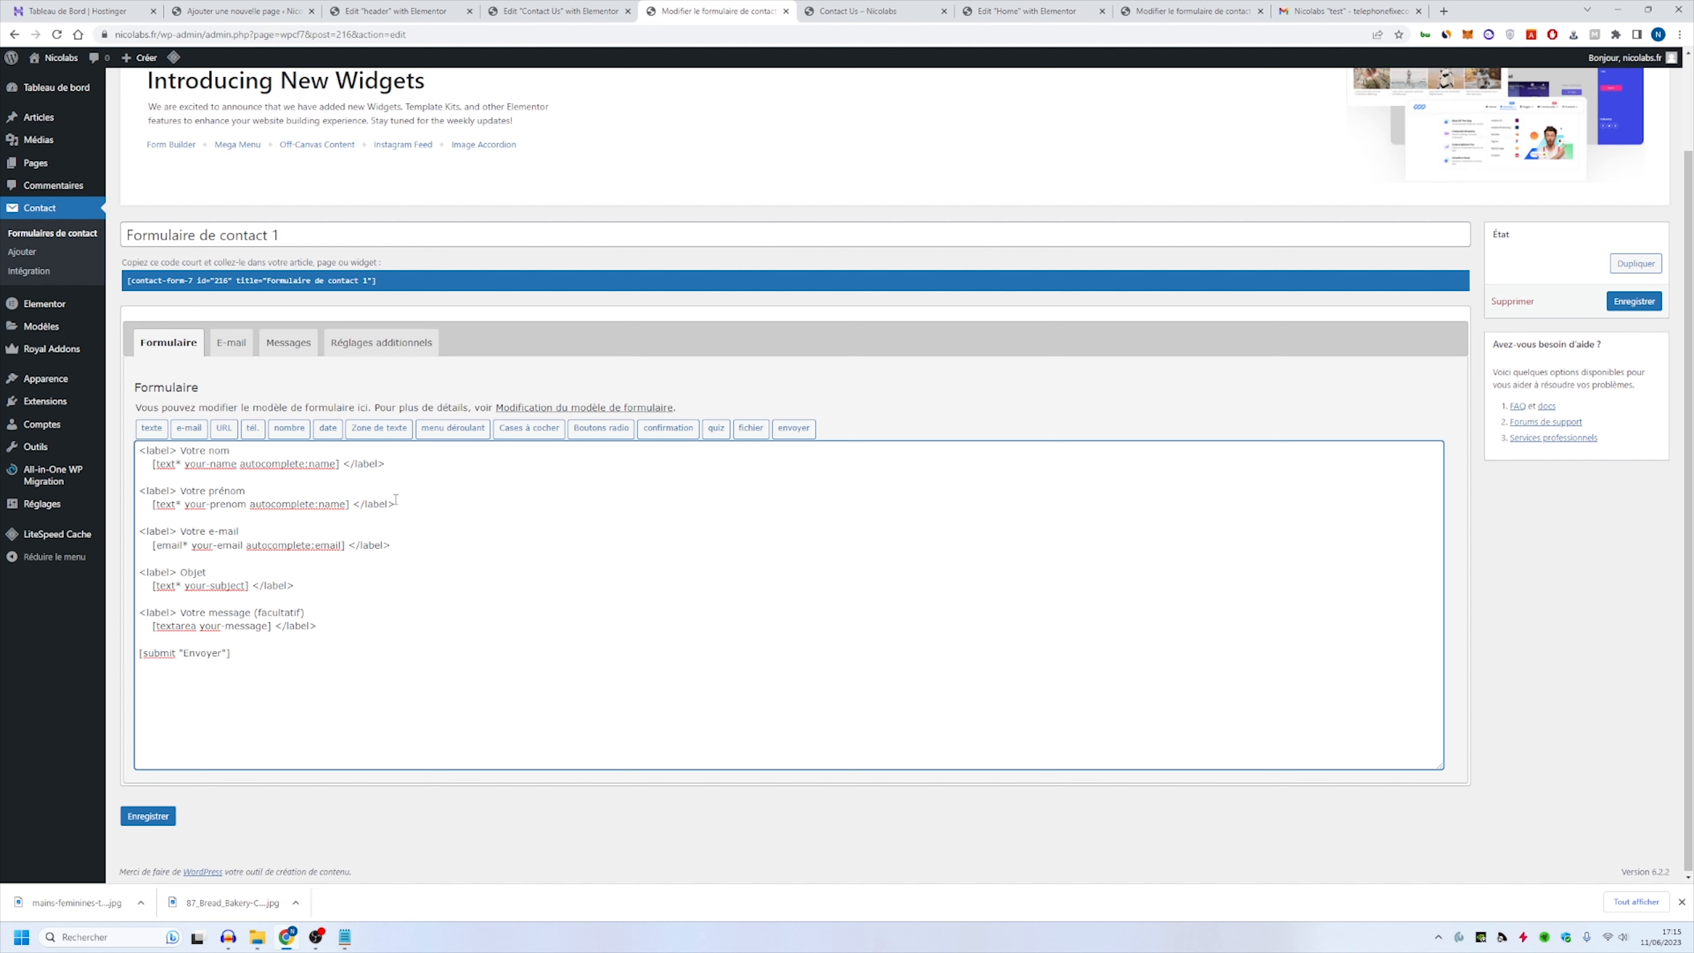
pyautogui.press('Return')
pyautogui.press('Return')
pyautogui.moveTo(396, 501); pyautogui.dragTo(50, 476)
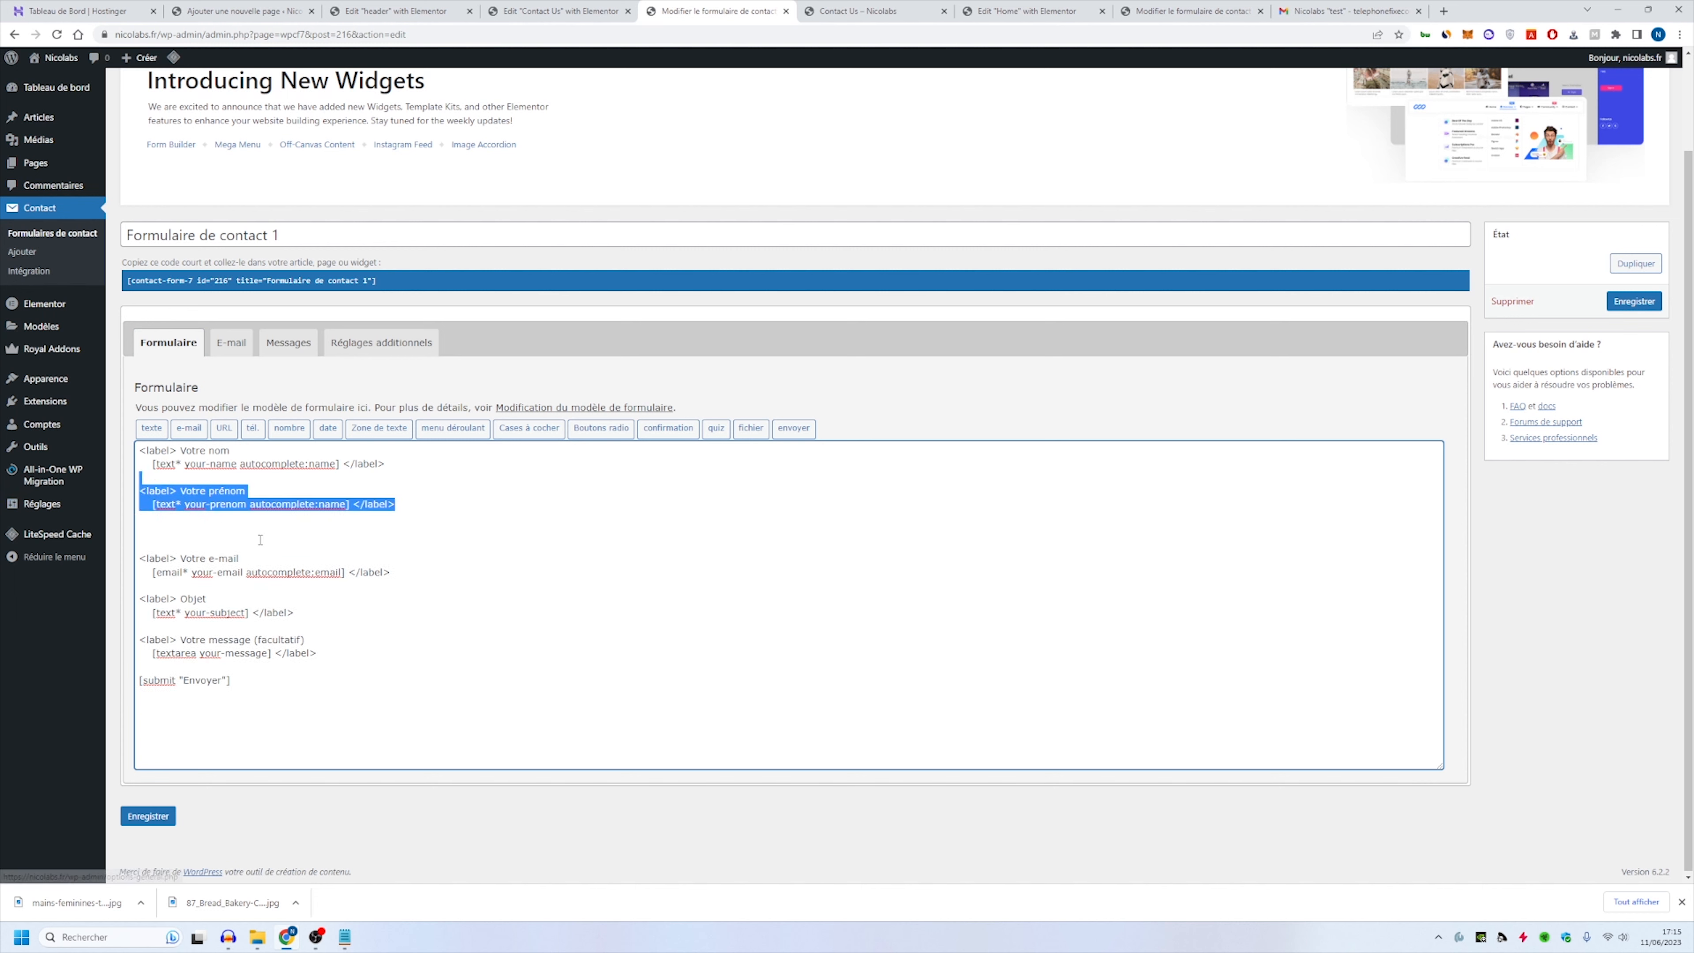
pyautogui.press('Right')
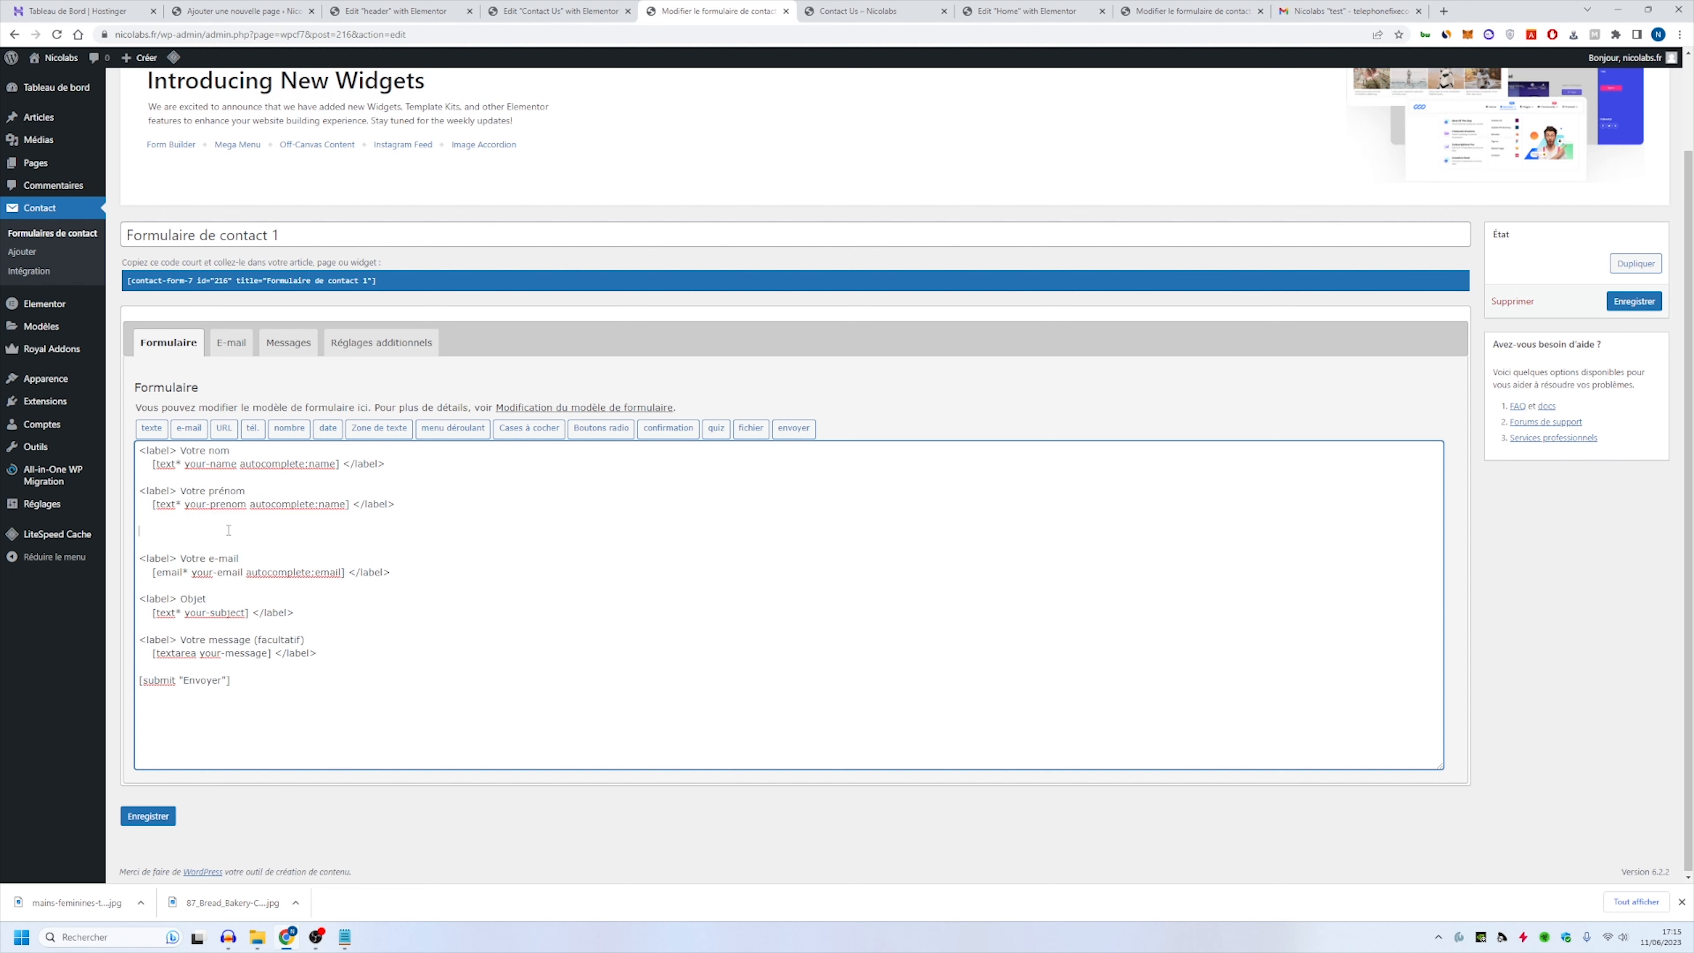
pyautogui.press('Delete')
pyautogui.press('Delete')
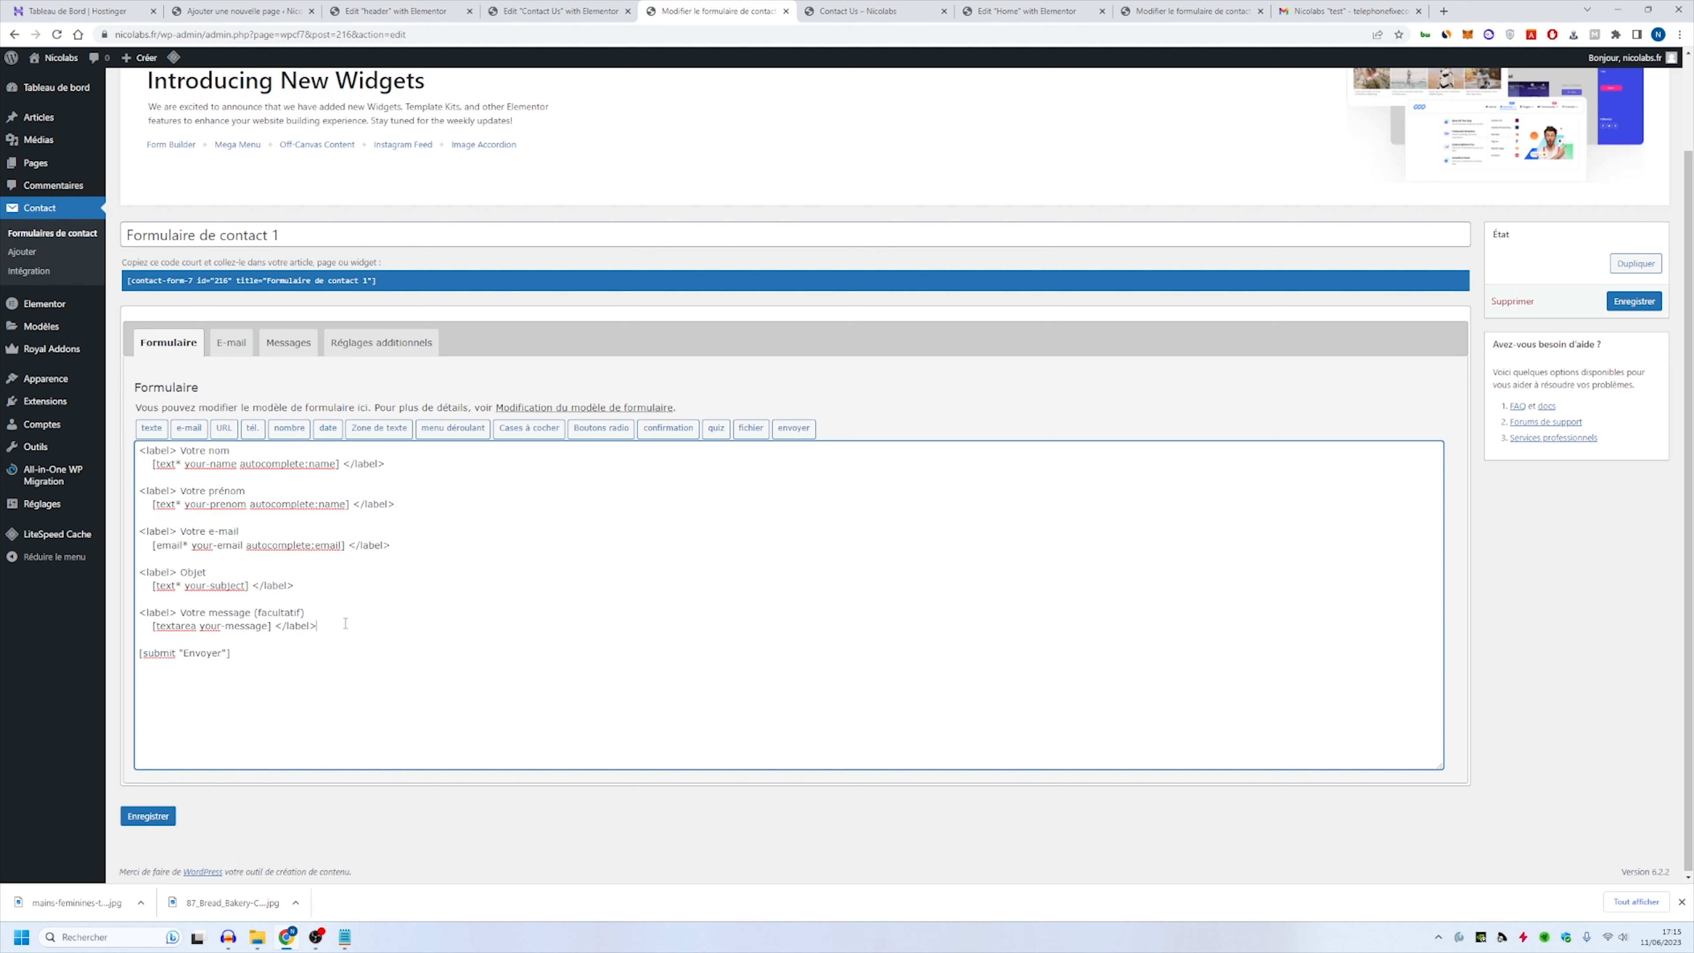
# Step: Duplicate the Votre message block below itself and label the copy "Joindre un fichier"
pyautogui.moveTo(353, 625); pyautogui.dragTo(70, 614)
pyautogui.hotkey('ctrl', 'c')
pyautogui.press('Right')
pyautogui.press('Return')
pyautogui.press('Return')
pyautogui.hotkey('ctrl', 'v')
pyautogui.moveTo(305, 653); pyautogui.dragTo(178, 650)
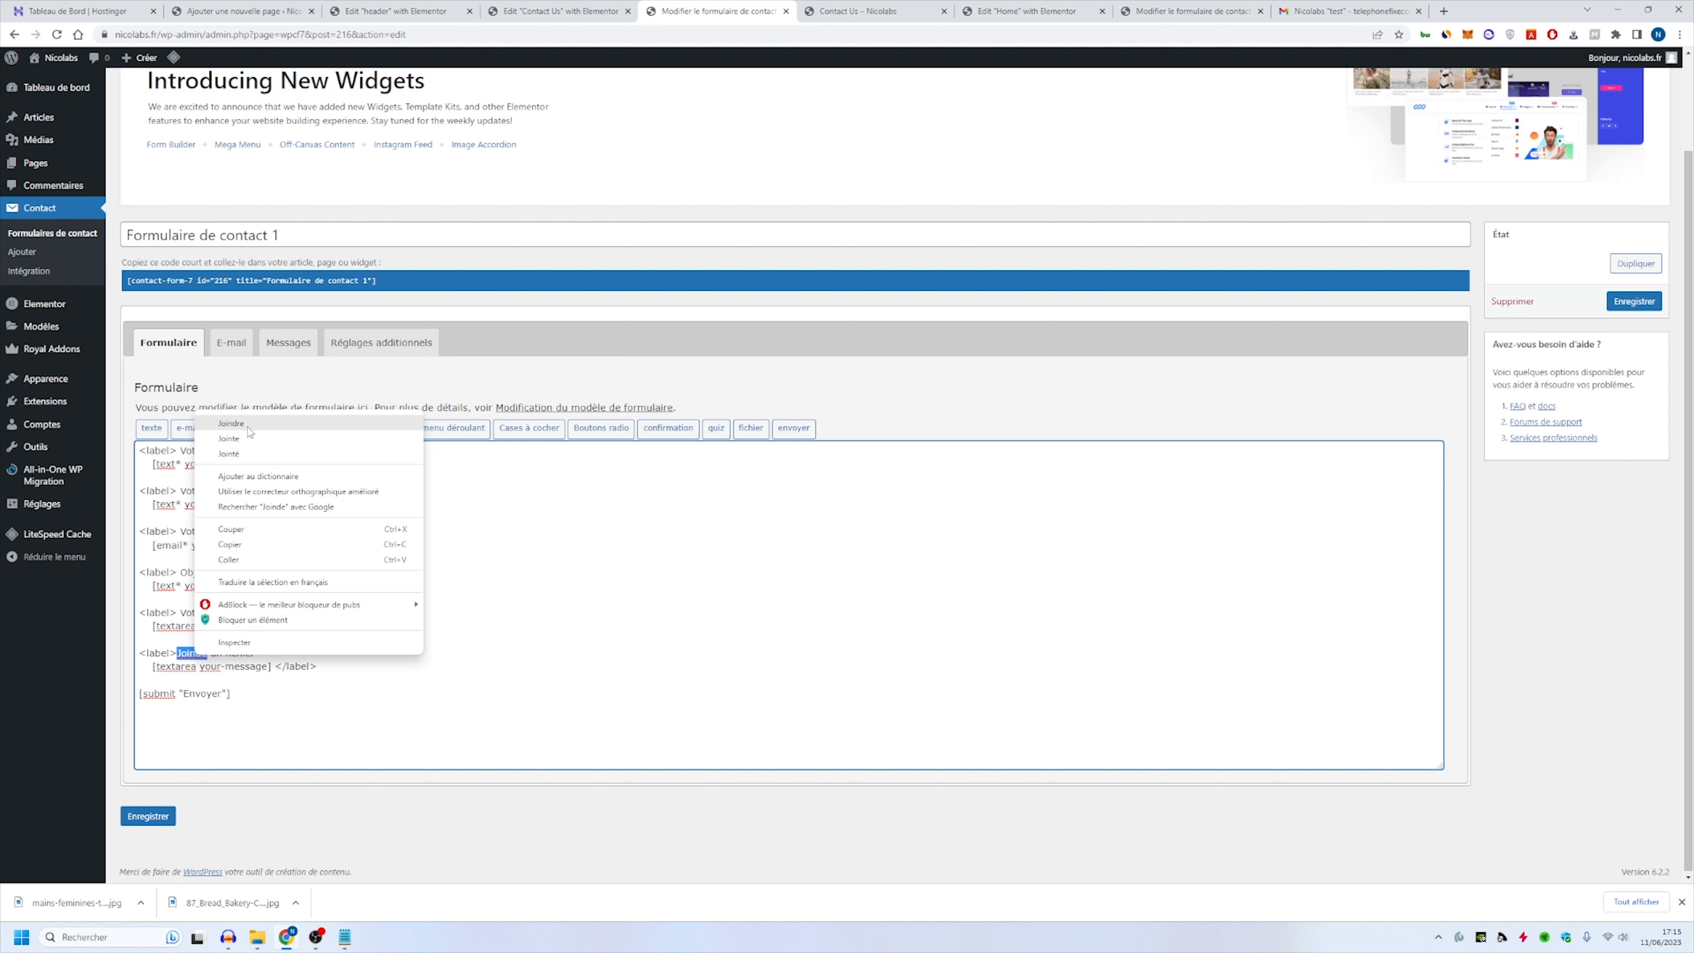
pyautogui.click(248, 424)
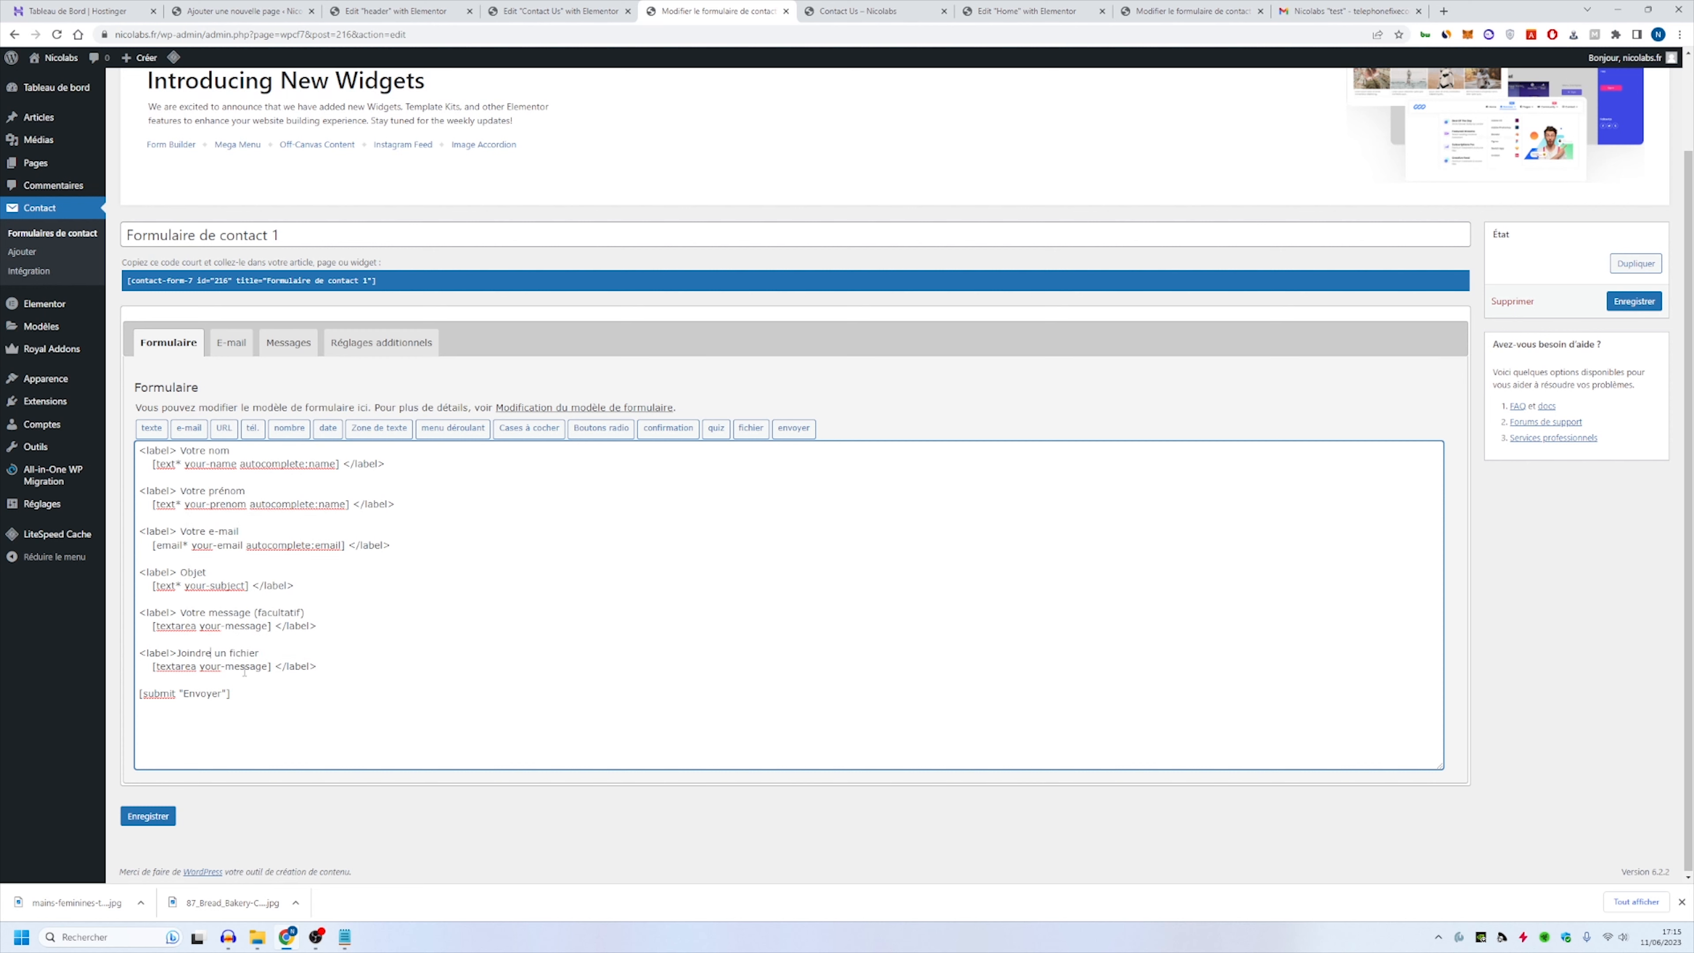
# Step: Replace the textarea tag in the Joindre un fichier block with a file upload tag and save the form
pyautogui.moveTo(274, 665); pyautogui.dragTo(153, 664)
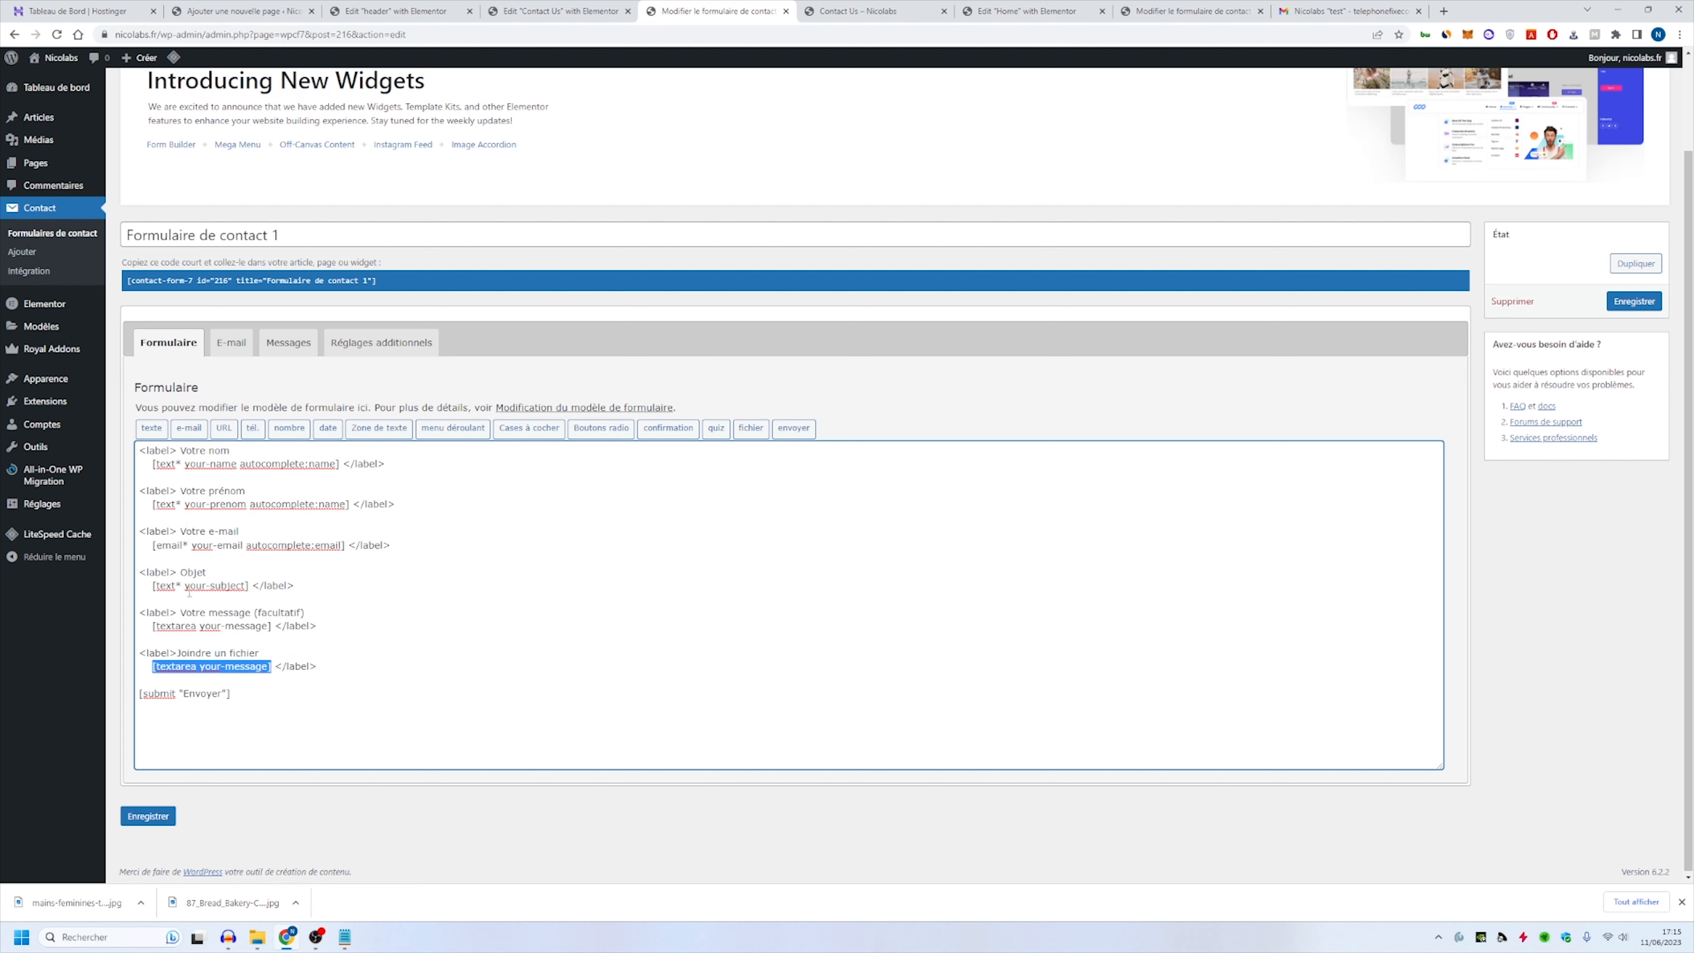
pyautogui.press('BackSpace')
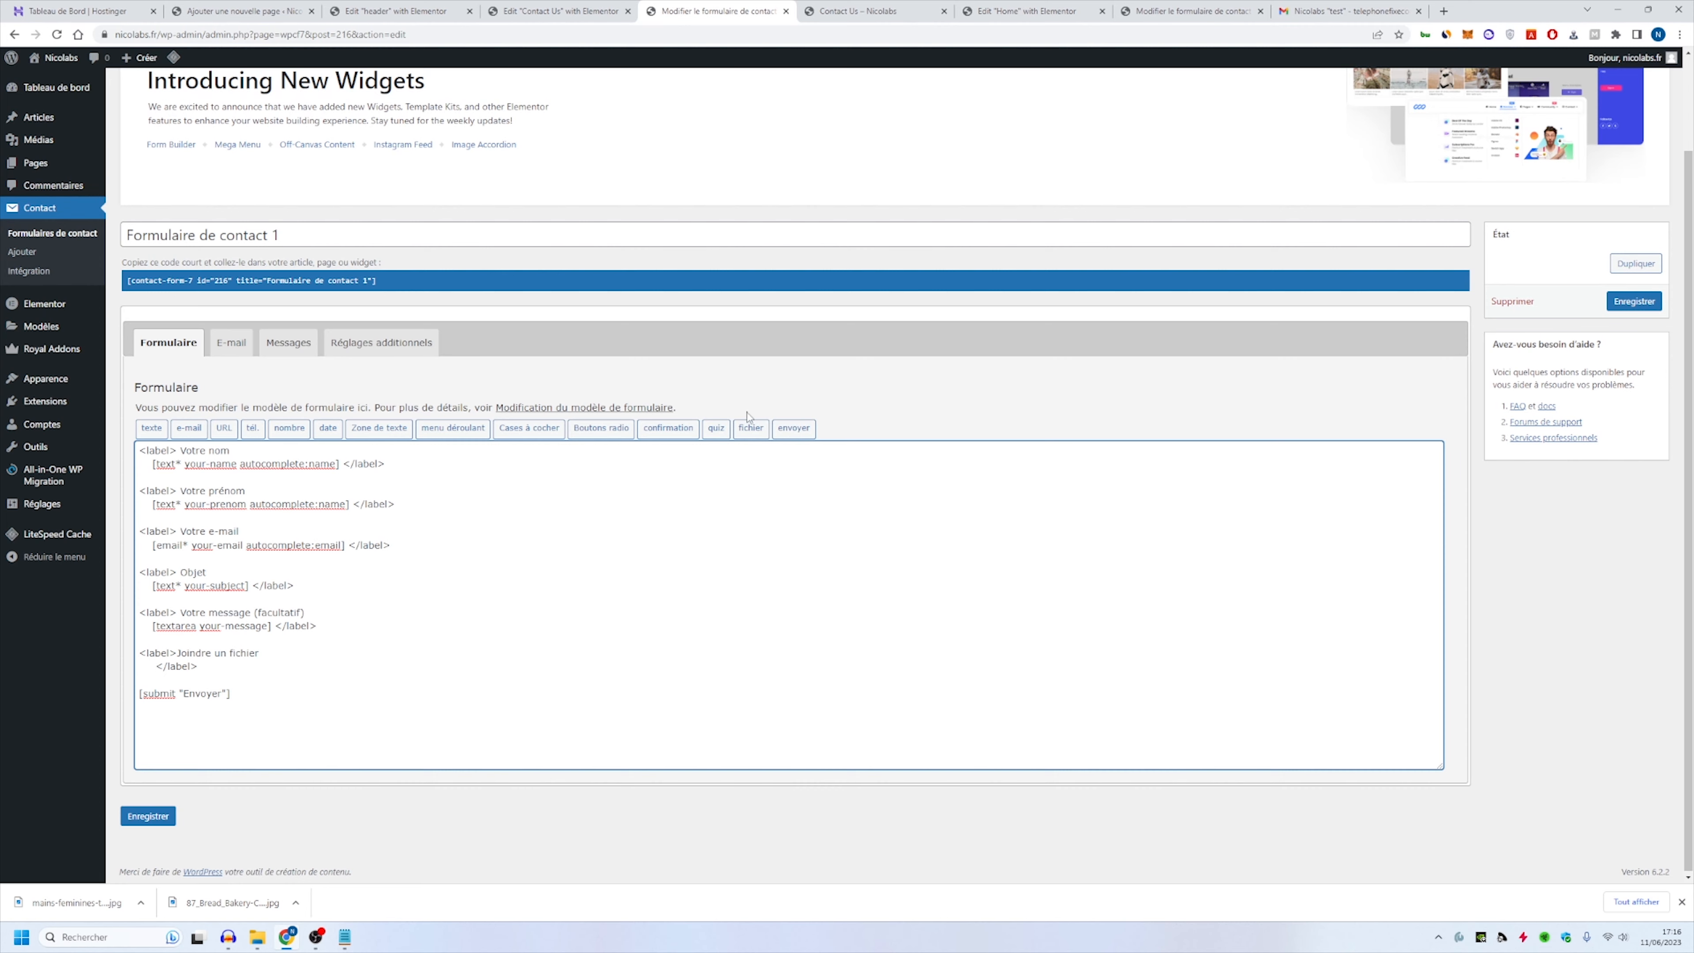
pyautogui.click(750, 428)
pyautogui.click(1001, 590)
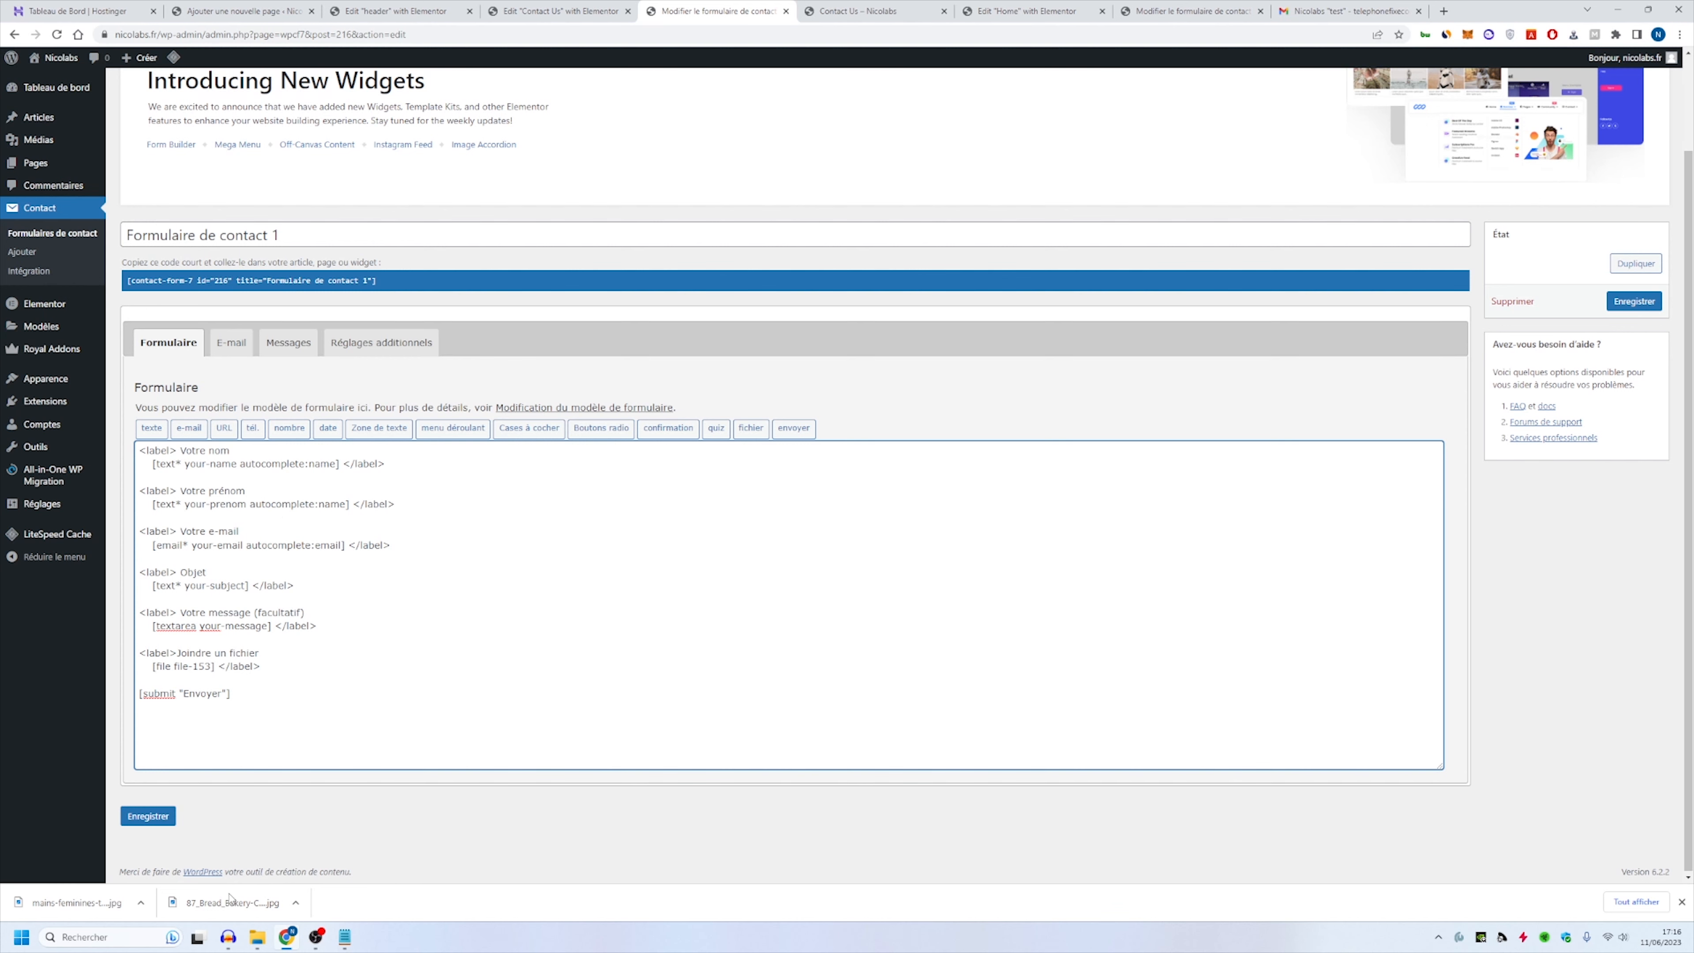
pyautogui.click(163, 819)
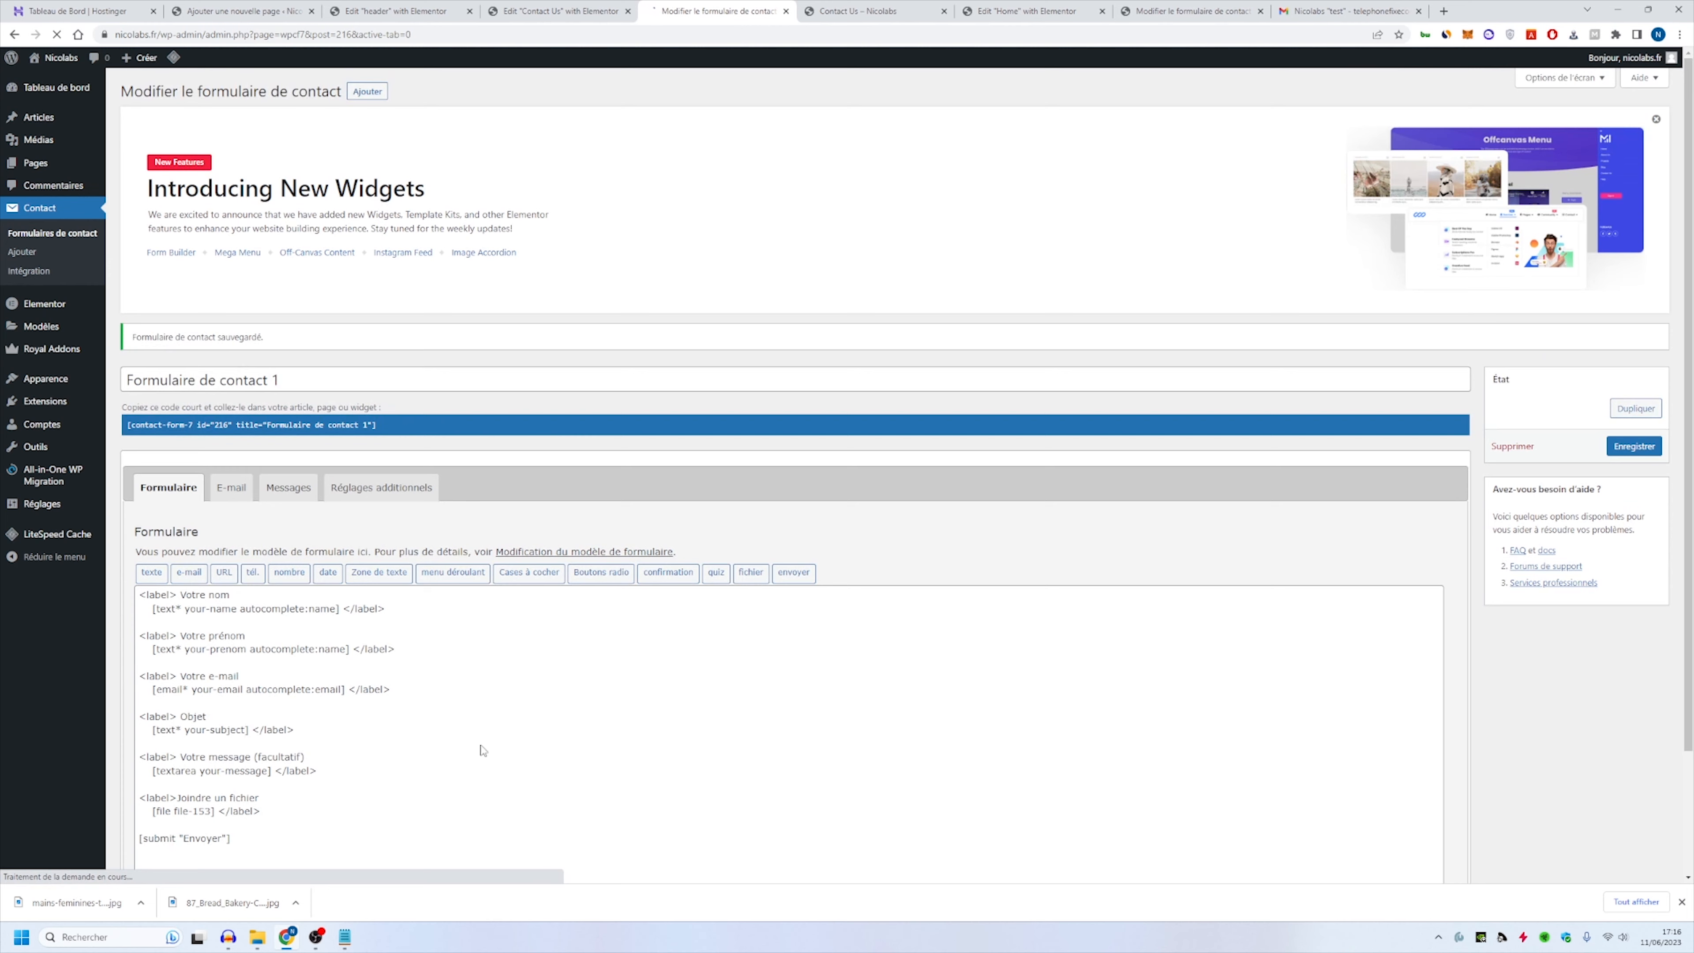
# Step: Open the form's E-mail settings and examine the Pour recipient and the available mail tags
pyautogui.click(245, 490)
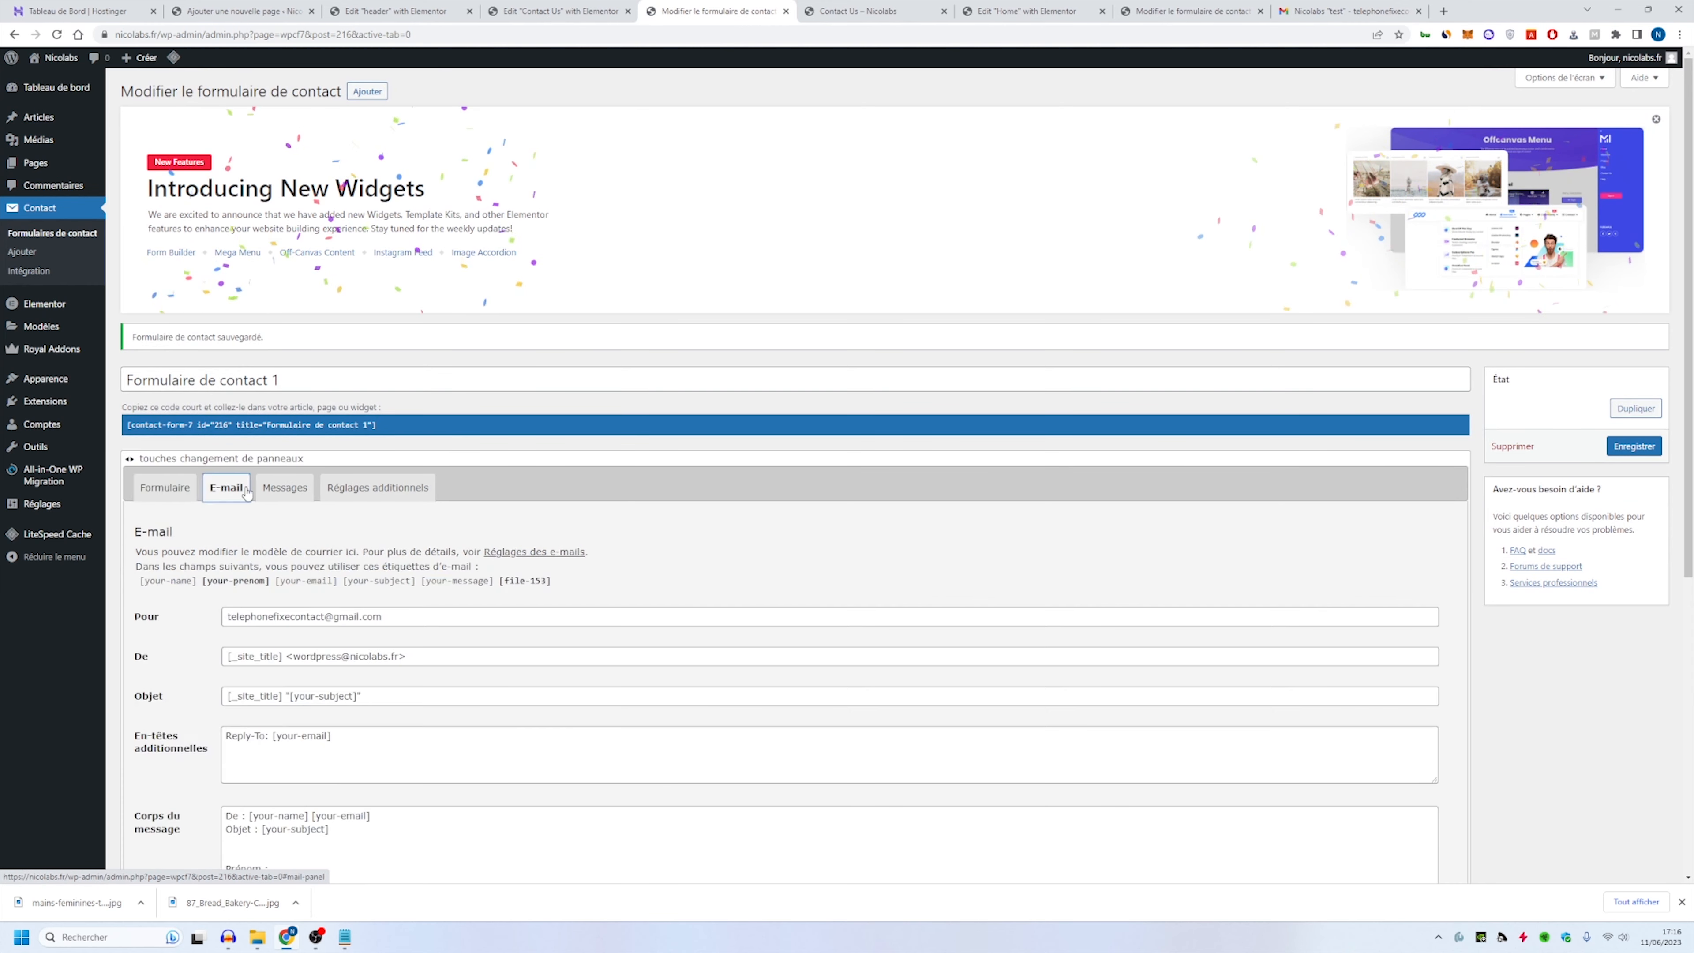
pyautogui.scroll(-3, 267, 467)
pyautogui.moveTo(228, 417); pyautogui.dragTo(381, 418)
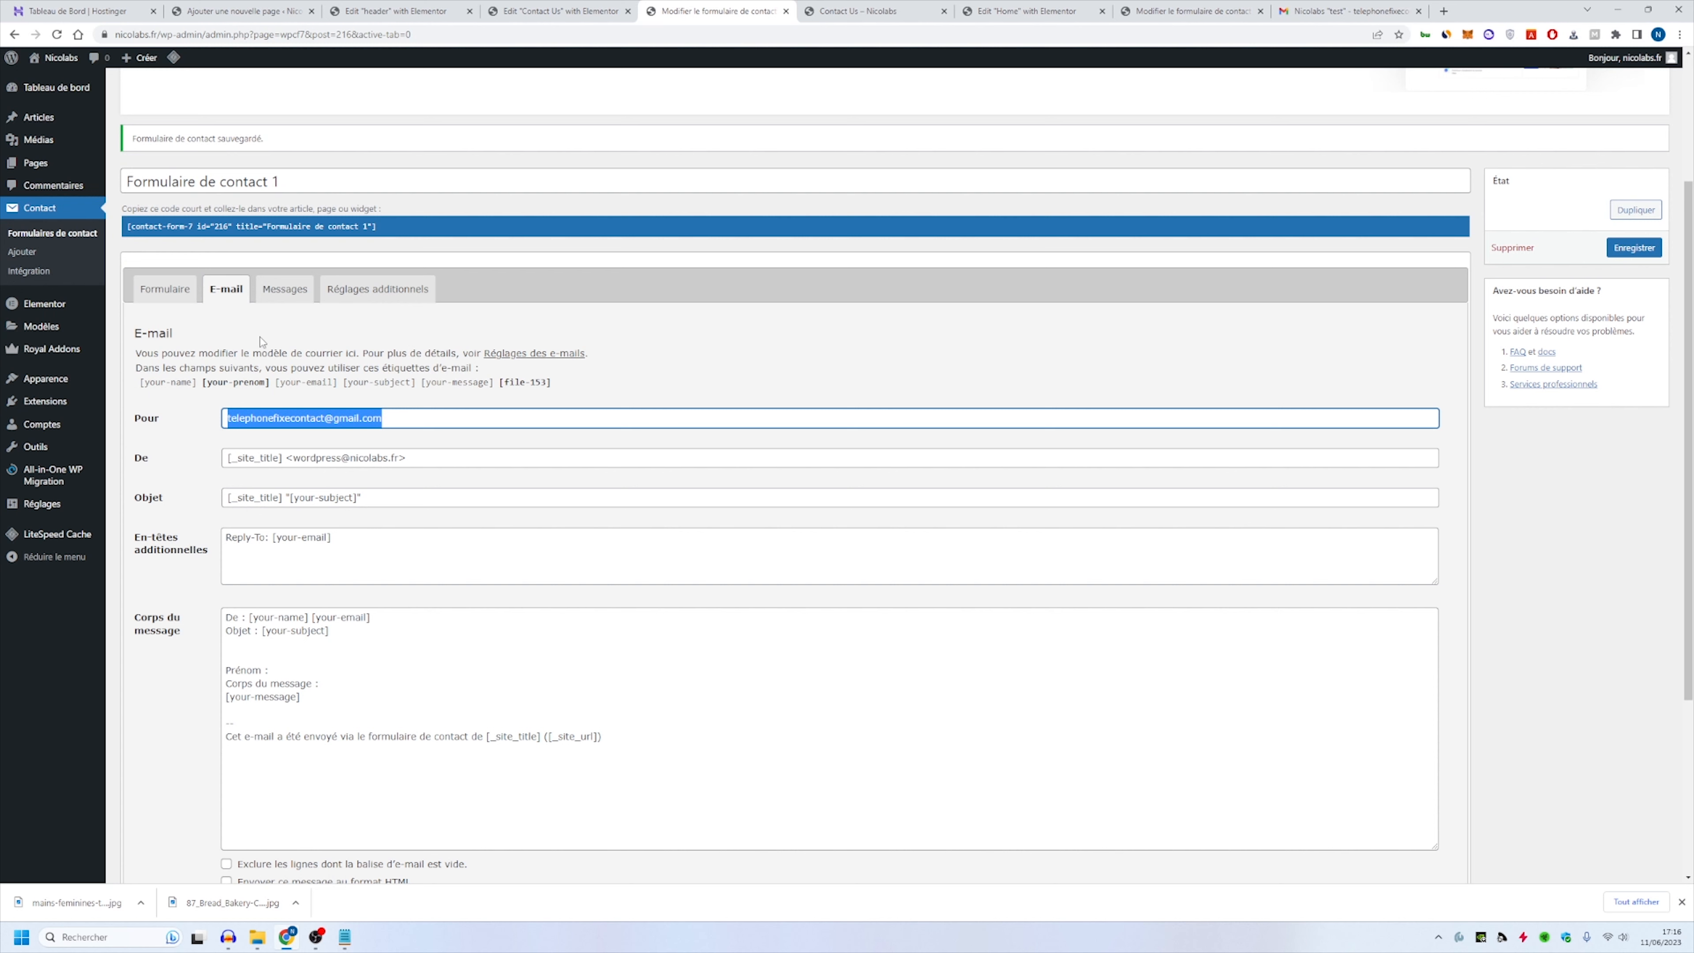
pyautogui.moveTo(172, 419); pyautogui.dragTo(129, 420)
pyautogui.moveTo(394, 419); pyautogui.dragTo(129, 414)
pyautogui.click(400, 670)
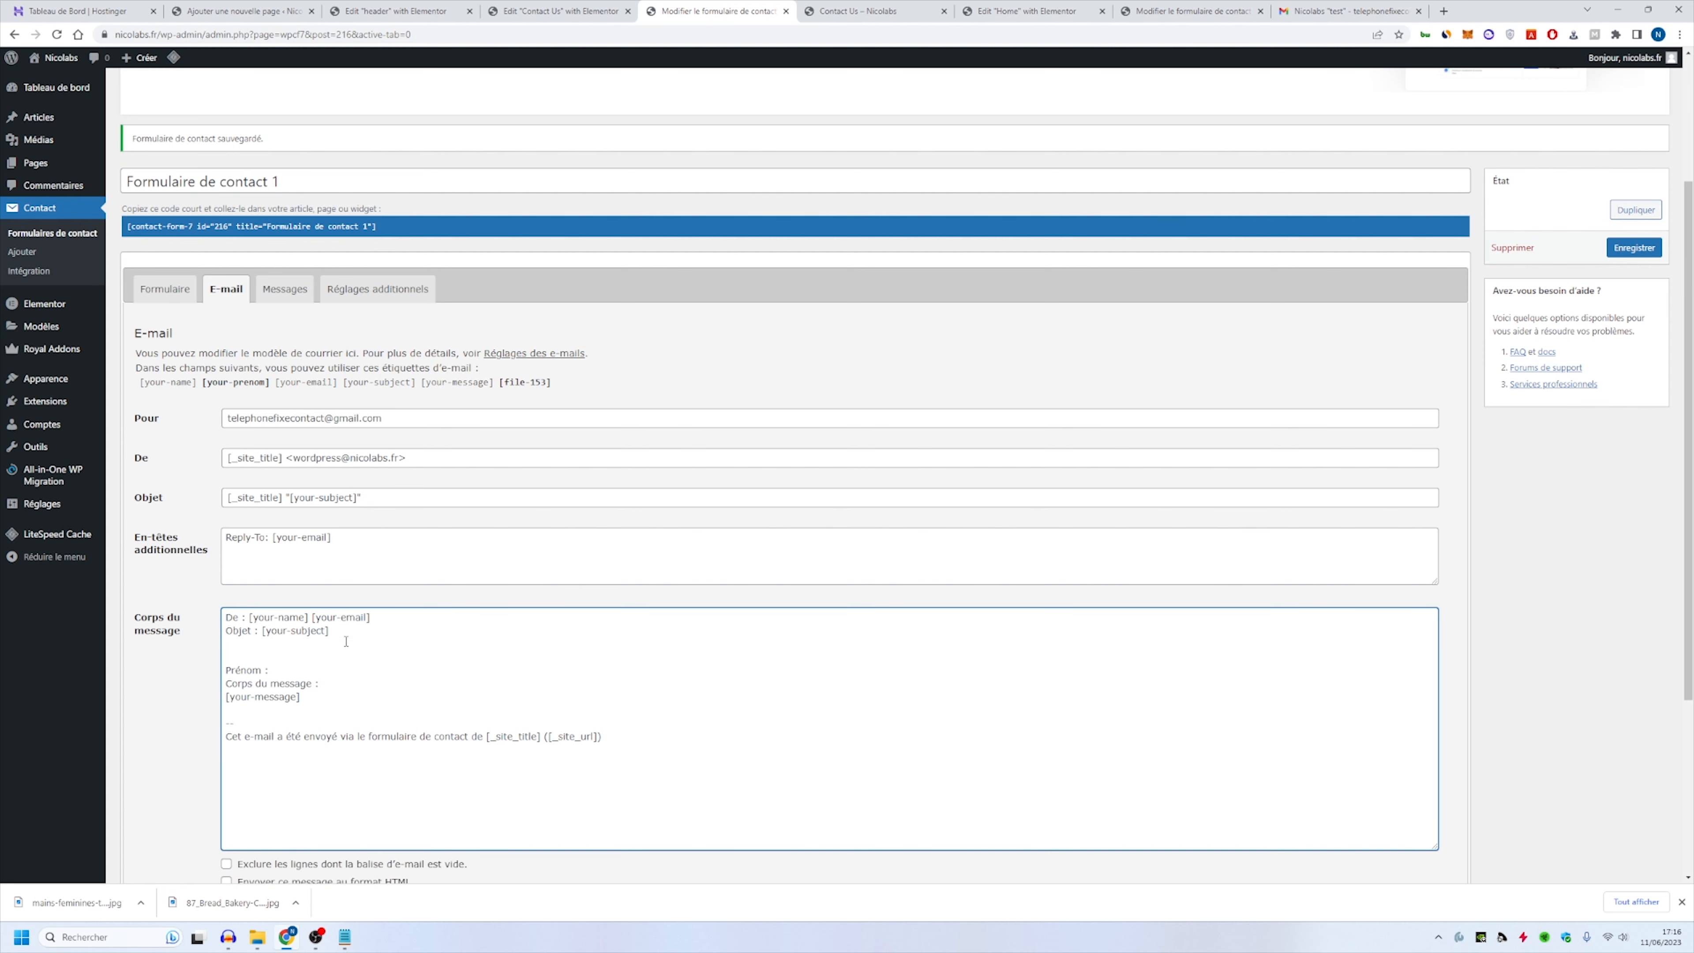
# Step: Copy the [your-prenom] mail tag onto the Prénom line of the message body
pyautogui.scroll(-2, 404, 681)
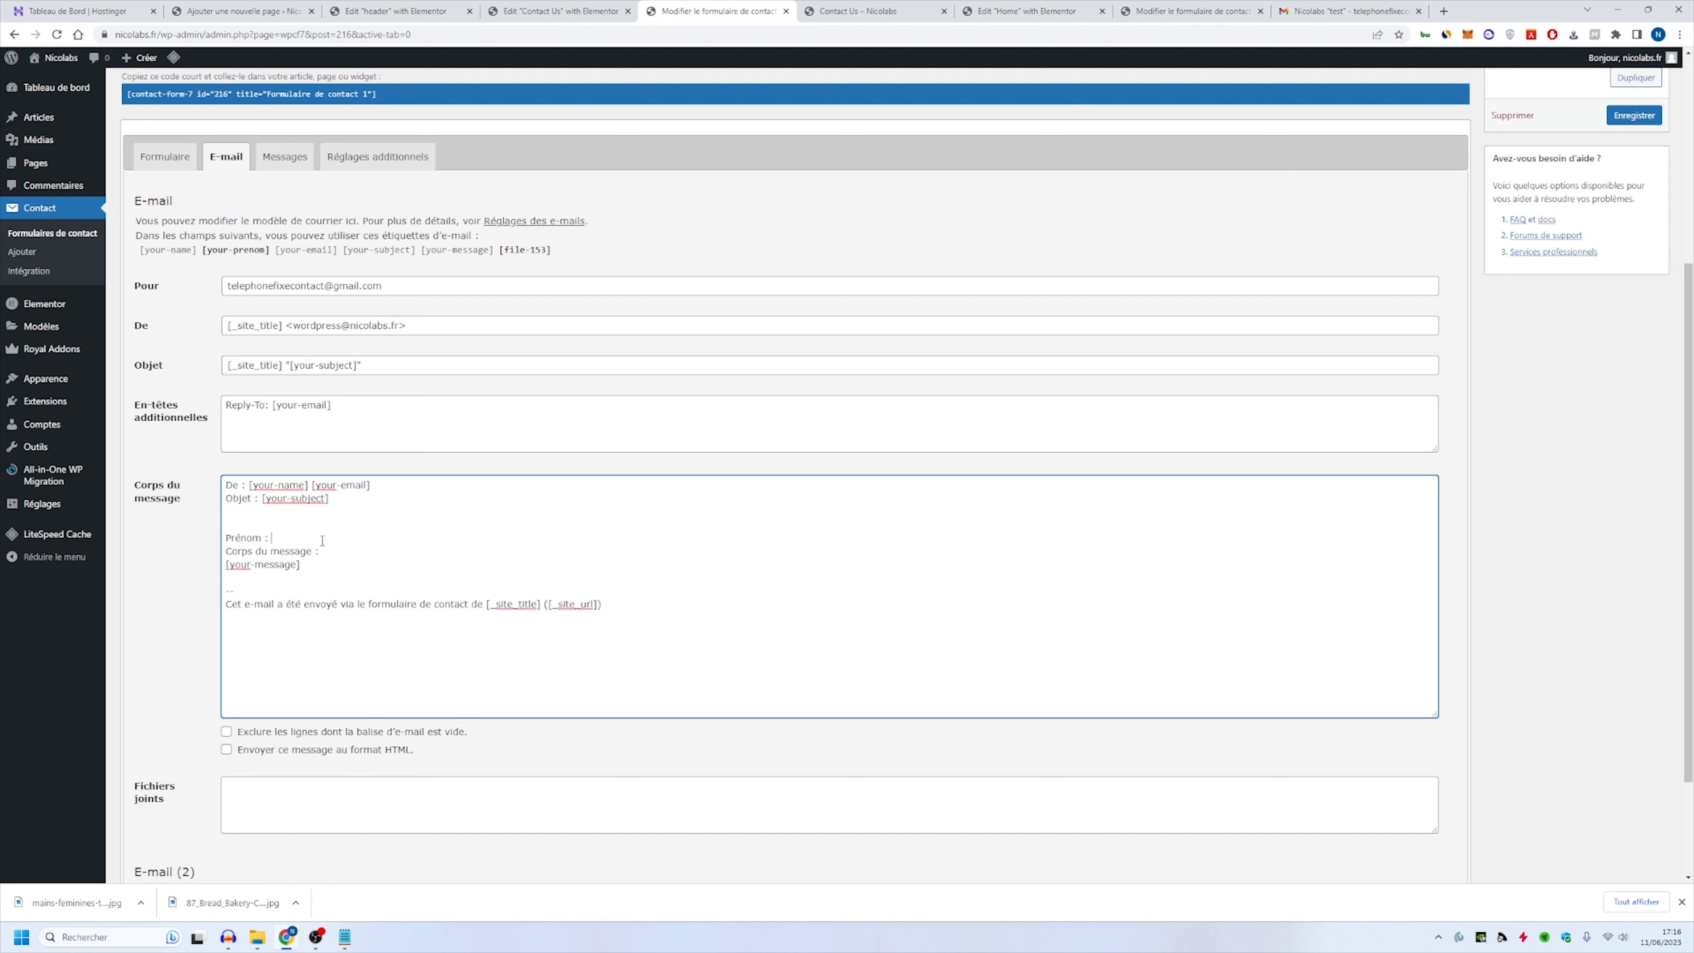
pyautogui.moveTo(322, 540); pyautogui.dragTo(227, 542)
pyautogui.click(278, 537)
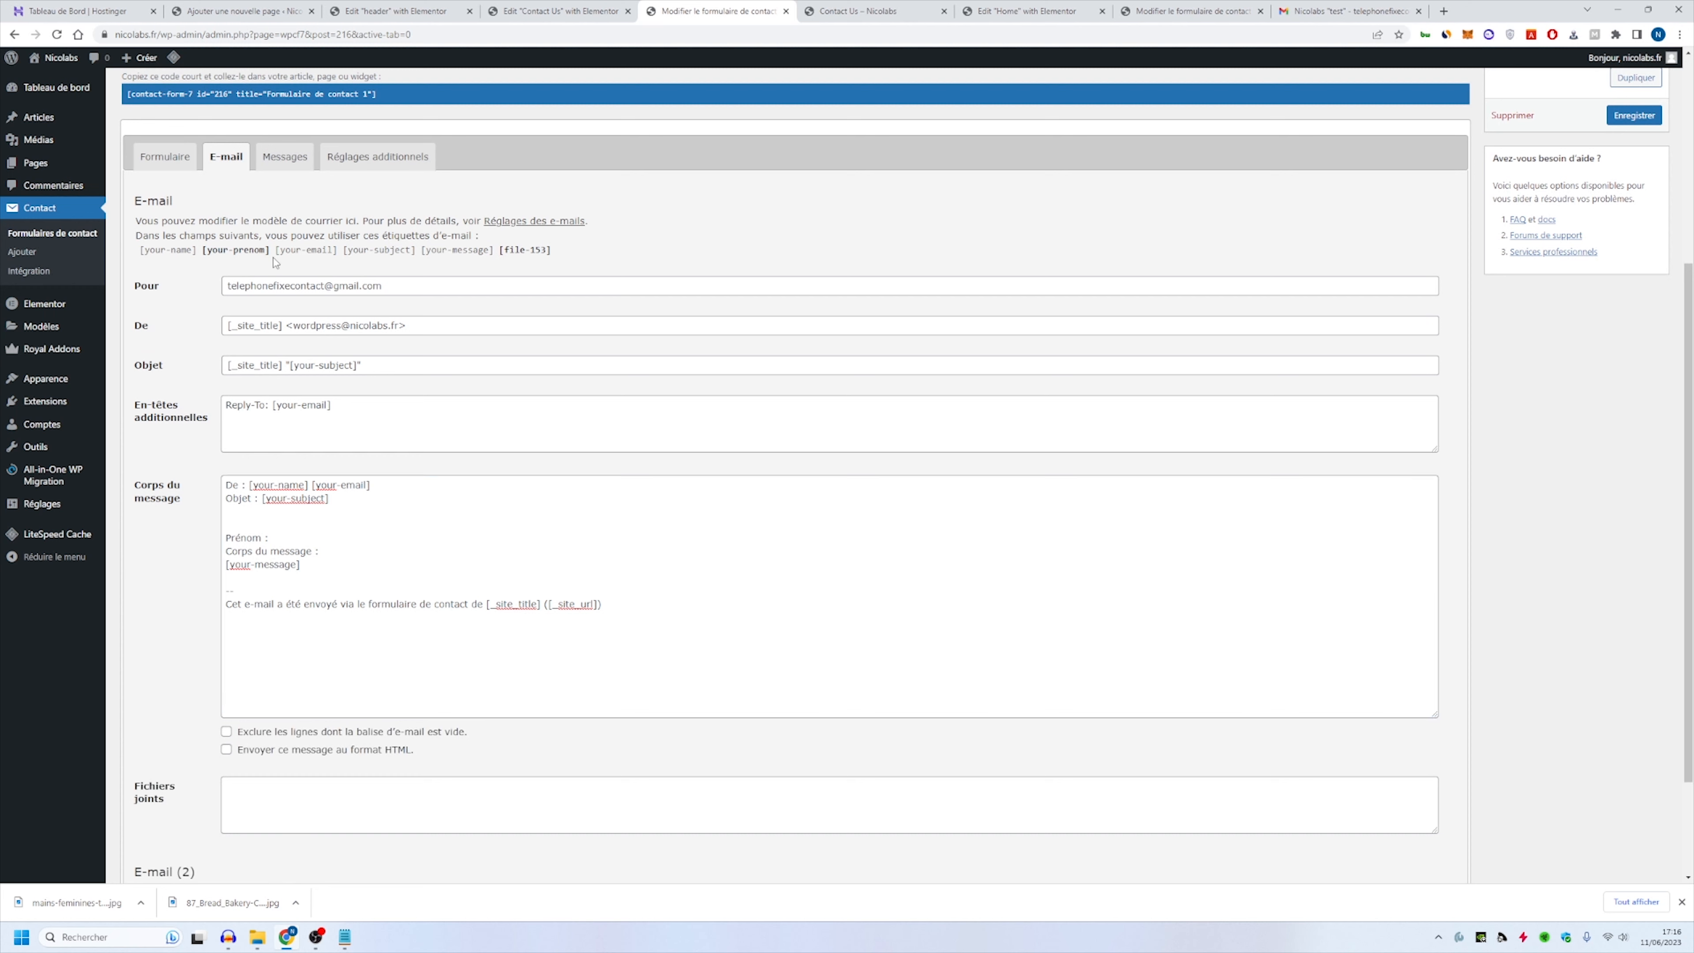
pyautogui.click(210, 250)
pyautogui.hotkey('ctrl', 'c')
pyautogui.click(325, 540)
pyautogui.hotkey('ctrl', 'v')
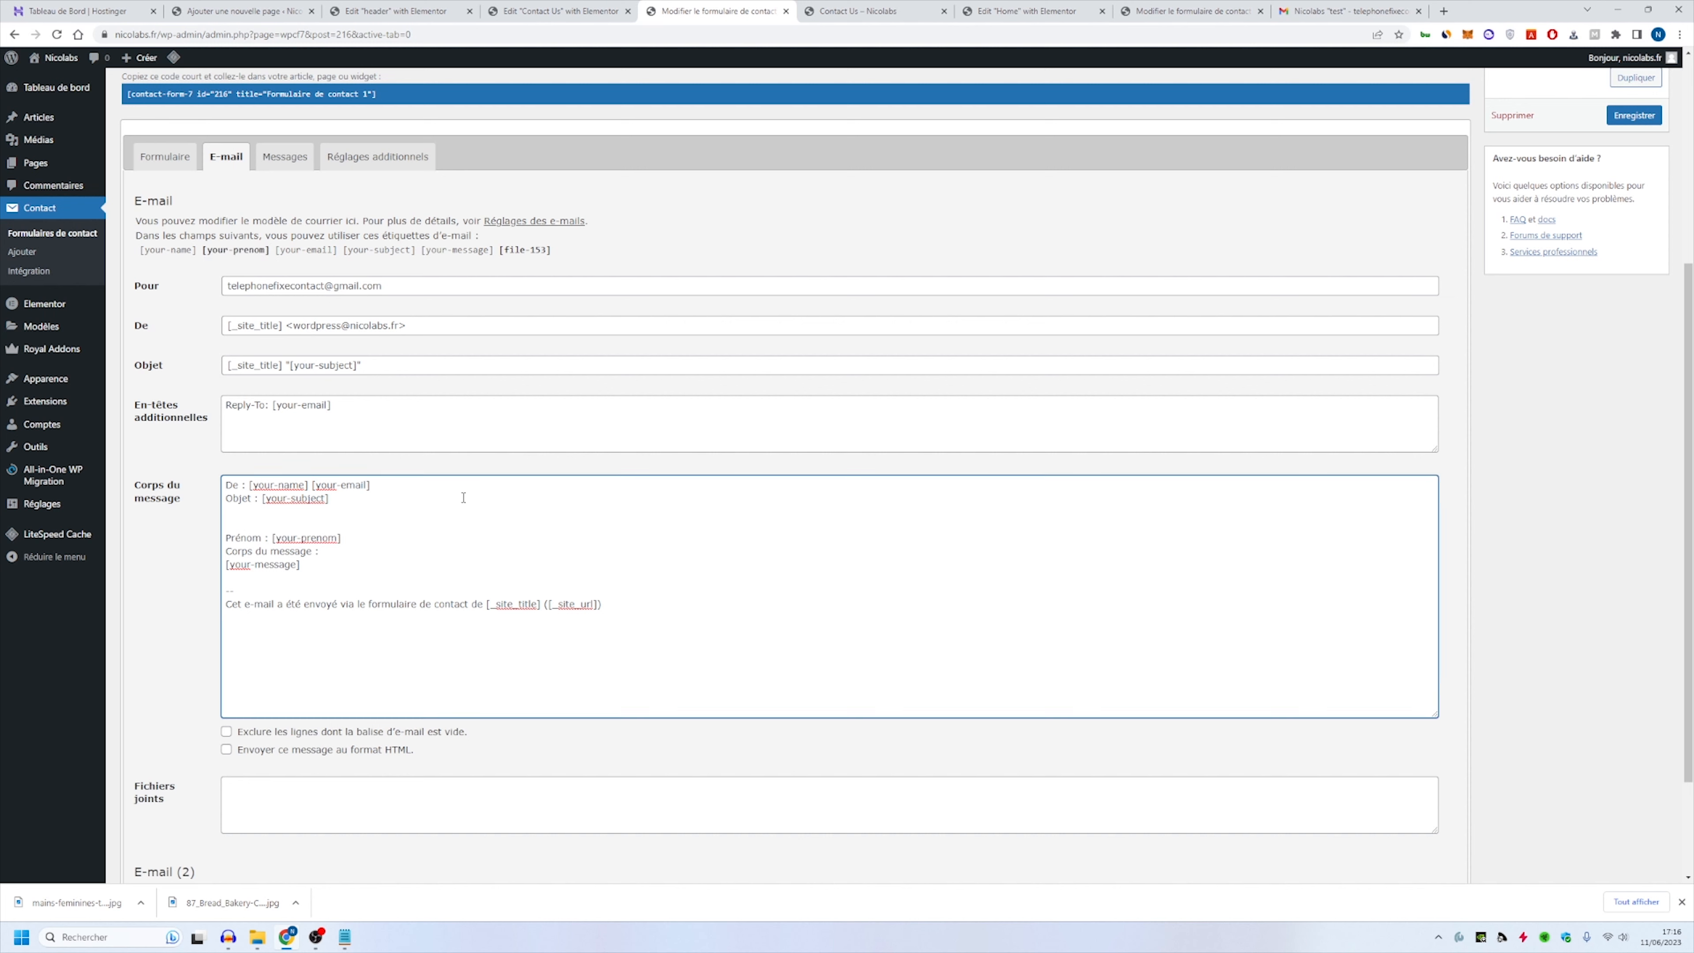
# Step: Add a "Fichier : [file-153]" line below the message tag in the e-mail body and save the form
pyautogui.press('Return')
pyautogui.press('Return')
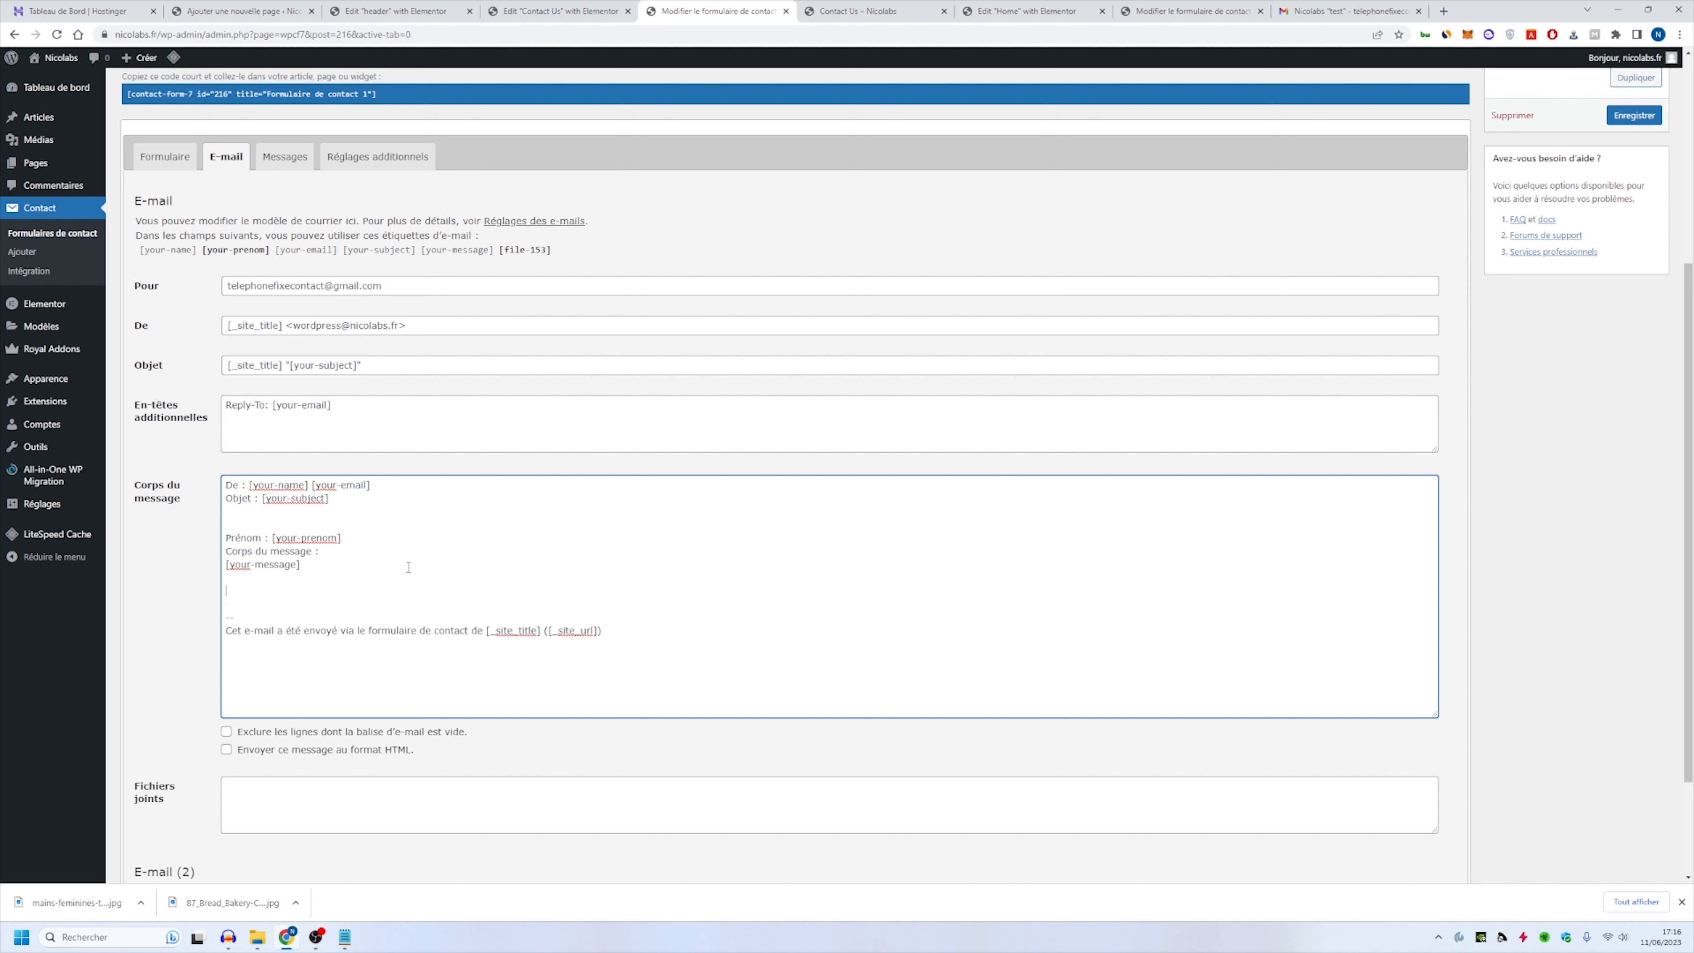
pyautogui.write('Fichier :')
pyautogui.click(525, 250)
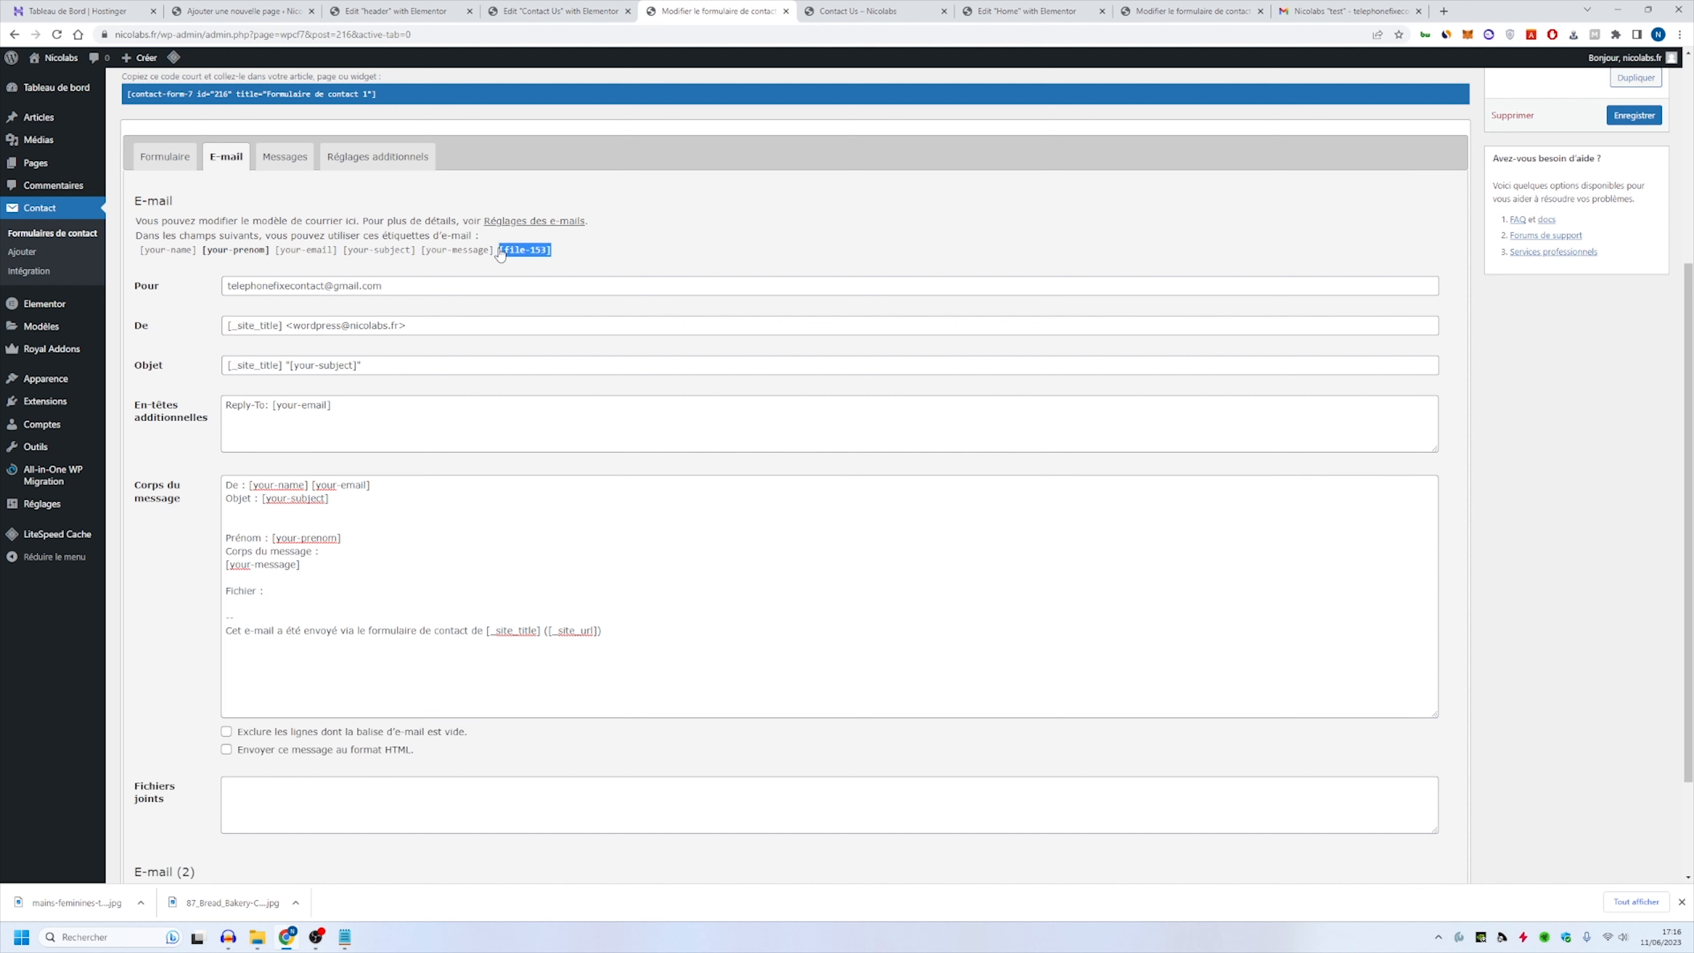
pyautogui.click(305, 596)
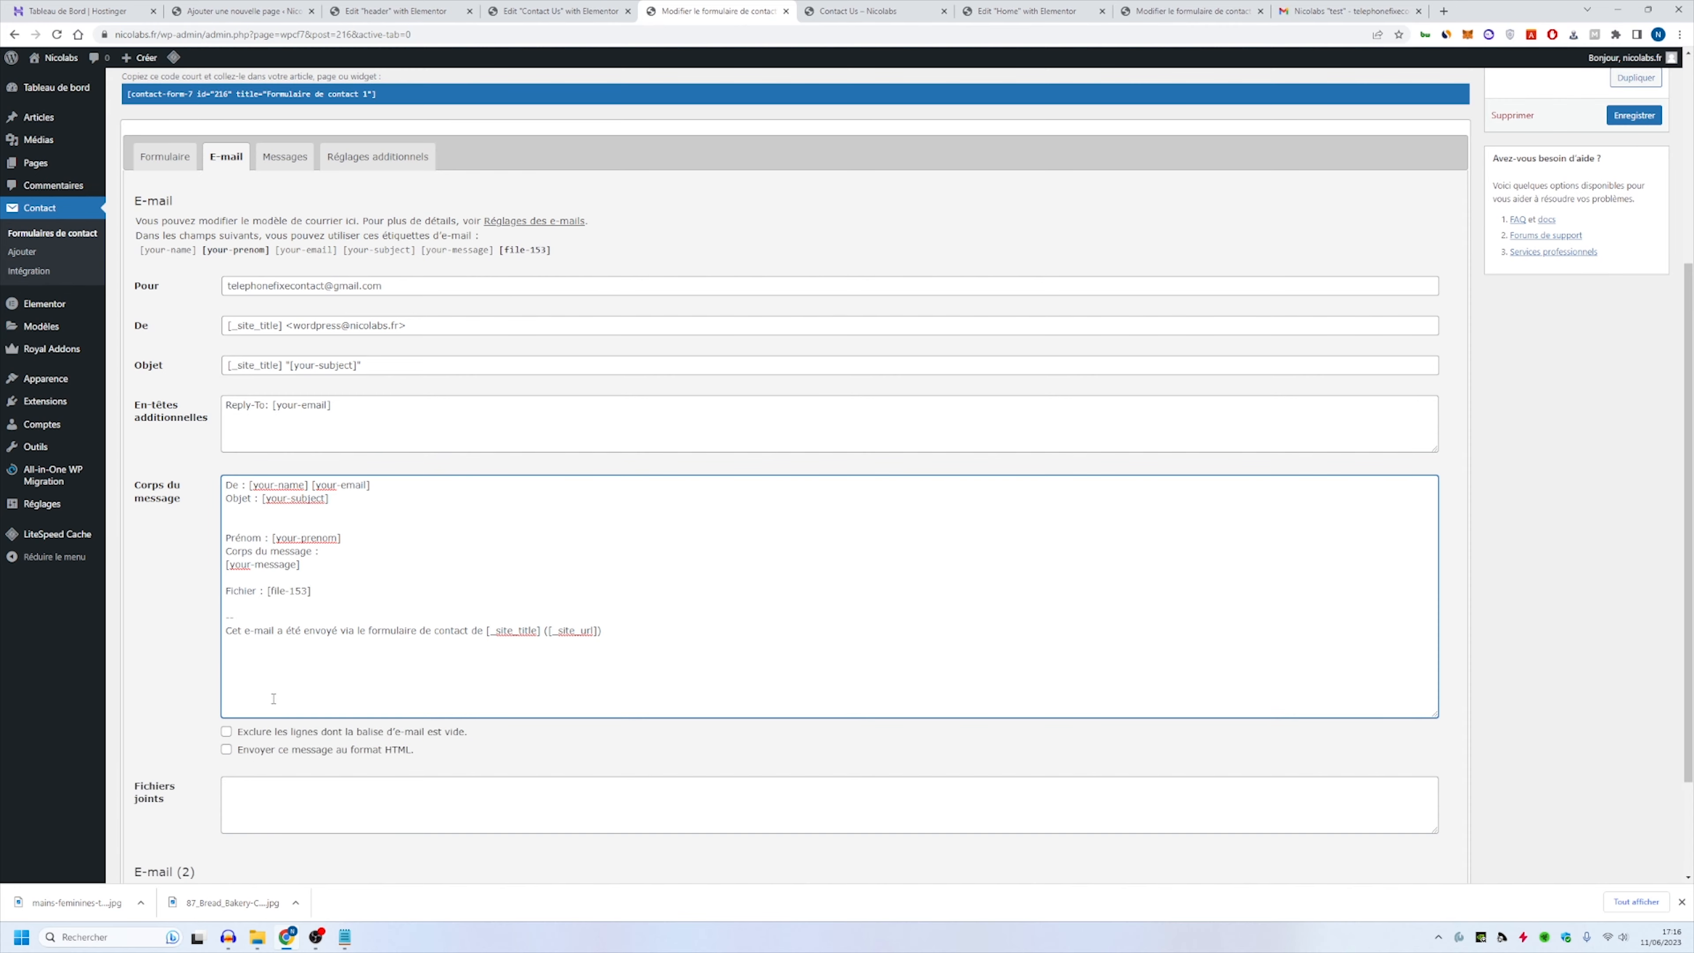
pyautogui.scroll(-3, 274, 698)
pyautogui.click(143, 813)
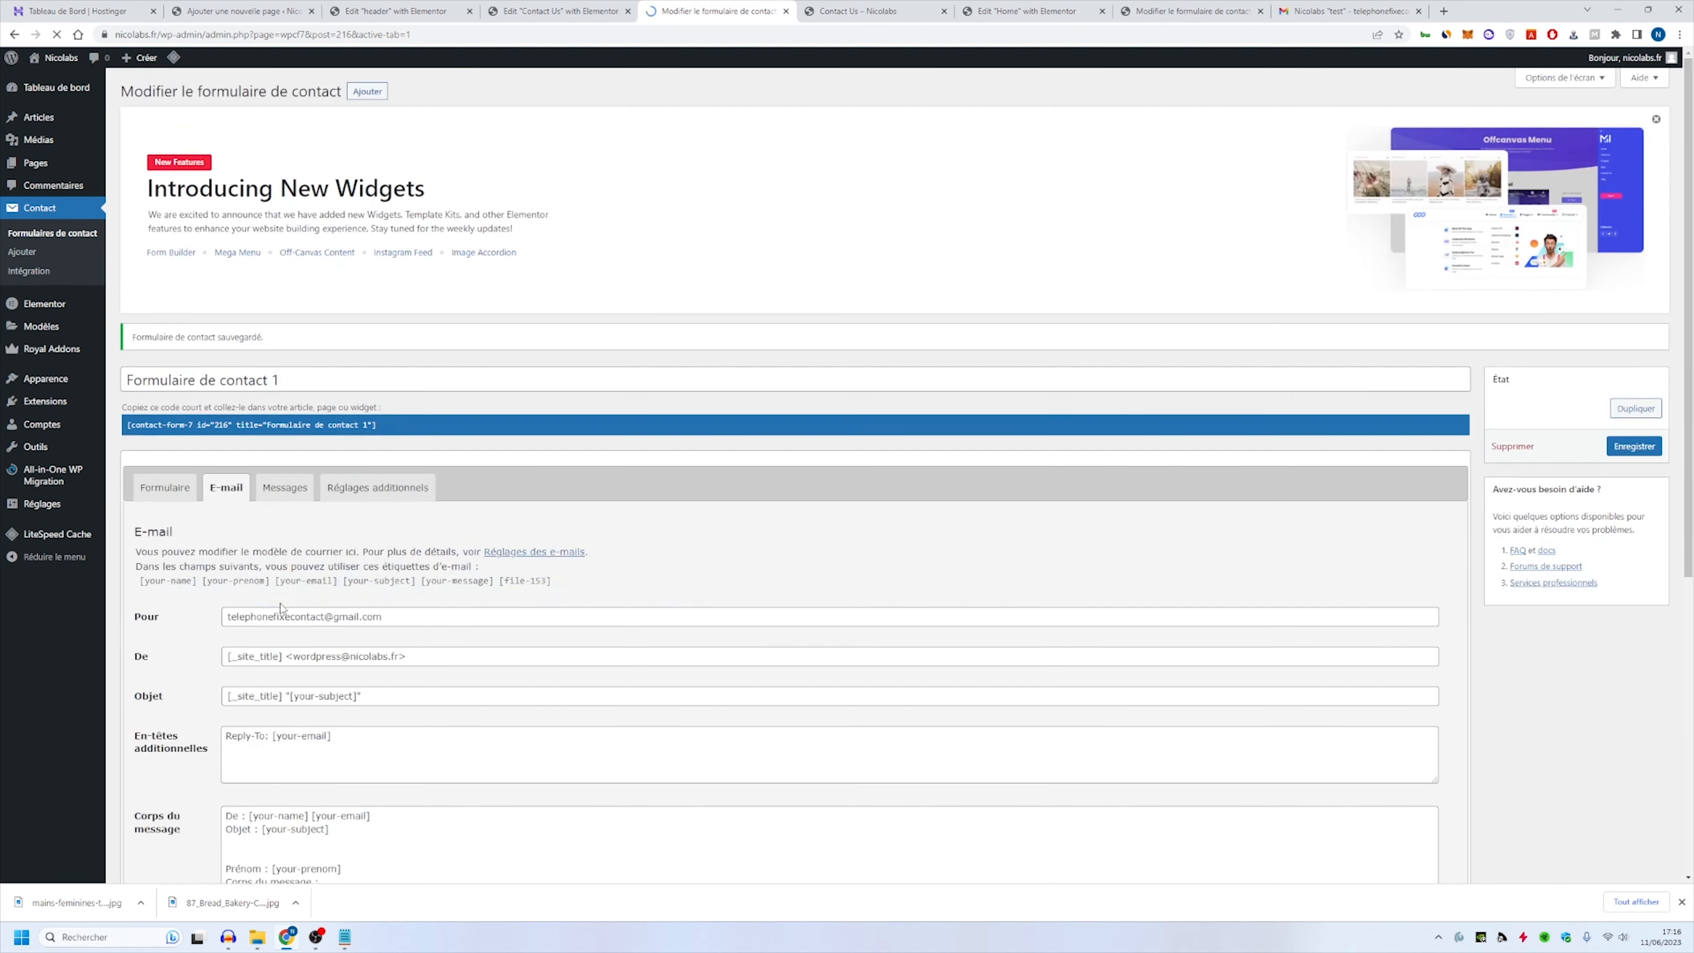
# Step: Reload the published Contact Us page to check the form's first-name and file-upload fields
pyautogui.click(873, 10)
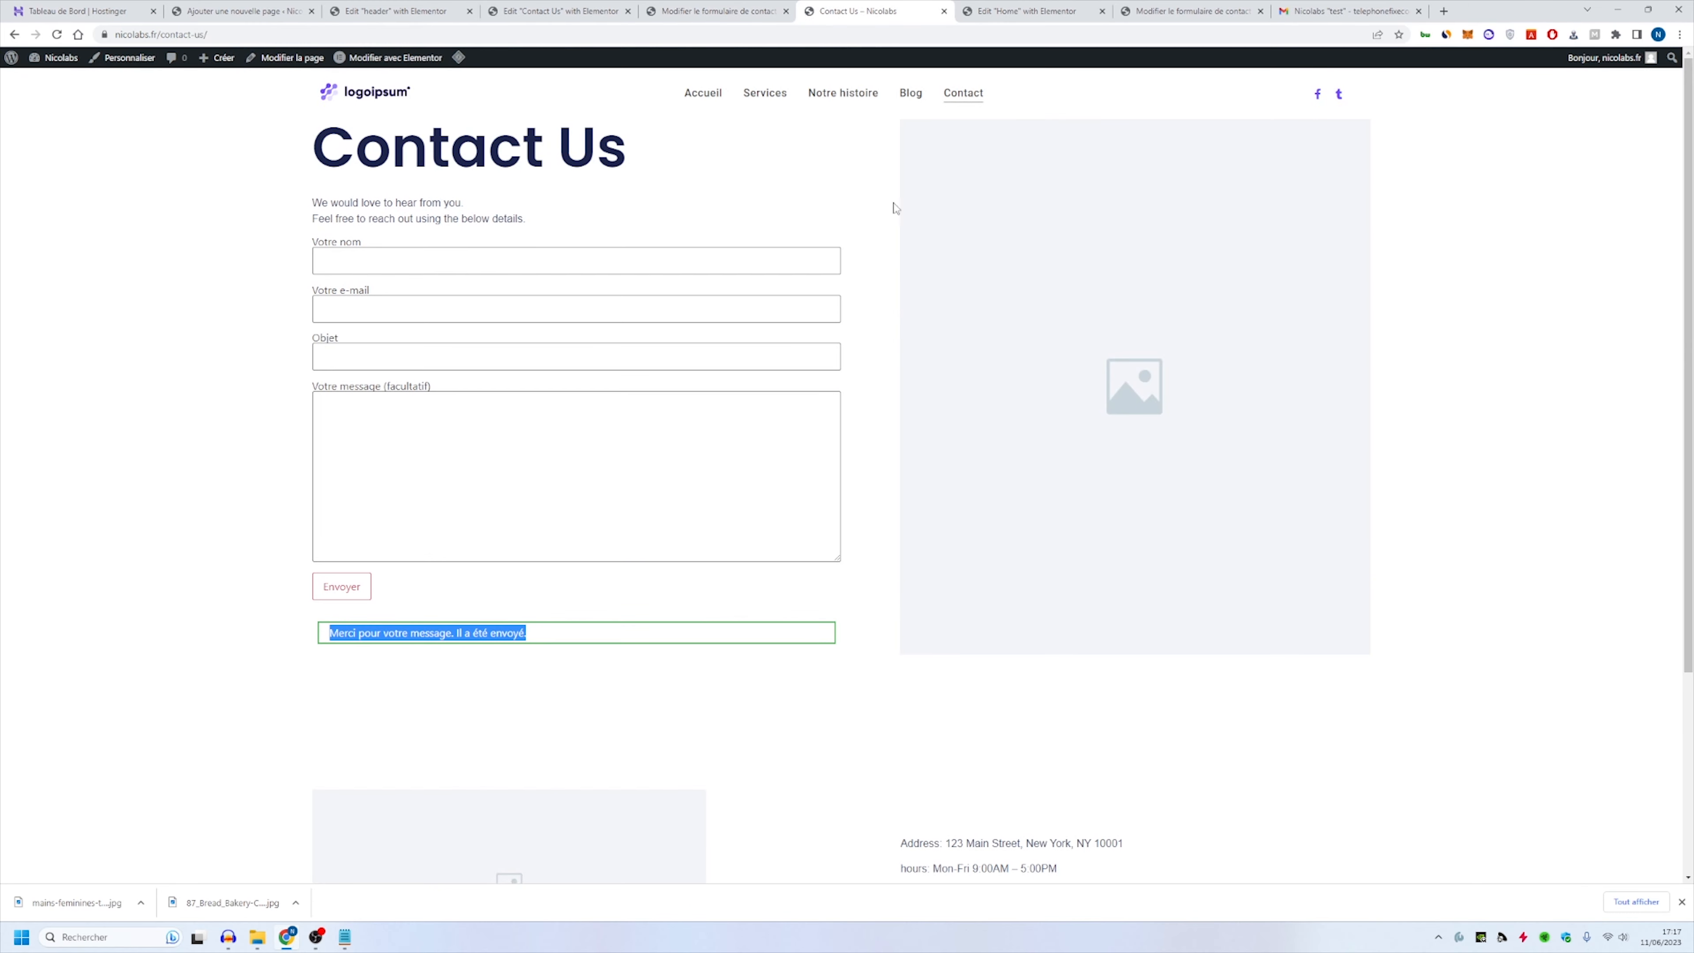
pyautogui.click(57, 34)
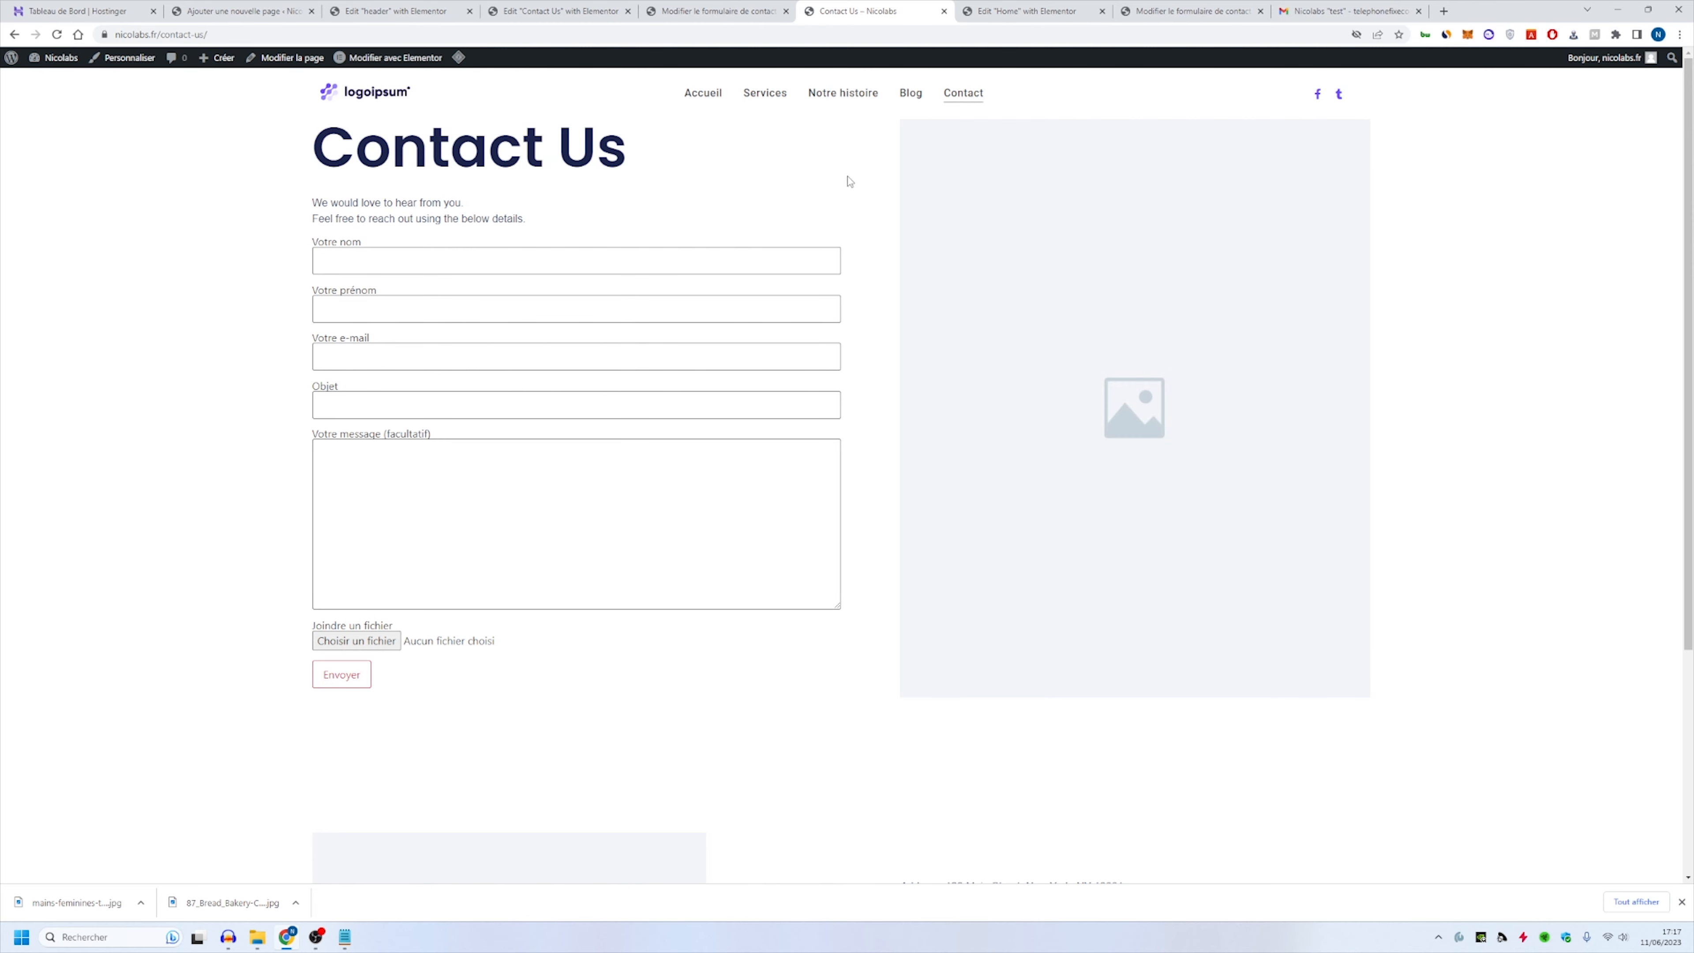
pyautogui.click(979, 7)
pyautogui.click(861, 10)
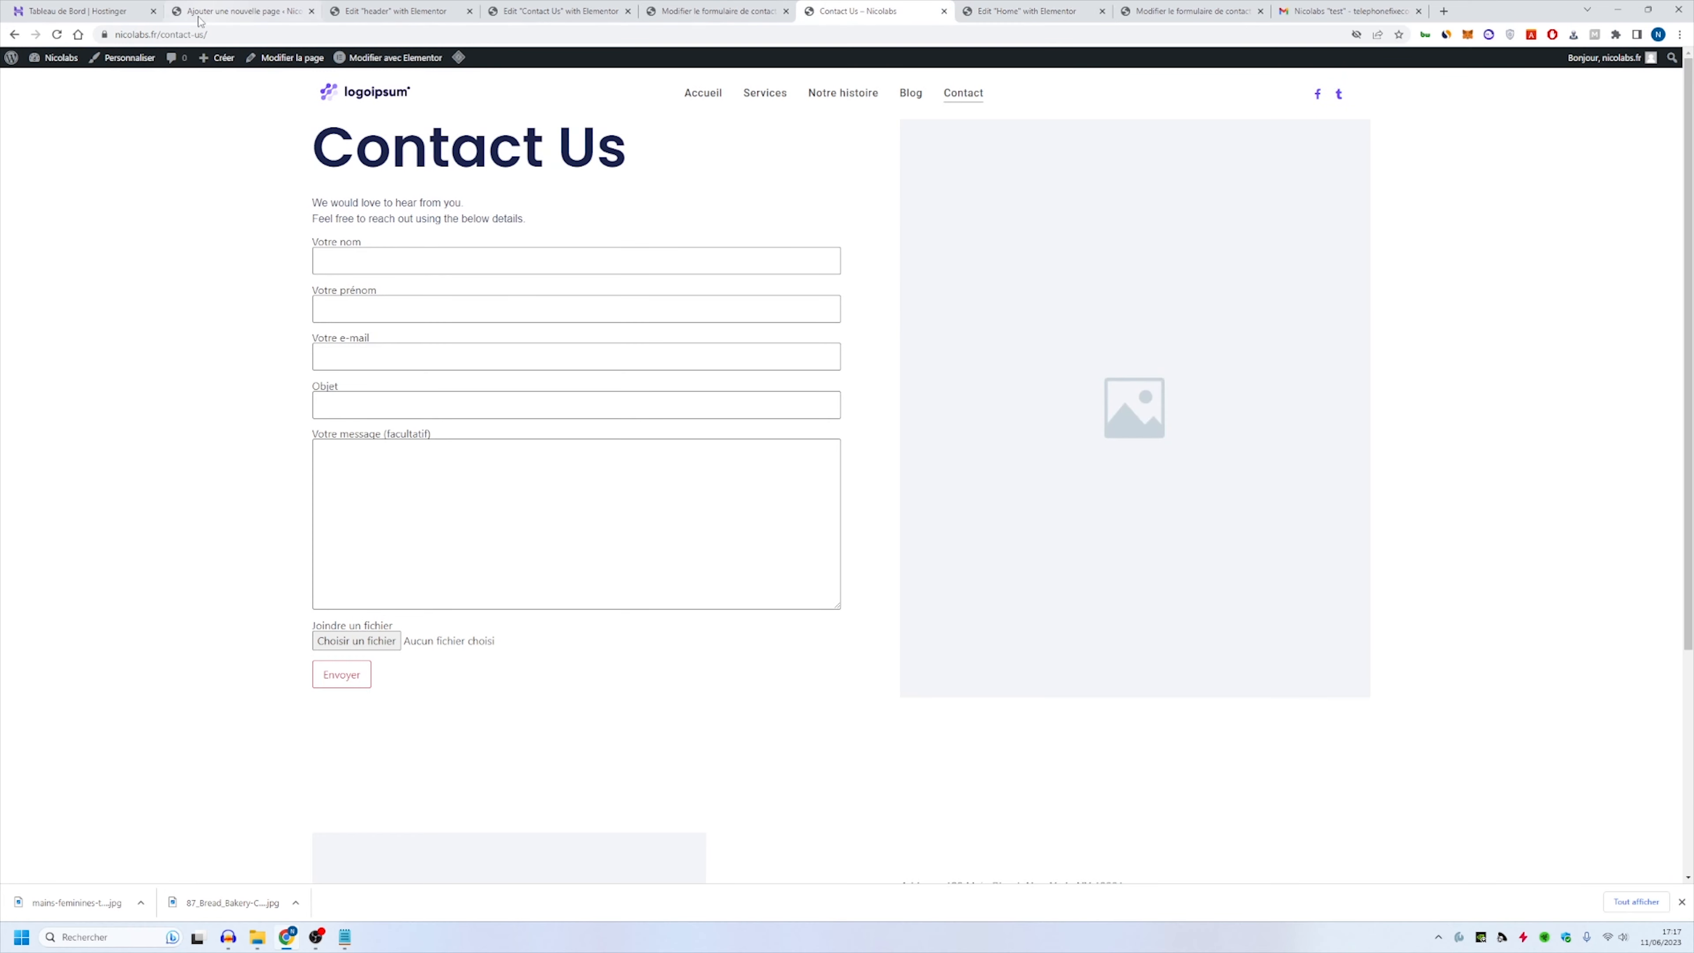
# Step: Search the WordPress extensions for "security", then install and activate iThemes Security
pyautogui.click(61, 57)
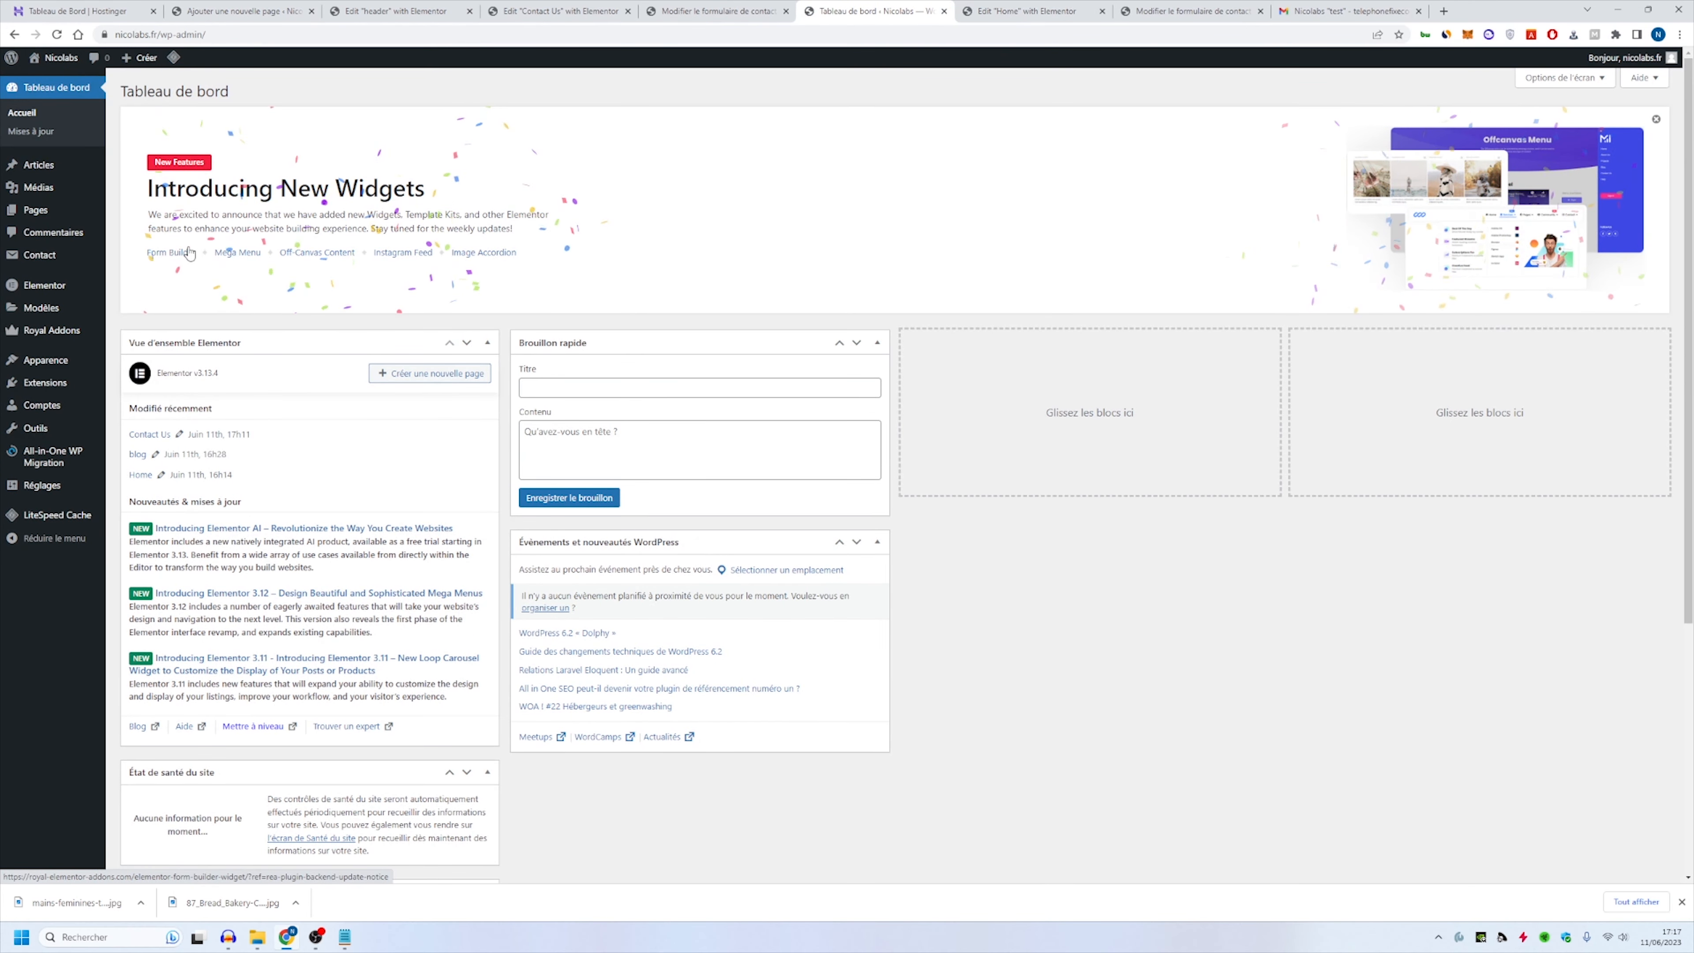
pyautogui.moveTo(45, 382)
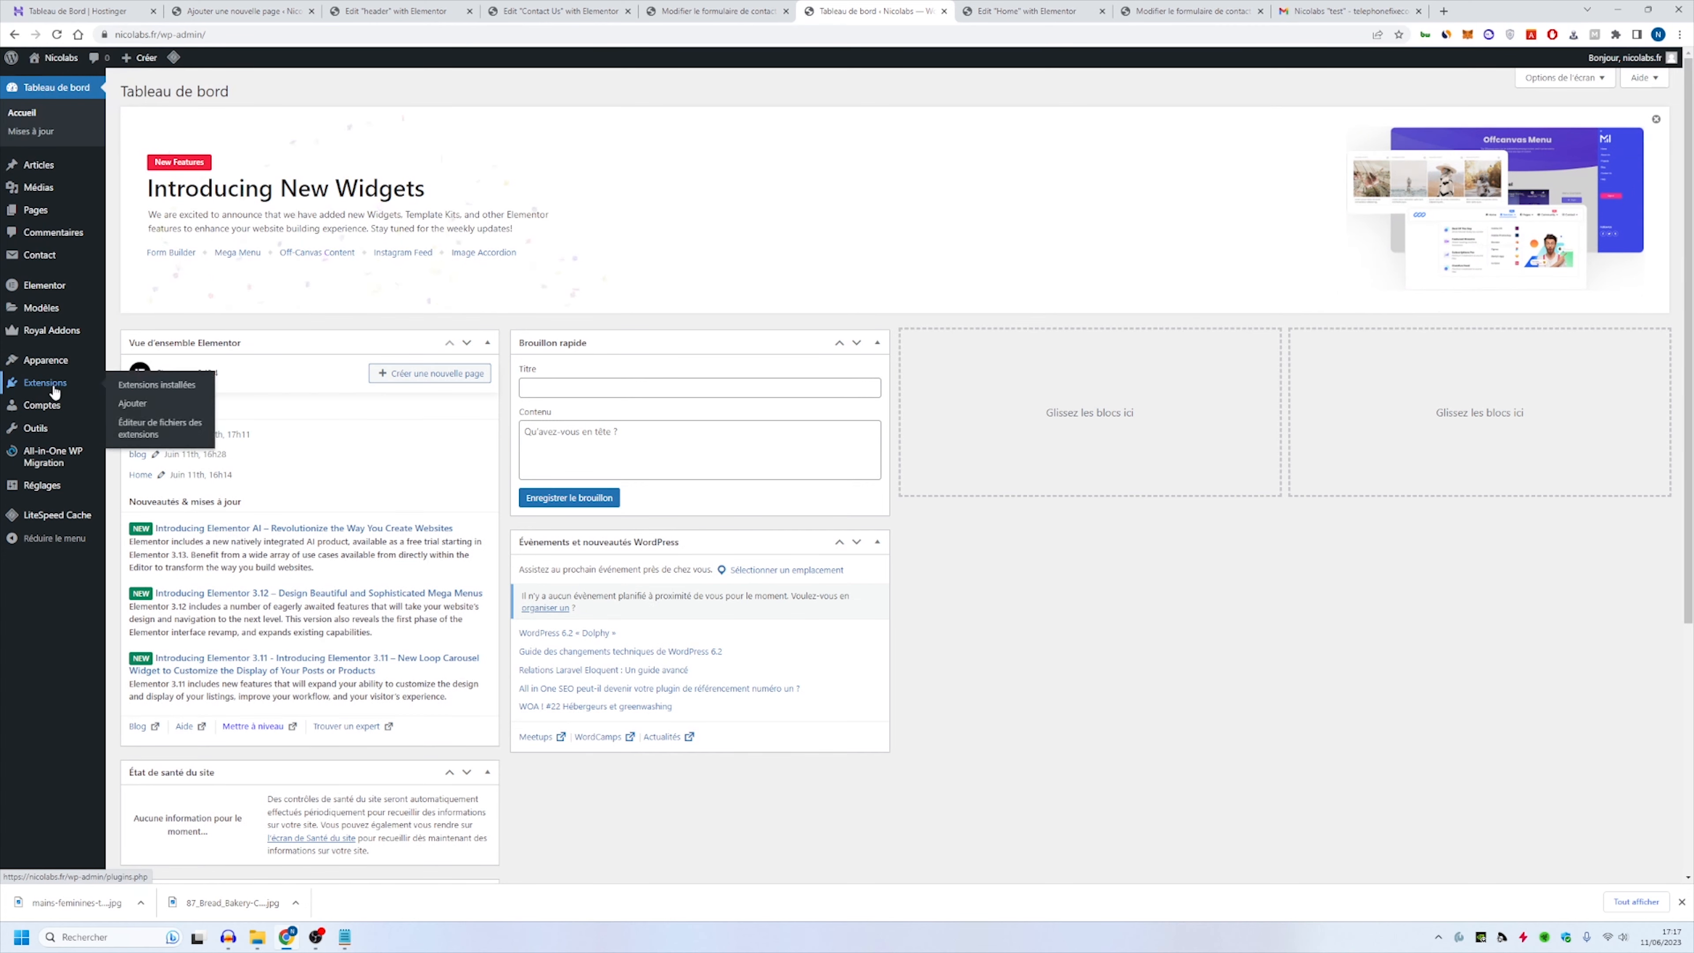
pyautogui.click(137, 404)
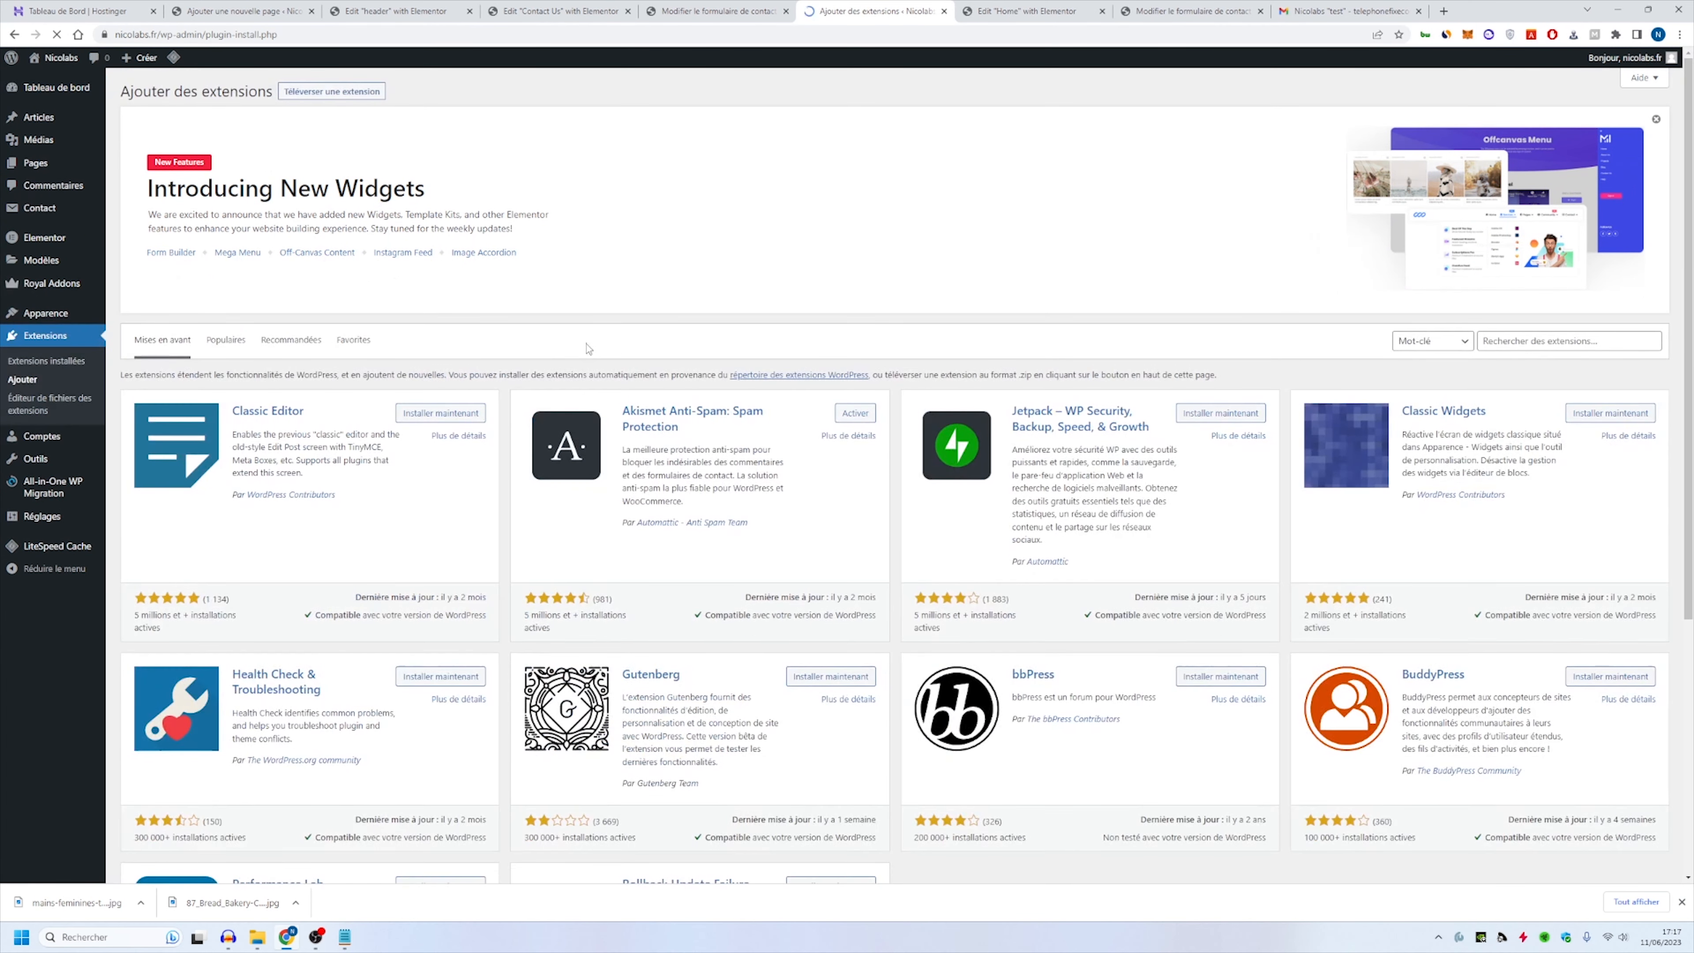
pyautogui.click(1518, 341)
pyautogui.write('security')
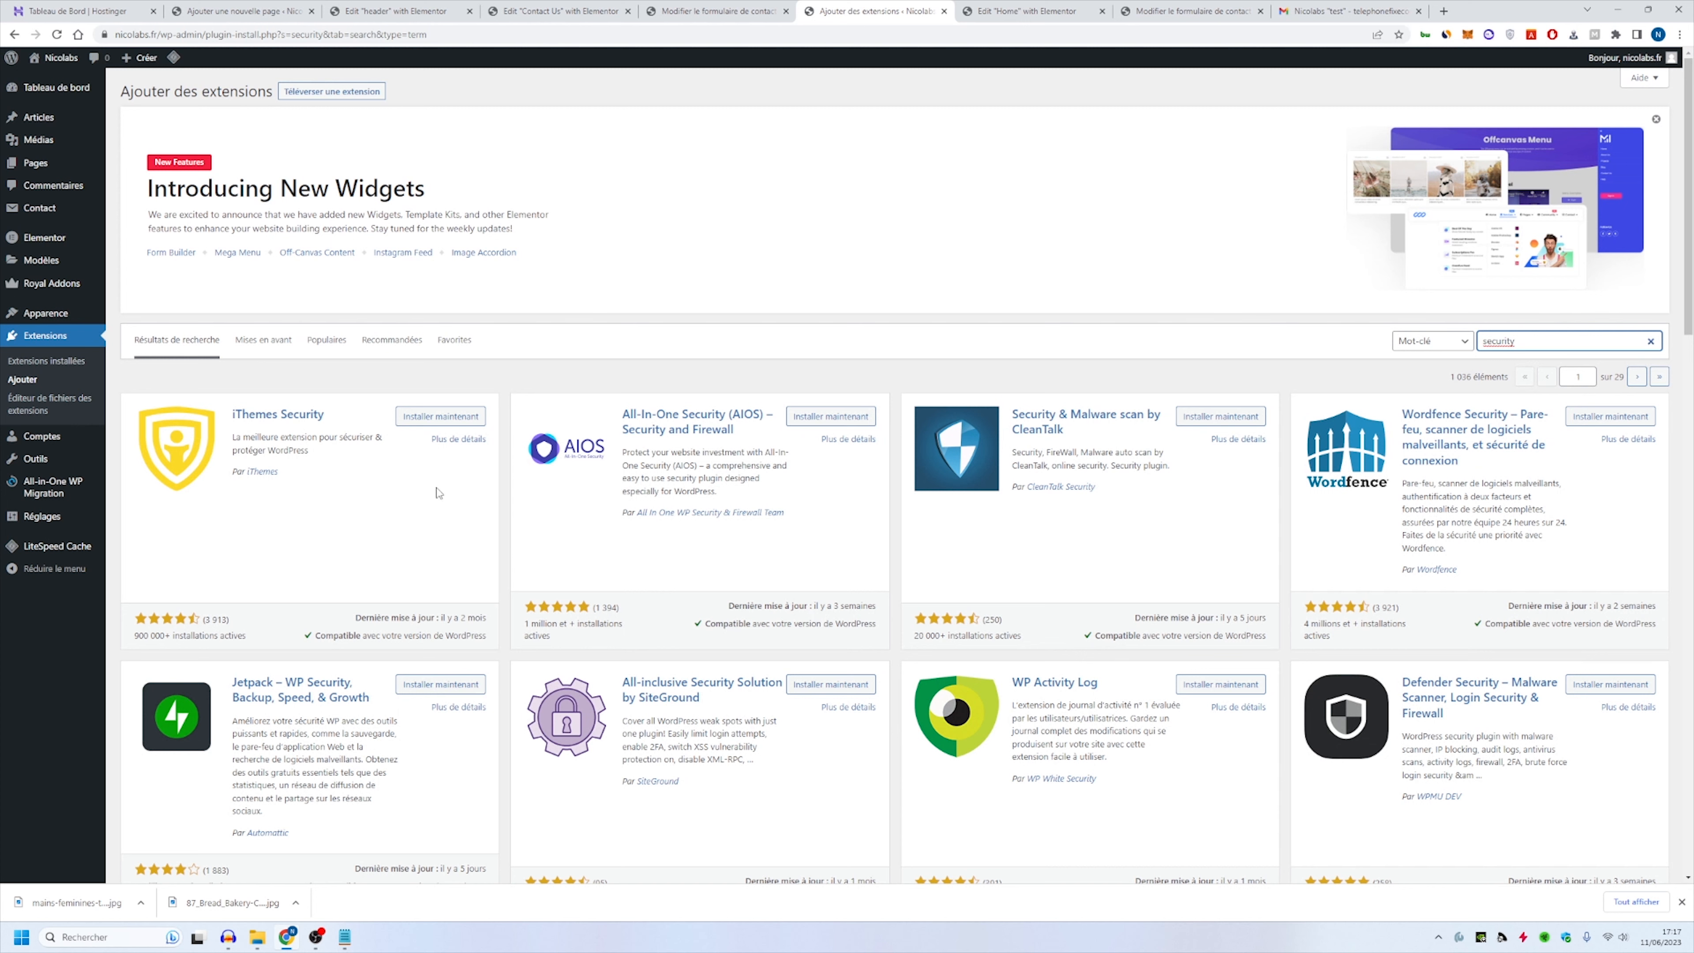
pyautogui.click(448, 415)
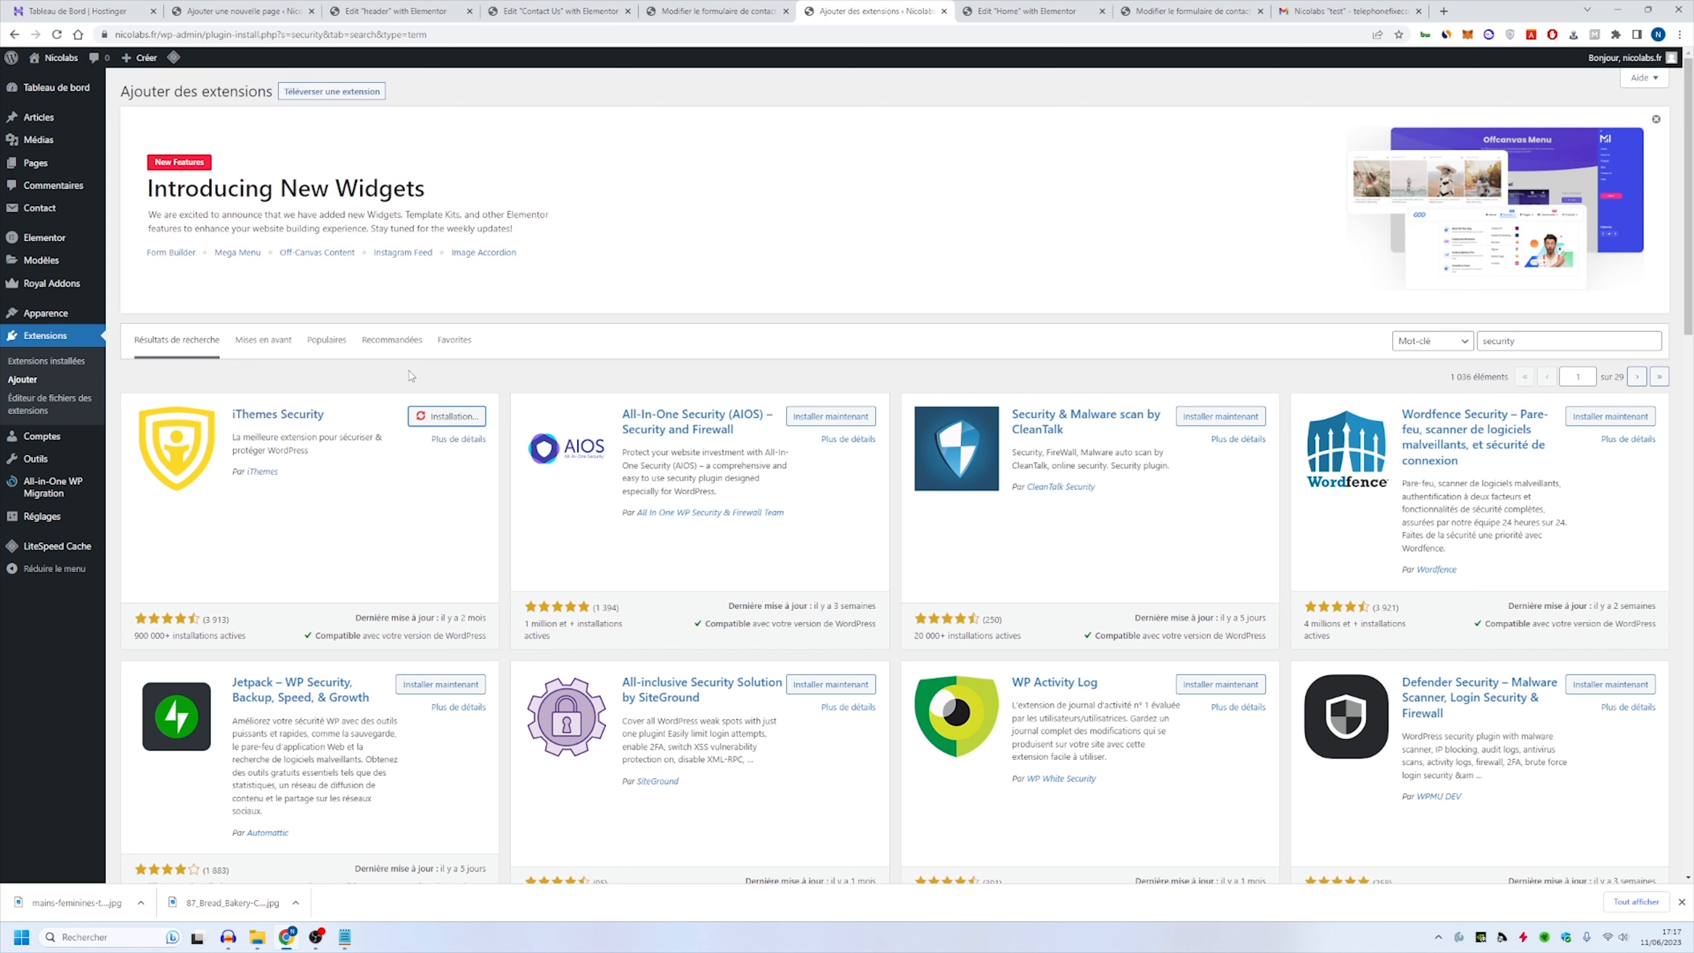
pyautogui.click(465, 417)
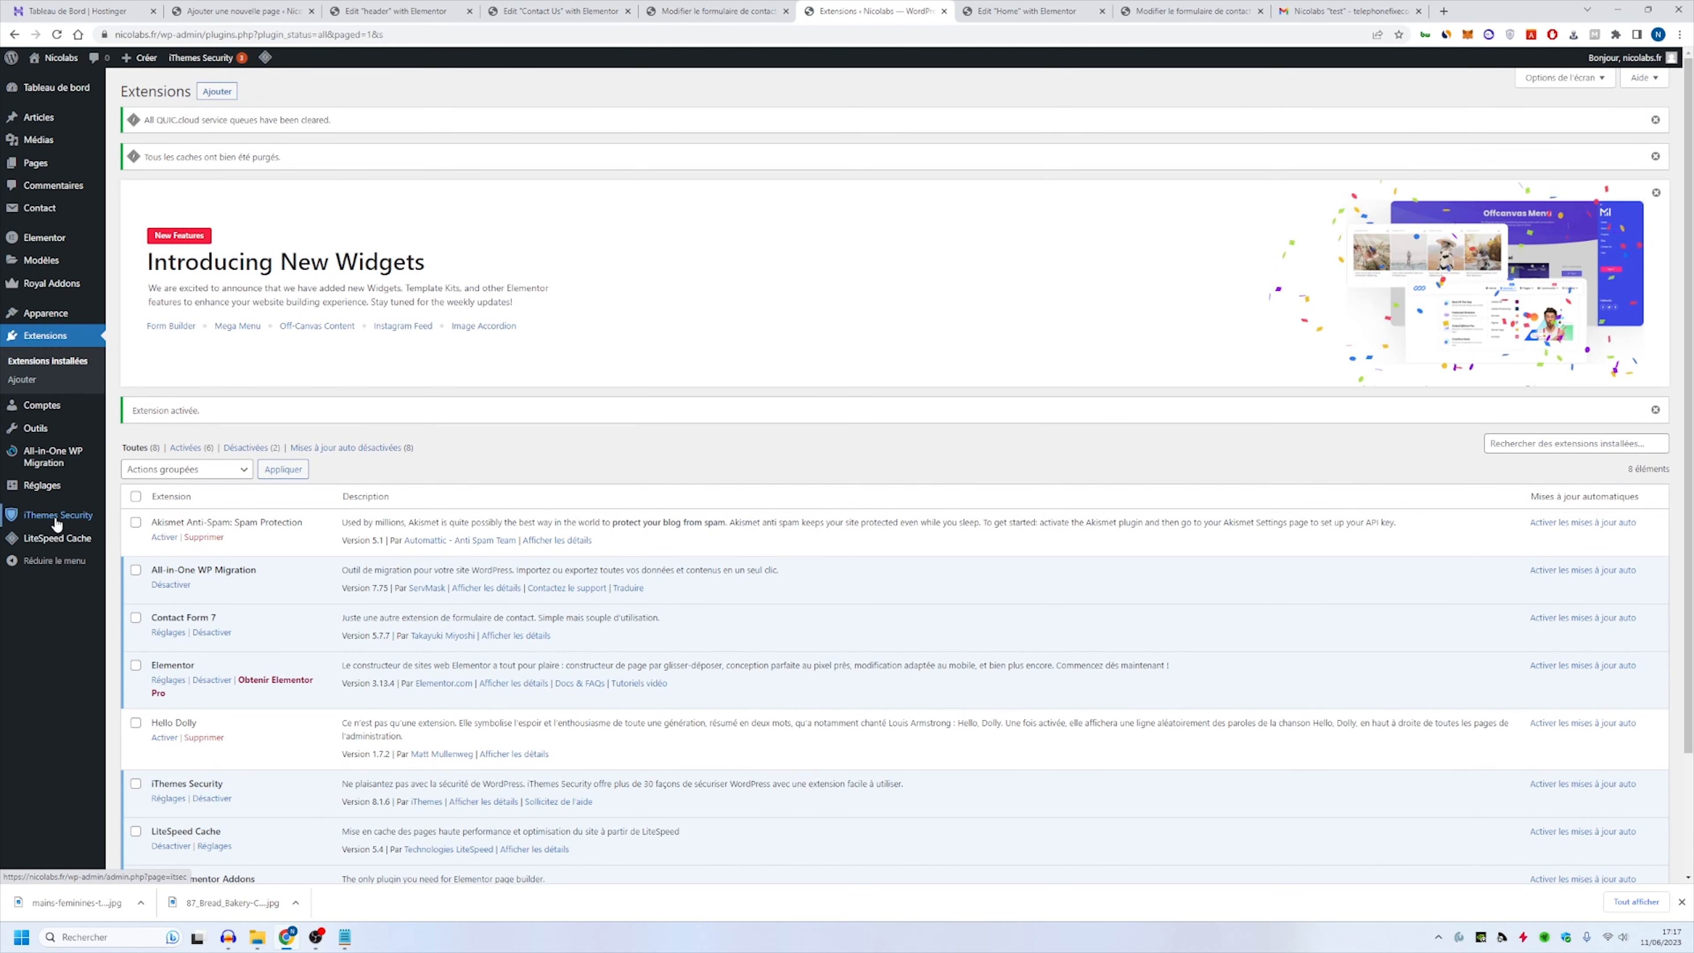
# Step: Start the iThemes Security setup, choosing Blog as the site type and Moi as the site owner
pyautogui.click(57, 516)
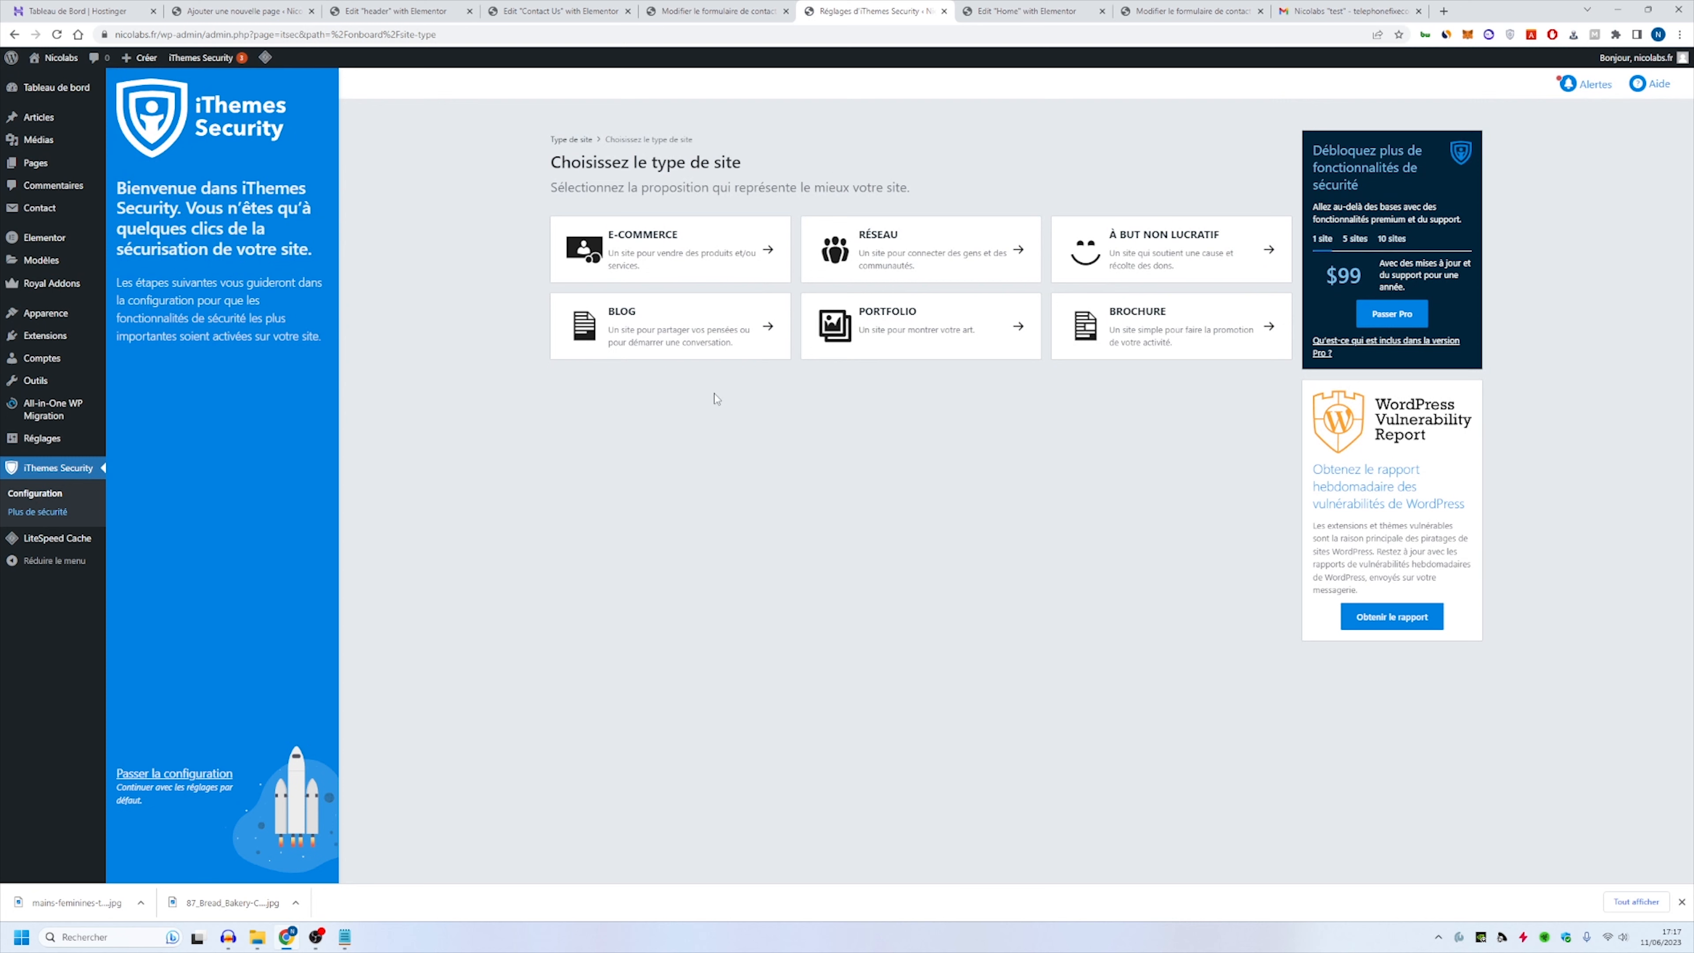
pyautogui.click(726, 354)
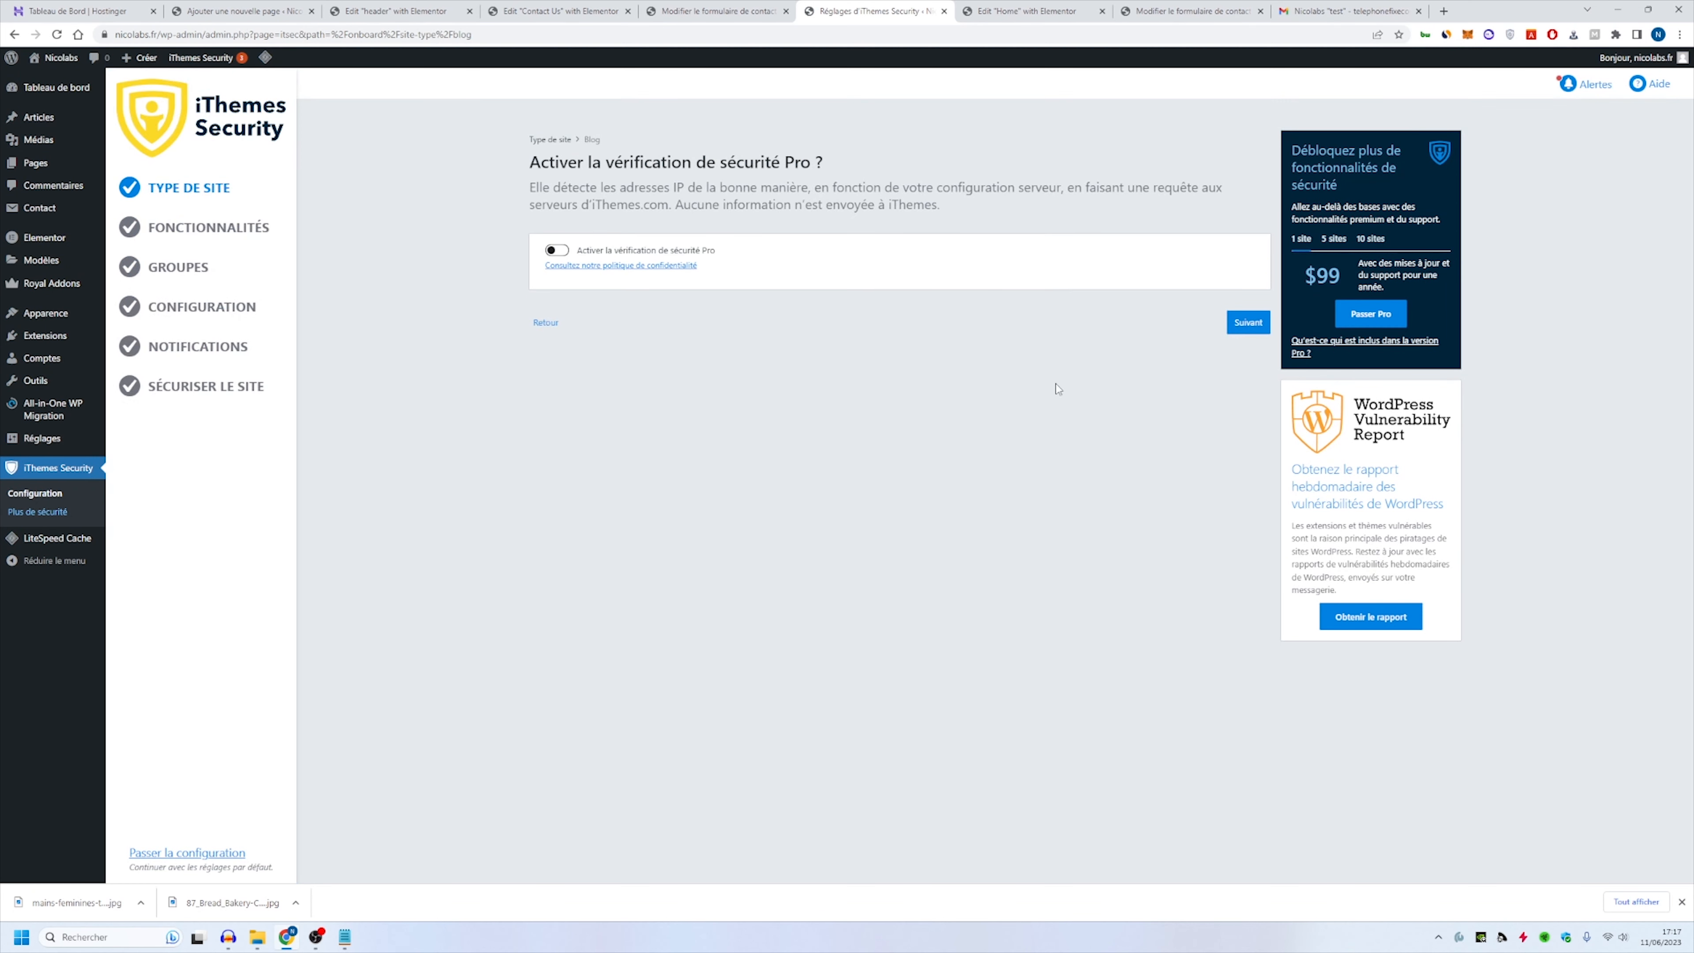
pyautogui.click(1247, 322)
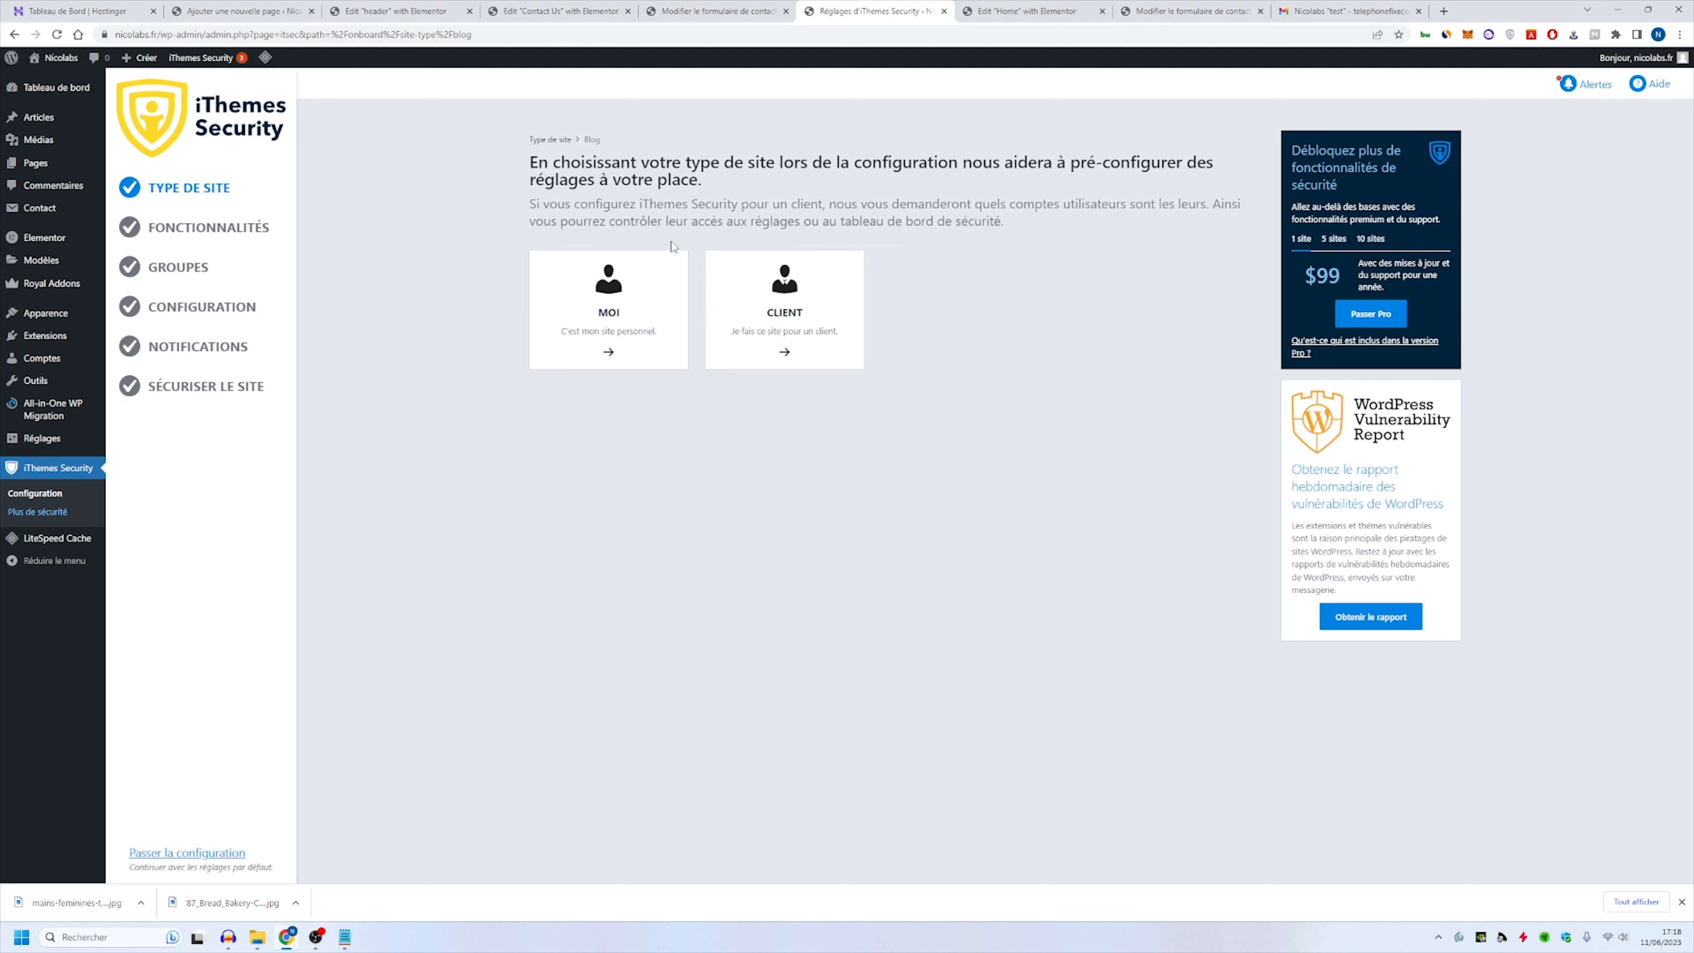
pyautogui.click(637, 297)
pyautogui.click(1248, 307)
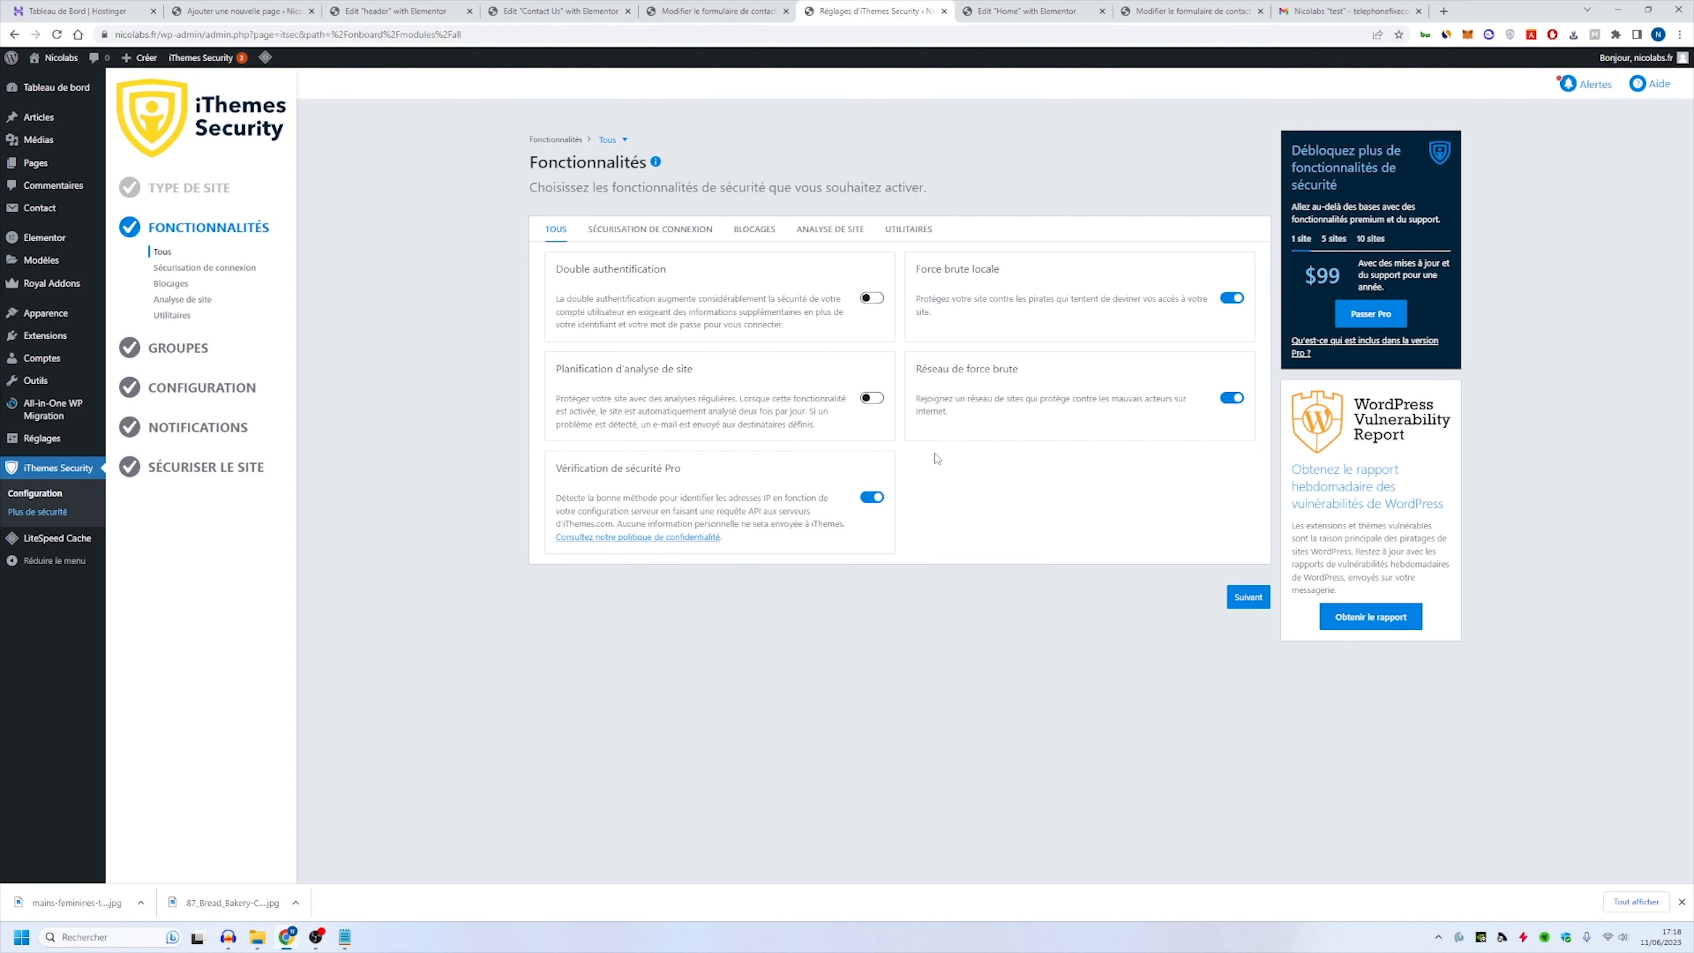
# Step: Go through all iThemes Security feature categories and accept the preselected features
pyautogui.click(1243, 596)
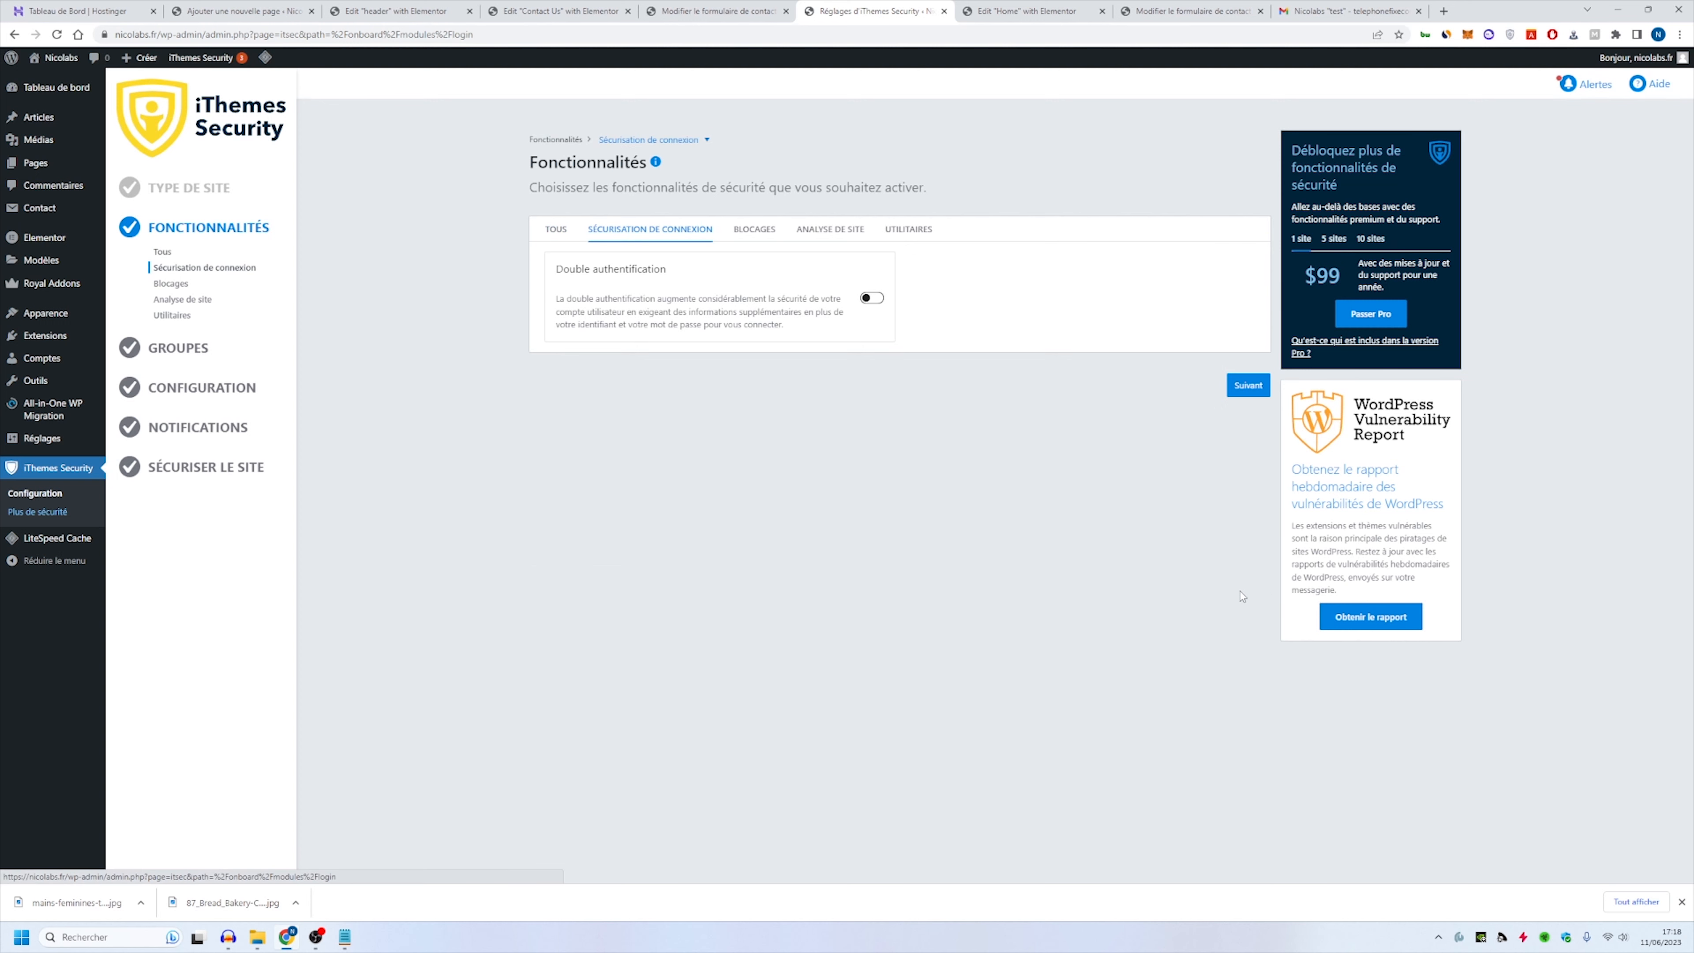
pyautogui.click(1242, 384)
pyautogui.click(1244, 382)
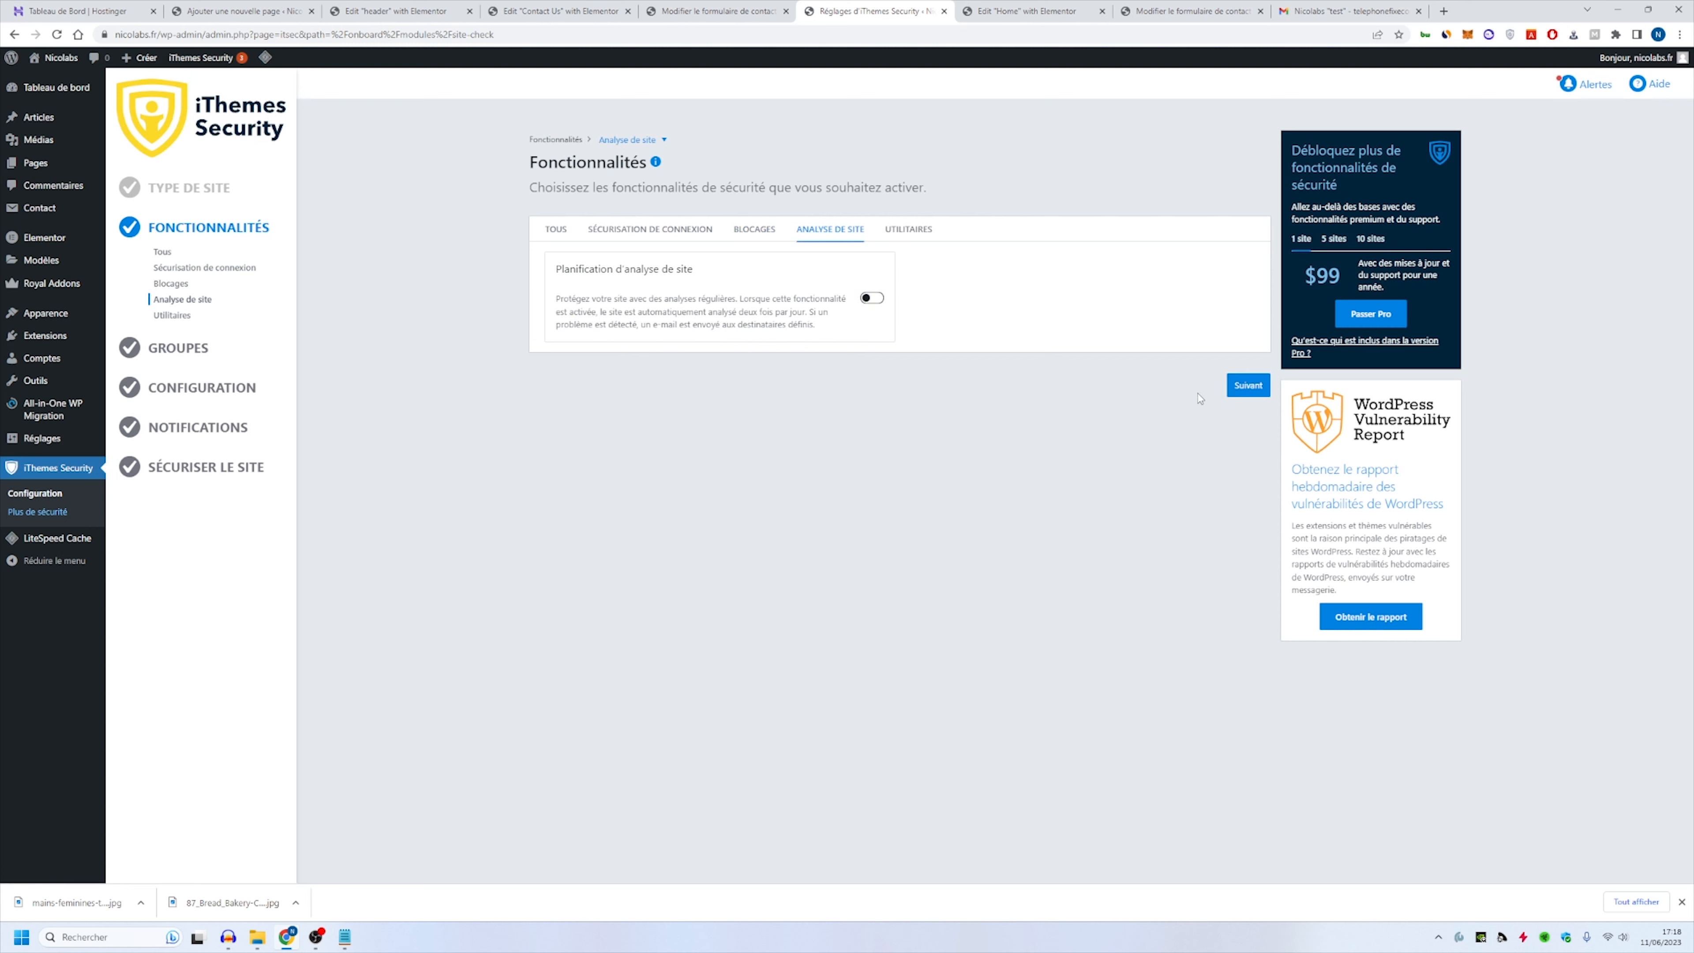
pyautogui.click(1251, 384)
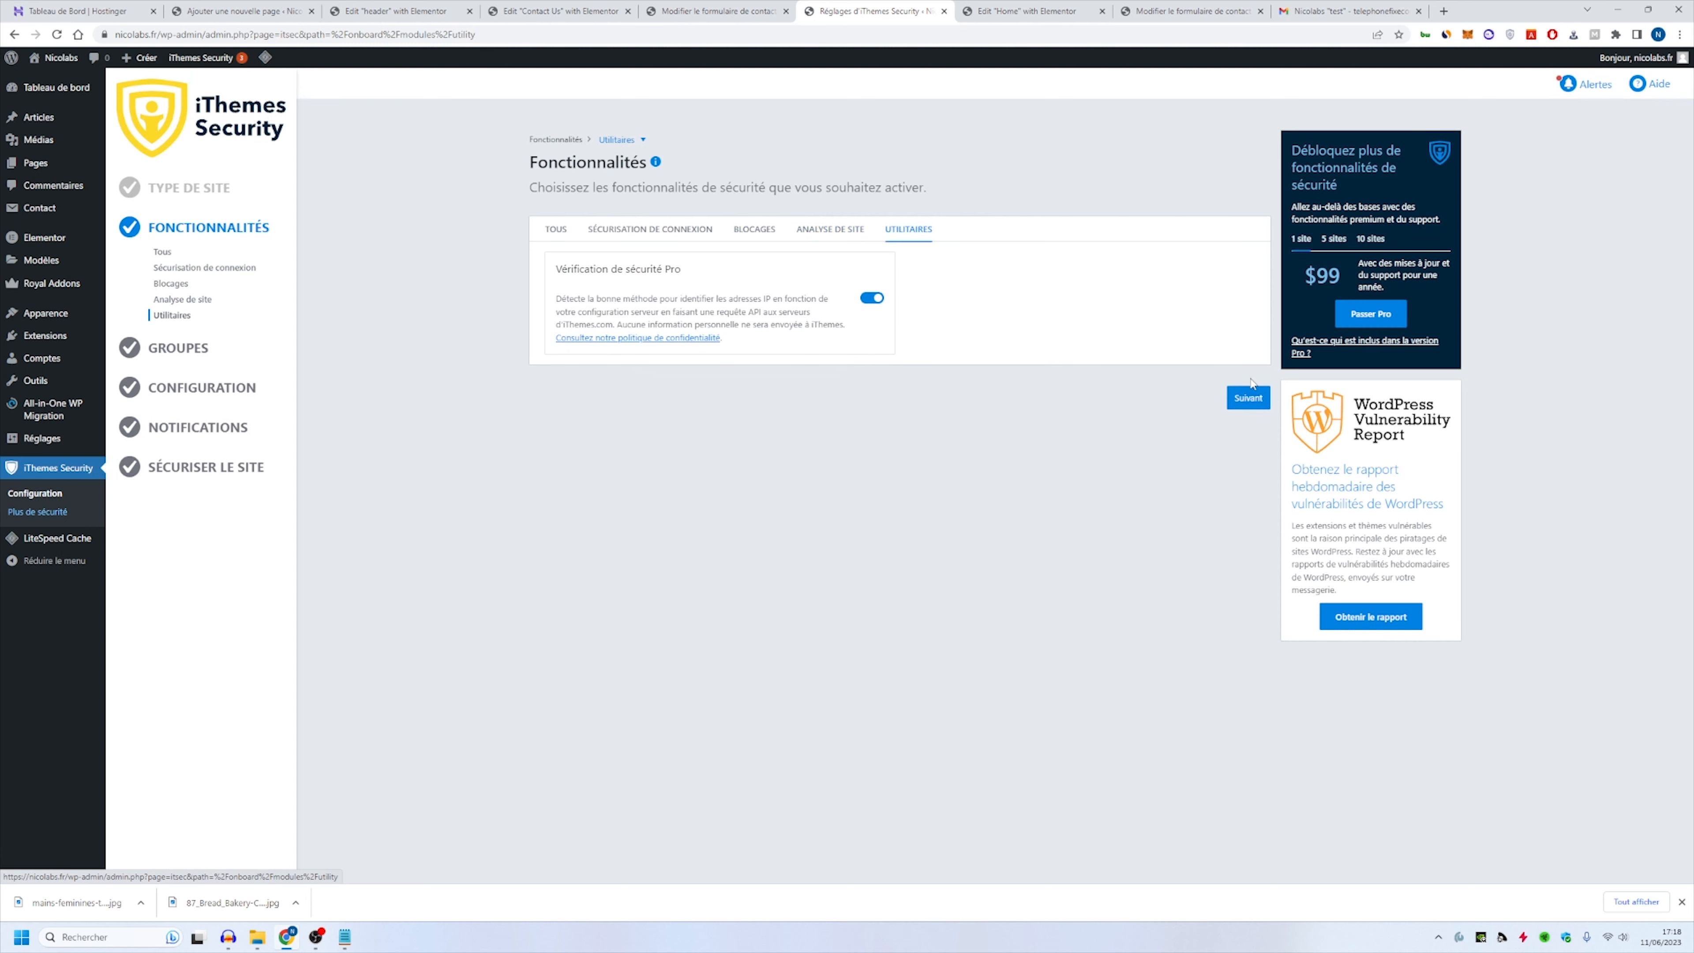
pyautogui.click(1249, 401)
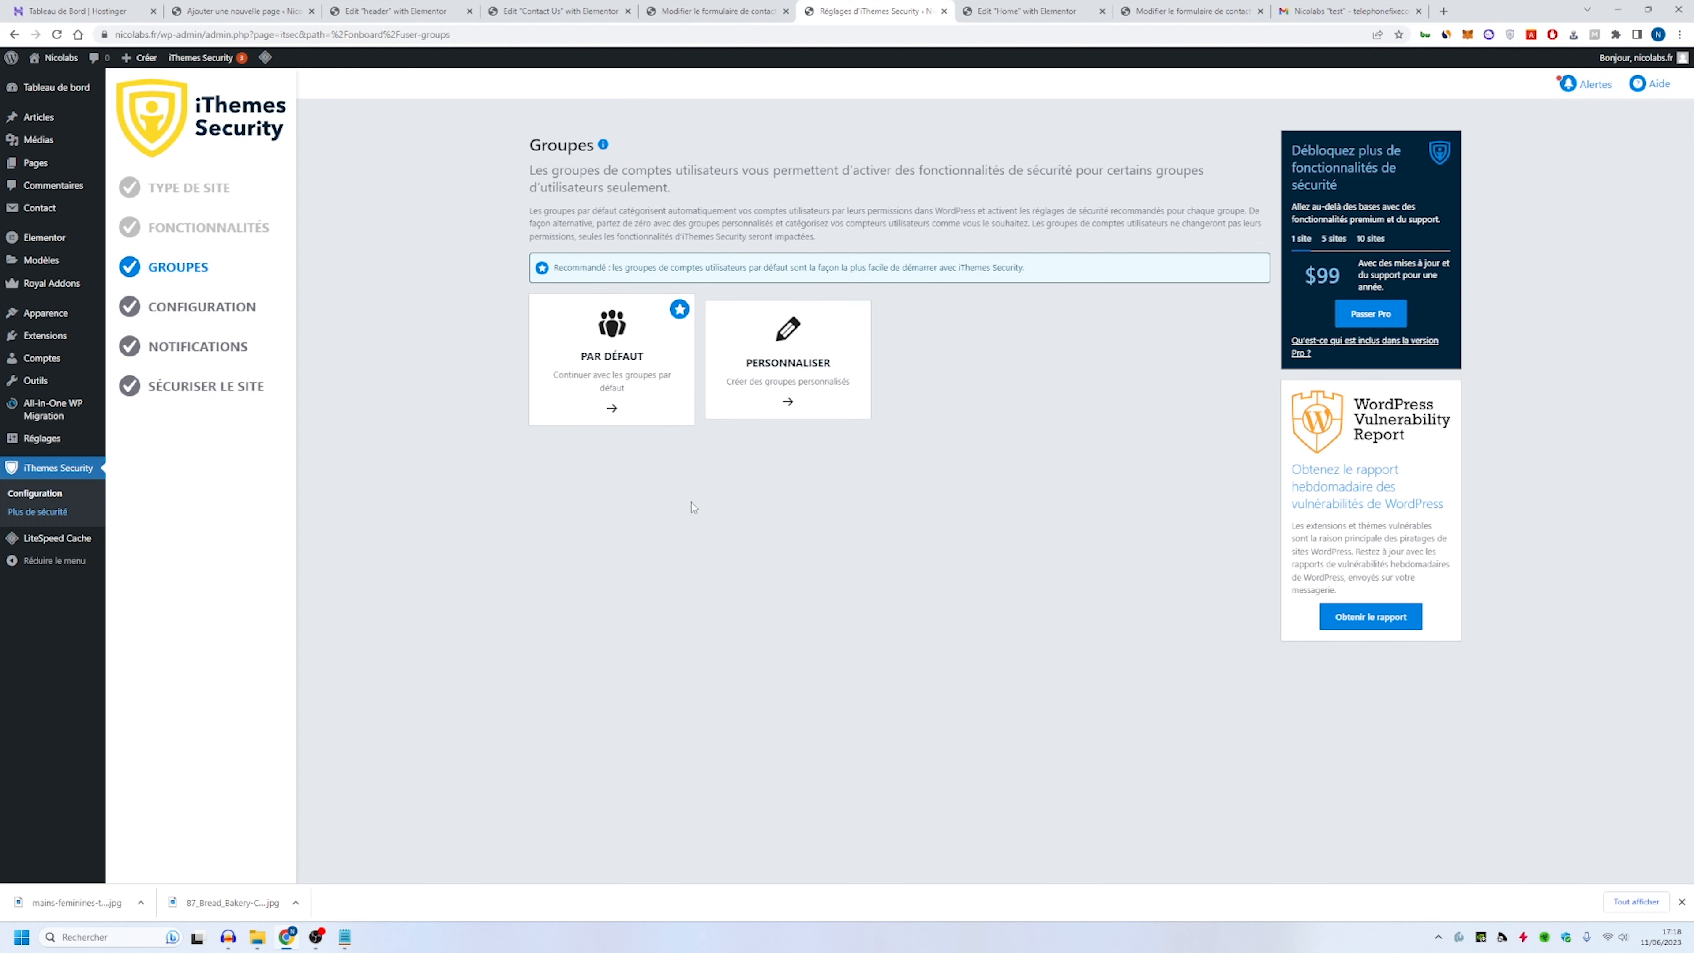
# Step: Apply the default user groups and proceed through the recommended site configuration to the notification centre
pyautogui.click(644, 333)
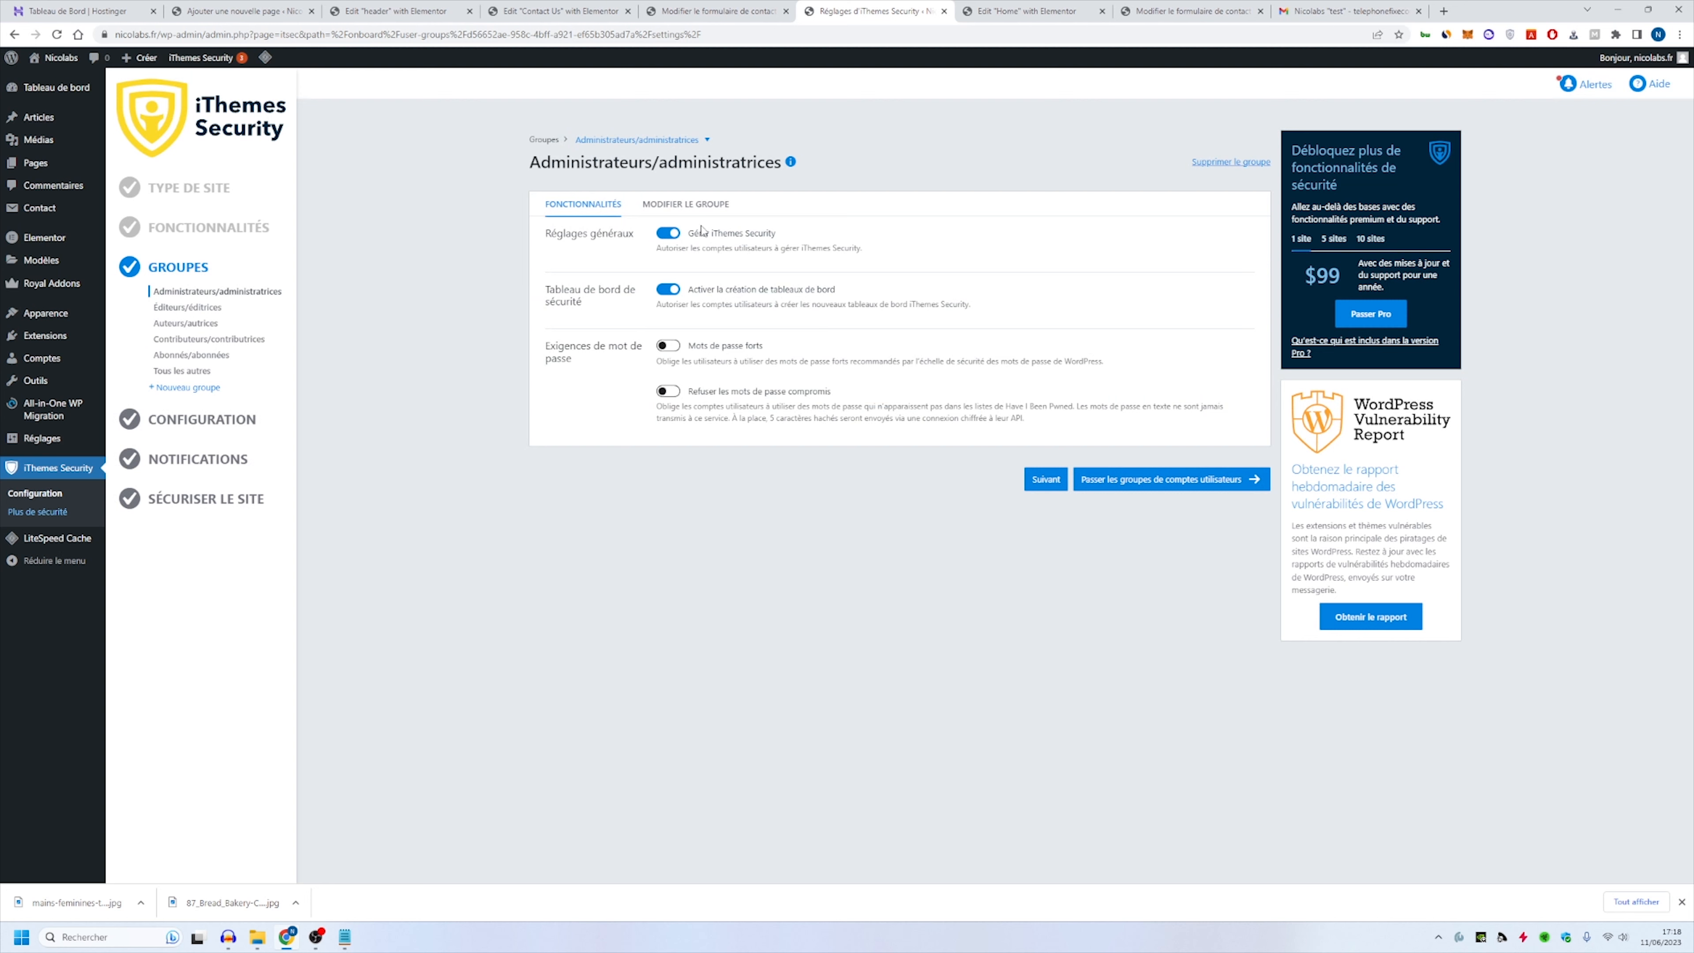
pyautogui.click(1127, 479)
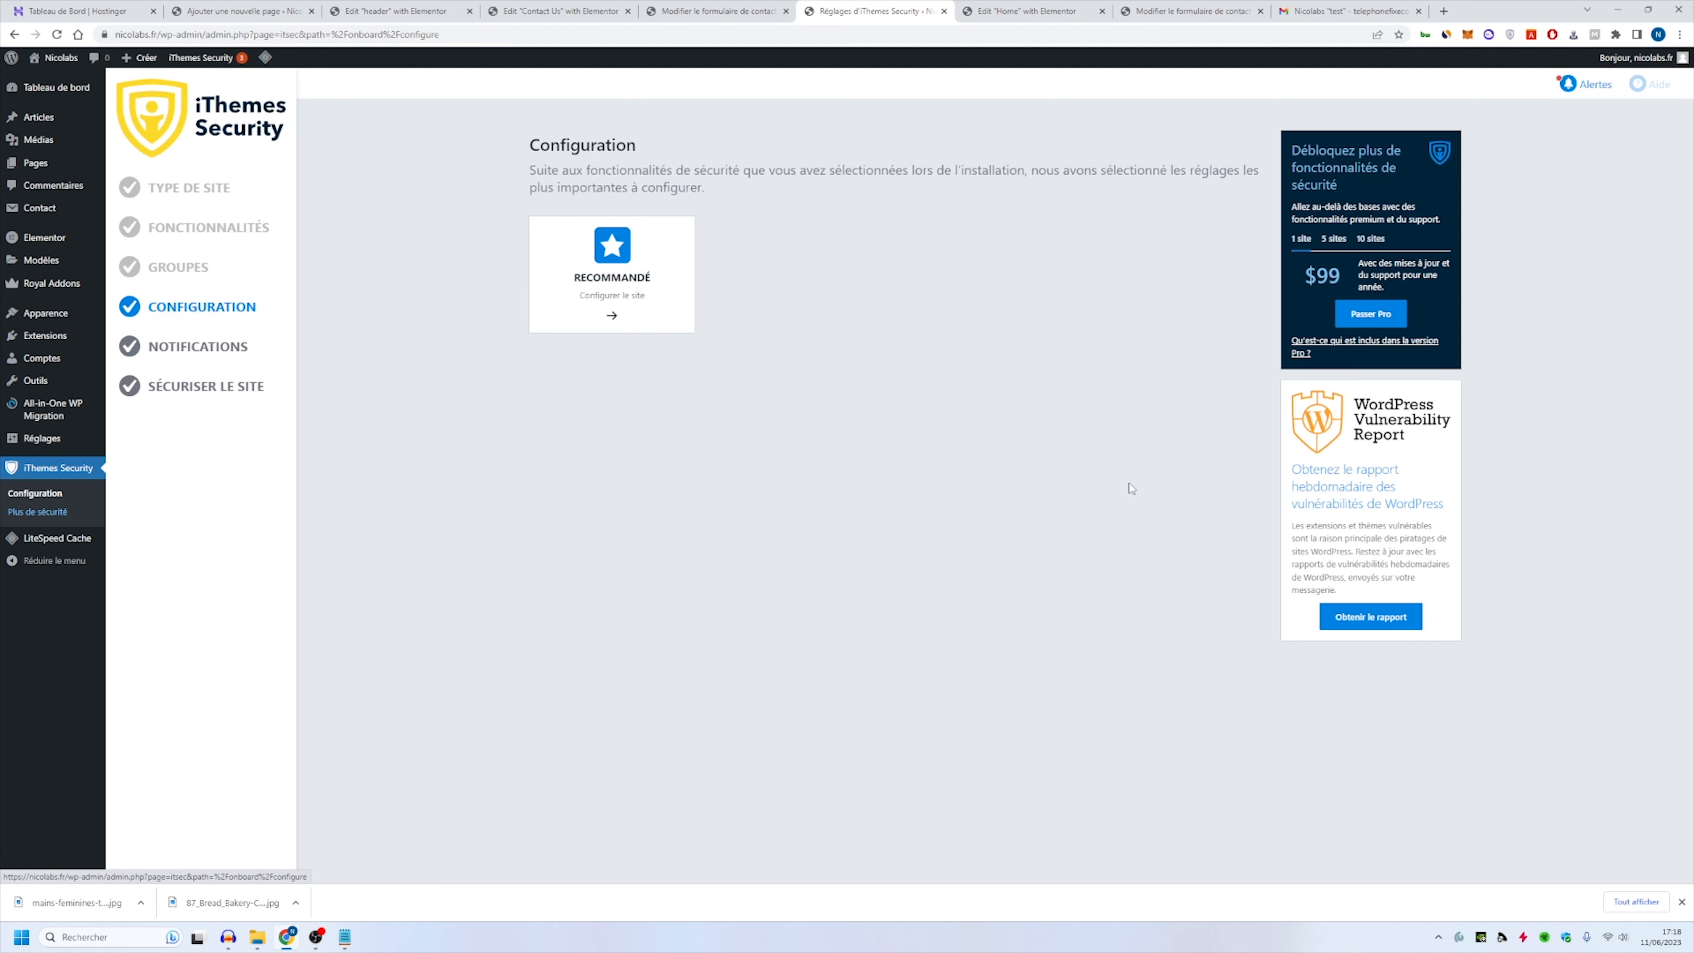
pyautogui.click(623, 254)
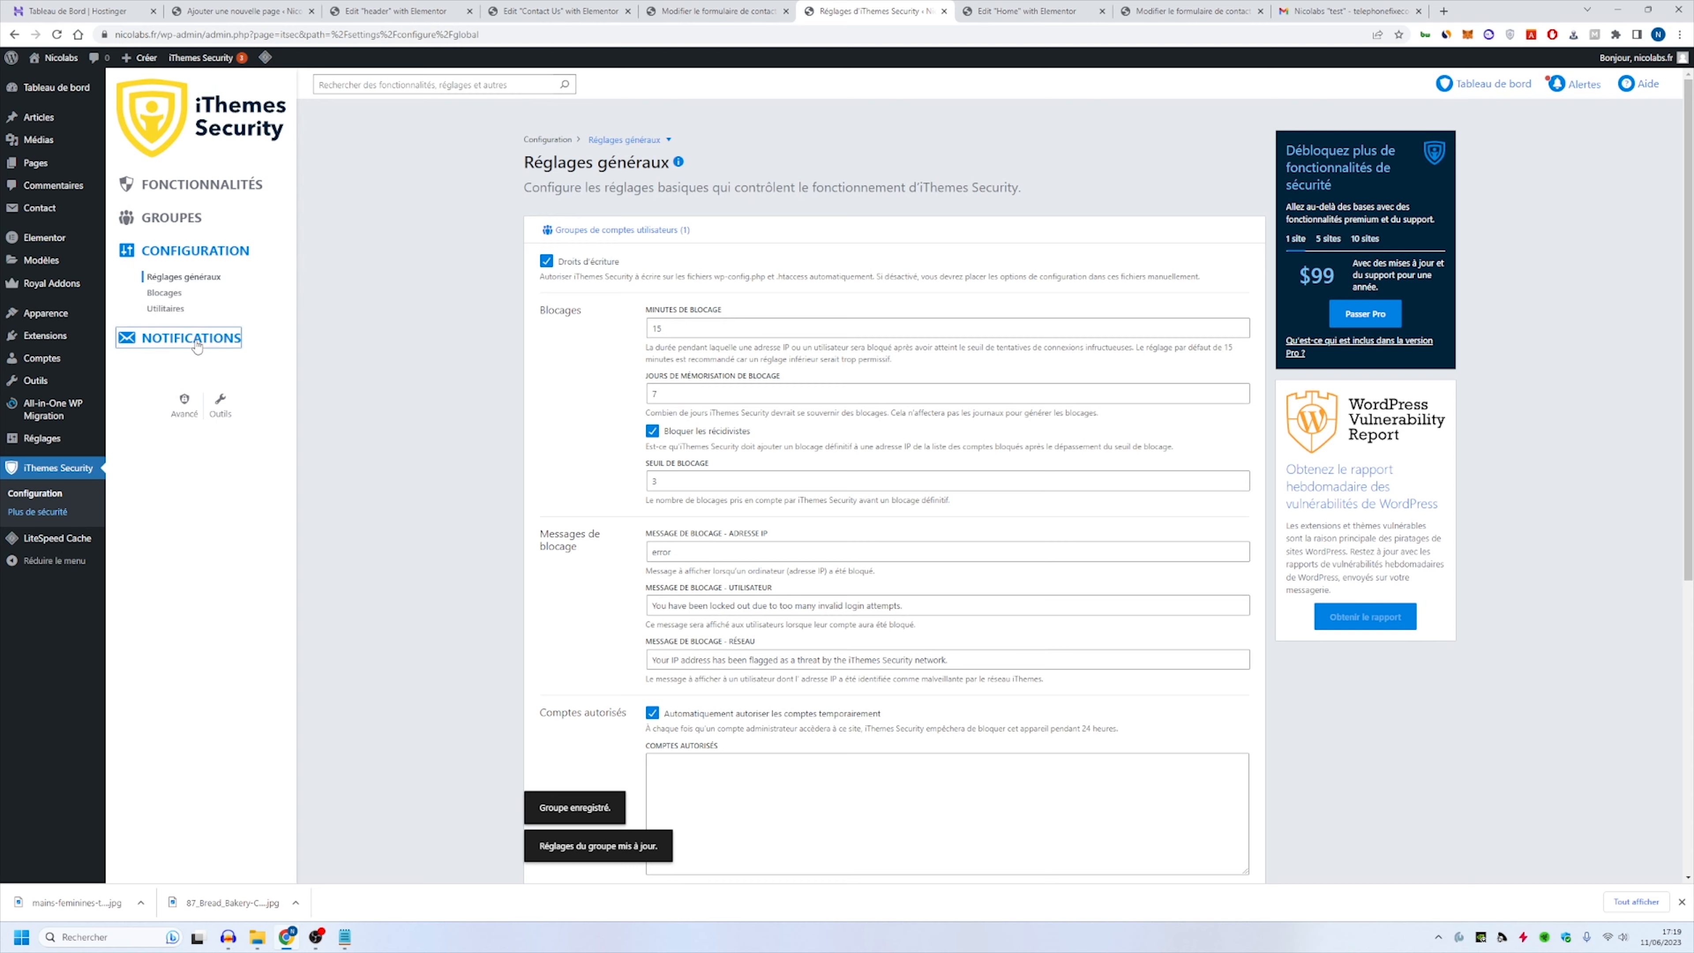
pyautogui.click(194, 339)
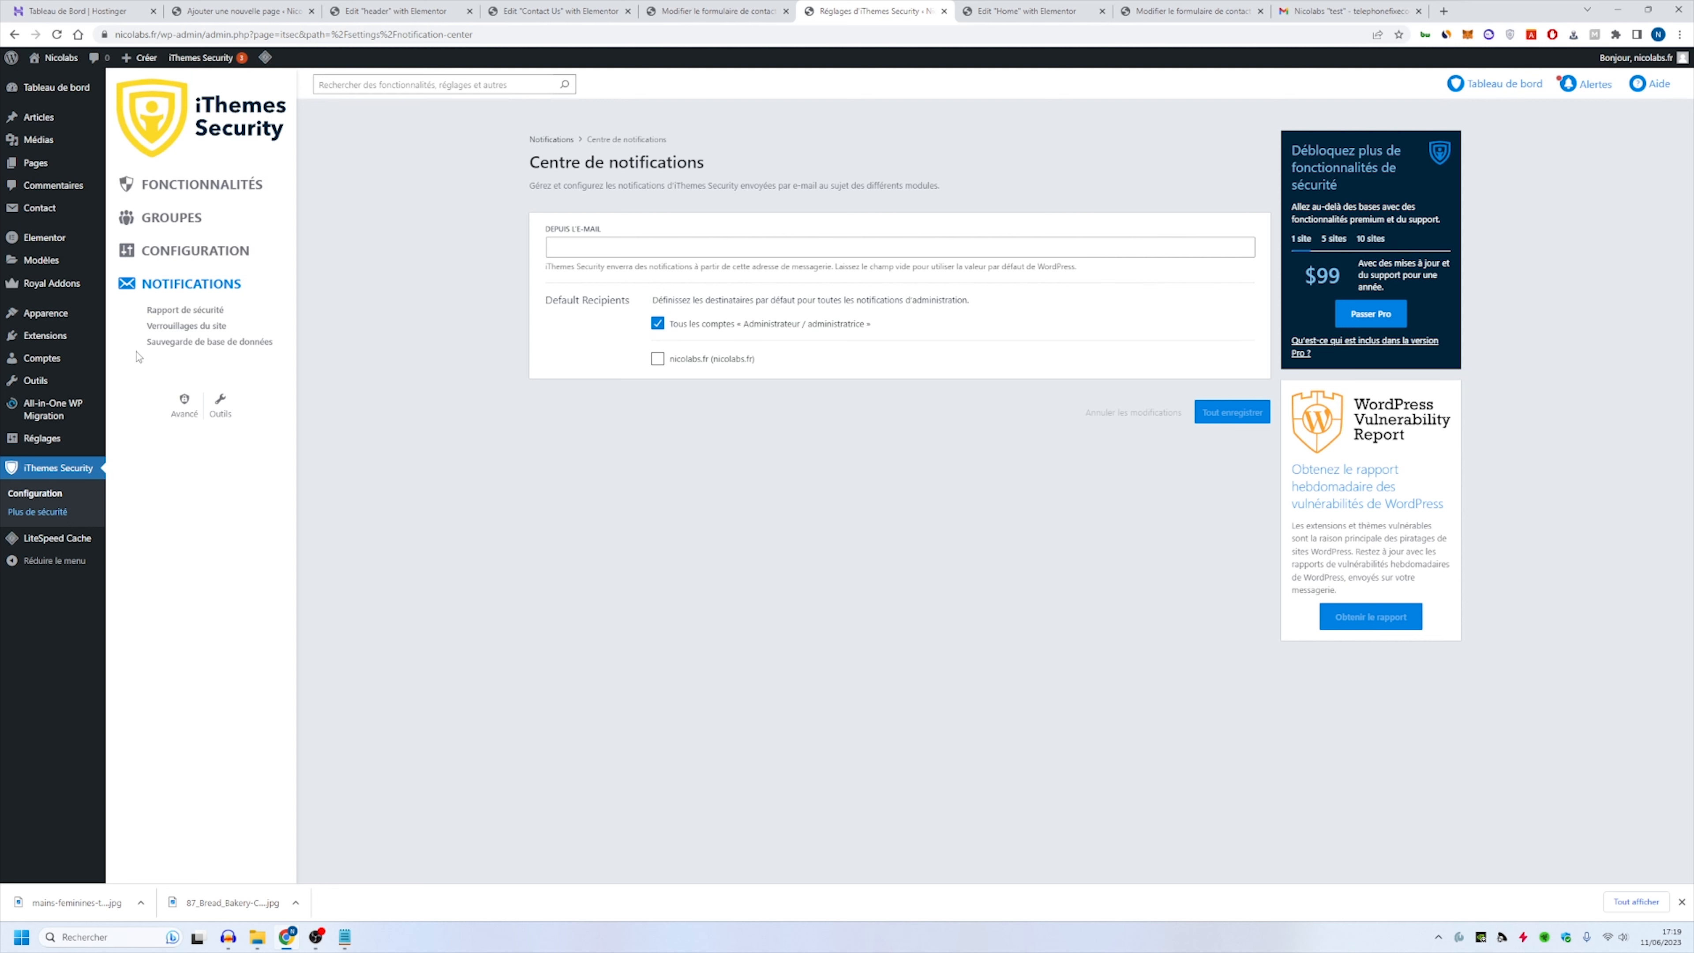
# Step: Export the site to a file with All-in-One WP Migration, download the backup, and return to the site's home page
pyautogui.click(42, 418)
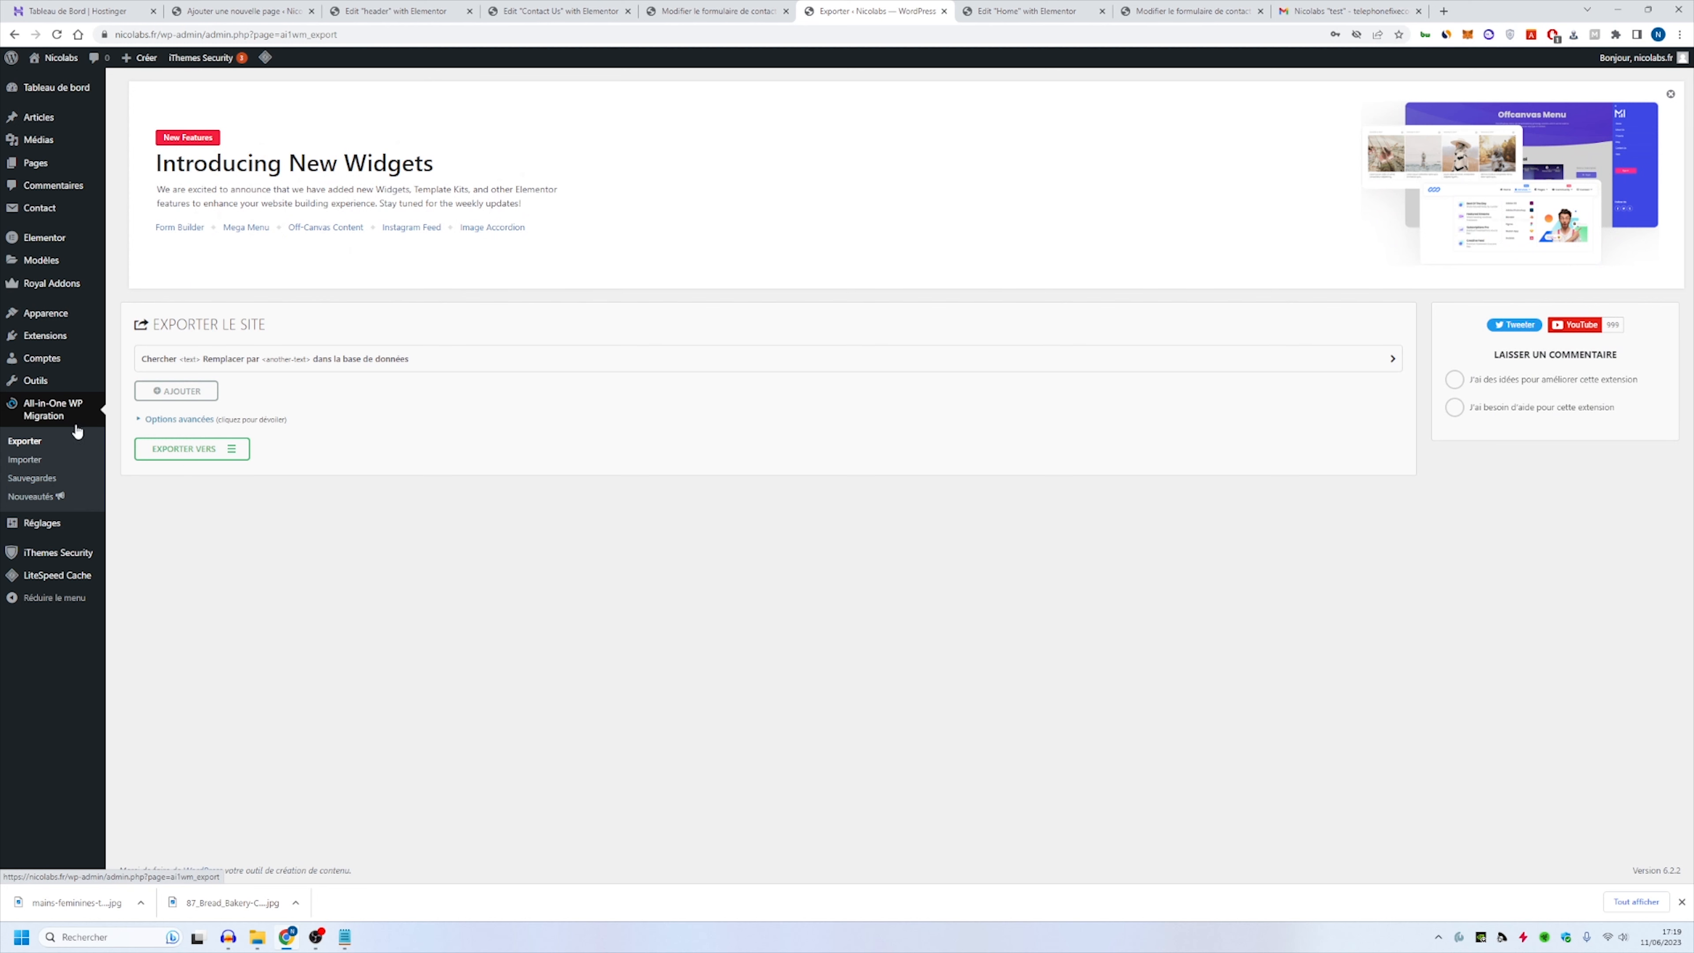
pyautogui.moveTo(73, 334)
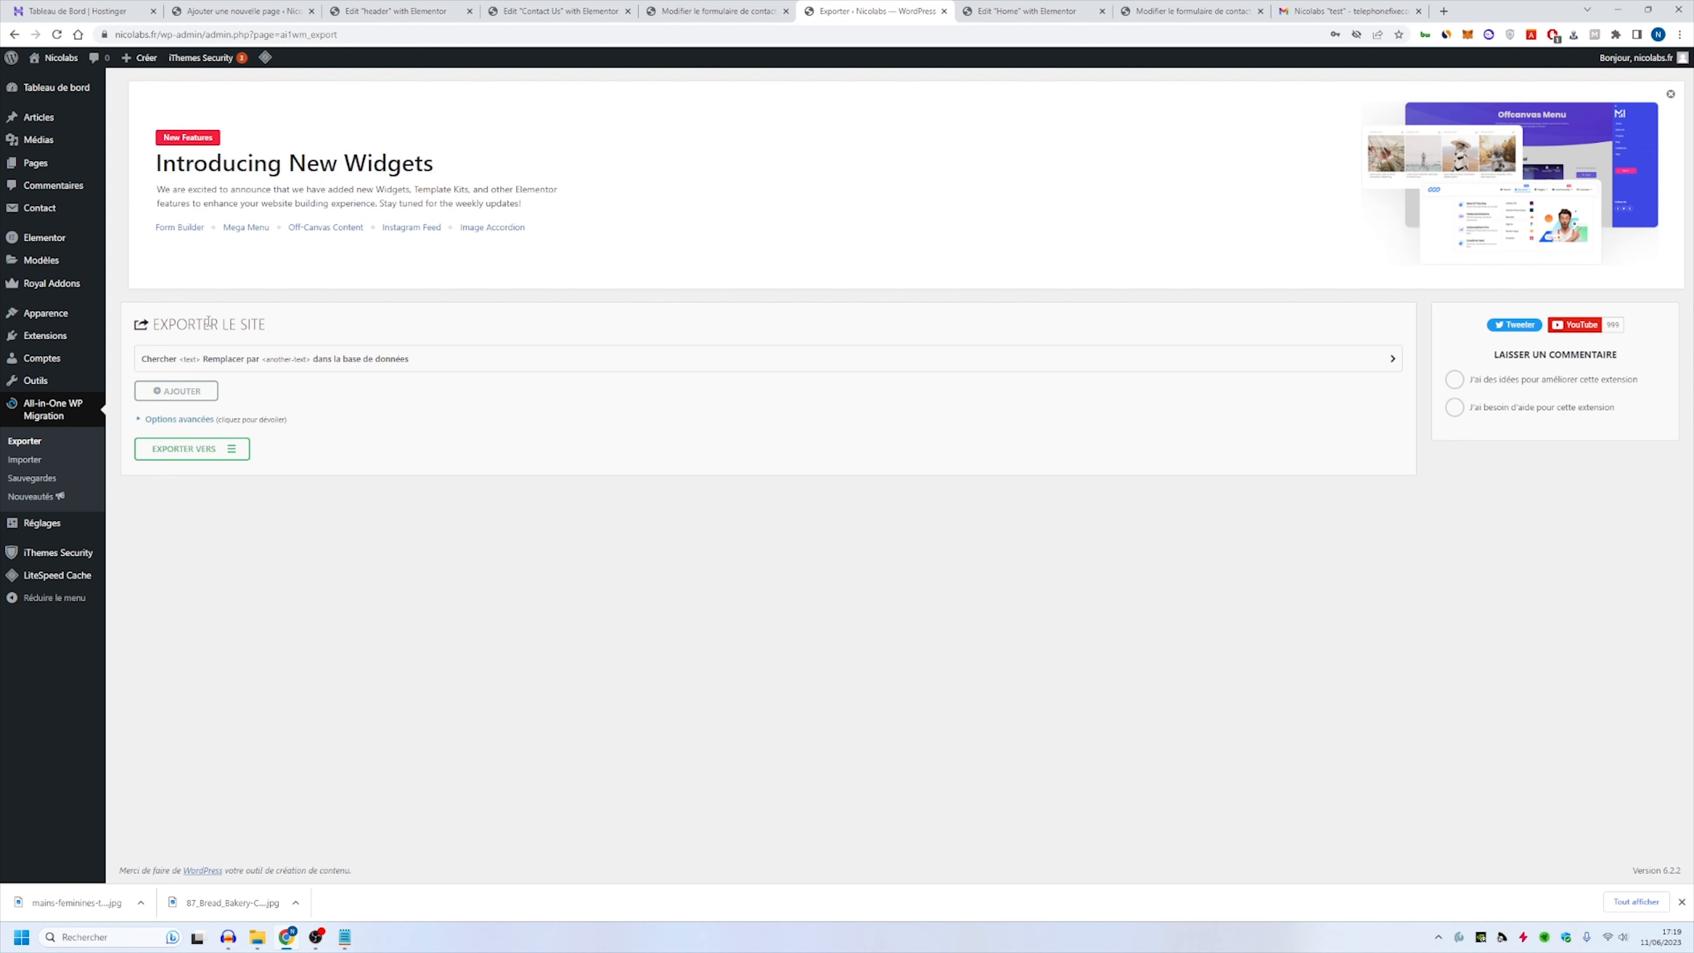
pyautogui.click(199, 448)
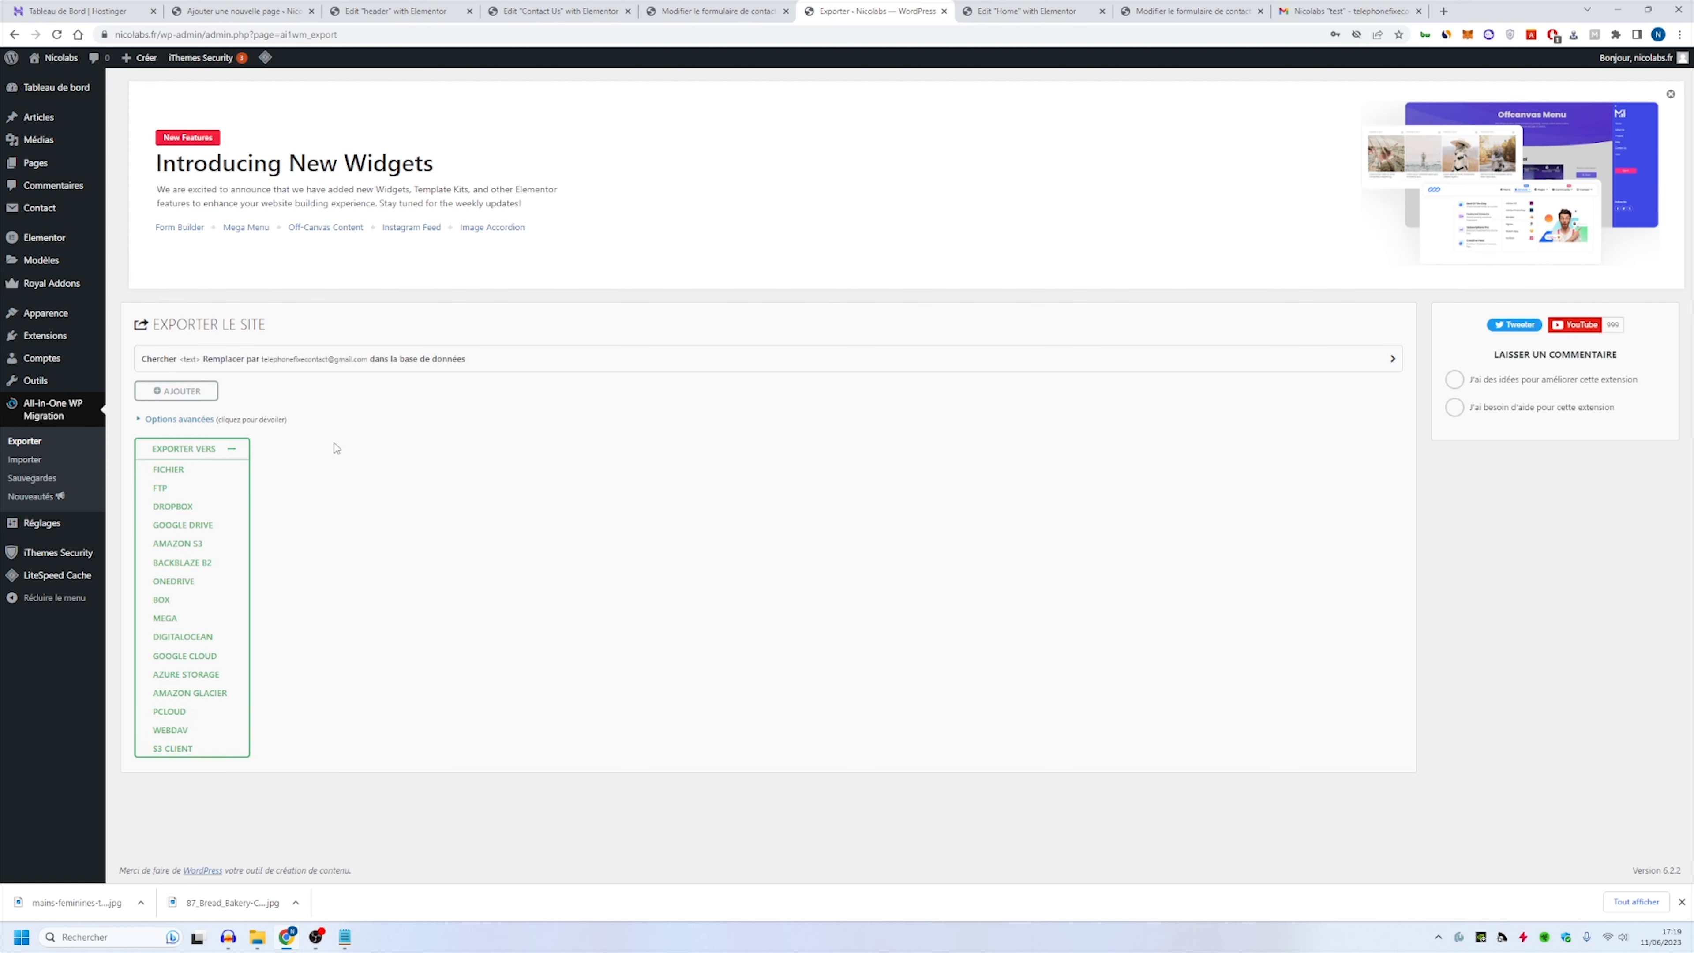
pyautogui.click(189, 473)
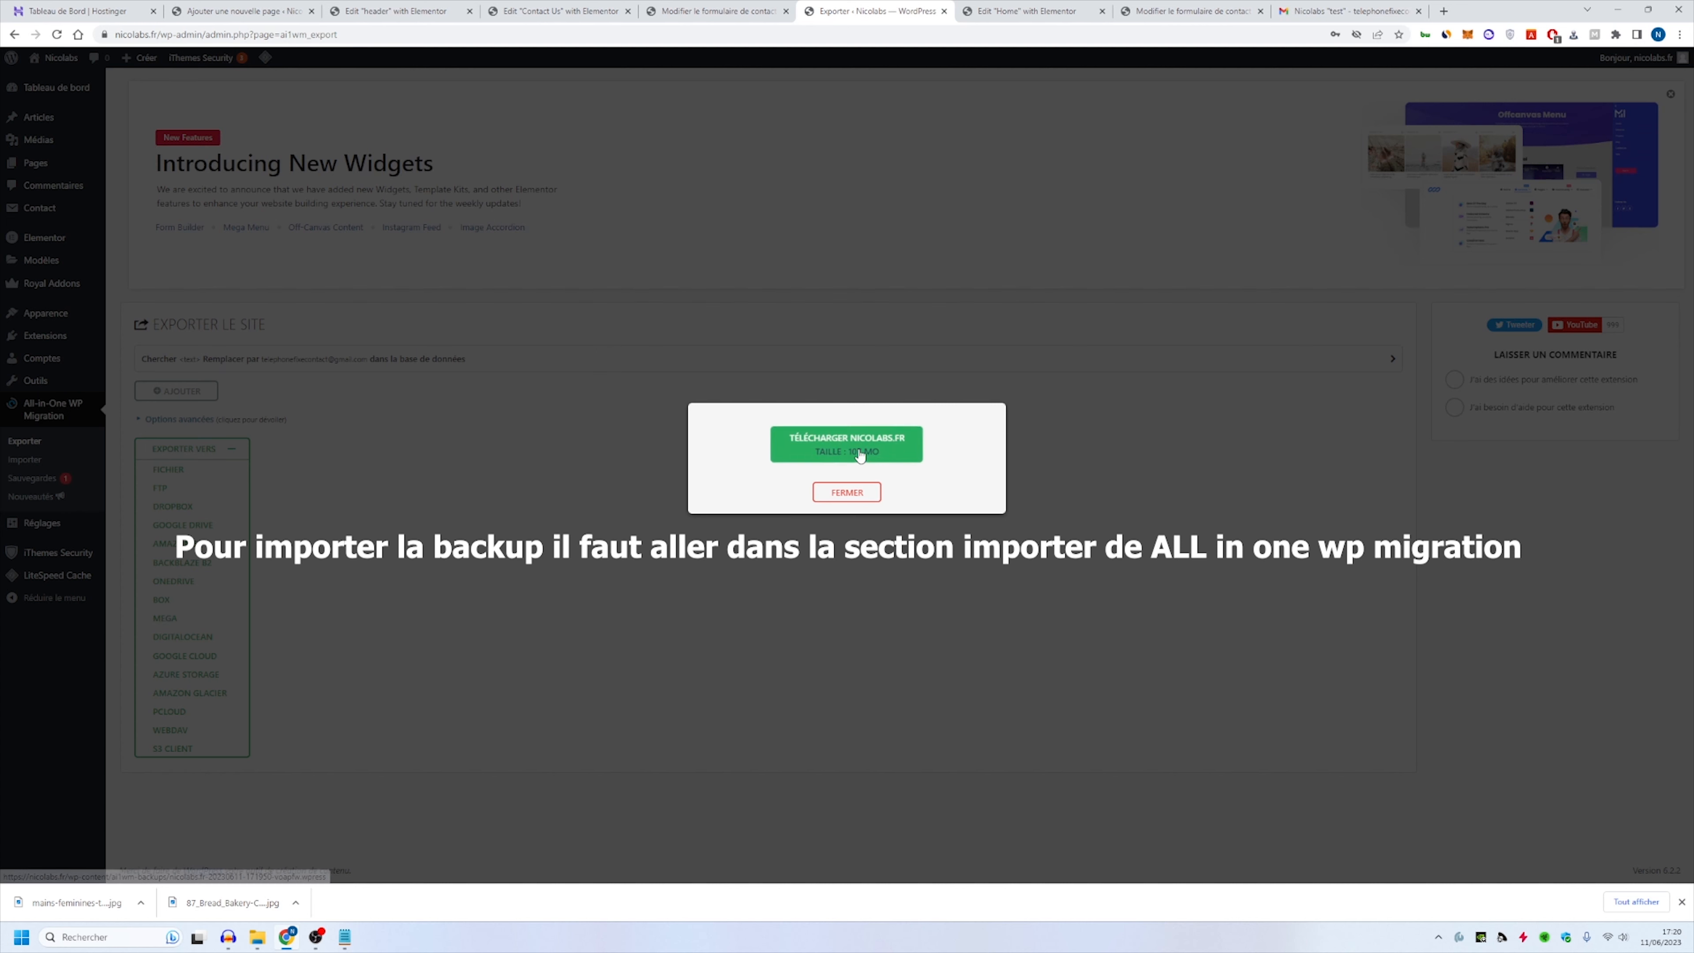
pyautogui.click(846, 444)
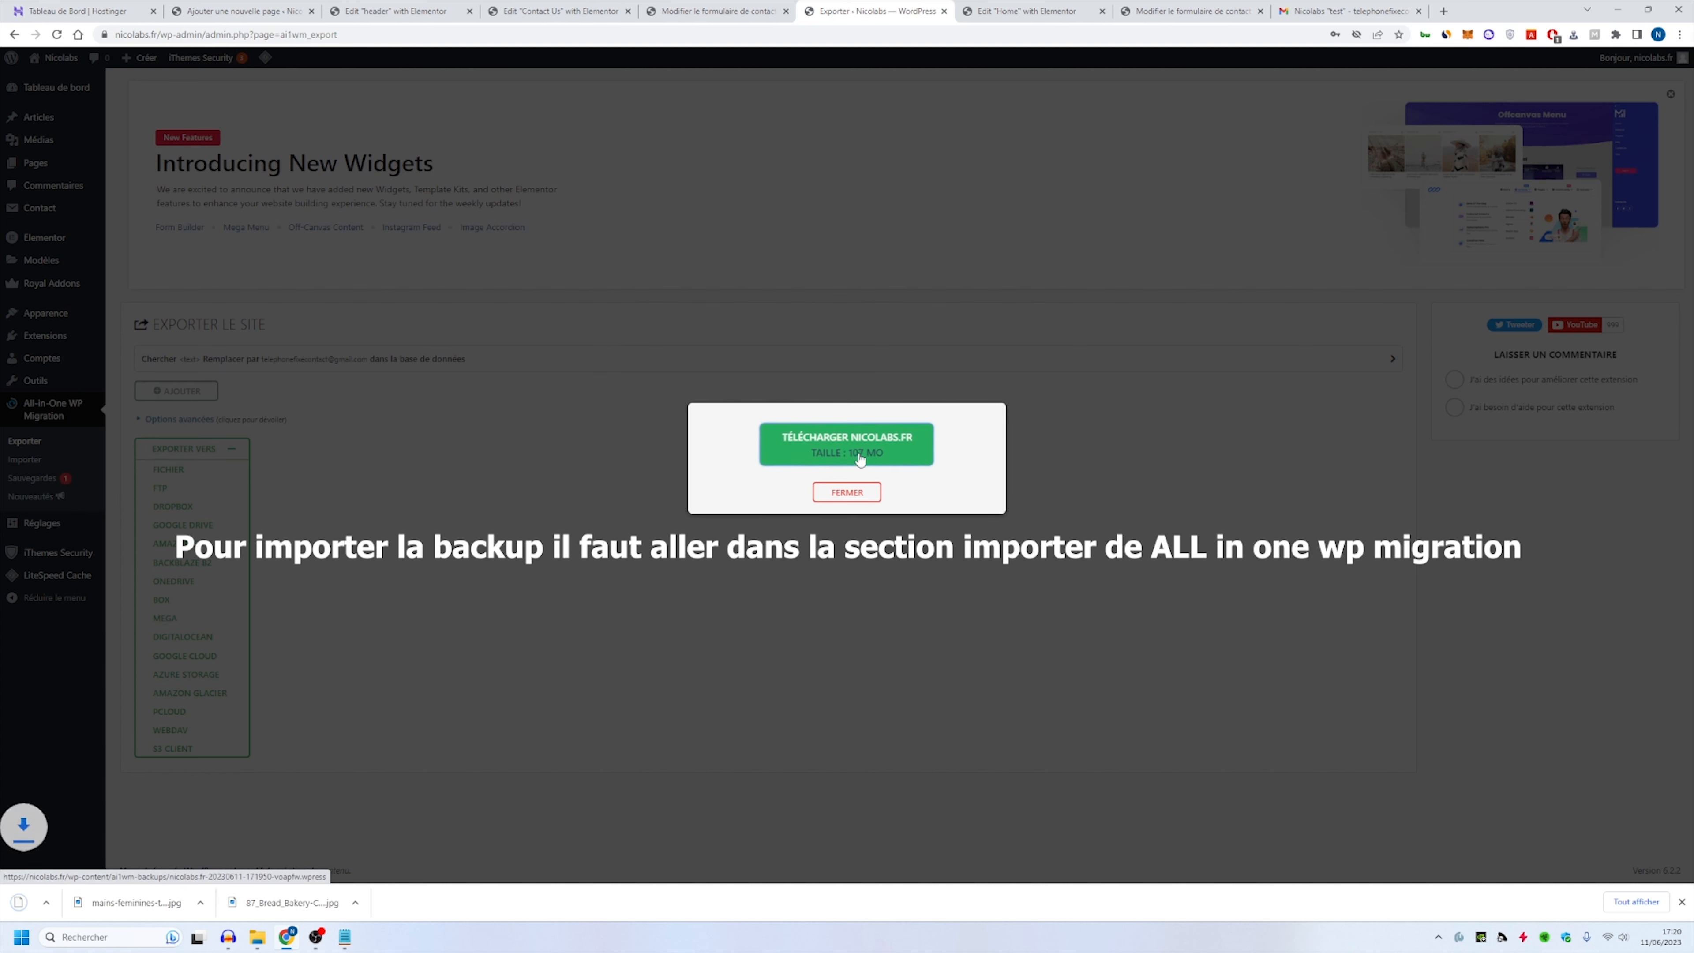
pyautogui.click(845, 497)
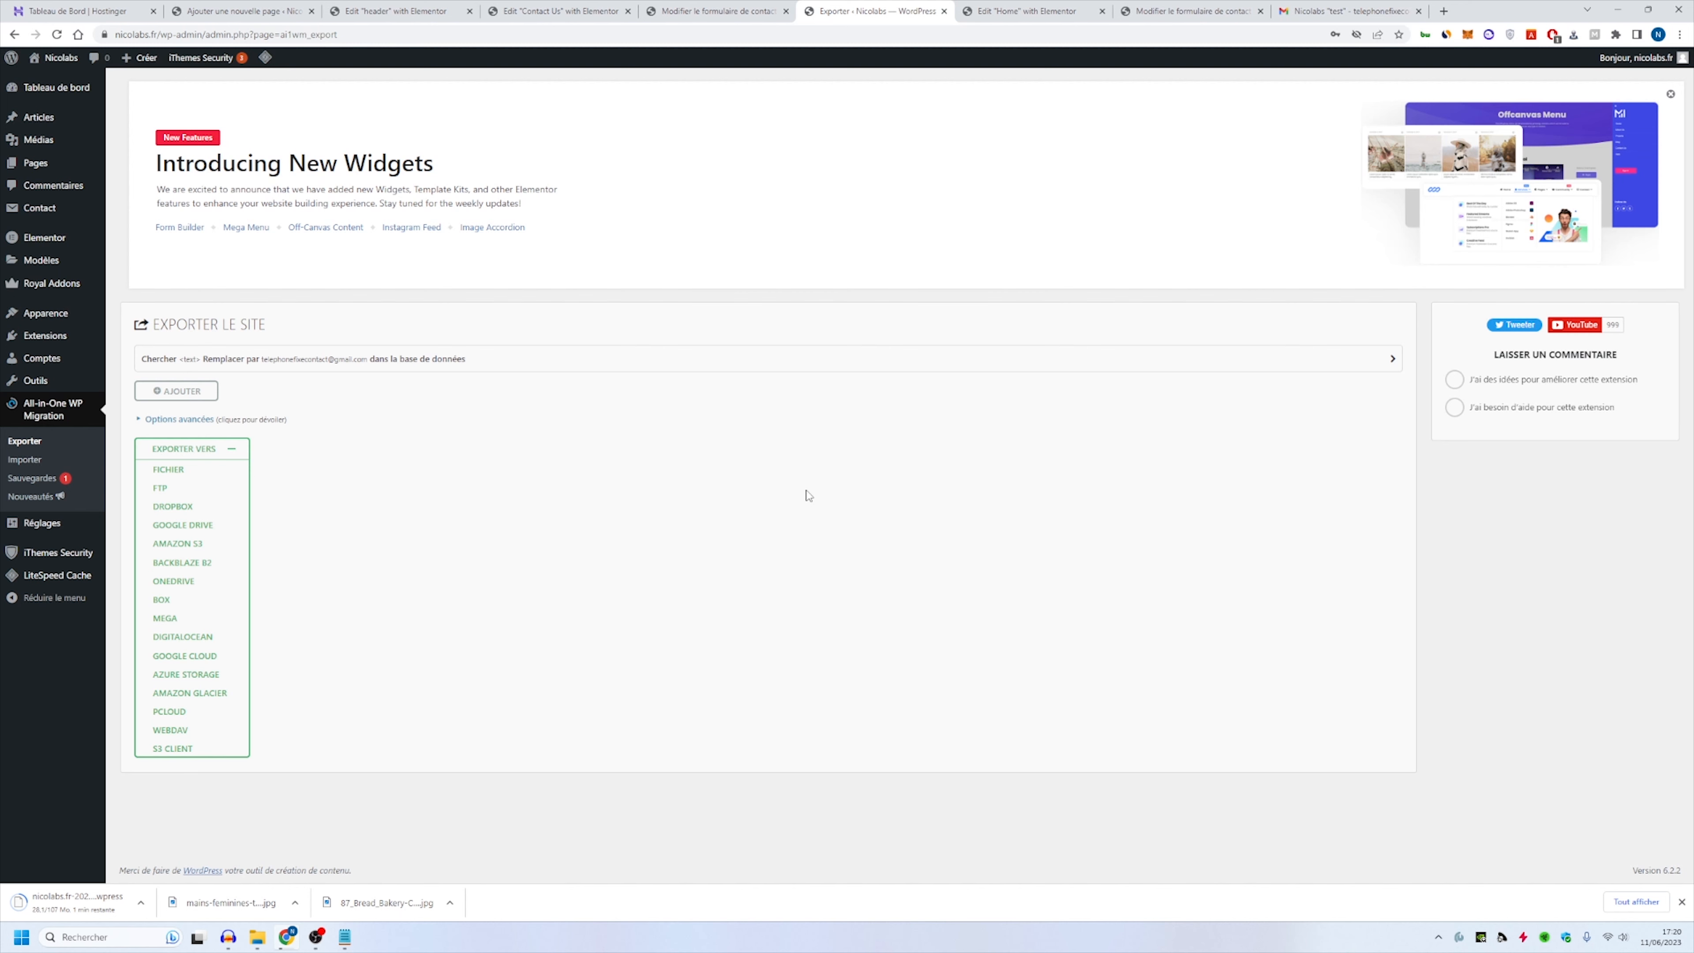
pyautogui.click(61, 58)
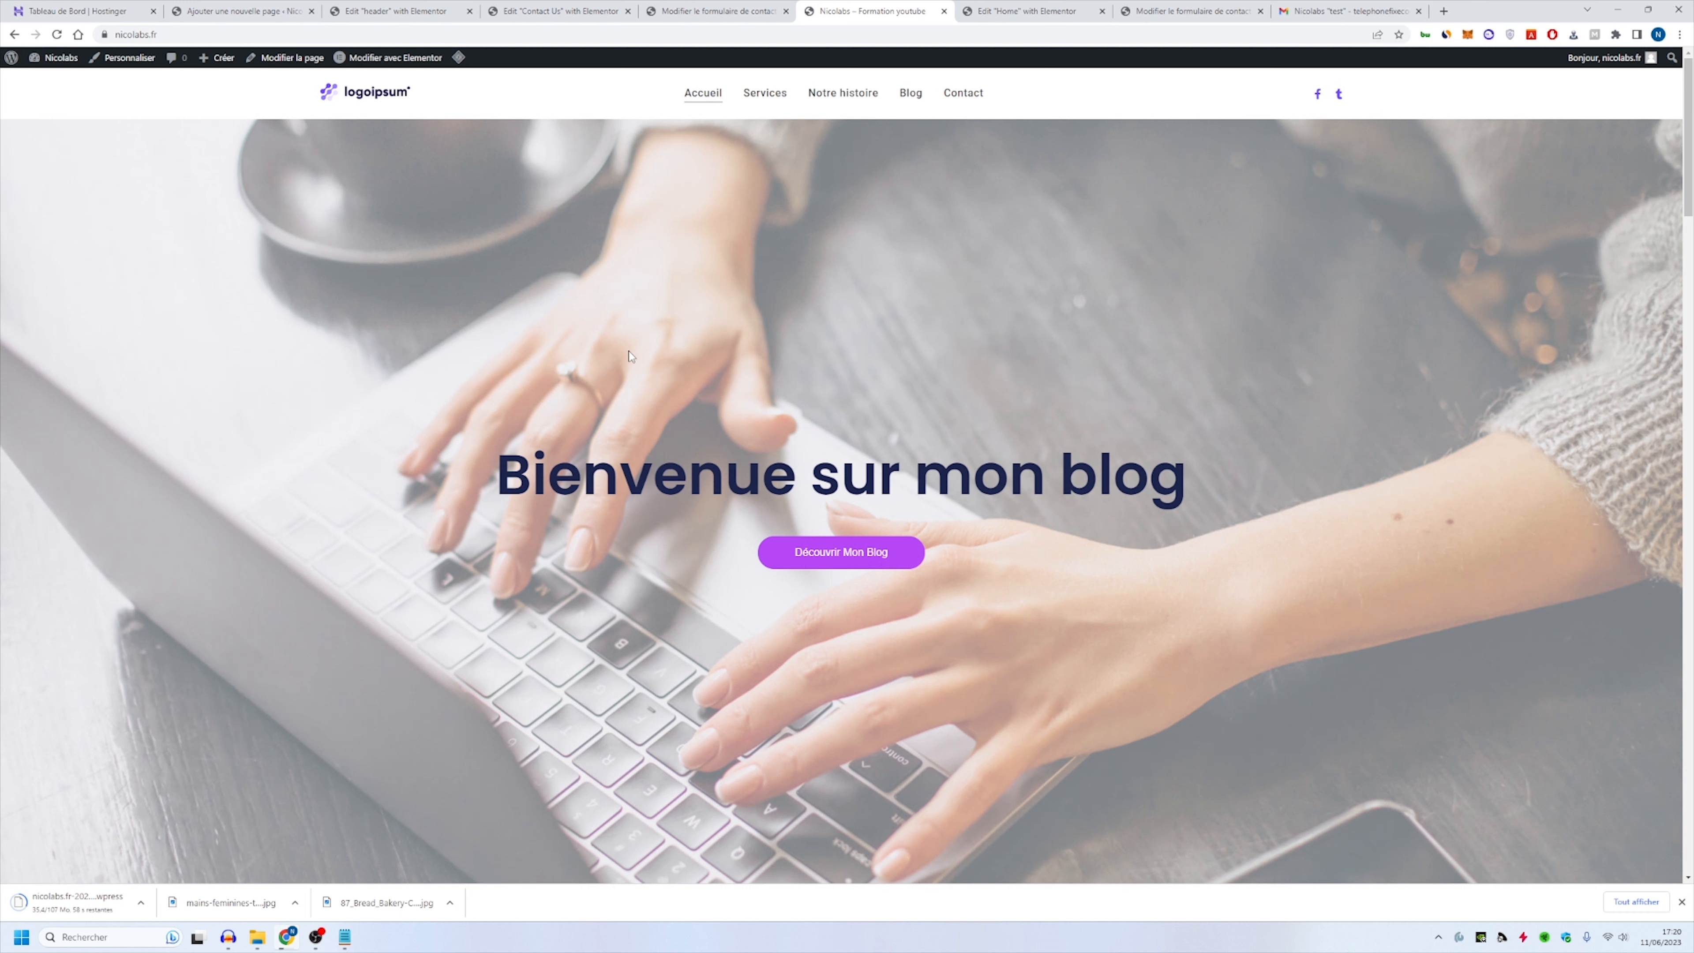